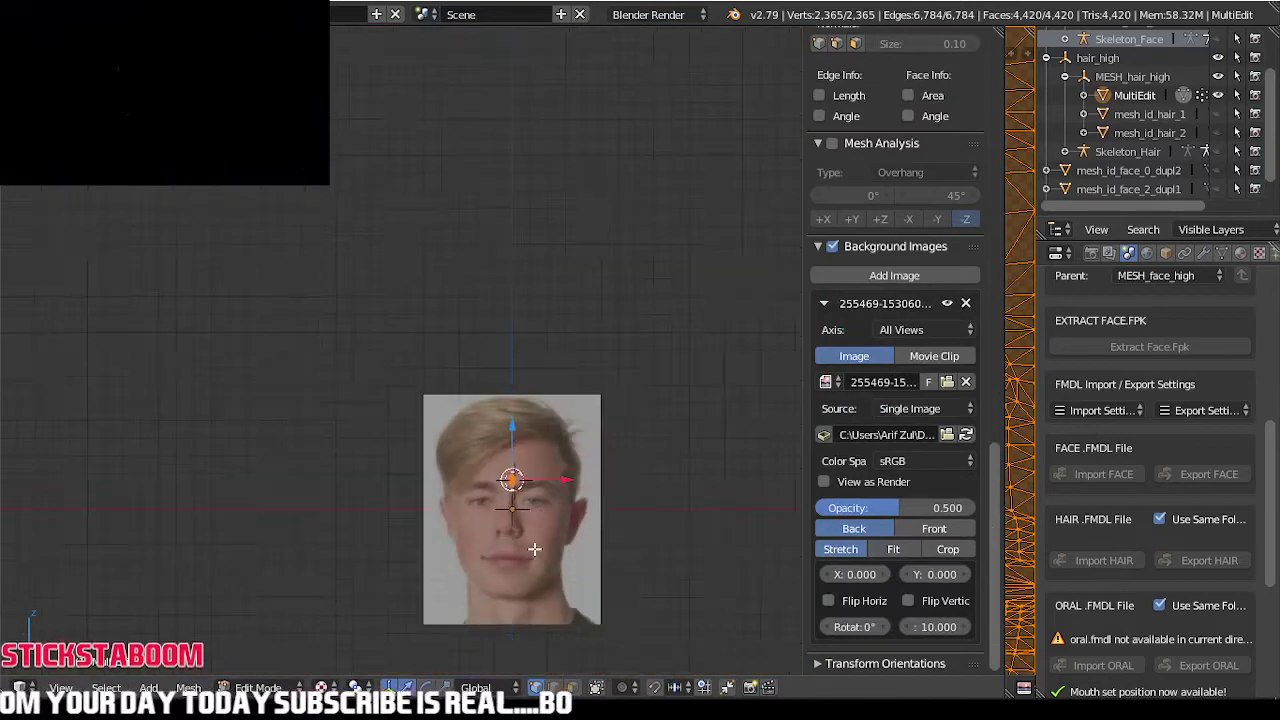
# - Reduce the background reference image's size to 0.500
pyautogui.scroll(5, 494, 427)
pyautogui.moveTo(942, 629); pyautogui.dragTo(913, 630)
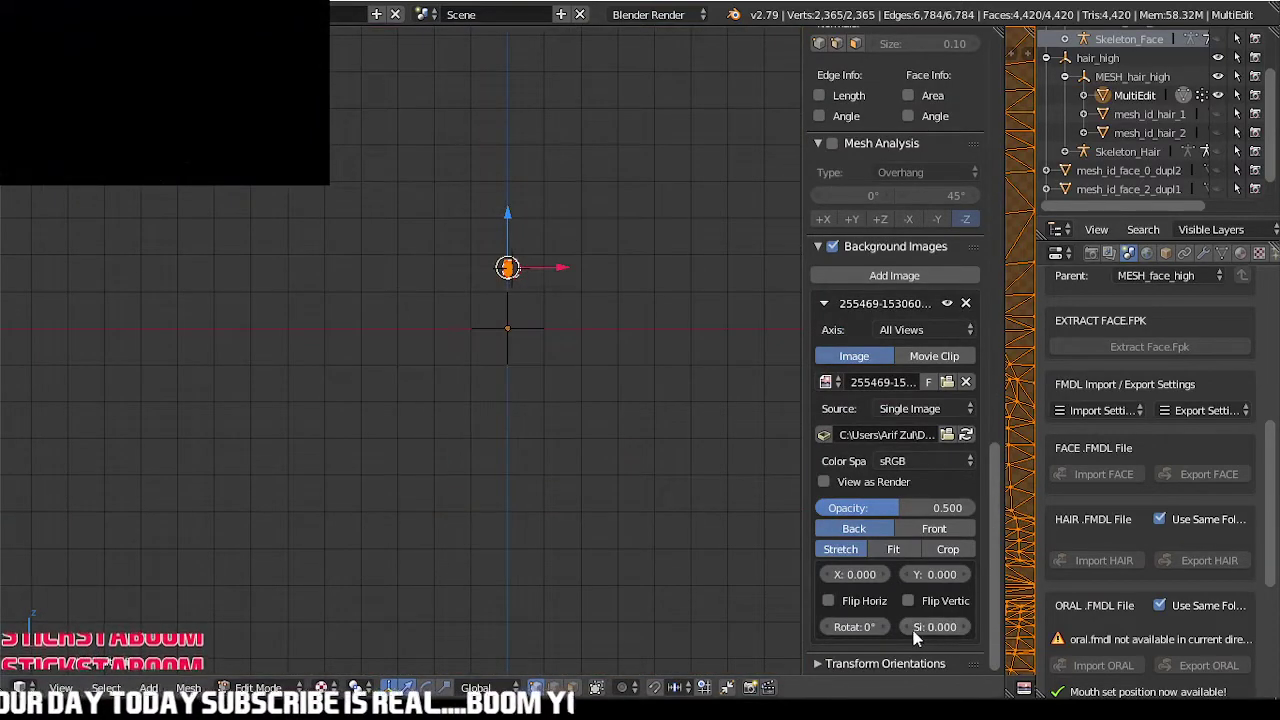
pyautogui.click(970, 626)
pyautogui.click(955, 549)
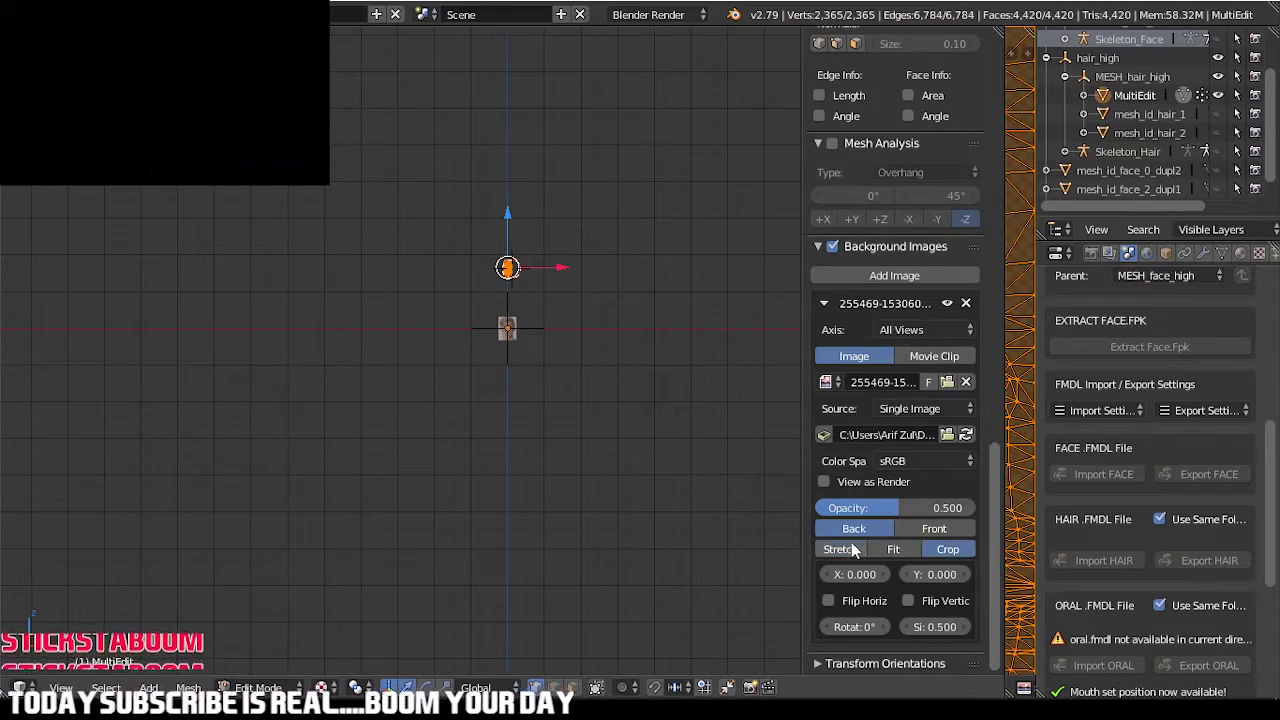
# - Stretch the background image, raise its Y offset to 1.200 and display it in front of the mesh
pyautogui.doubleClick(964, 573)
pyautogui.tripleClick(964, 573)
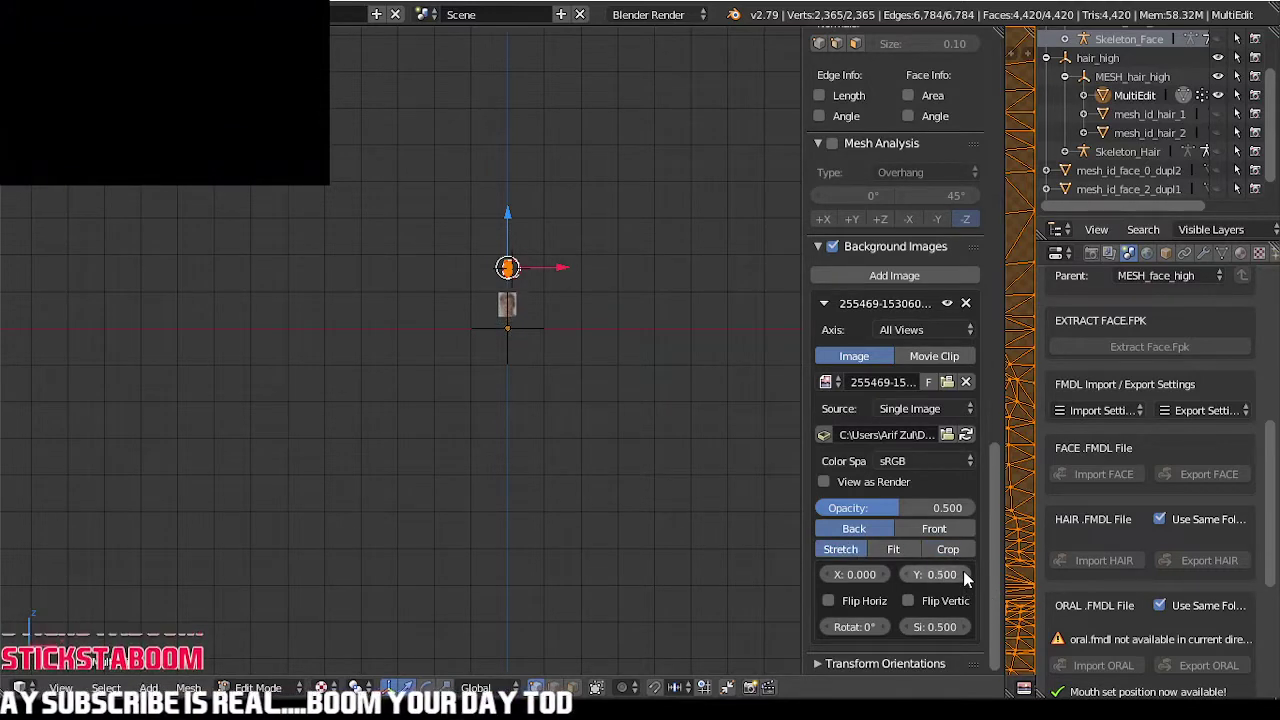
pyautogui.tripleClick(964, 573)
pyautogui.tripleClick(964, 573)
pyautogui.moveTo(965, 577); pyautogui.dragTo(963, 570)
pyautogui.click(951, 527)
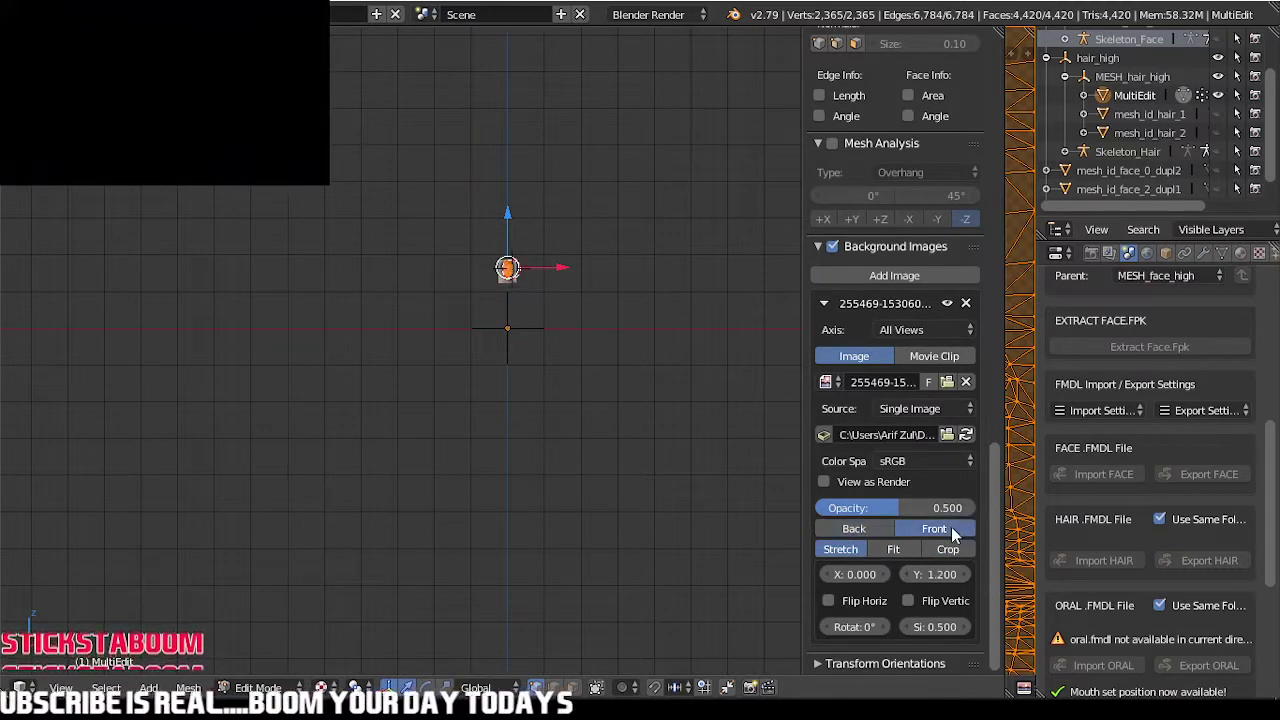
# - Shrink the background image to size 0.200 and set its Y offset to 1.300 so it overlaps the head mesh
pyautogui.scroll(7, 563, 297)
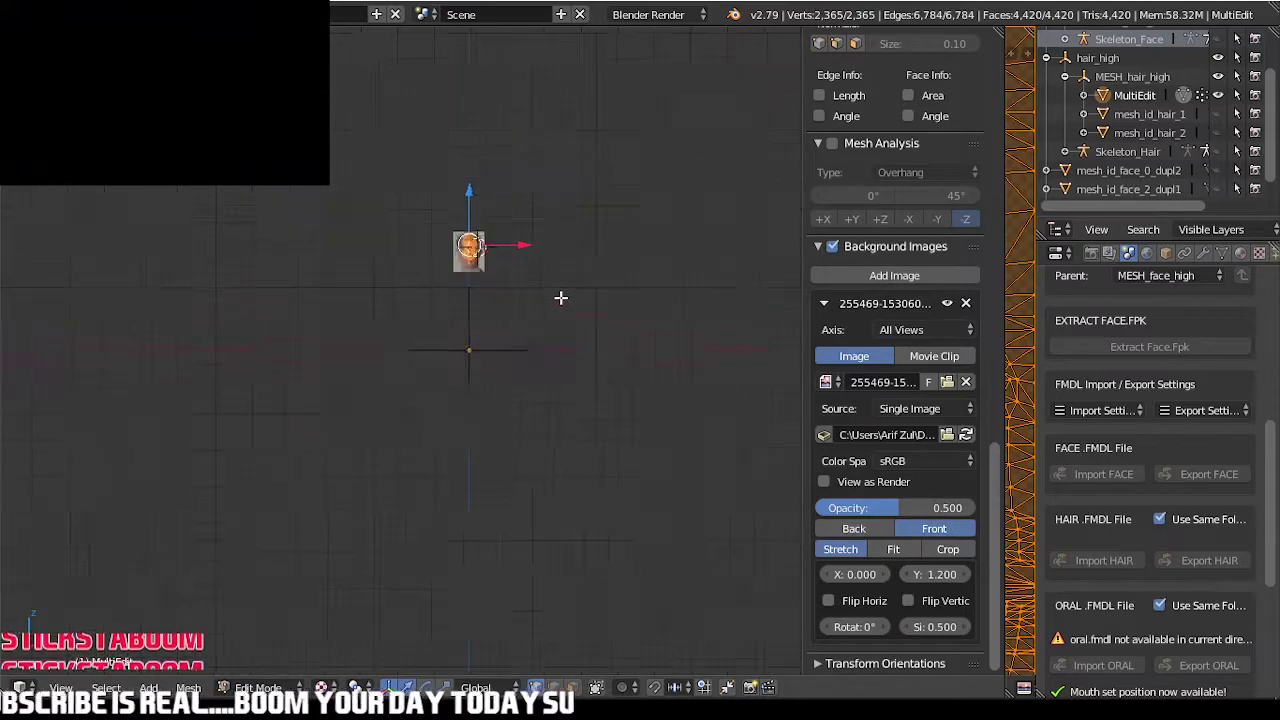
pyautogui.click(910, 627)
pyautogui.click(910, 627)
pyautogui.click(909, 625)
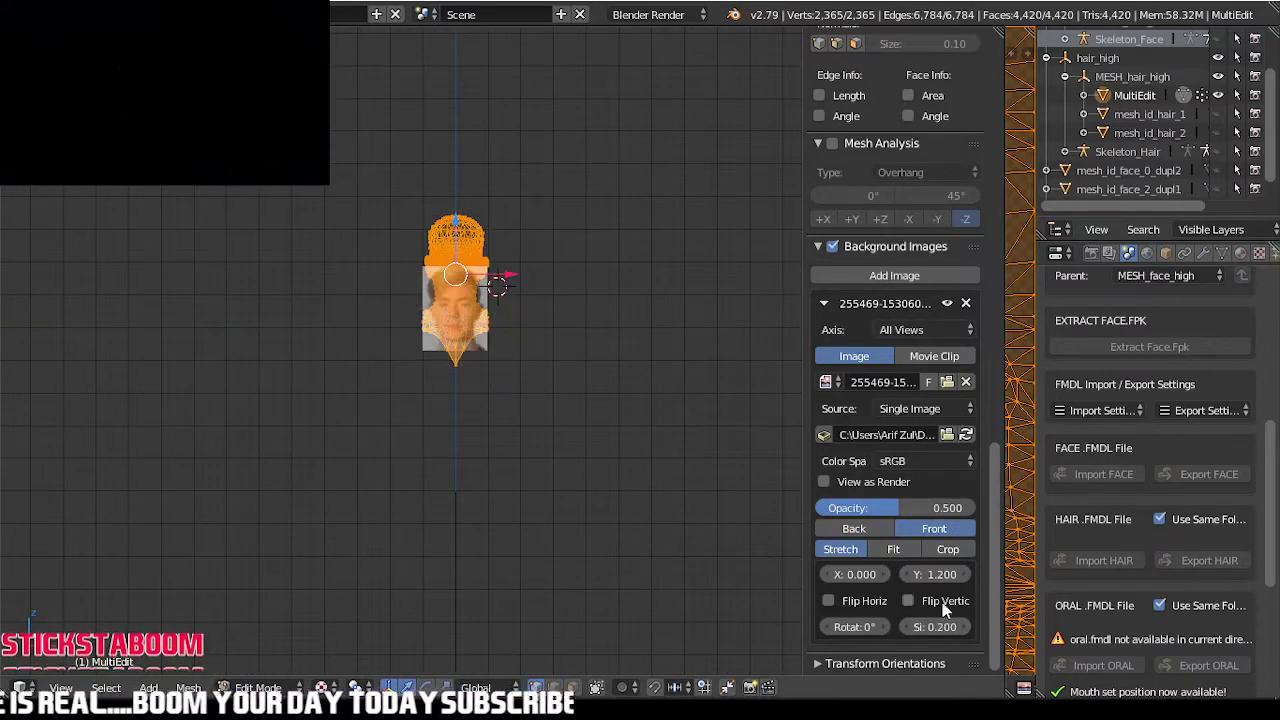
pyautogui.click(968, 574)
pyautogui.scroll(8, 445, 250)
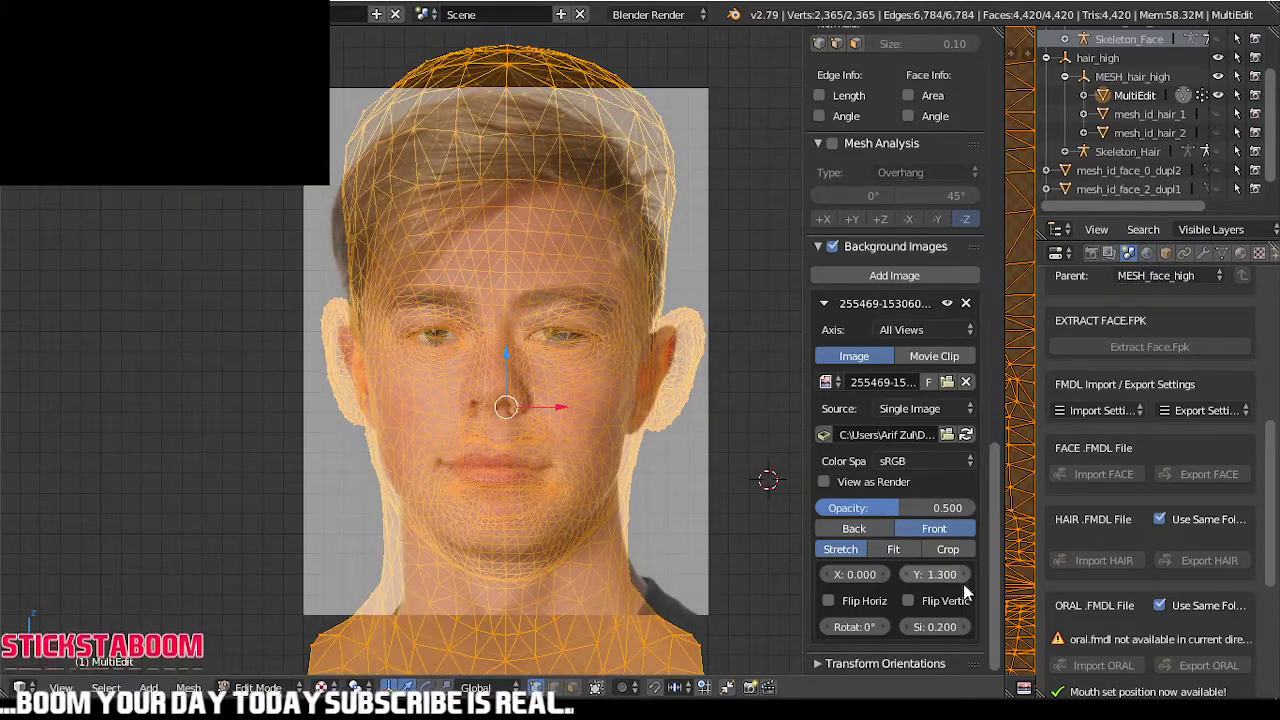
# - Try the background image at size 0.300 and at size 41, and bring the size back down to 0
pyautogui.click(962, 627)
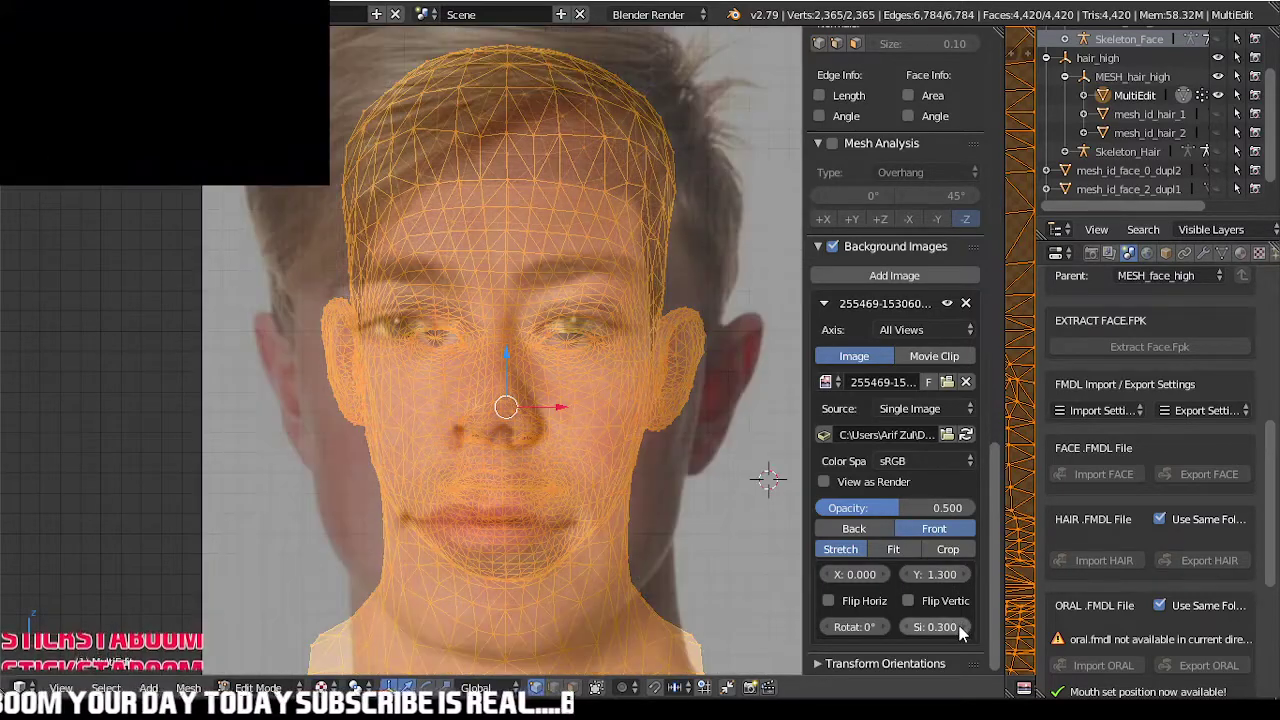
pyautogui.click(905, 627)
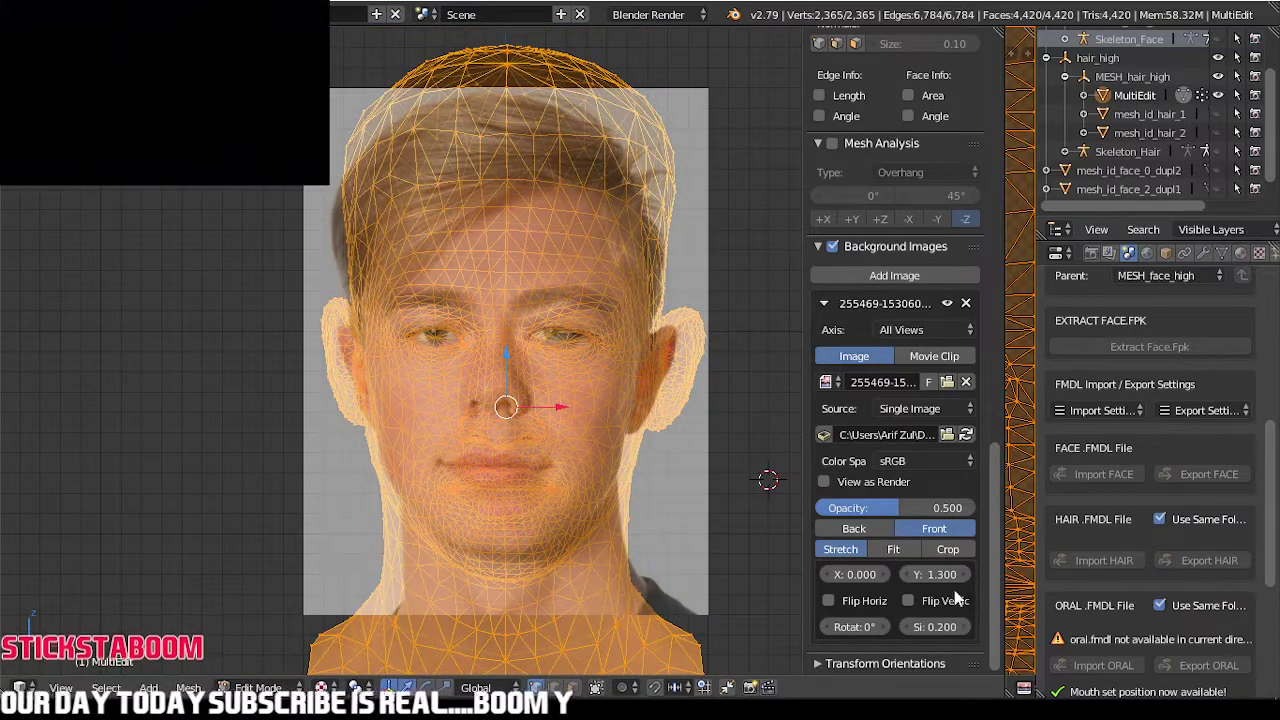
pyautogui.click(938, 627)
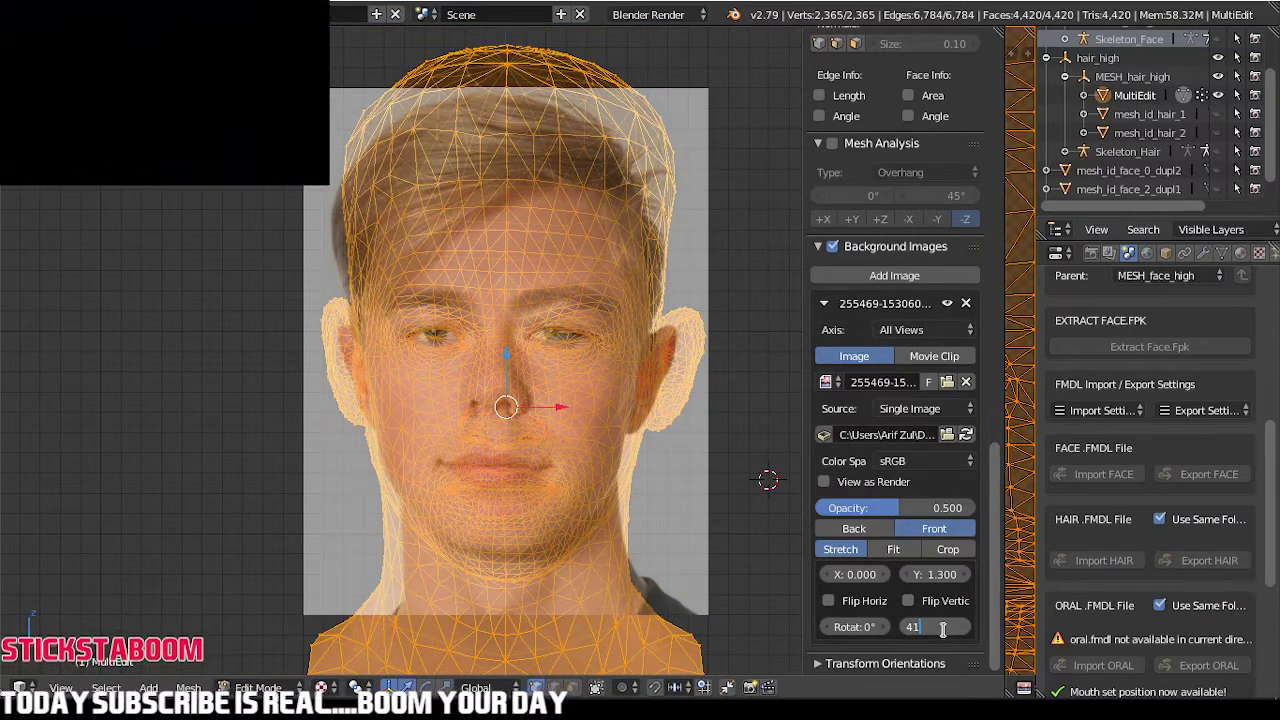
pyautogui.write('41')
pyautogui.press('Return')
pyautogui.scroll(-15, 690, 595)
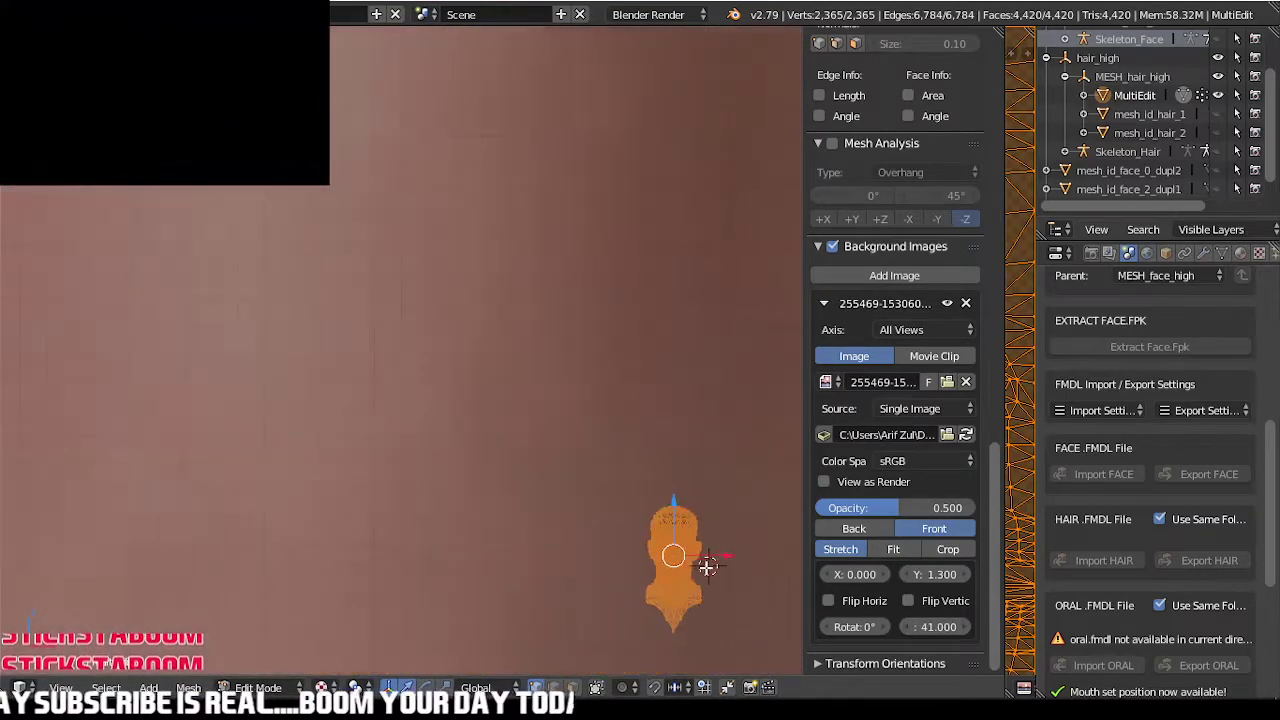
pyautogui.scroll(5, 488, 505)
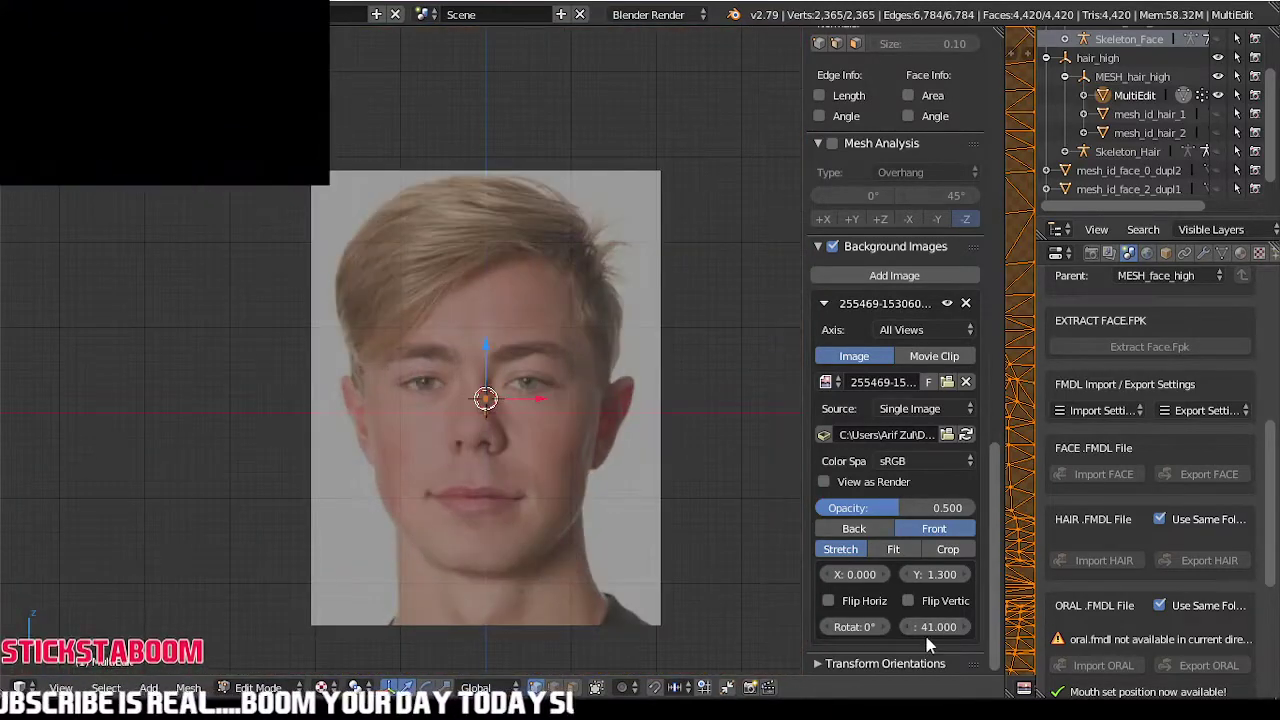
pyautogui.moveTo(950, 627); pyautogui.dragTo(880, 634)
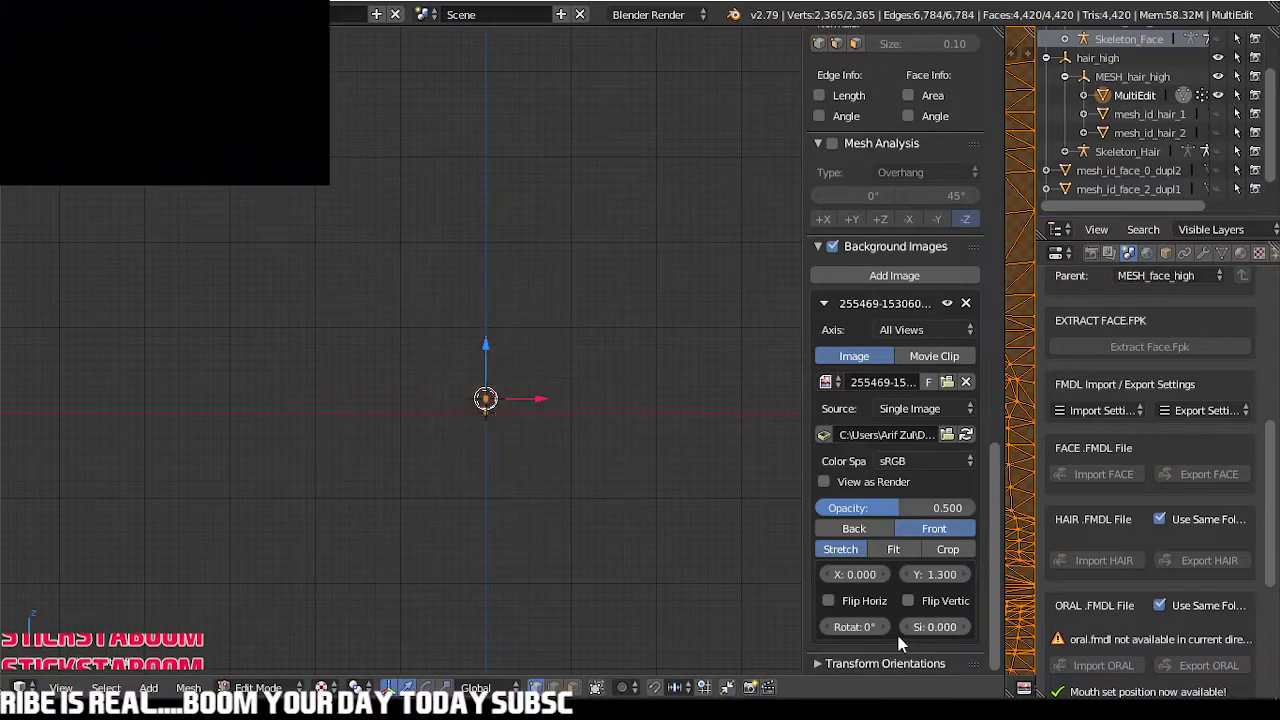
# - Bring the background image's size back to 0.200 so it matches the scale of the head mesh
pyautogui.scroll(4, 520, 390)
pyautogui.scroll(3, 512, 365)
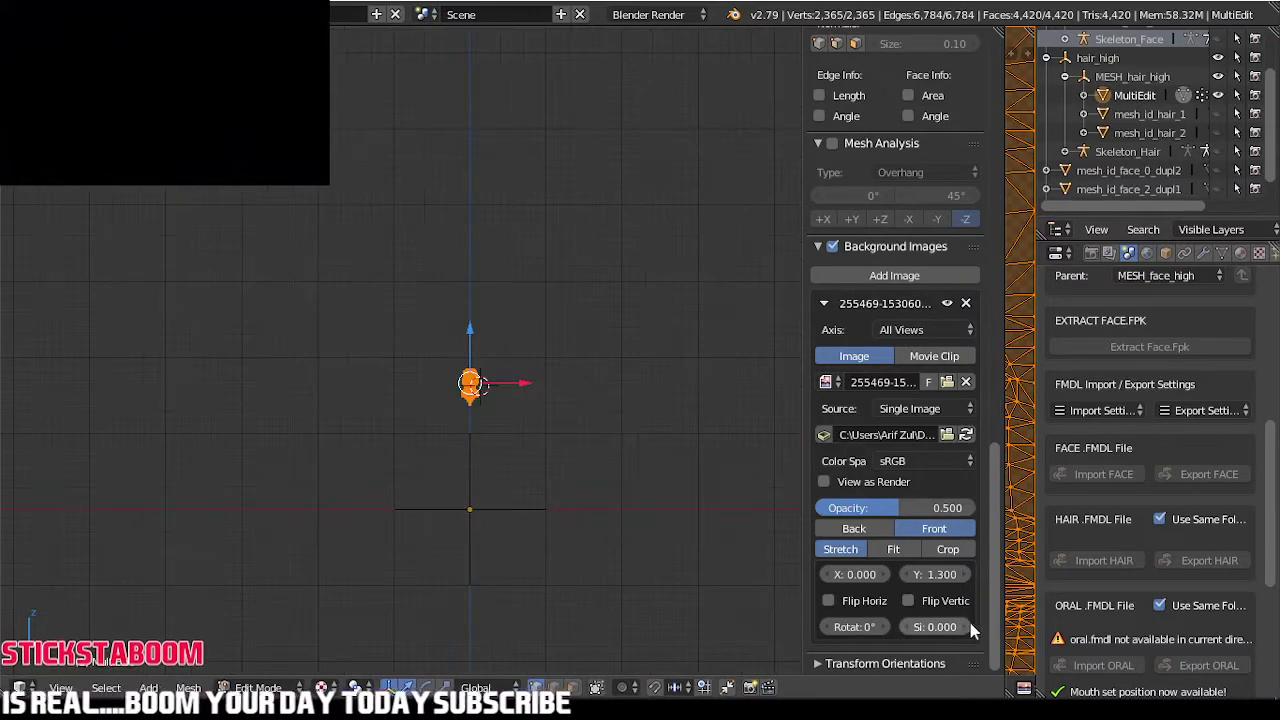
pyautogui.click(967, 624)
pyautogui.click(967, 624)
pyautogui.click(967, 624)
pyautogui.click(967, 624)
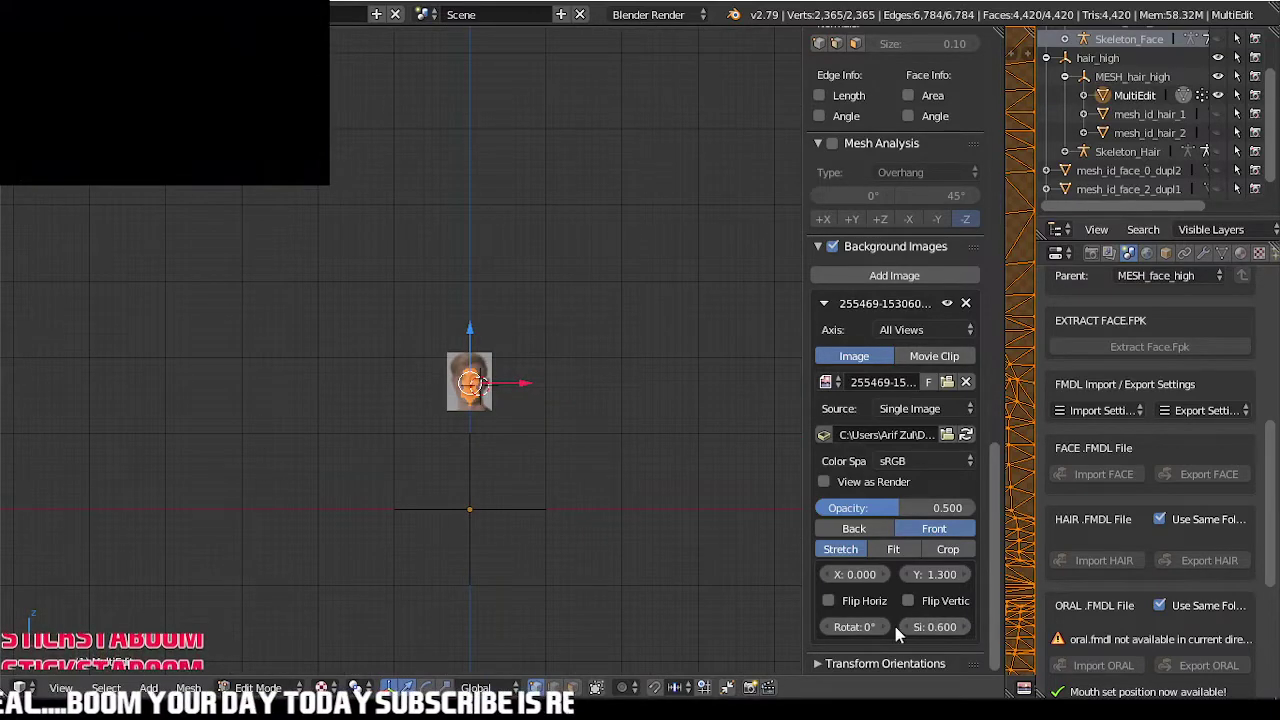
pyautogui.click(908, 627)
pyautogui.click(908, 627)
pyautogui.click(908, 627)
pyautogui.click(908, 627)
pyautogui.scroll(15, 420, 417)
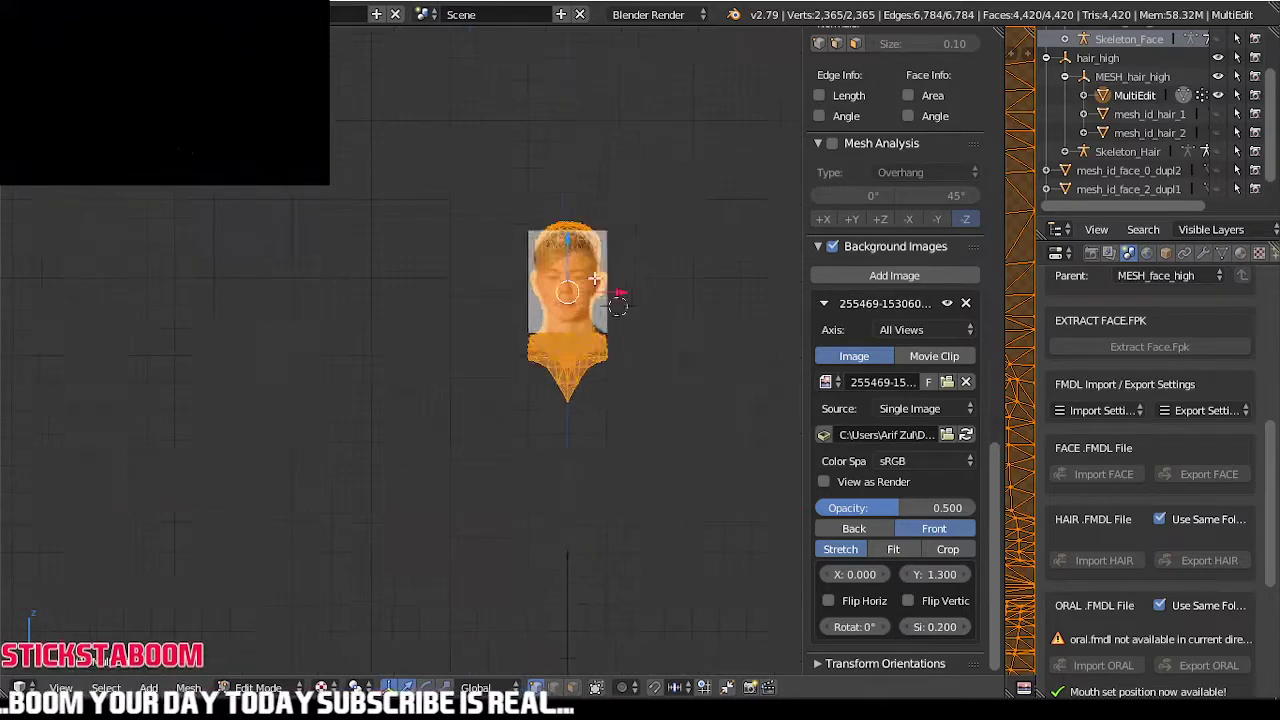
pyautogui.scroll(1, 565, 222)
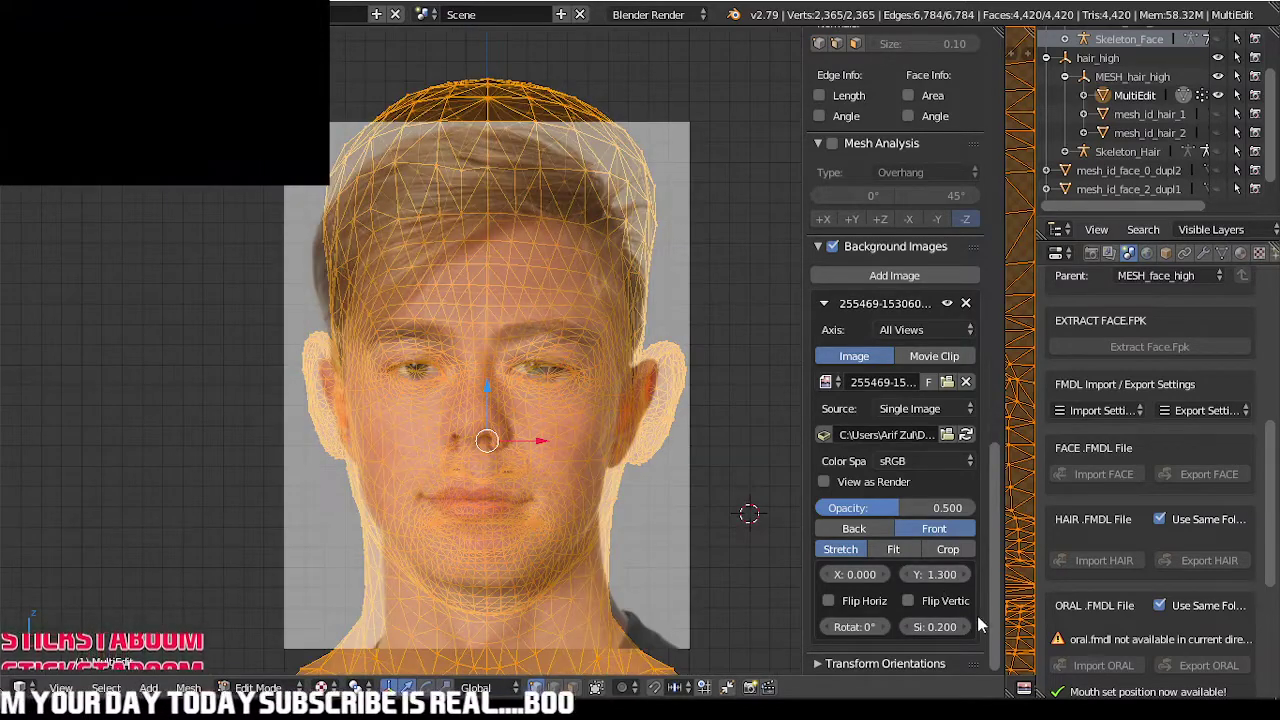
# - Fine-tune the background image's size over the head mesh, trying 0.241 and 0.231 and settling on 0.221
pyautogui.click(941, 630)
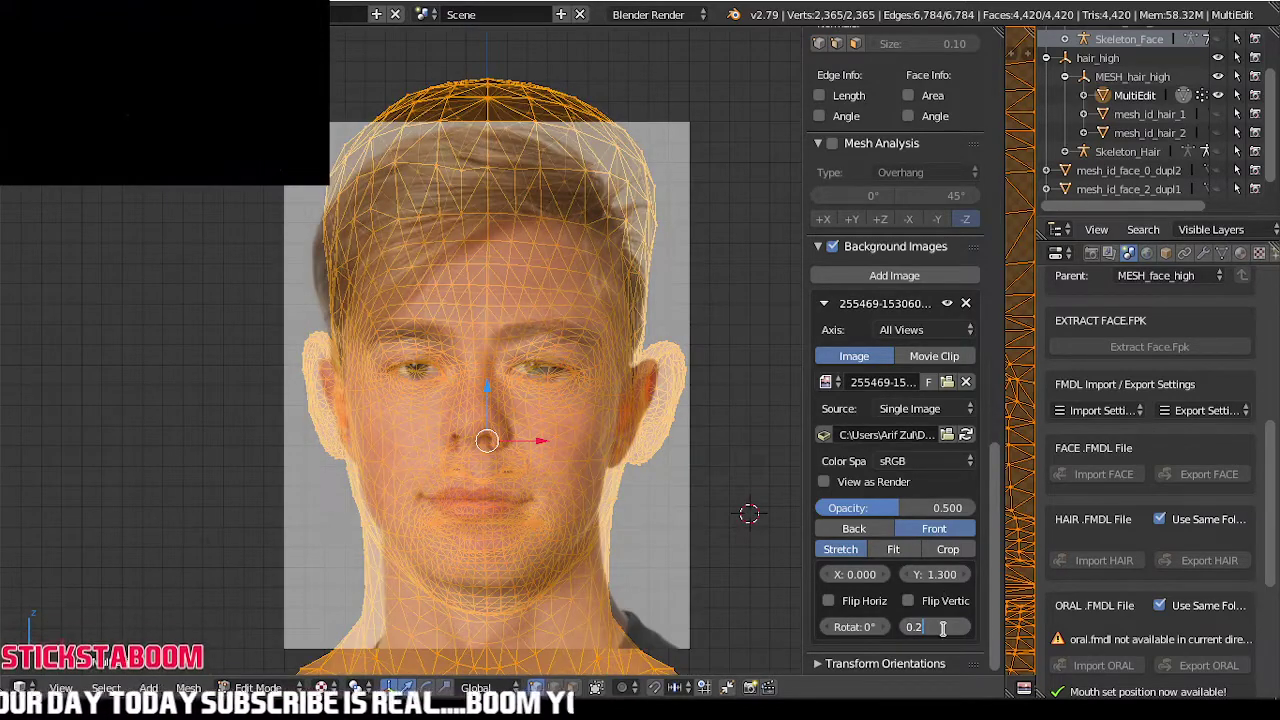
pyautogui.write('41')
pyautogui.press('Return')
pyautogui.click(950, 627)
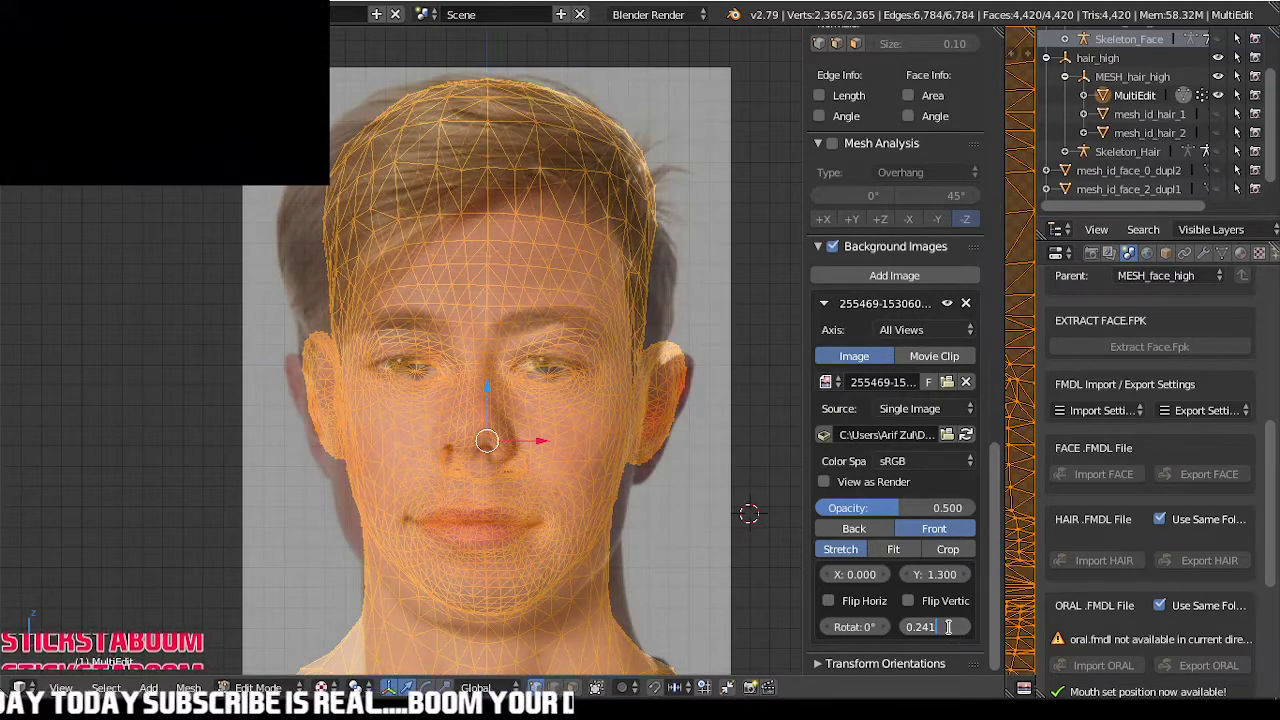
pyautogui.press('BackSpace')
pyautogui.write('3')
pyautogui.press('Return')
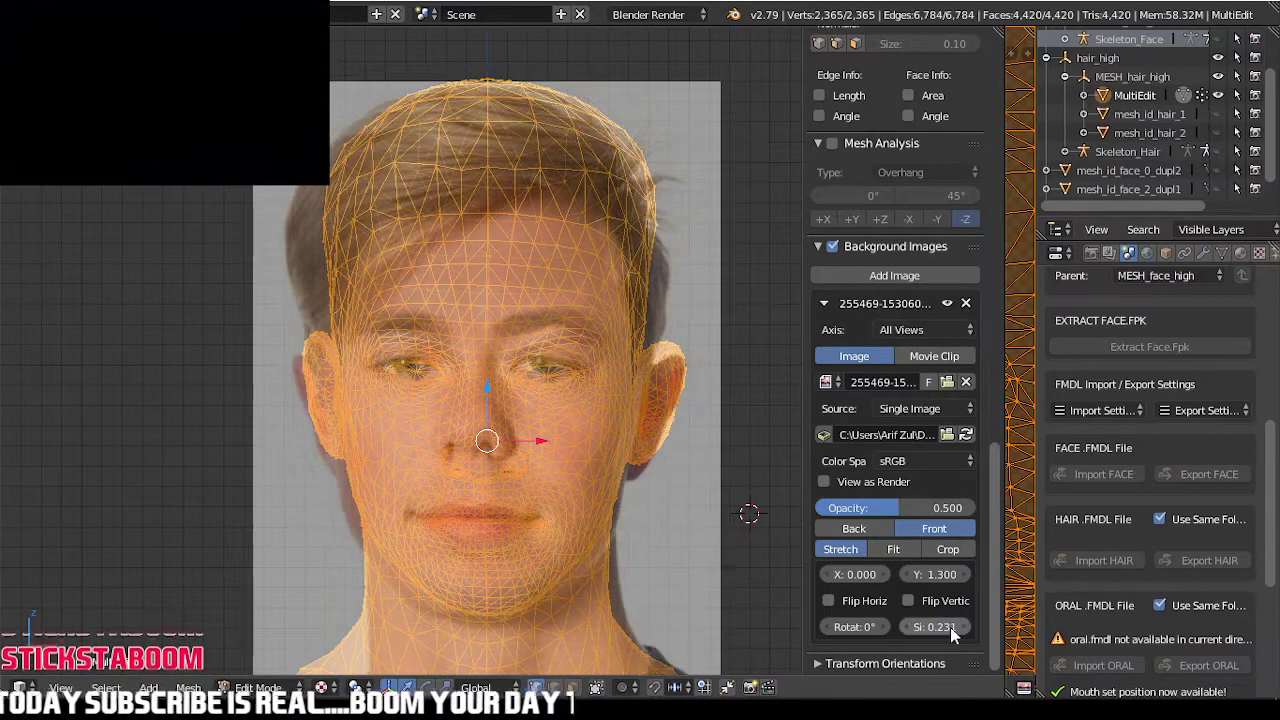
pyautogui.doubleClick(950, 627)
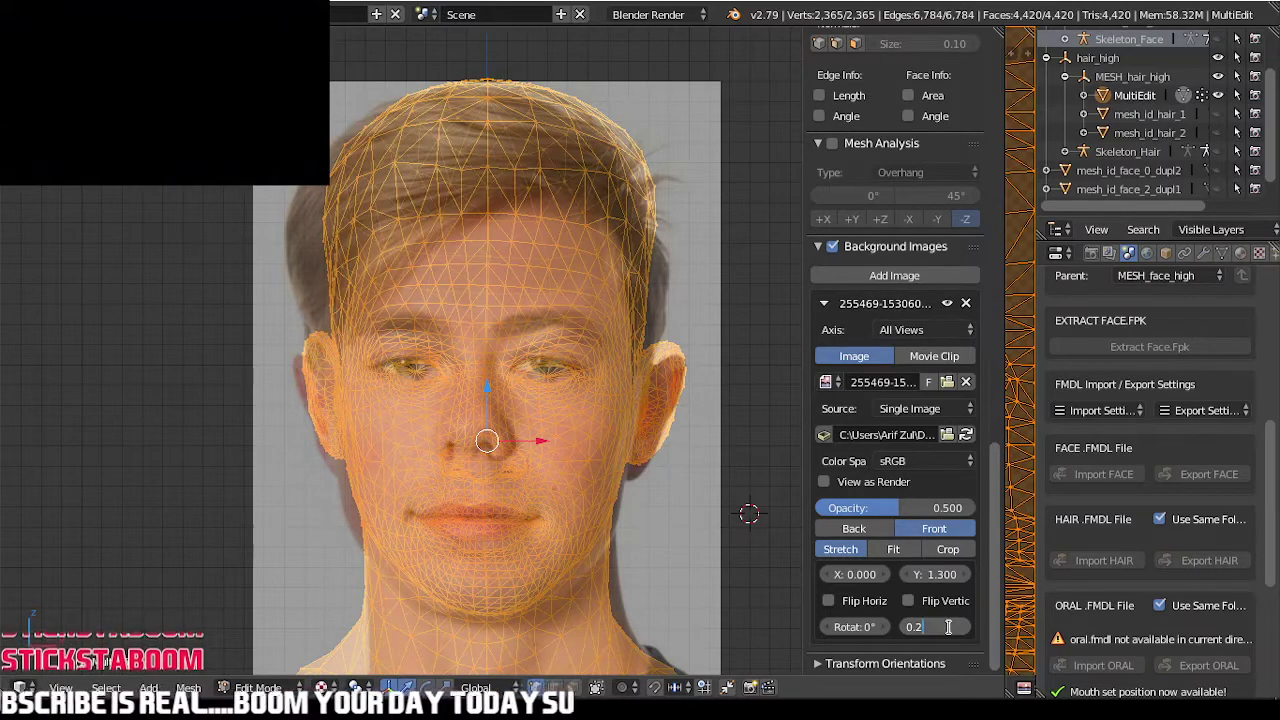
pyautogui.write('1')
pyautogui.press('Return')
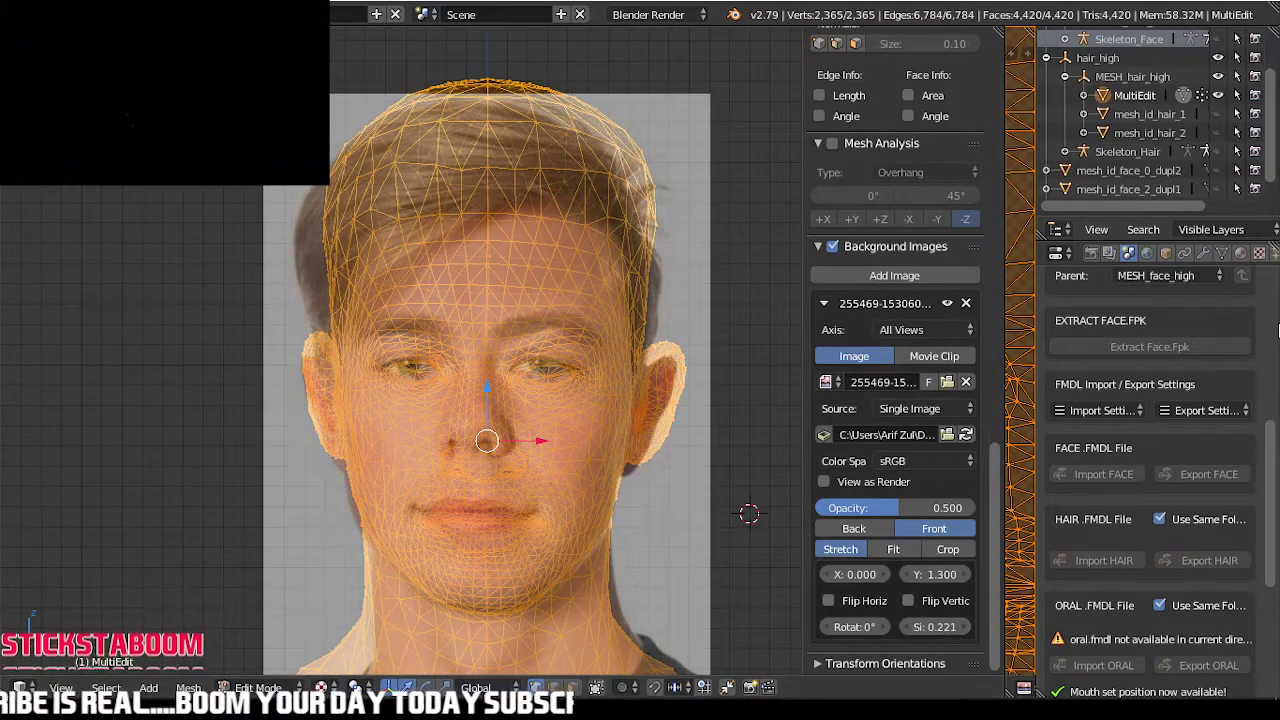
# - Try shifting the background image horizontally over the face mesh with X offsets of 0.009 and 0.004
pyautogui.keyDown('shift'); pyautogui.moveTo(485, 472); pyautogui.dragTo(418, 475, button='middle'); pyautogui.keyUp('shift')
pyautogui.scroll(2, 430, 493)
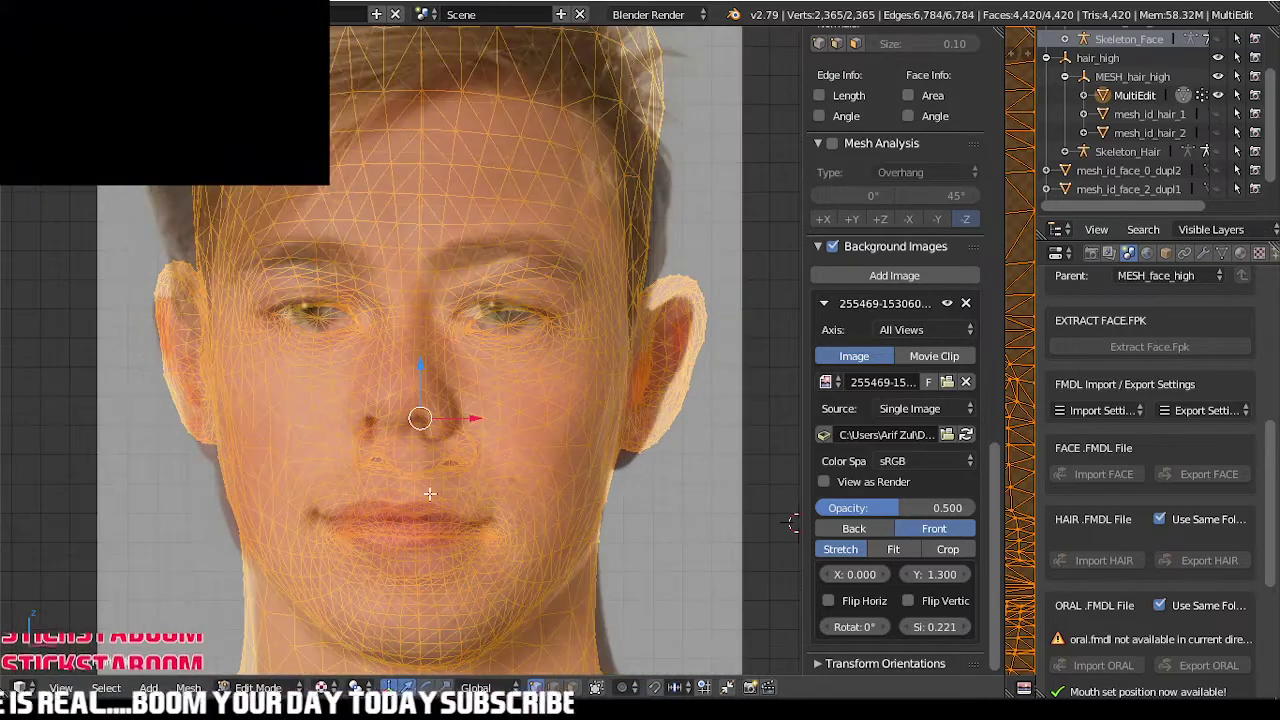
pyautogui.click(880, 575)
pyautogui.click(823, 579)
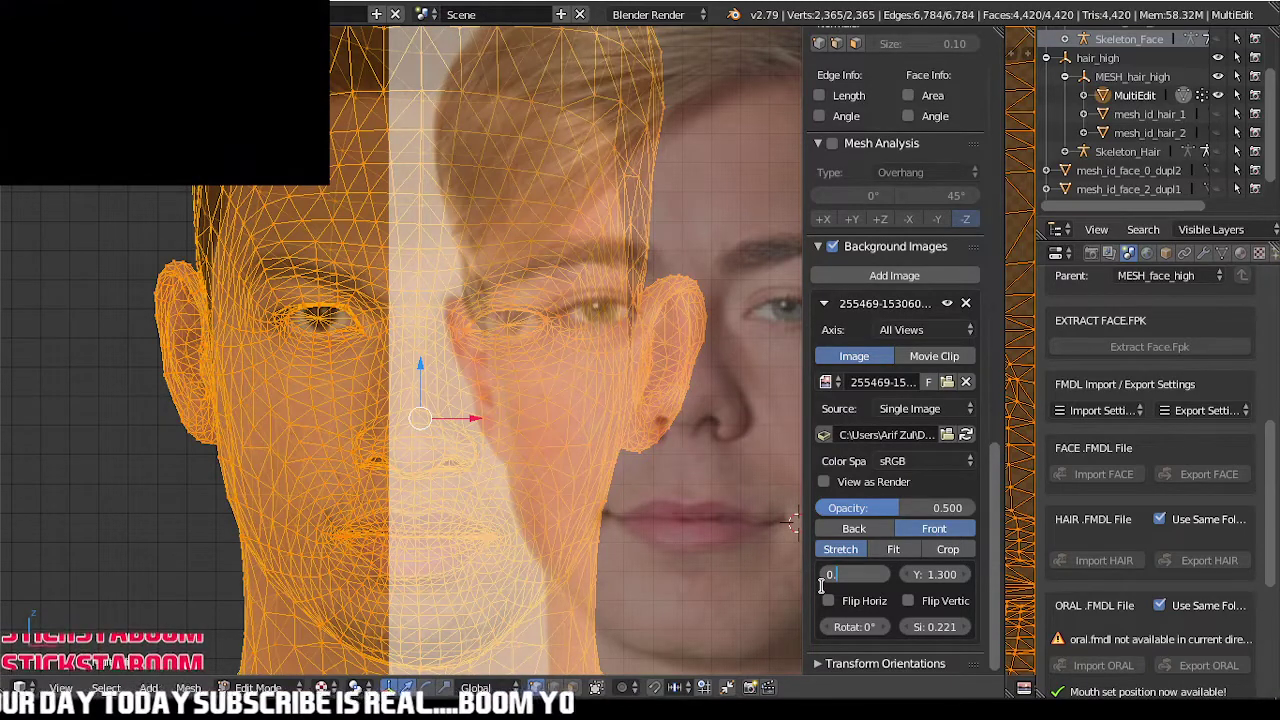
pyautogui.write('0.009')
pyautogui.press('Return')
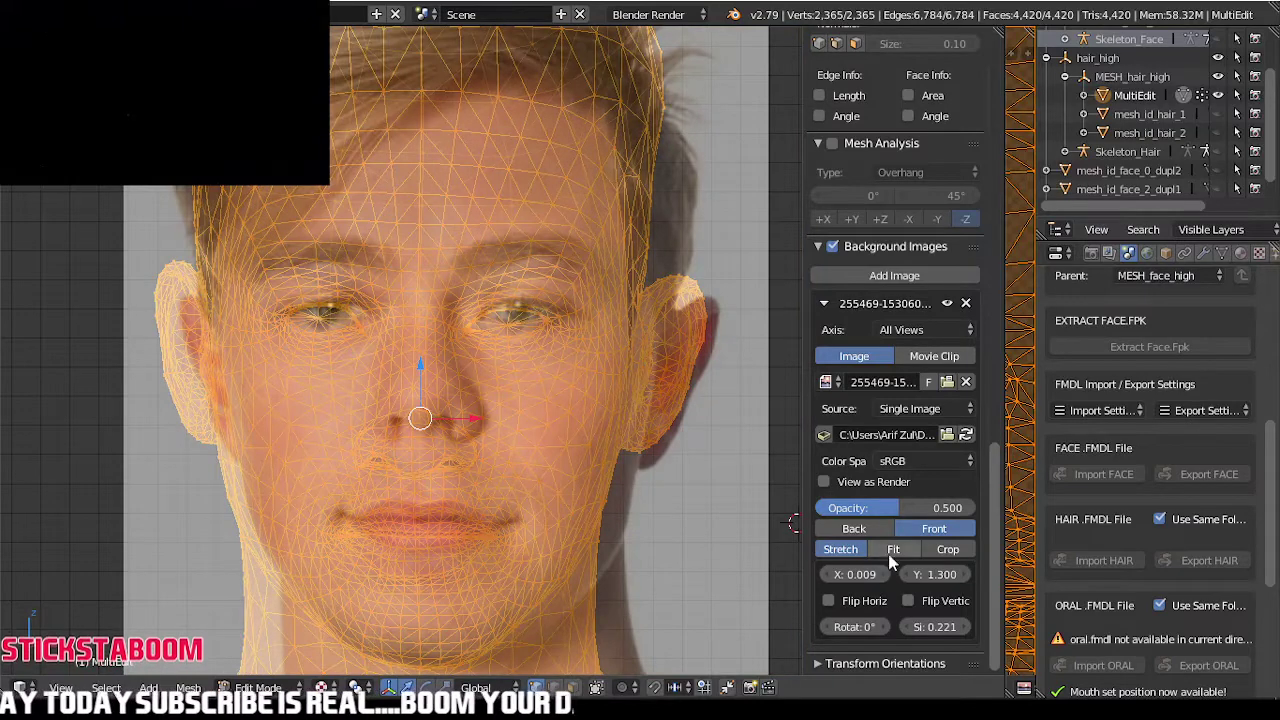
pyautogui.doubleClick(864, 575)
pyautogui.press('BackSpace')
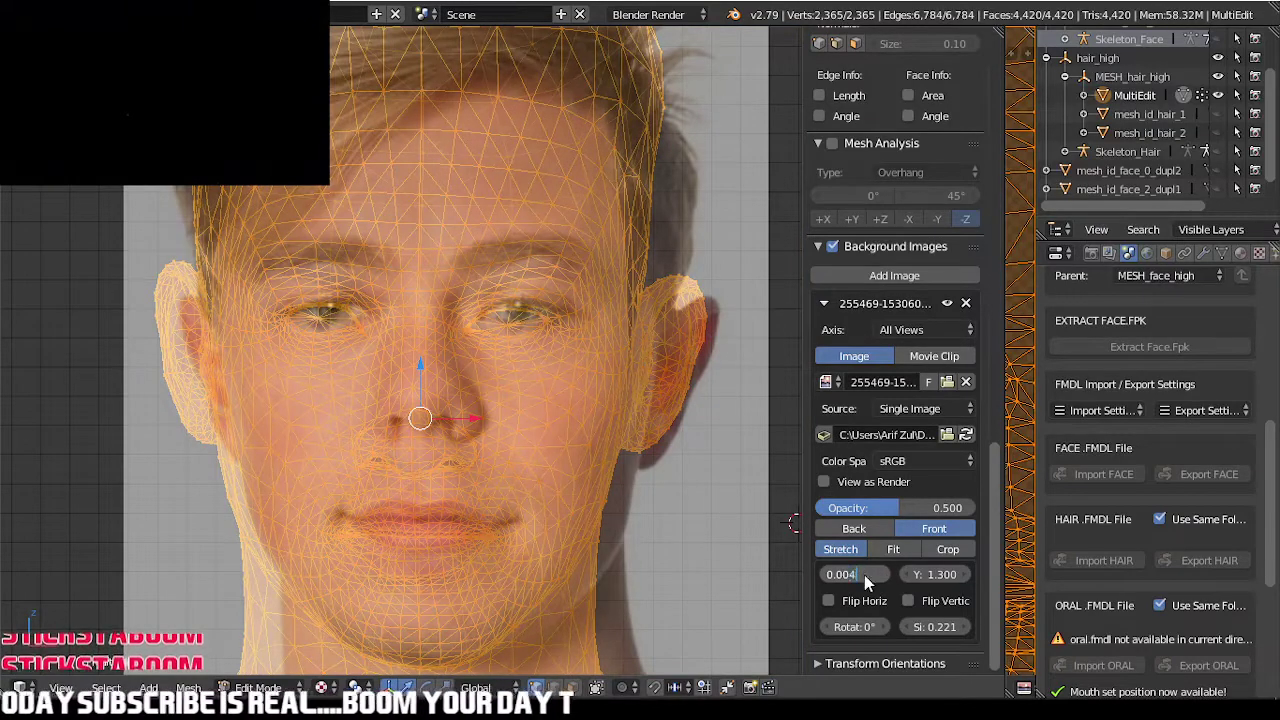
pyautogui.press('Return')
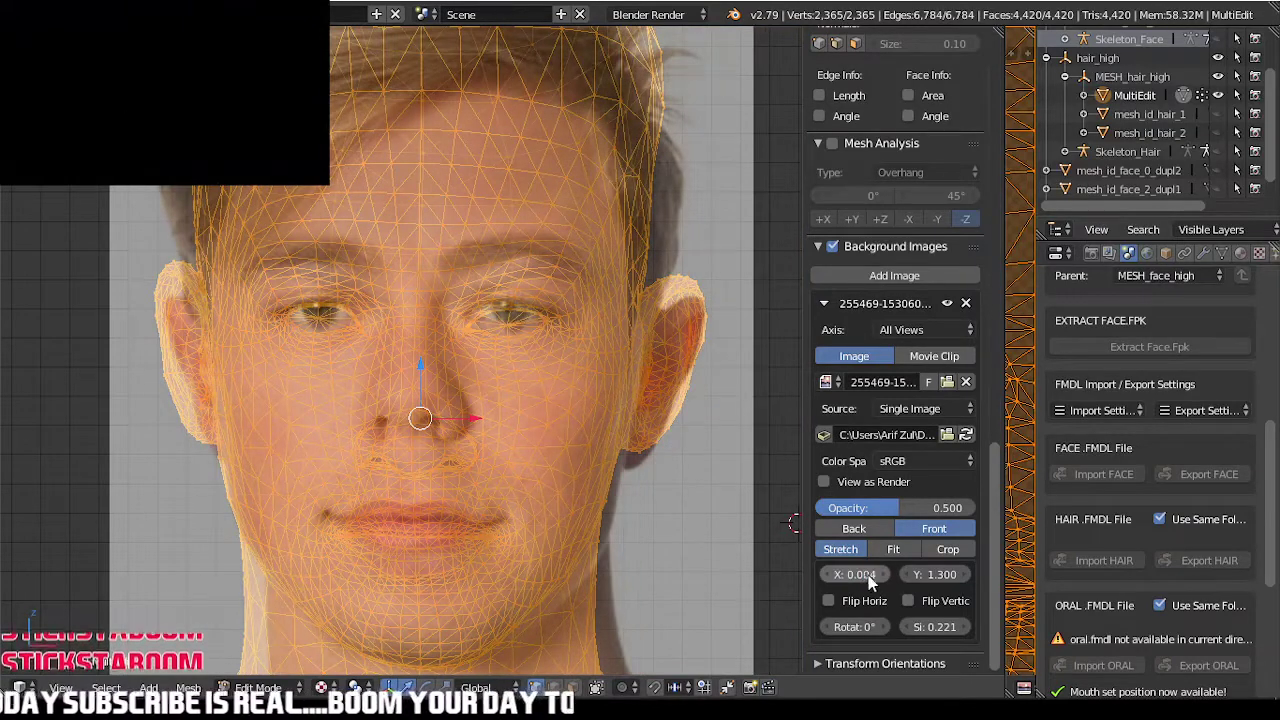
# - Select a single vertex at the lower end of the ear on the image's left and enable proportional editing
pyautogui.rightClick(192, 443)
pyautogui.click(643, 690)
pyautogui.click(600, 621)
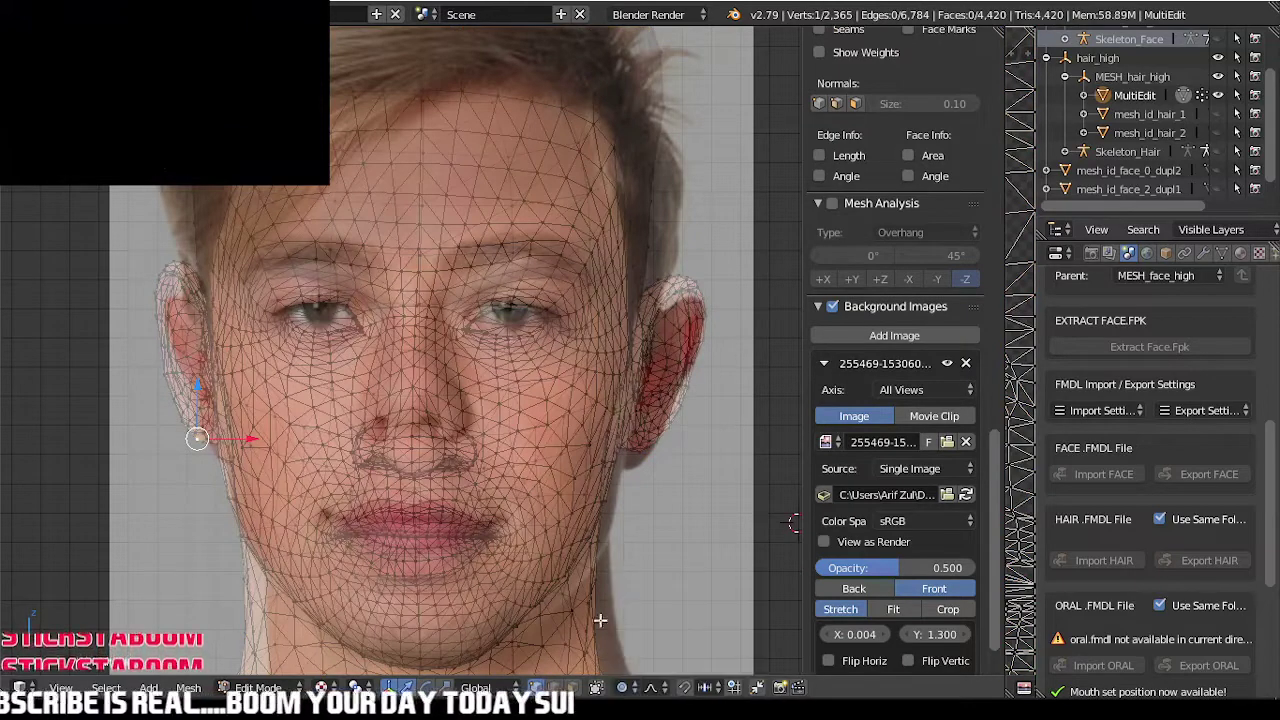
# - Reset the background image's X offset to 0 in Object Mode and return the head mesh to Edit Mode
pyautogui.press('Tab')
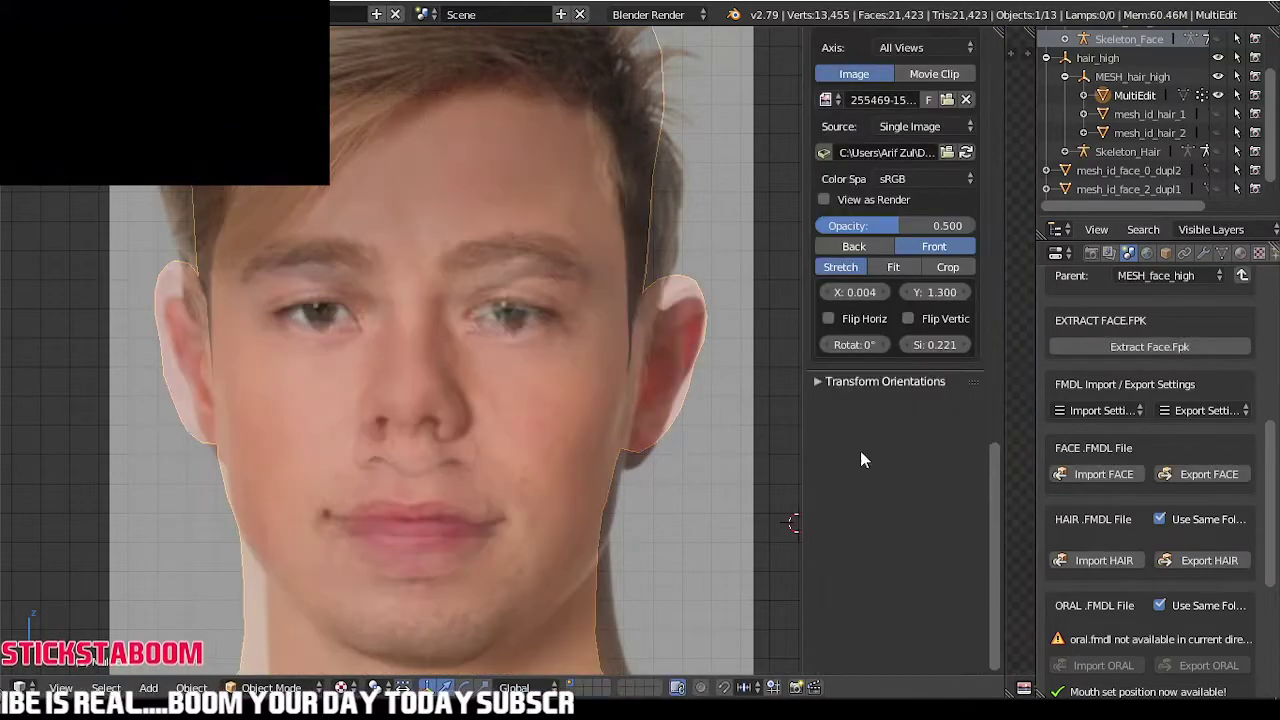
pyautogui.click(866, 291)
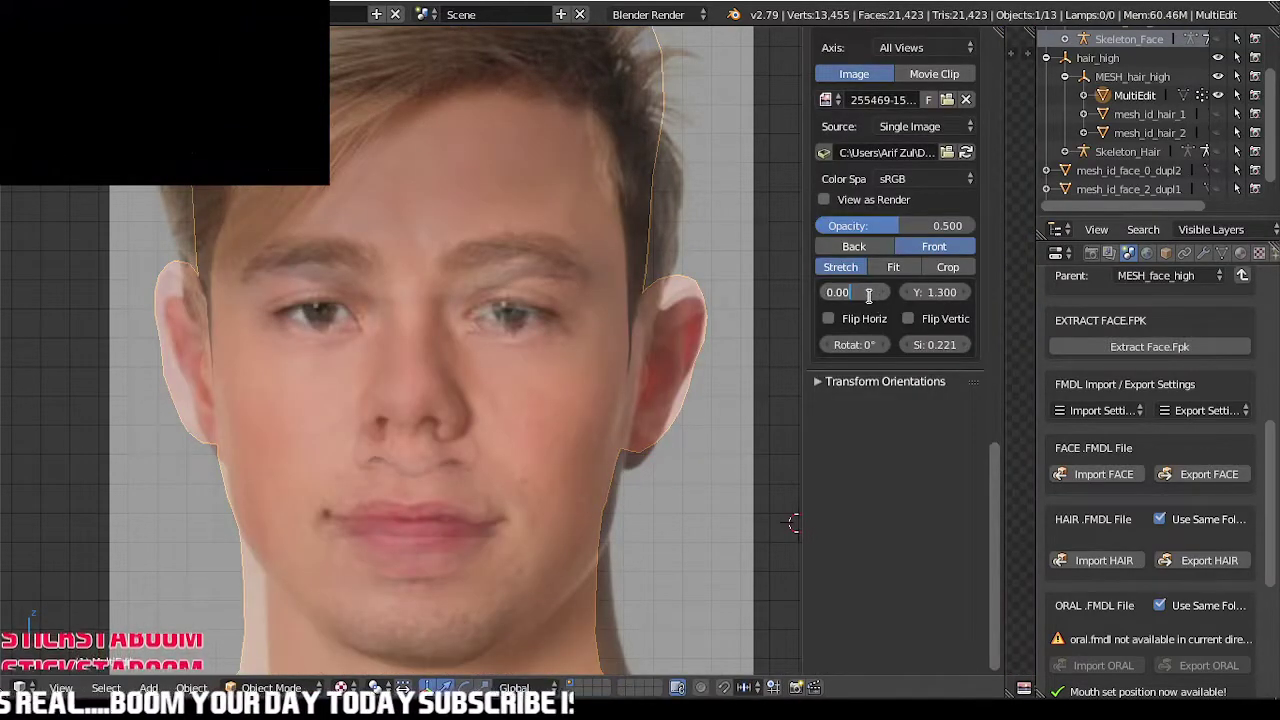
pyautogui.press('Return')
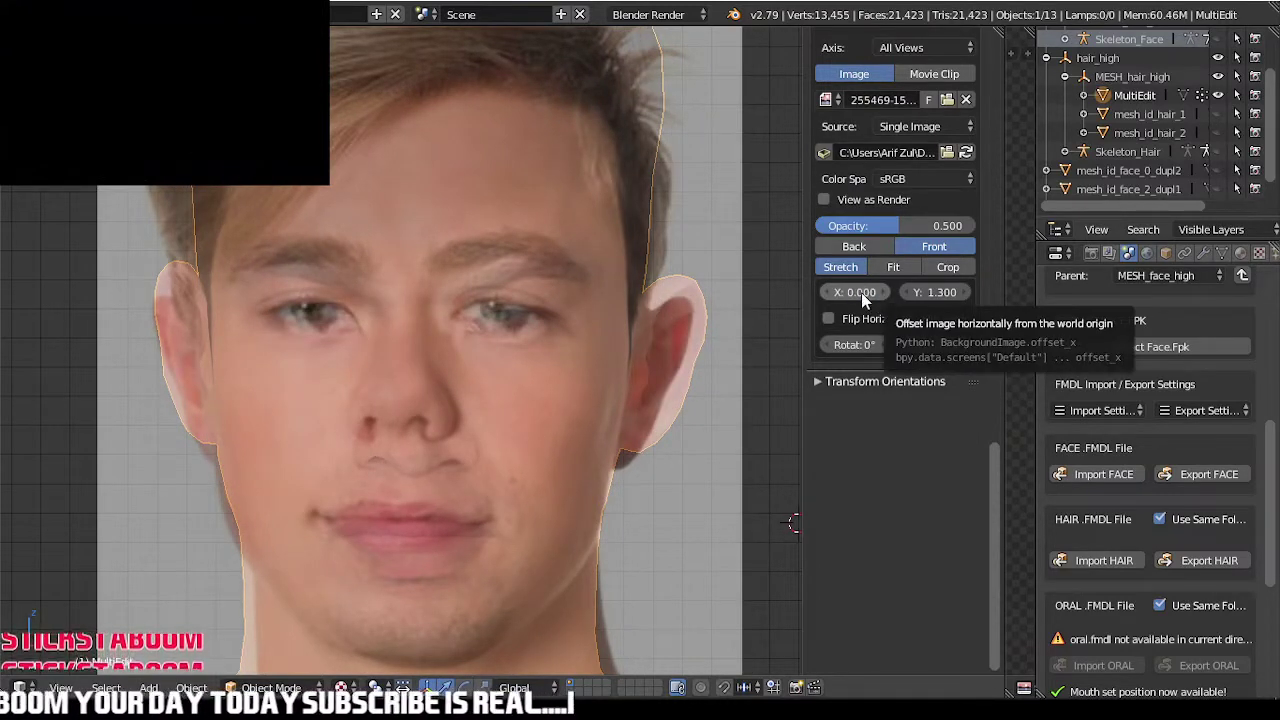
pyautogui.press('Tab')
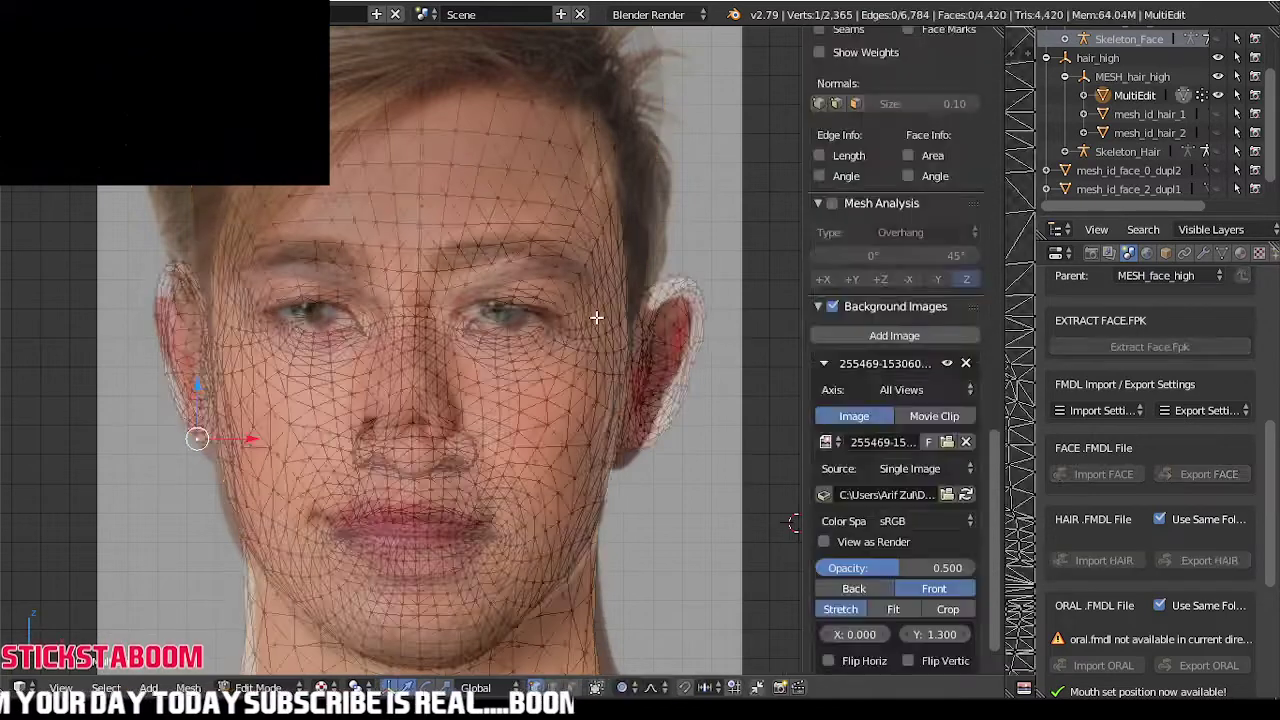
pyautogui.press('Tab')
pyautogui.press('Tab')
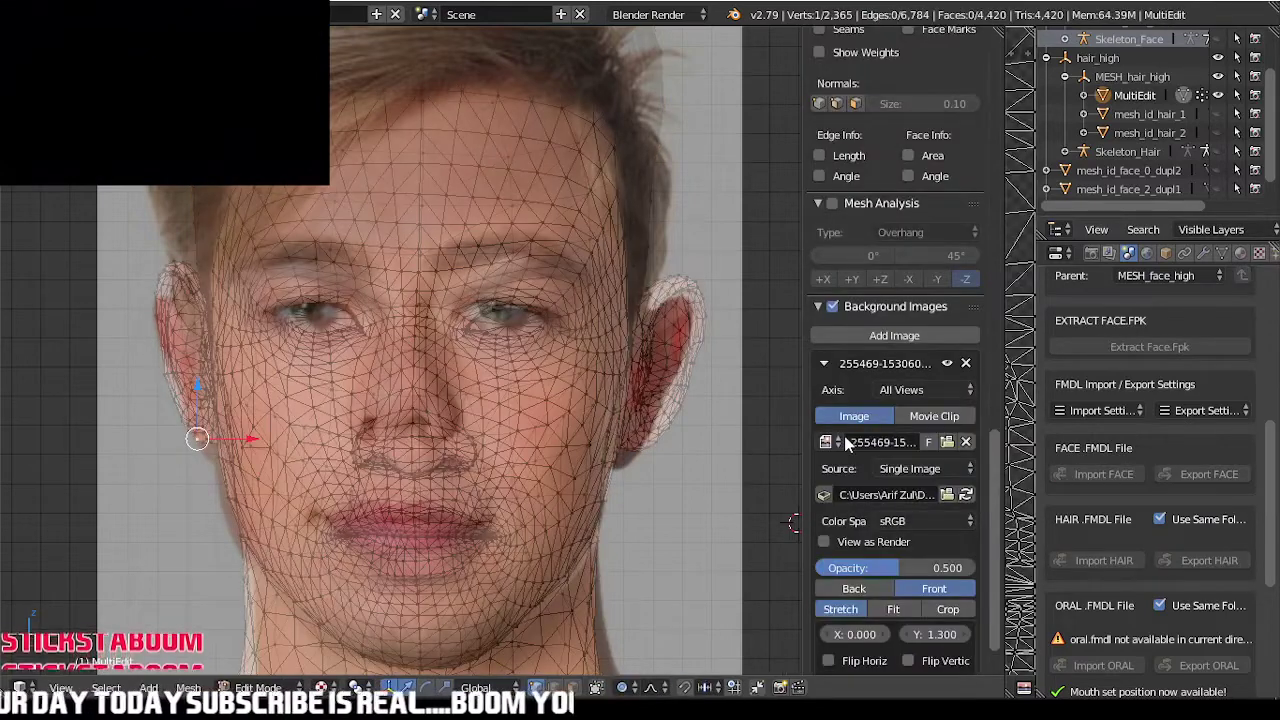
pyautogui.scroll(-5, 530, 551)
pyautogui.scroll(5, 514, 632)
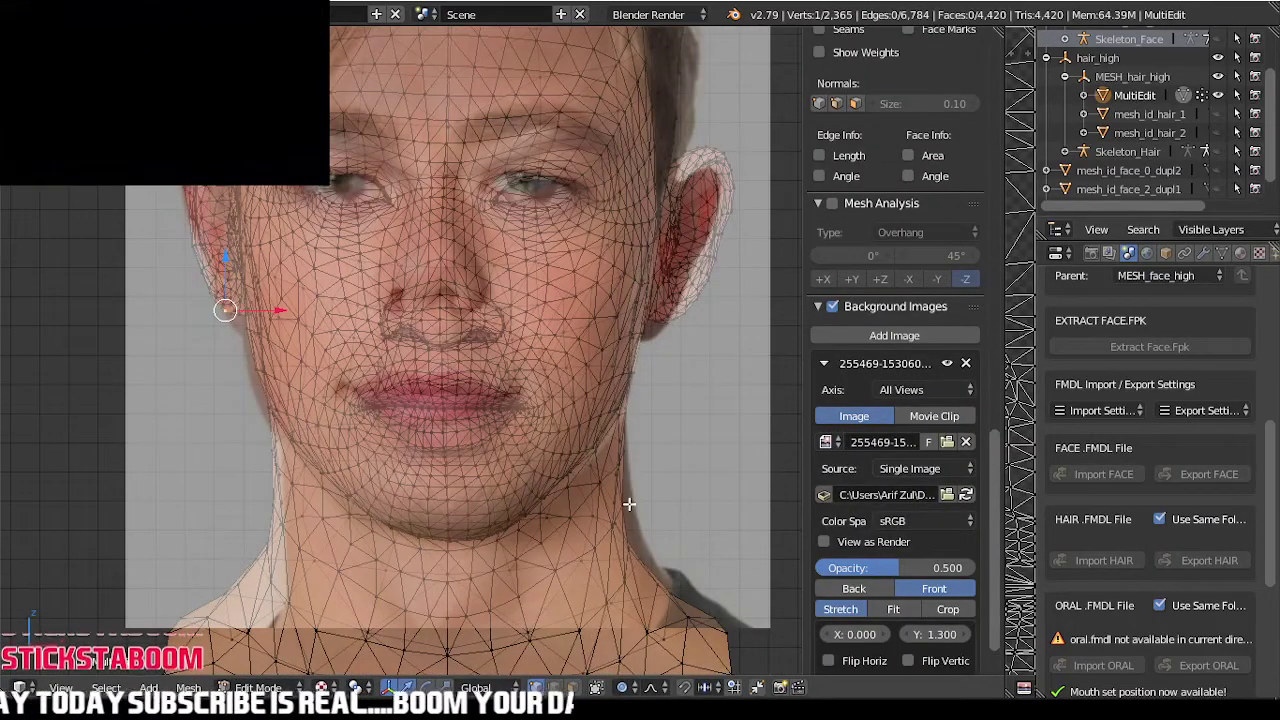
pyautogui.scroll(-4, 490, 500)
pyautogui.scroll(2, 440, 312)
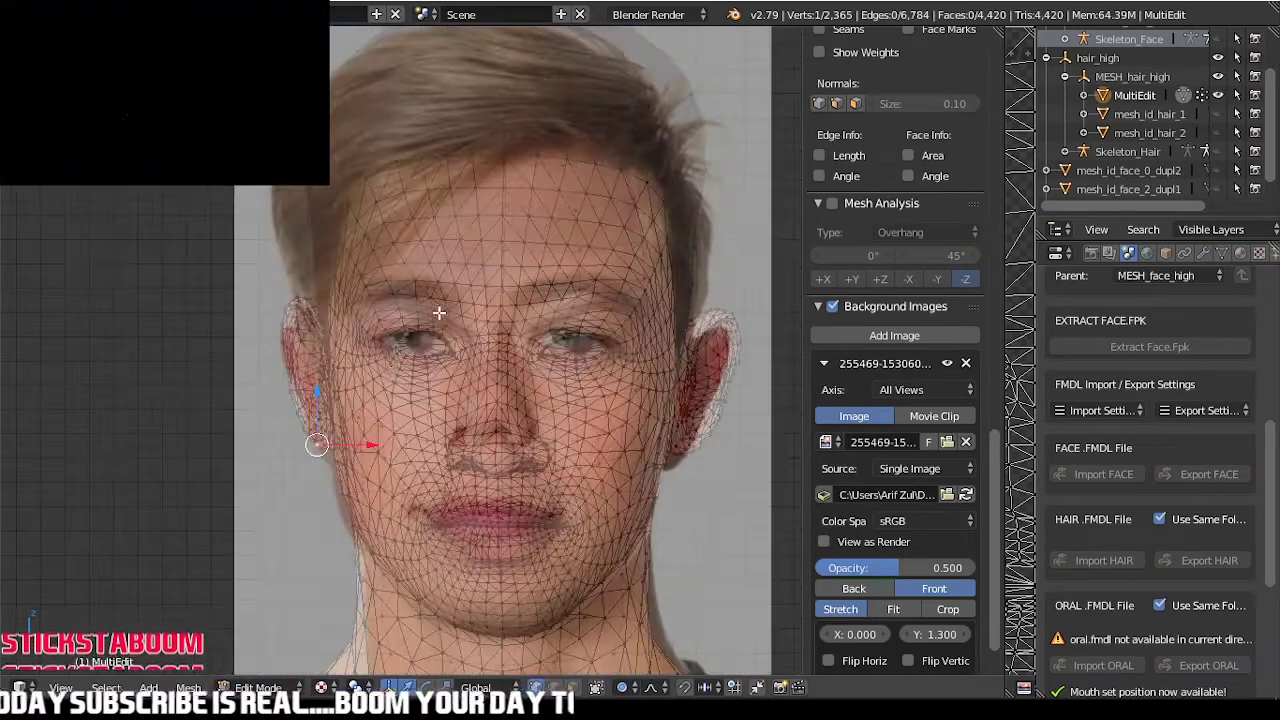
# - Pull the earlobe vertex on the image's left down and inward to the photo's lobe, reducing the proportional size to 0.04
pyautogui.scroll(3, 398, 530)
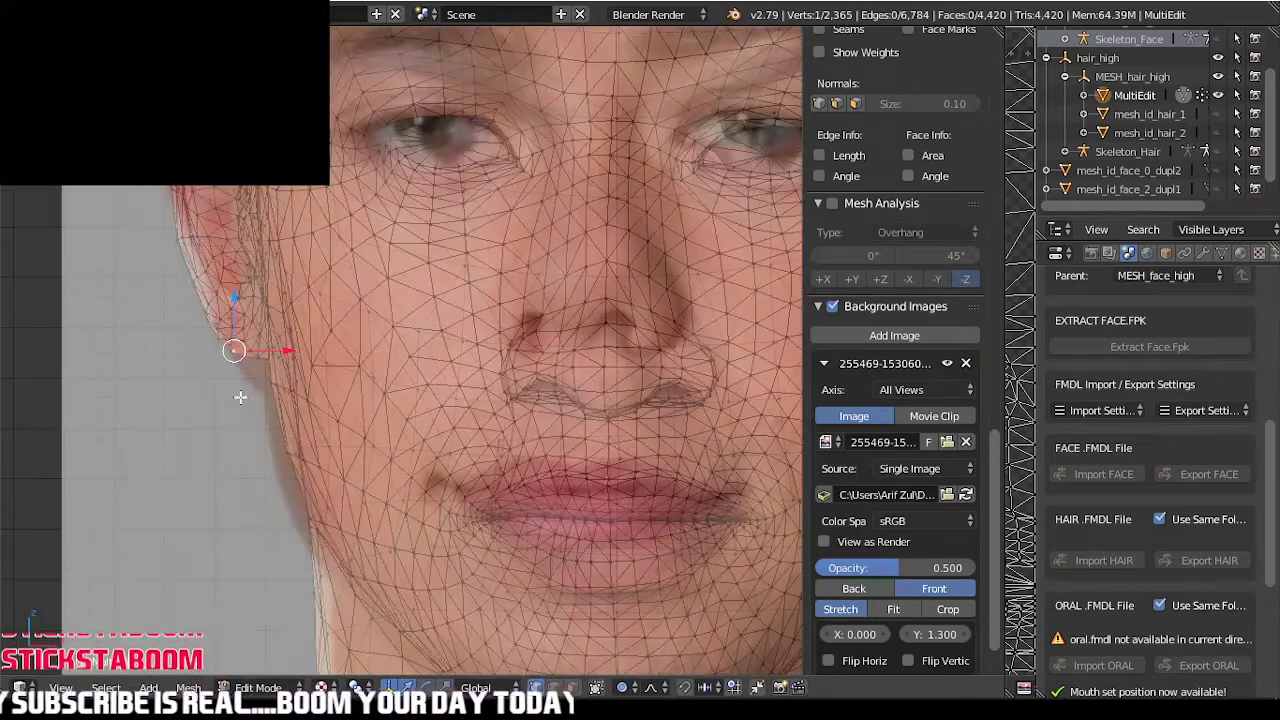
pyautogui.press('g')
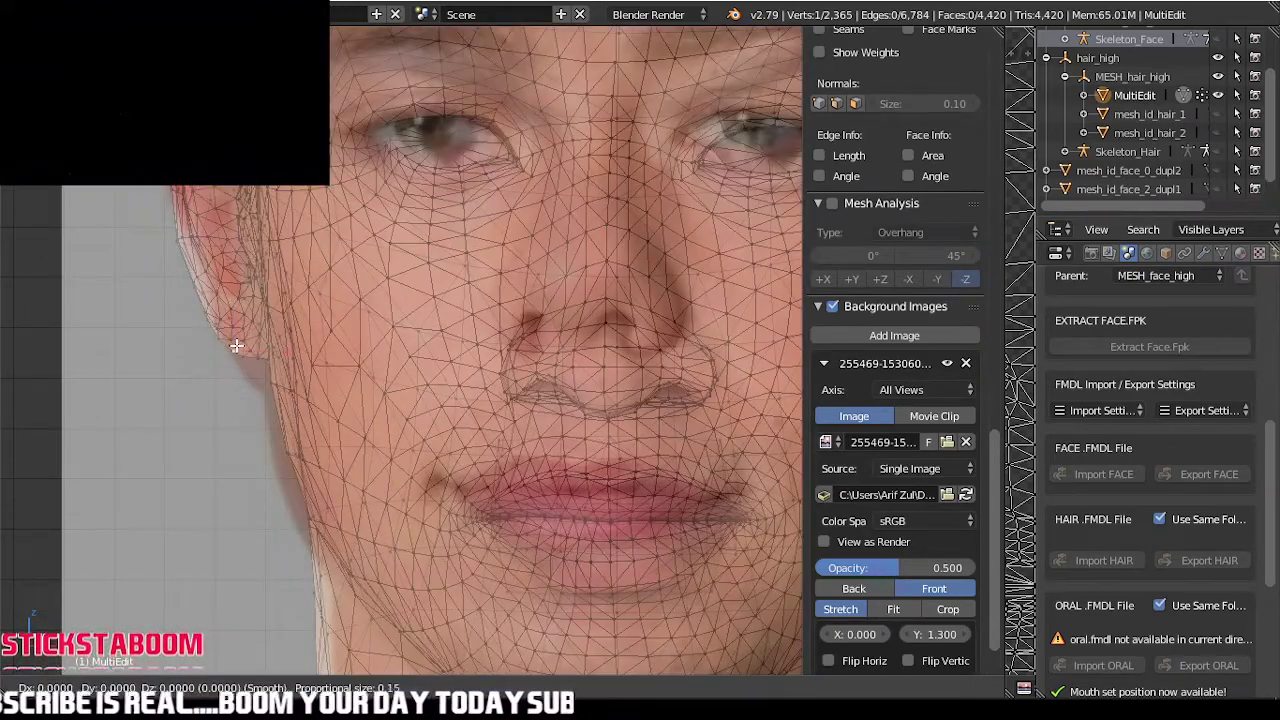
pyautogui.scroll(1, 230, 352)
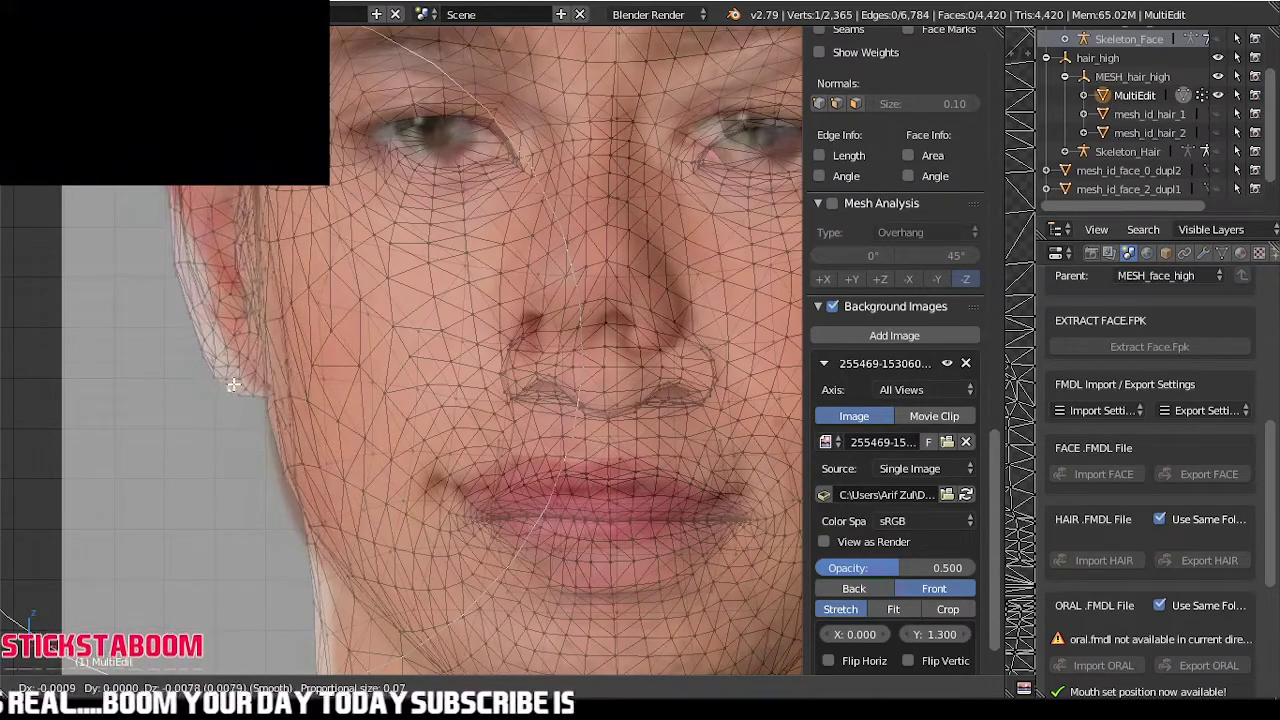
pyautogui.click(228, 389)
pyautogui.press('g')
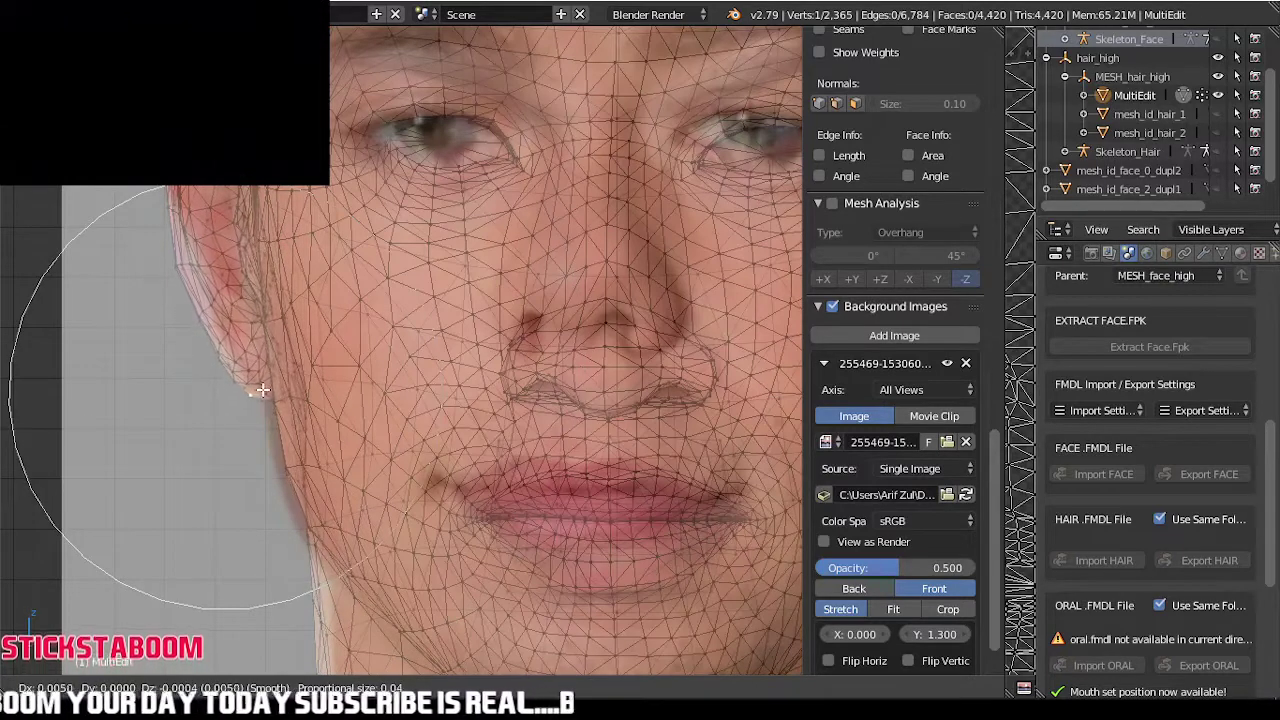
pyautogui.click(256, 381)
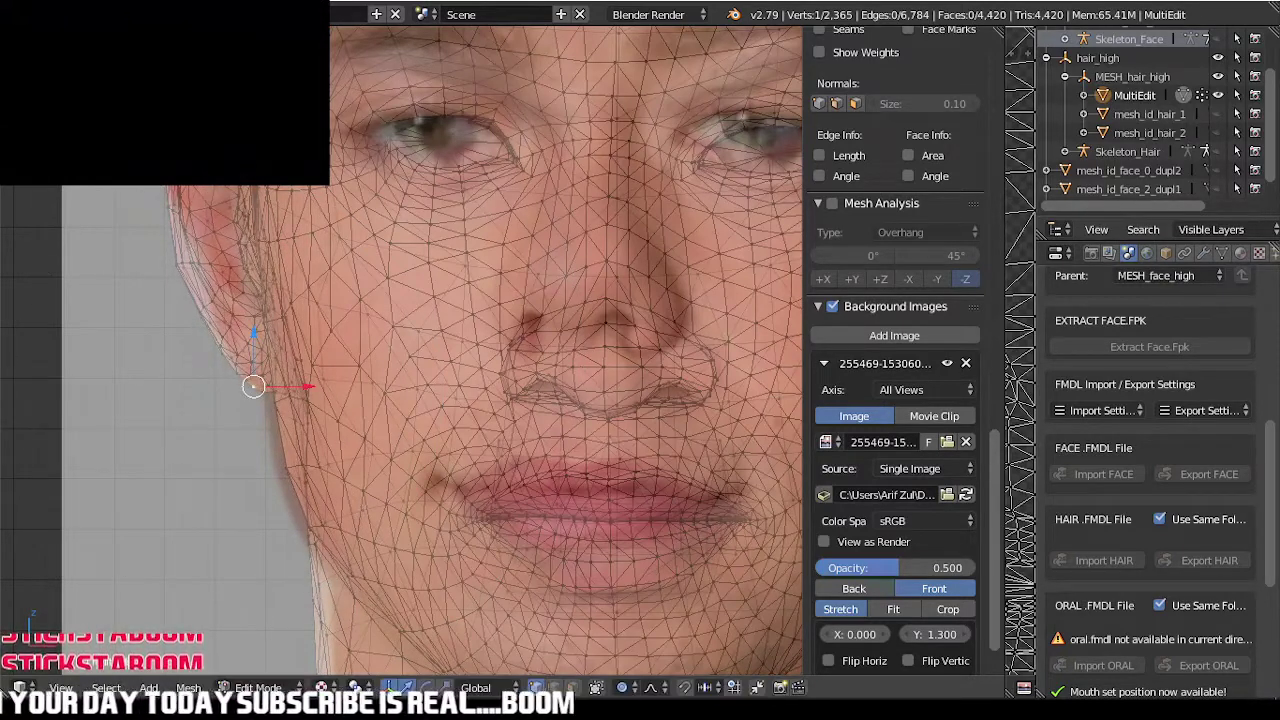
# - Move the jaw-edge vertices below the earlobe outward to the photo's jawline, using a proportional size of 0.03
pyautogui.scroll(3, 300, 440)
pyautogui.press('g')
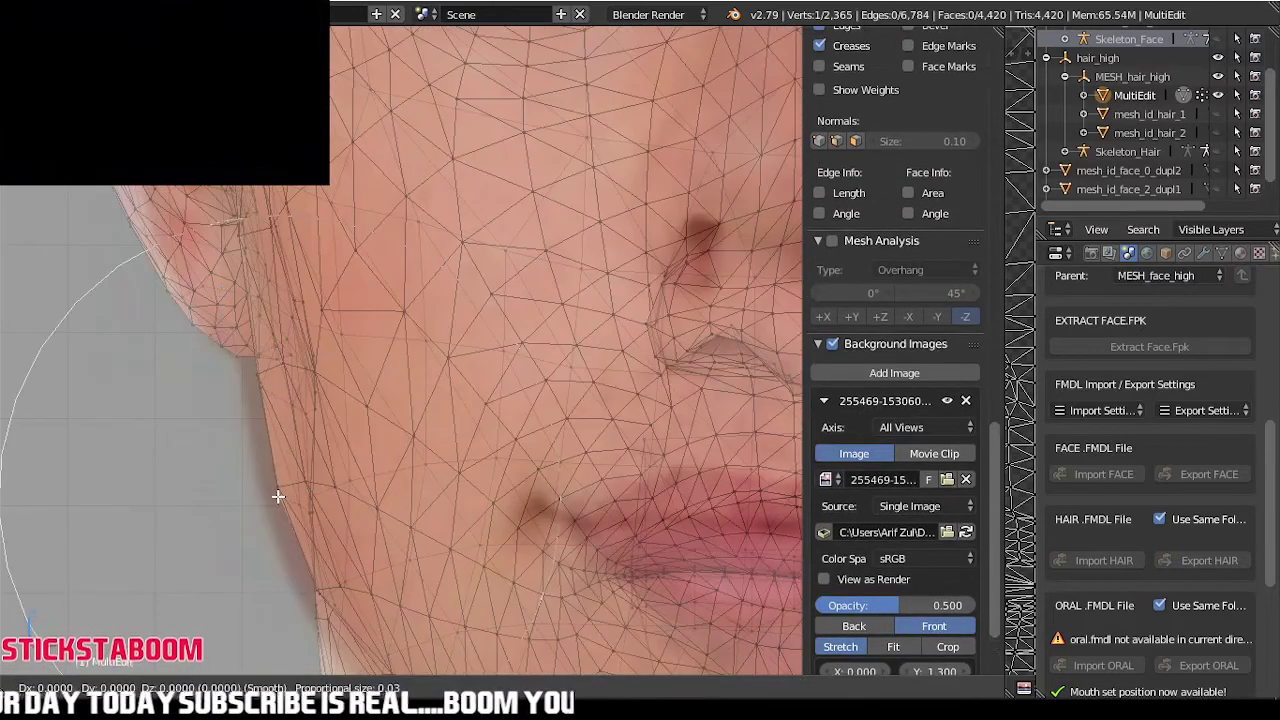
pyautogui.click(266, 515)
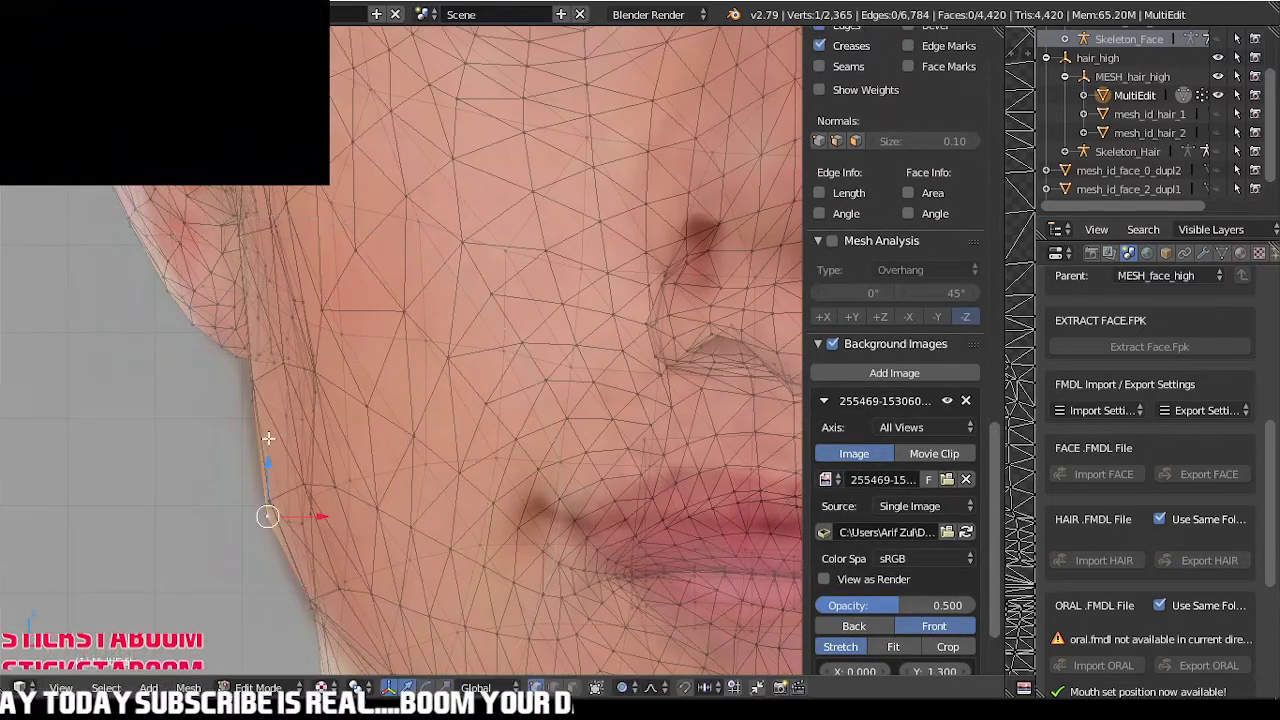
pyautogui.rightClick(258, 383)
pyautogui.press('g')
pyautogui.click(238, 360)
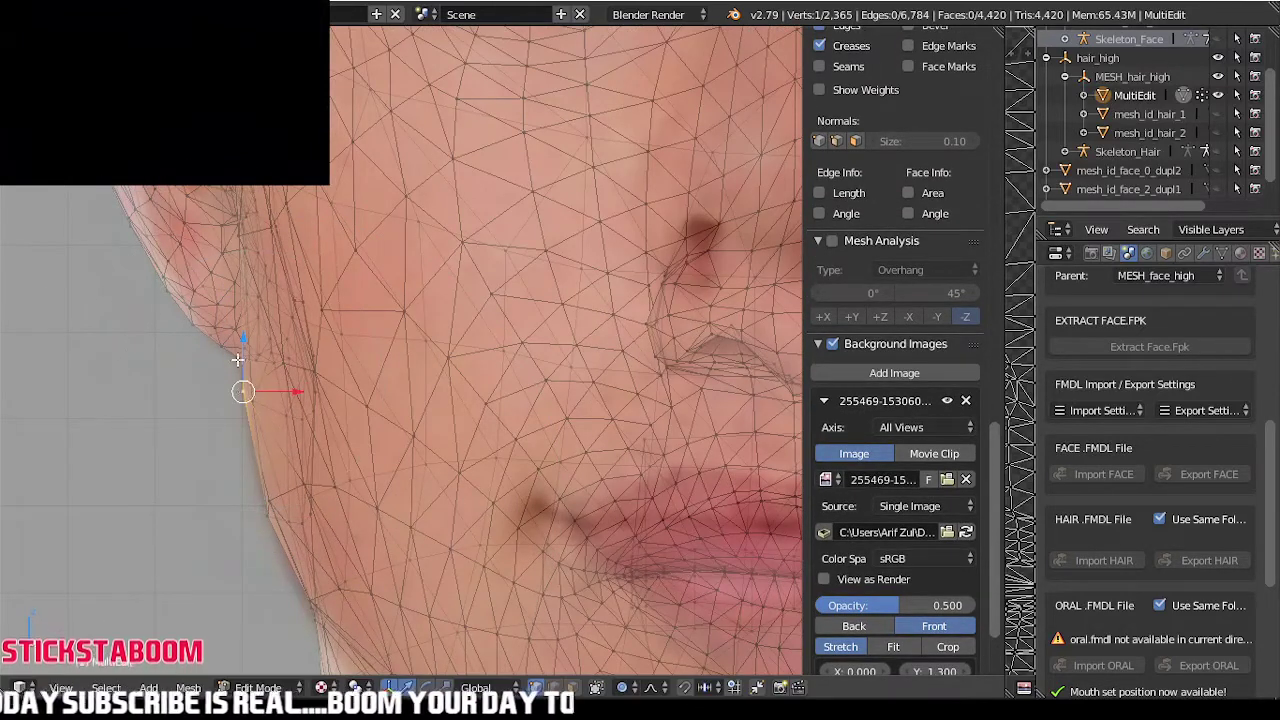
# - Move the ear's outer-edge vertex at mid-height inward to the photo's ear outline with a proportional size of 0.03
pyautogui.scroll(-3, 226, 348)
pyautogui.scroll(3, 191, 306)
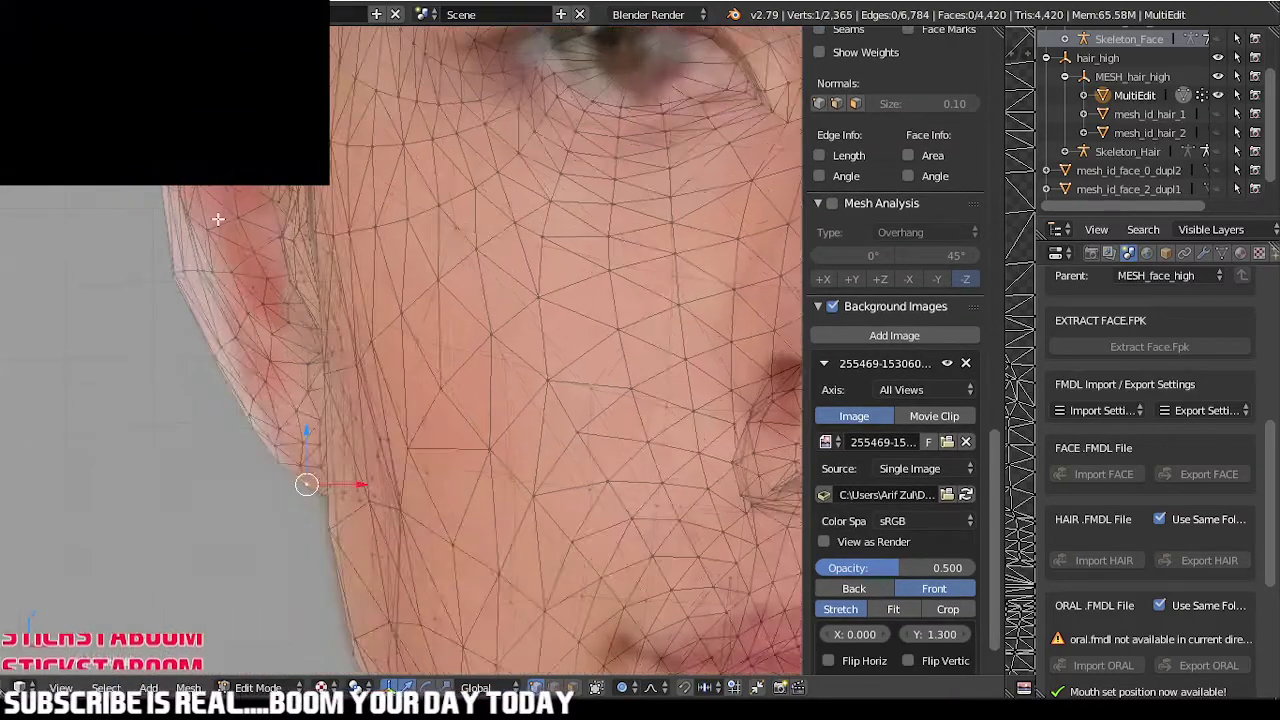
pyautogui.rightClick(173, 271)
pyautogui.press('g')
pyautogui.scroll(-3, 173, 271)
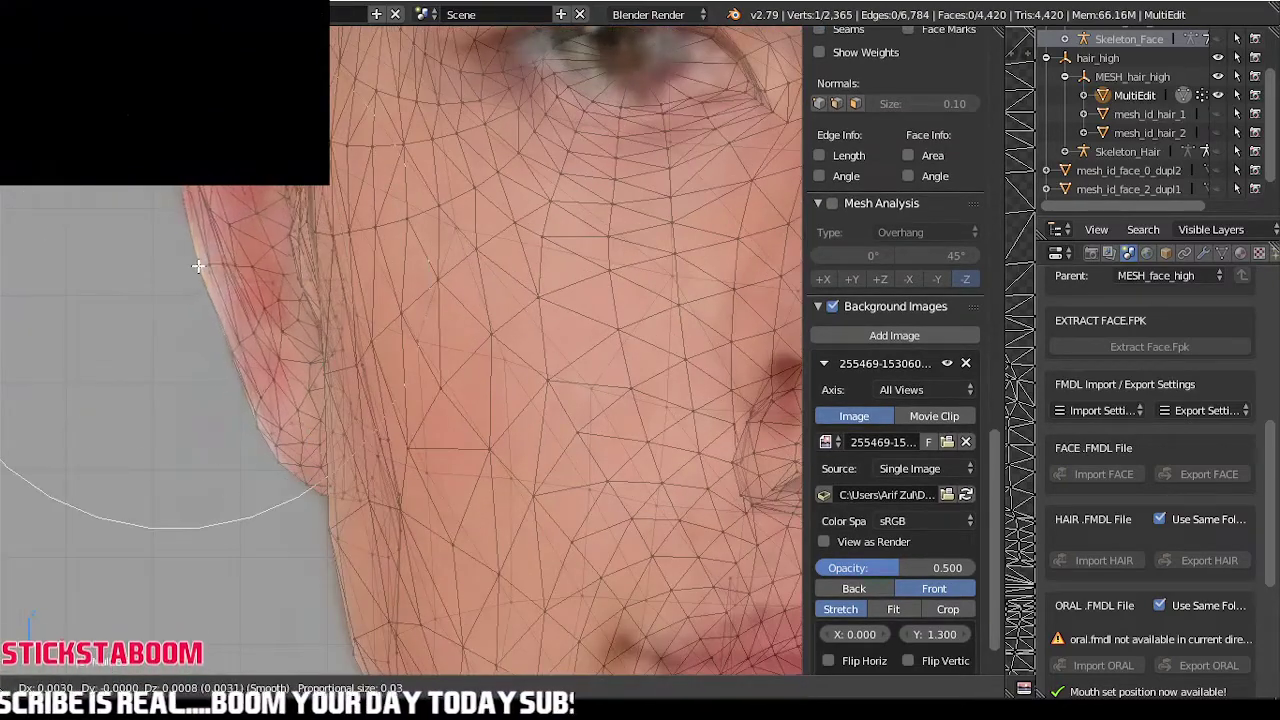
pyautogui.click(207, 265)
# - Fit the earlobe and lower ear rim vertices to the photo's outline with a proportional size of 0.02
pyautogui.rightClick(307, 478)
pyautogui.press('g')
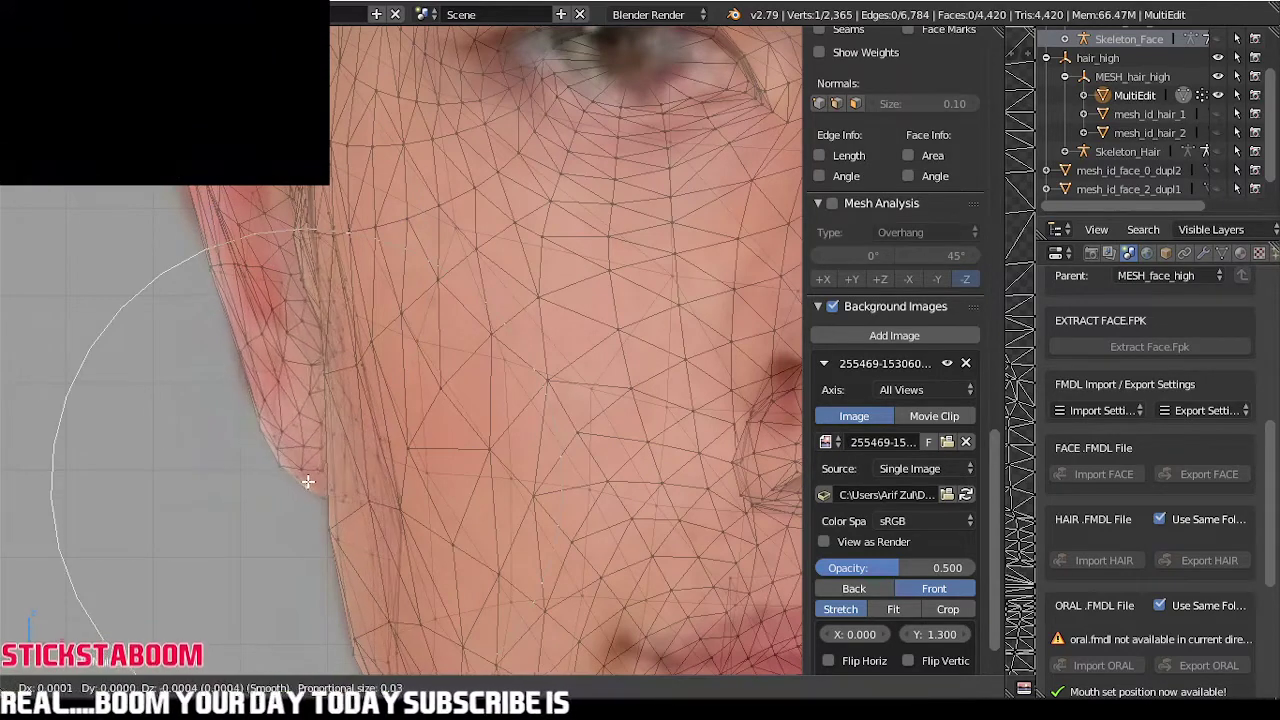
pyautogui.scroll(3, 284, 462)
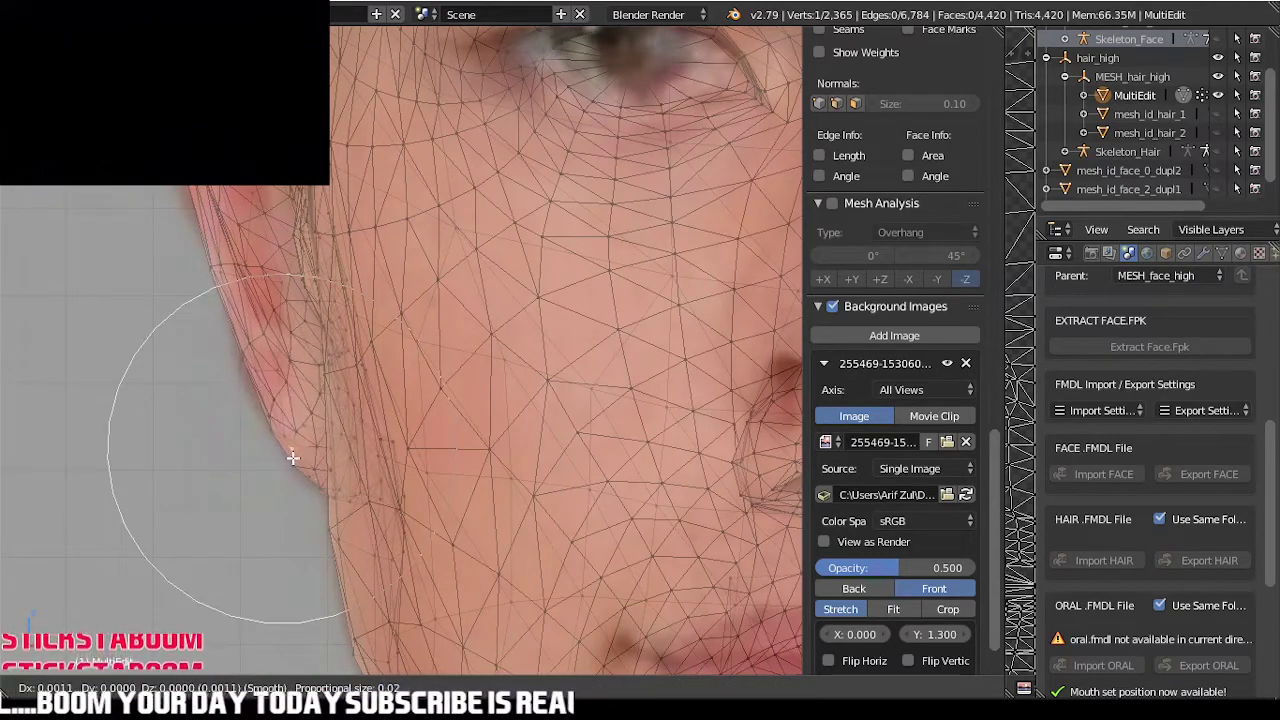
pyautogui.click(295, 462)
pyautogui.rightClick(248, 367)
pyautogui.press('g')
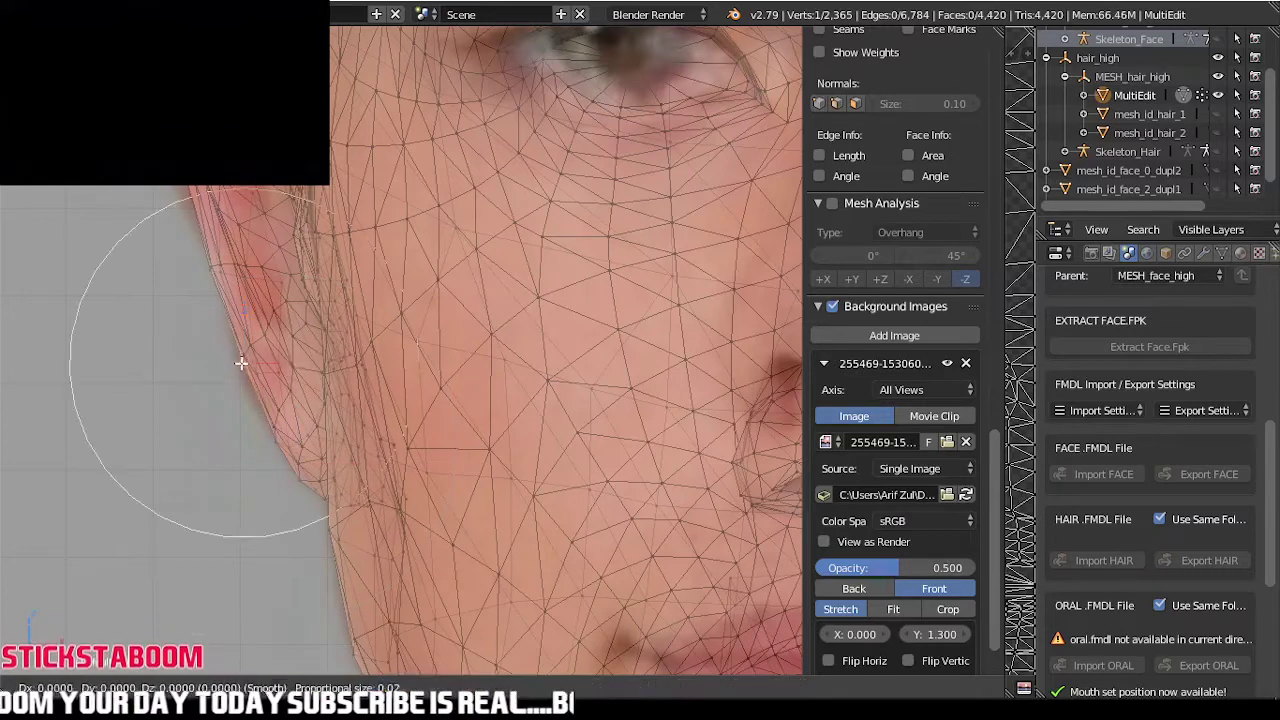
pyautogui.click(240, 363)
# - Lower the ear's upper rim and nudge it toward the top of the photo's ear
pyautogui.scroll(-6, 270, 327)
pyautogui.scroll(4, 235, 200)
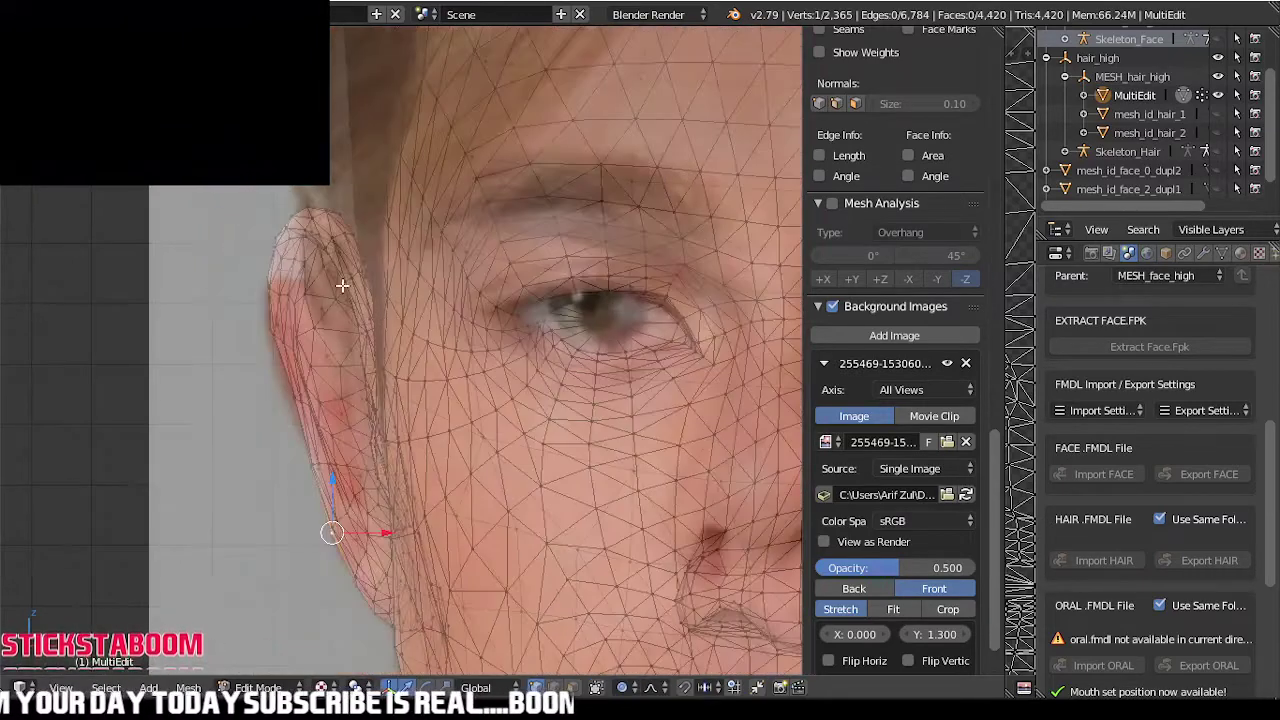
pyautogui.rightClick(307, 236)
pyautogui.press('g')
pyautogui.click(307, 258)
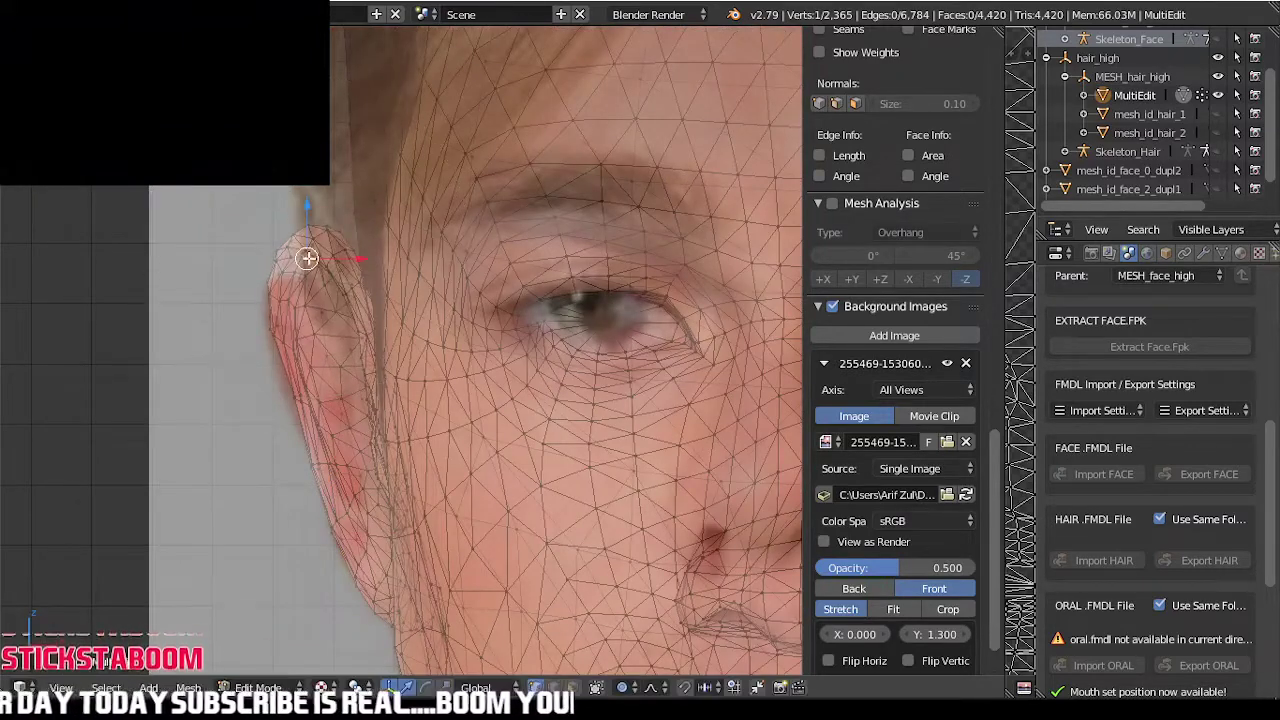
pyautogui.press('g')
pyautogui.click(267, 371)
# - Pull the ear tip vertices further down and outward, widening the proportional size to 0.04 for the last move
pyautogui.rightClick(319, 249)
pyautogui.press('g')
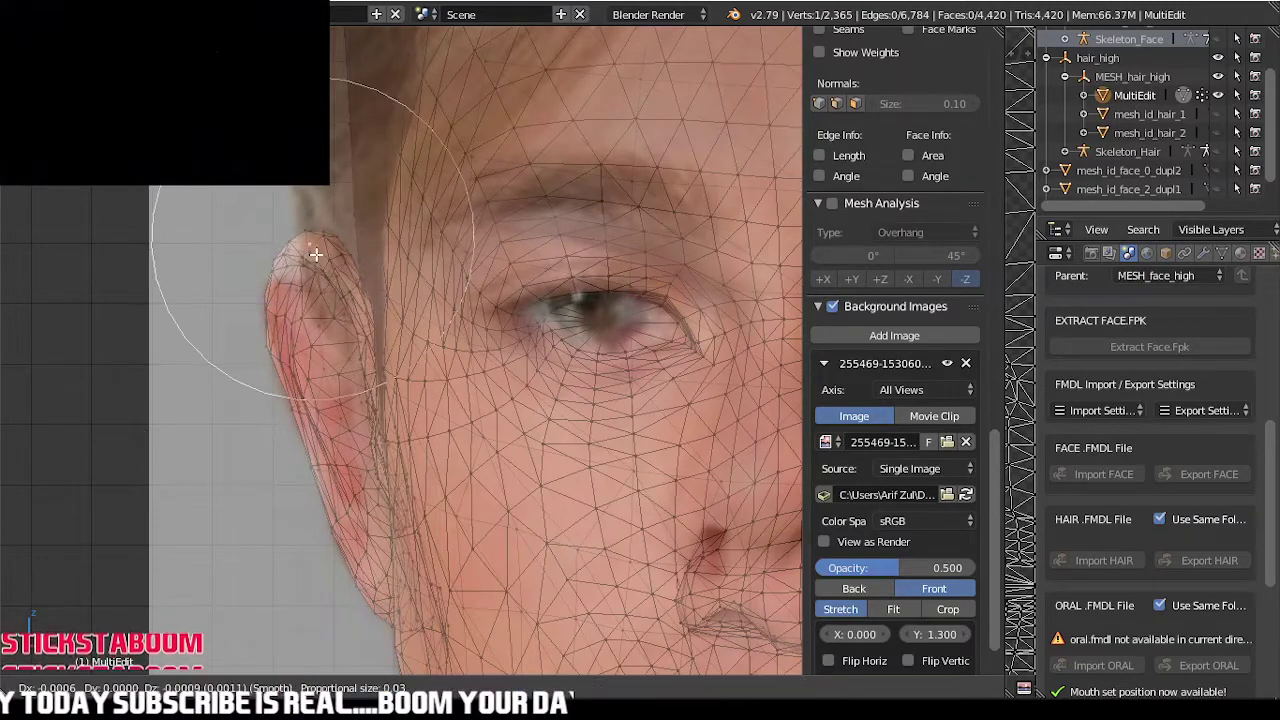
pyautogui.click(304, 274)
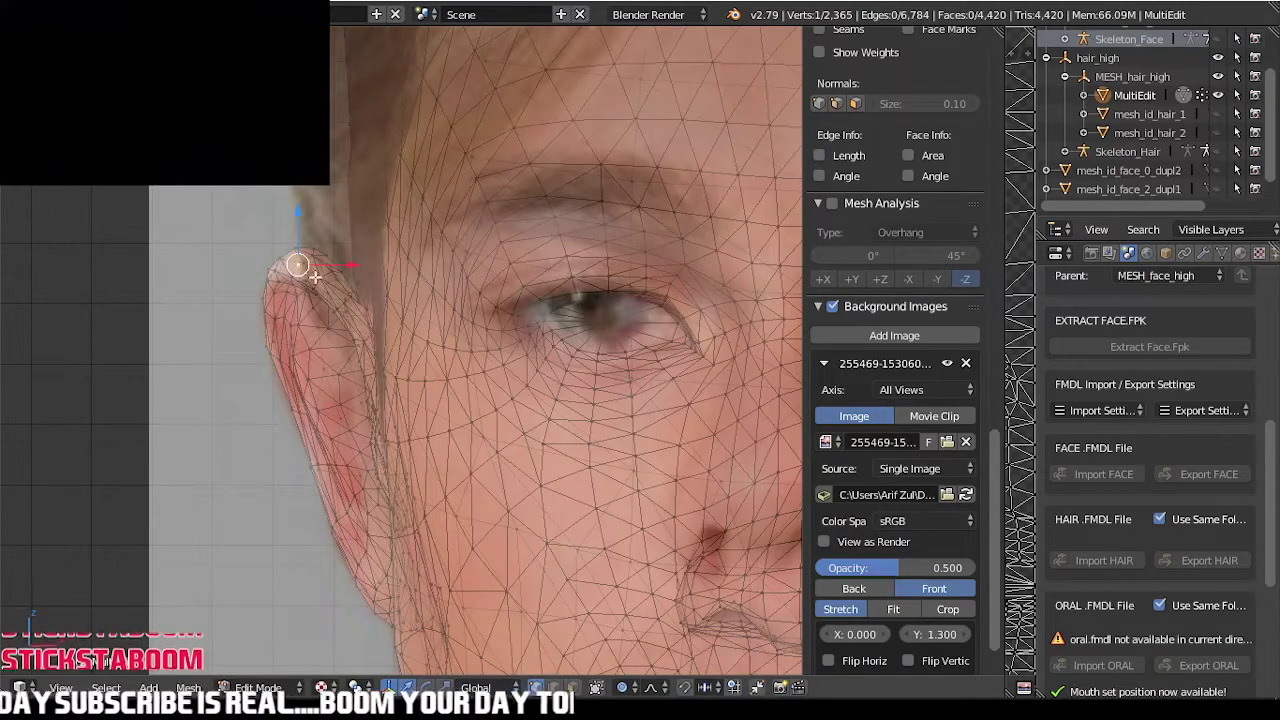
pyautogui.press('g')
pyautogui.scroll(-3, 300, 275)
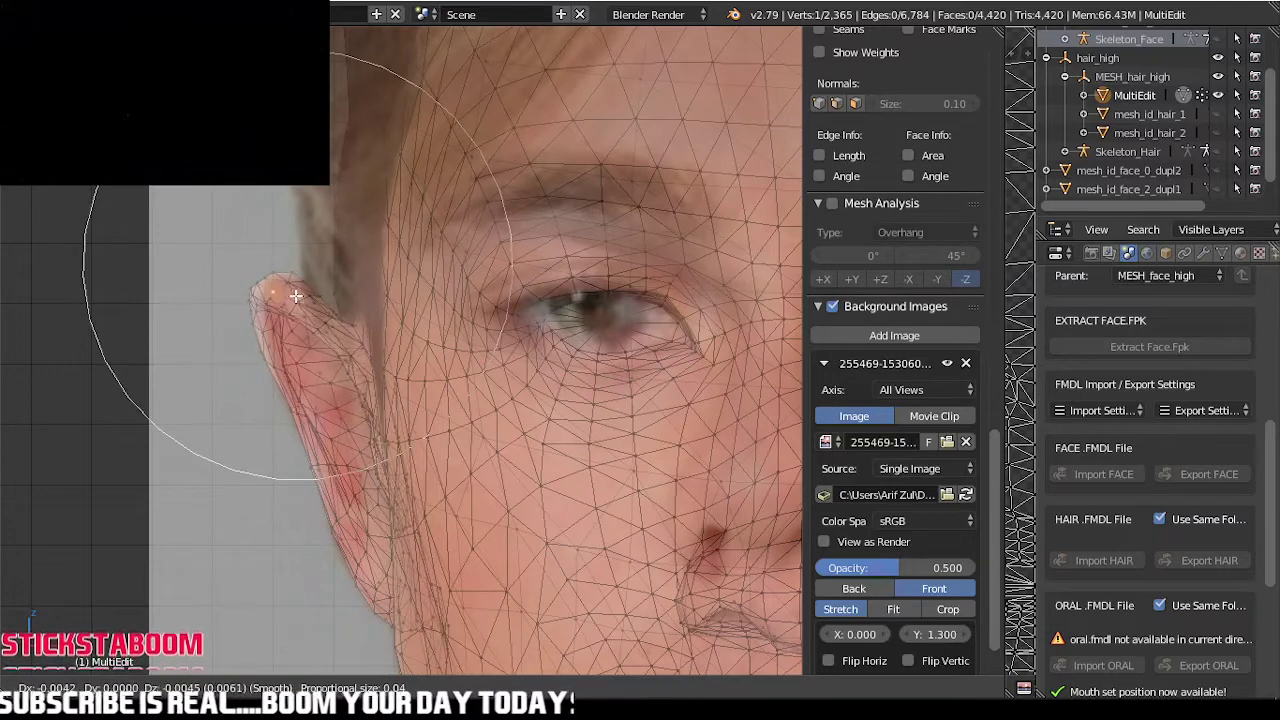
pyautogui.click(297, 295)
# - Align the ear's upper outer rim with the photo's edge, using proportional sizes of 0.03 and 0.02
pyautogui.scroll(2, 293, 353)
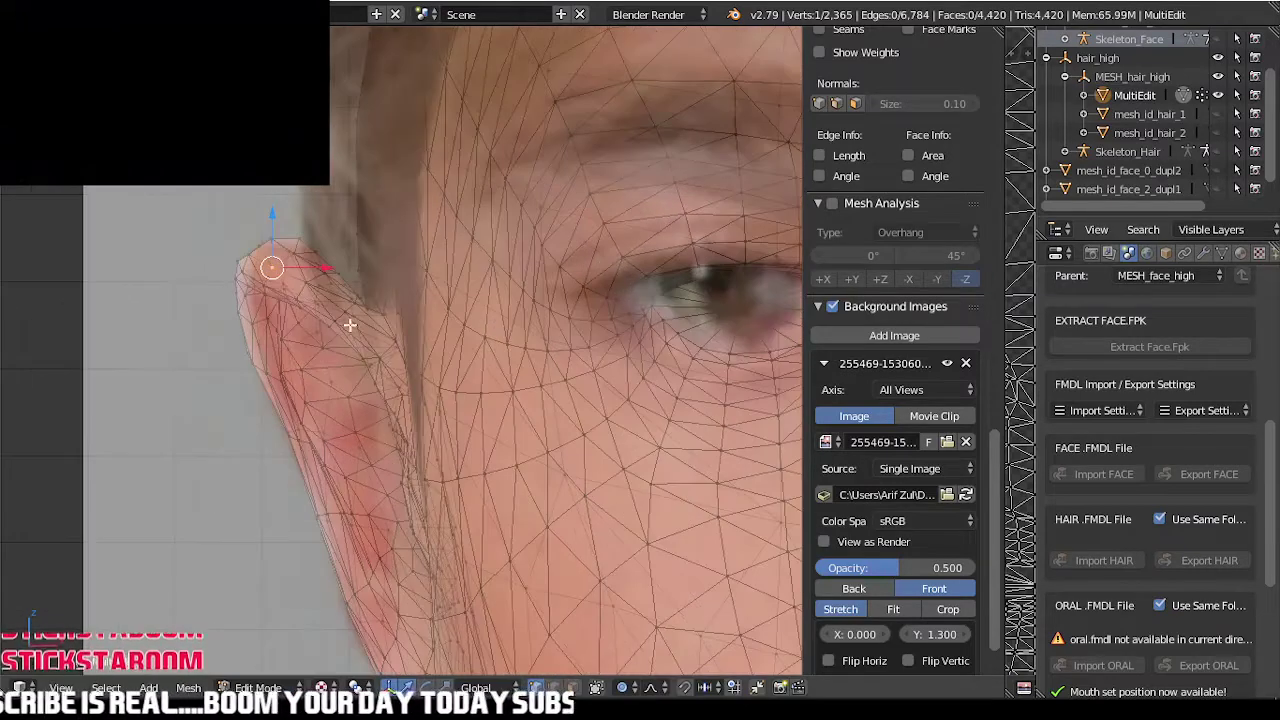
pyautogui.press('g')
pyautogui.scroll(-2, 262, 364)
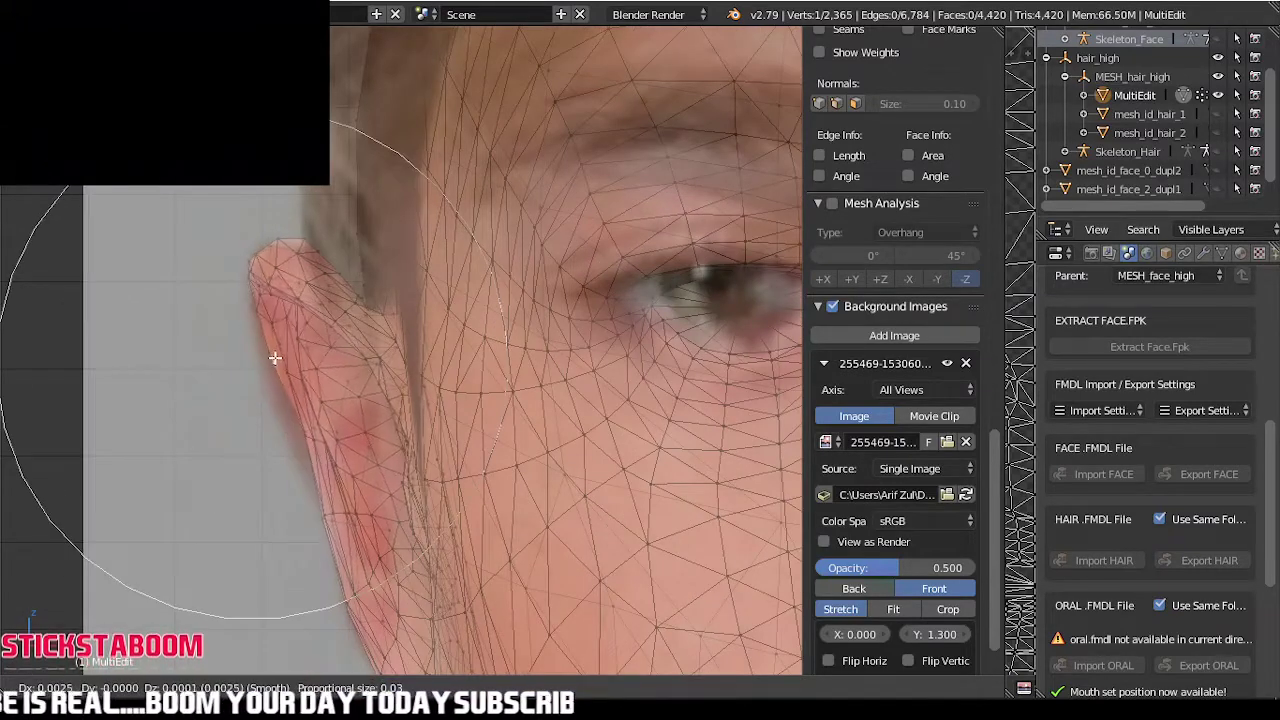
pyautogui.scroll(4, 292, 440)
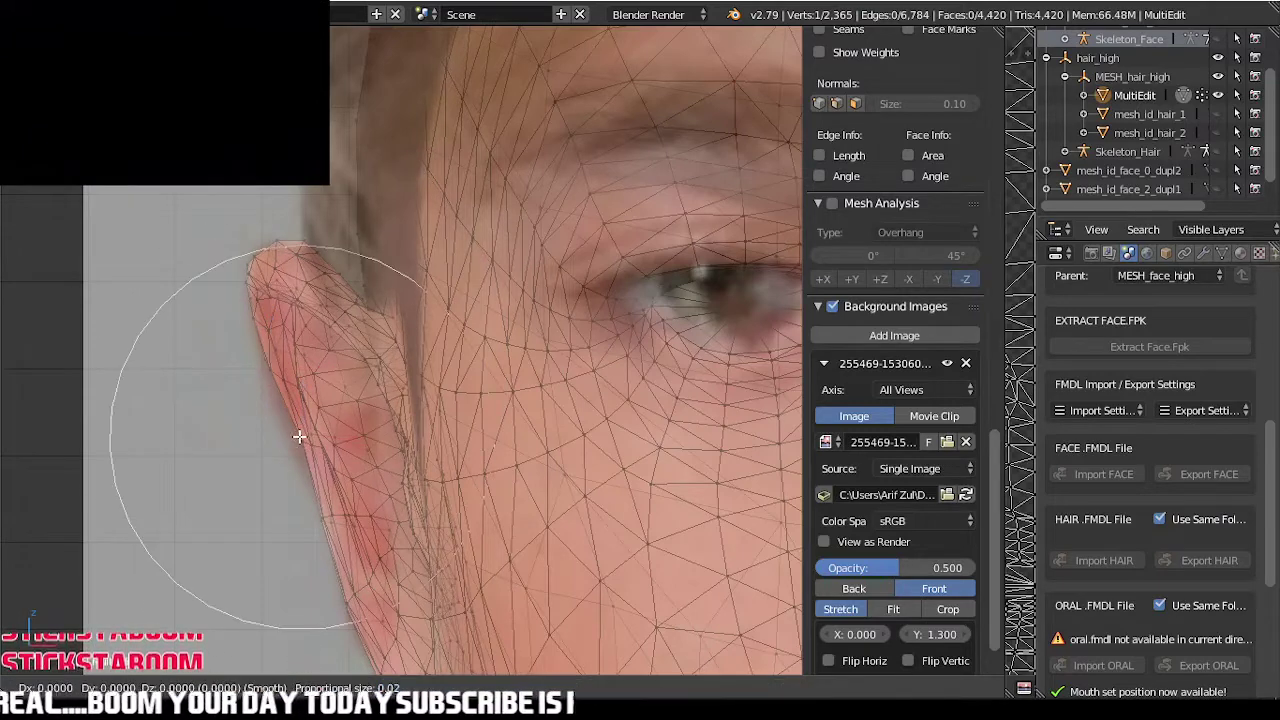
pyautogui.click(292, 440)
# - Touch up the ear tip and the mid-height outer rim against the photo with a proportional size of 0.02
pyautogui.rightClick(297, 238)
pyautogui.press('g')
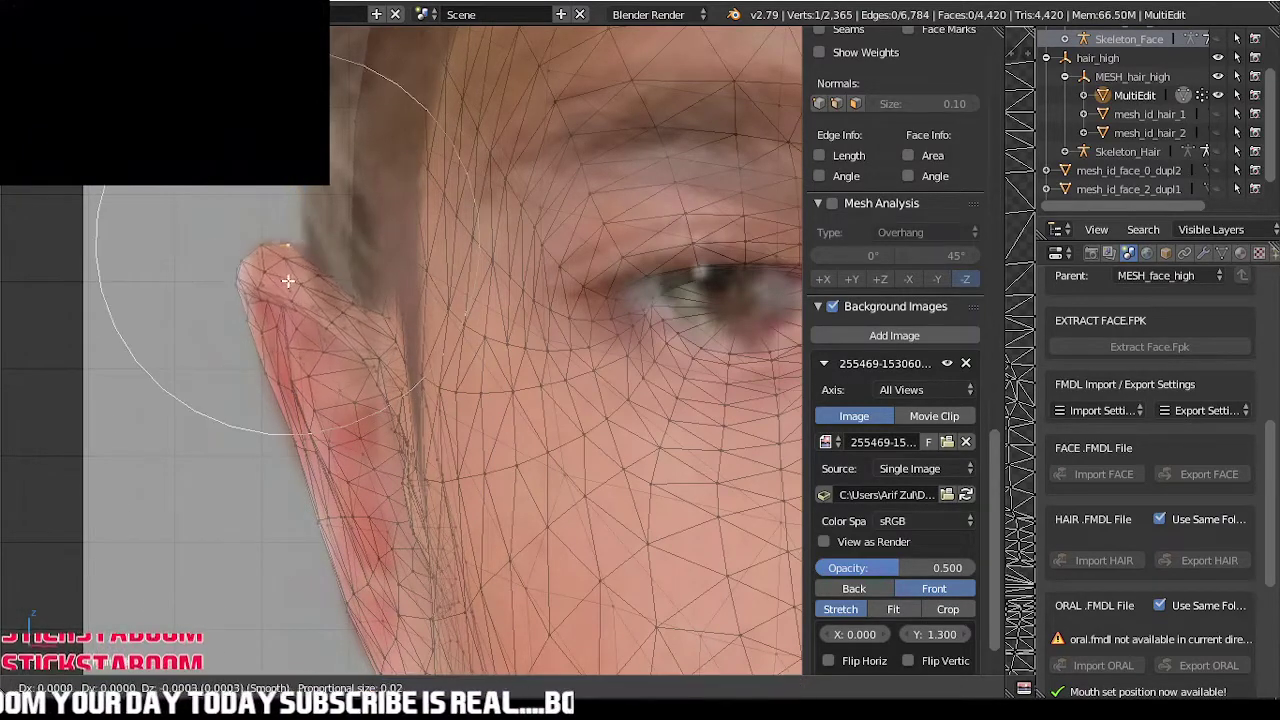
pyautogui.click(296, 283)
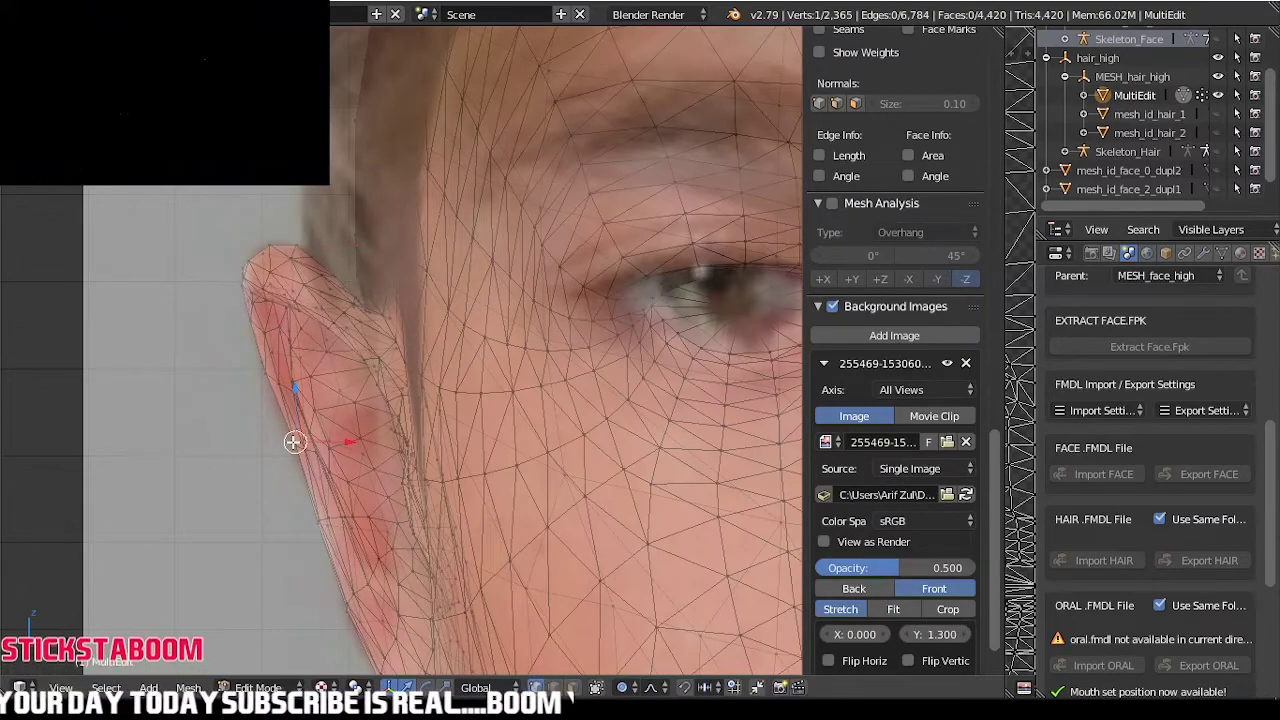
pyautogui.press('g')
pyautogui.click(288, 444)
# - Move the outer corner of the eye on the image's left outward to the photo's eye corner, using a proportional size of 0.02
pyautogui.scroll(-10, 288, 445)
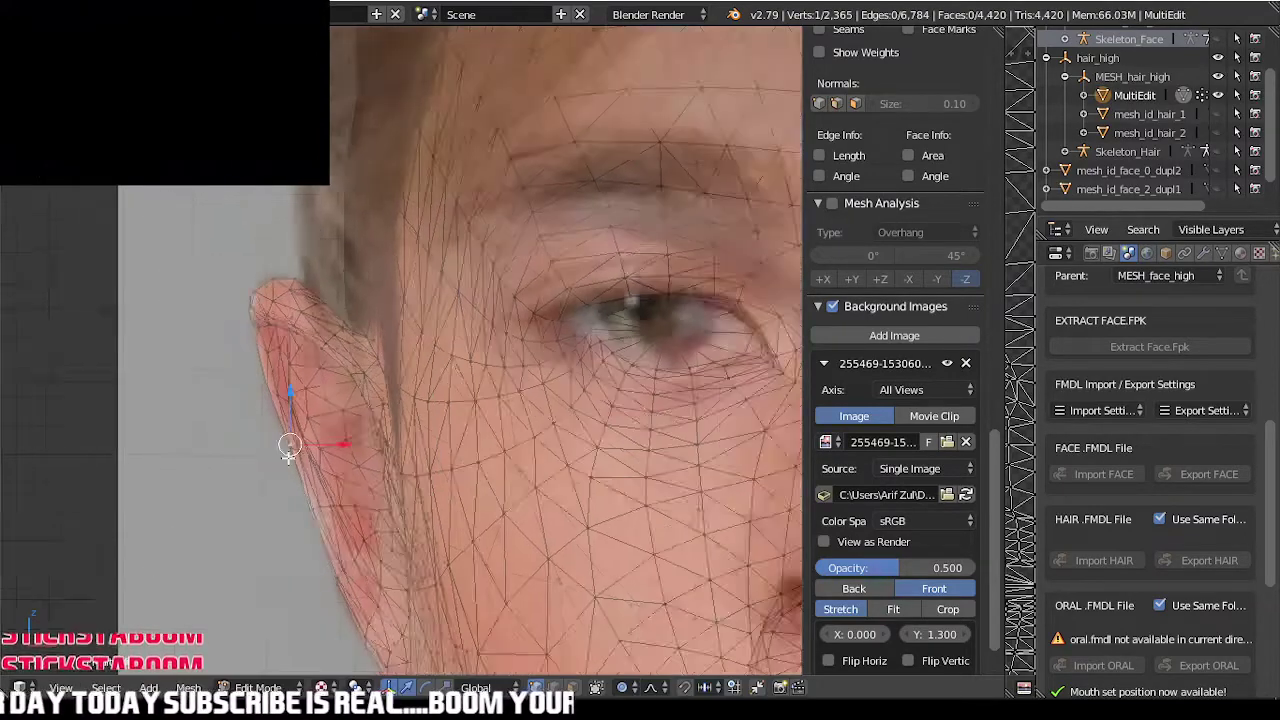
pyautogui.scroll(6, 385, 456)
pyautogui.scroll(1, 398, 453)
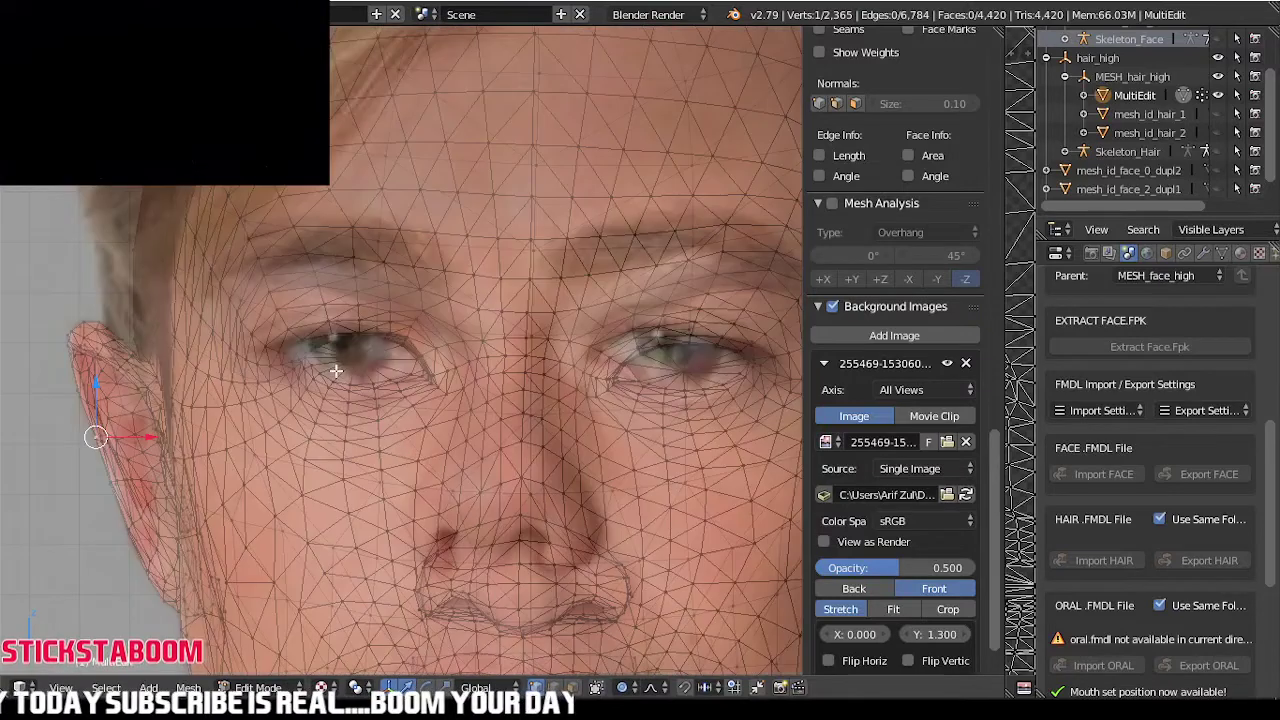
pyautogui.scroll(3, 334, 377)
pyautogui.rightClick(300, 352)
pyautogui.press('g')
pyautogui.scroll(-2, 298, 351)
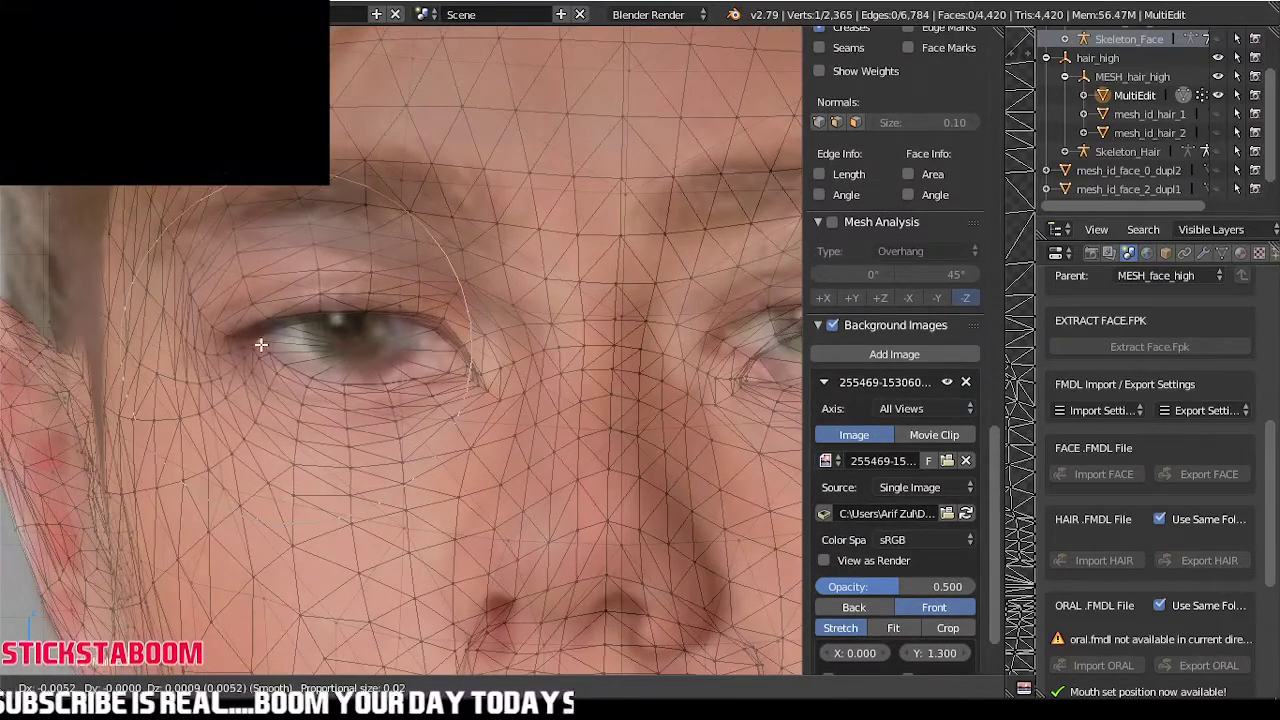
pyautogui.click(254, 342)
# - Shape the inner half of that eye's upper eyelid to follow the photo's lid line
pyautogui.rightClick(451, 374)
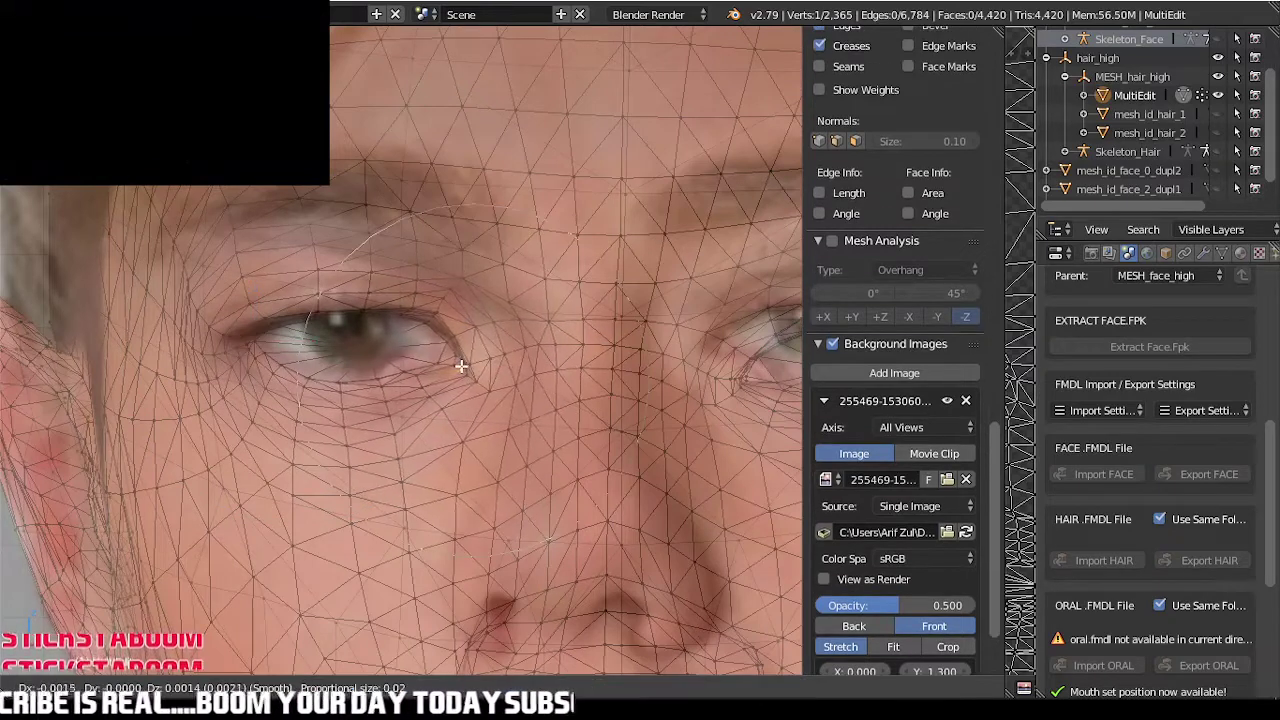
pyautogui.scroll(3, 429, 329)
pyautogui.press('g')
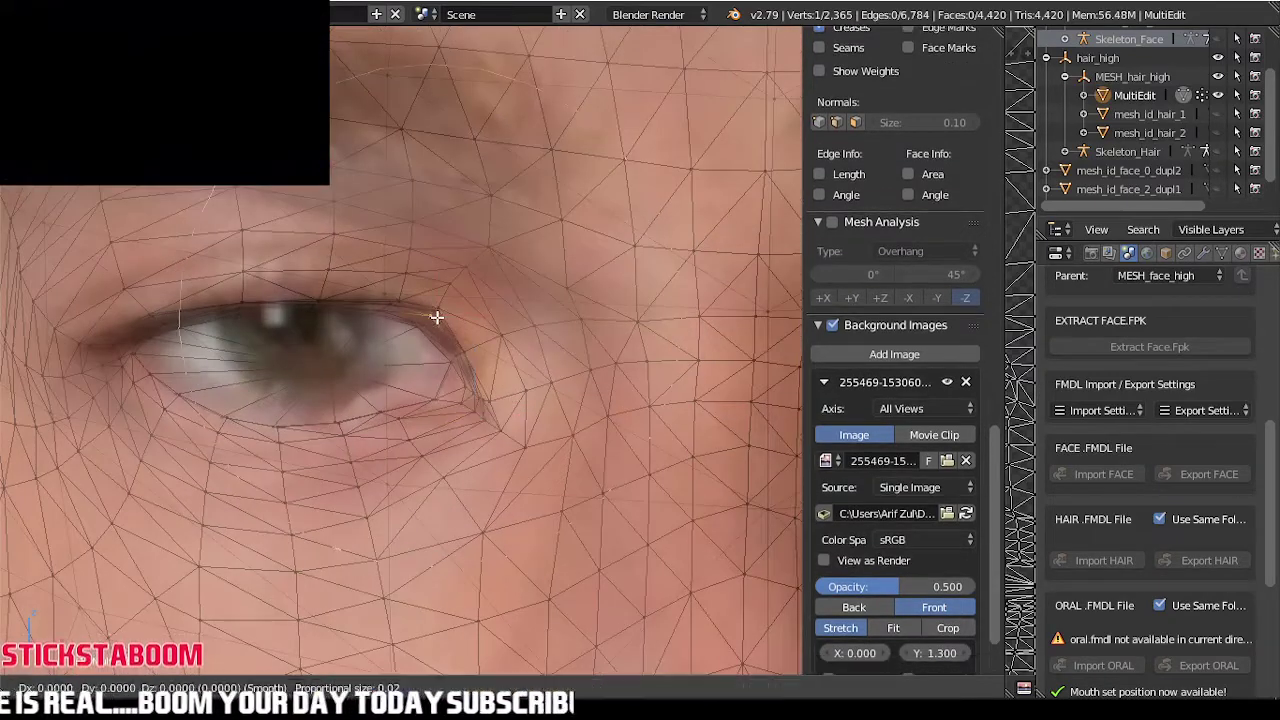
pyautogui.click(426, 336)
pyautogui.rightClick(310, 297)
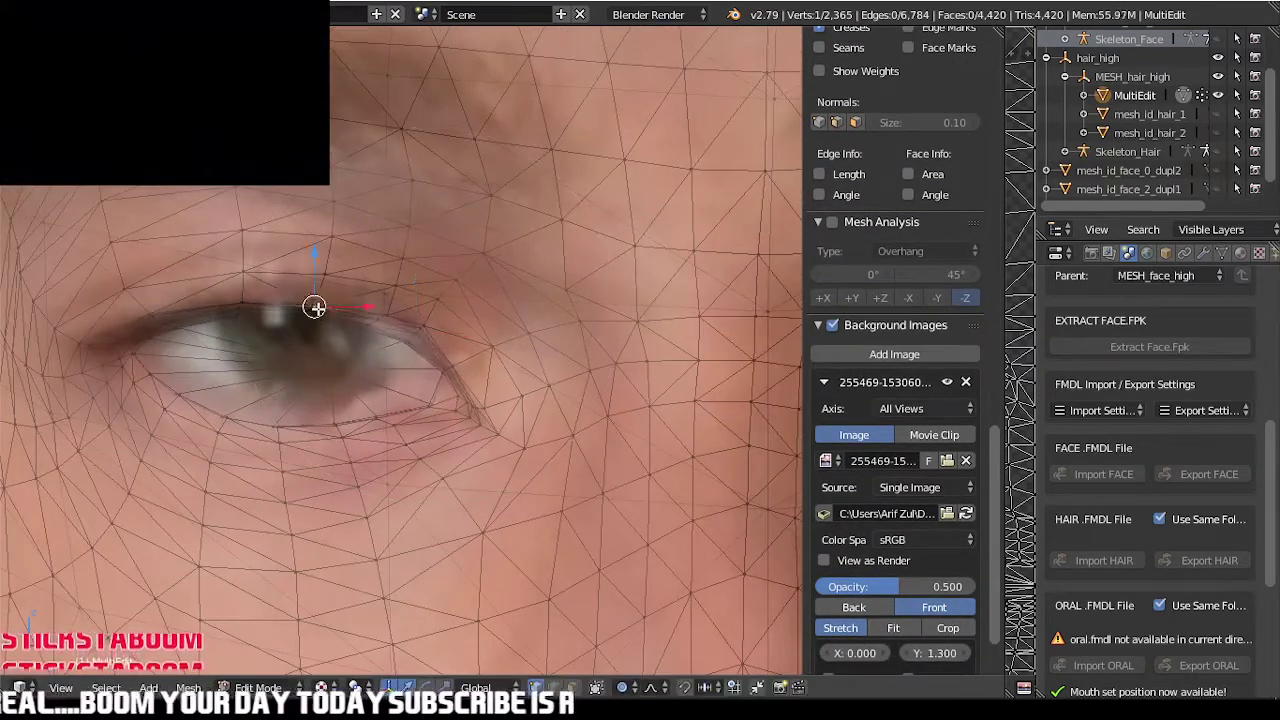
# - Raise the middle of the same eye's lower eyelid to the photo's lower lid line
pyautogui.rightClick(278, 432)
pyautogui.press('g')
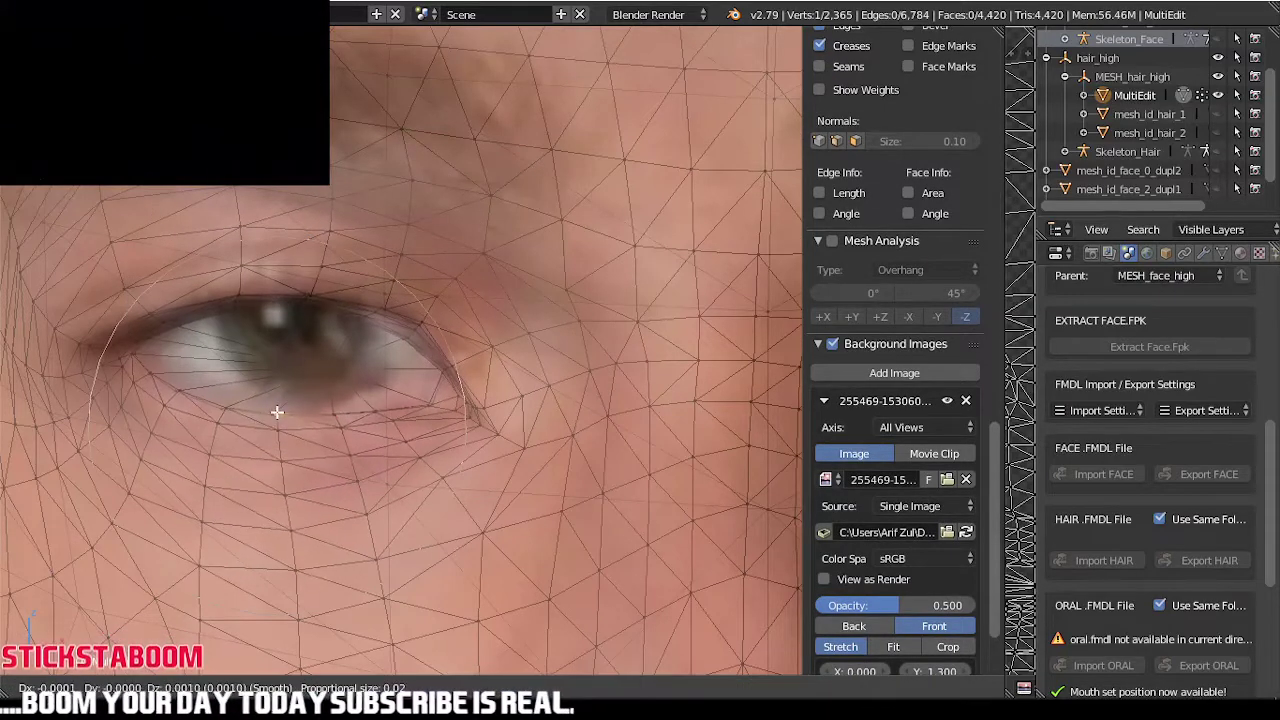
pyautogui.click(279, 411)
pyautogui.press('g')
pyautogui.click(283, 405)
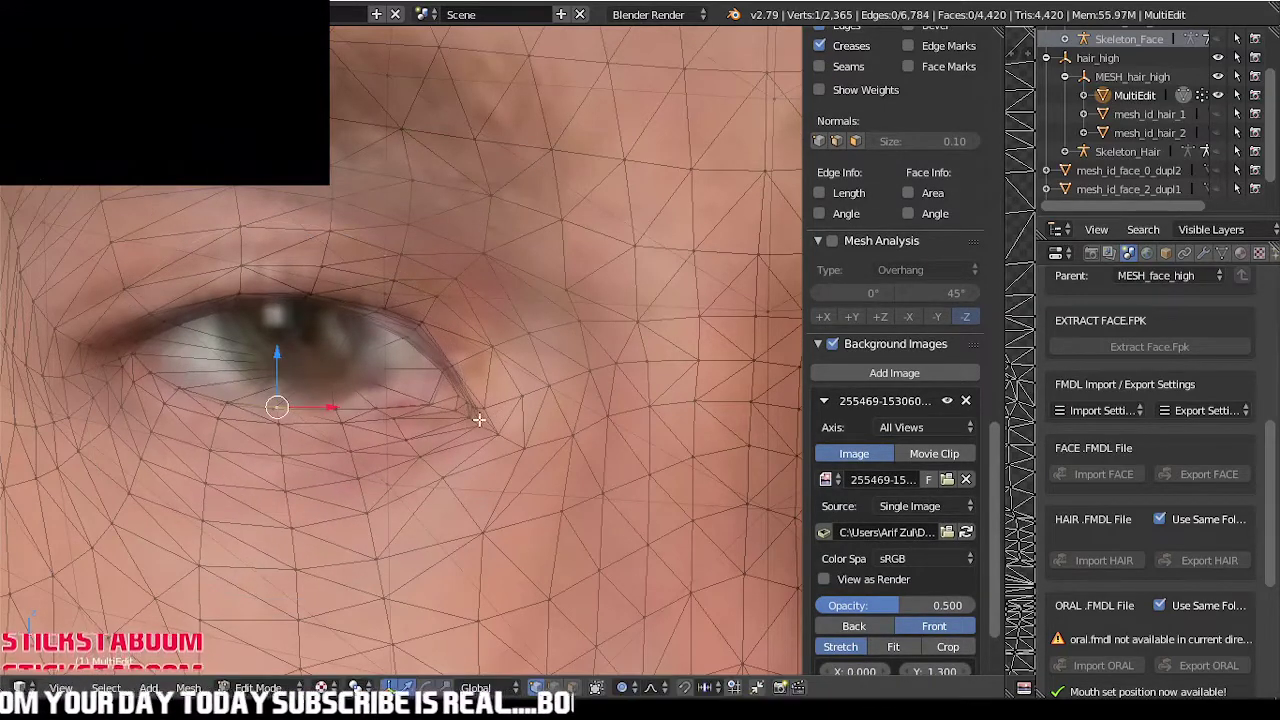
# - Raise the inner corner of the same eye to match the photo's tear-duct corner
pyautogui.rightClick(479, 420)
pyautogui.press('g')
pyautogui.click(484, 388)
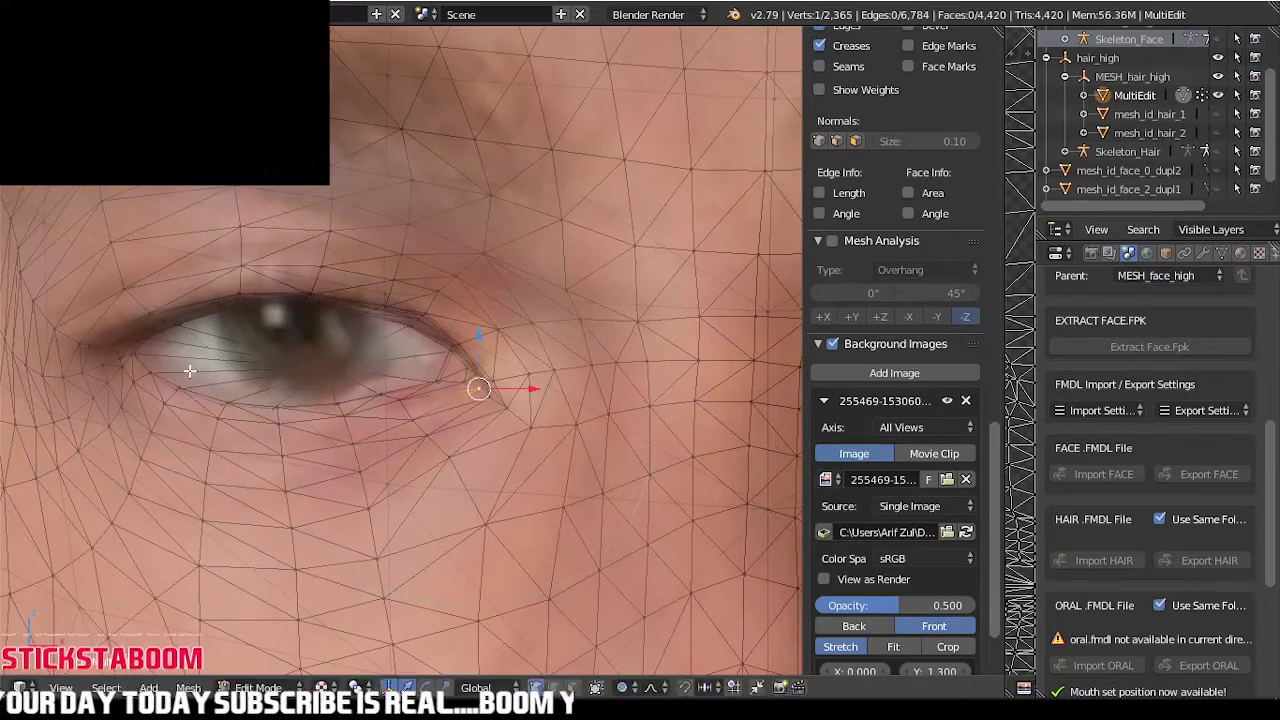
# - Check the whole face against the photo in Object Mode, then return to Edit Mode close on the other eye
pyautogui.press('Tab')
pyautogui.scroll(-10, 420, 398)
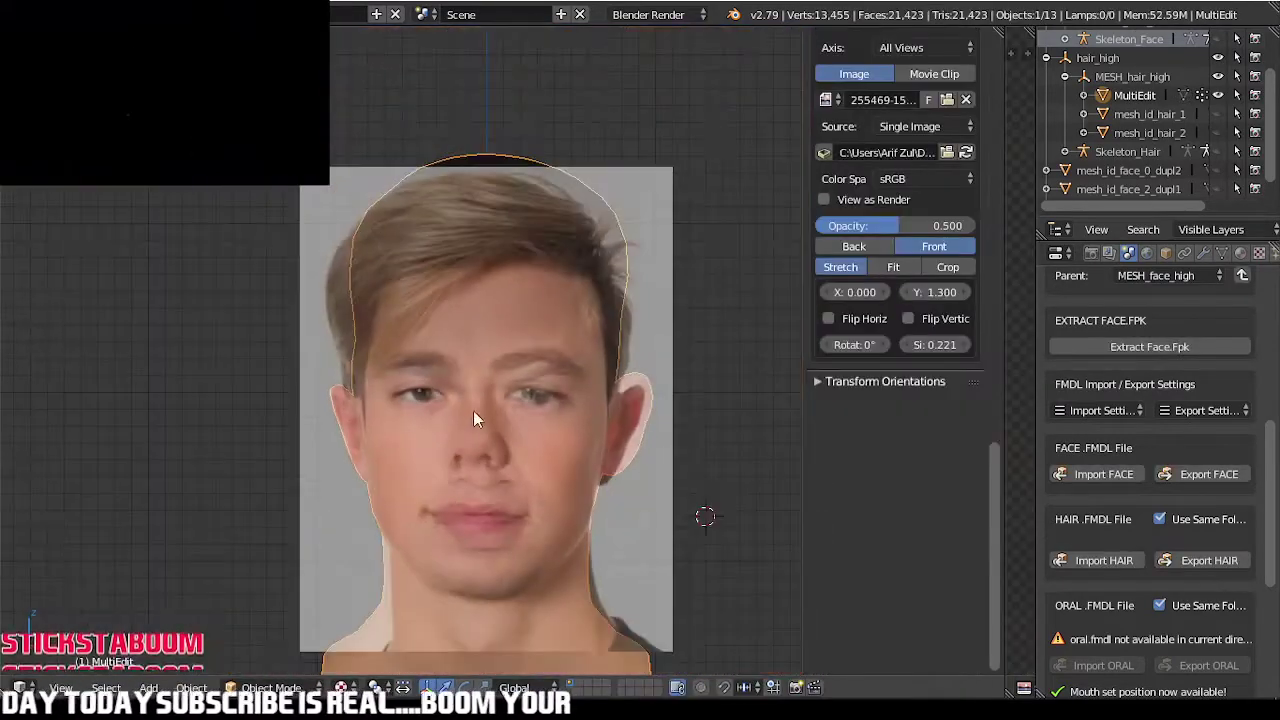
pyautogui.scroll(2, 598, 436)
pyautogui.scroll(3, 522, 465)
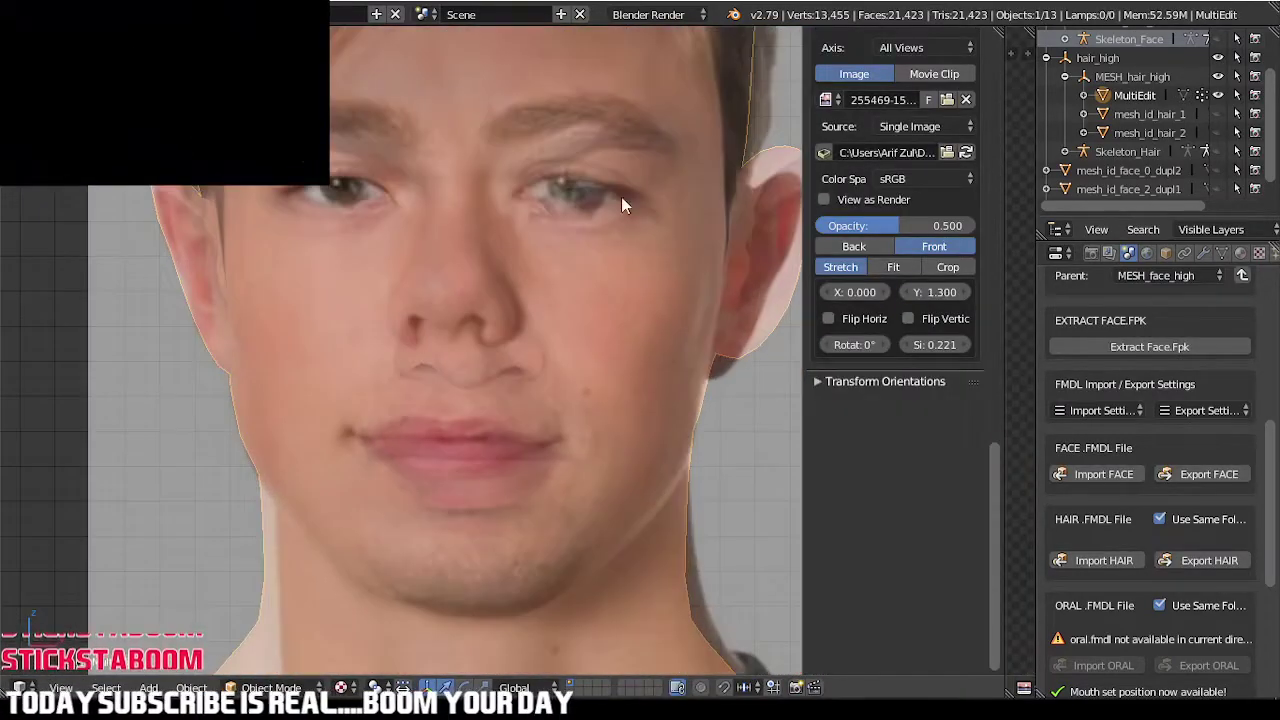
pyautogui.press('Tab')
pyautogui.scroll(5, 540, 220)
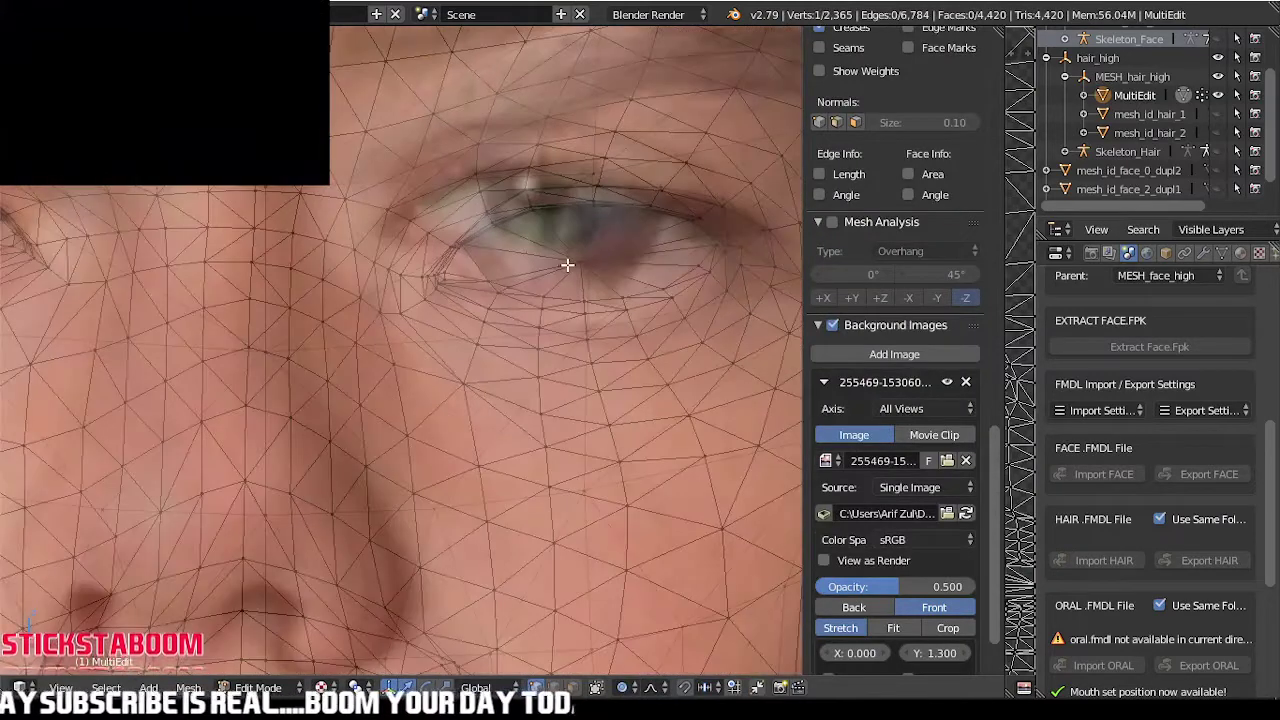
# - Move the lower lid and inner corner of this eye up to the photo's tear-duct corner
pyautogui.rightClick(567, 264)
pyautogui.press('g')
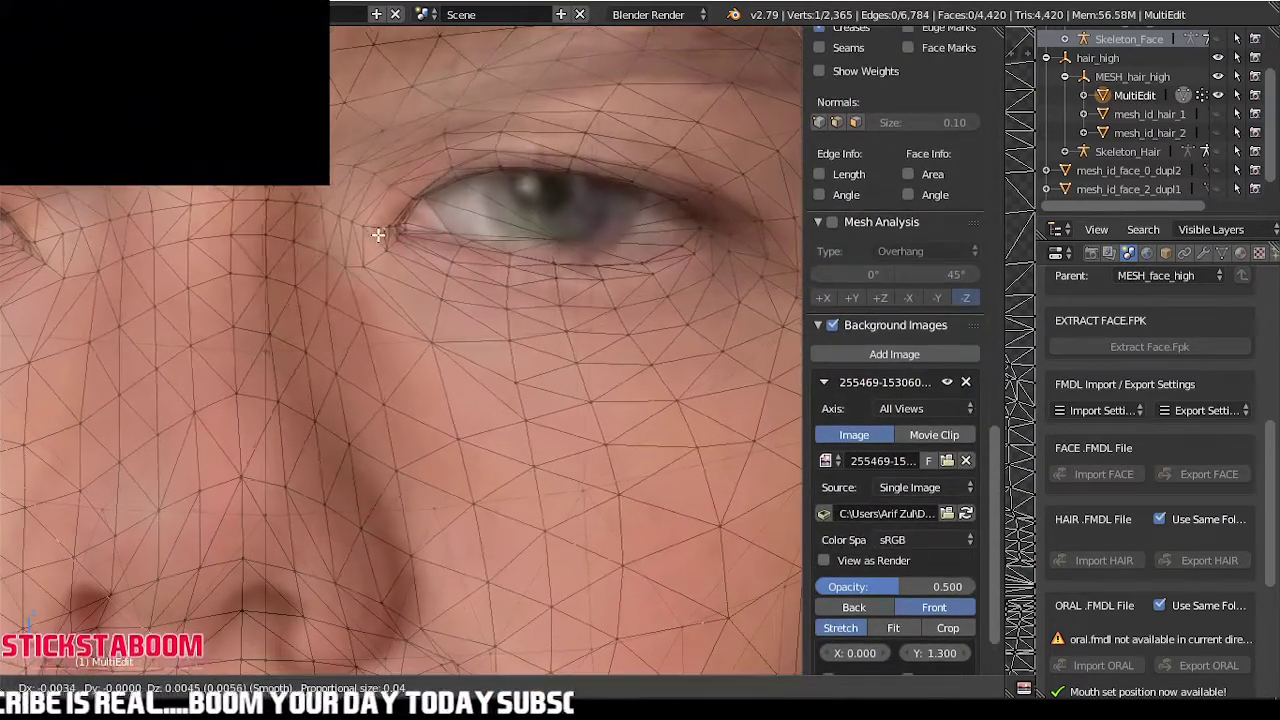
pyautogui.click(378, 229)
# - Pull the outer corner of the same eye inward and slightly up to match the photo's outer lid corner
pyautogui.scroll(5, 689, 249)
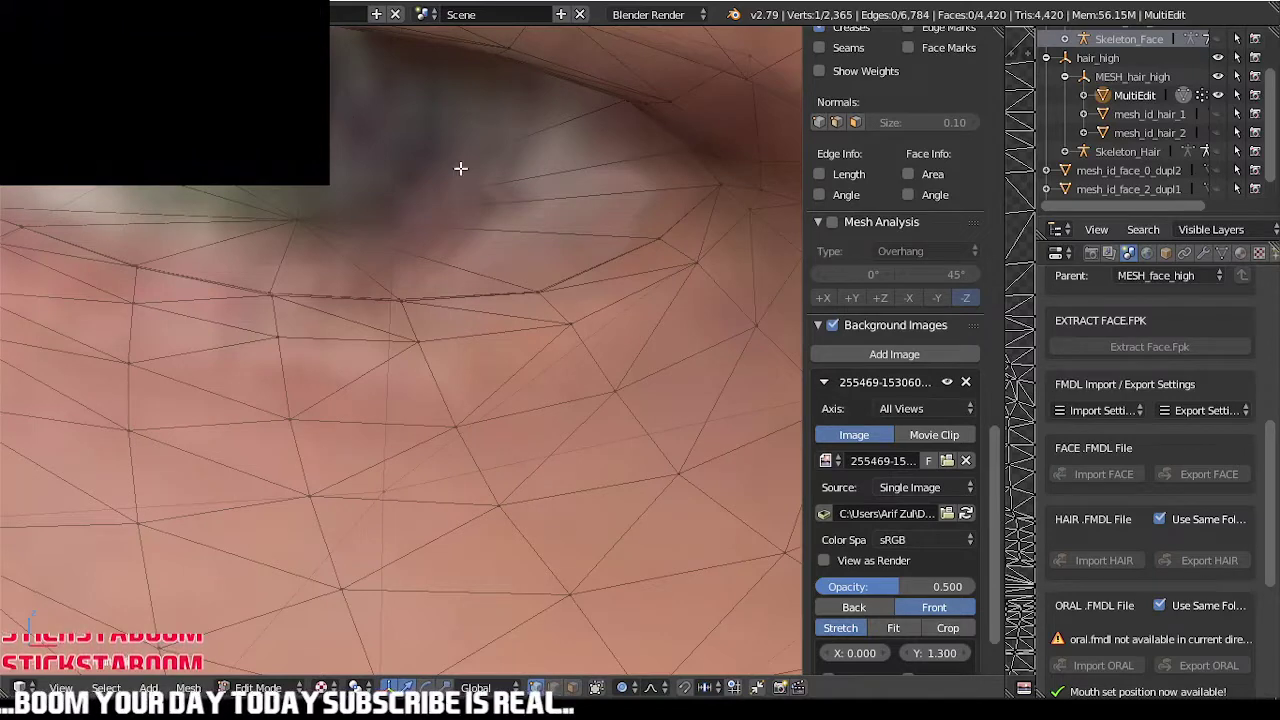
pyautogui.scroll(-3, 354, 323)
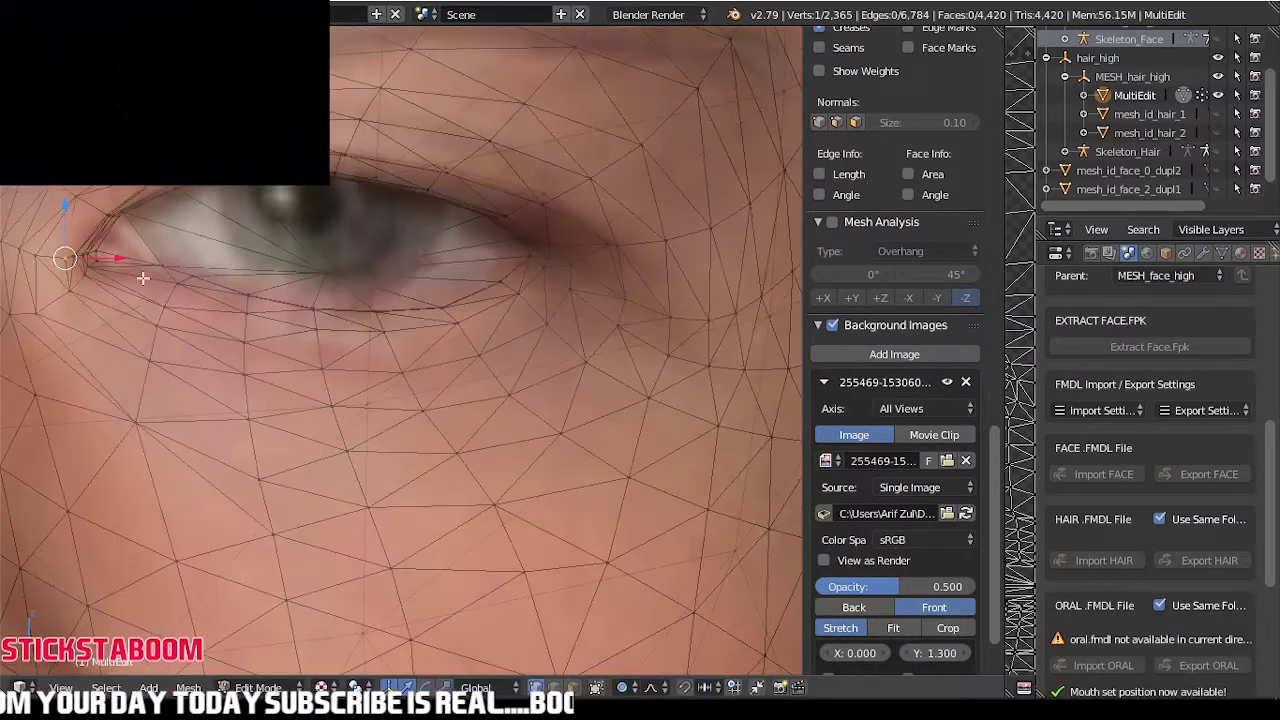
pyautogui.scroll(1, 143, 277)
pyautogui.press('g')
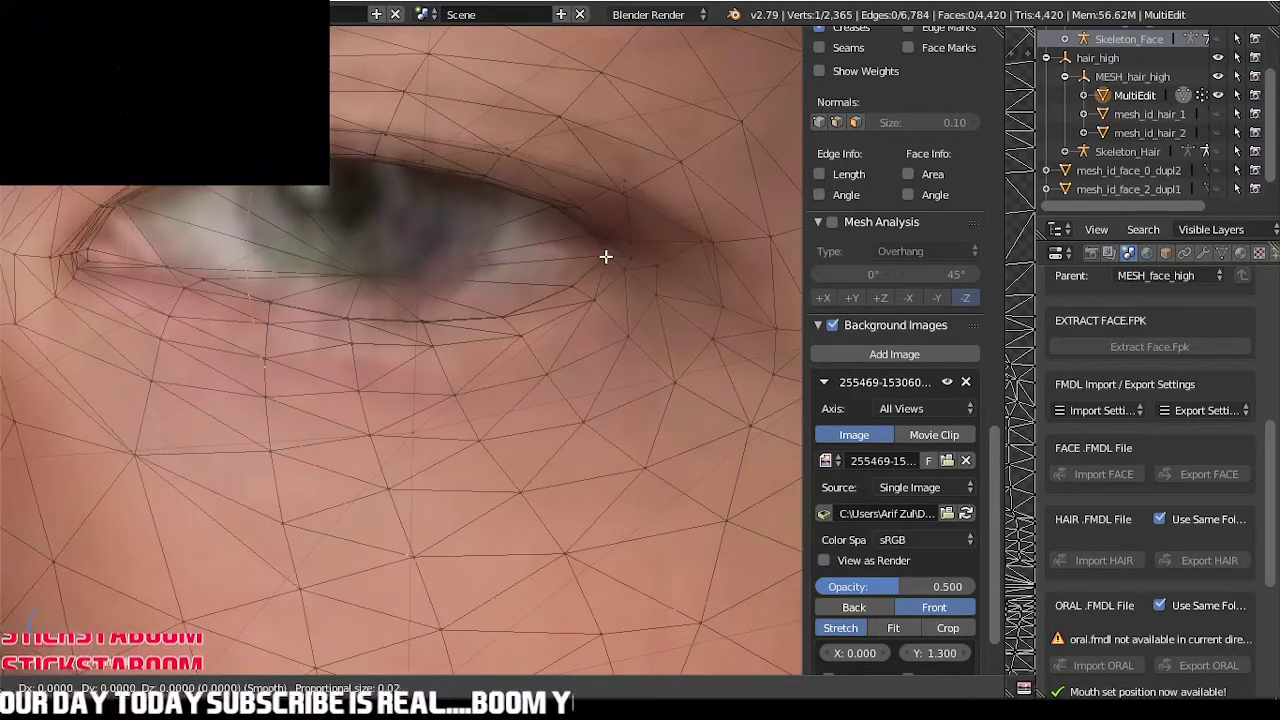
pyautogui.click(578, 251)
# - Raise the middle of the same eye's lower eyelid to the photo's lower lid line
pyautogui.rightClick(359, 318)
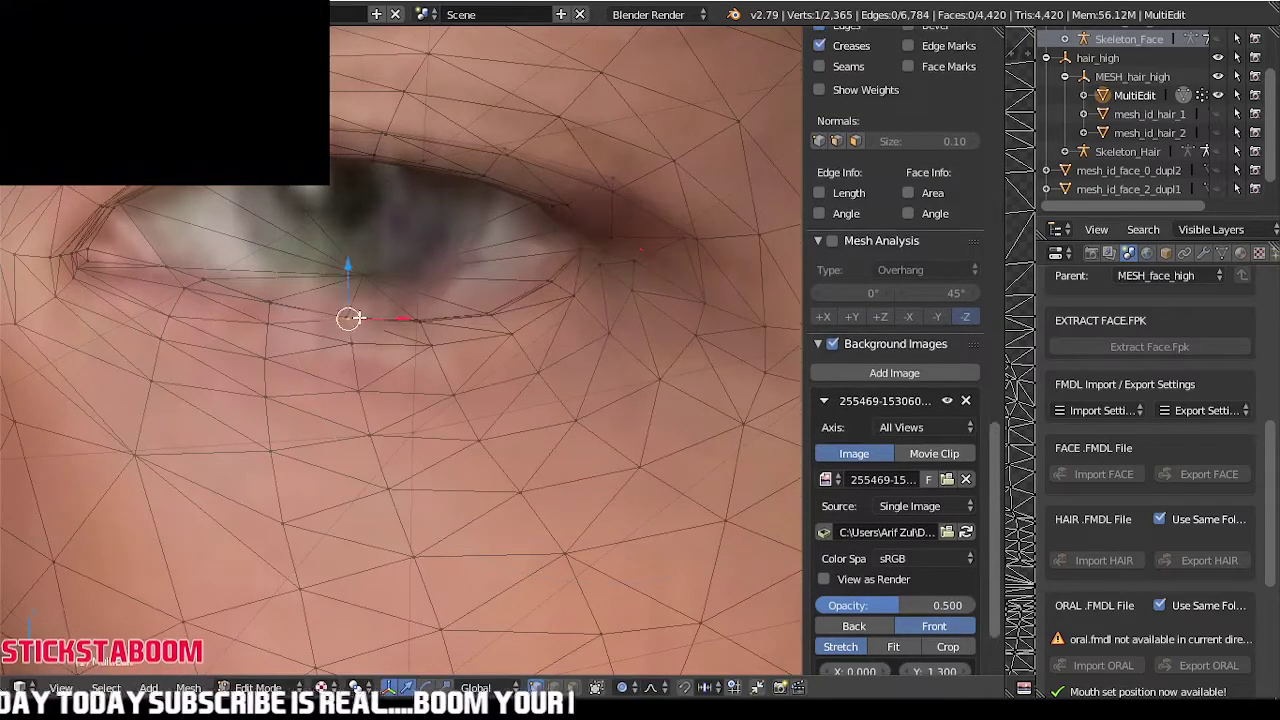
pyautogui.moveTo(359, 318); pyautogui.dragTo(363, 297)
pyautogui.moveTo(355, 254); pyautogui.dragTo(355, 259)
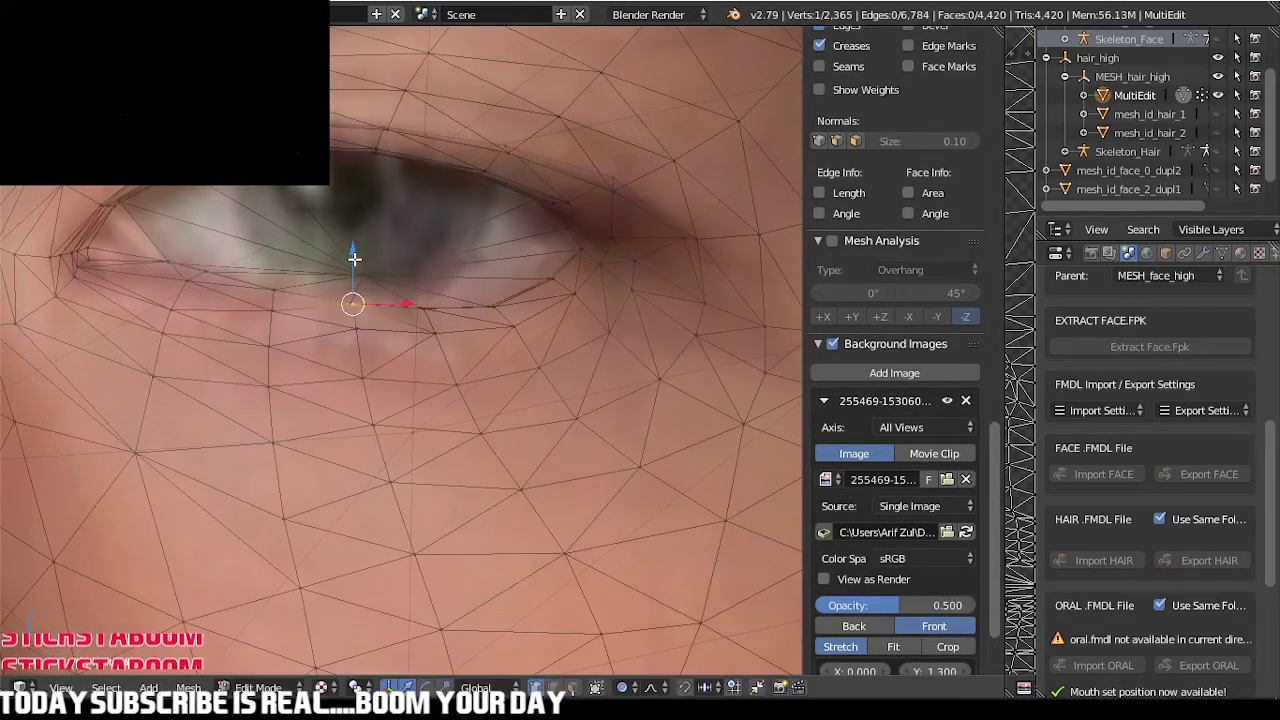
# - In Object Mode, move the eyeL eyeball so its iris and pupil sit over the photo's iris
pyautogui.hotkey('shift', '2')
pyautogui.press('Tab')
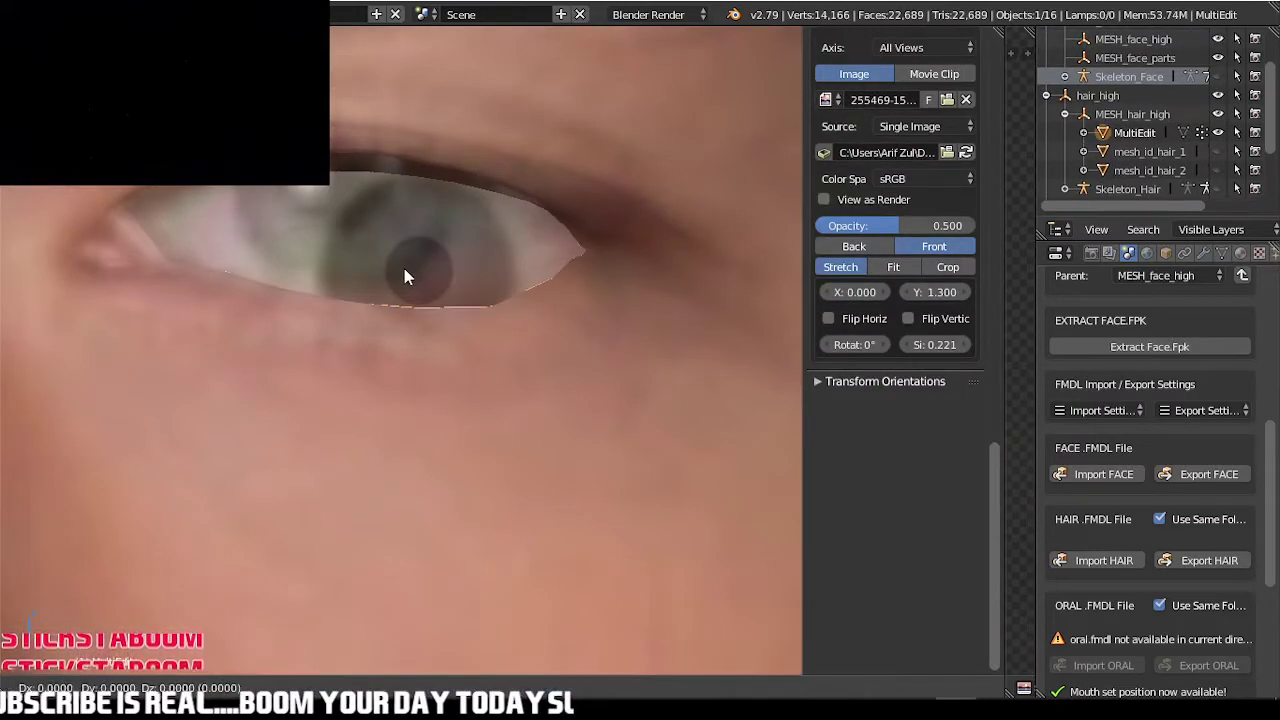
pyautogui.moveTo(404, 268)
pyautogui.mouseDown(button='middle')
pyautogui.moveTo(349, 223)
pyautogui.moveTo(381, 258)
pyautogui.mouseUp(button='middle')
pyautogui.rightClick(381, 258)
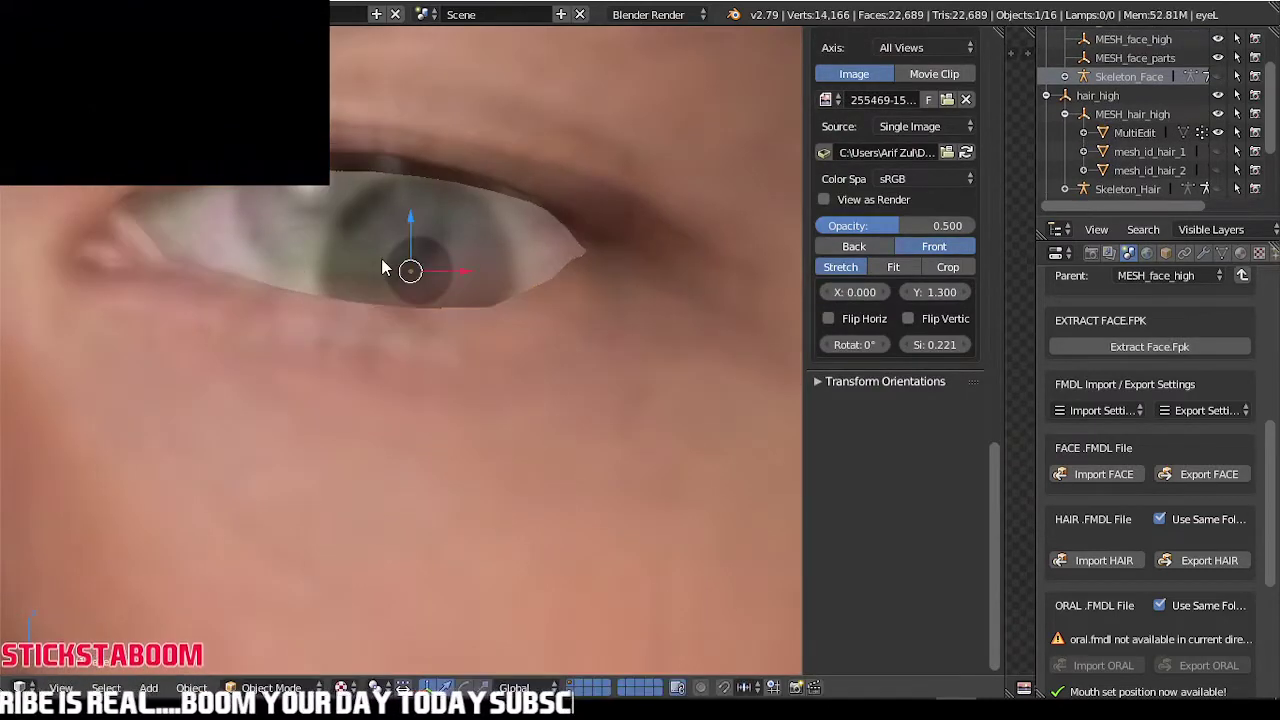
pyautogui.press('g')
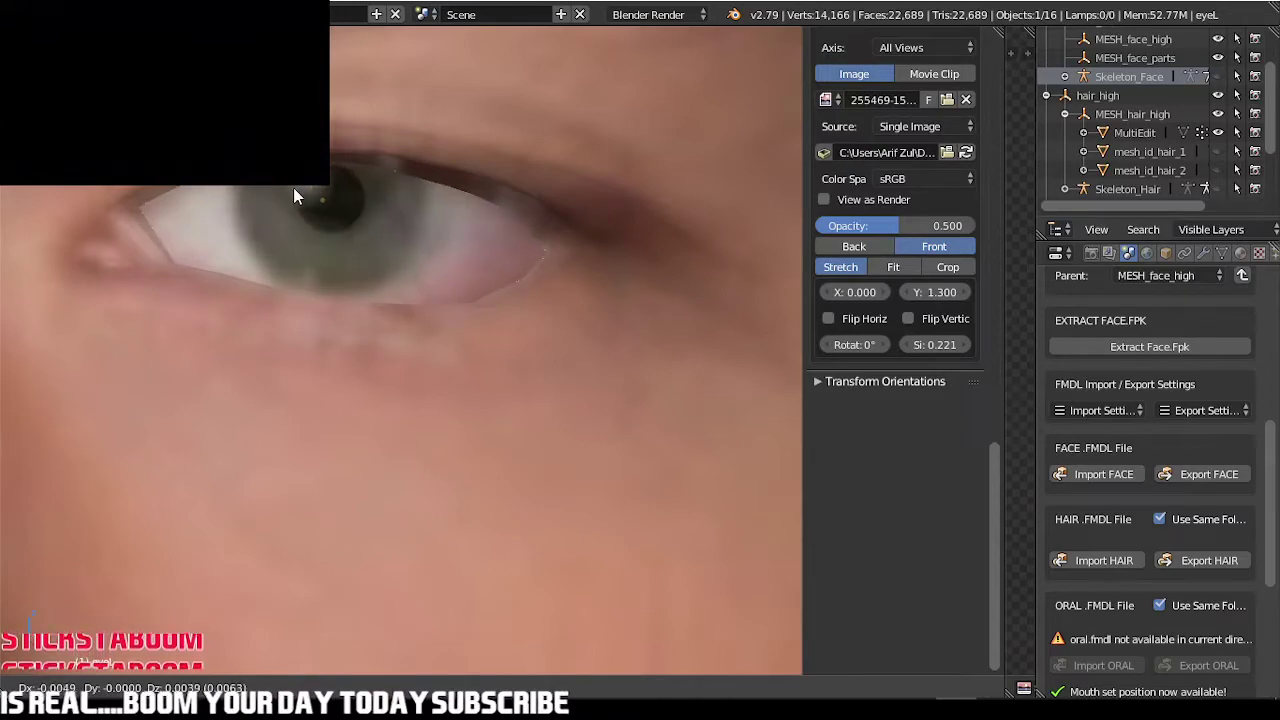
pyautogui.click(293, 190)
# - Move the eyeR eyeball so its iris and pupil sit over the photo's iris in the other eye
pyautogui.scroll(-3, 154, 235)
pyautogui.scroll(-4, 154, 243)
pyautogui.scroll(8, 191, 206)
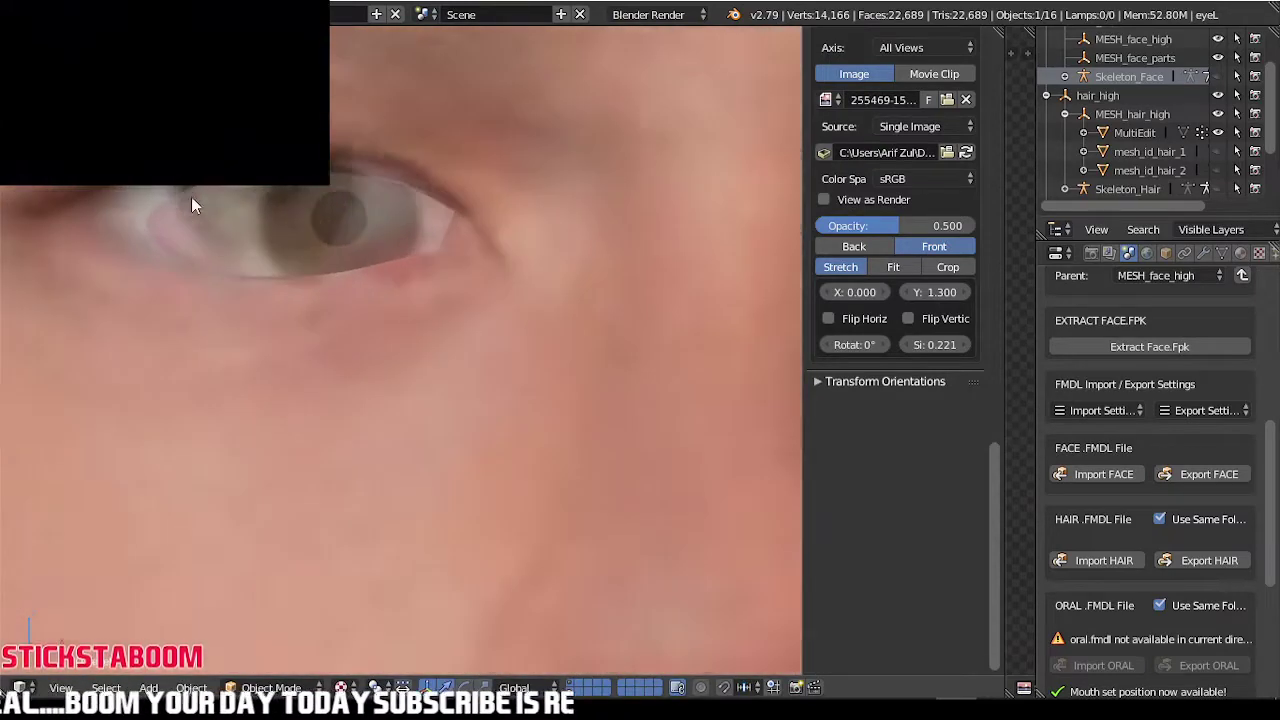
pyautogui.rightClick(330, 227)
pyautogui.press('g')
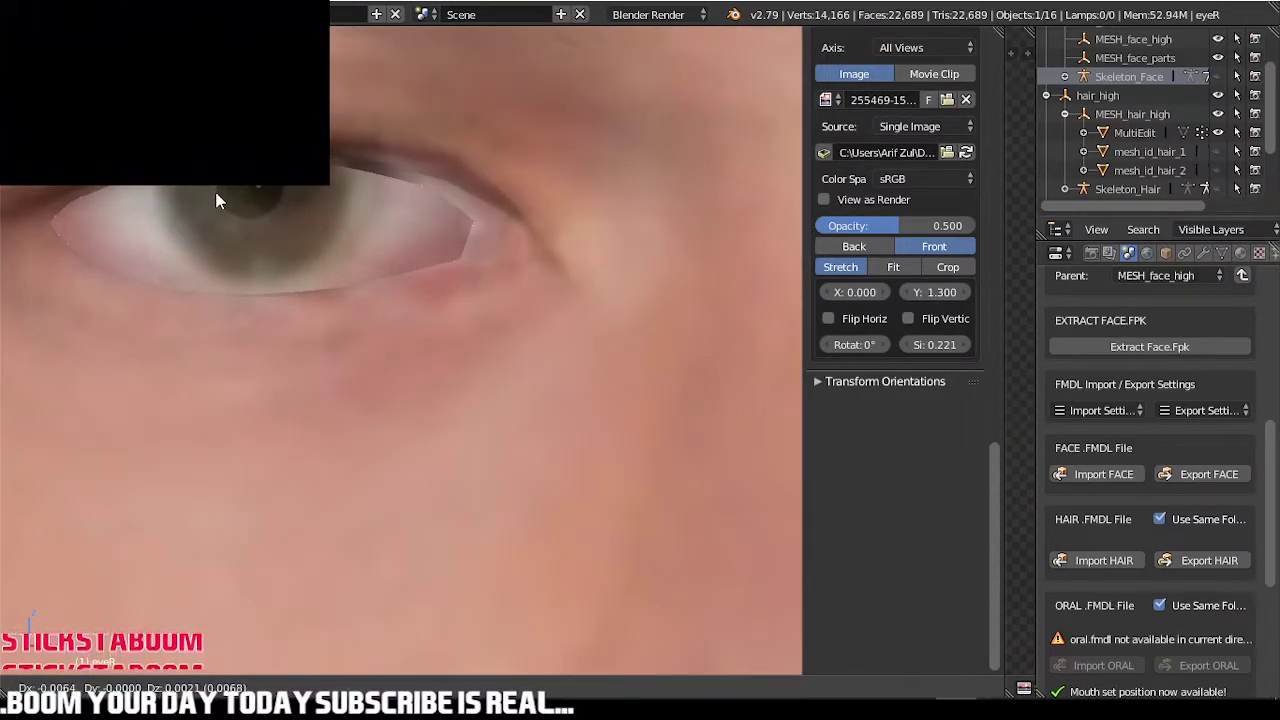
pyautogui.click(216, 204)
pyautogui.press('g')
pyautogui.click(218, 200)
# - Return the face mesh to Edit Mode, framed on the nose and mouth
pyautogui.scroll(-6, 243, 200)
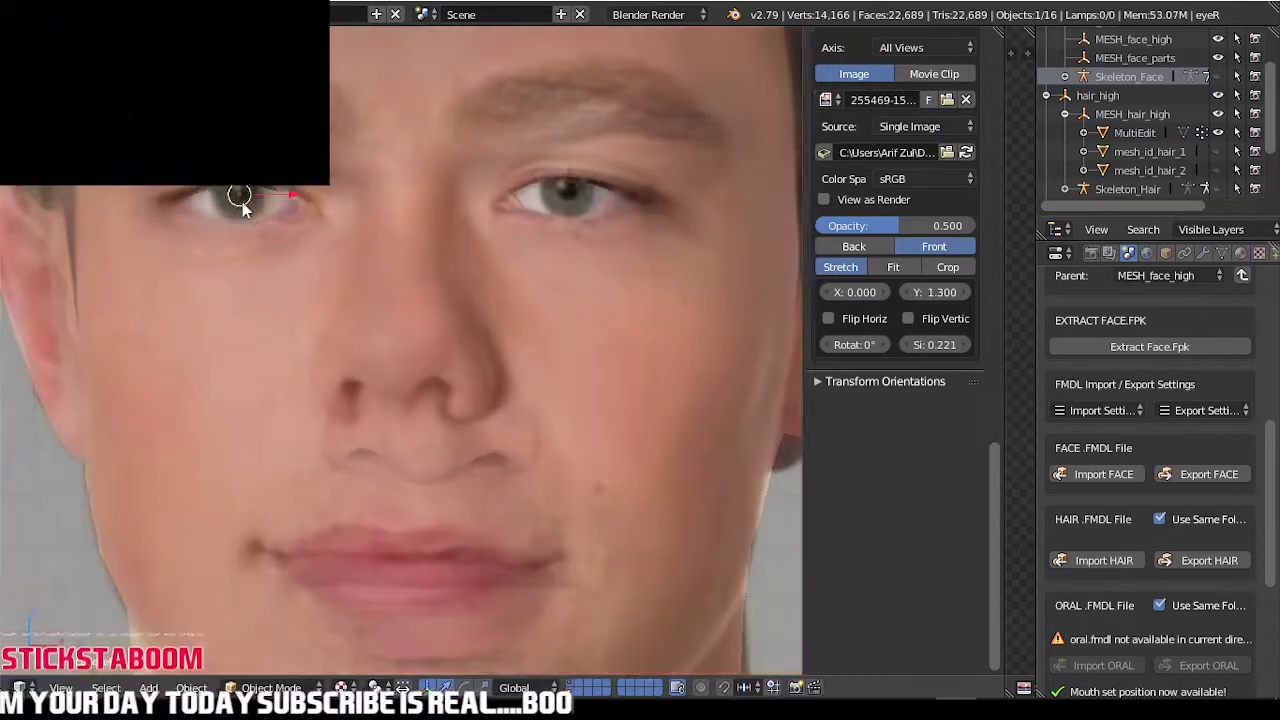
pyautogui.press('Tab')
pyautogui.scroll(-5, 296, 207)
pyautogui.press('Tab')
pyautogui.rightClick(327, 243)
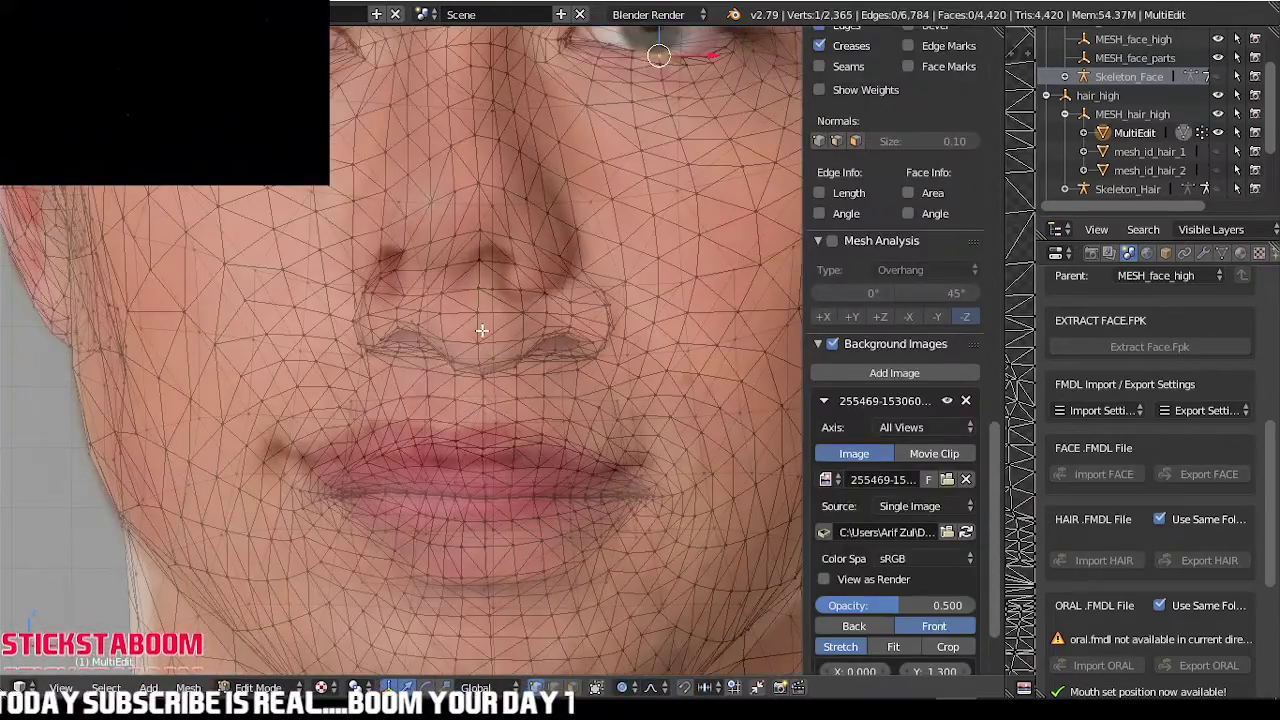
# - Try to raise the nose tip and both nostril wings to the photo's nose with a proportional size of 0.04
pyautogui.press('g')
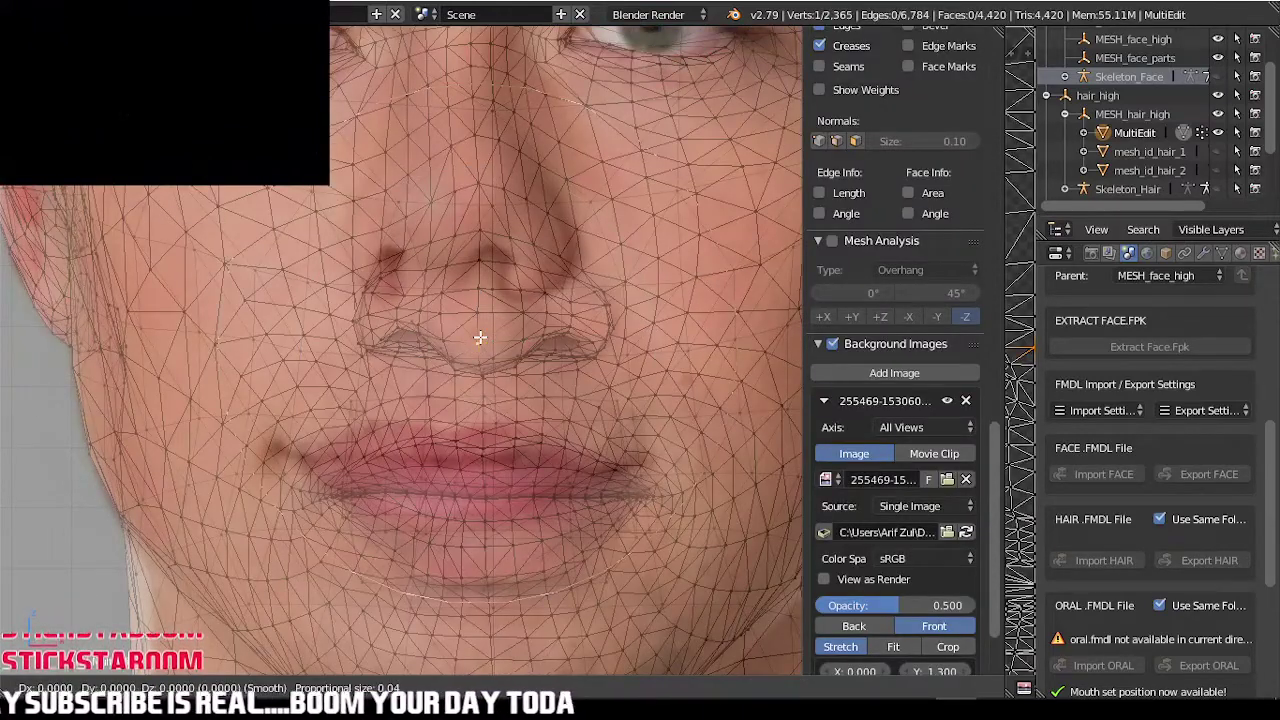
pyautogui.click(472, 292)
pyautogui.rightClick(370, 311)
pyautogui.press('g')
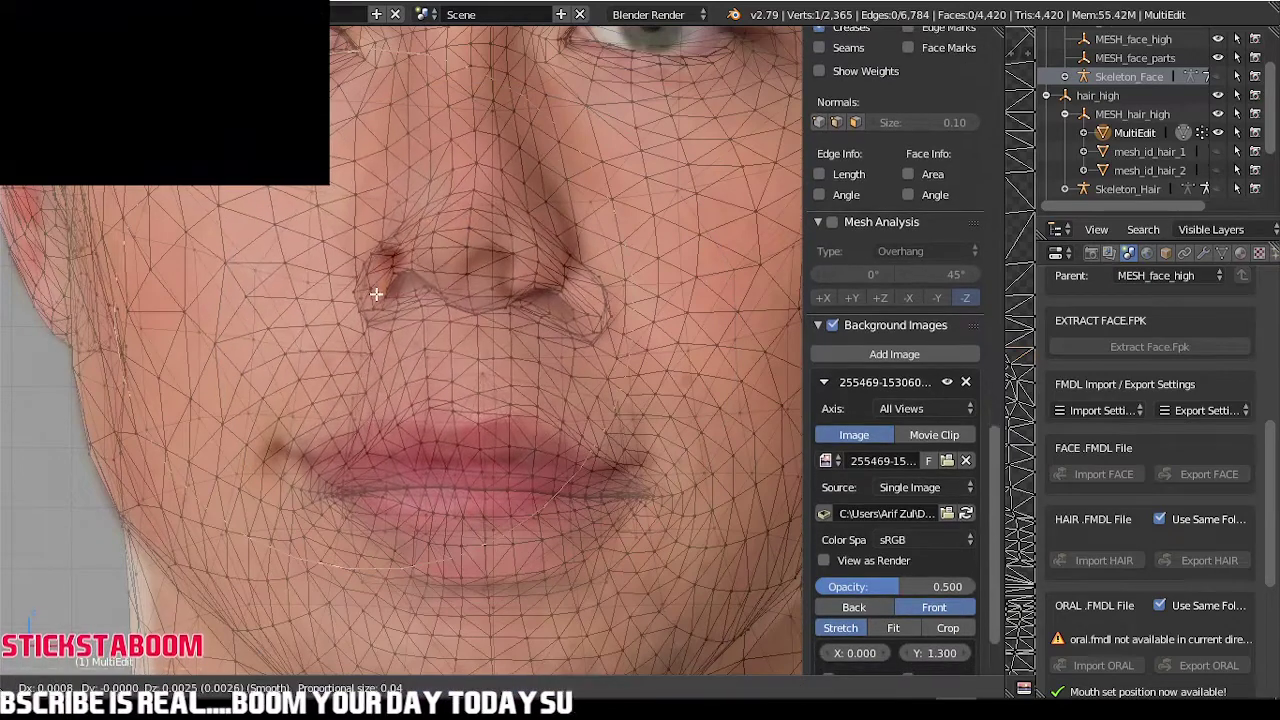
pyautogui.click(385, 261)
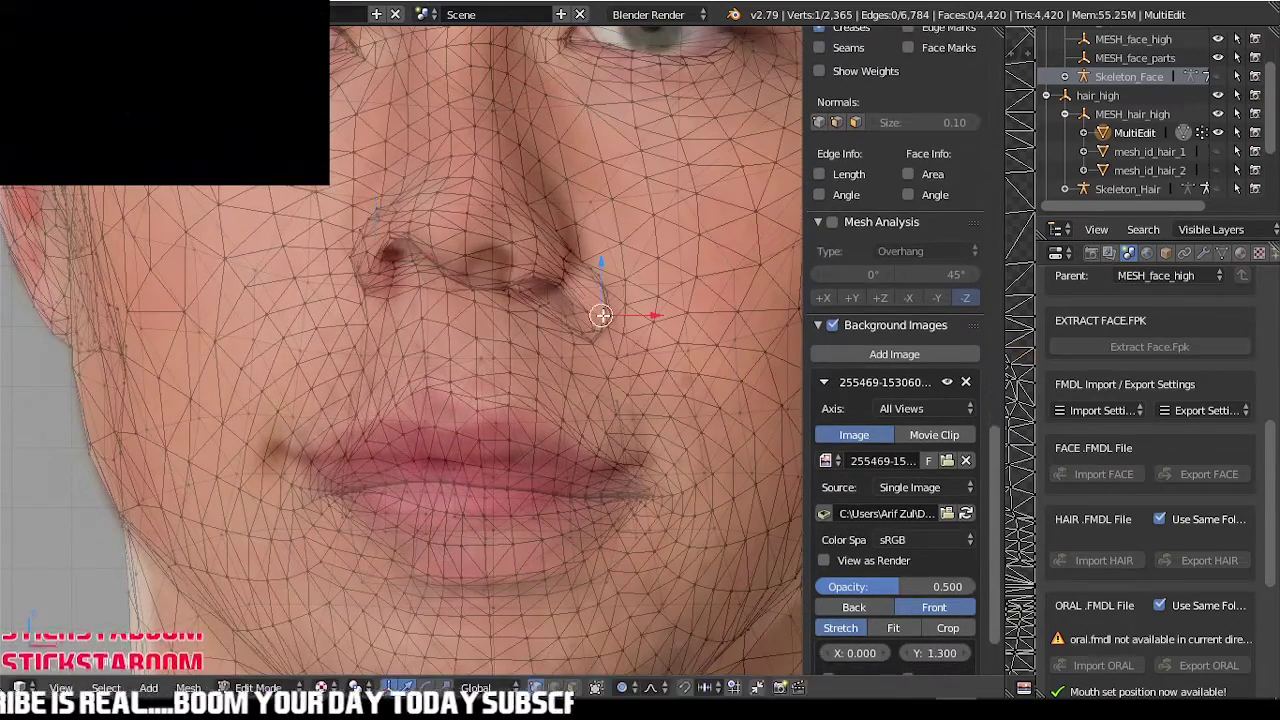
pyautogui.press('g')
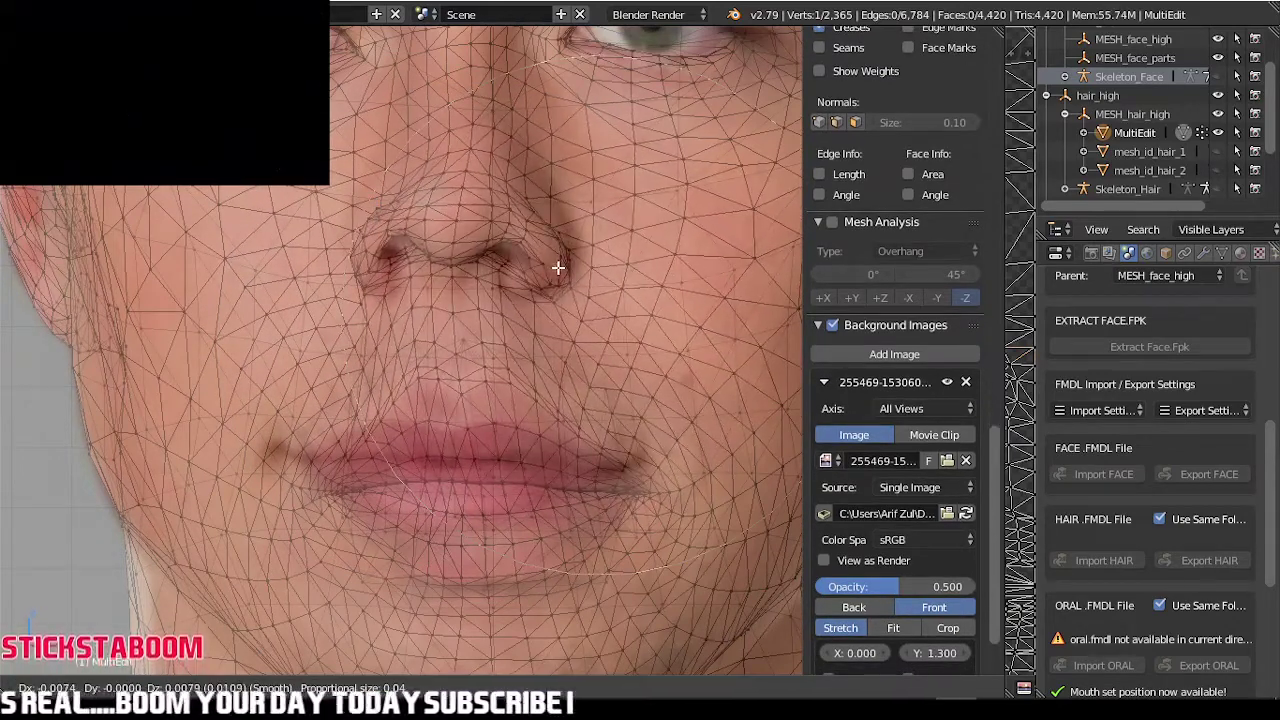
pyautogui.click(558, 267)
# - Undo the moves of the nose tip and both nostril wings
pyautogui.hotkey('ctrl', 'z')
pyautogui.hotkey('ctrl', 'z')
pyautogui.hotkey('ctrl', 'z')
pyautogui.hotkey('ctrl', 'z')
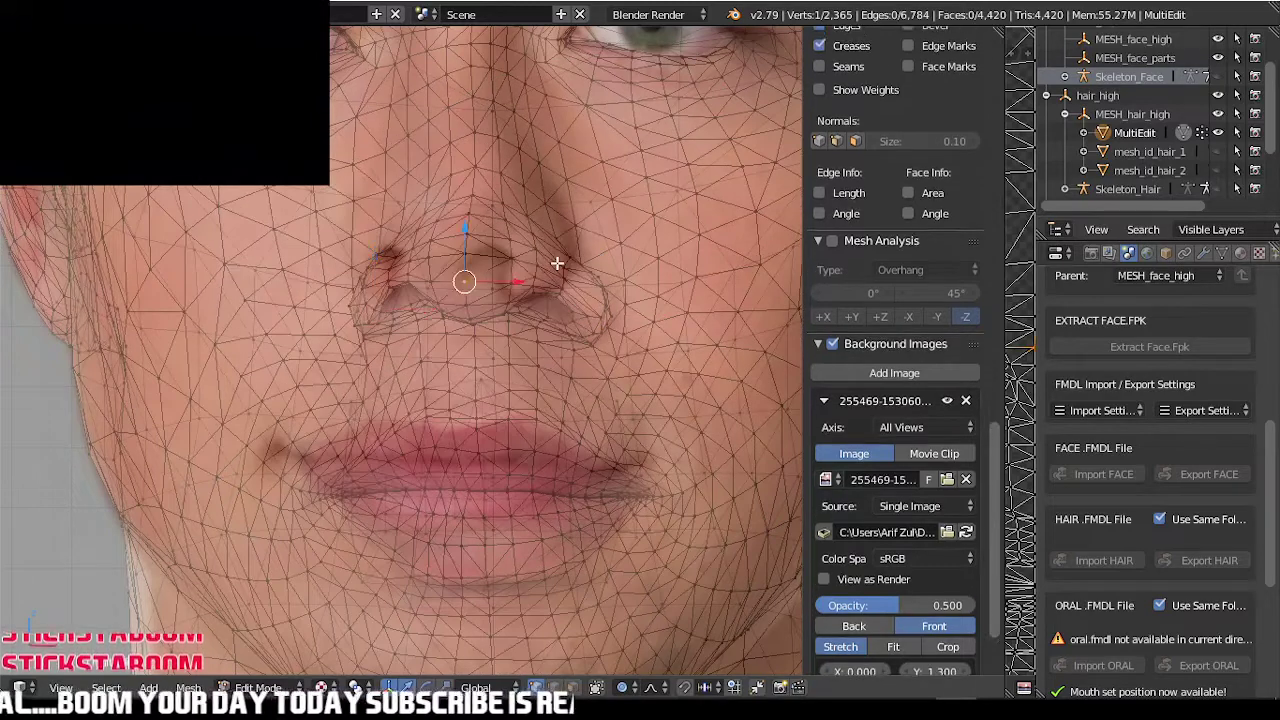
pyautogui.hotkey('ctrl', 'z')
# - Raise the nose base with a wider proportional falloff, and pull both nostril wings in to the photo's nose outline
pyautogui.press('g')
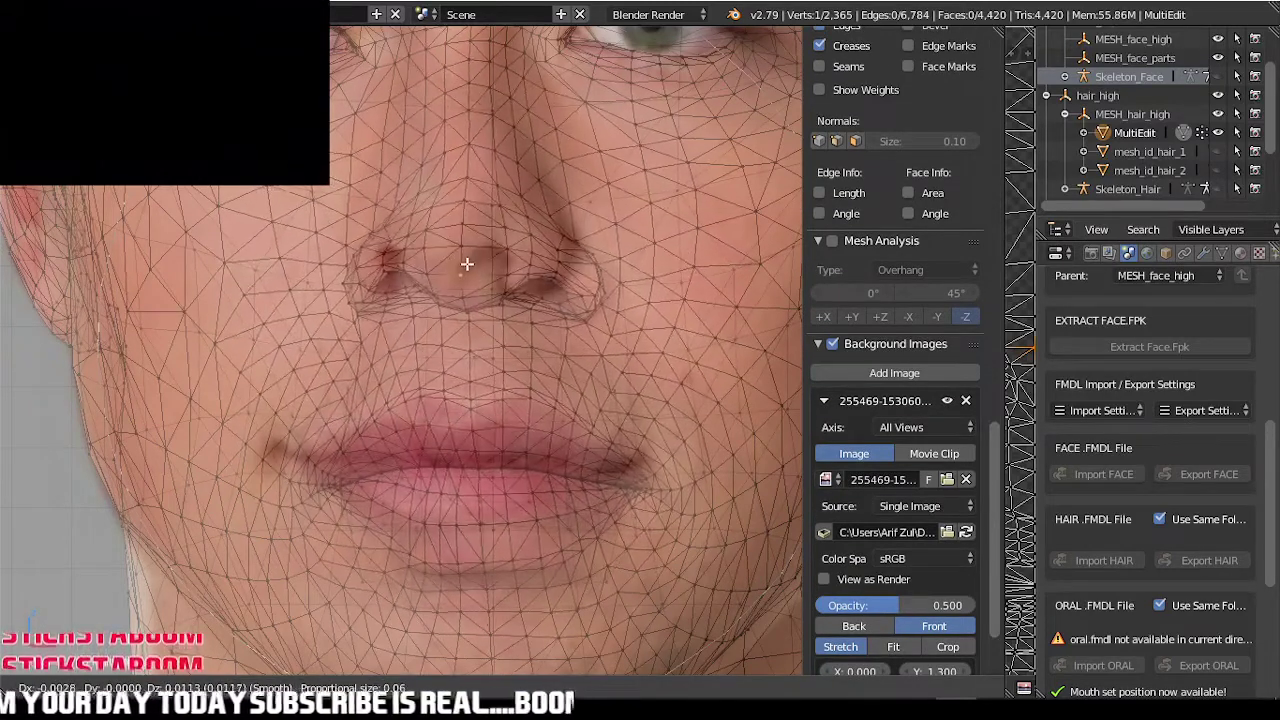
pyautogui.click(467, 284)
pyautogui.rightClick(596, 309)
pyautogui.press('g')
pyautogui.scroll(3, 592, 308)
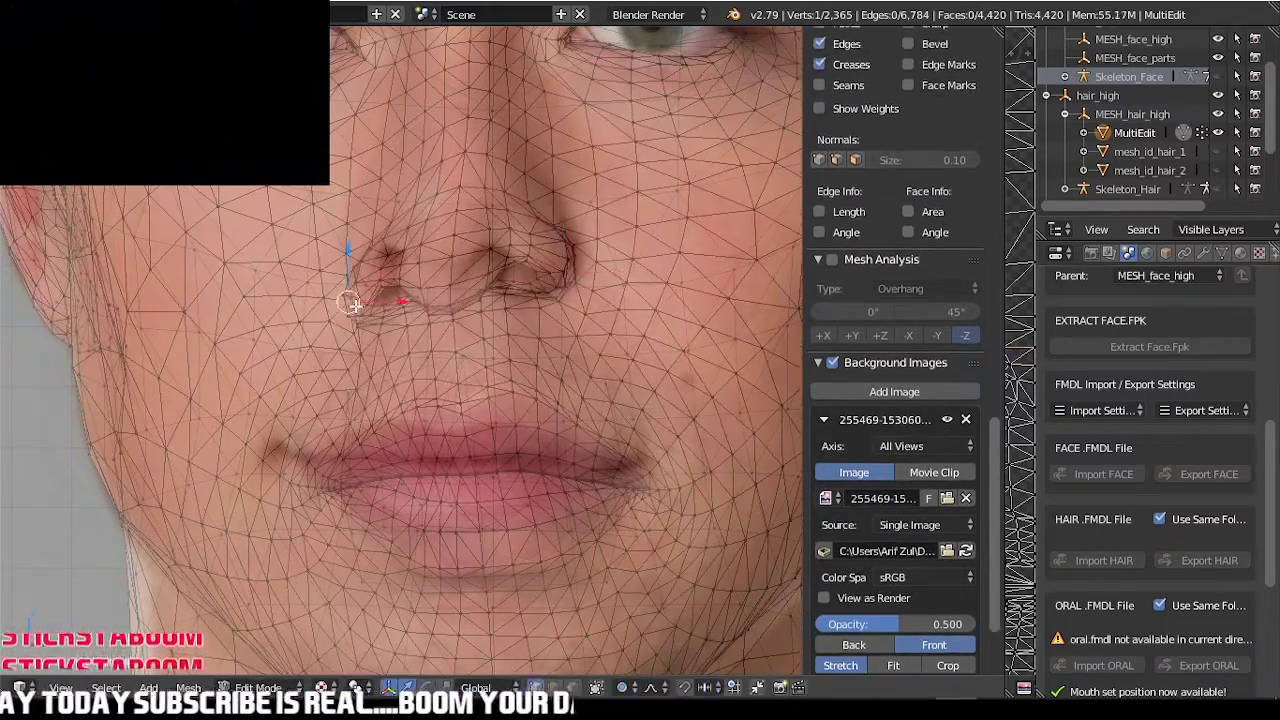
pyautogui.click(372, 262)
# - Move the nostril opening on the viewer's right up and inward onto the photo's nostril
pyautogui.scroll(2, 460, 265)
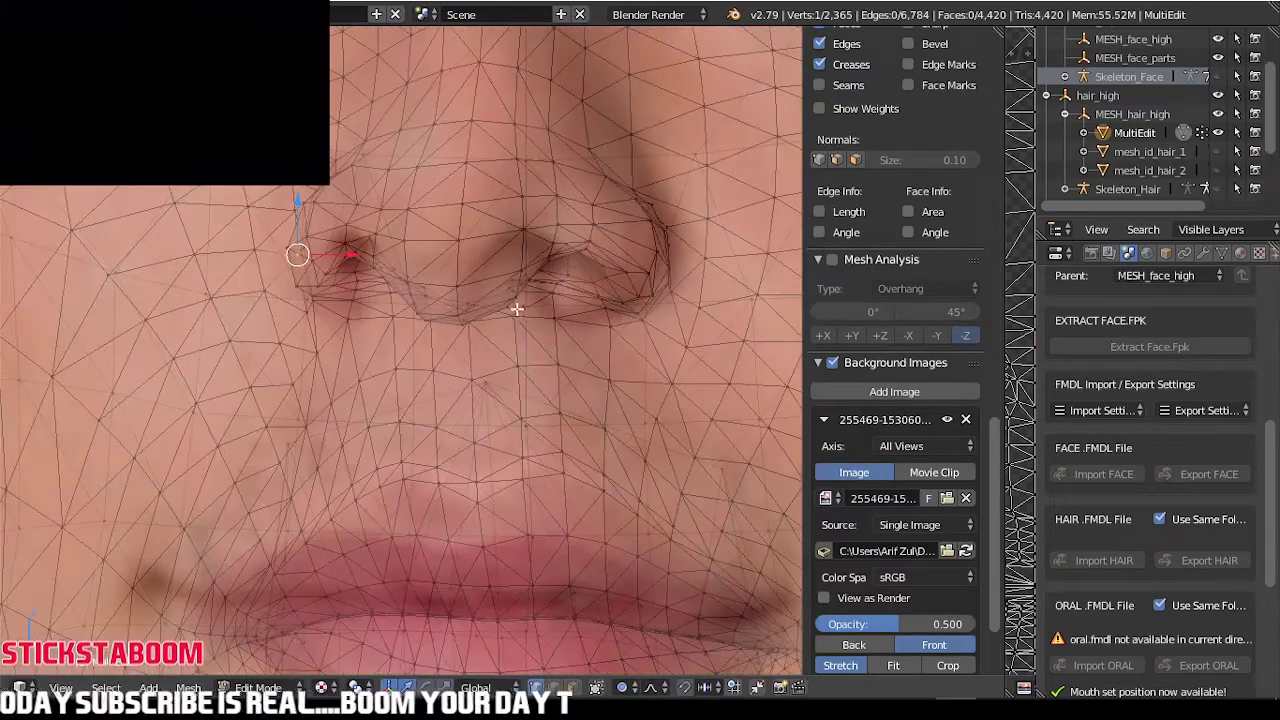
pyautogui.scroll(4, 564, 266)
pyautogui.rightClick(586, 243)
pyautogui.press('g')
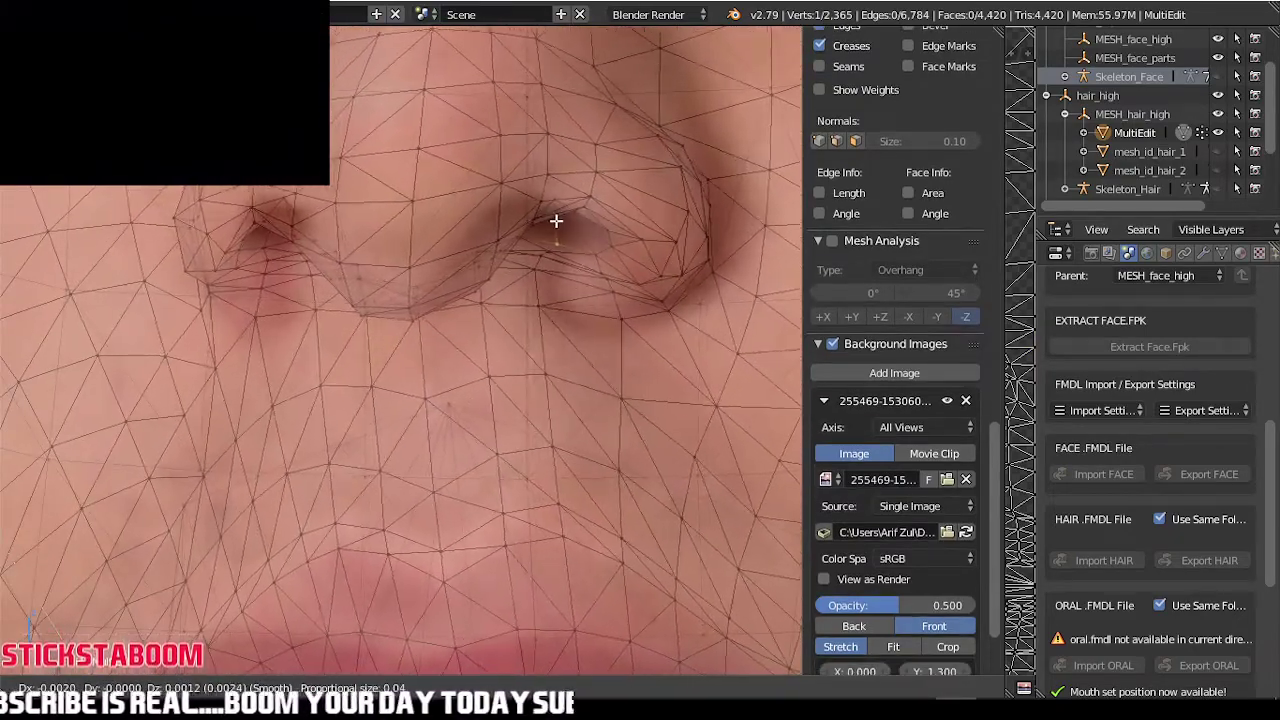
pyautogui.click(546, 221)
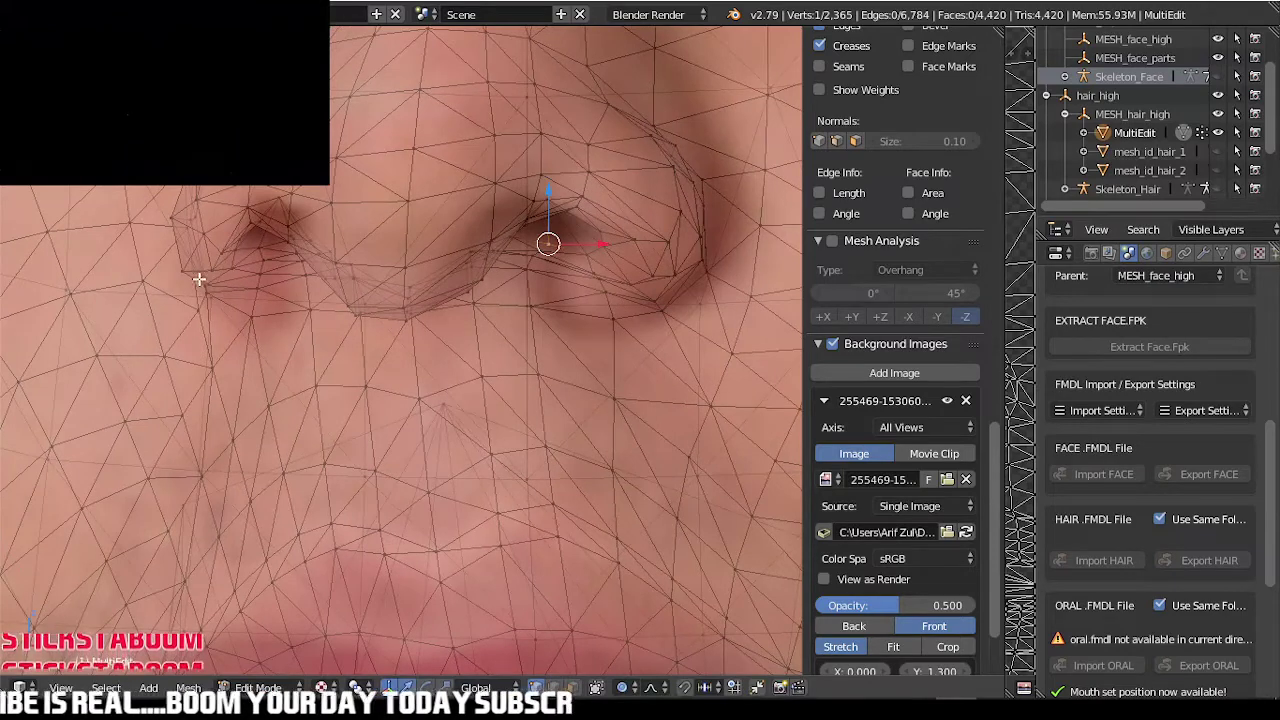
# - Fit the wing edge and opening of the nostril on the viewer's left to the photo with a proportional size of 0.02
pyautogui.press('g')
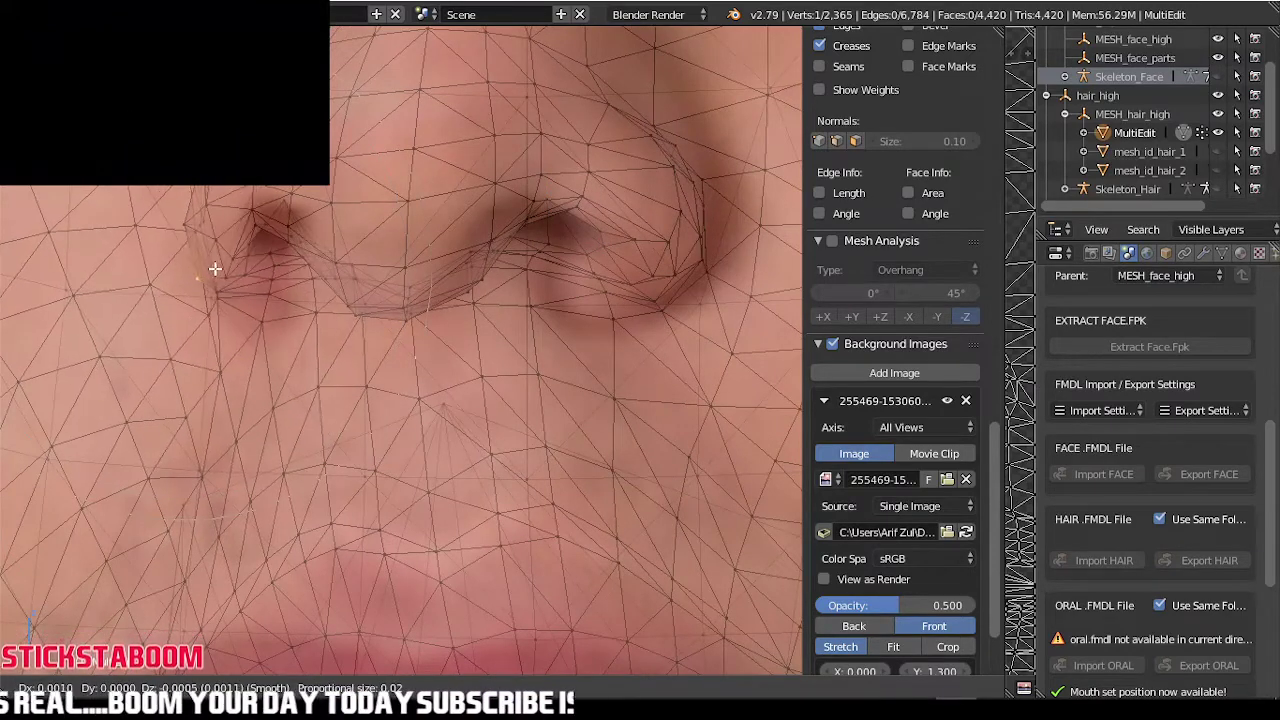
pyautogui.click(225, 290)
pyautogui.press('g')
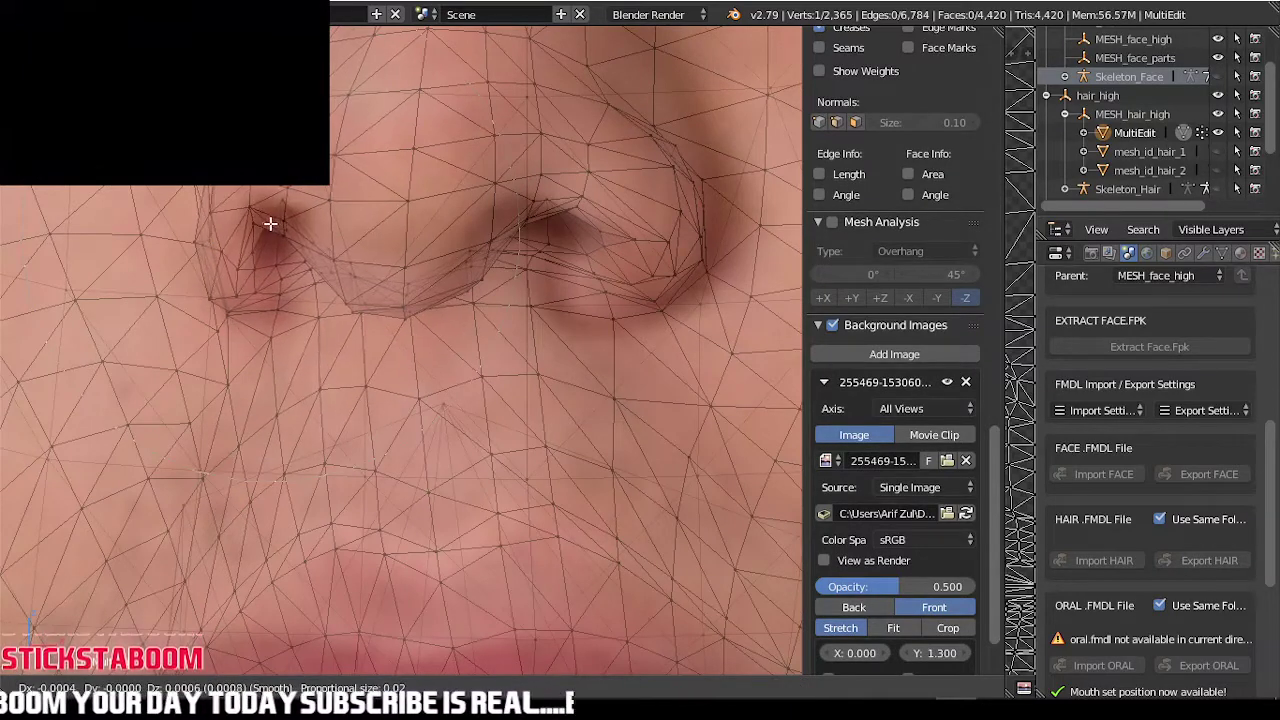
pyautogui.click(263, 217)
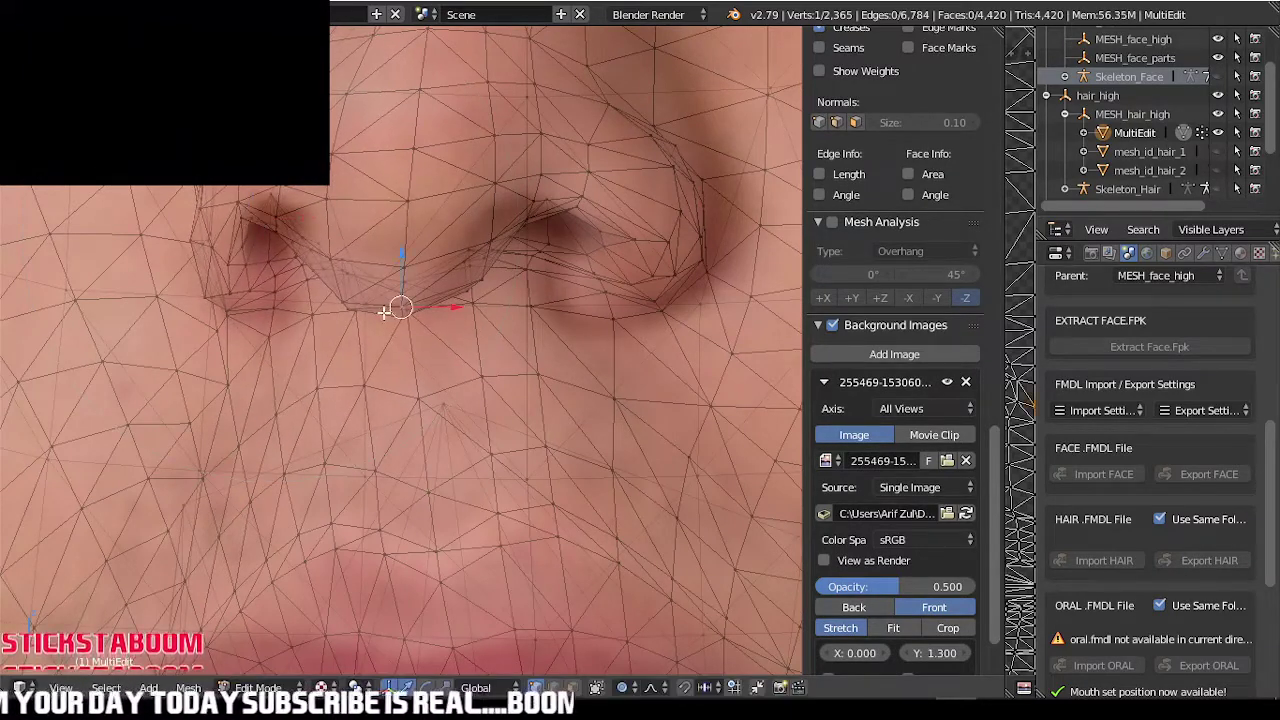
# - Raise the middle and the viewer's-left part of the nose tip's underside to the photo's lower nose line
pyautogui.press('g')
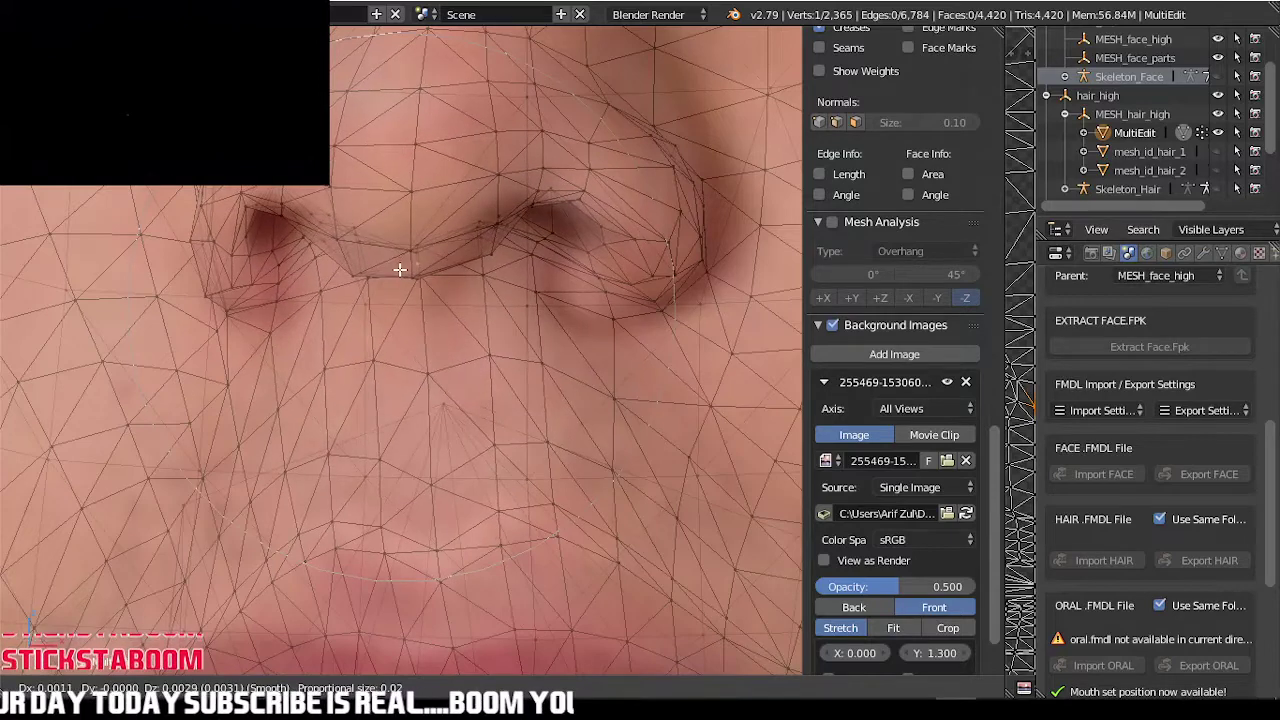
pyautogui.click(376, 303)
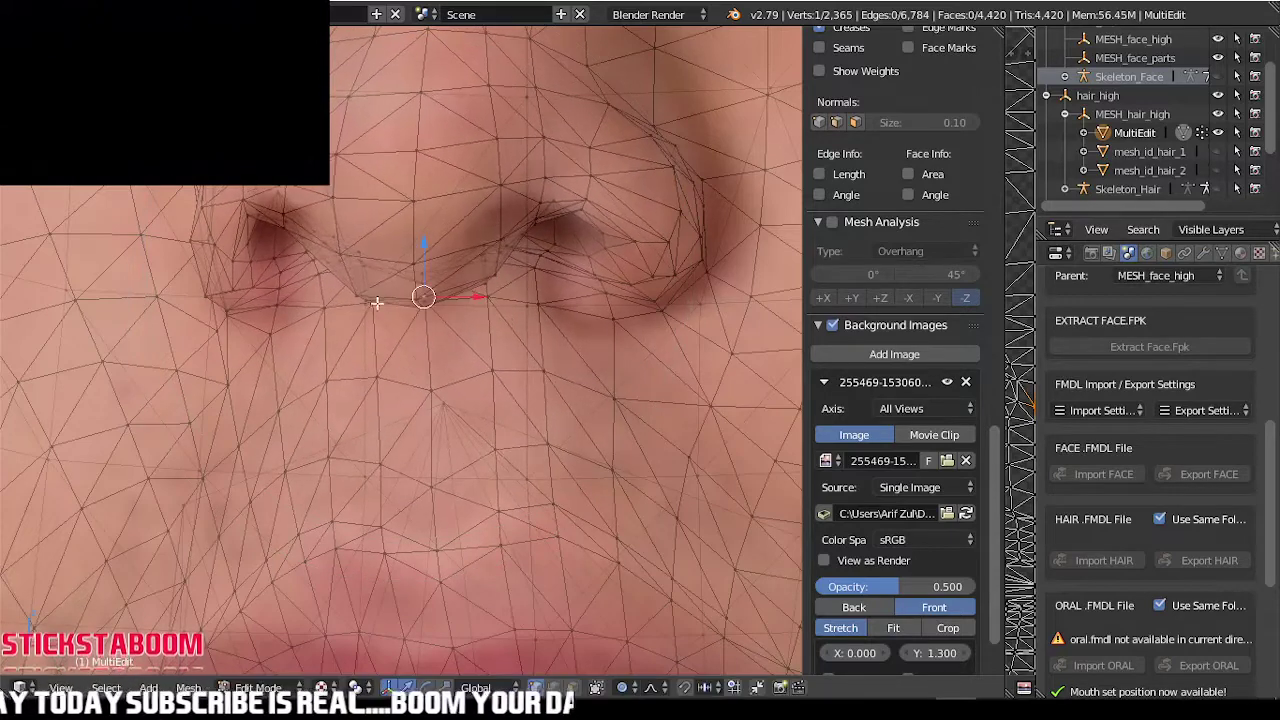
pyautogui.press('g')
pyautogui.click(360, 281)
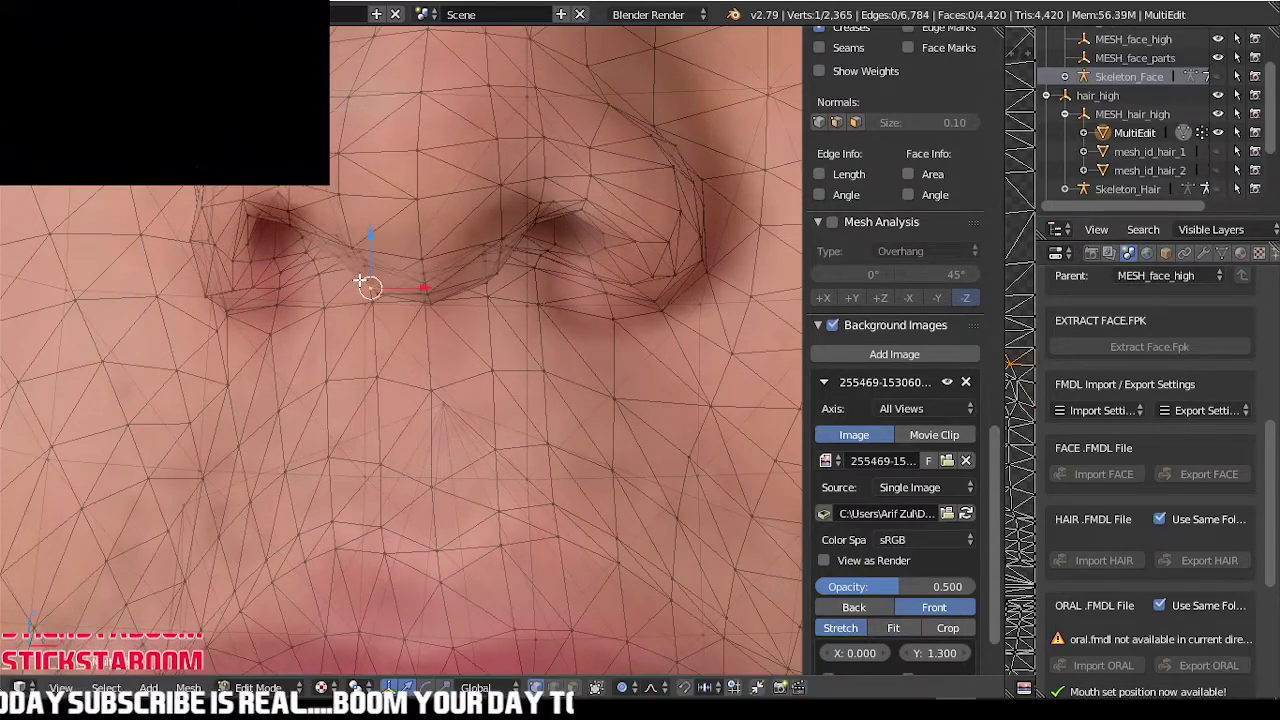
# - Refine the viewer's-right part and centre of the nose tip's underside with a proportional size of 0.01
pyautogui.rightClick(498, 274)
pyautogui.press('g')
pyautogui.click(474, 268)
pyautogui.press('g')
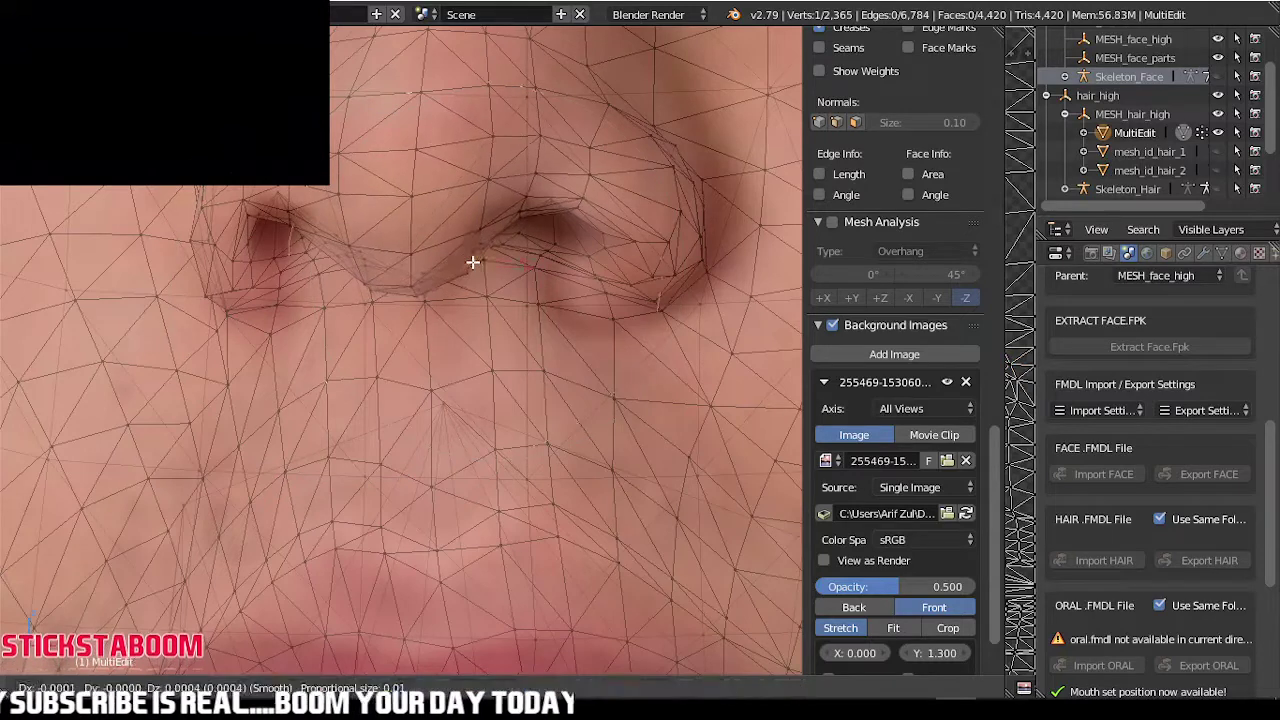
pyautogui.click(474, 262)
pyautogui.press('g')
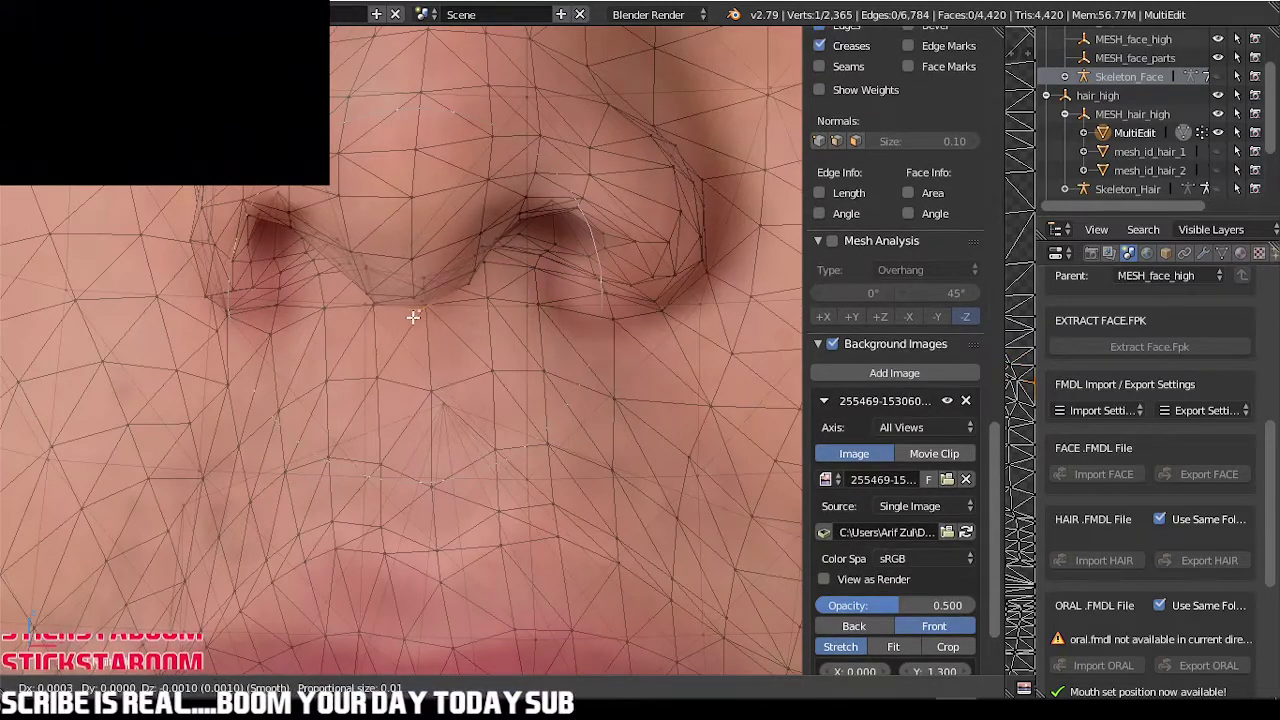
pyautogui.click(416, 306)
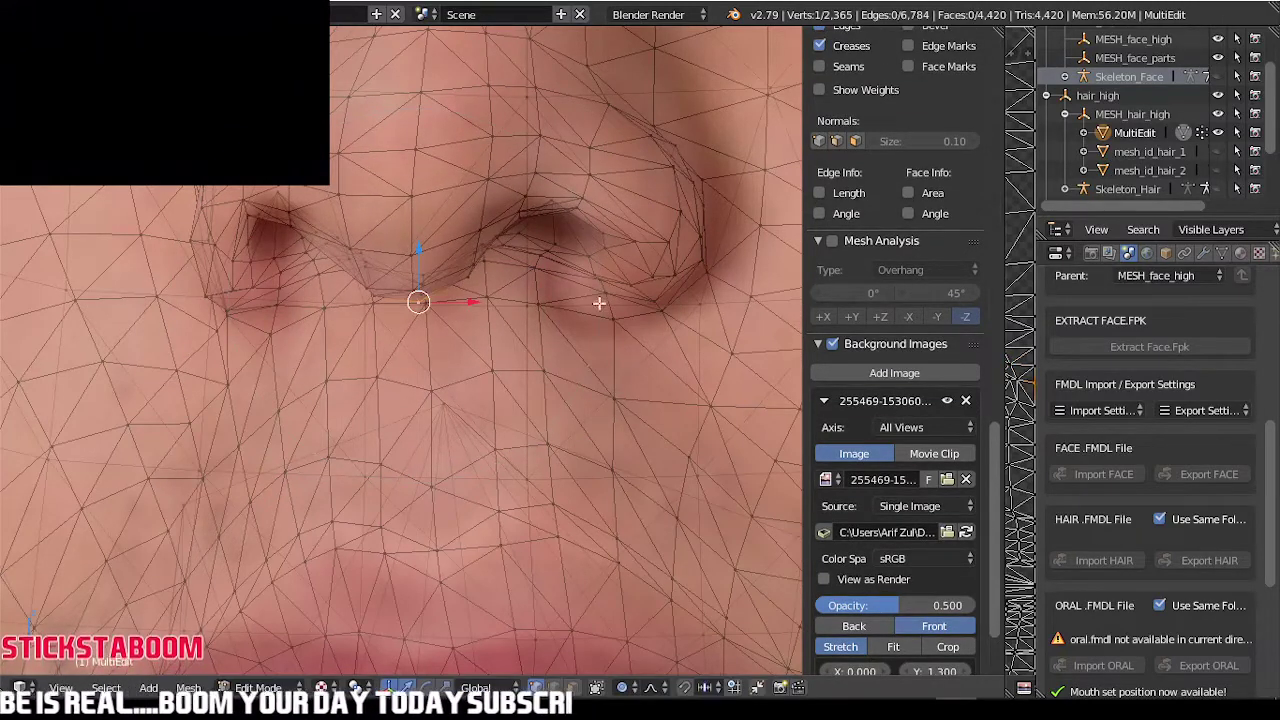
# - Lower the bottom edge of the nostril wing on the viewer's right and push its upper outer edge outward to the photo's outline
pyautogui.press('g')
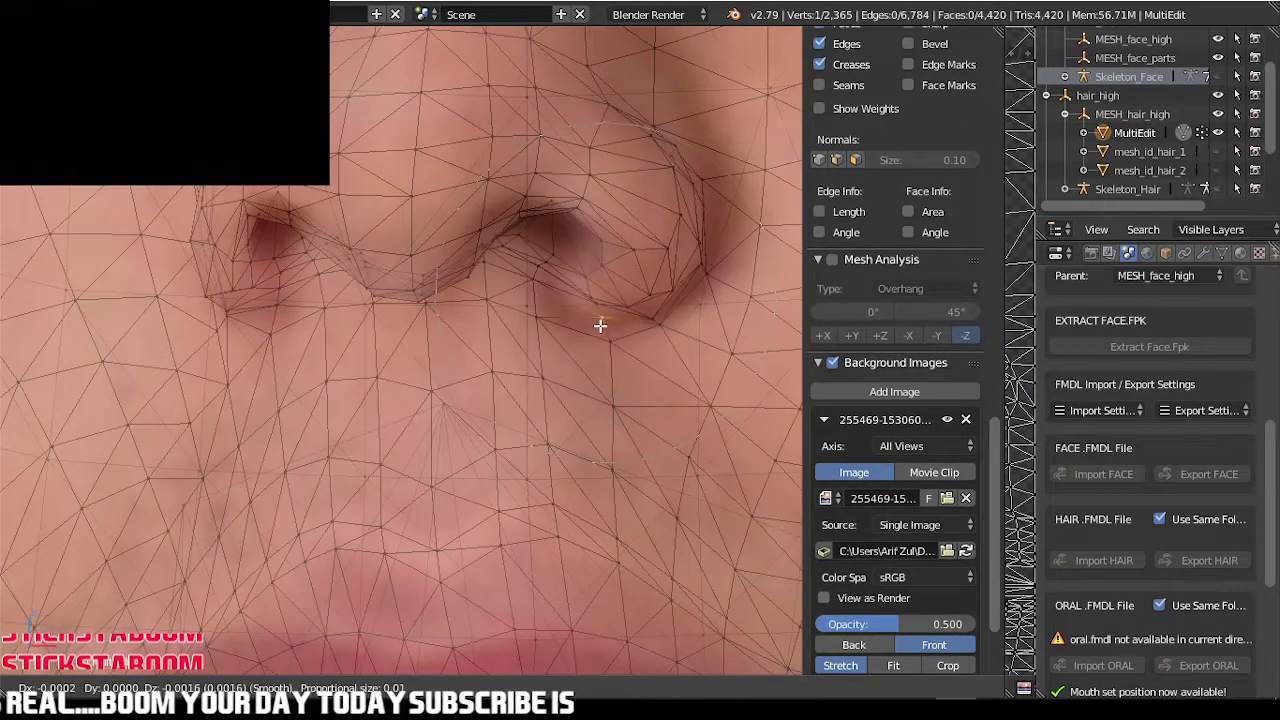
pyautogui.click(603, 325)
pyautogui.rightClick(679, 158)
pyautogui.press('g')
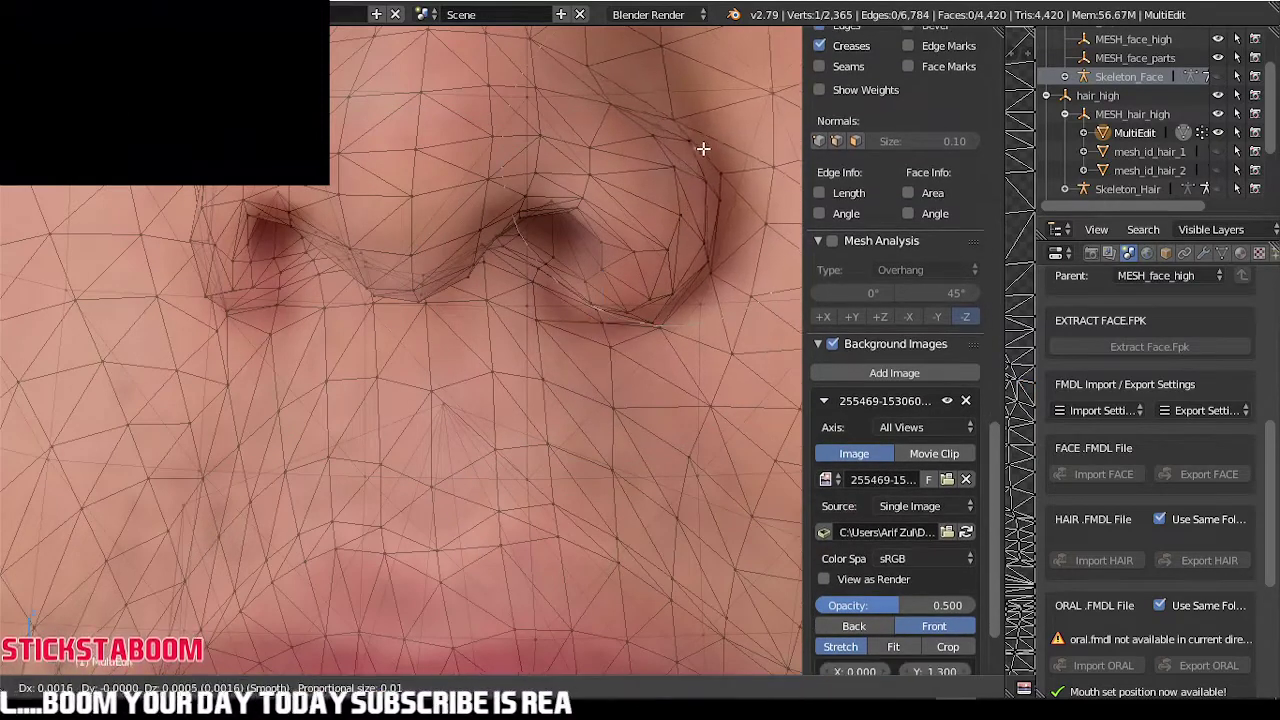
pyautogui.click(695, 138)
pyautogui.scroll(-5, 688, 185)
pyautogui.scroll(5, 668, 161)
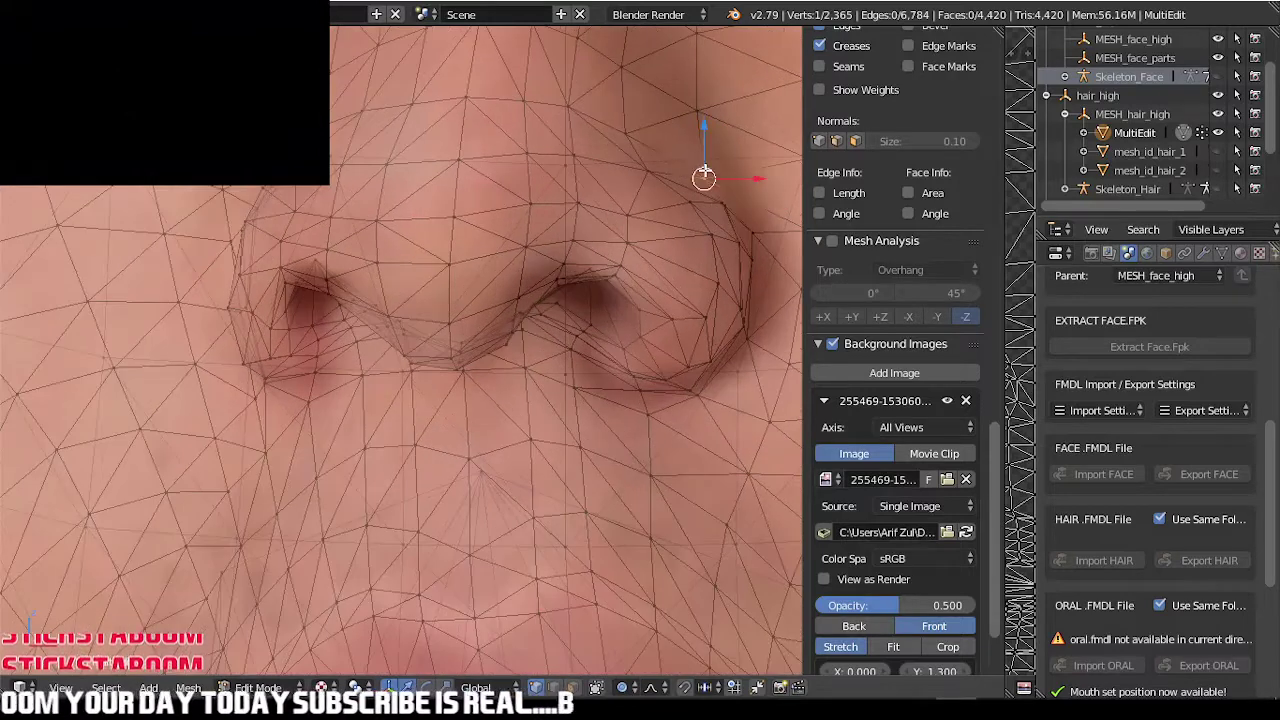
# - Pull the outer edge of the nostril wing on the viewer's left inward to the photo's outline with a proportional size of 0.01
pyautogui.rightClick(237, 347)
pyautogui.press('g')
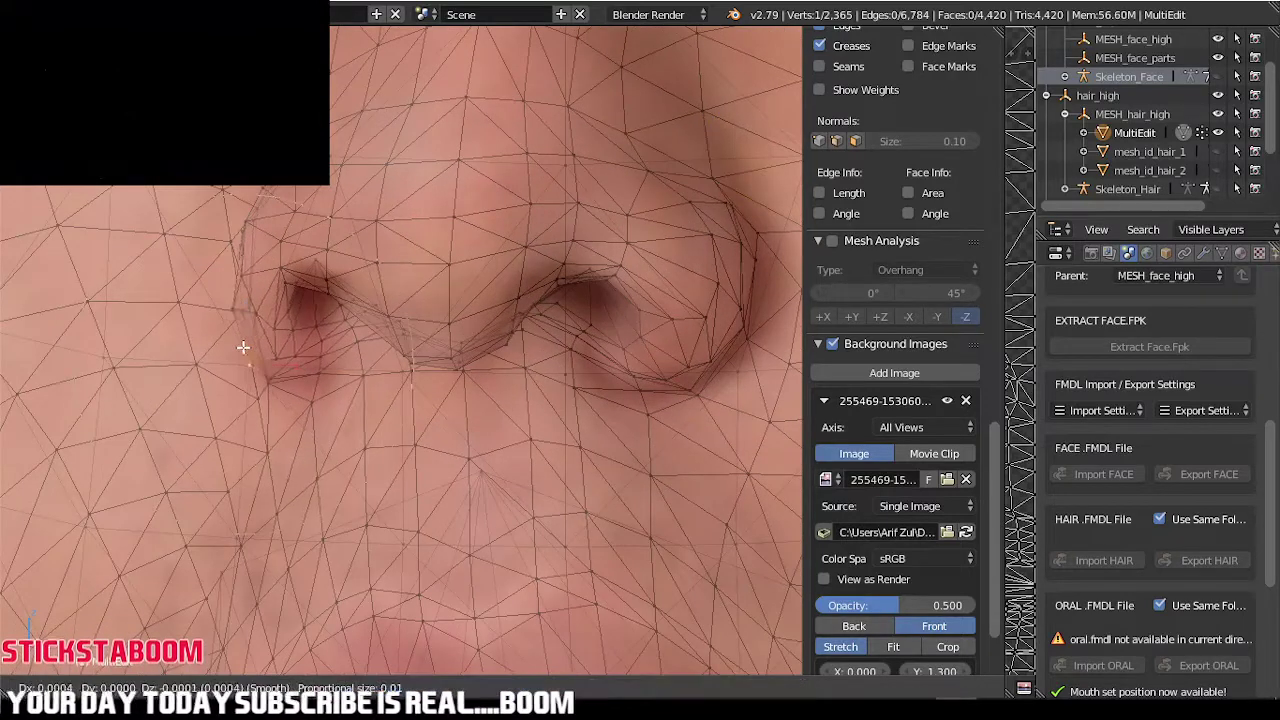
pyautogui.click(256, 340)
pyautogui.rightClick(243, 214)
pyautogui.press('g')
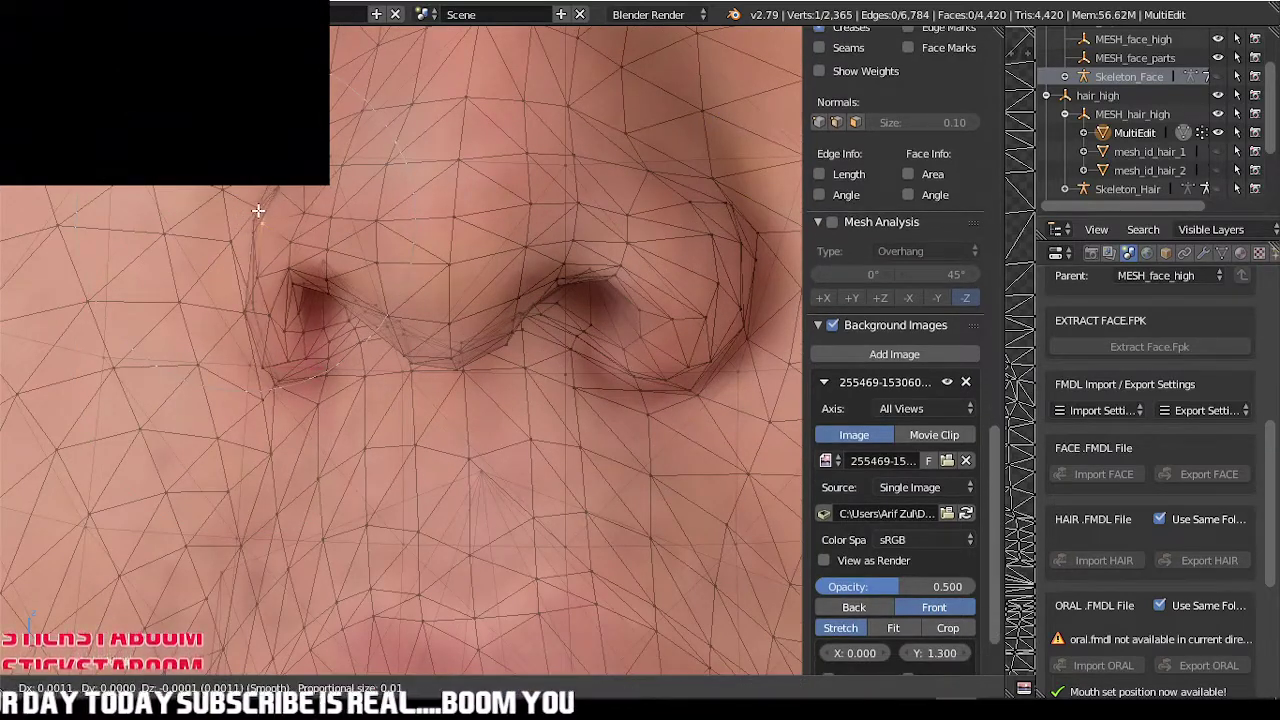
pyautogui.click(260, 211)
# - Compare the reshaped nose and whole face with the portrait photo, close up and at full-head scale, with and without the wireframe
pyautogui.press('Tab')
pyautogui.scroll(-6, 298, 222)
pyautogui.press('Tab')
pyautogui.press('Tab')
pyautogui.scroll(-2, 346, 268)
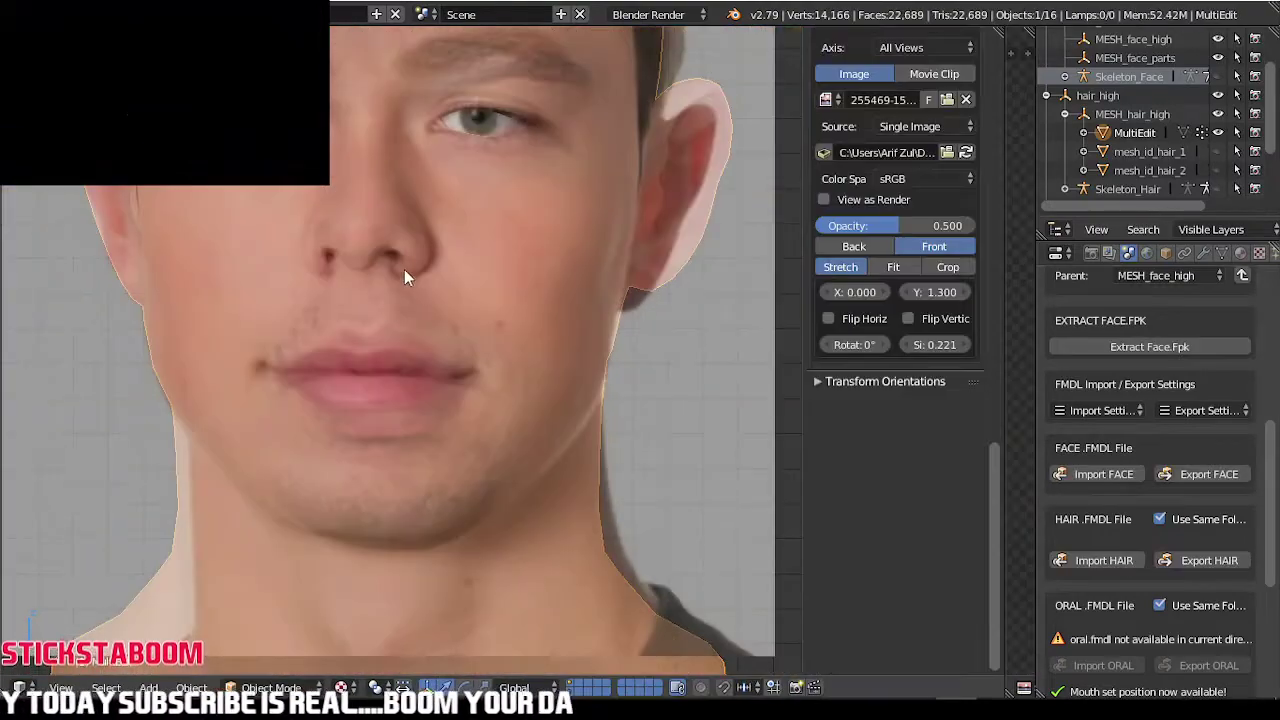
pyautogui.scroll(7, 404, 270)
pyautogui.press('Tab')
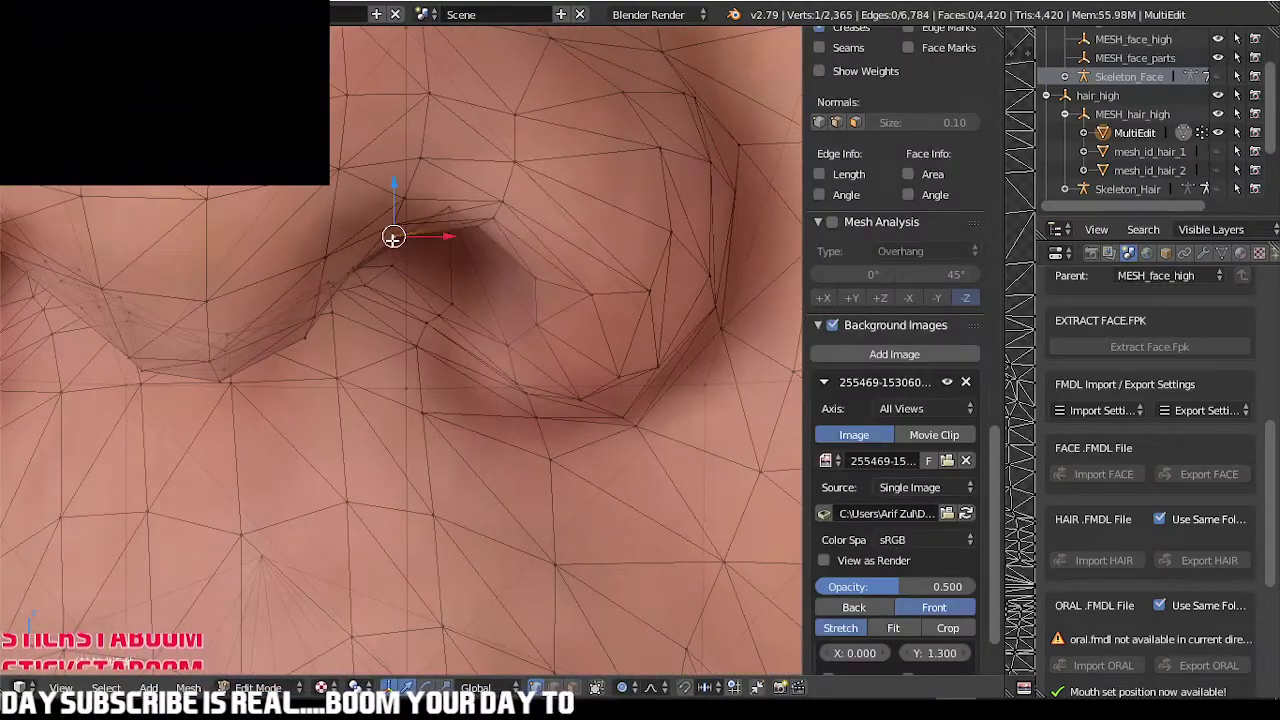
pyautogui.scroll(-2, 371, 234)
pyautogui.press('Tab')
pyautogui.scroll(-4, 380, 240)
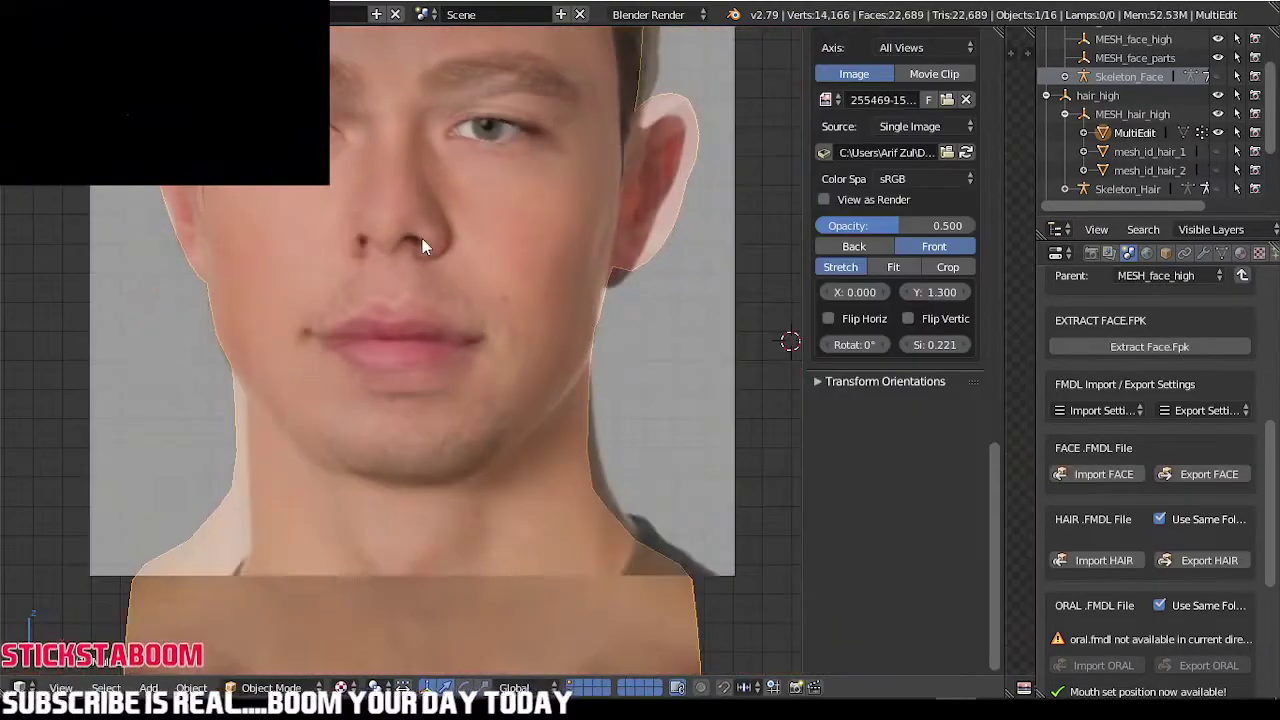
pyautogui.scroll(-2, 422, 238)
pyautogui.scroll(-2, 400, 340)
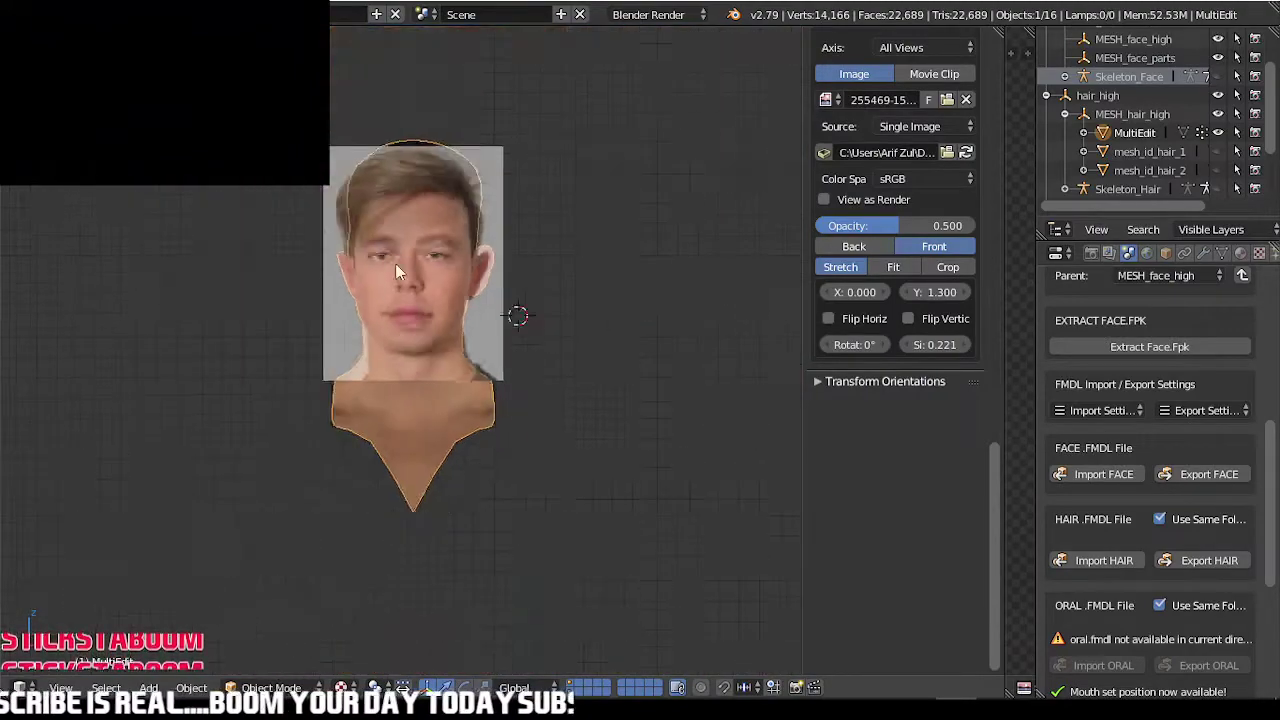
pyautogui.scroll(8, 395, 263)
pyautogui.press('Tab')
pyautogui.scroll(-5, 707, 306)
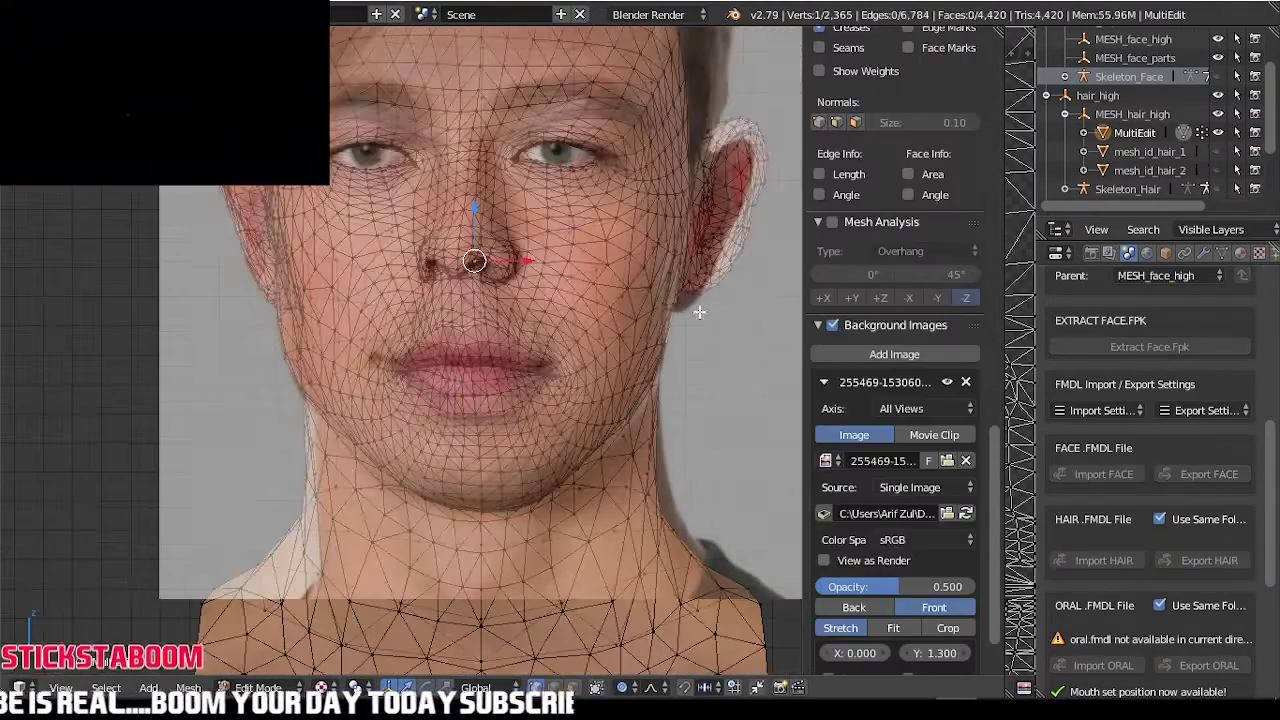
# - Set the background photo's opacity to 0.267 and resume editing the face mesh at the ear on the viewer's right
pyautogui.press('Tab')
pyautogui.moveTo(887, 224); pyautogui.dragTo(839, 254)
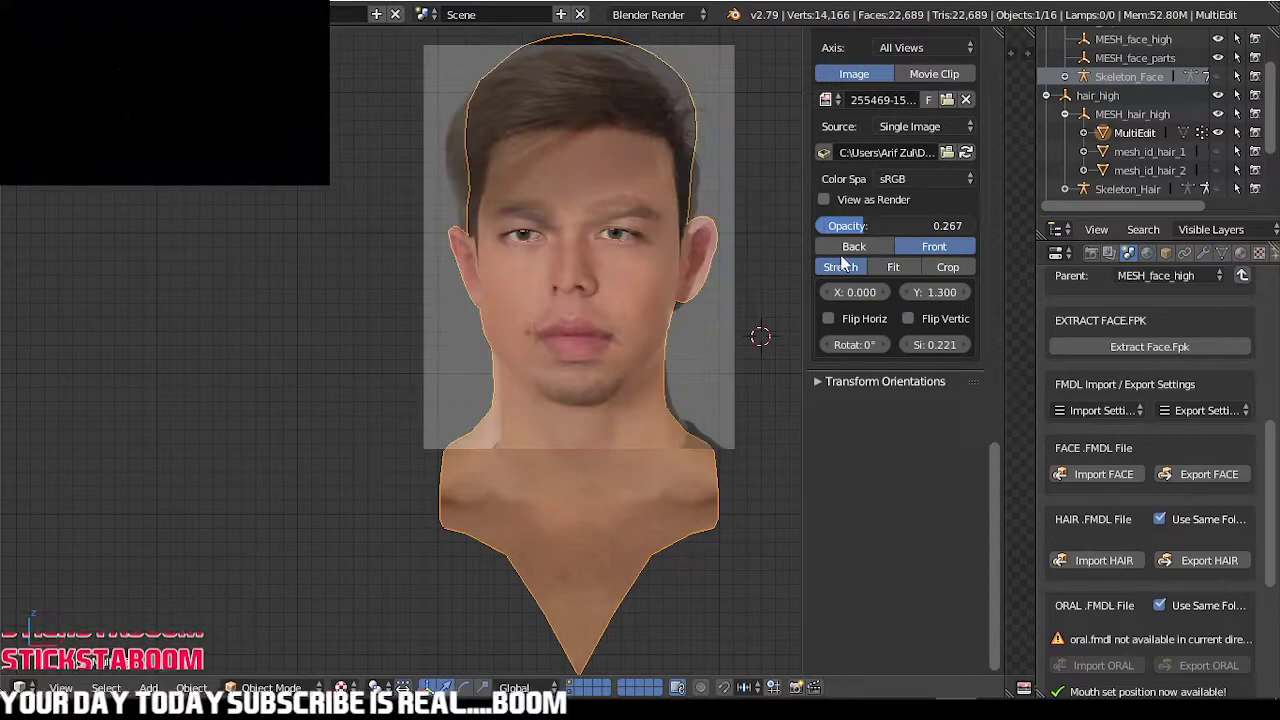
pyautogui.scroll(-3, 611, 217)
pyautogui.scroll(8, 611, 222)
pyautogui.press('Tab')
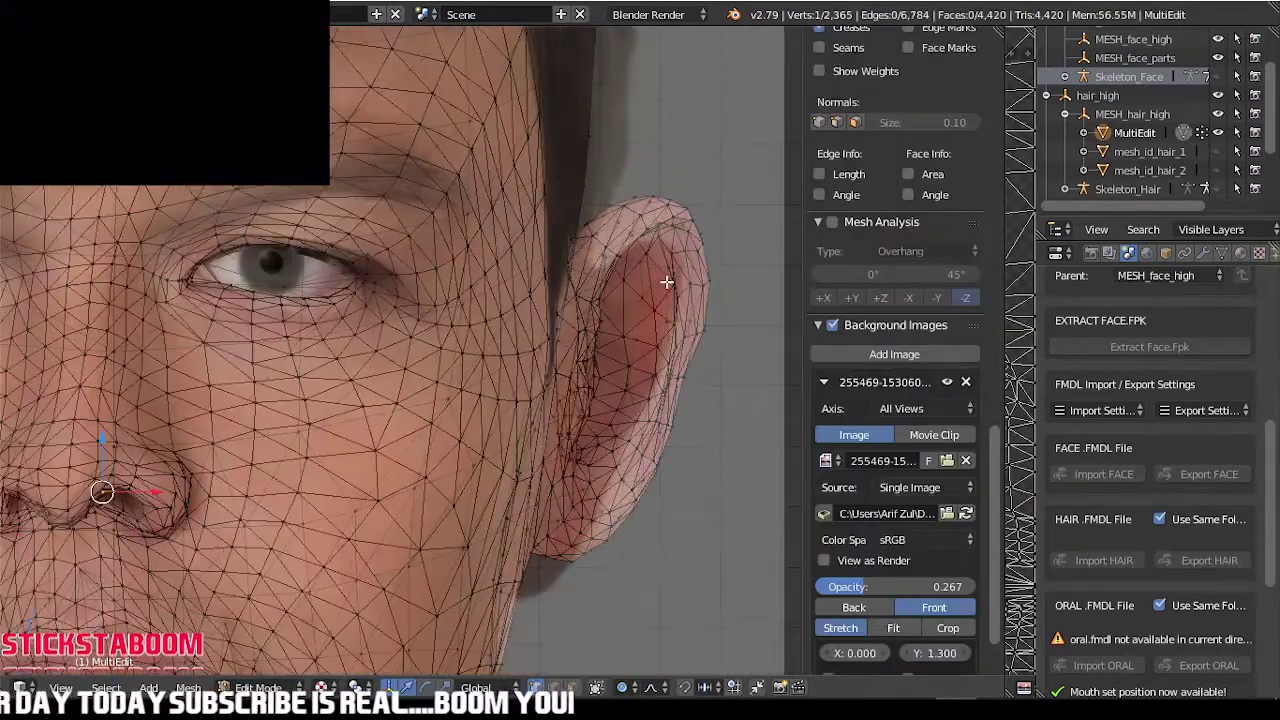
# - Move the lobe of the ear on the viewer's right down and inward with a proportional size of 0.05
pyautogui.scroll(2, 619, 488)
pyautogui.scroll(-7, 551, 614)
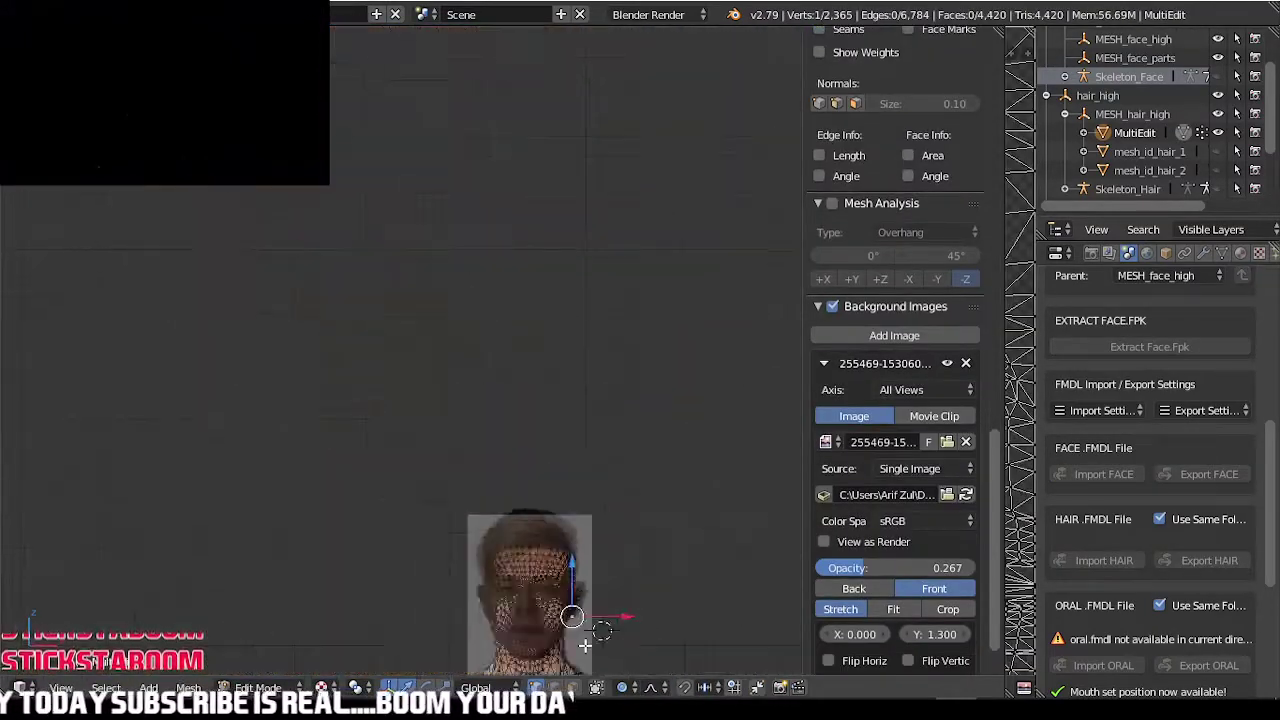
pyautogui.scroll(6, 531, 515)
pyautogui.scroll(4, 531, 515)
pyautogui.press('g')
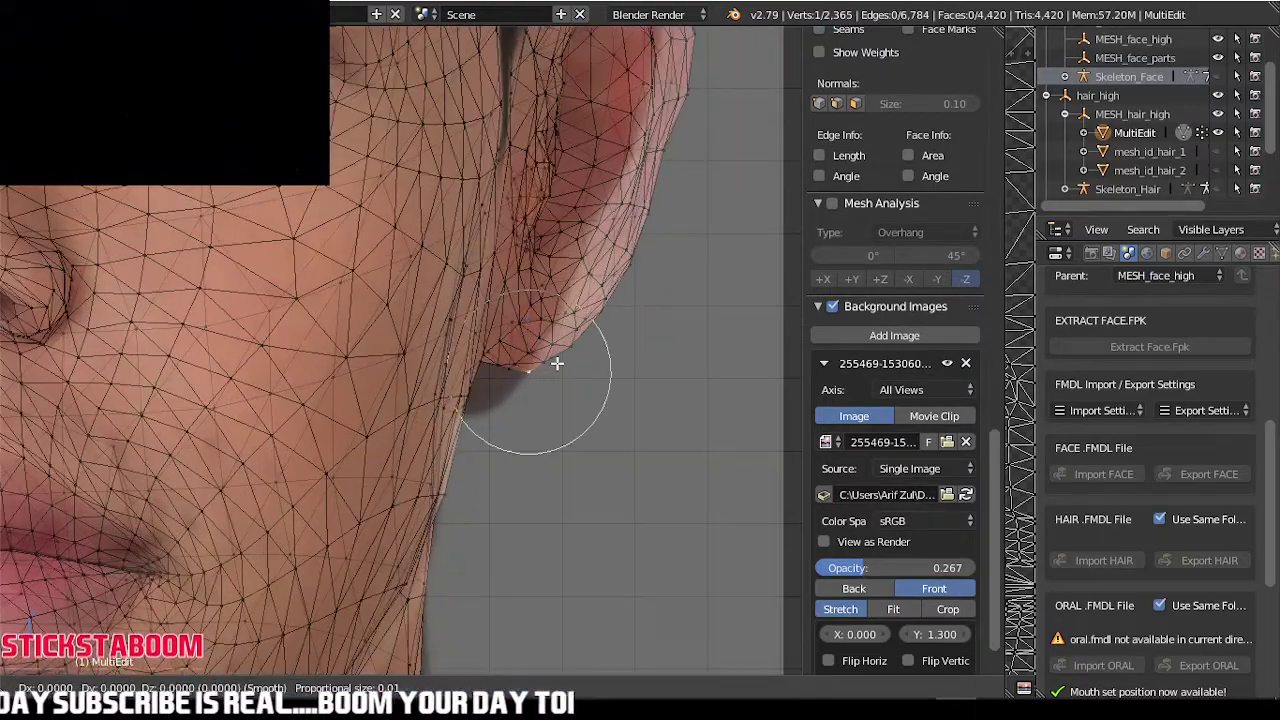
pyautogui.scroll(-3, 557, 365)
pyautogui.scroll(-9, 557, 365)
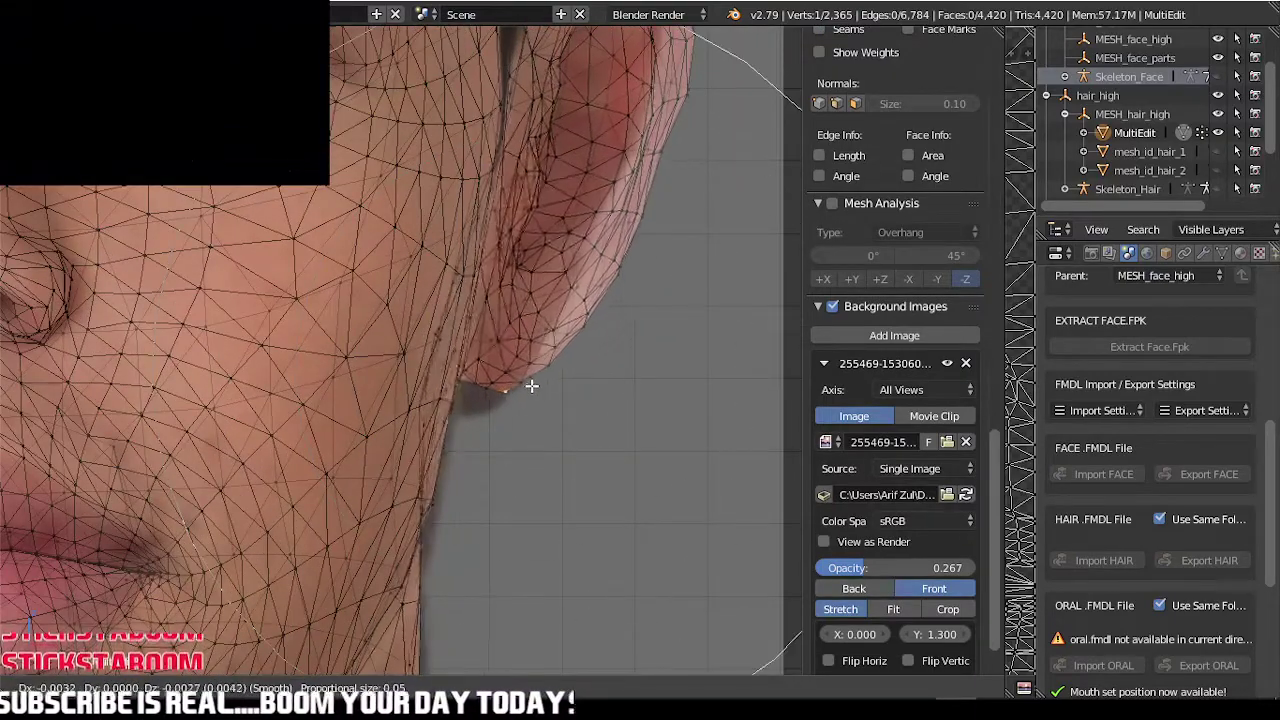
pyautogui.click(507, 410)
# - Lower the top edge of the ear on the viewer's right to the photo's ear top, starting with a proportional size of 0.04
pyautogui.scroll(-4, 495, 265)
pyautogui.scroll(3, 547, 194)
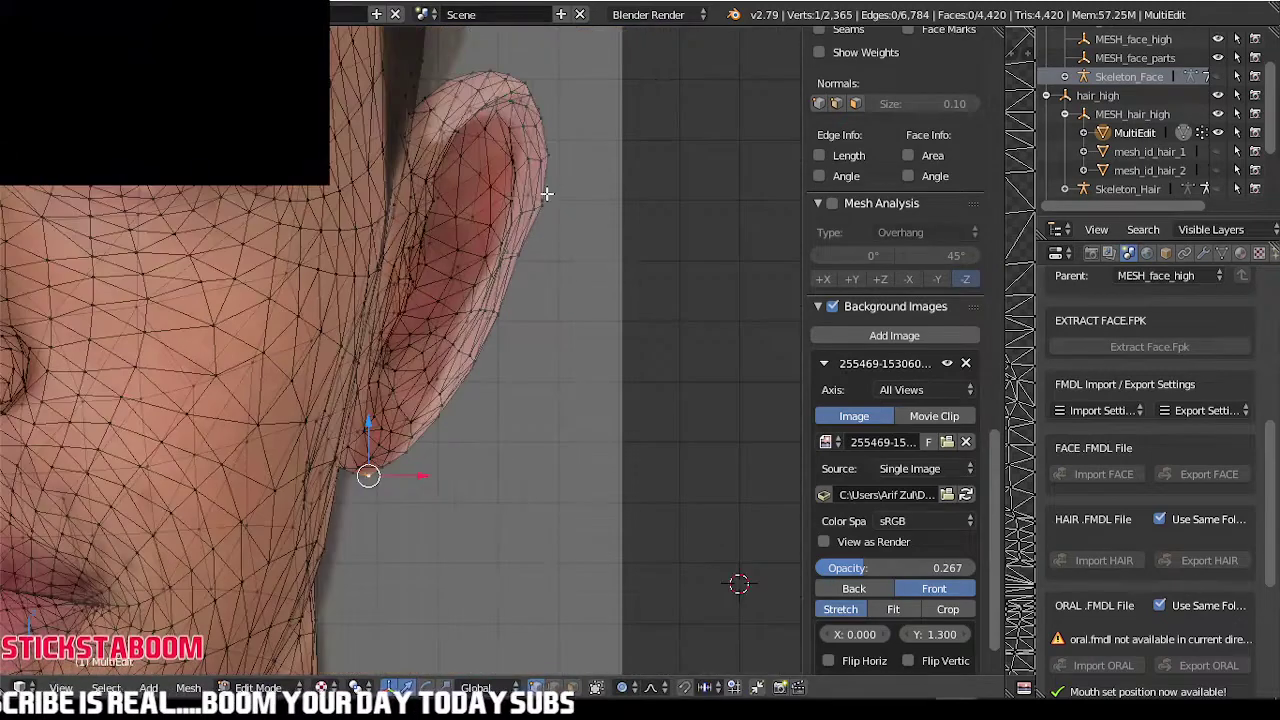
pyautogui.press('g')
pyautogui.scroll(2, 517, 66)
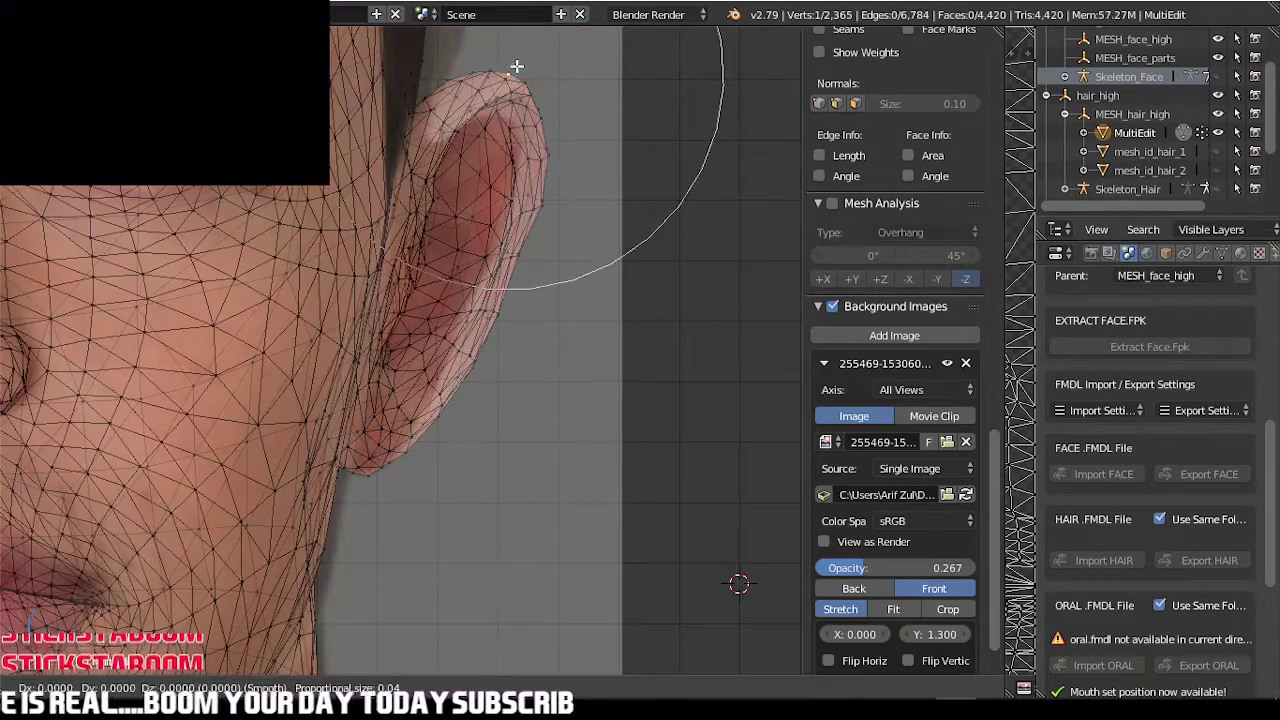
pyautogui.click(512, 104)
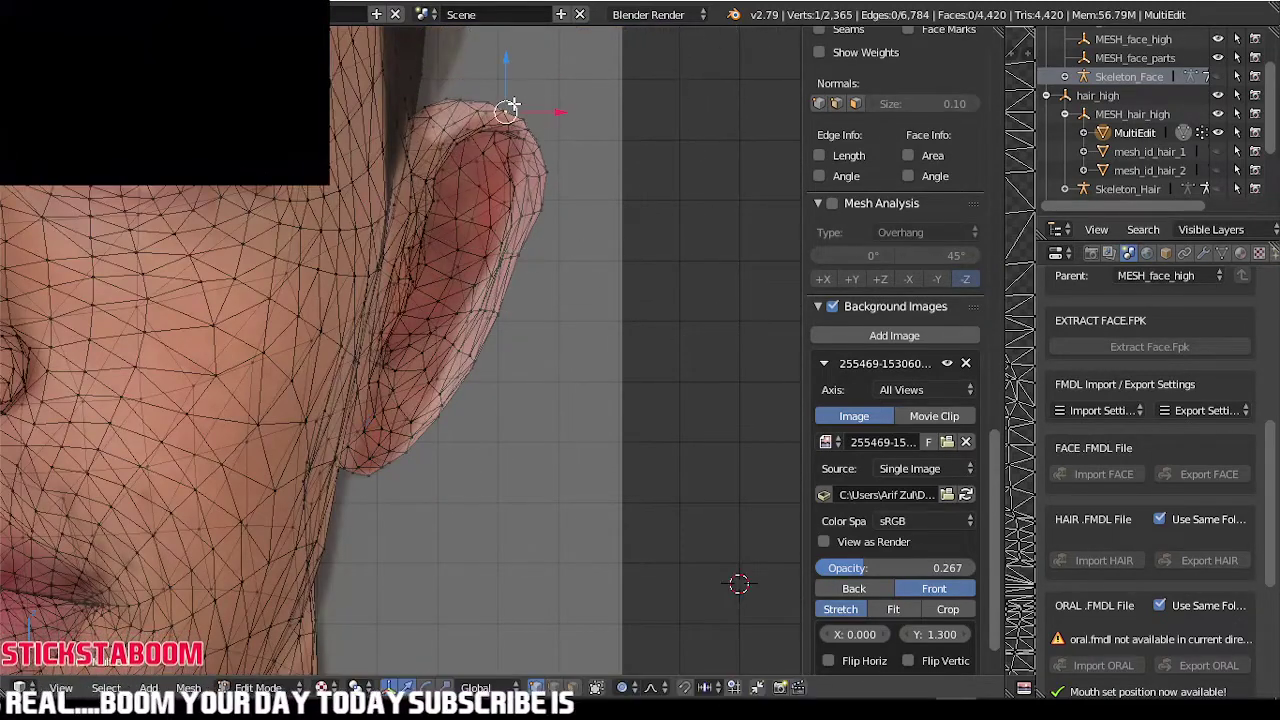
pyautogui.rightClick(445, 107)
pyautogui.press('g')
pyautogui.click(461, 126)
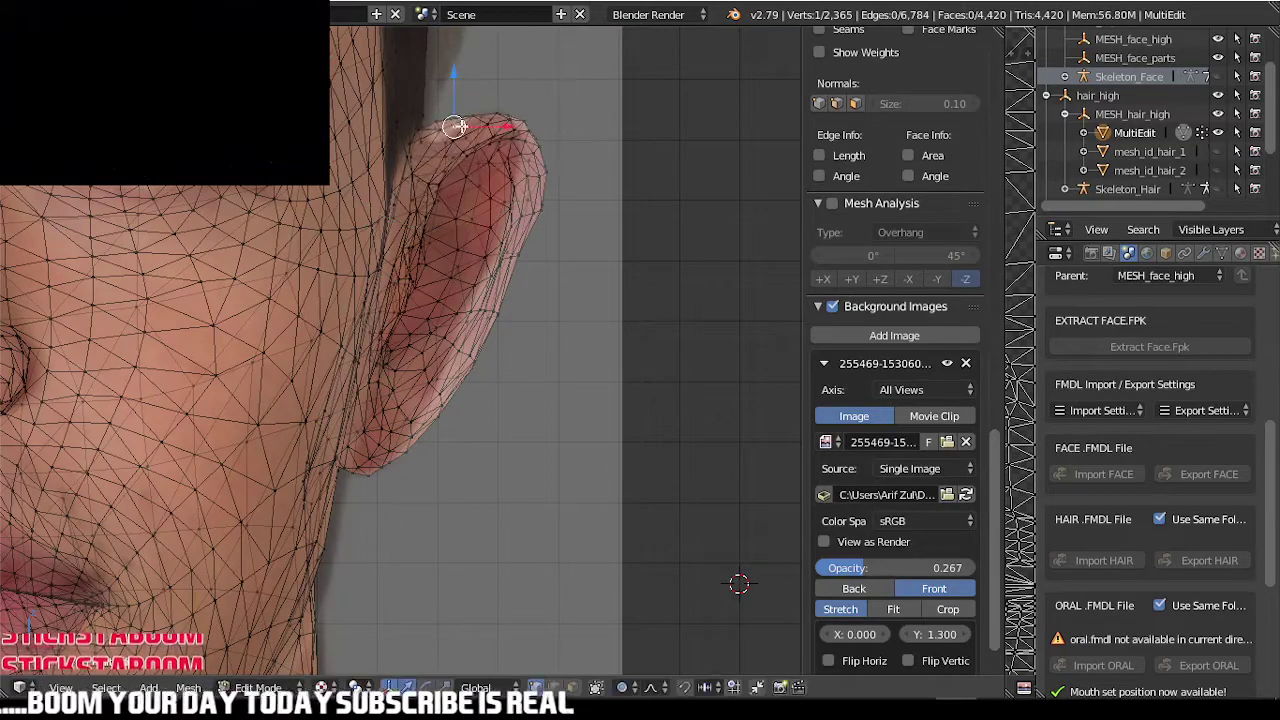
# - Pull the middle and lower parts of that ear's outer rim inward with a proportional size of 0.03
pyautogui.press('g')
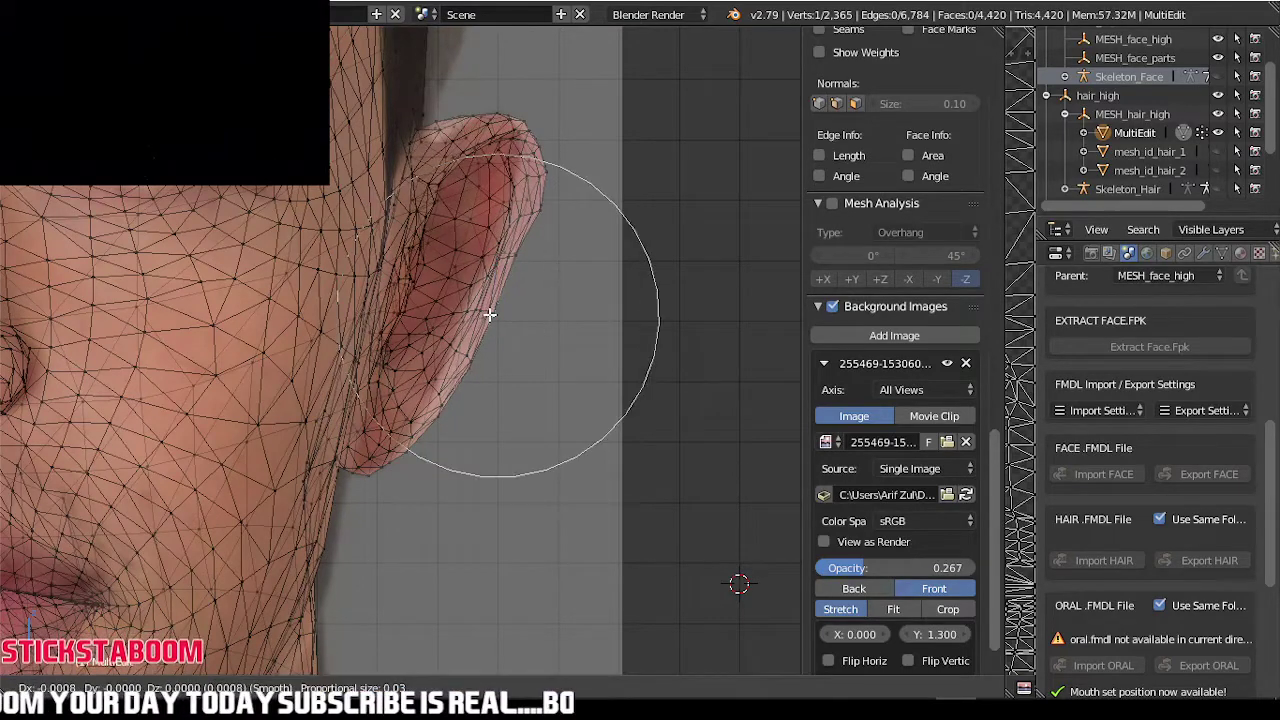
pyautogui.click(475, 308)
pyautogui.press('g')
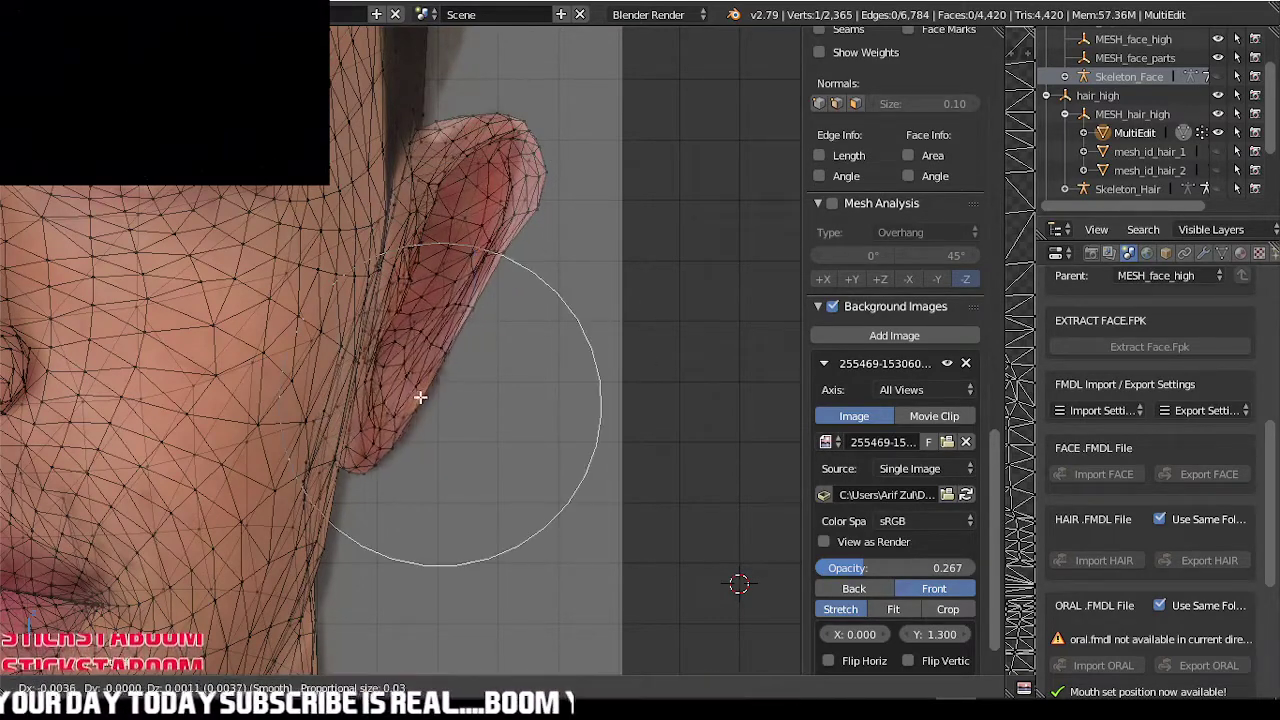
pyautogui.click(428, 399)
# - Pull the ear's upper outer rim inward and lower its top edge near the hairline with a proportional size of 0.03
pyautogui.rightClick(556, 180)
pyautogui.press('g')
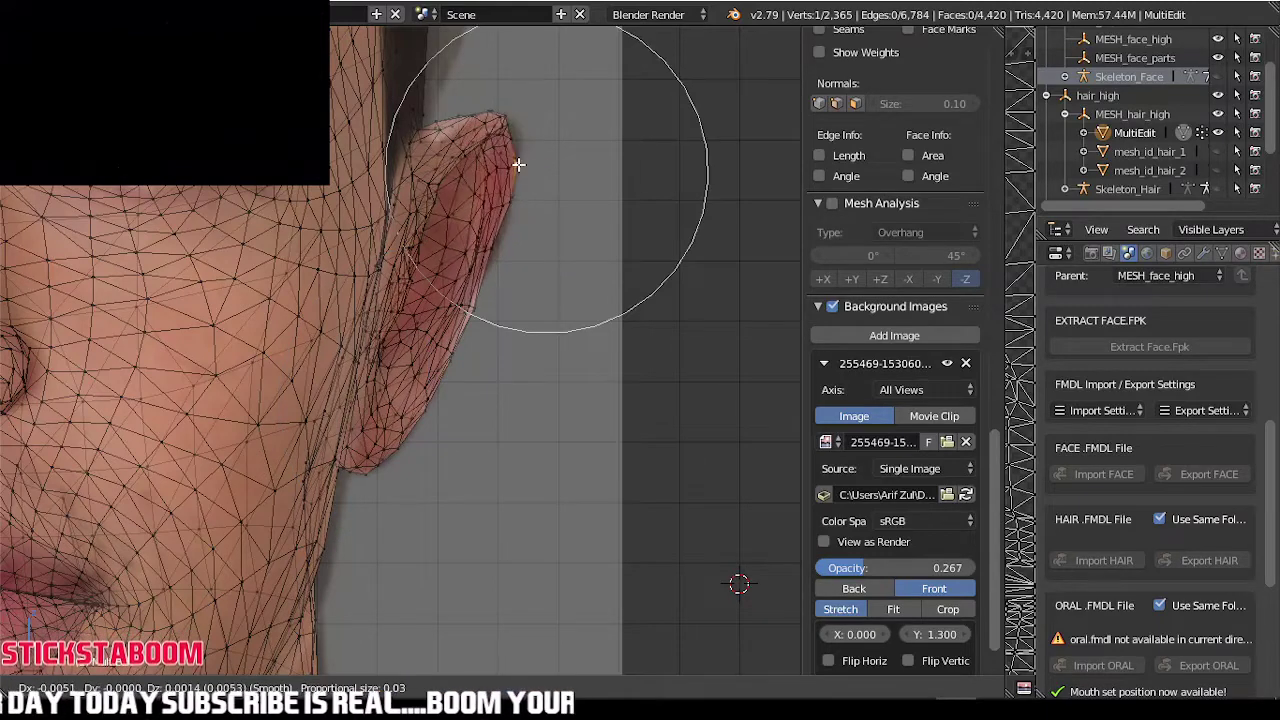
pyautogui.click(520, 165)
pyautogui.rightClick(438, 119)
pyautogui.press('g')
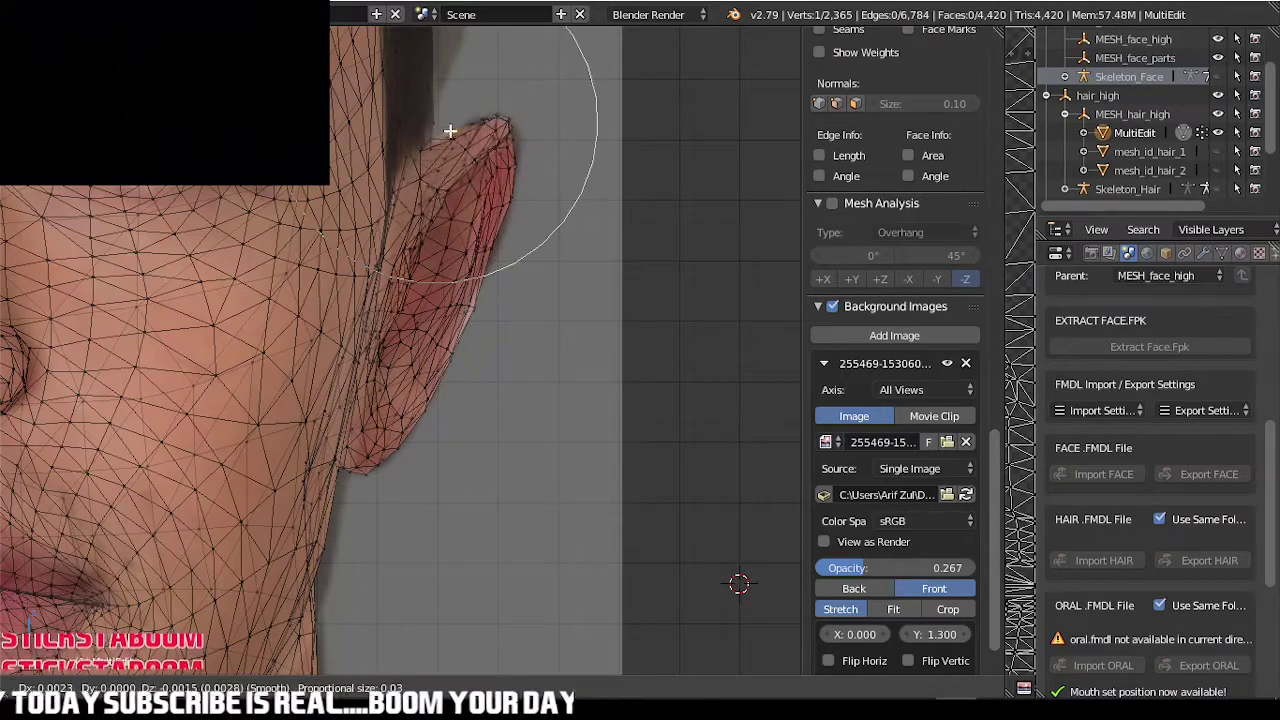
pyautogui.click(443, 129)
# - Refine the rim around the ear's upper outer tip to the photo, reducing the proportional size from 0.02 to 0.01
pyautogui.scroll(3, 525, 140)
pyautogui.press('g')
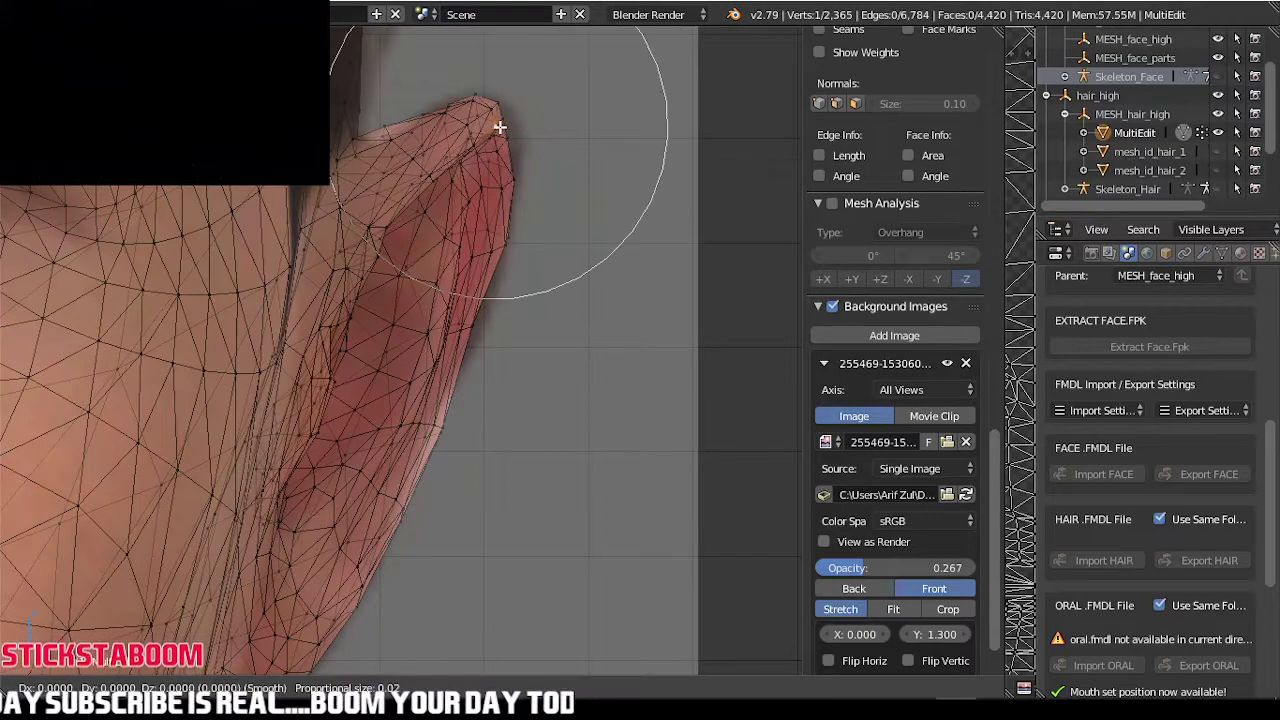
pyautogui.click(474, 123)
pyautogui.scroll(1, 506, 148)
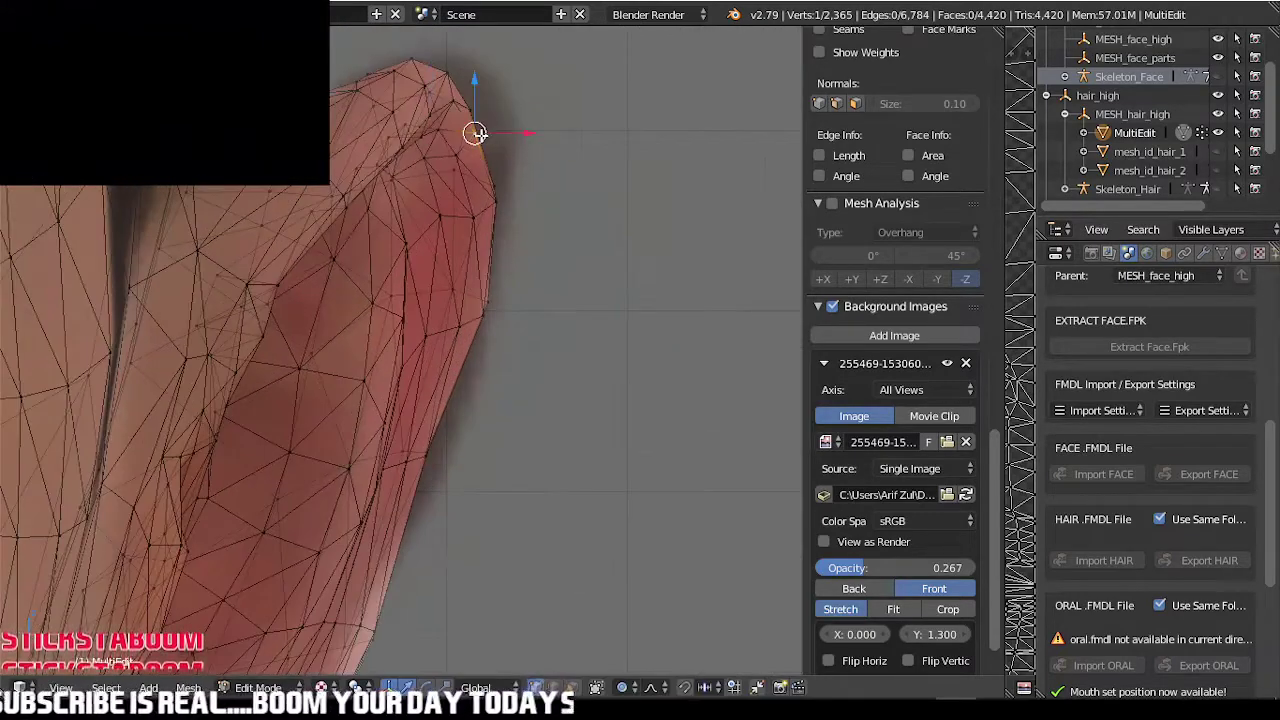
pyautogui.press('g')
pyautogui.click(510, 130)
pyautogui.rightClick(523, 197)
pyautogui.press('g')
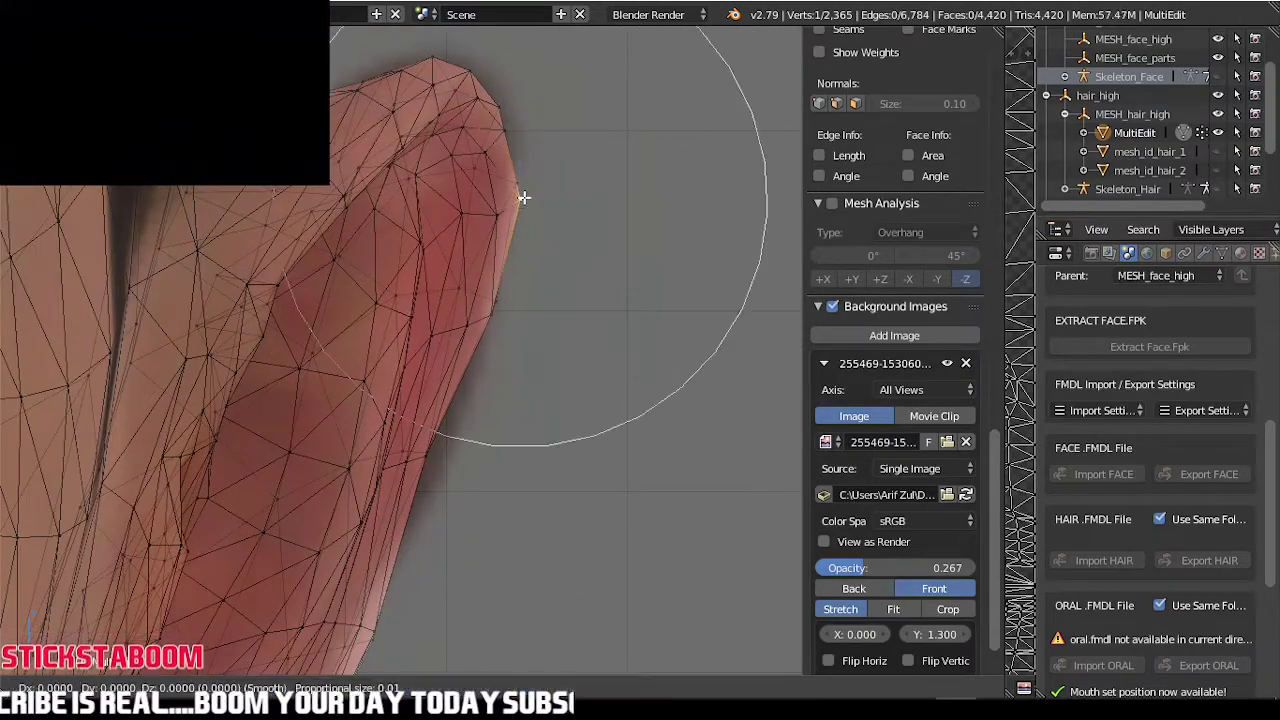
pyautogui.click(503, 201)
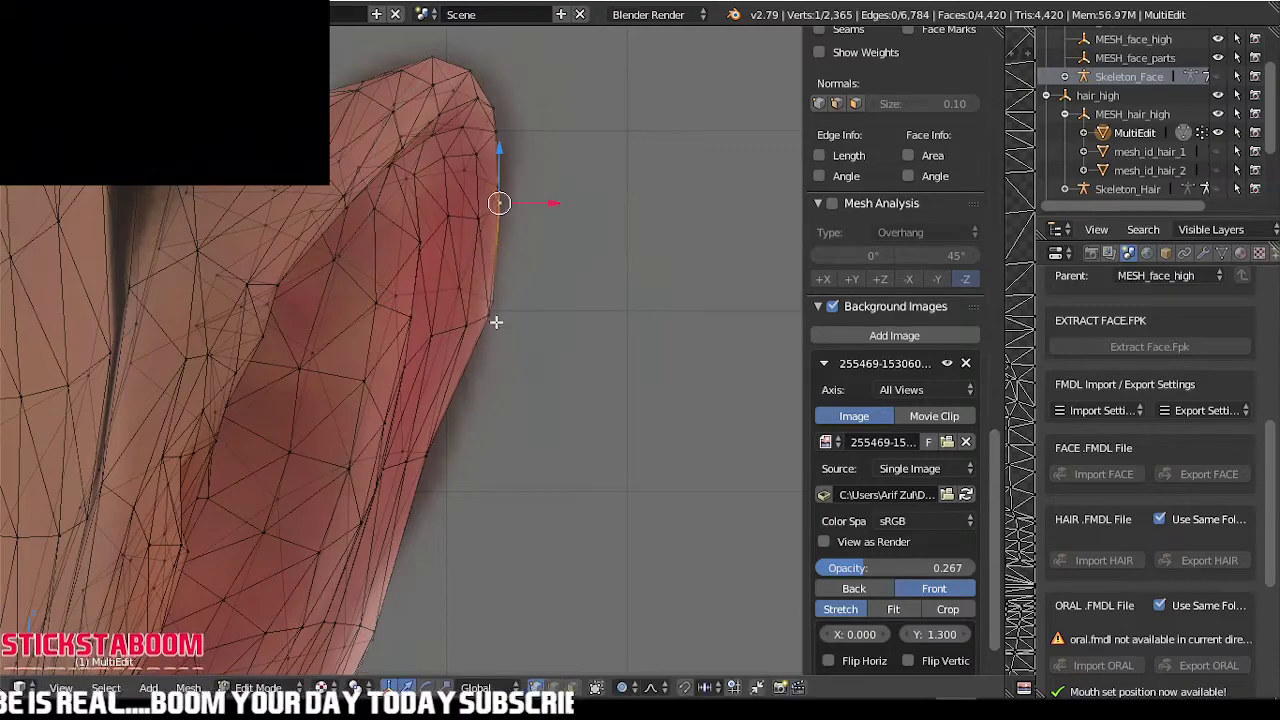
# - Fit the middle section of the ear's outer rim to the photo's ear outline
pyautogui.press('g')
pyautogui.click(440, 451)
pyautogui.moveTo(443, 451); pyautogui.dragTo(444, 547, button='middle')
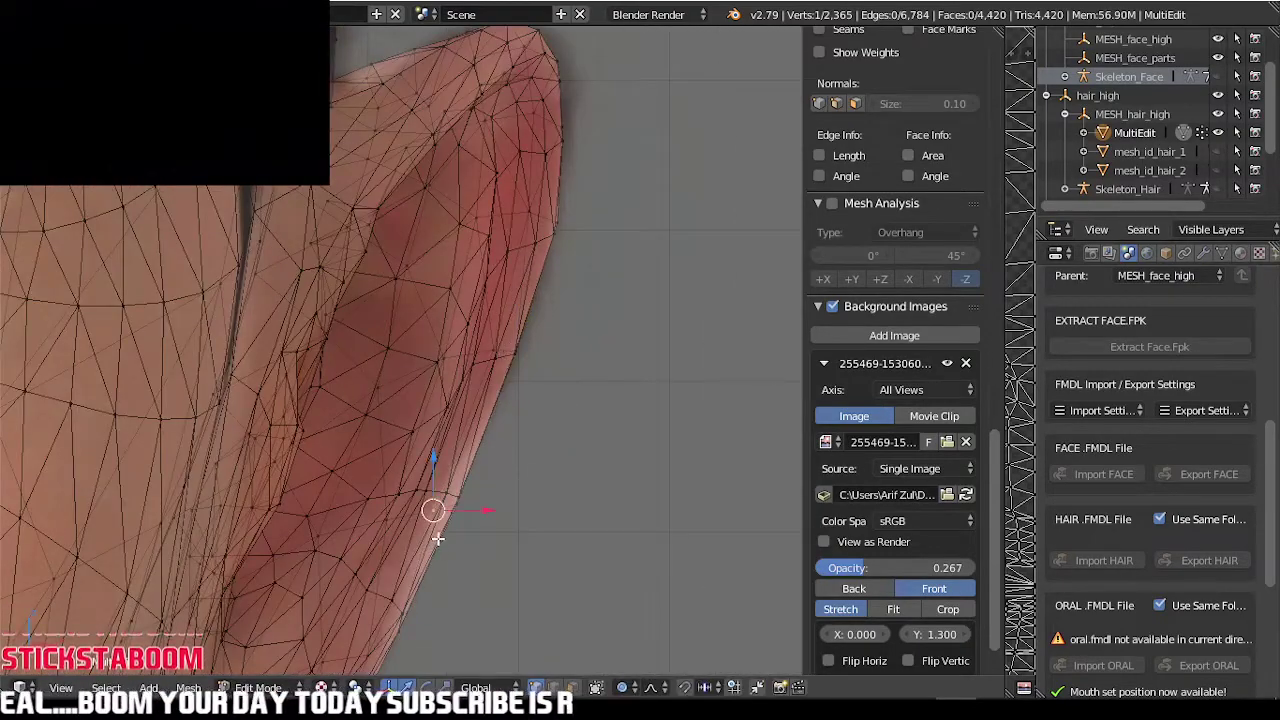
pyautogui.rightClick(463, 503)
pyautogui.press('g')
pyautogui.click(440, 503)
# - Pull the lower section of the ear's outer rim, above the lobe, inward to the photo's outline
pyautogui.scroll(-5, 447, 550)
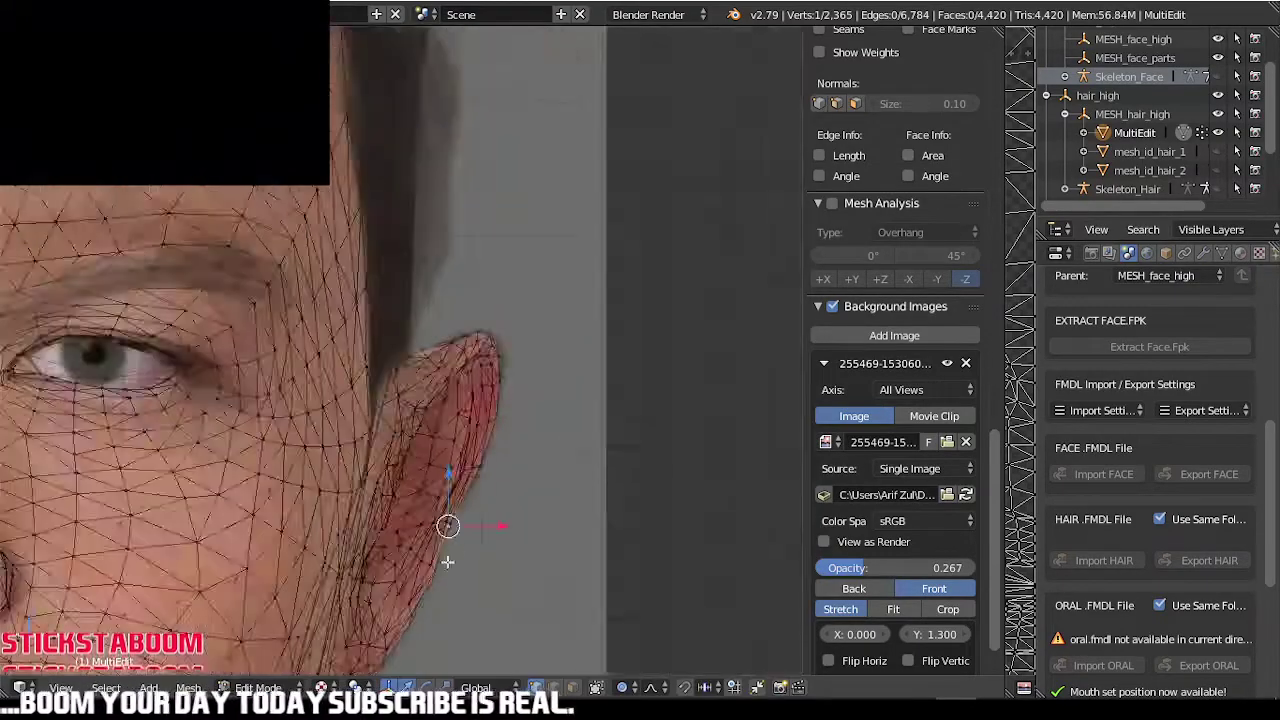
pyautogui.scroll(6, 436, 598)
pyautogui.rightClick(436, 546)
pyautogui.press('g')
pyautogui.click(412, 542)
pyautogui.scroll(-6, 428, 520)
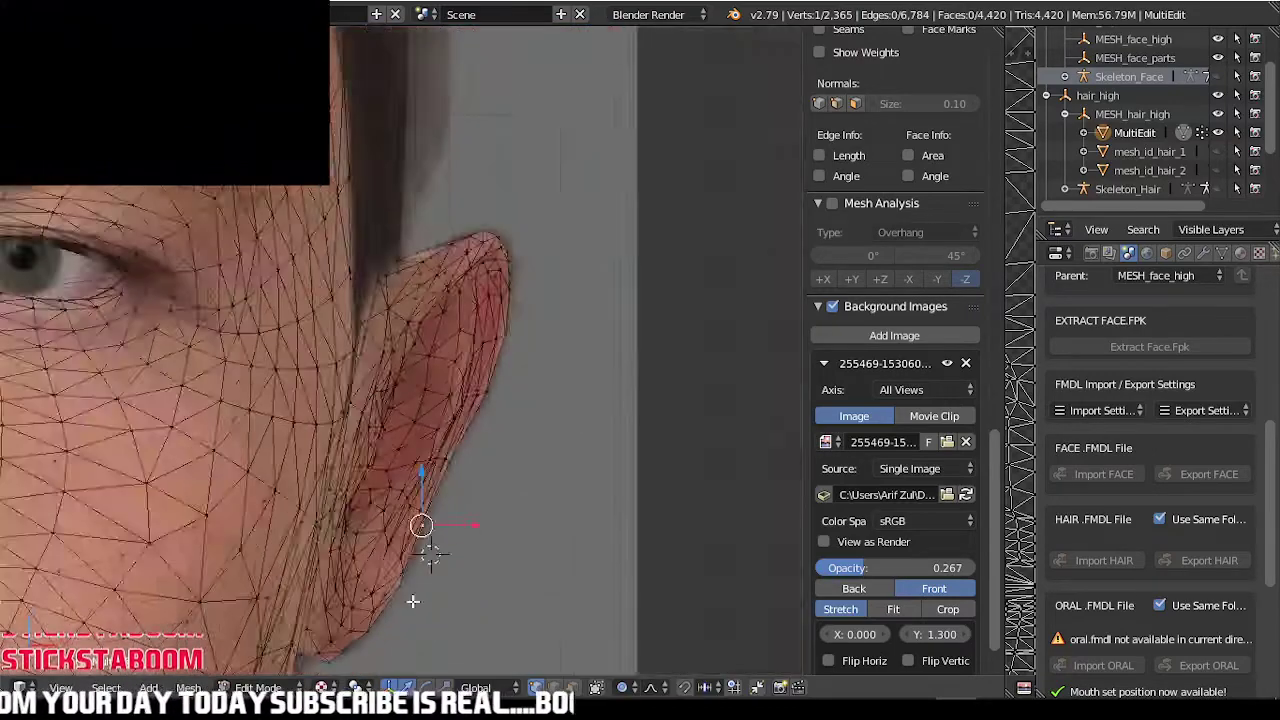
pyautogui.scroll(6, 412, 599)
pyautogui.press('g')
pyautogui.click(360, 518)
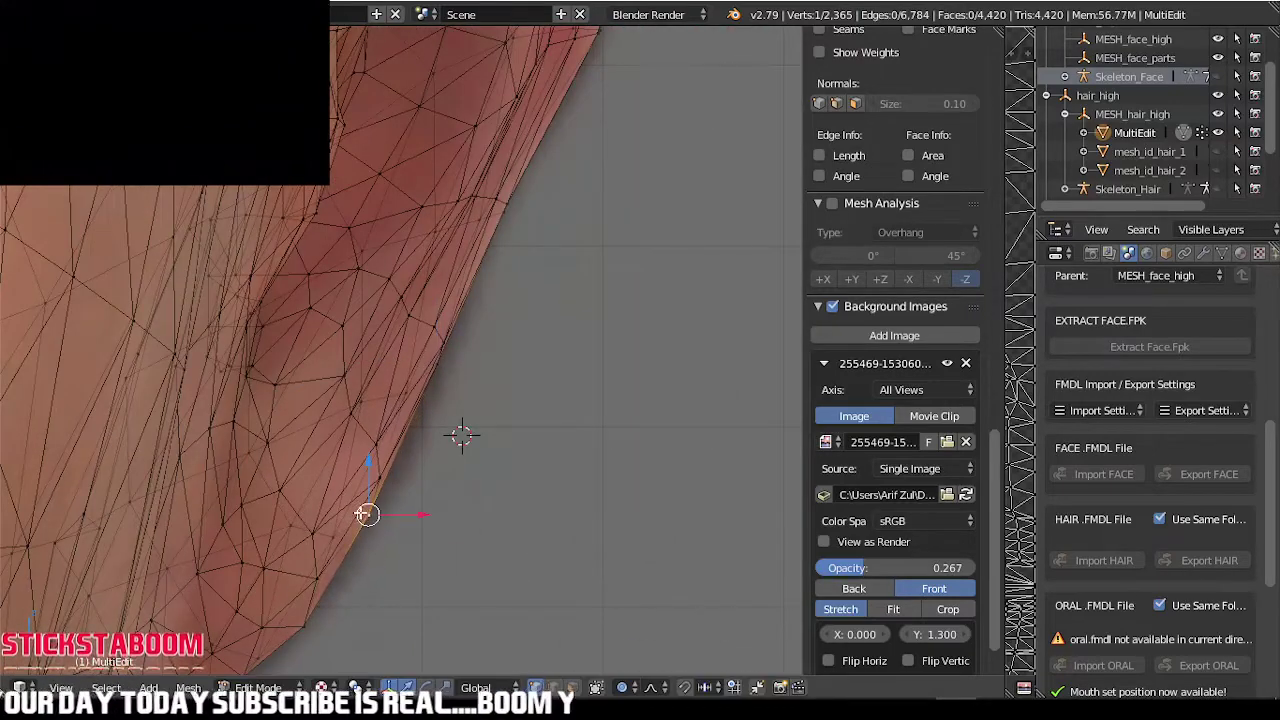
# - Reshape the underside of the ear lobe and its junction with the cheek to the photo with a proportional size of 0.01
pyautogui.scroll(-5, 360, 516)
pyautogui.press('Tab')
pyautogui.scroll(-6, 386, 526)
pyautogui.scroll(5, 326, 571)
pyautogui.press('Tab')
pyautogui.scroll(5, 410, 500)
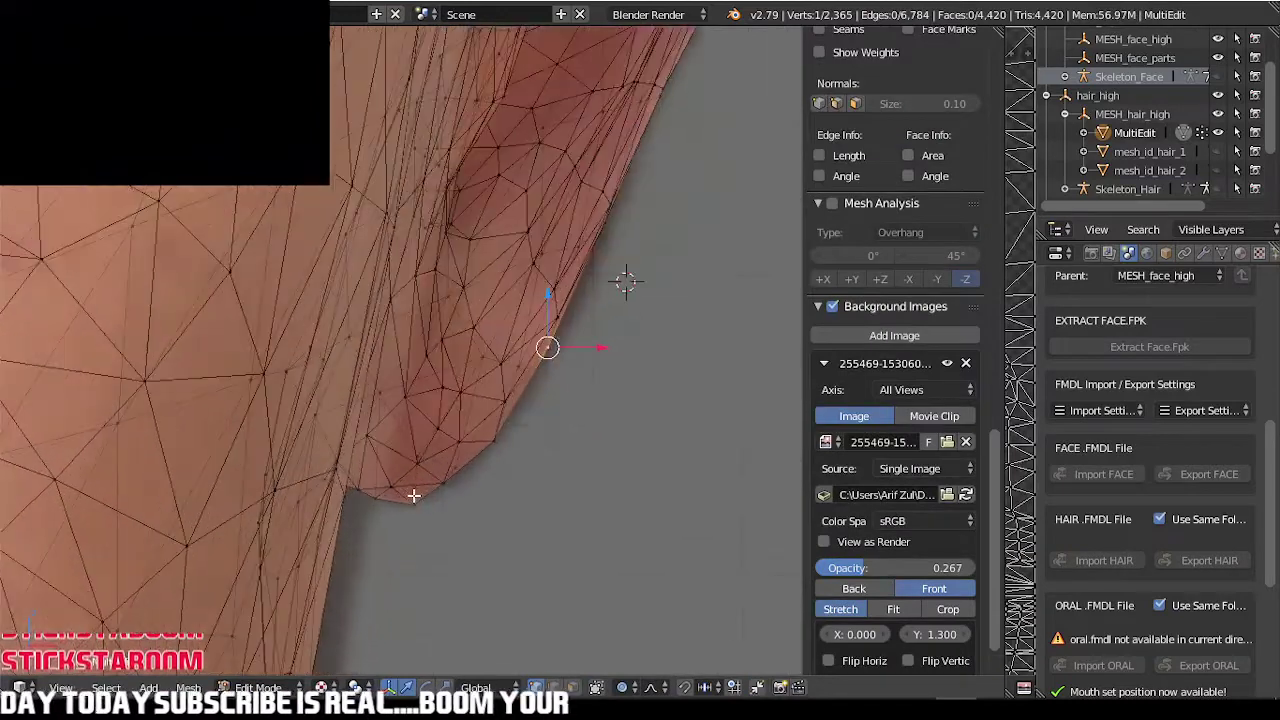
pyautogui.press('g')
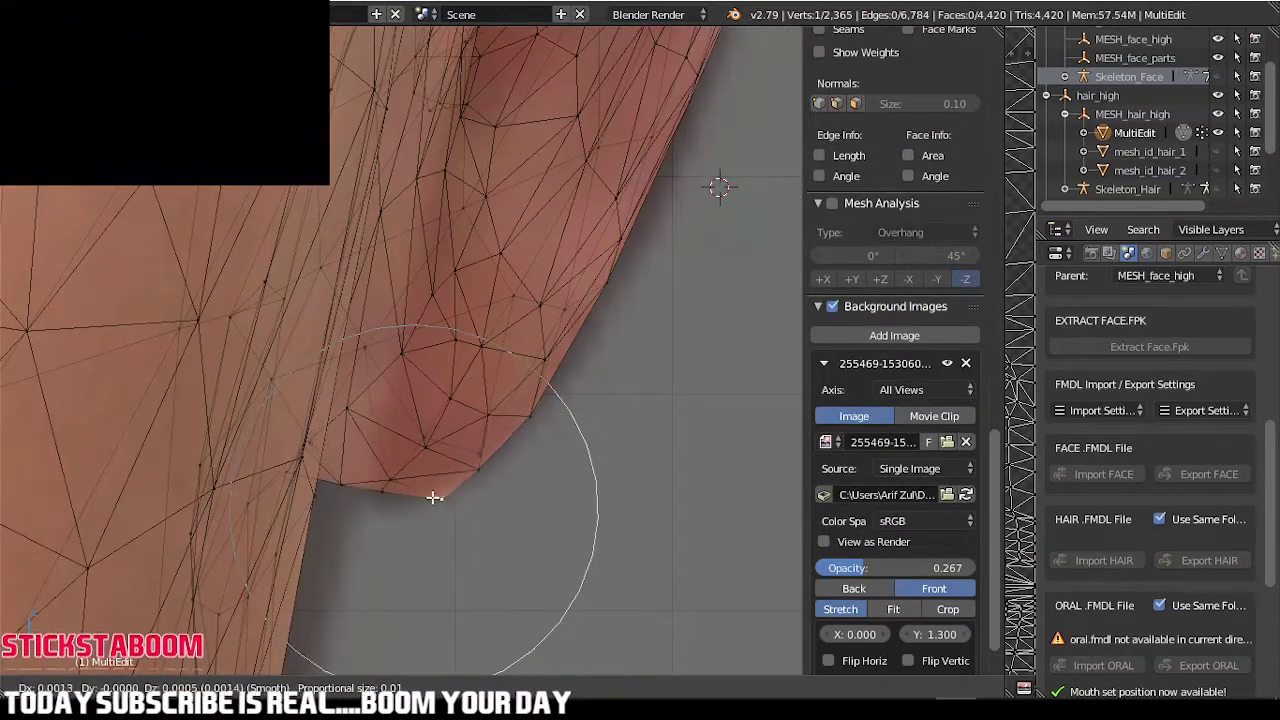
pyautogui.click(414, 497)
pyautogui.press('g')
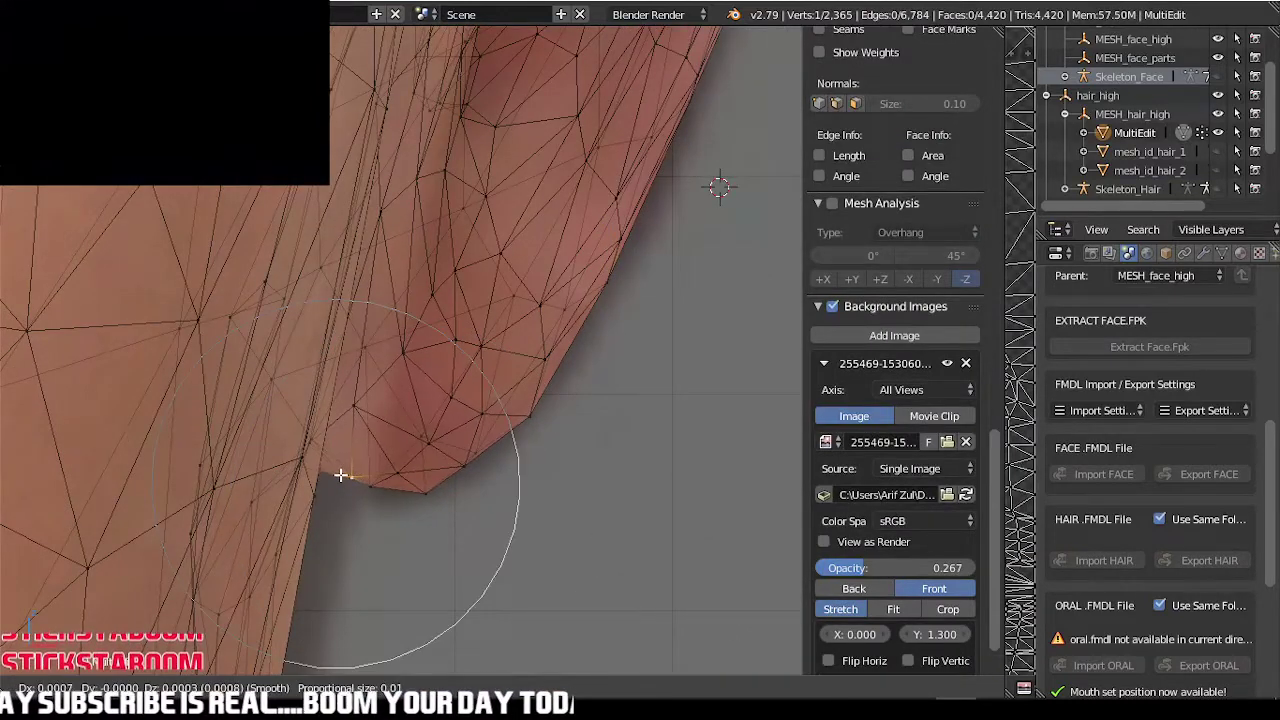
pyautogui.click(345, 482)
# - Push the face edge just below the ear lobe on the viewer's right outward to the photo's jaw outline with a proportional size of 0.01
pyautogui.scroll(-6, 359, 470)
pyautogui.press('Tab')
pyautogui.scroll(-4, 363, 478)
pyautogui.scroll(4, 367, 545)
pyautogui.press('Tab')
pyautogui.scroll(3, 320, 482)
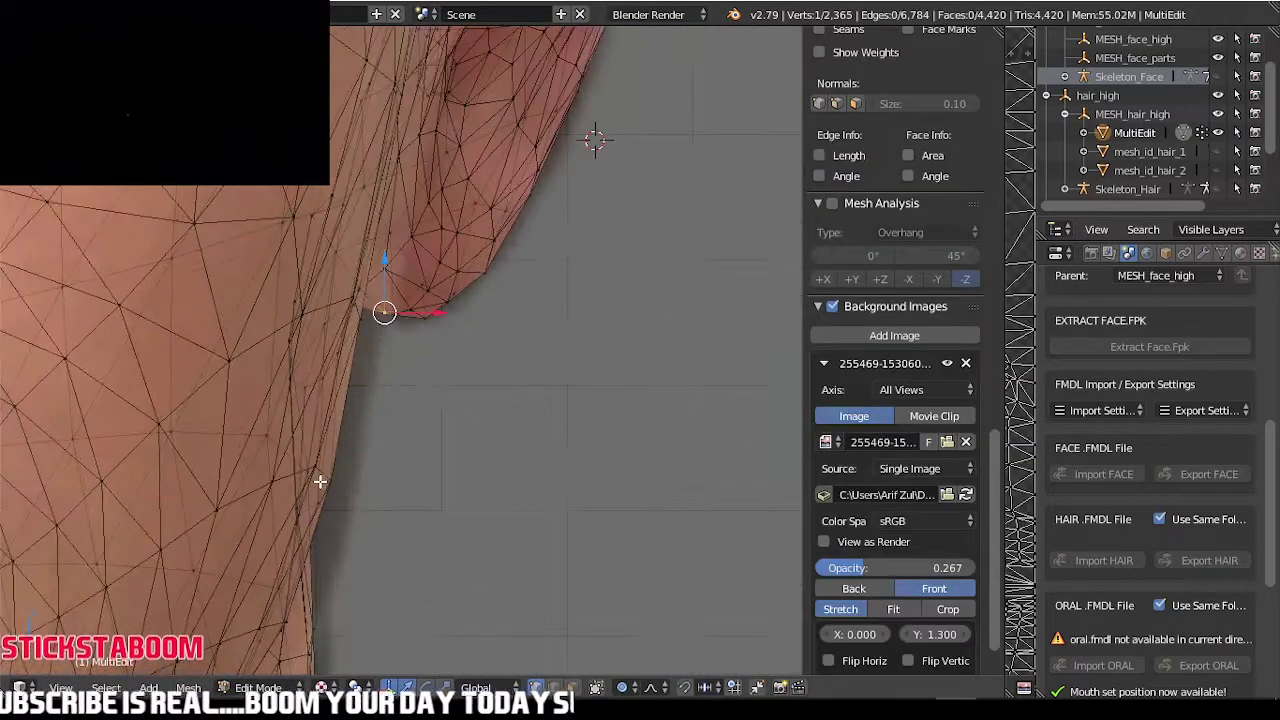
pyautogui.press('g')
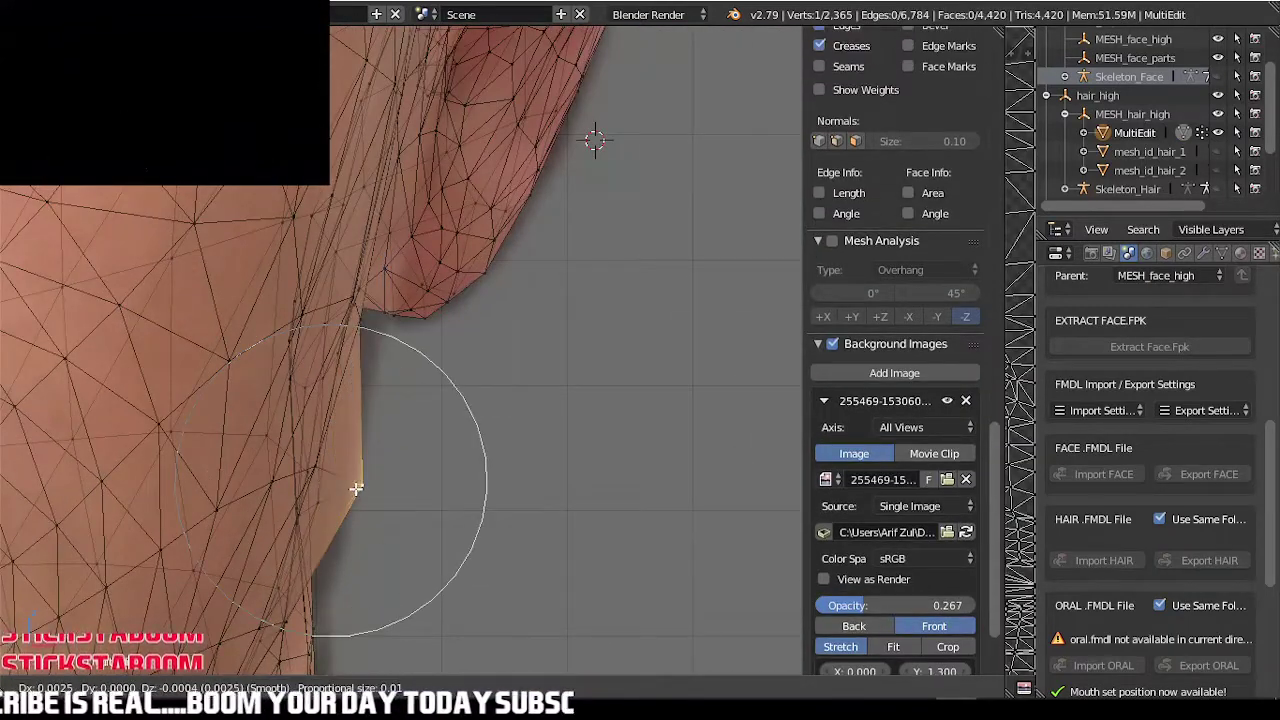
pyautogui.click(326, 482)
pyautogui.press('g')
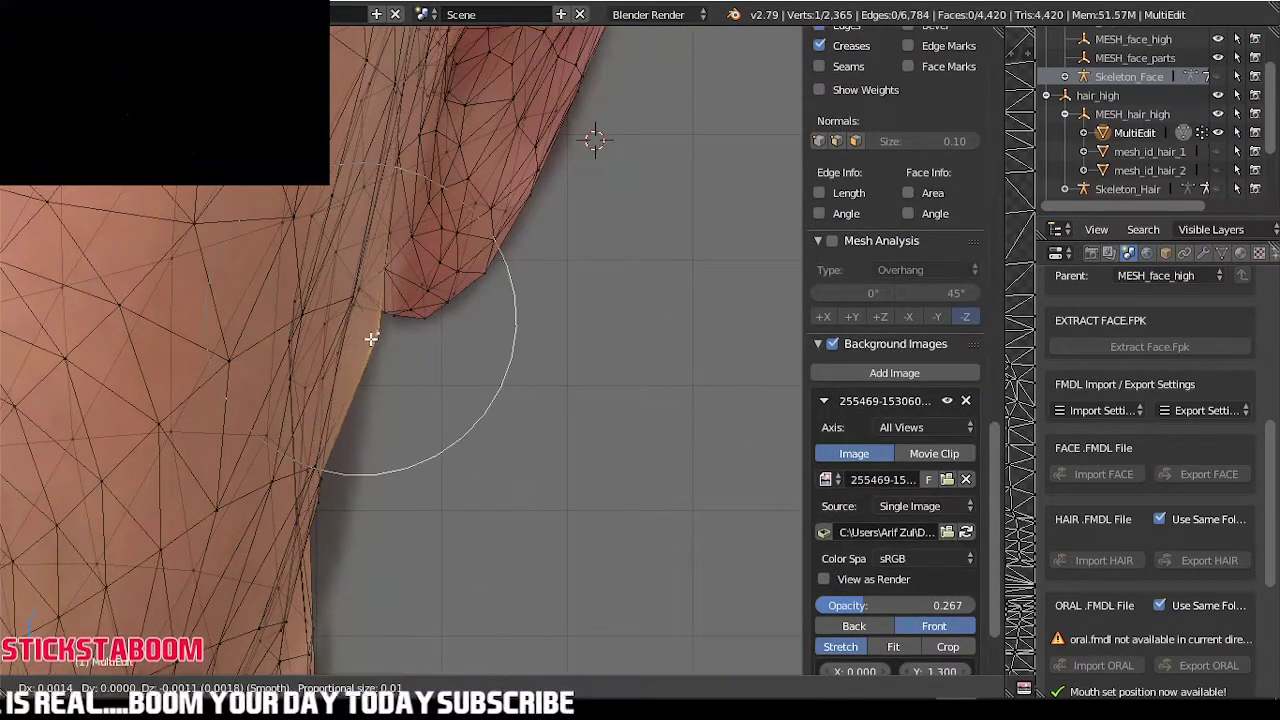
pyautogui.click(354, 423)
pyautogui.press('g')
pyautogui.click(343, 500)
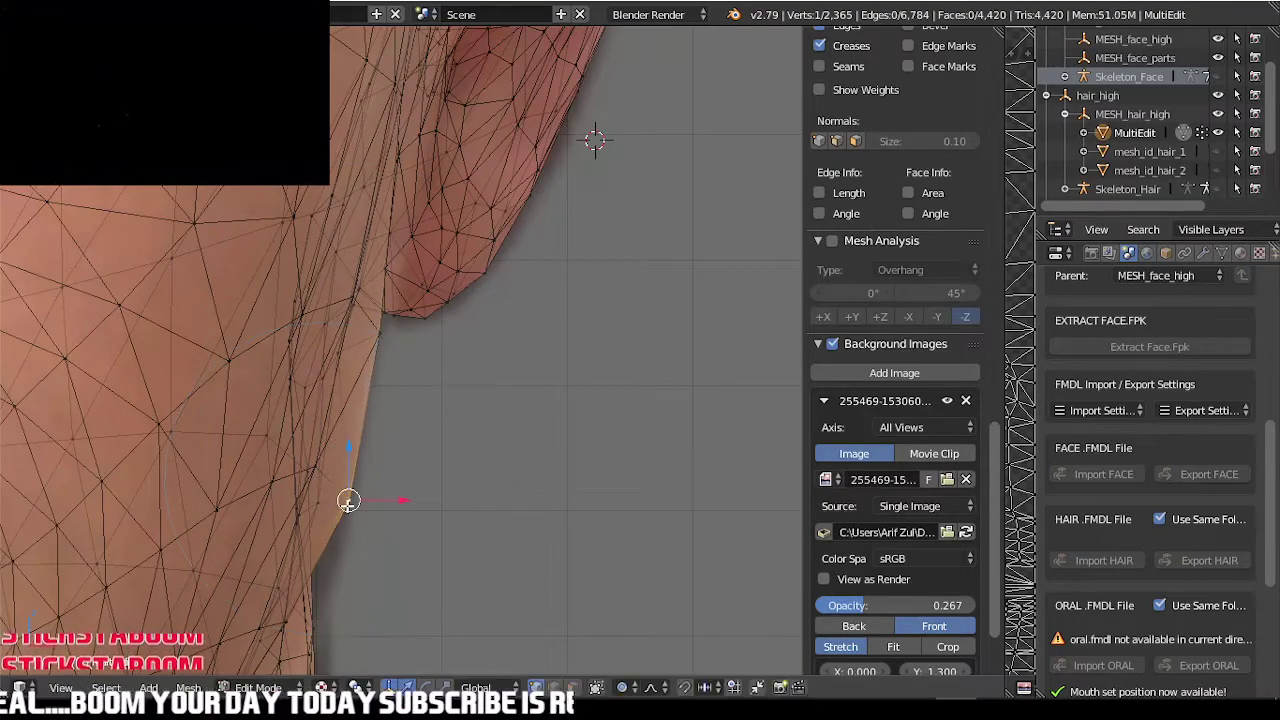
# - Push the neck edge below the jaw on the viewer's right outward to the photo's neck outline with a proportional size of 0.02
pyautogui.scroll(-3, 343, 537)
pyautogui.scroll(3, 323, 532)
pyautogui.scroll(-8, 323, 532)
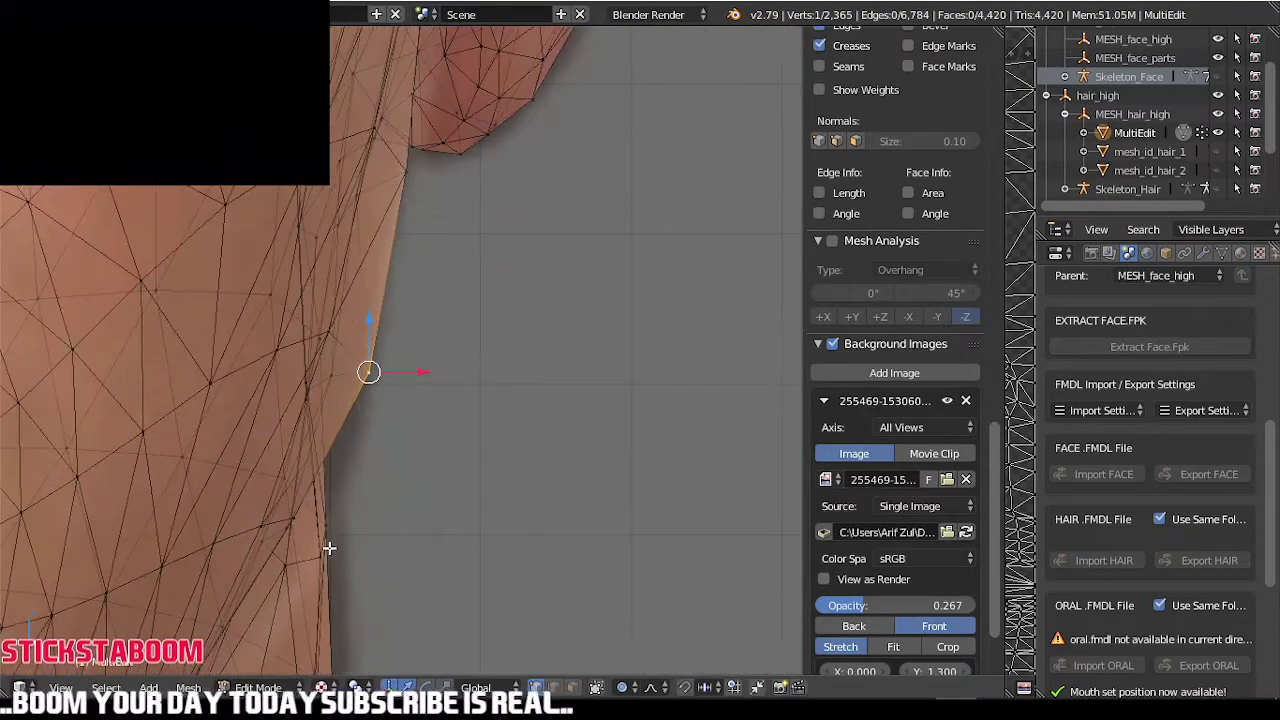
pyautogui.scroll(8, 323, 530)
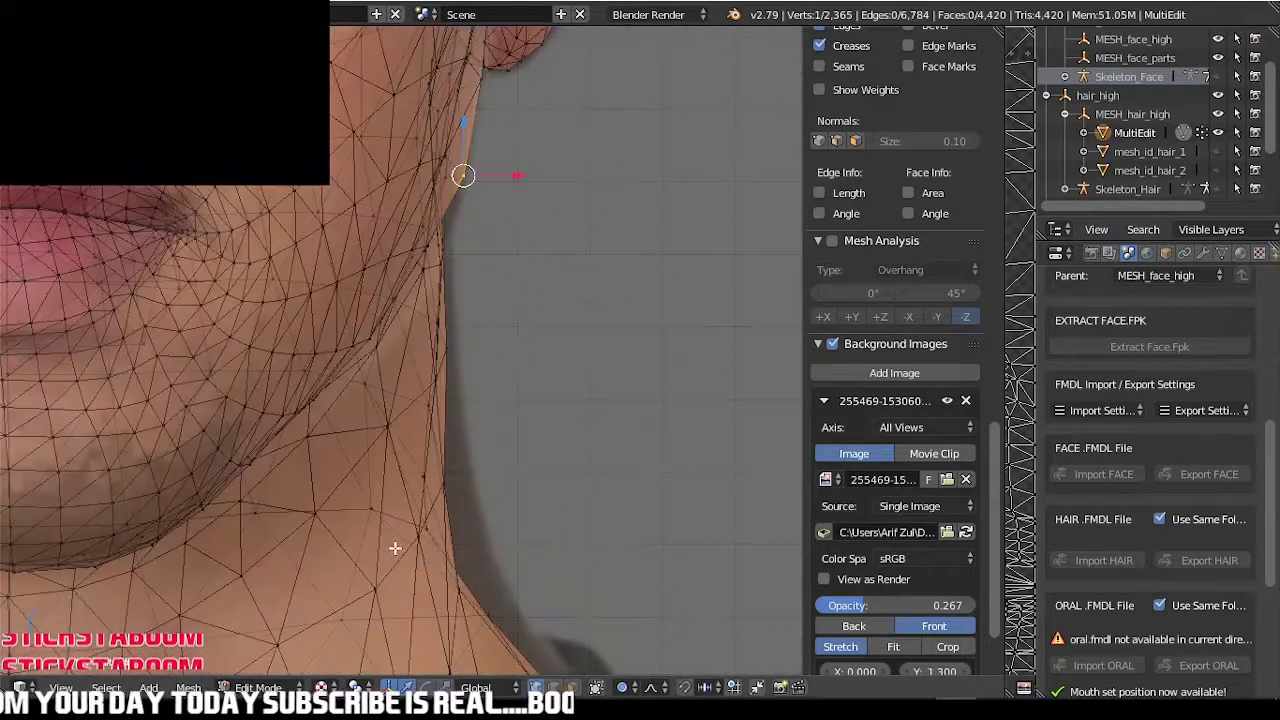
pyautogui.press('g')
pyautogui.scroll(-3, 444, 481)
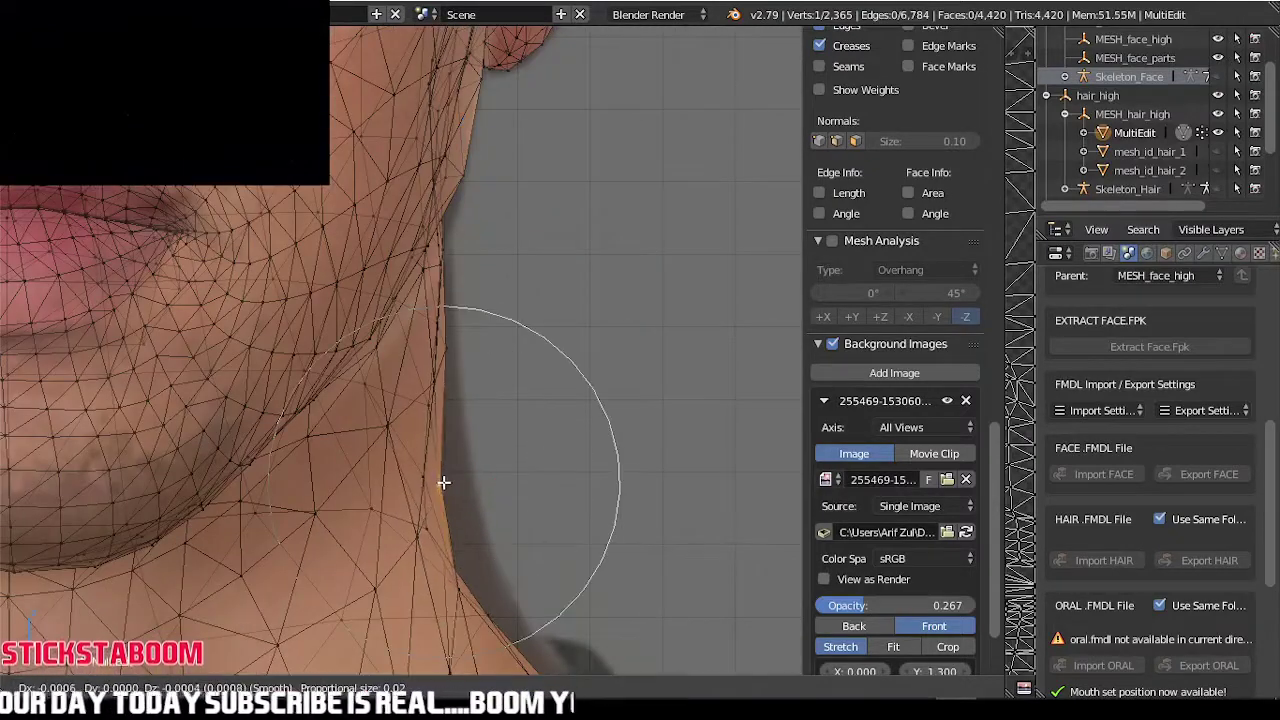
pyautogui.click(471, 486)
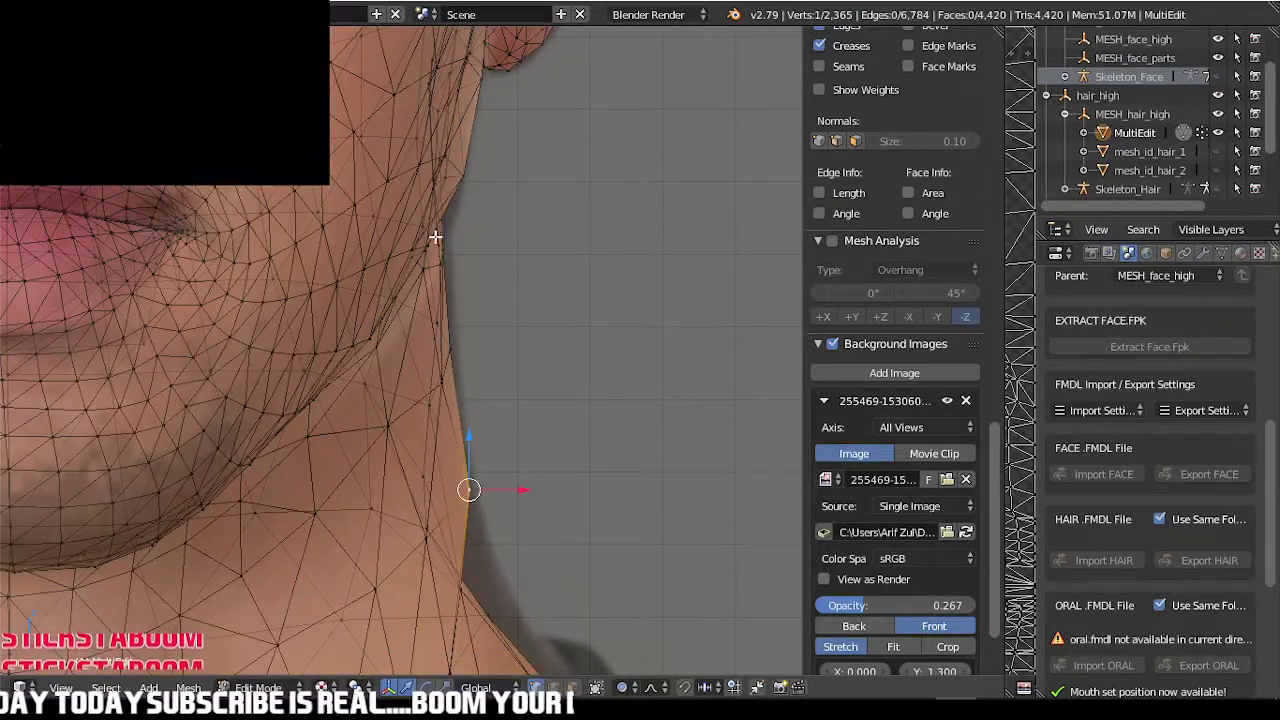
# - Move the neck edge just under the jaw corner on the viewer's right outward and nudge the mid-neck edge to the photo
pyautogui.rightClick(452, 264)
pyautogui.press('g')
pyautogui.press('Escape')
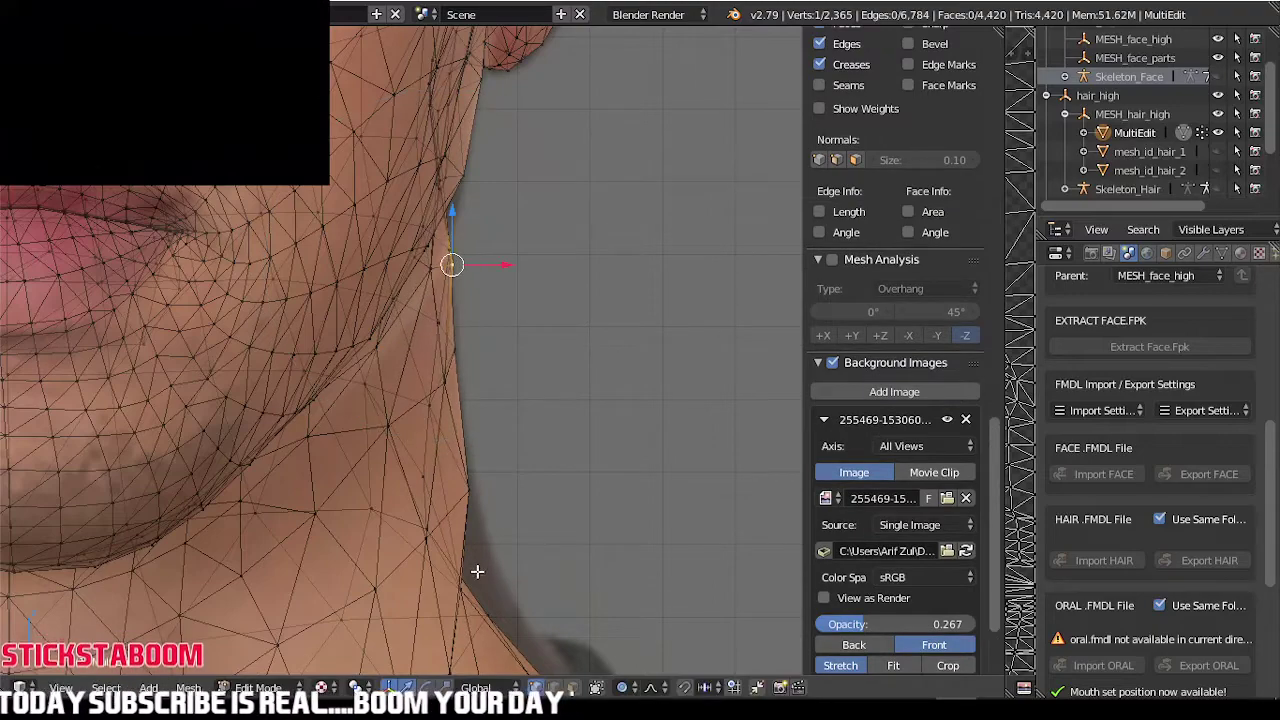
pyautogui.rightClick(471, 492)
pyautogui.press('g')
pyautogui.click(477, 498)
pyautogui.scroll(-5, 464, 581)
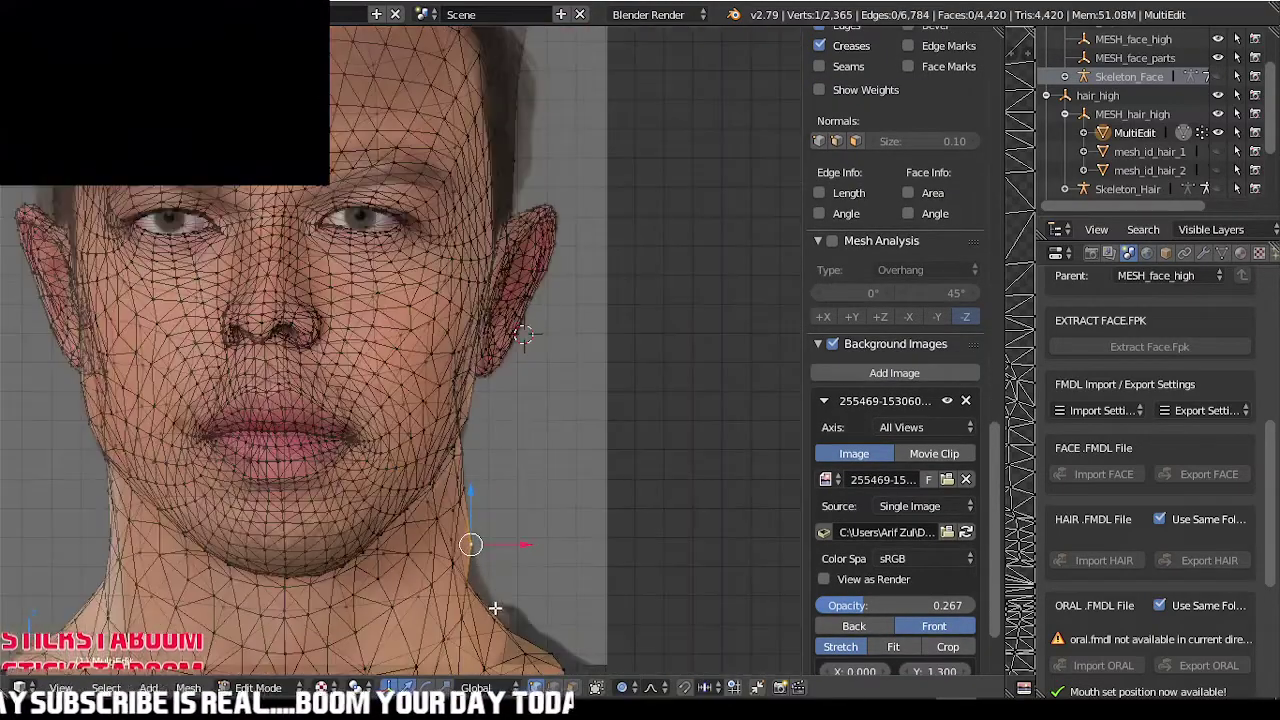
# - Fit the neck-to-shoulder bend on the viewer's right with a proportional size of 0.04 and the neck edge above it with 0.02
pyautogui.scroll(-7, 495, 608)
pyautogui.scroll(11, 494, 580)
pyautogui.press('g')
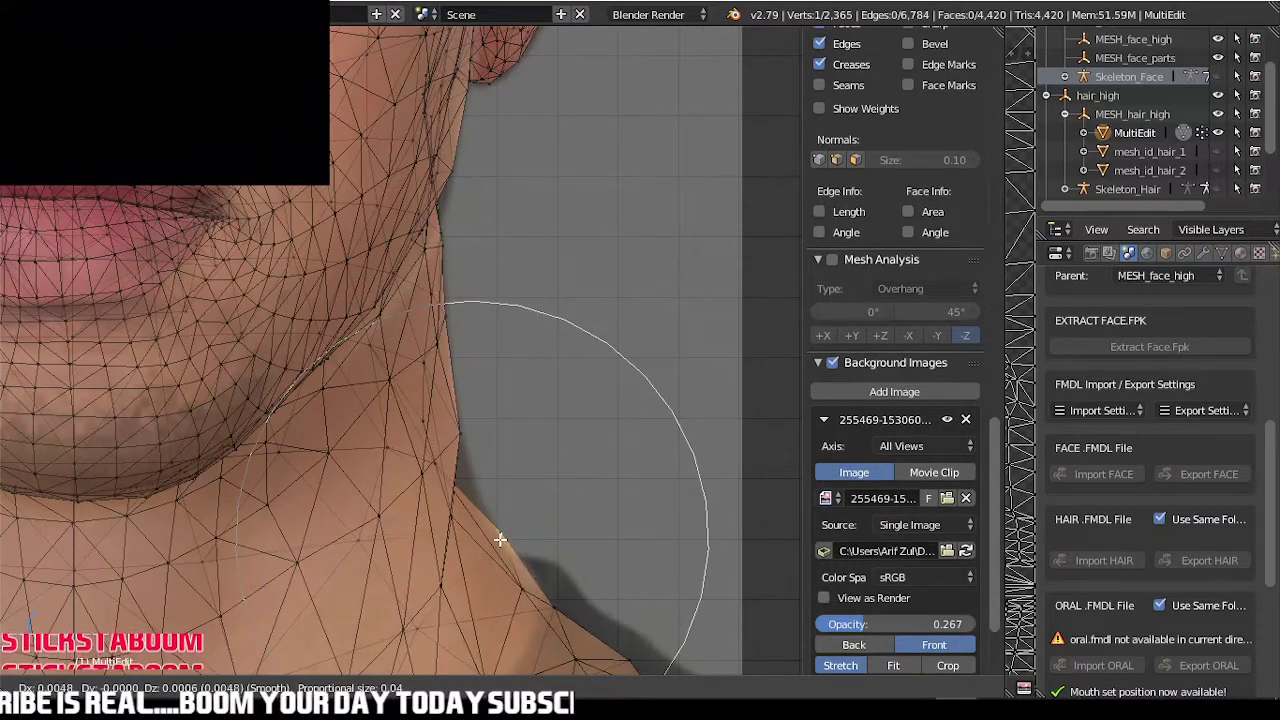
pyautogui.click(499, 537)
pyautogui.press('g')
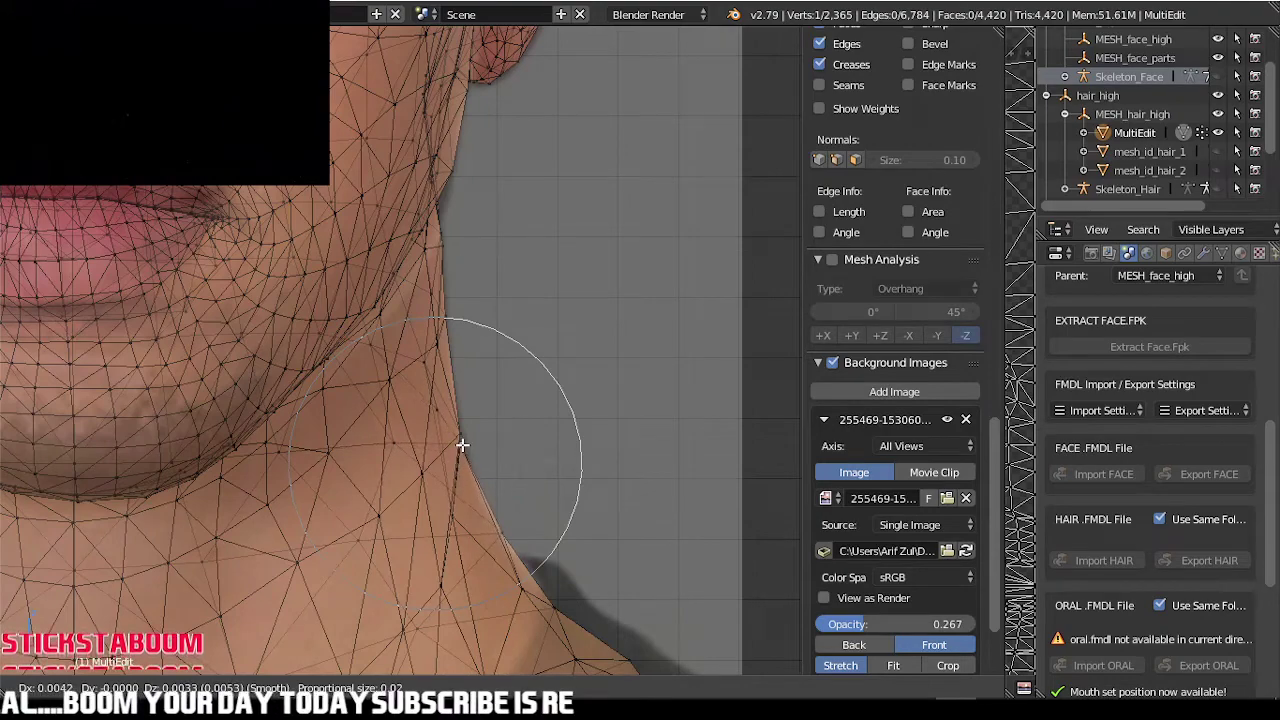
pyautogui.click(462, 444)
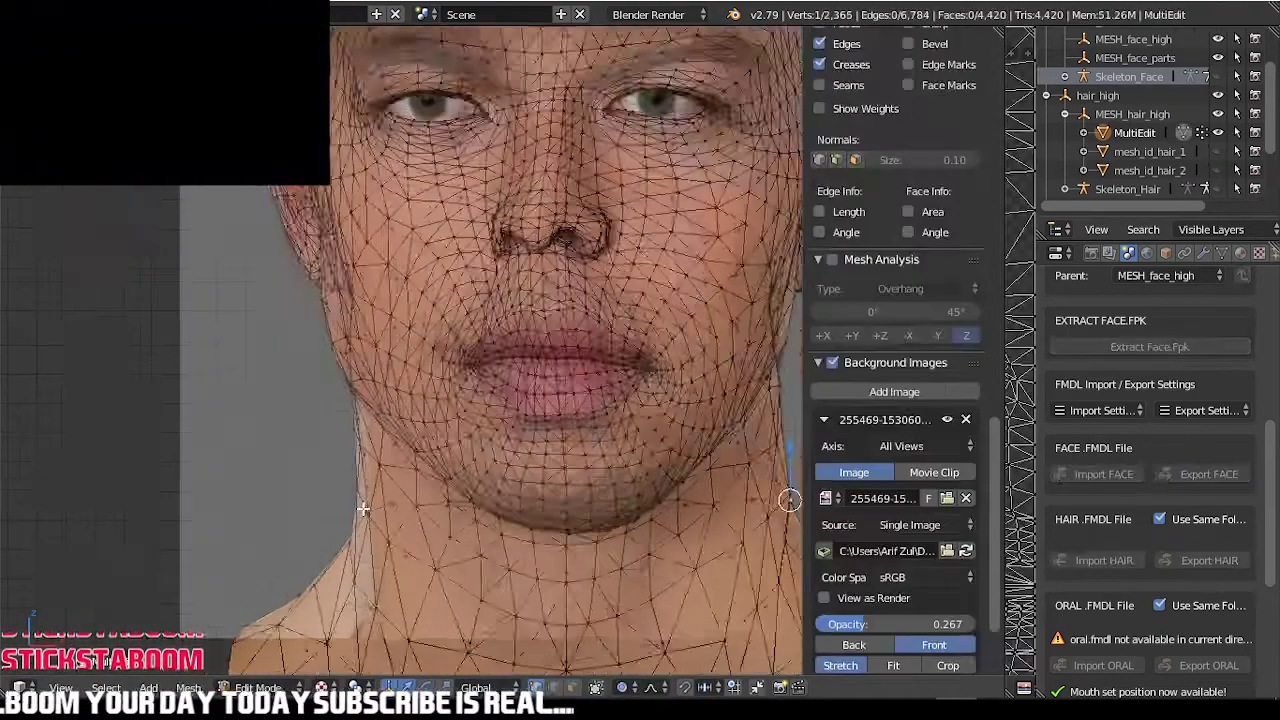
# - Pull the upper and middle neck edge on the viewer's left inward to the photo's neck outline
pyautogui.scroll(2, 362, 508)
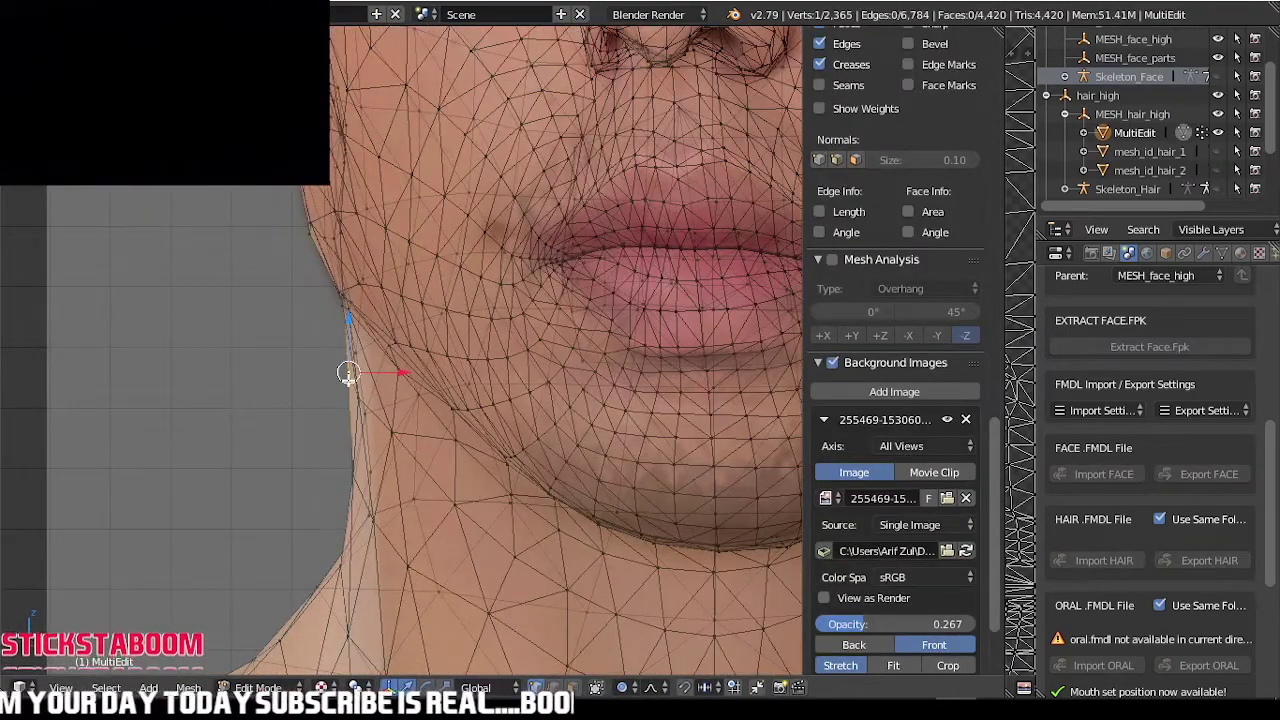
pyautogui.press('g')
pyautogui.click(374, 378)
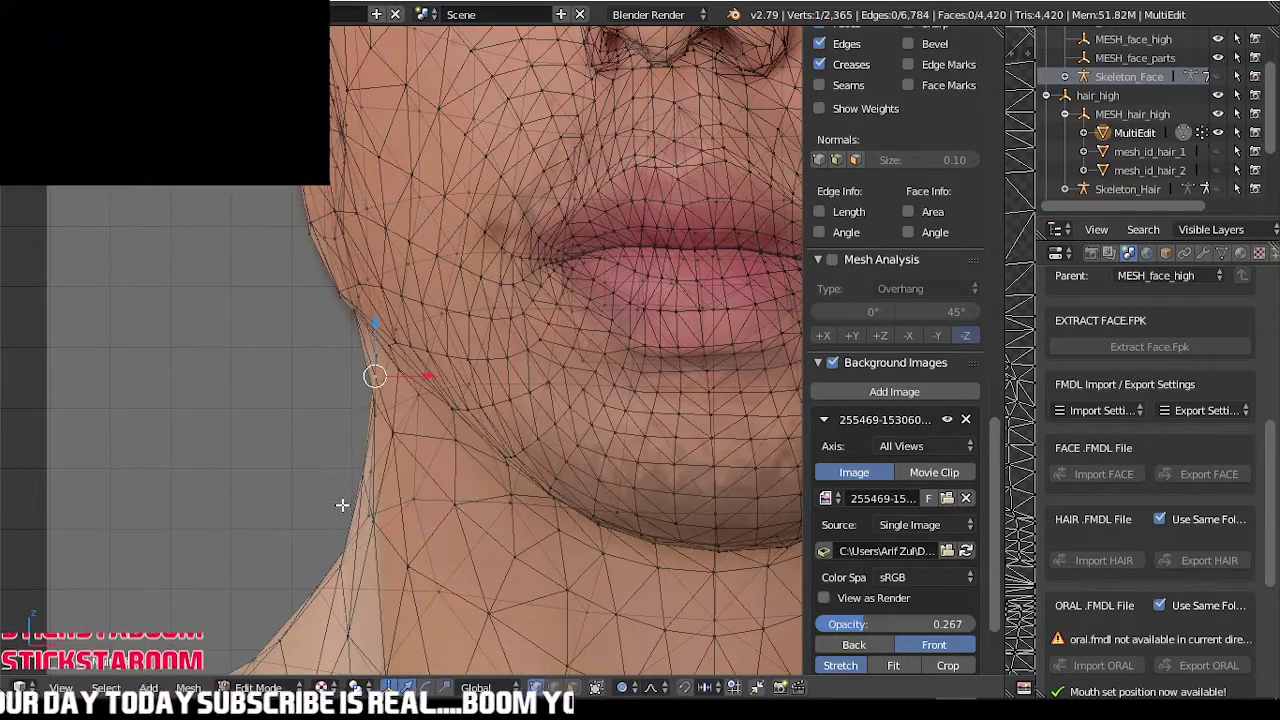
pyautogui.press('g')
pyautogui.scroll(-3, 355, 492)
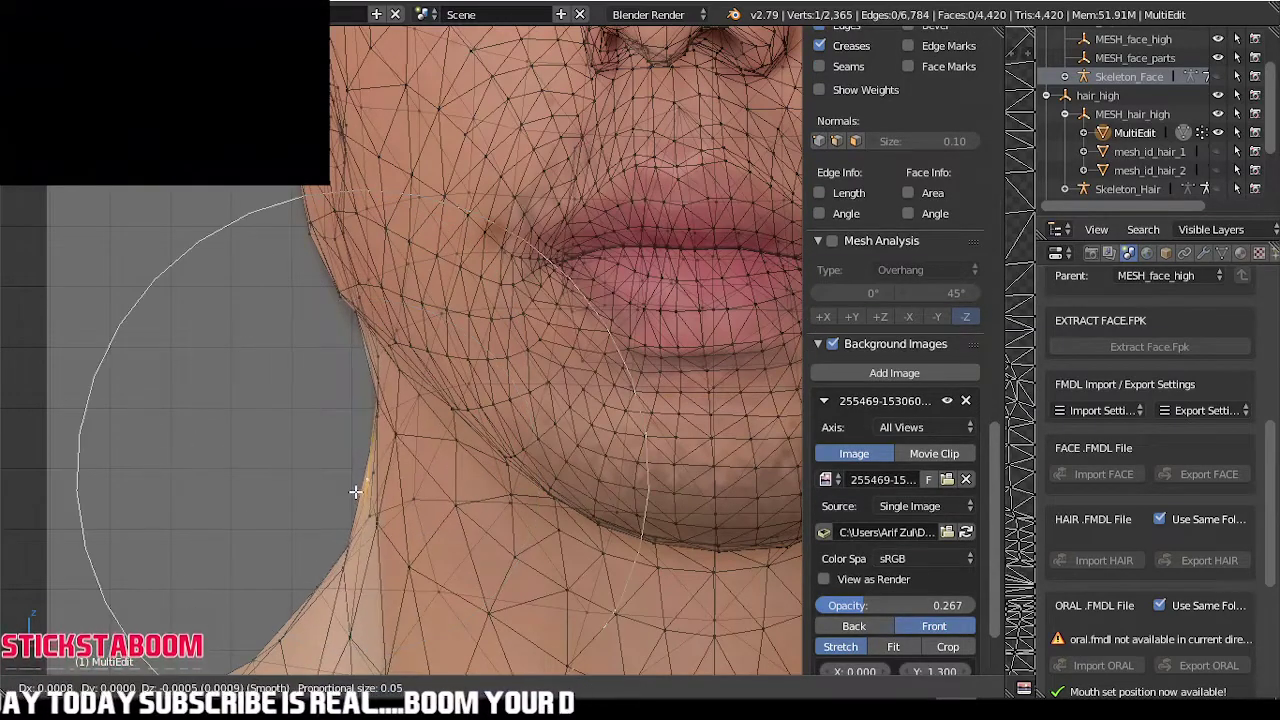
pyautogui.click(351, 567)
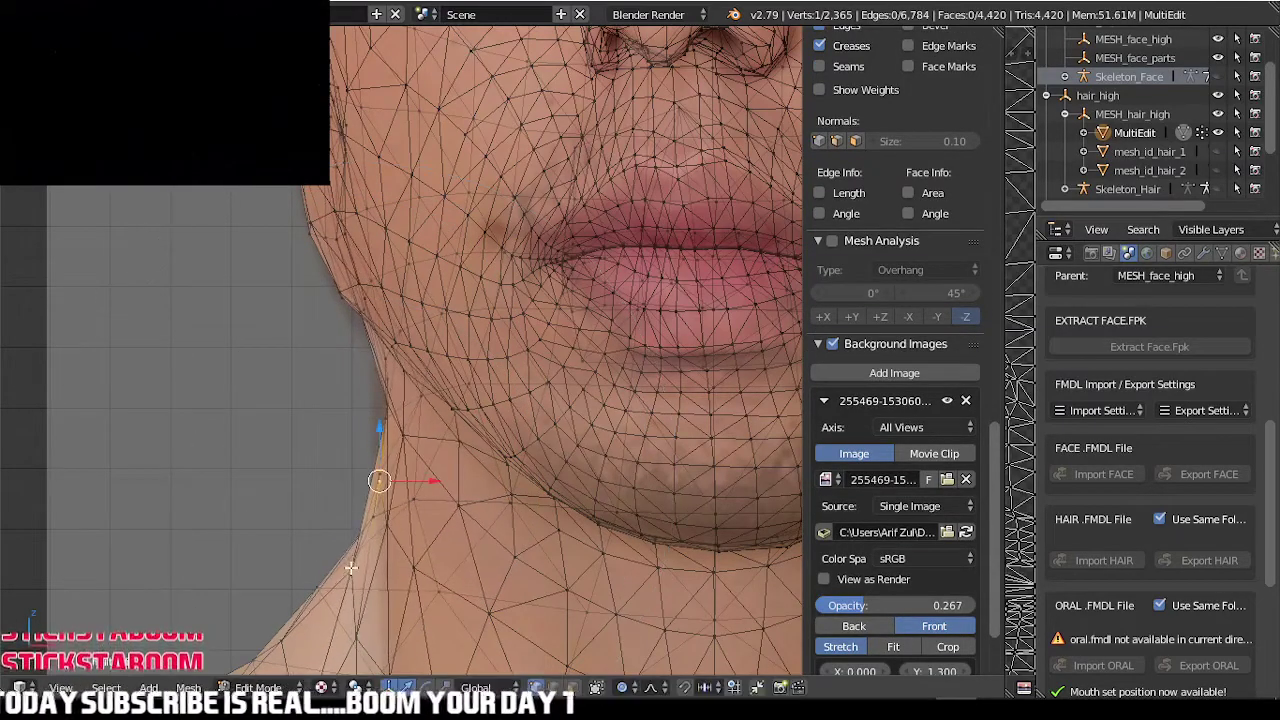
# - Move the lower neck edge above the shoulder on the viewer's left inward to the photo, finishing with a proportional size of 0.02
pyautogui.scroll(3, 356, 533)
pyautogui.press('g')
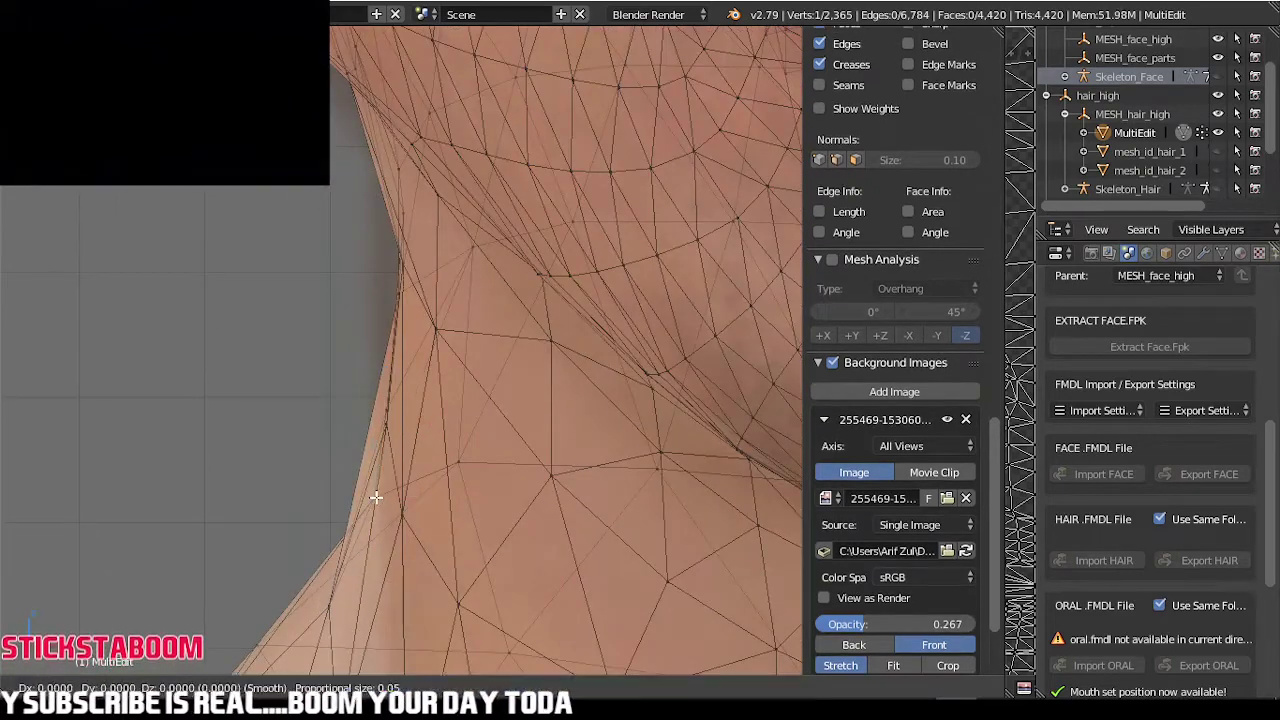
pyautogui.click(388, 506)
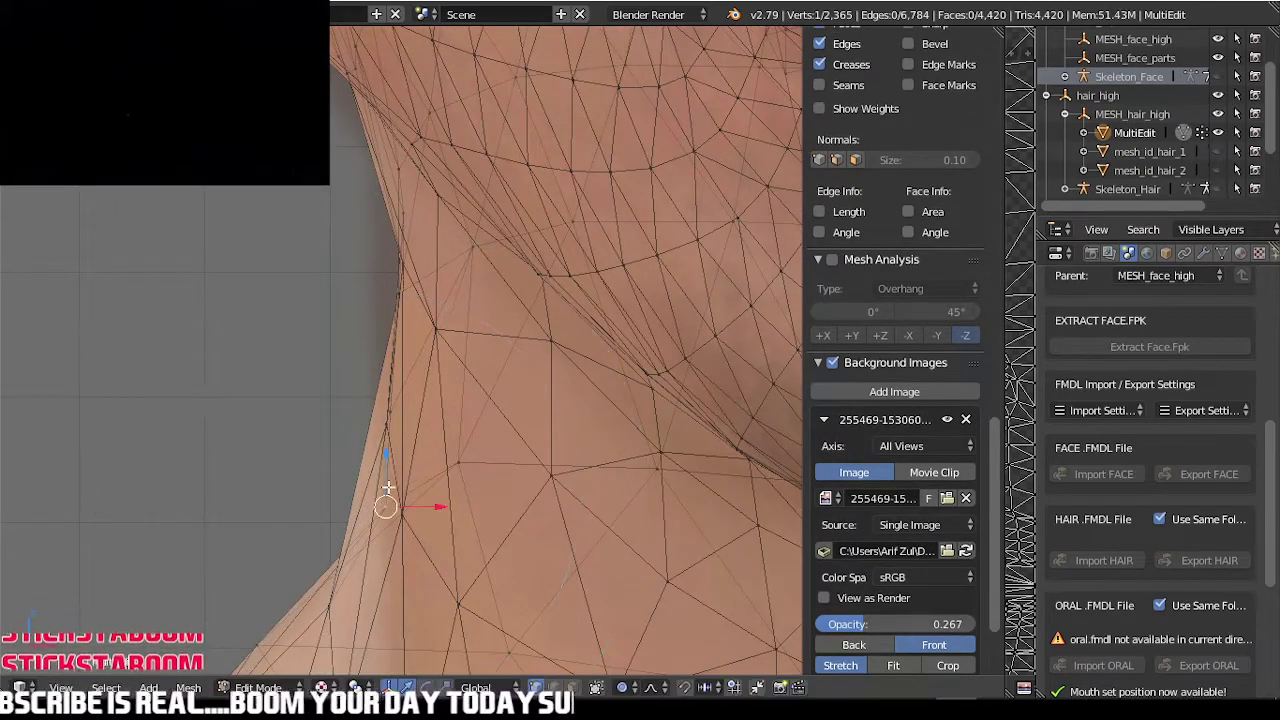
pyautogui.press('g')
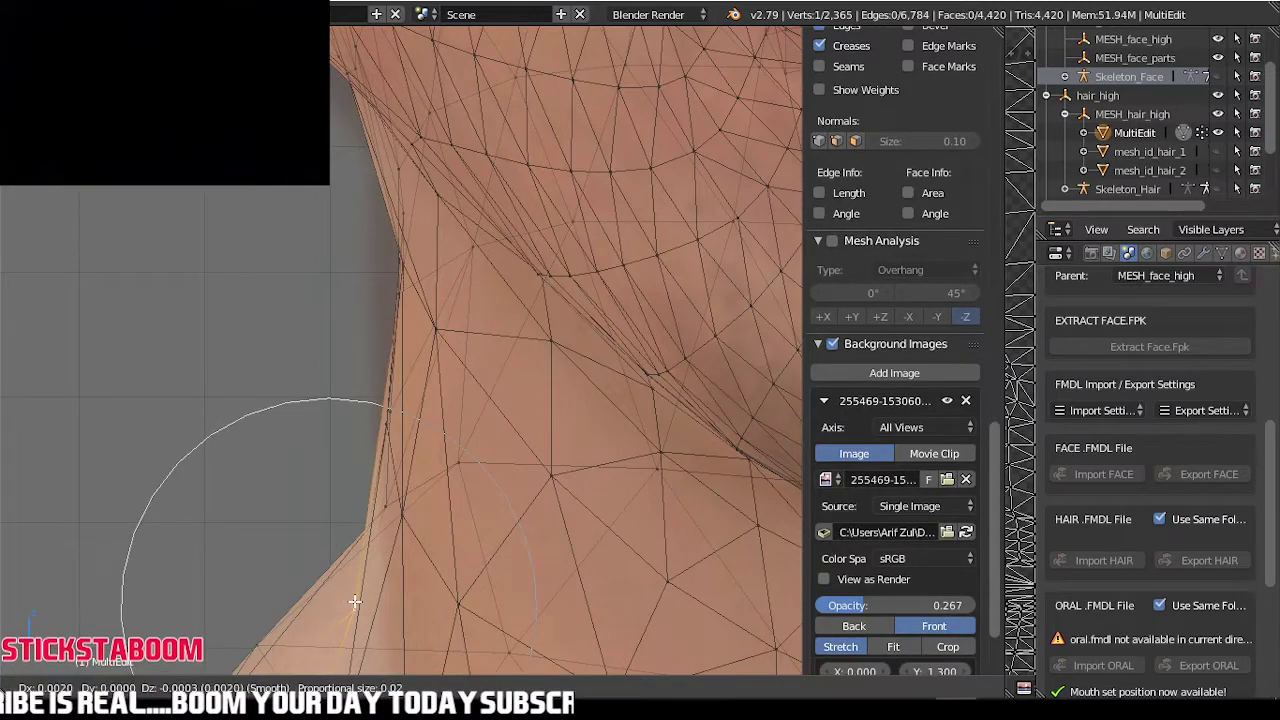
pyautogui.click(361, 581)
# - Move the neck edge just under the jaw on the viewer's left slightly back outward with a proportional size of 0.02
pyautogui.rightClick(400, 253)
pyautogui.press('g')
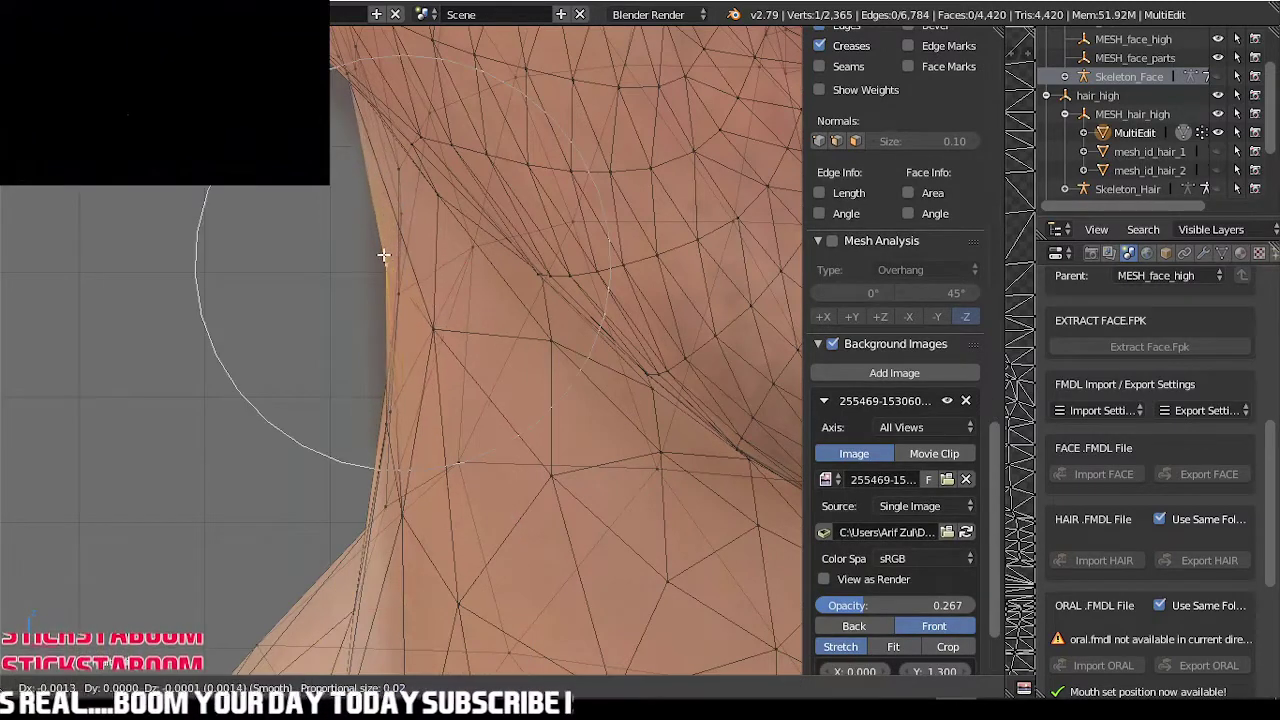
pyautogui.click(384, 264)
pyautogui.scroll(-5, 386, 260)
pyautogui.scroll(3, 372, 158)
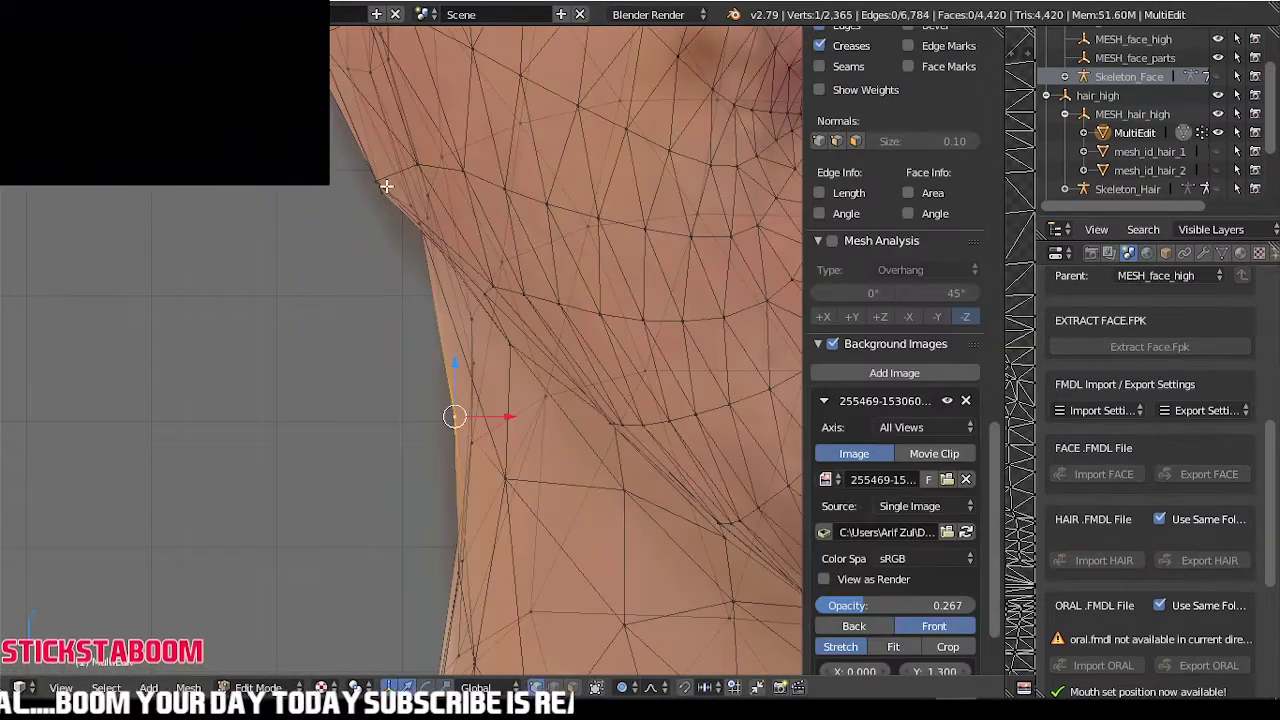
# - Fit the jaw corner and the jaw edge above it on the viewer's left to the photo, and check the whole head in Object Mode
pyautogui.rightClick(380, 185)
pyautogui.press('g')
pyautogui.click(371, 196)
pyautogui.rightClick(342, 88)
pyautogui.press('g')
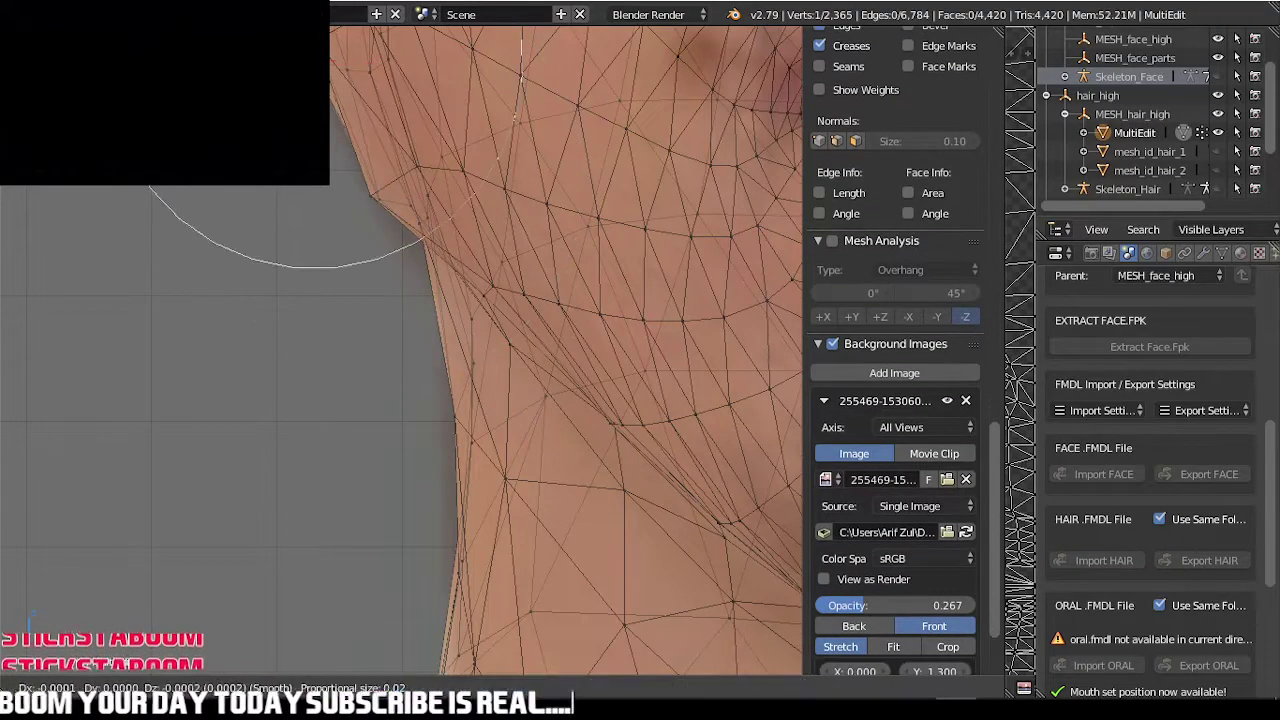
pyautogui.click(334, 76)
pyautogui.press('Tab')
pyautogui.scroll(-15, 395, 103)
pyautogui.scroll(8, 542, 241)
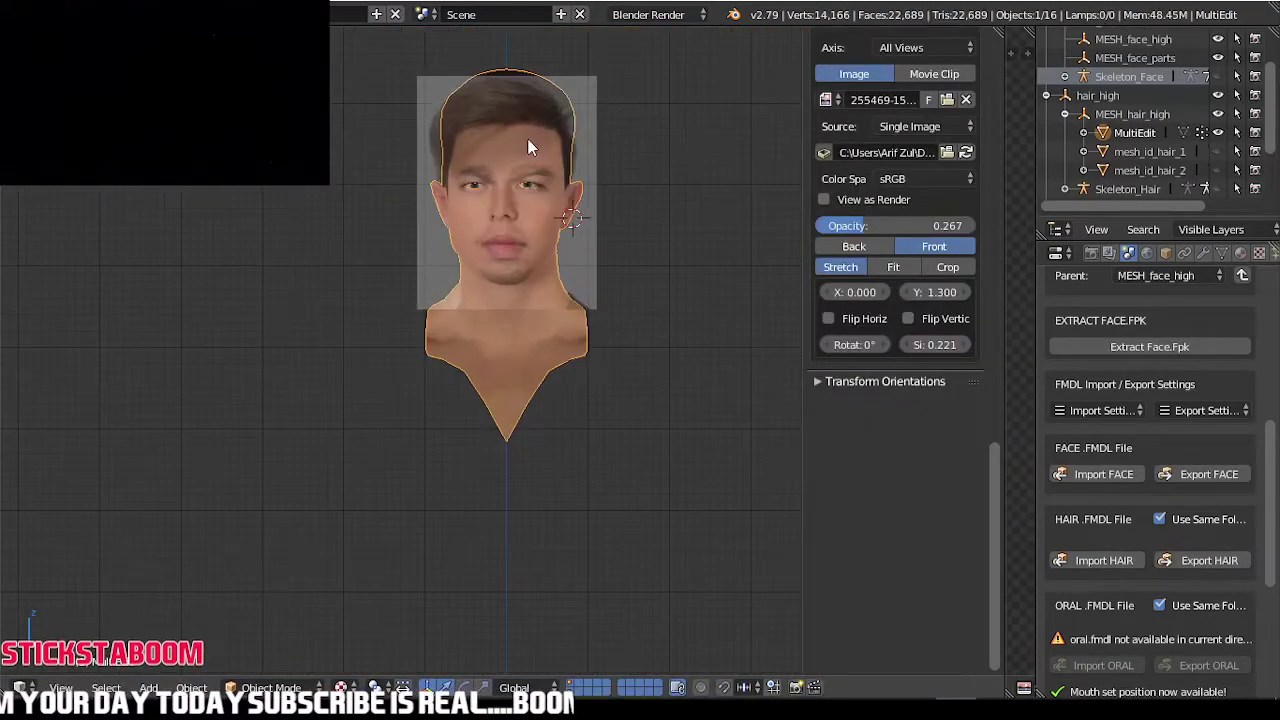
# - Refine the jaw corner and lower cheek edge on the viewer's left inward to the photo's outline and recheck the face in Object Mode
pyautogui.press('Tab')
pyautogui.scroll(3, 362, 349)
pyautogui.rightClick(362, 349)
pyautogui.press('g')
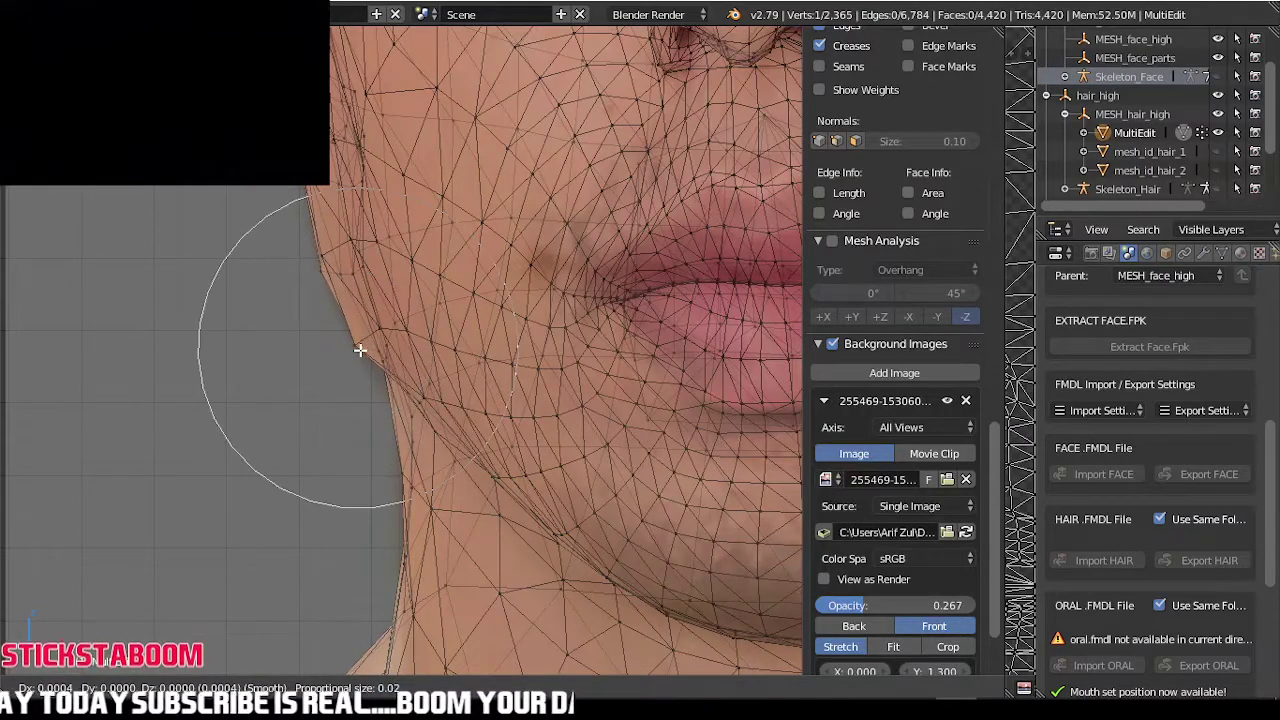
pyautogui.click(369, 350)
pyautogui.rightClick(324, 261)
pyautogui.press('g')
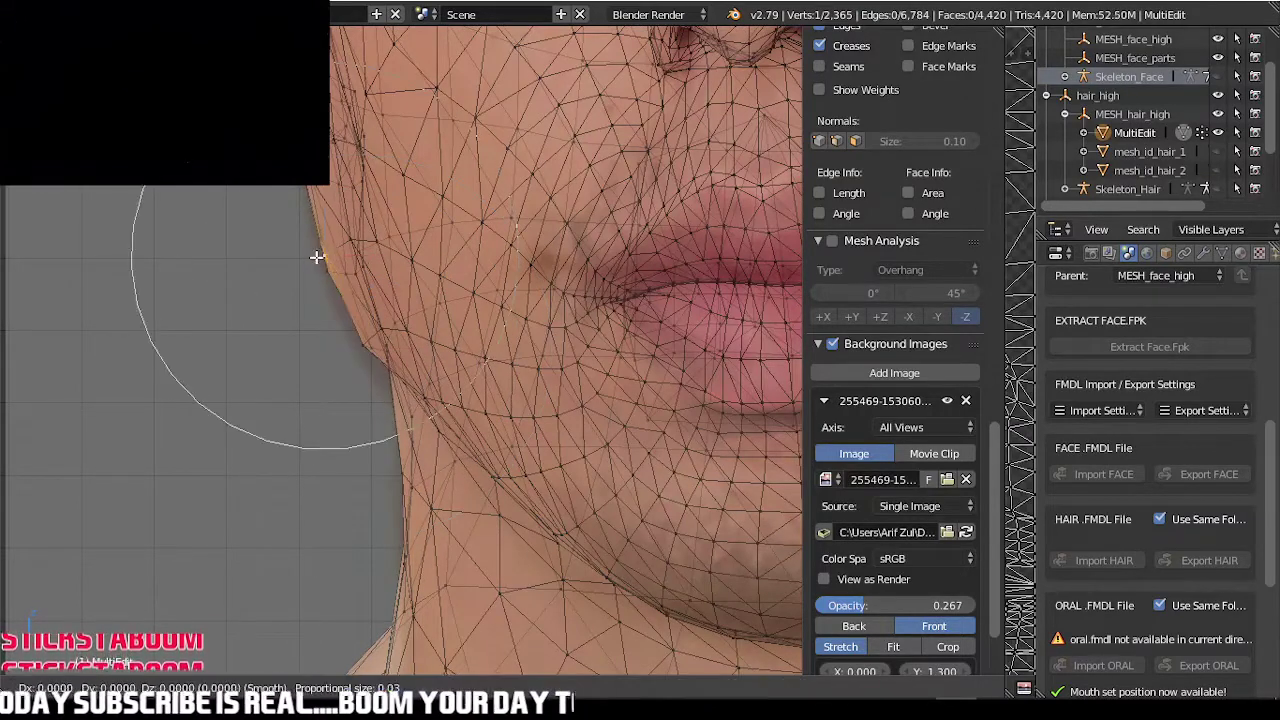
pyautogui.click(322, 257)
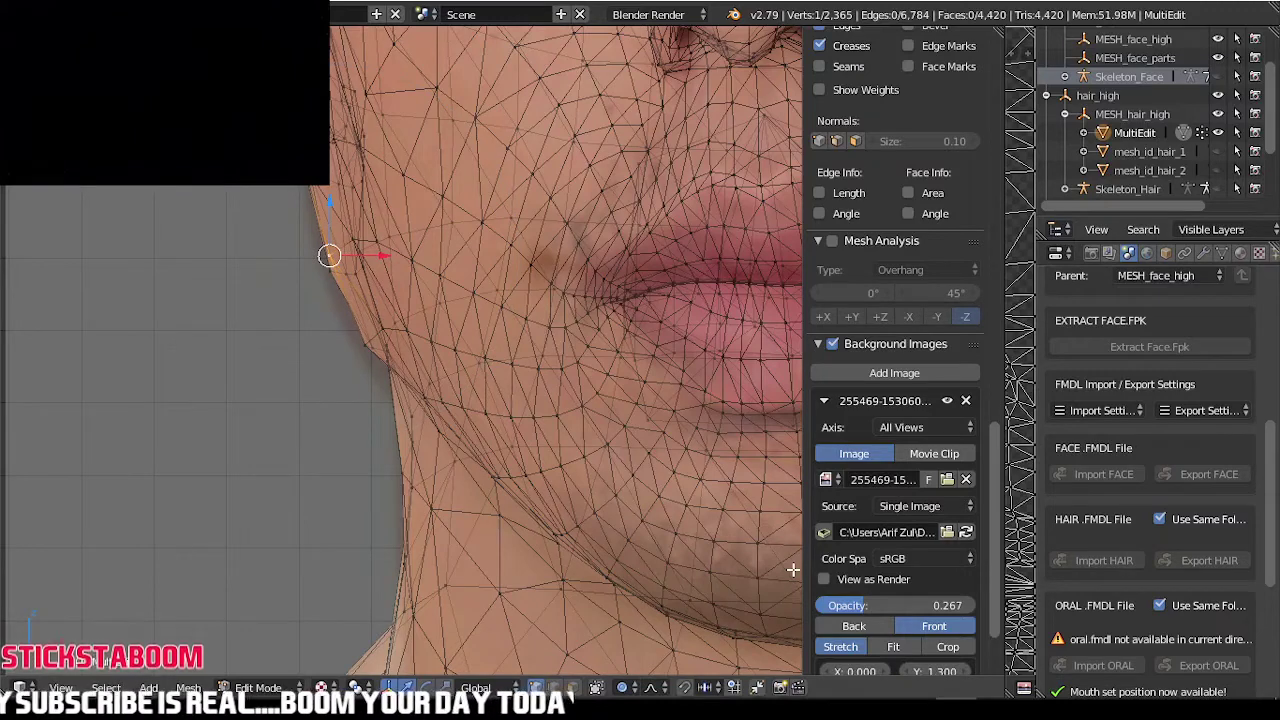
pyautogui.press('Tab')
pyautogui.scroll(-3, 489, 415)
pyautogui.press('Tab')
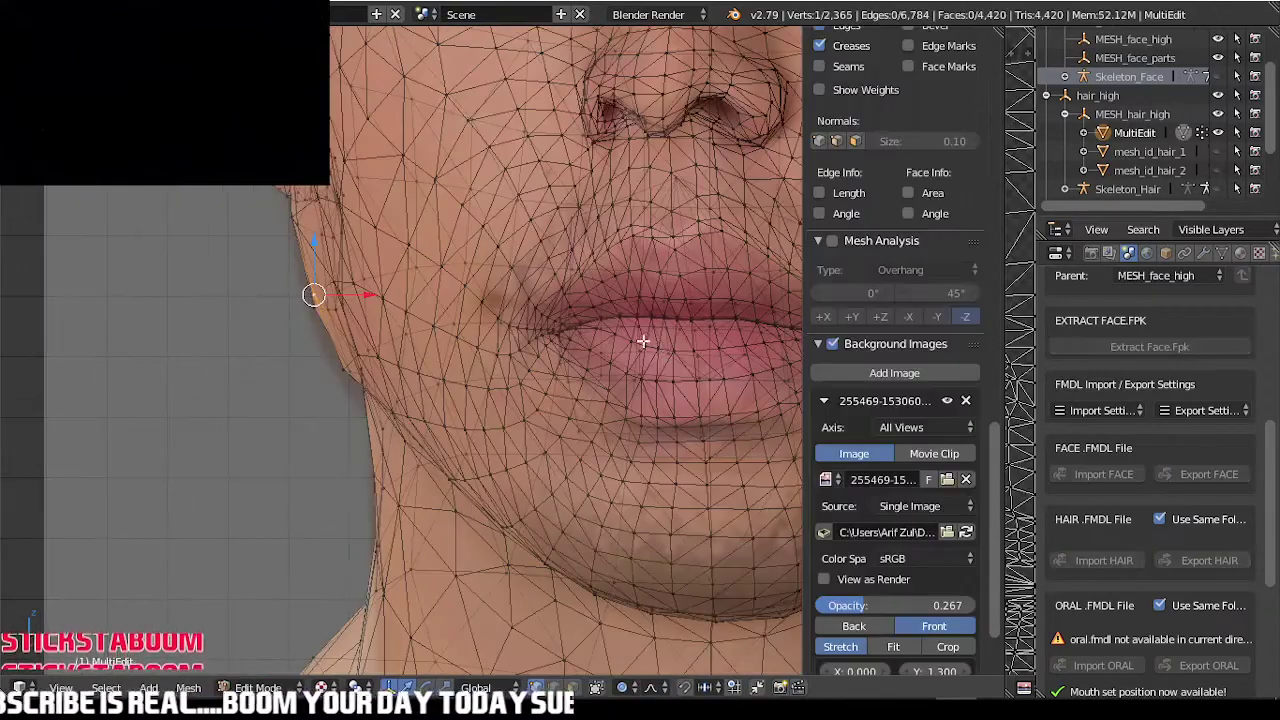
# - Move the mouth corner on the viewer's left up and outward to the photo's mouth corner
pyautogui.scroll(2, 506, 346)
pyautogui.rightClick(536, 327)
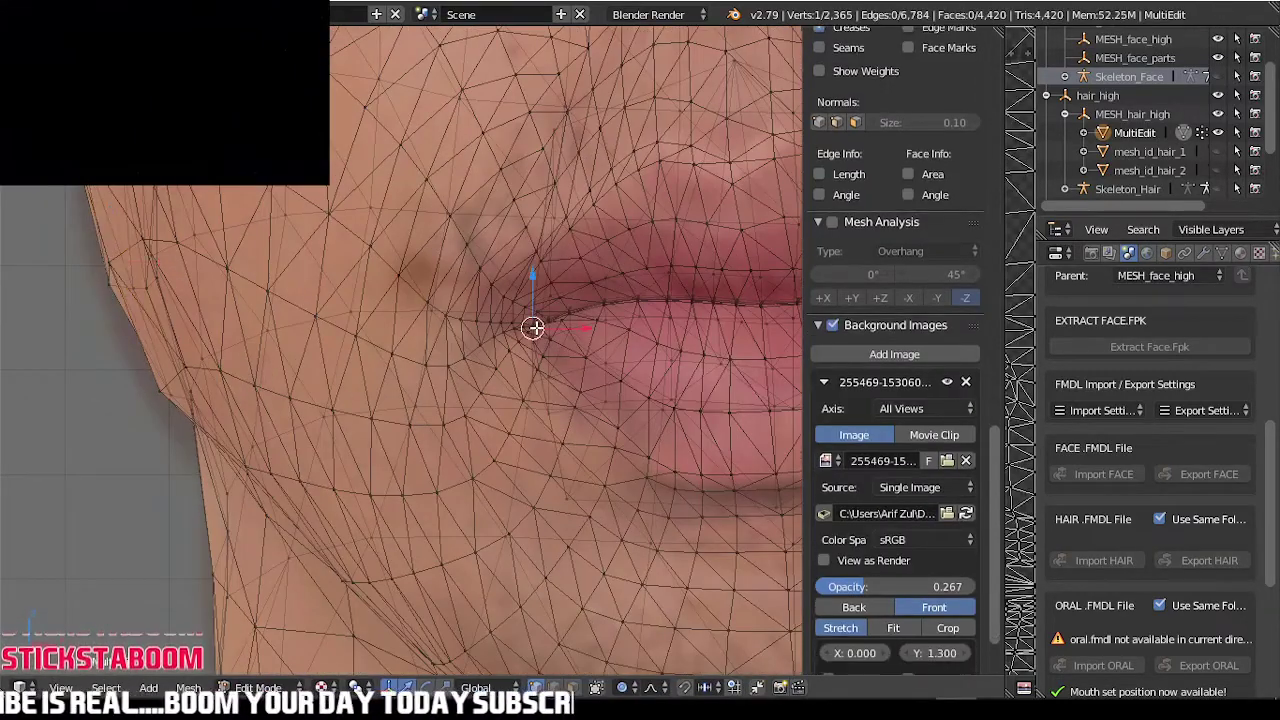
pyautogui.press('g')
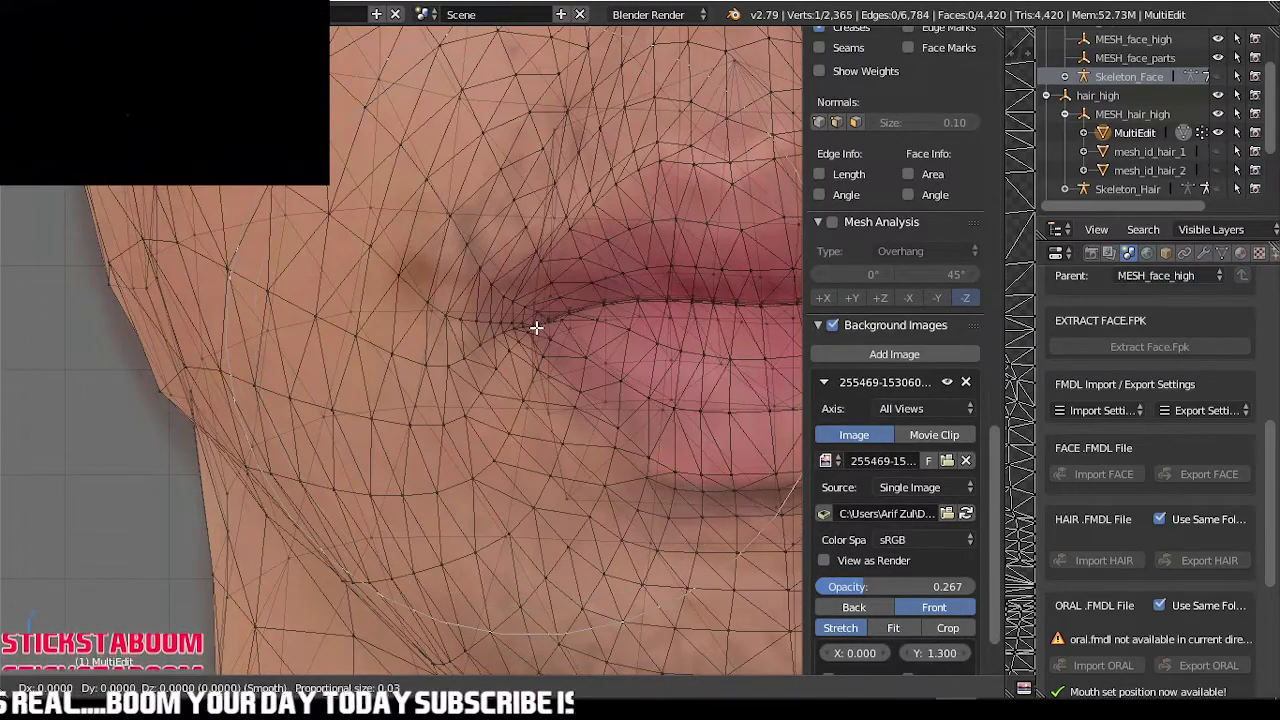
pyautogui.click(490, 293)
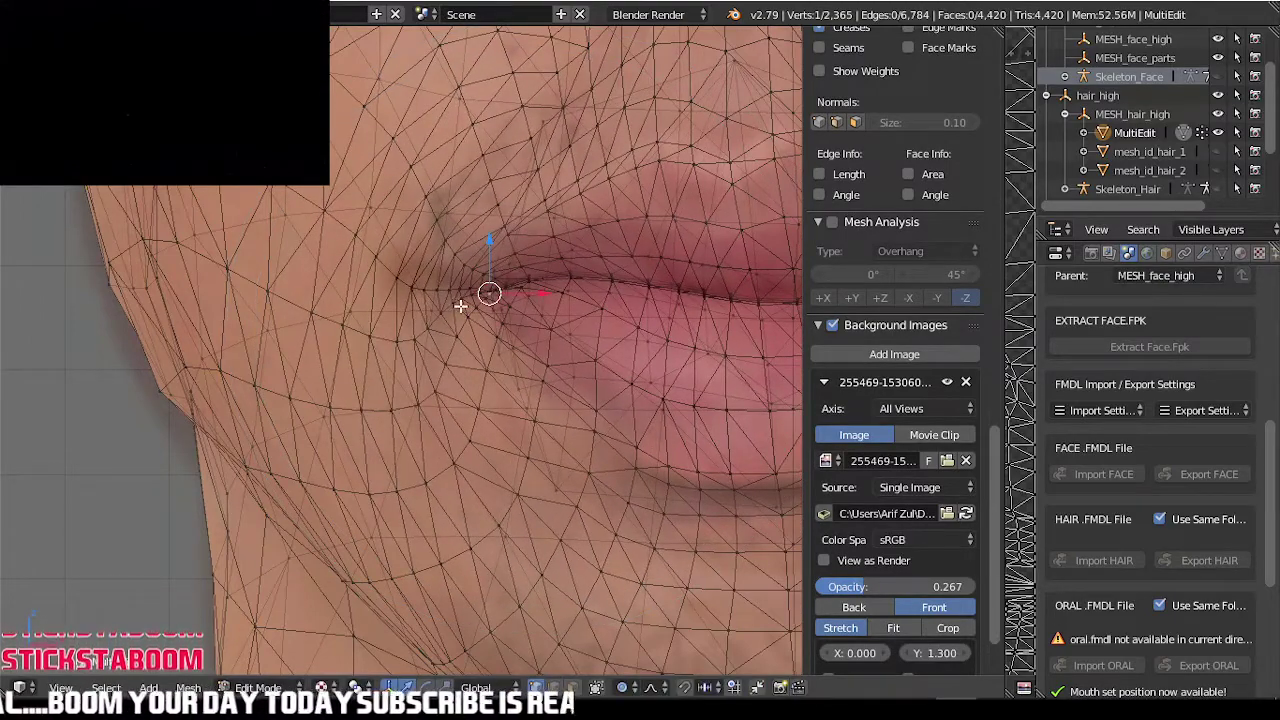
# - Raise the mouth corner on the viewer's right and shift it slightly inward to match the photo
pyautogui.scroll(-5, 447, 316)
pyautogui.scroll(5, 709, 294)
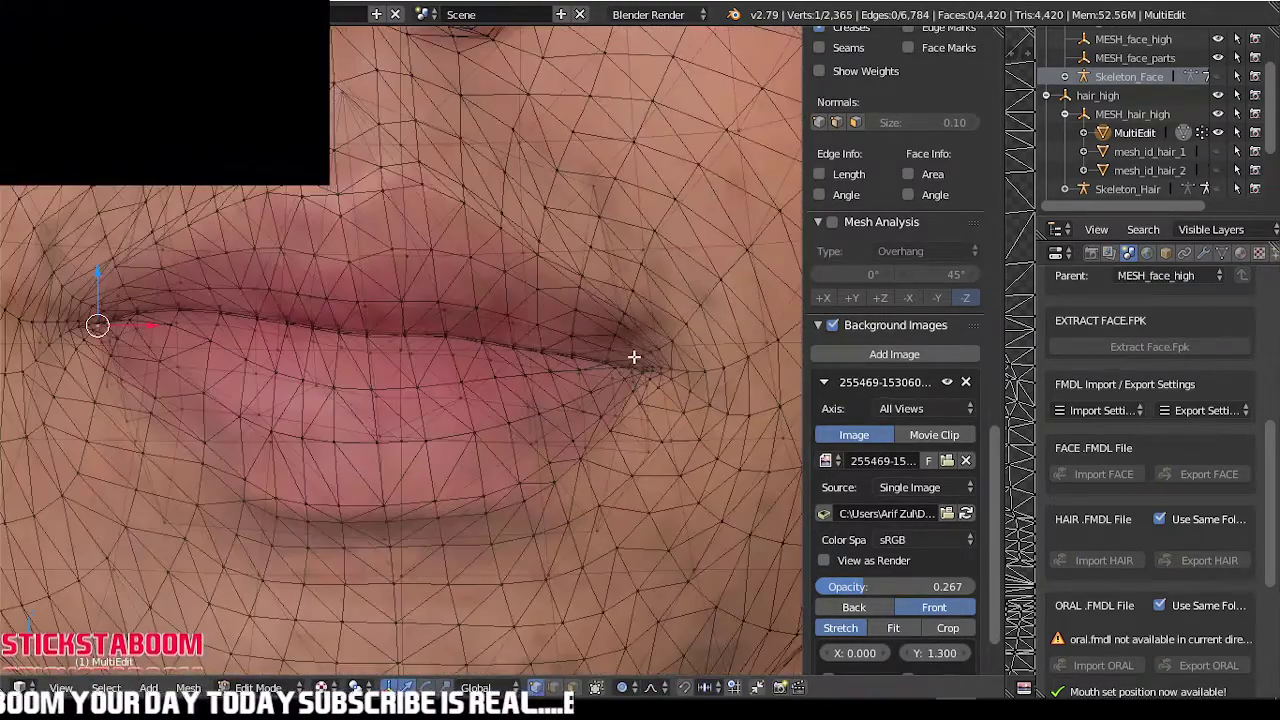
pyautogui.rightClick(634, 357)
pyautogui.press('g')
pyautogui.click(620, 330)
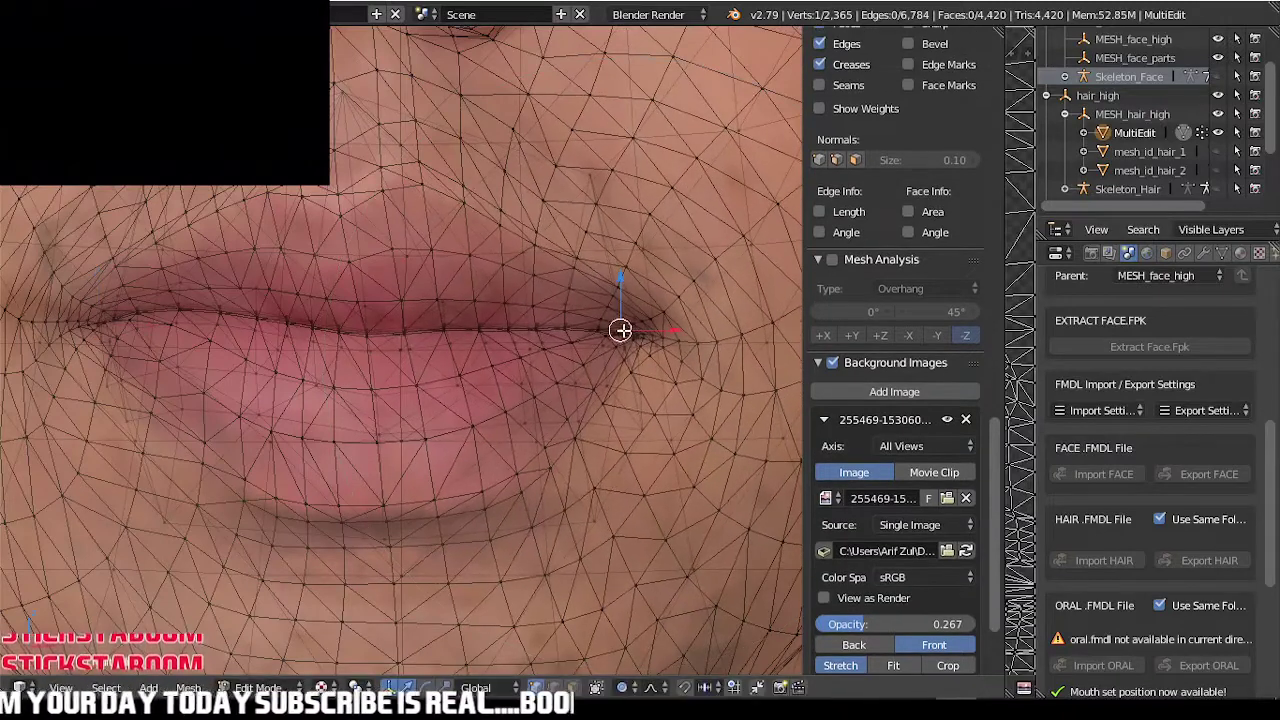
# - Move the viewer's-left mouth corner further up and outward with a proportional size of 0.02, and raise the opposite corner slightly
pyautogui.rightClick(90, 325)
pyautogui.press('g')
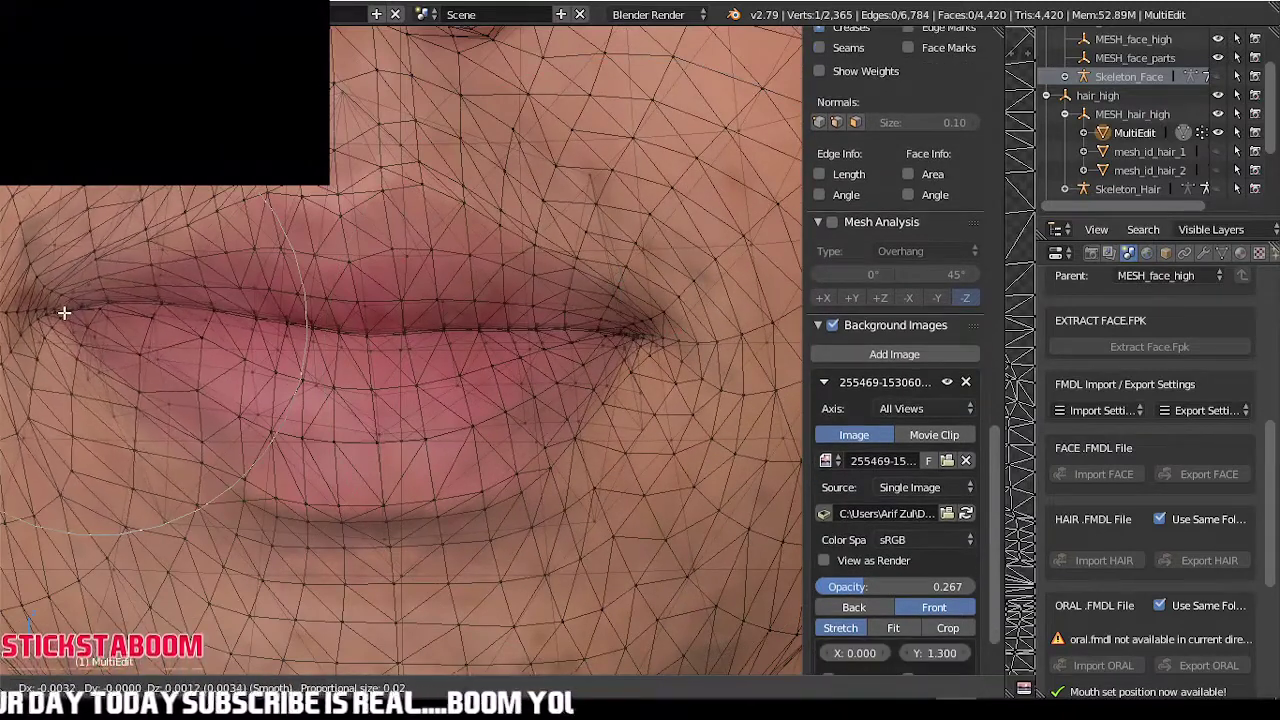
pyautogui.click(63, 313)
pyautogui.moveTo(628, 335); pyautogui.dragTo(627, 324)
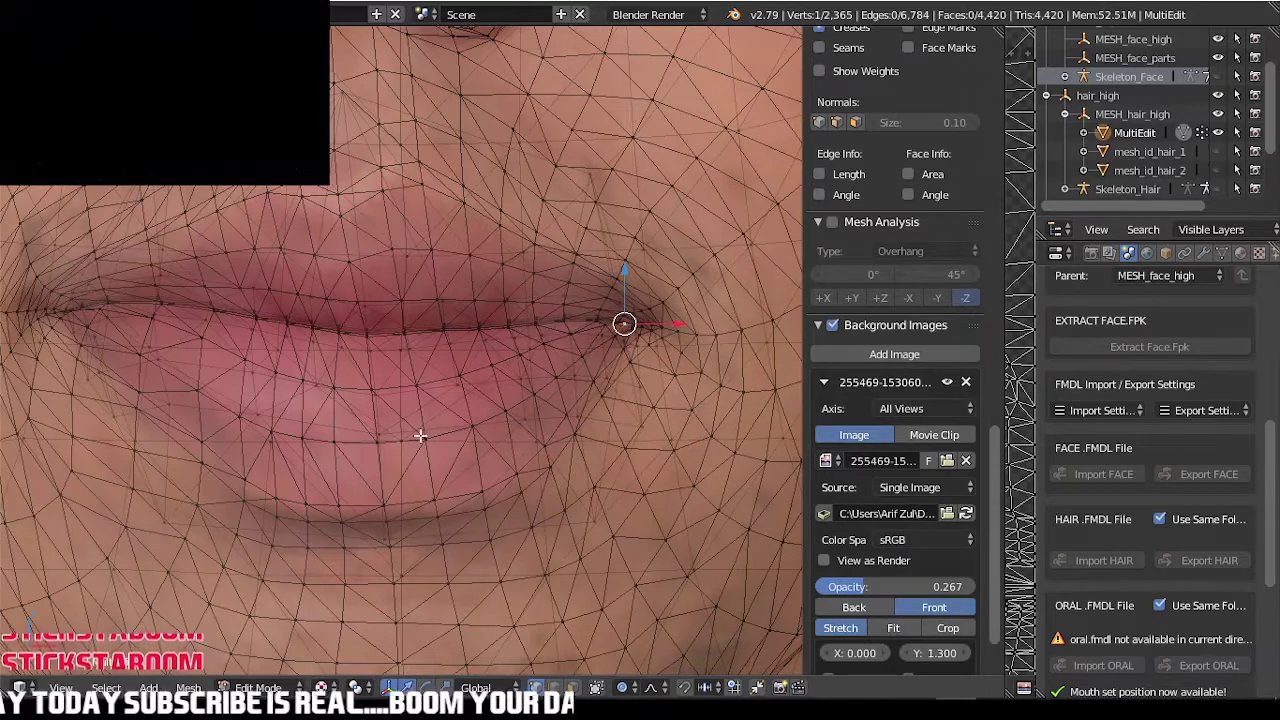
# - Raise the middle and the viewer's-left part of the lower lip's bottom edge to the photo with a proportional size of 0.02
pyautogui.press('g')
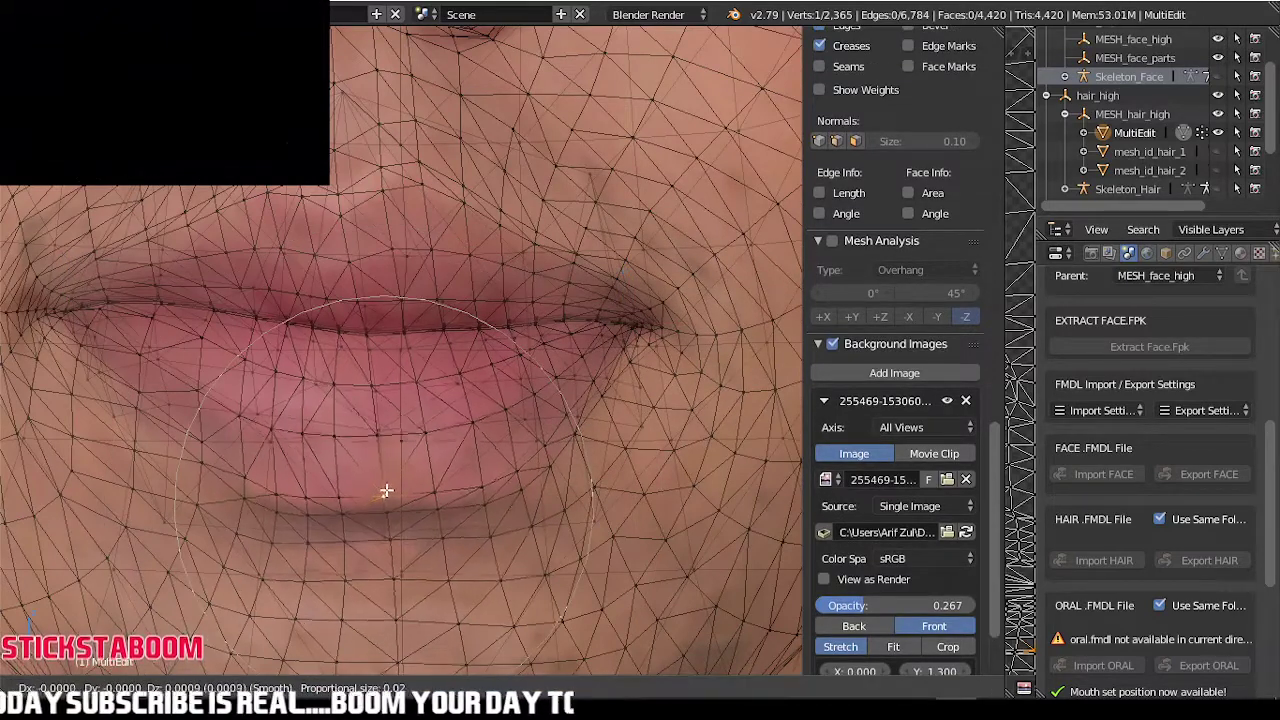
pyautogui.click(366, 470)
pyautogui.rightClick(238, 476)
pyautogui.moveTo(238, 476); pyautogui.dragTo(224, 442)
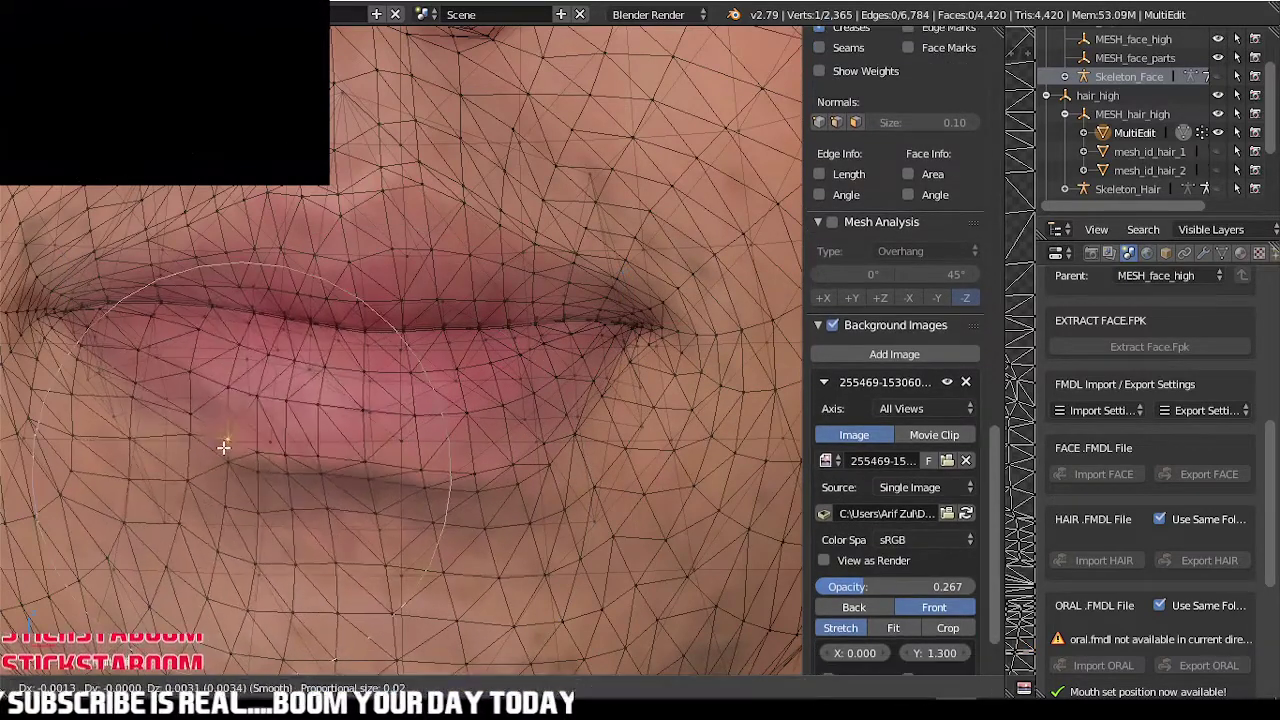
# - Return to Object Mode and set the background photo's opacity to 0.555
pyautogui.press('Tab')
pyautogui.scroll(-6, 509, 443)
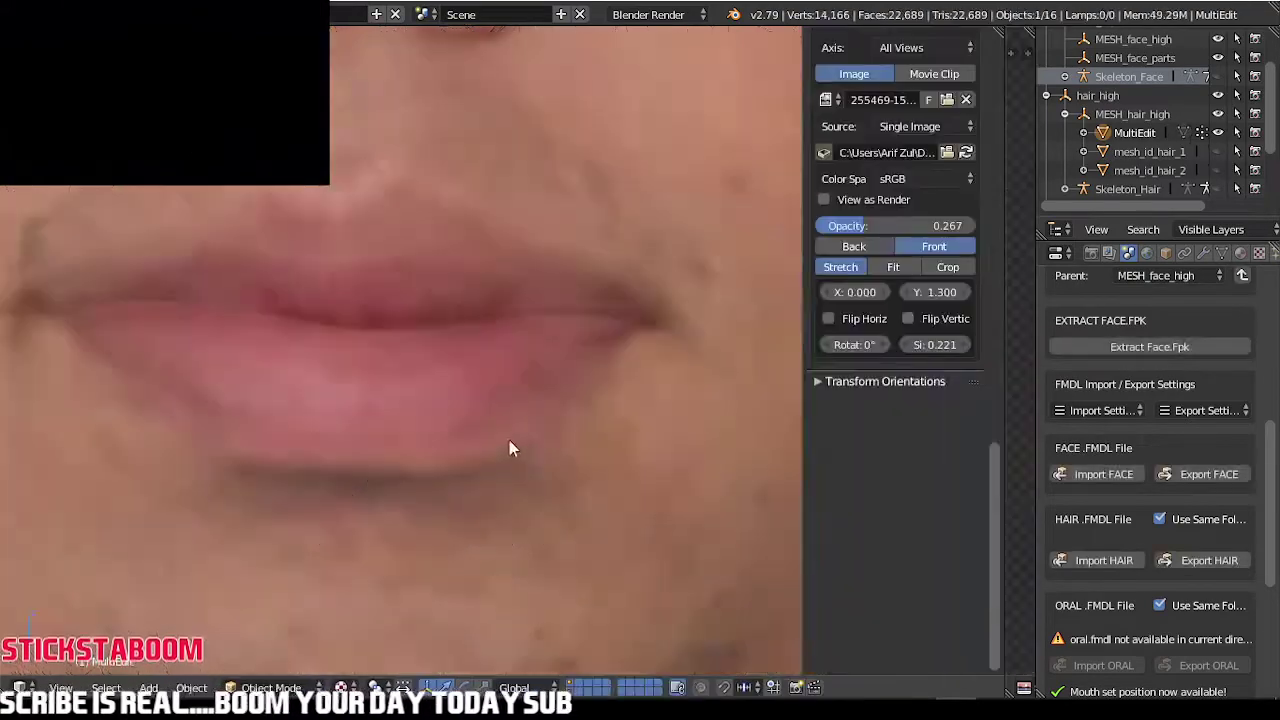
pyautogui.moveTo(902, 229)
pyautogui.mouseDown()
pyautogui.moveTo(955, 229)
pyautogui.moveTo(905, 229)
pyautogui.moveTo(897, 254)
pyautogui.mouseUp()
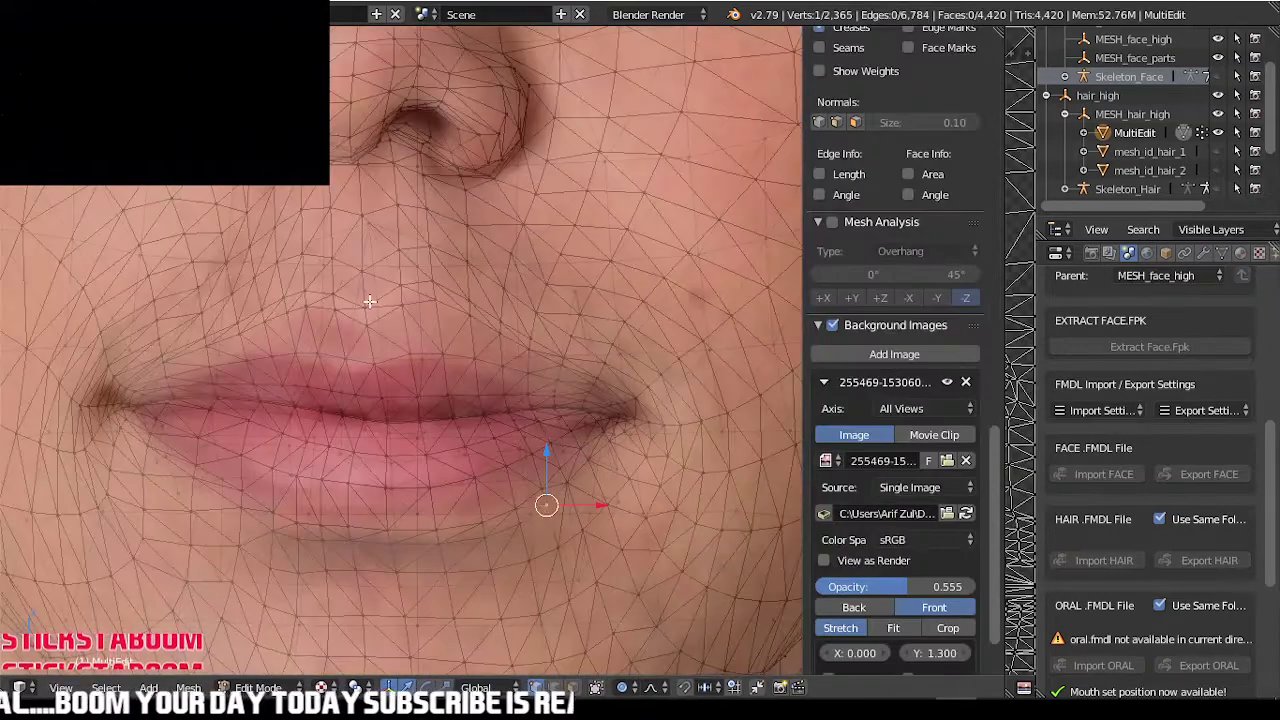
# - Lower the middle of the upper lip's top edge and raise the middle of the mouth line to the photo with a proportional size of 0.02
pyautogui.press('g')
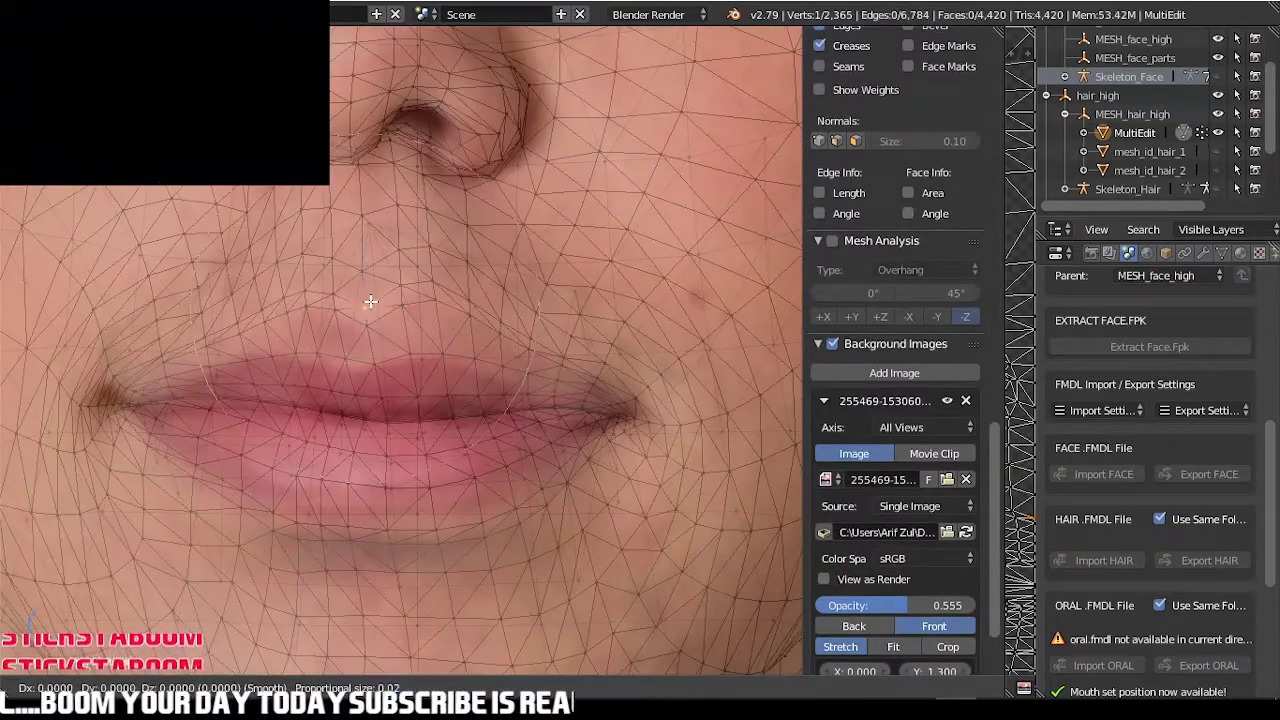
pyautogui.click(347, 362)
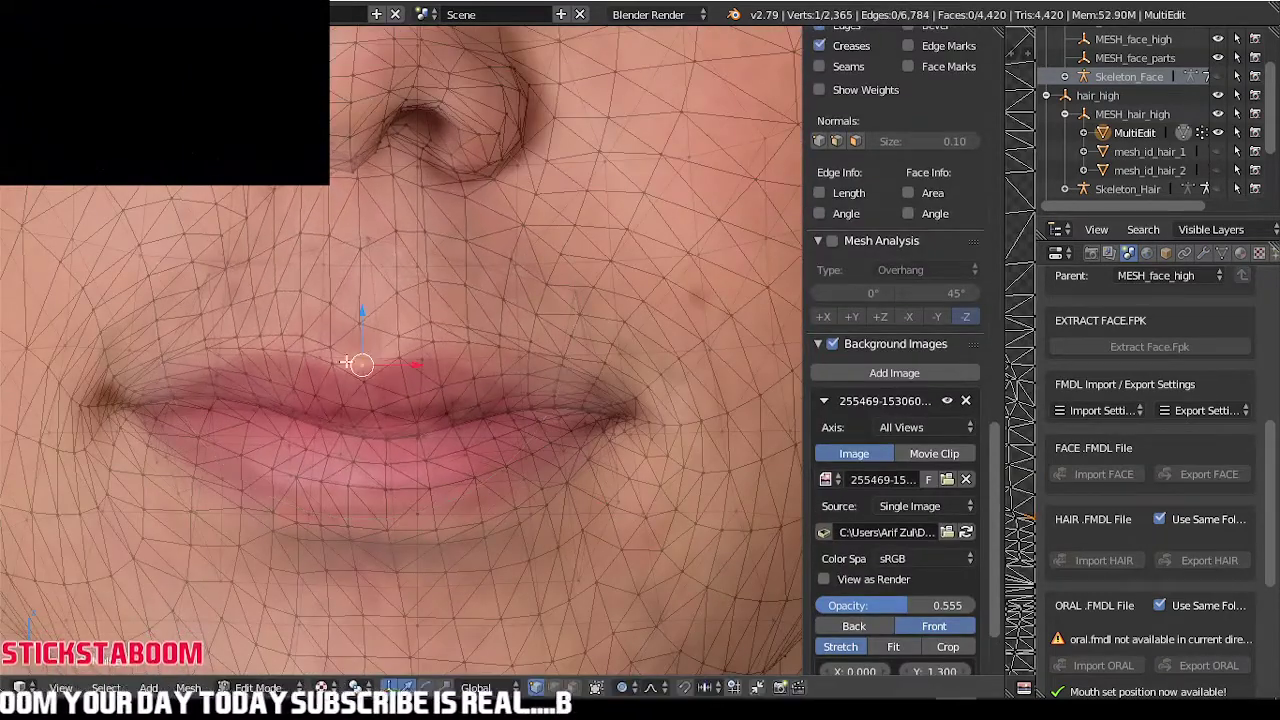
pyautogui.press('g')
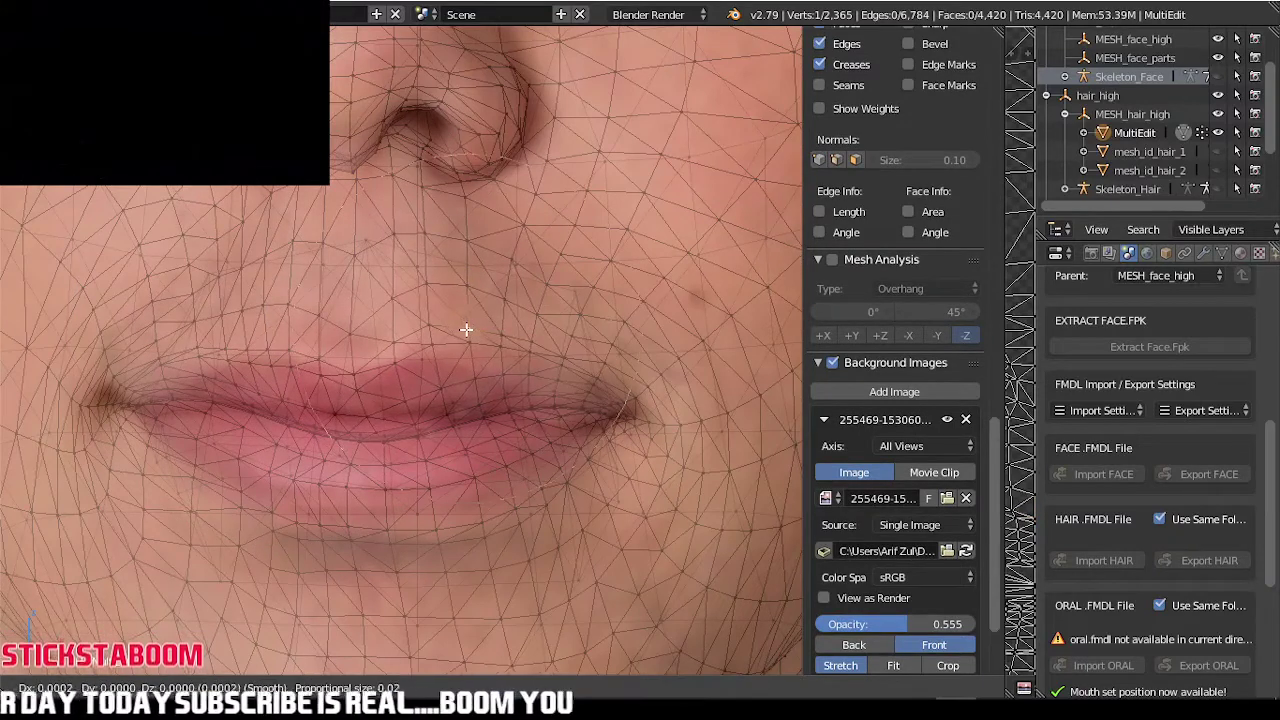
pyautogui.press('g')
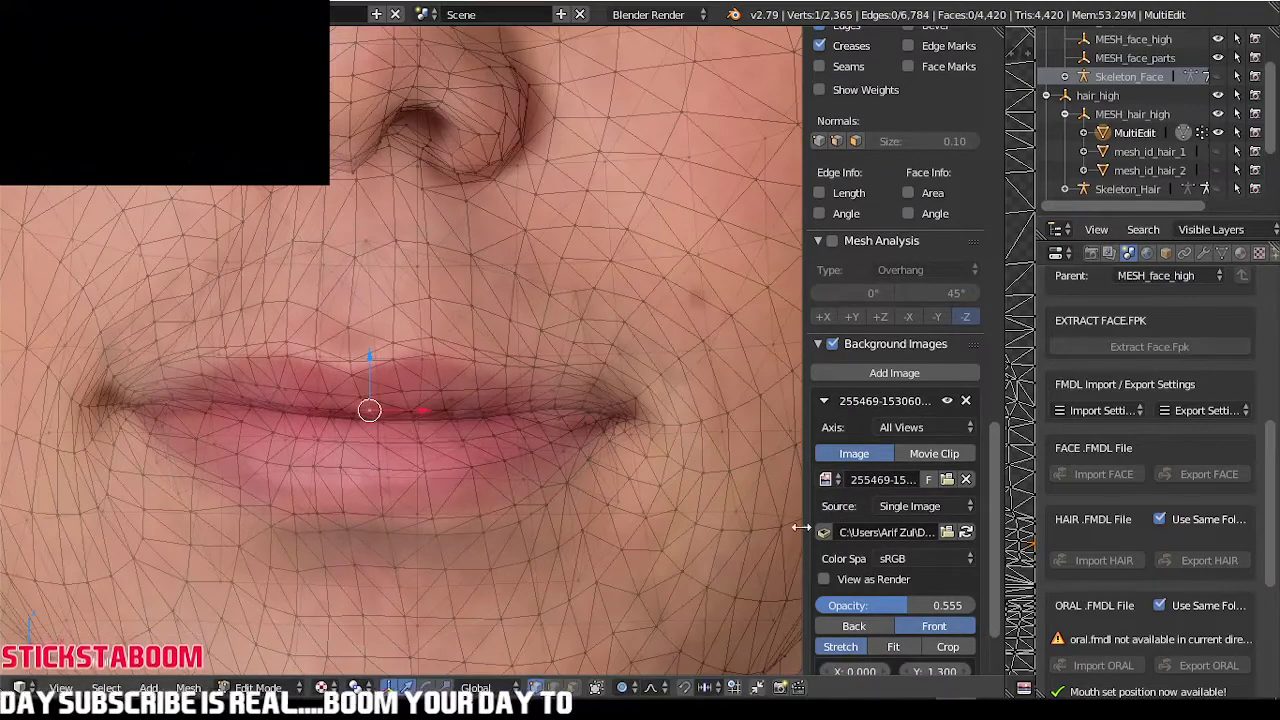
# - Lower the background photo's opacity to 0.095 and inspect the reshaped face in Object Mode
pyautogui.moveTo(898, 605); pyautogui.dragTo(834, 600)
pyautogui.scroll(-5, 483, 448)
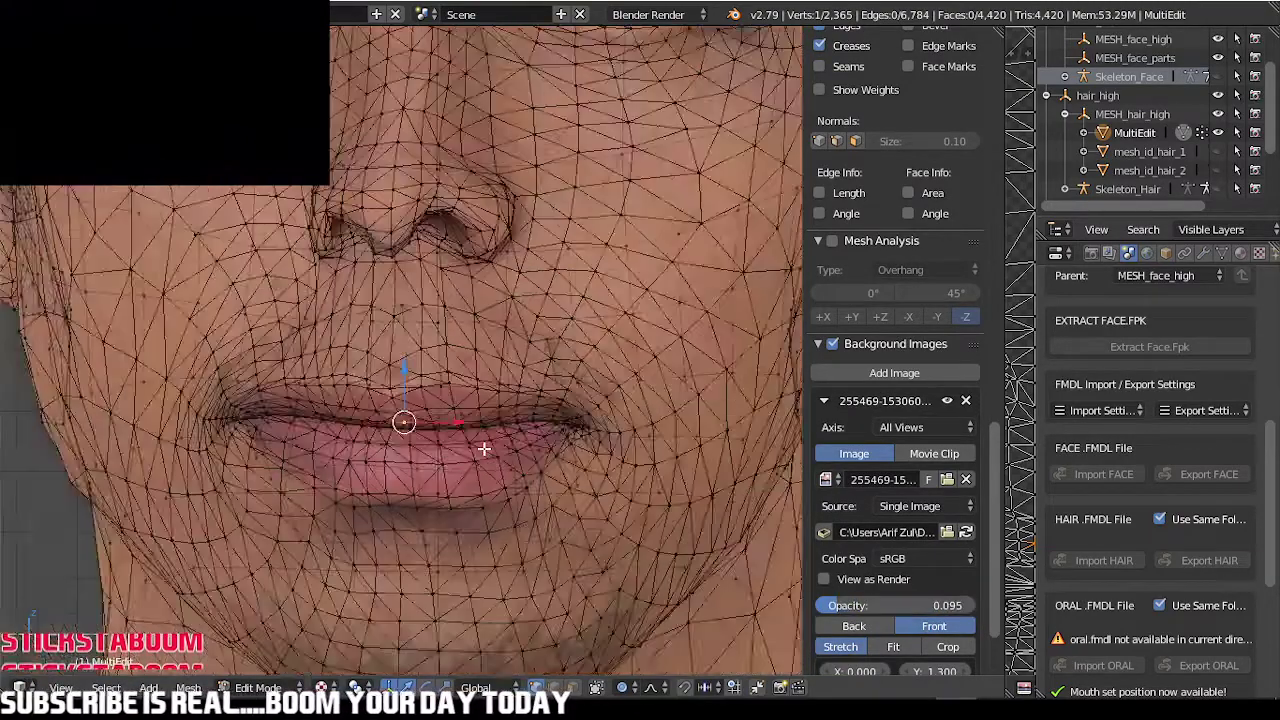
pyautogui.press('Tab')
pyautogui.scroll(-3, 541, 453)
pyautogui.scroll(3, 527, 478)
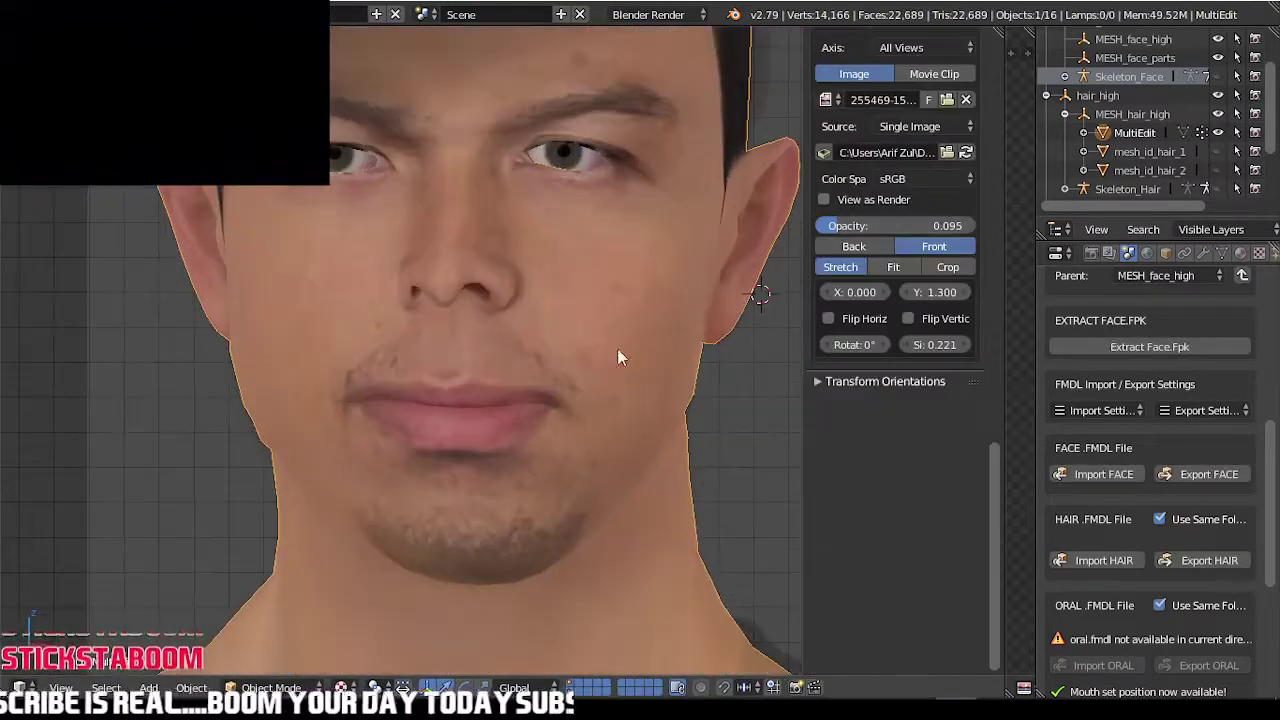
pyautogui.scroll(1, 617, 350)
# - Set the background photo's opacity to 0.371 and raise the base of the nose between the nostrils in Edit Mode with a proportional size of 0.01
pyautogui.moveTo(892, 222); pyautogui.dragTo(898, 228)
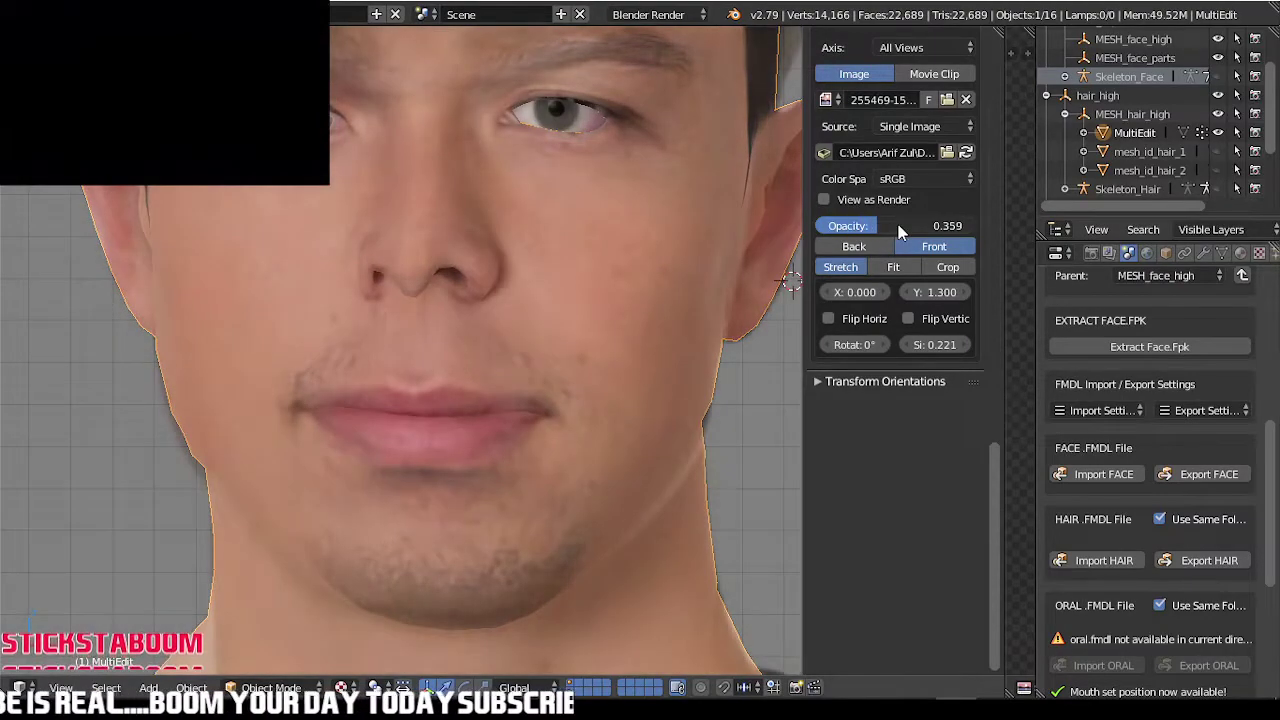
pyautogui.press('Tab')
pyautogui.scroll(4, 400, 260)
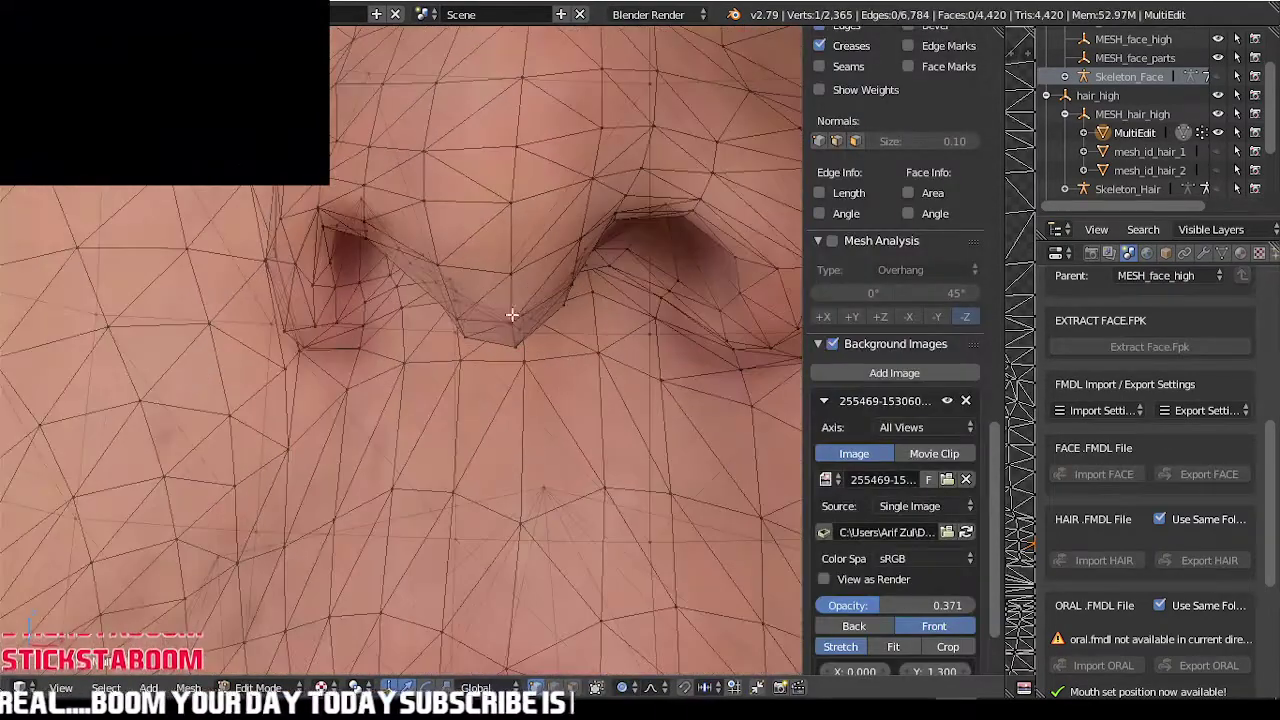
pyautogui.rightClick(514, 342)
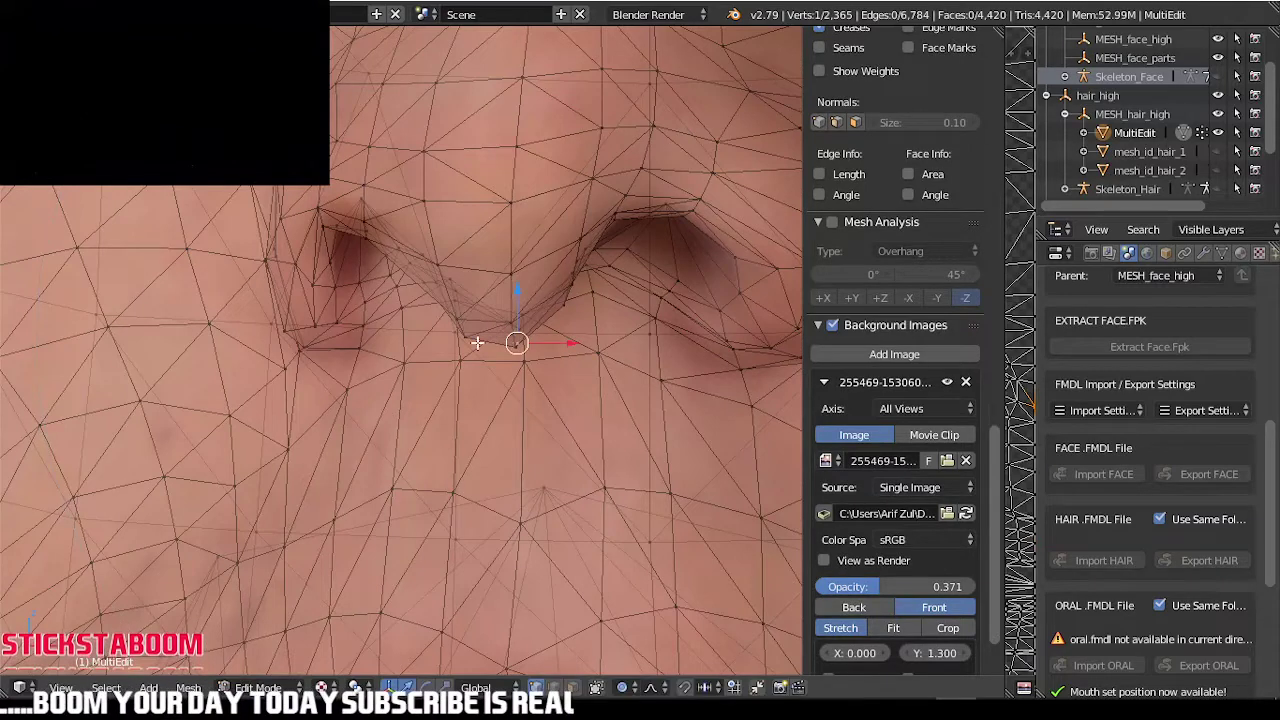
pyautogui.rightClick(517, 350)
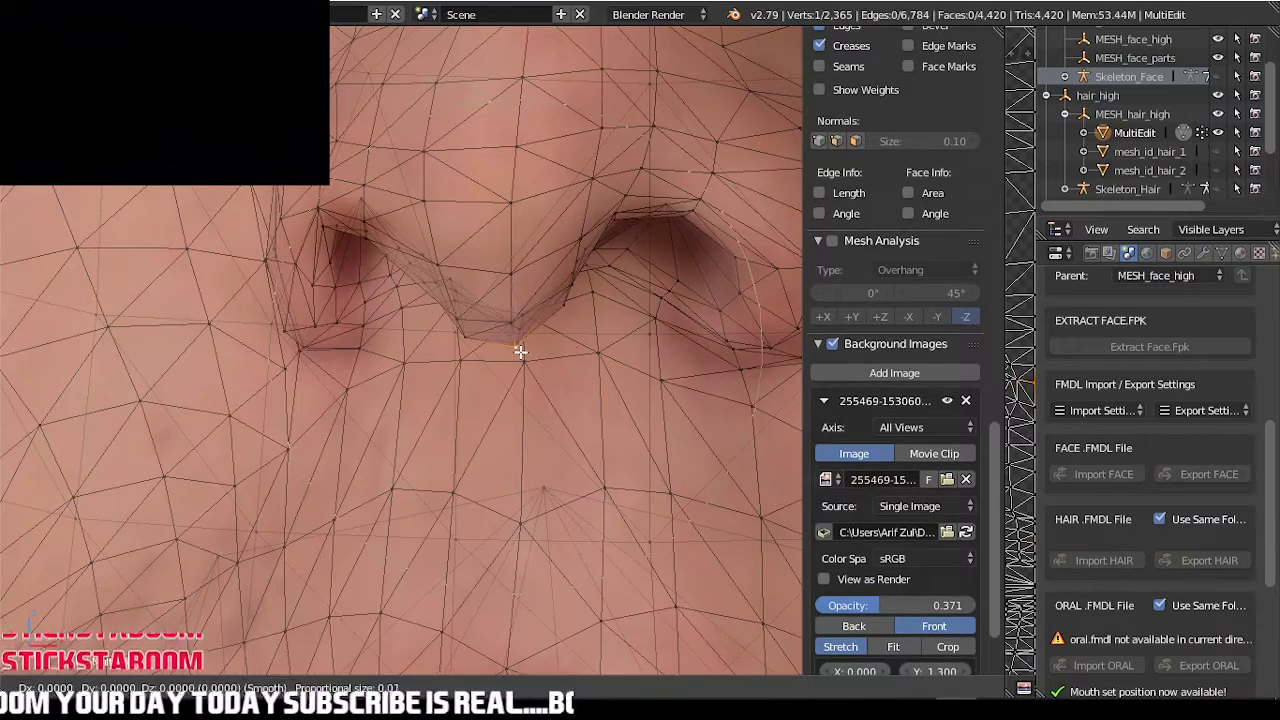
pyautogui.click(535, 300)
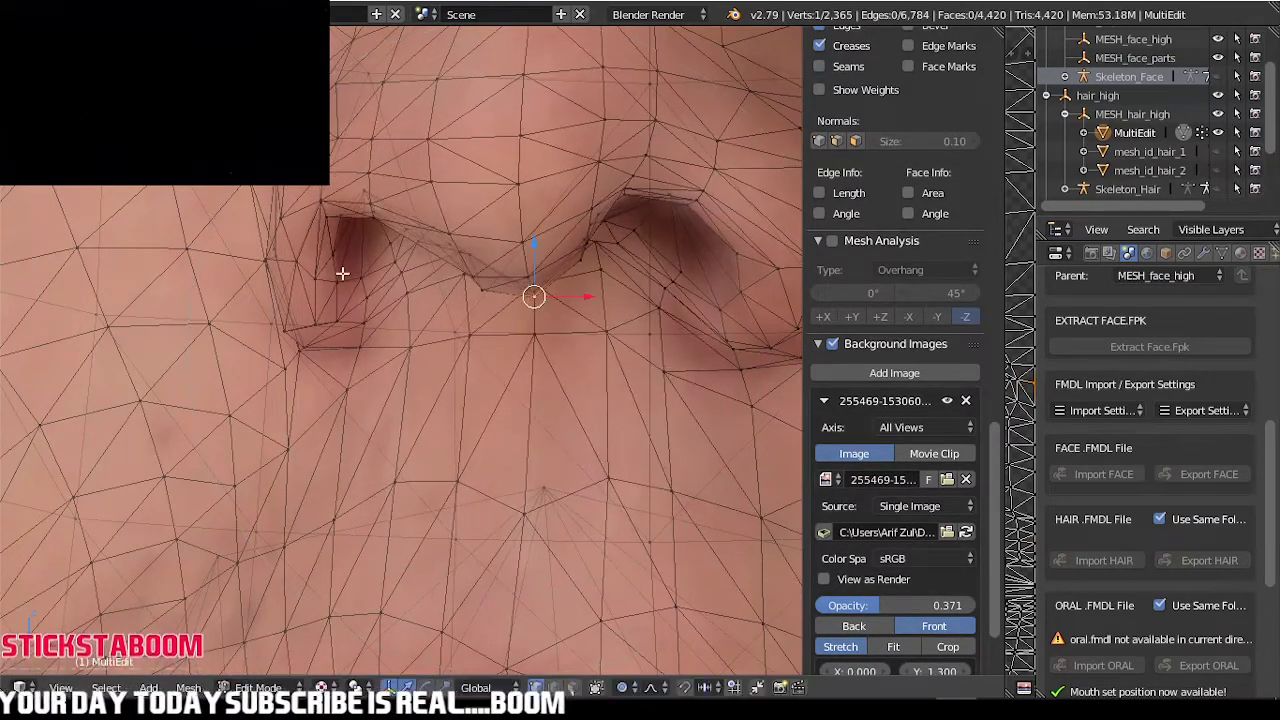
# - Shift the upper corner of the viewer's-left nostril slightly outward with a proportional size of 0.02, and check the face in Object Mode
pyautogui.rightClick(330, 218)
pyautogui.press('g')
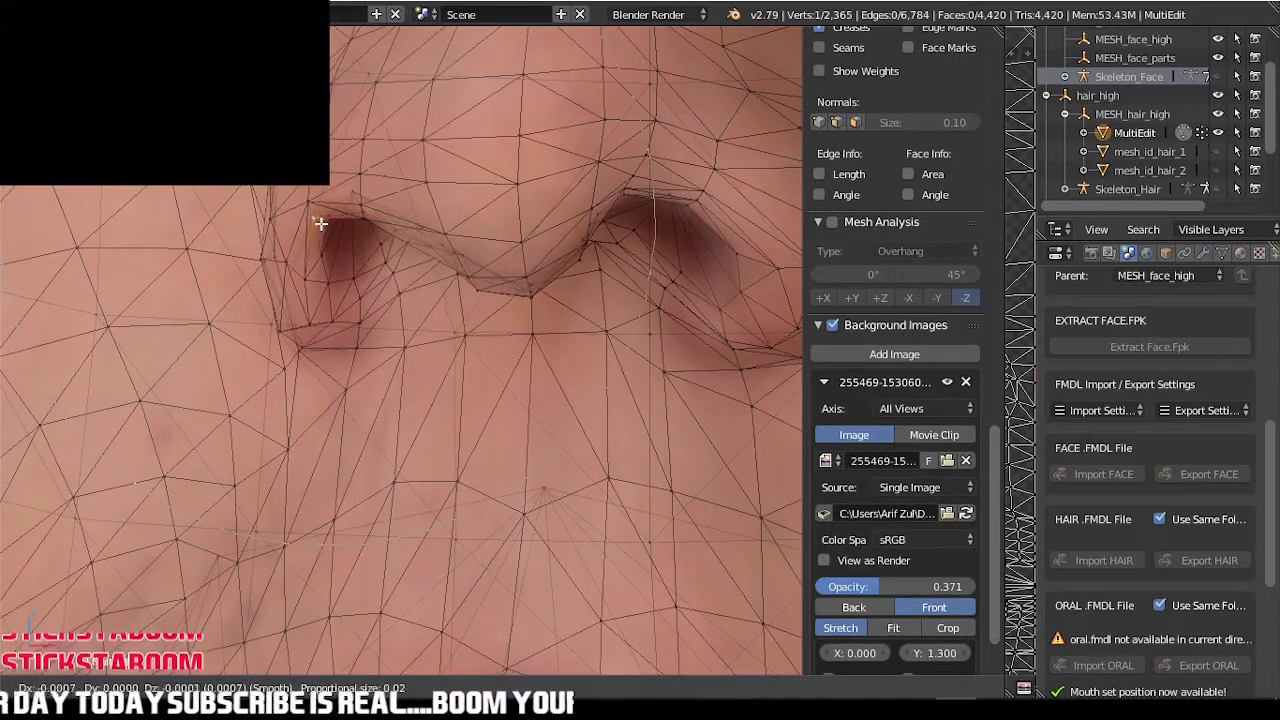
pyautogui.click(313, 219)
pyautogui.press('Tab')
pyautogui.scroll(-12, 364, 241)
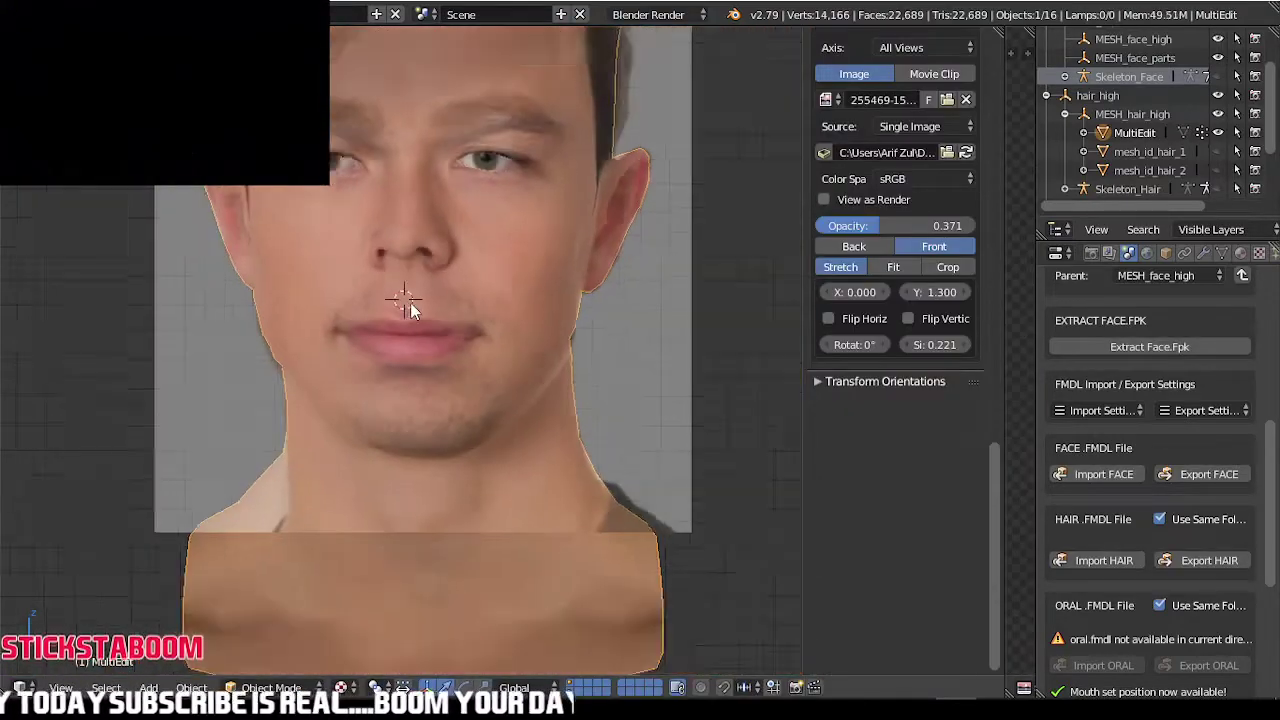
pyautogui.scroll(2, 412, 302)
pyautogui.scroll(6, 412, 302)
# - Raise the lower lip's bottom edge in Edit Mode, first on the viewer's left and then on the viewer's right, to match the photo
pyautogui.press('Tab')
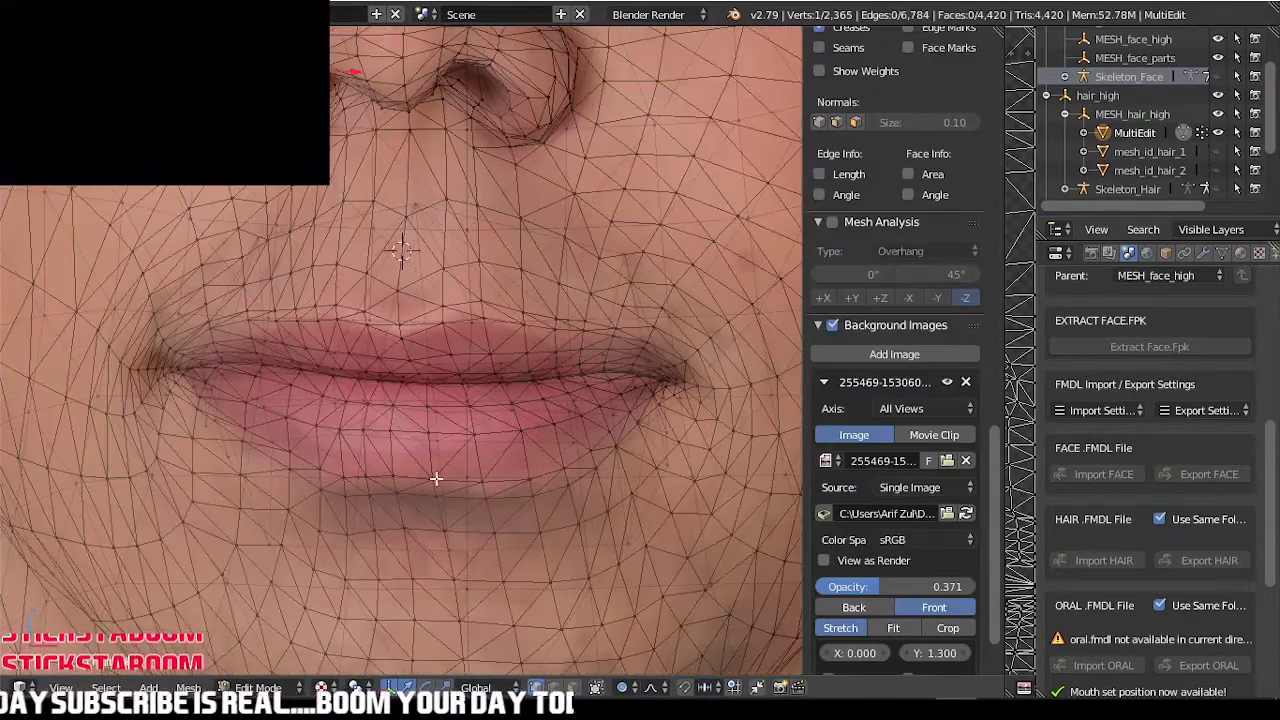
pyautogui.rightClick(343, 479)
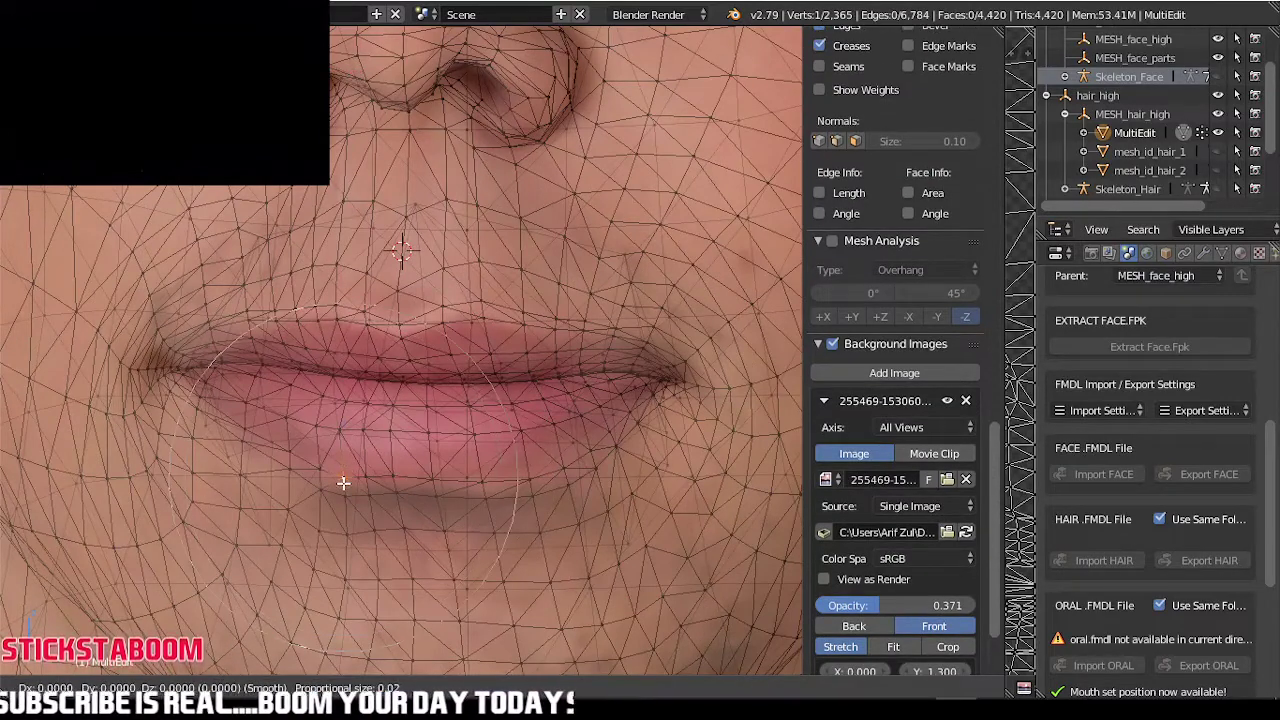
pyautogui.click(342, 452)
pyautogui.press('g')
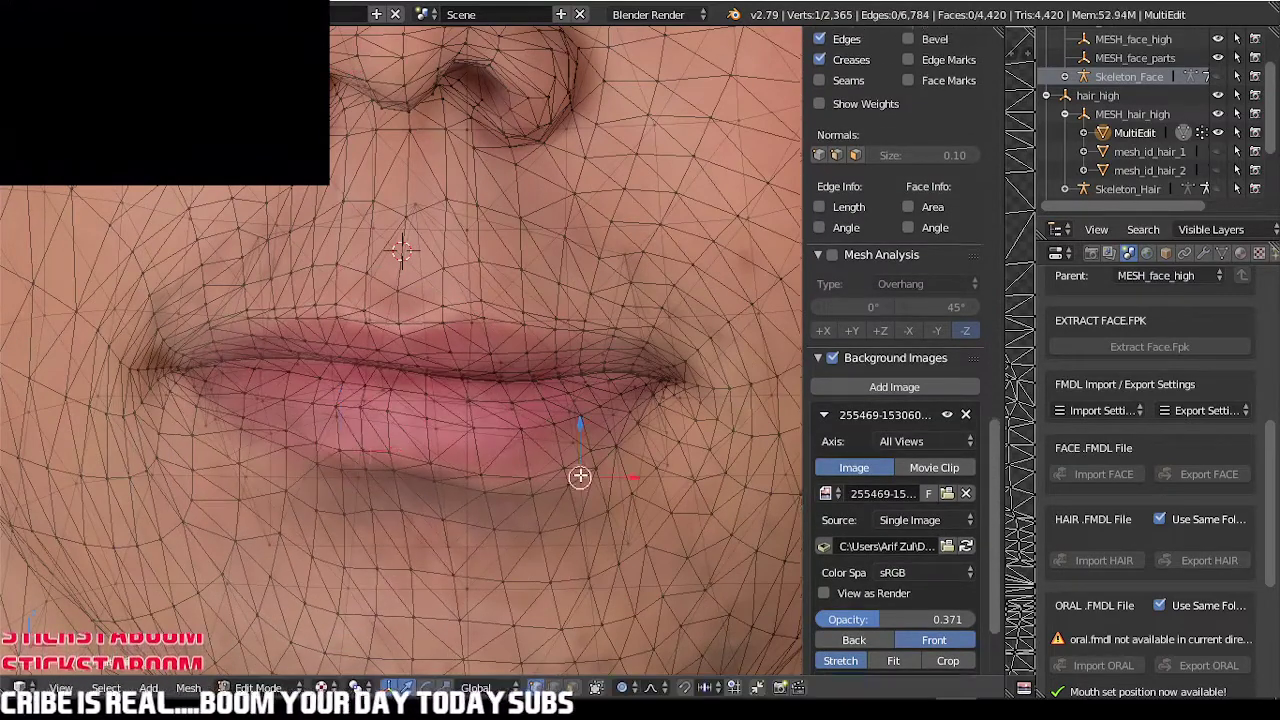
pyautogui.click(590, 468)
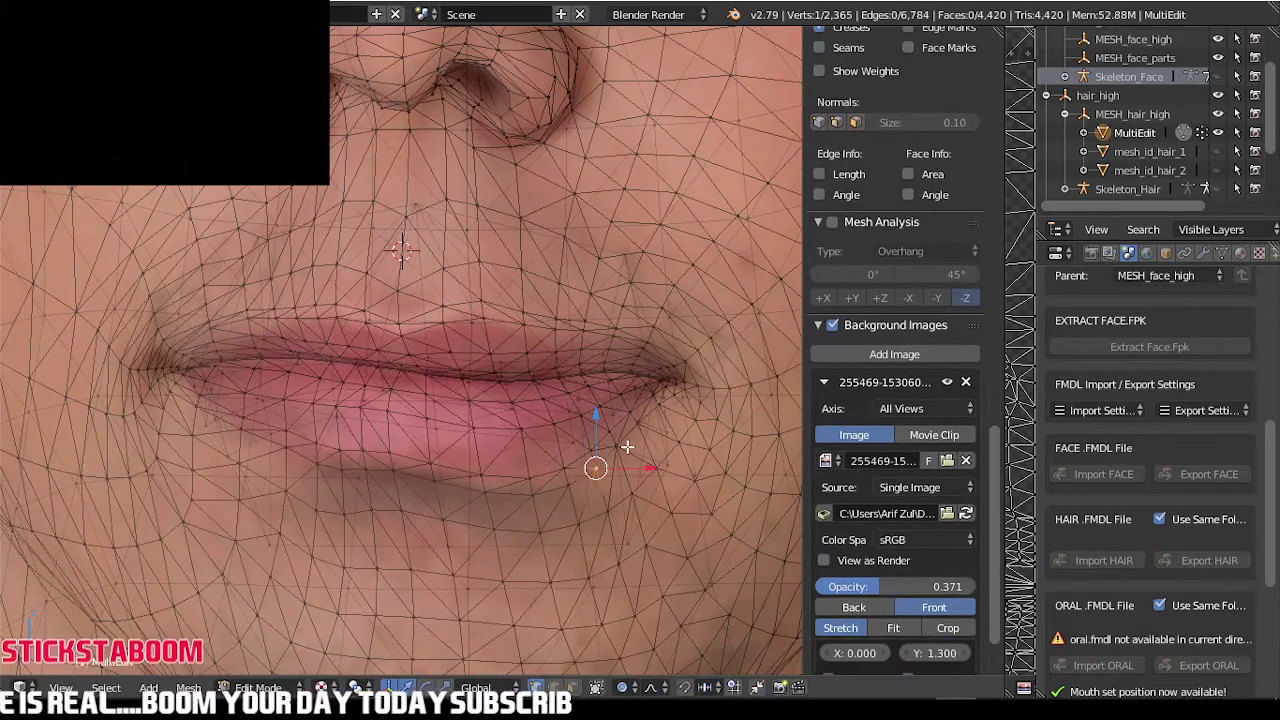
pyautogui.press('g')
pyautogui.click(621, 424)
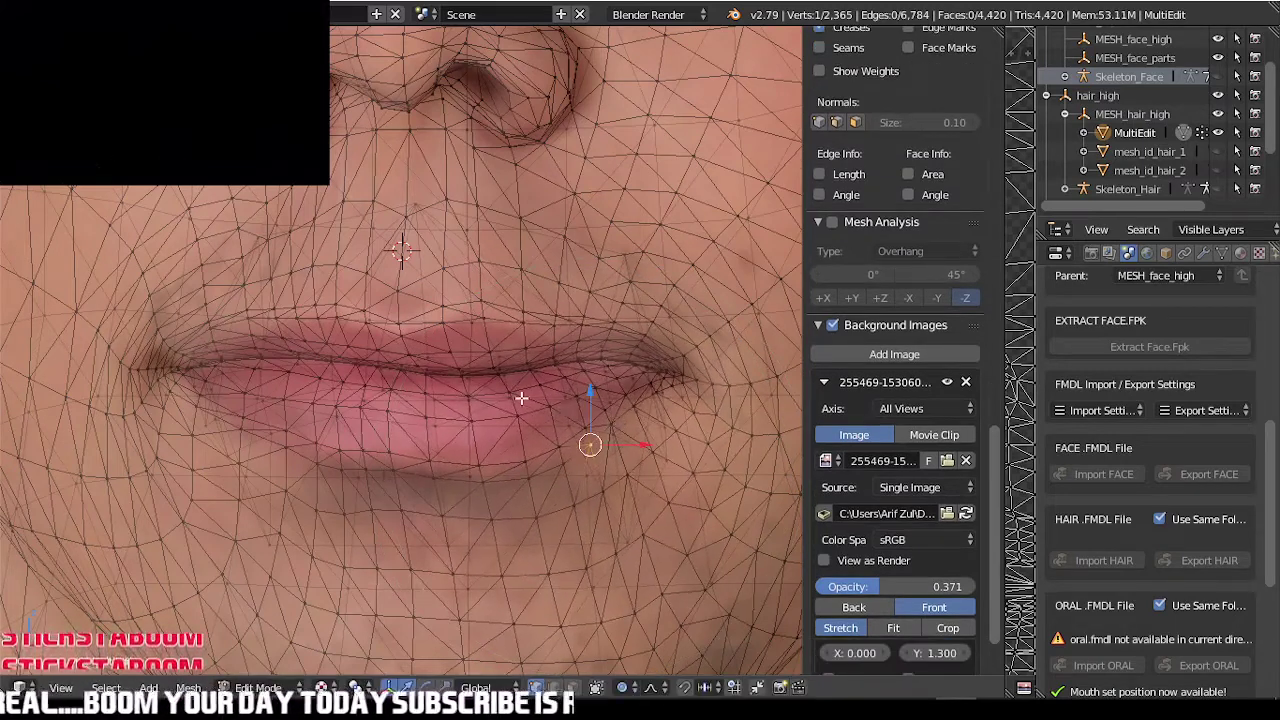
# - Lower the middle of the mouth line and the part to its viewer's left with a proportional size of 0.01
pyautogui.scroll(2, 406, 359)
pyautogui.rightClick(405, 358)
pyautogui.press('g')
pyautogui.scroll(2, 406, 360)
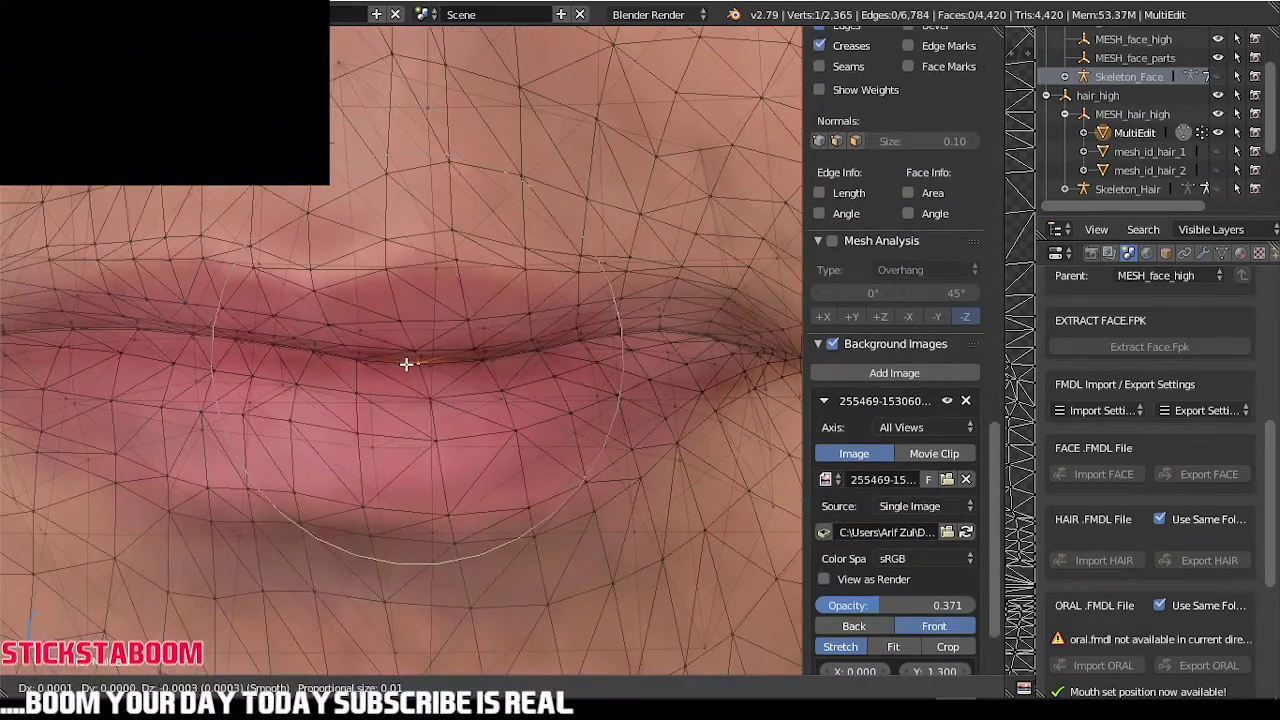
pyautogui.click(411, 375)
pyautogui.rightClick(228, 344)
pyautogui.press('g')
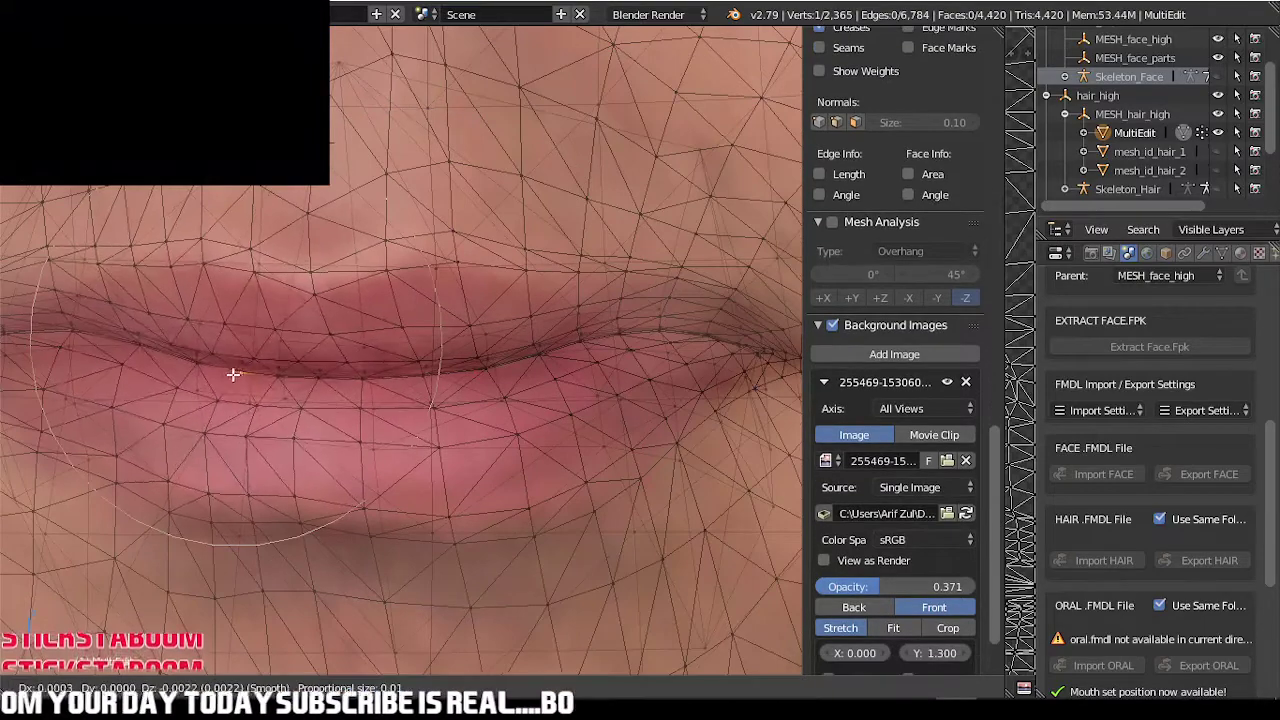
pyautogui.click(212, 357)
# - Fine-tune the viewer's-right half of the mouth line to follow the photo with a proportional size of 0.01
pyautogui.rightClick(582, 337)
pyautogui.press('g')
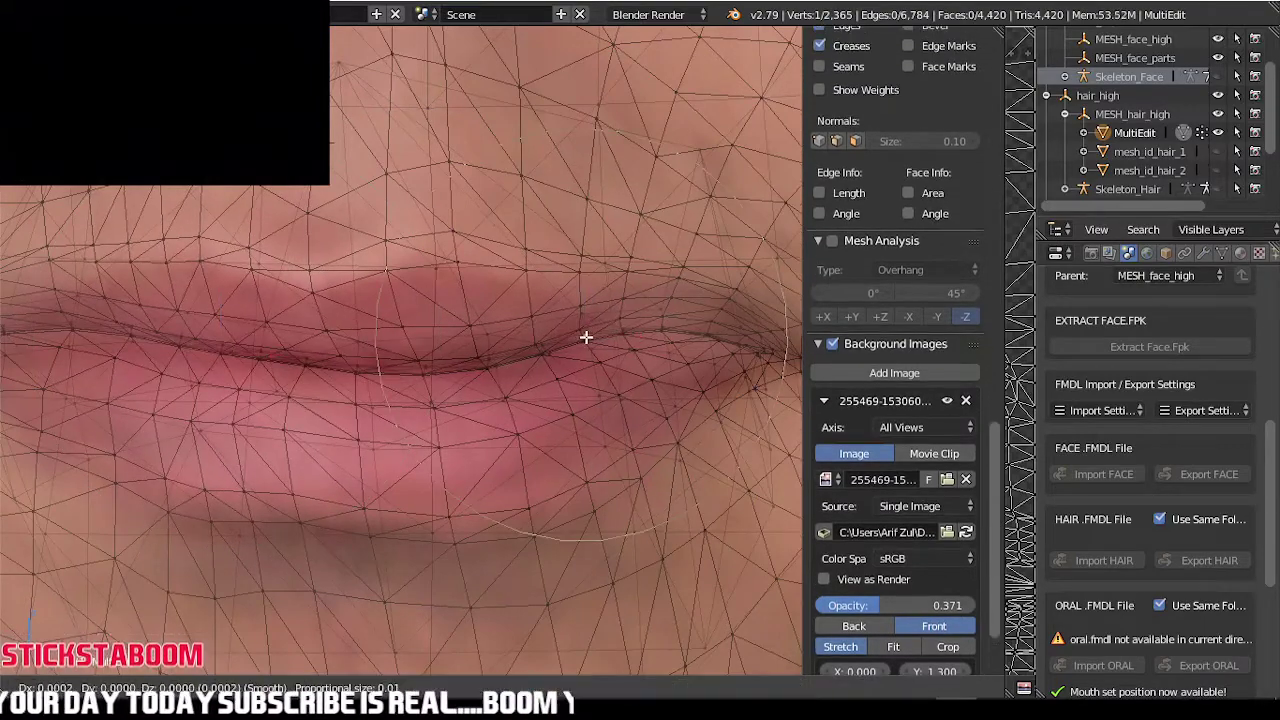
pyautogui.rightClick(472, 368)
pyautogui.press('g')
pyautogui.click(464, 360)
pyautogui.scroll(-5, 479, 325)
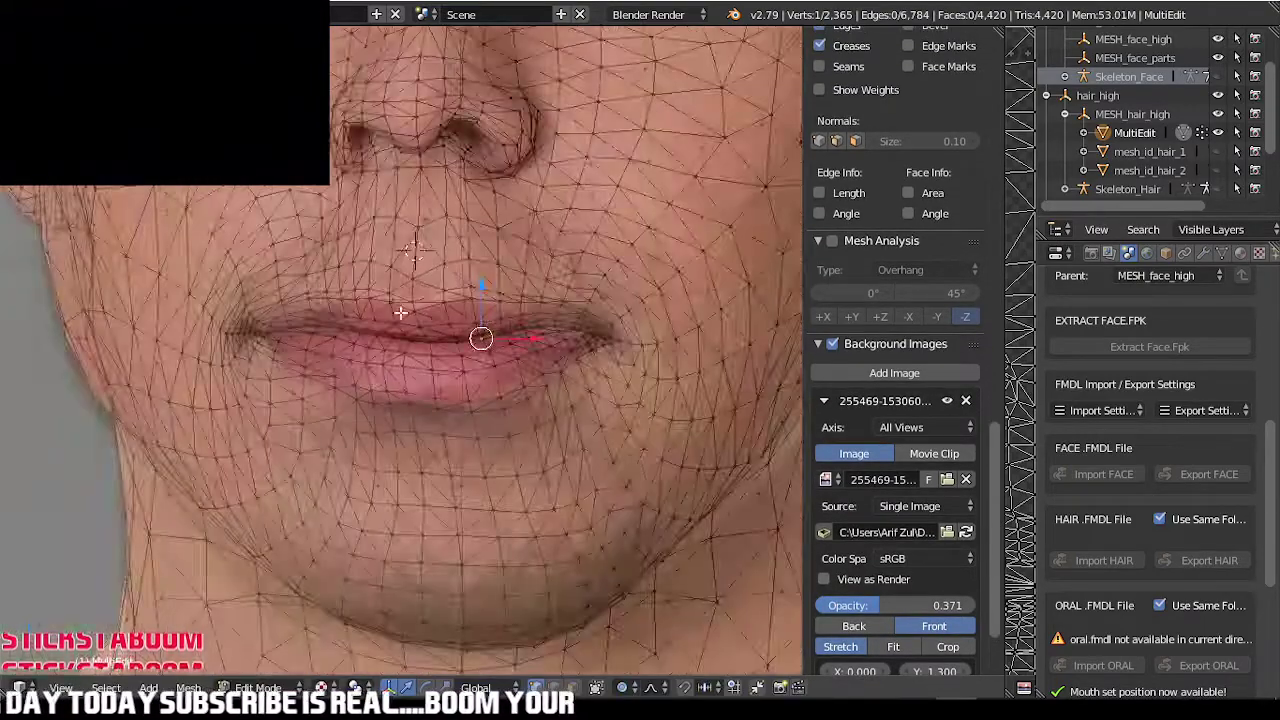
# - Move the viewer's-left mouth corner slightly outward and up with a proportional size of 0.01
pyautogui.scroll(5, 325, 320)
pyautogui.scroll(1, 293, 329)
pyautogui.rightClick(287, 358)
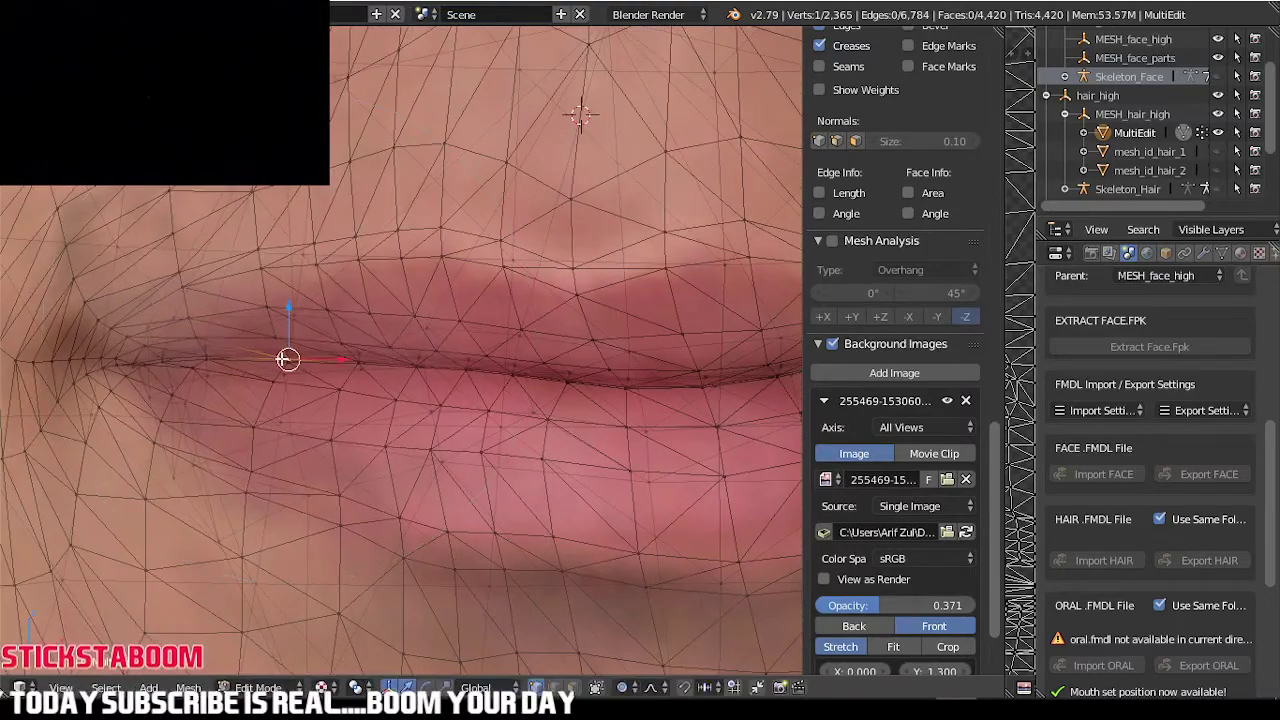
pyautogui.rightClick(117, 365)
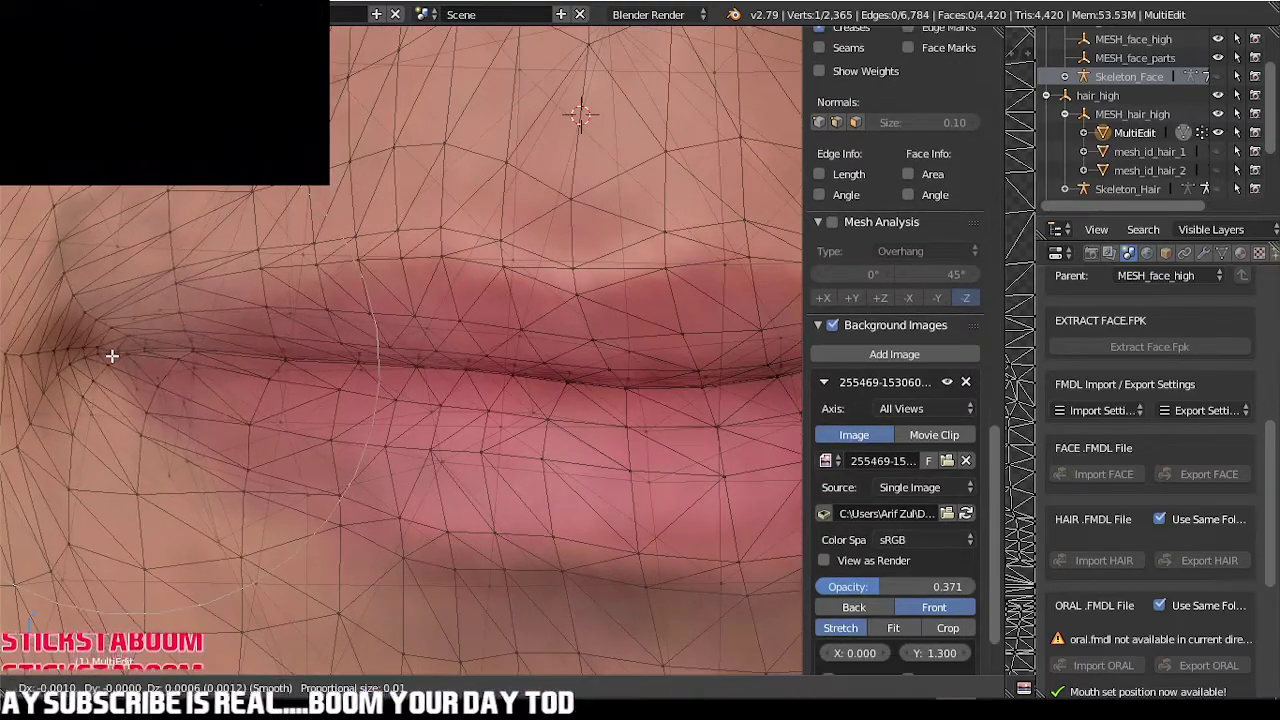
# - Nudge the viewer's-right mouth corner slightly inward and down with a proportional size of 0.01
pyautogui.scroll(-4, 677, 329)
pyautogui.scroll(5, 677, 337)
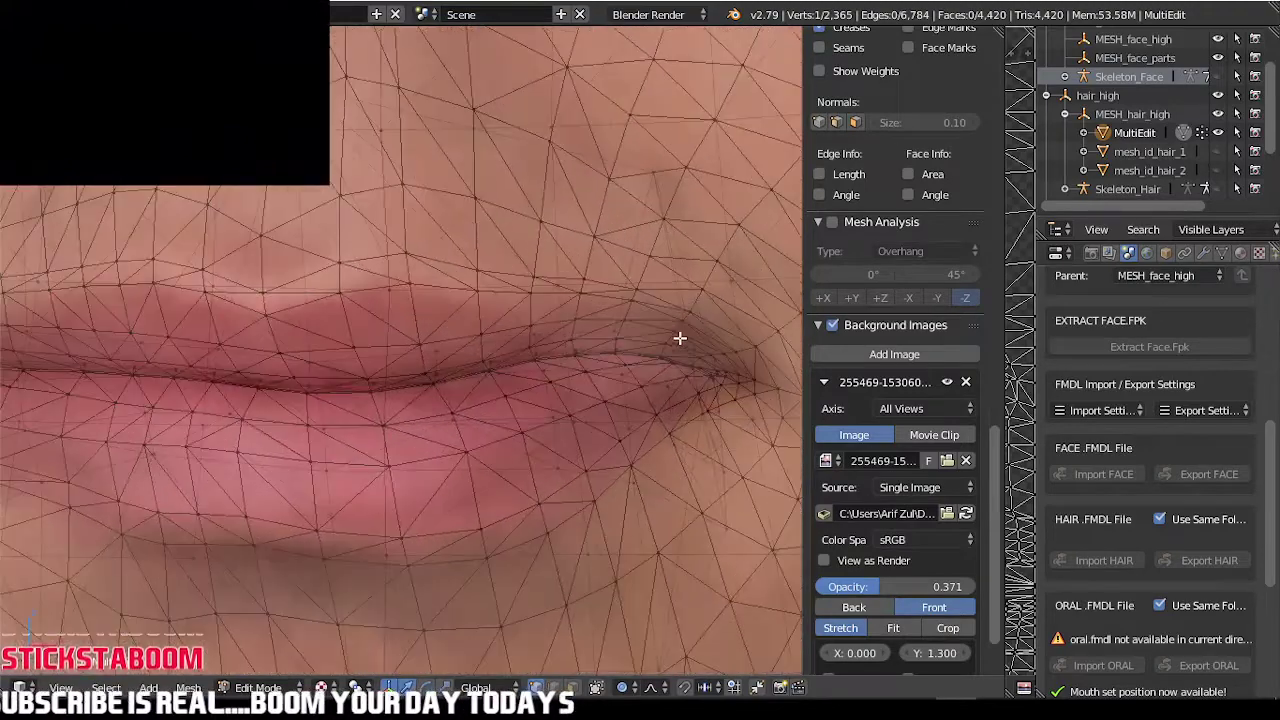
pyautogui.rightClick(700, 375)
pyautogui.press('g')
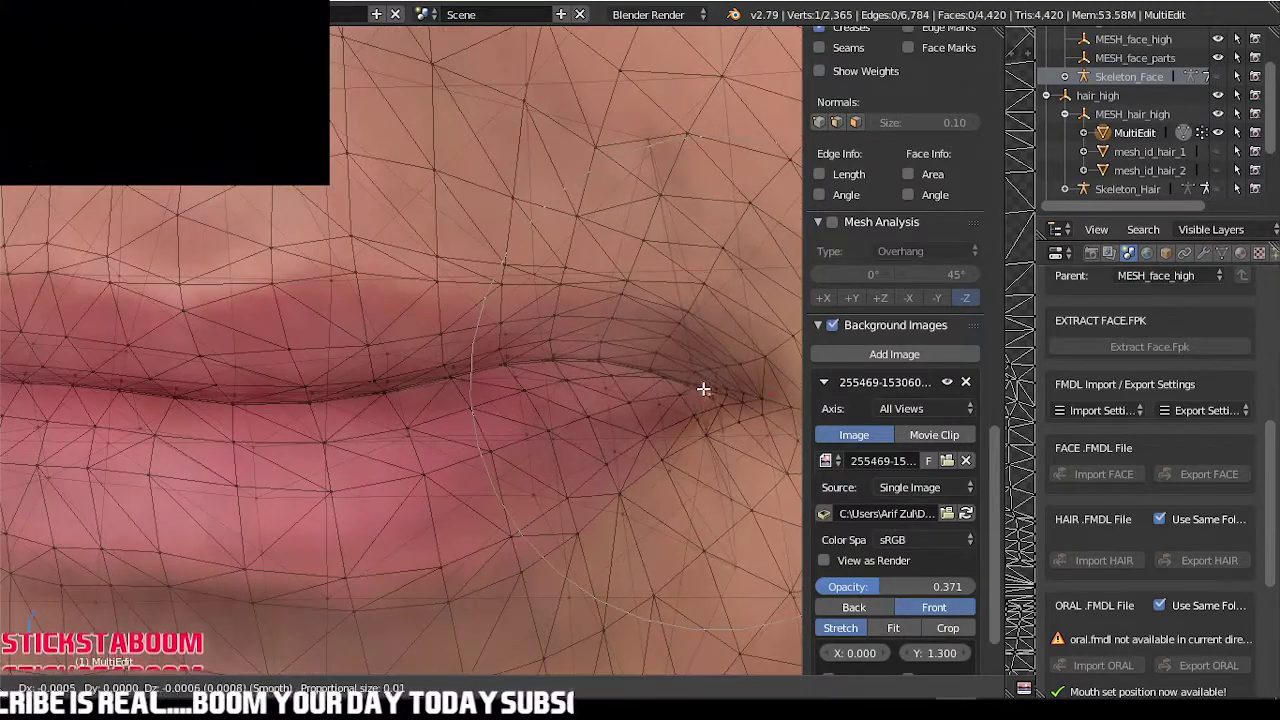
pyautogui.click(700, 377)
# - Check the whole face in Object Mode and set the background photo's opacity to 0.396
pyautogui.press('Tab')
pyautogui.scroll(-4, 600, 371)
pyautogui.press('Tab')
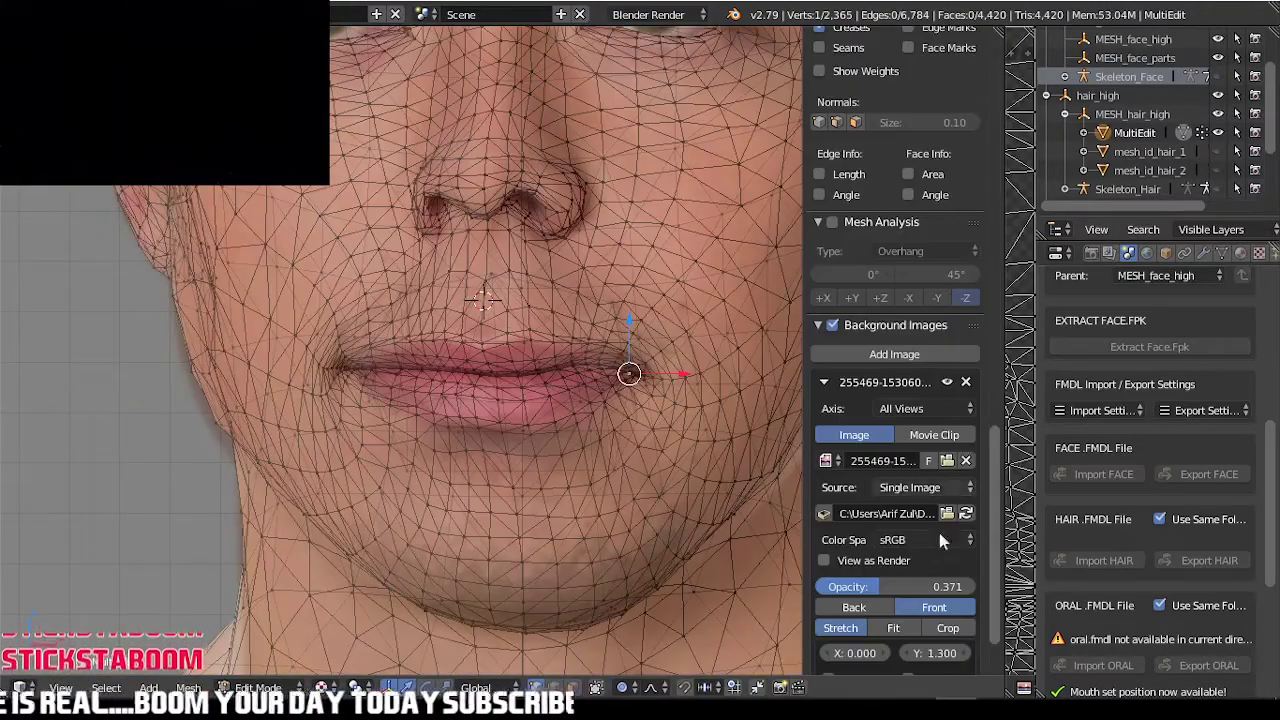
pyautogui.press('Tab')
pyautogui.moveTo(893, 221); pyautogui.dragTo(880, 246)
# - In Edit Mode, lower the mouth line near the viewer's-right corner with a proportional size of 0.01 and nudge the corner slightly outward
pyautogui.press('Tab')
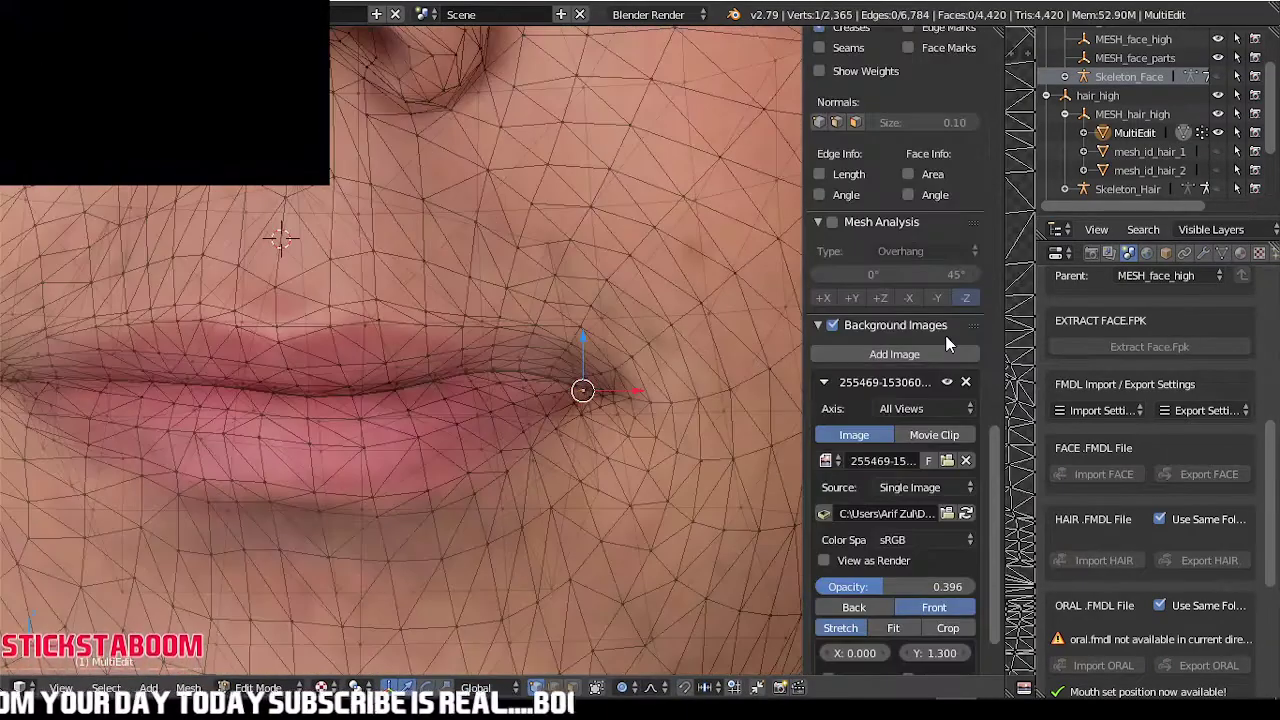
pyautogui.scroll(3, 600, 395)
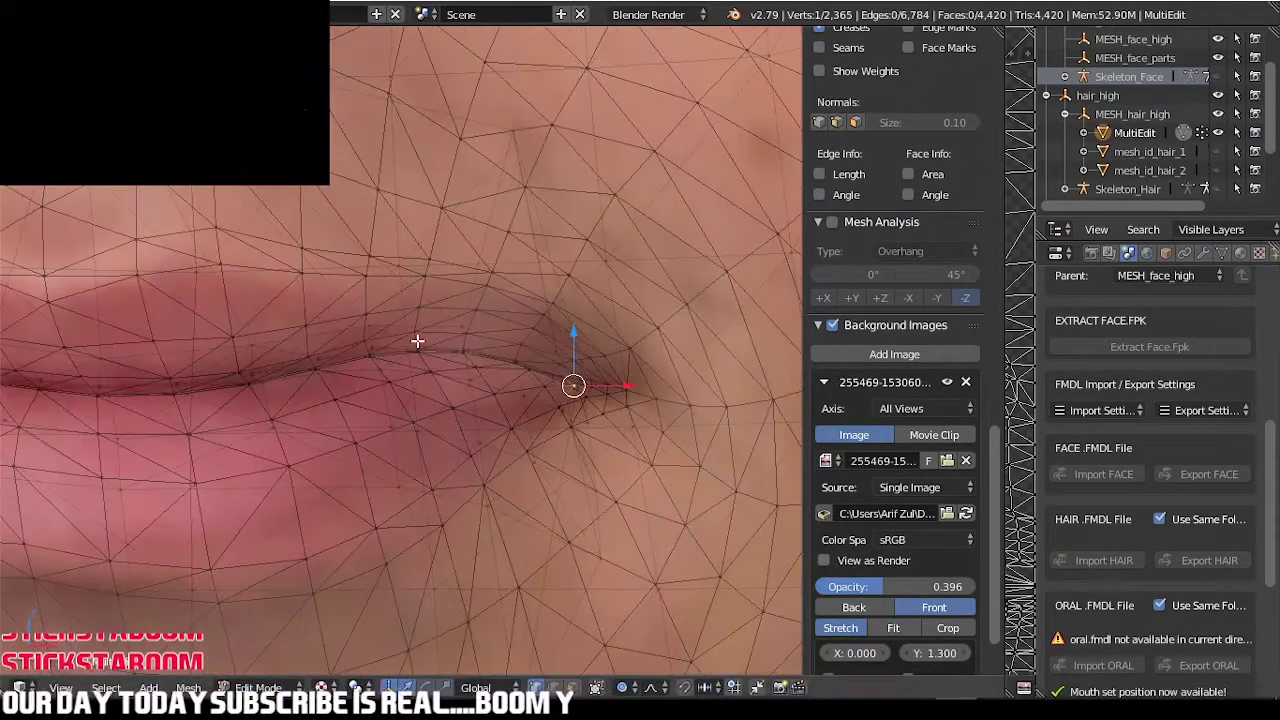
pyautogui.press('a')
pyautogui.scroll(2, 458, 353)
pyautogui.rightClick(455, 353)
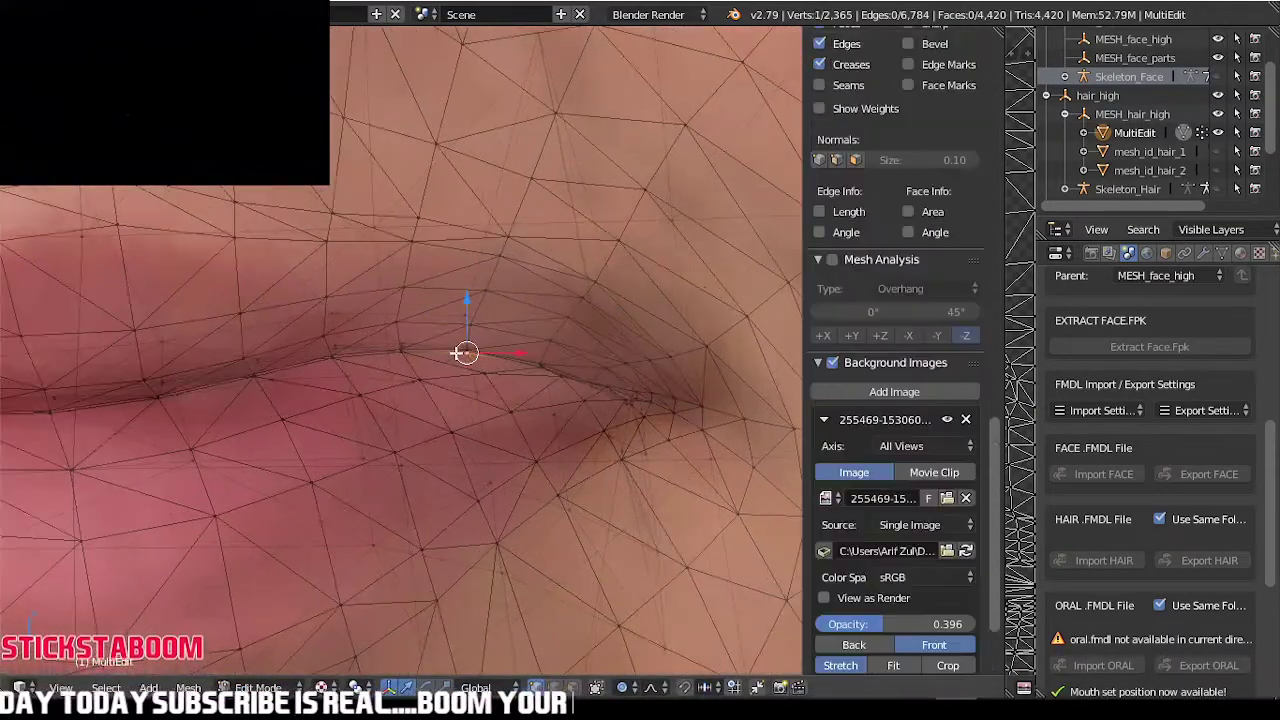
pyautogui.press('g')
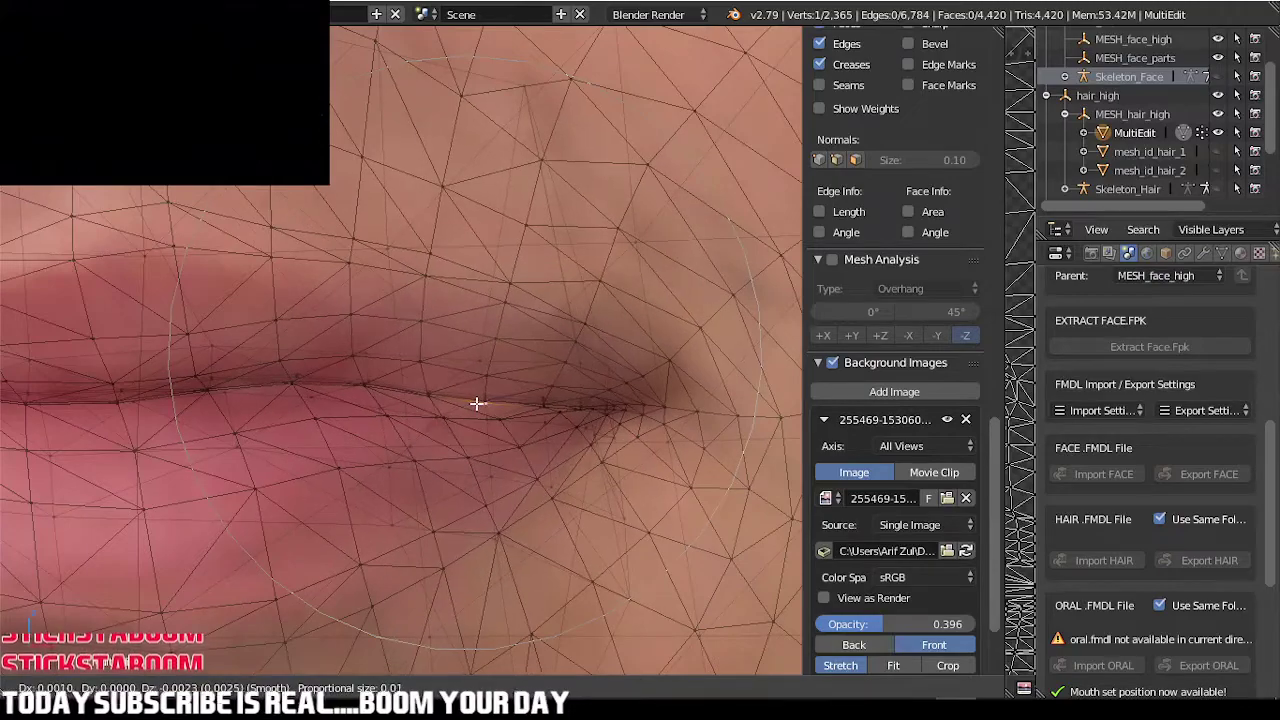
pyautogui.click(477, 403)
pyautogui.rightClick(603, 409)
pyautogui.press('g')
pyautogui.click(612, 410)
# - Move the mouth line beside the viewer's-left corner slightly down and outward to match the photo
pyautogui.scroll(-2, 308, 385)
pyautogui.scroll(-2, 308, 385)
pyautogui.scroll(3, 120, 386)
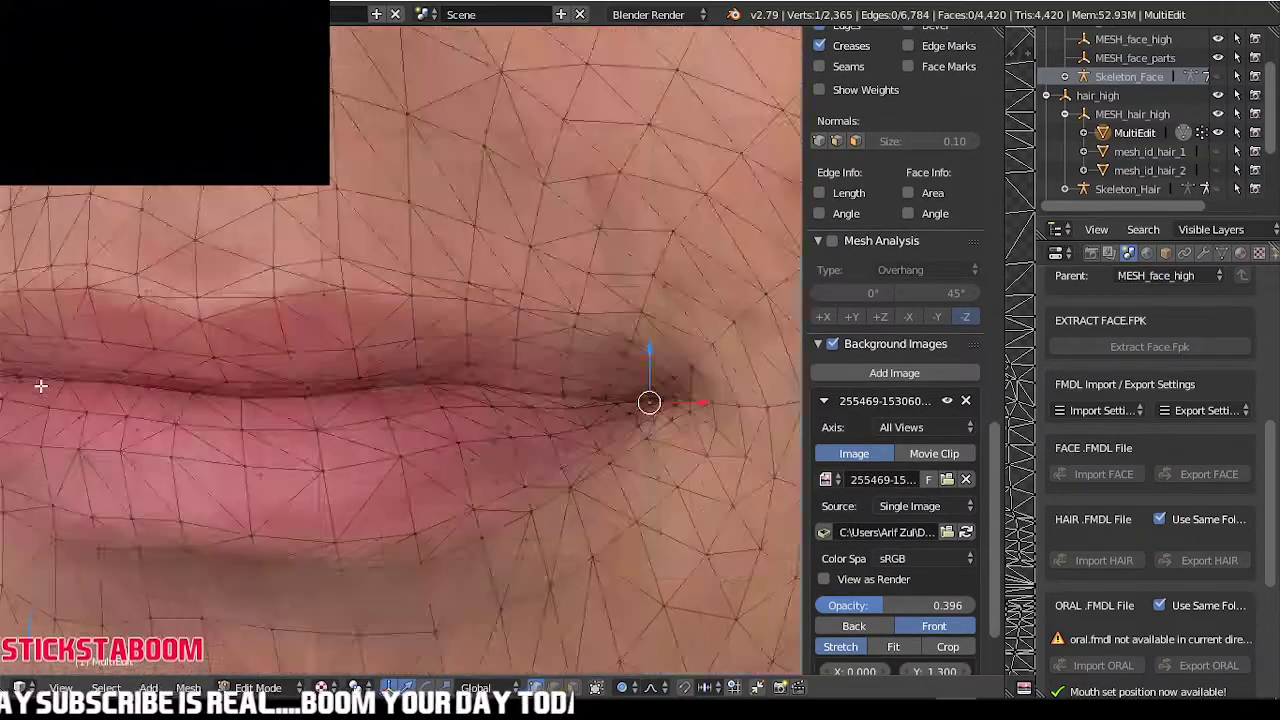
pyautogui.scroll(-10, 140, 360)
pyautogui.scroll(10, 126, 354)
pyautogui.rightClick(149, 382)
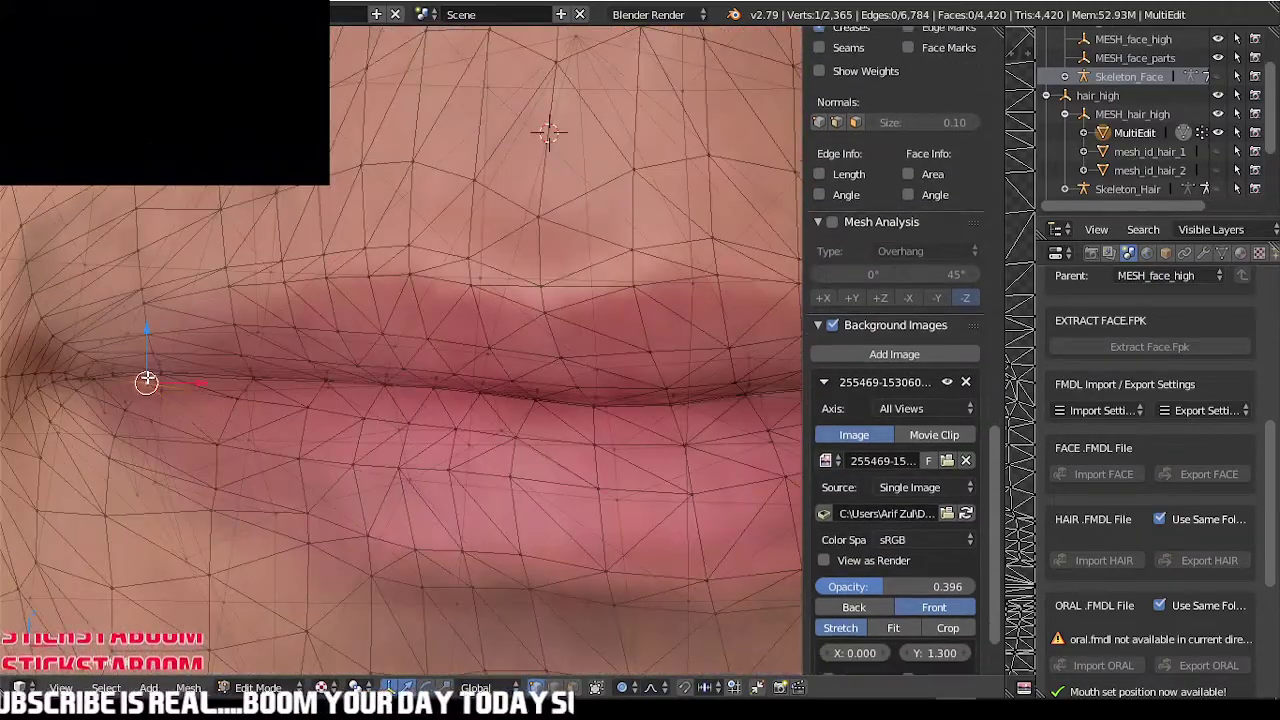
pyautogui.press('g')
pyautogui.click(127, 398)
# - Raise the background photo's opacity to 0.604 to compare the viewer's-left mouth corner with the mesh
pyautogui.scroll(-4, 308, 411)
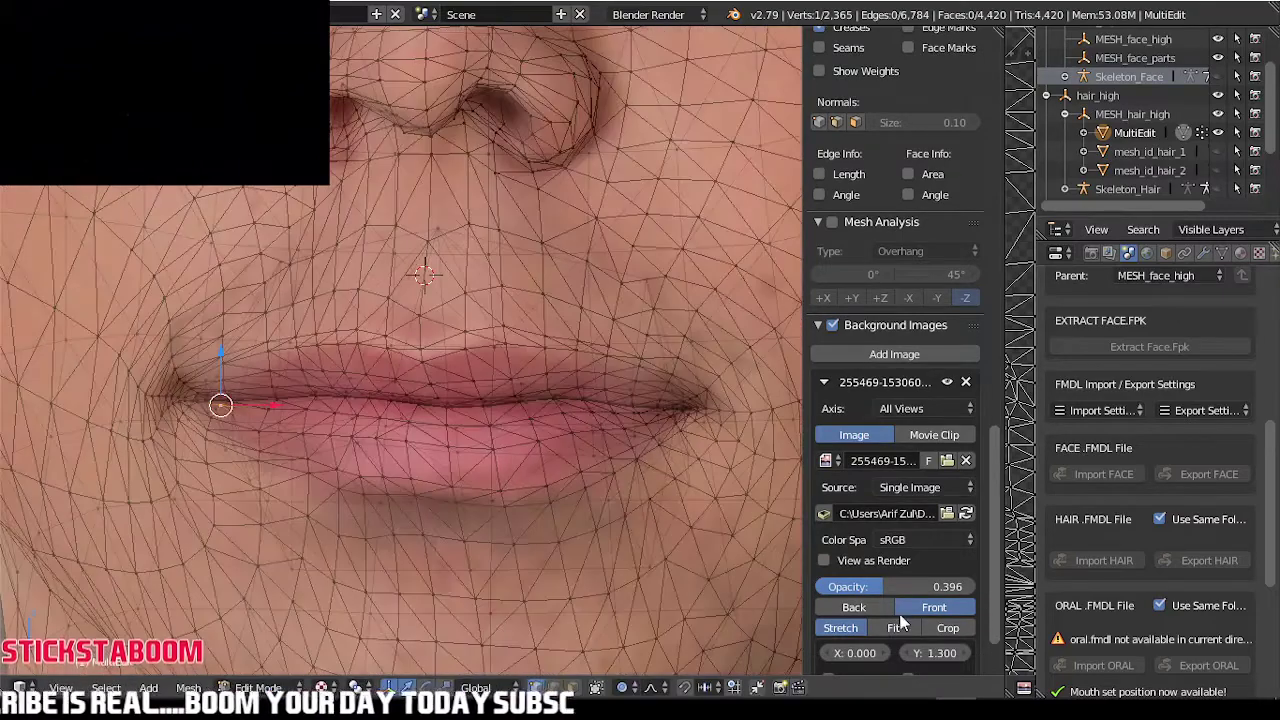
pyautogui.moveTo(900, 590); pyautogui.dragTo(936, 594)
pyautogui.scroll(4, 257, 400)
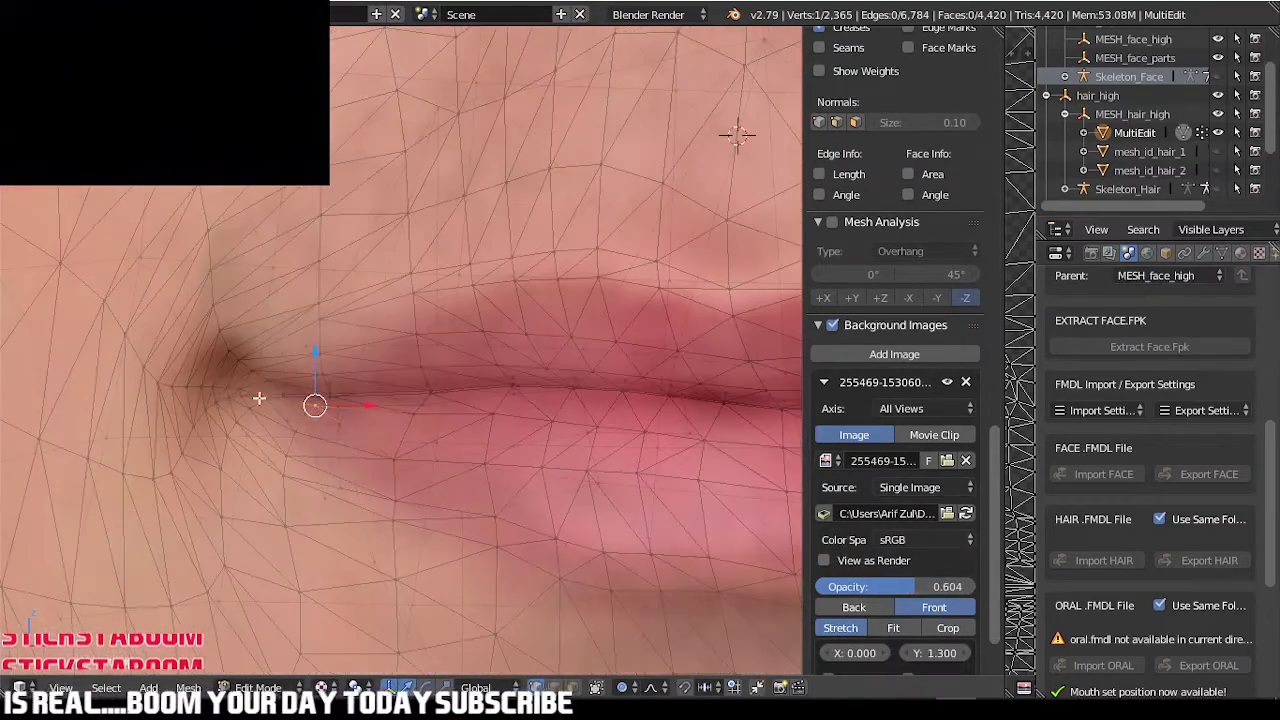
# - Nudge the mouth line beside both lip corners slightly into place against the photo with a proportional size of 0.01
pyautogui.press('g')
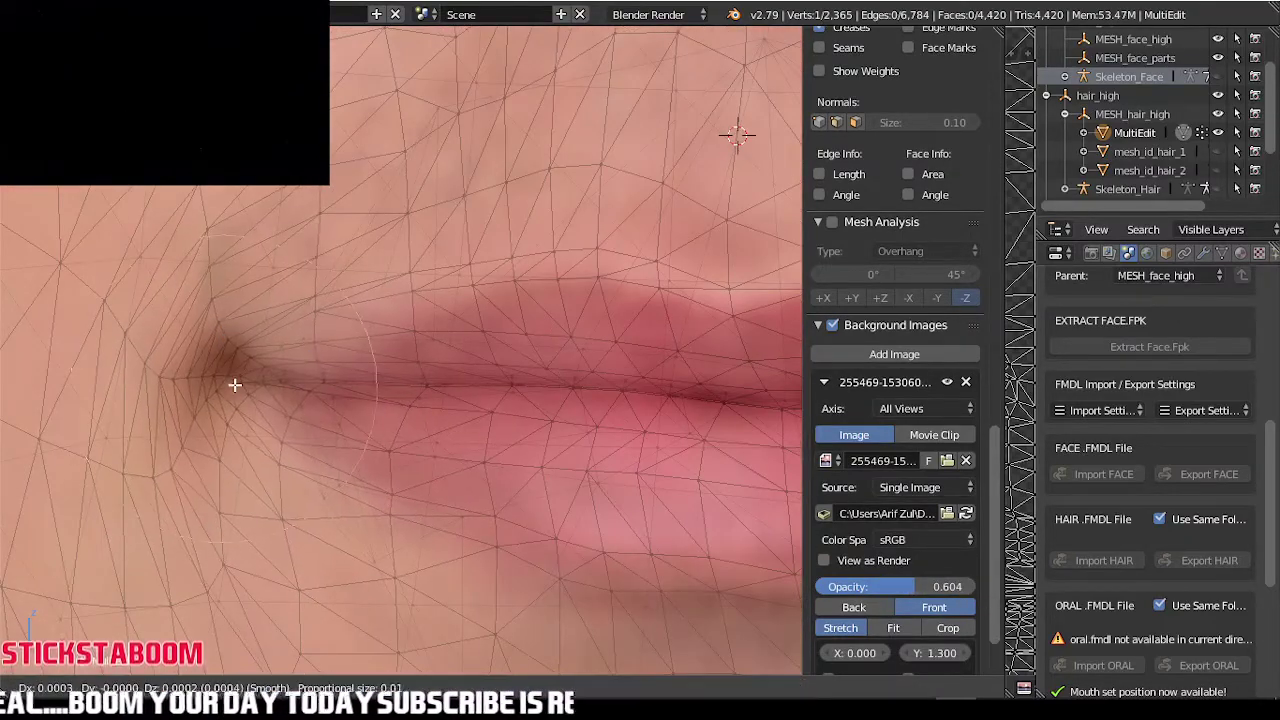
pyautogui.scroll(-6, 235, 335)
pyautogui.scroll(6, 657, 363)
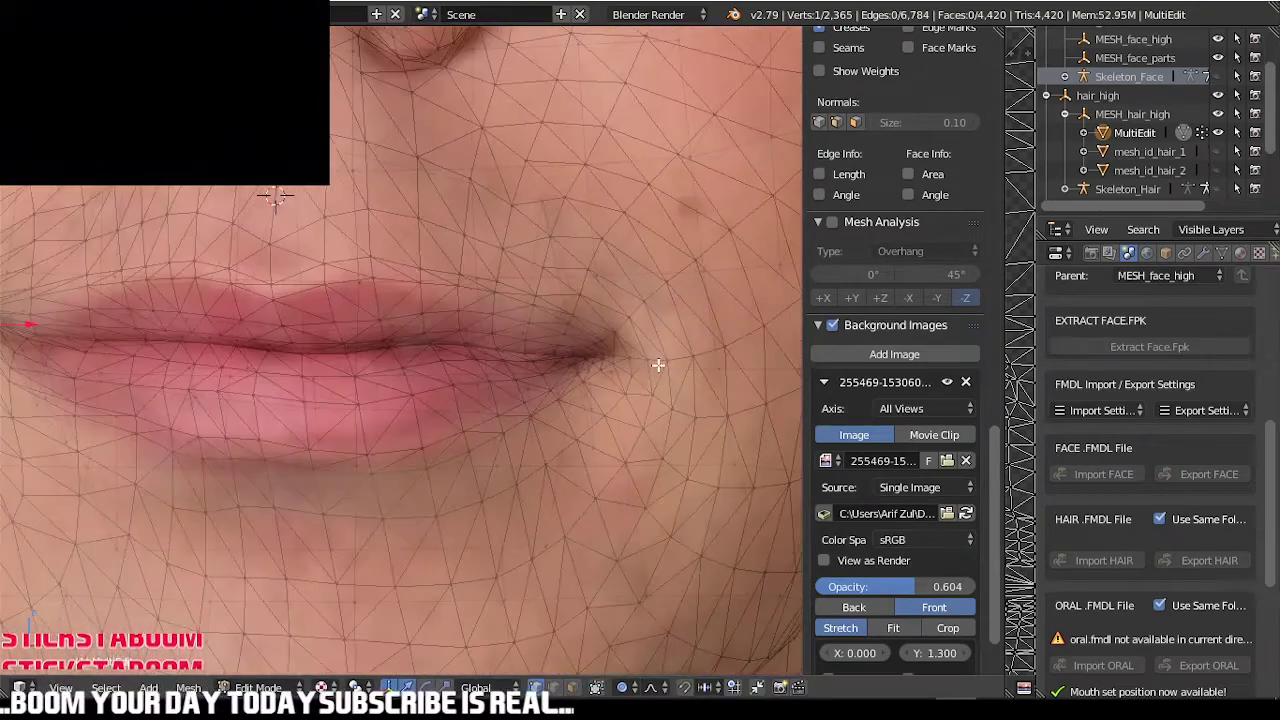
pyautogui.rightClick(537, 344)
pyautogui.press('g')
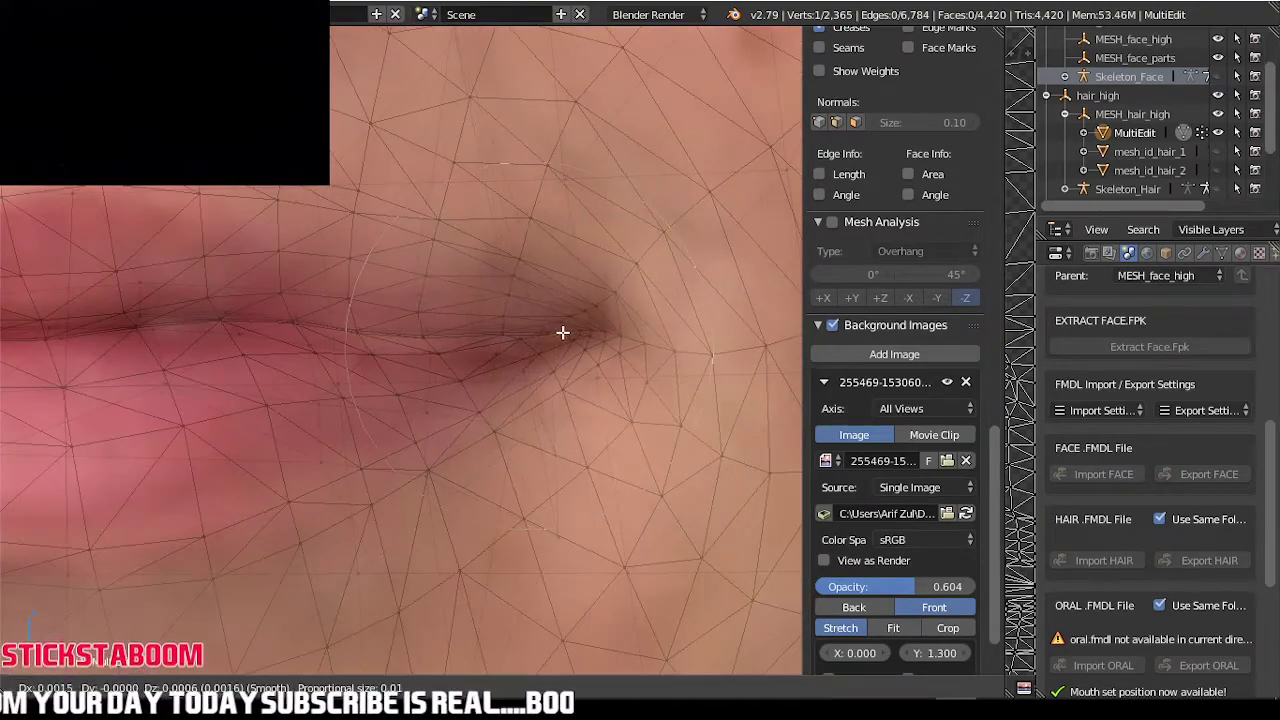
pyautogui.click(563, 332)
# - Check the mouth against the photo in Object Mode, then inspect the viewer's-right jaw edge closely in Edit Mode
pyautogui.press('Tab')
pyautogui.scroll(-12, 565, 332)
pyautogui.scroll(-2, 457, 297)
pyautogui.scroll(5, 401, 262)
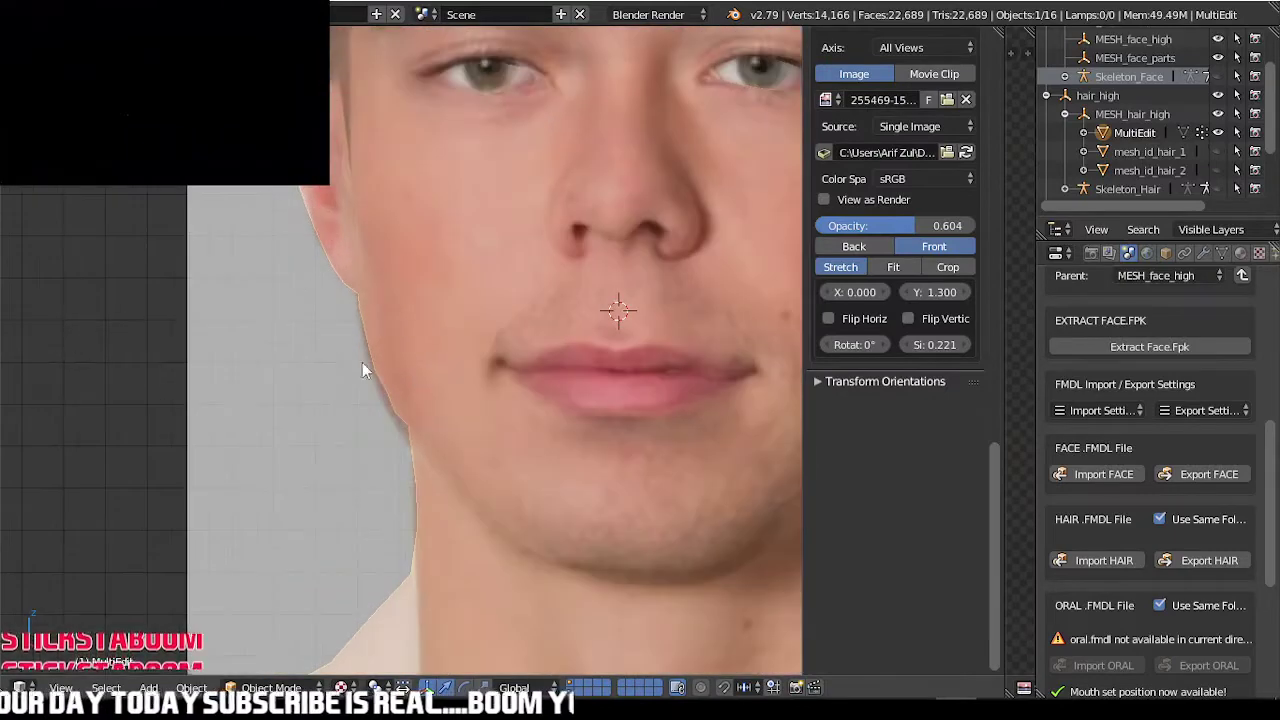
pyautogui.scroll(-4, 396, 410)
pyautogui.press('Tab')
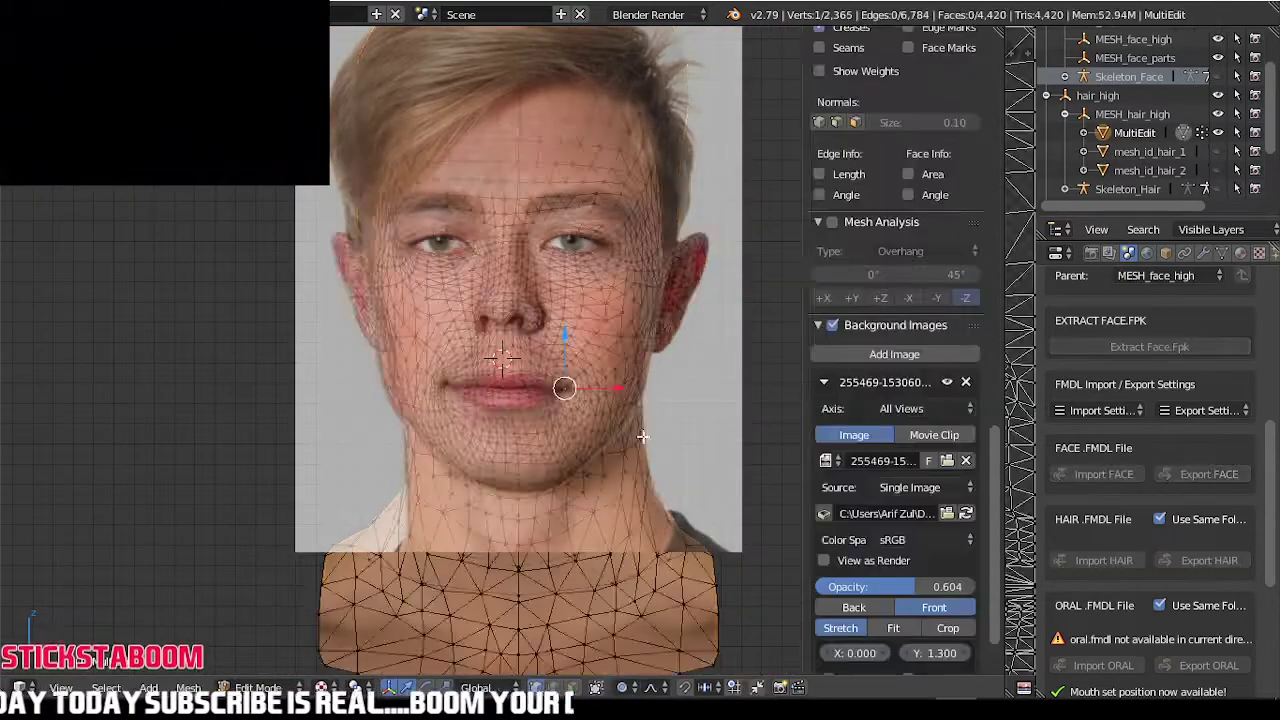
pyautogui.scroll(4, 690, 372)
pyautogui.scroll(3, 629, 280)
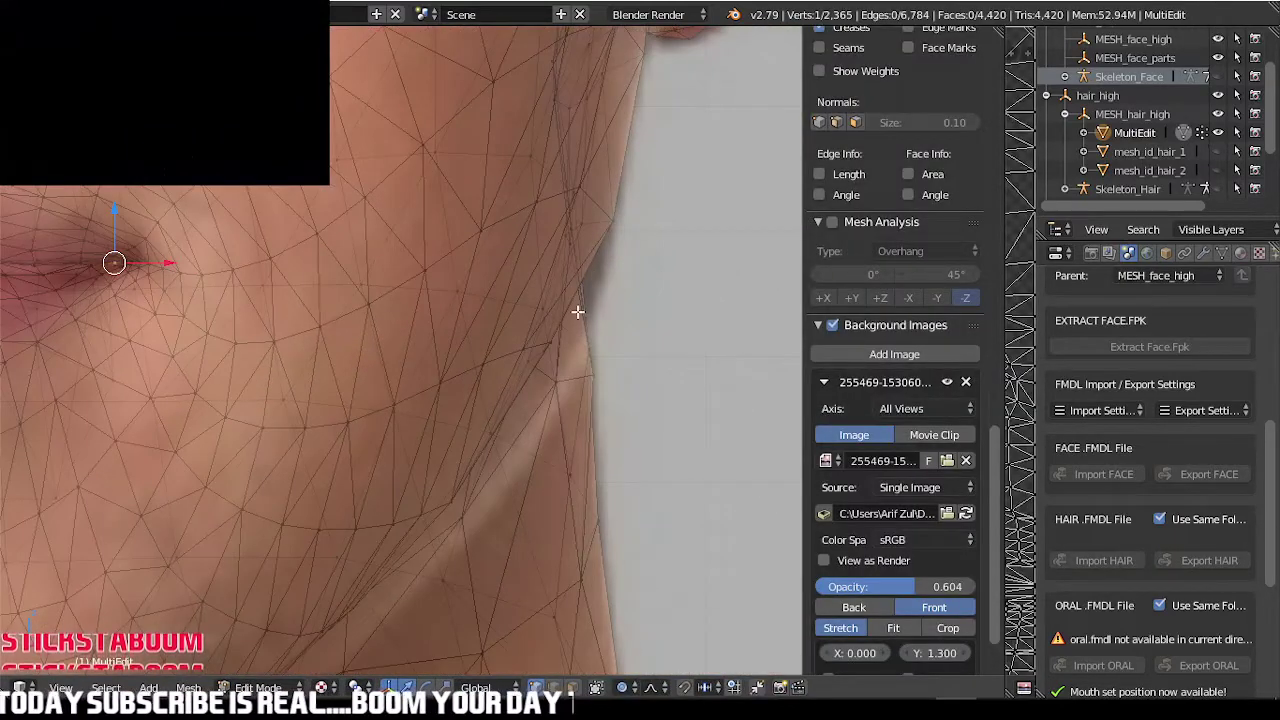
pyautogui.scroll(4, 579, 282)
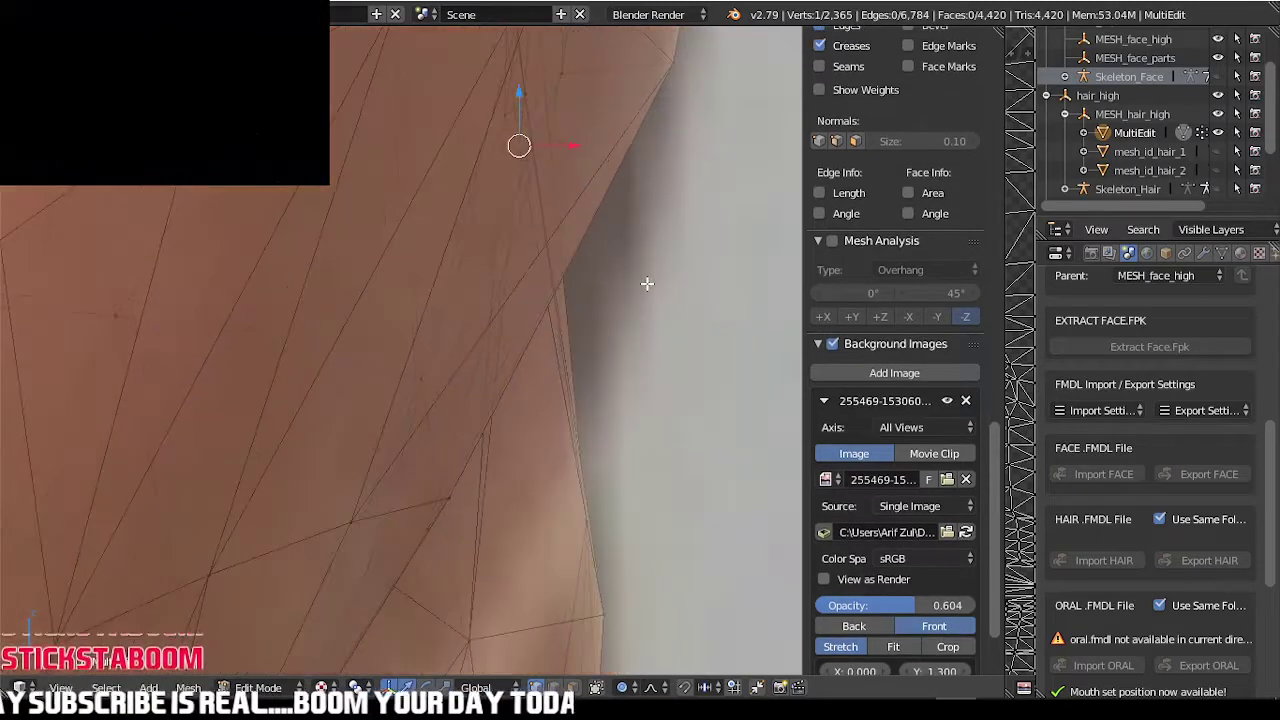
pyautogui.scroll(-7, 660, 306)
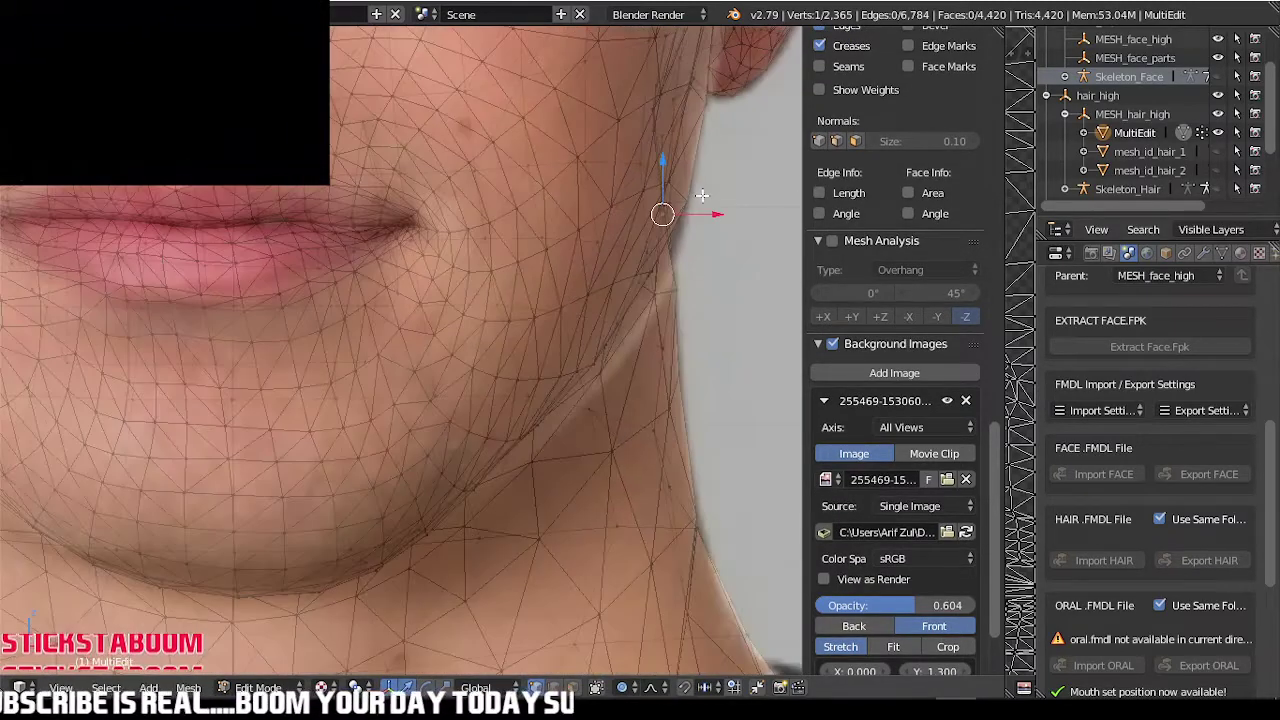
# - Examine the whole head and hair outline against the background photo in Object Mode
pyautogui.press('Tab')
pyautogui.scroll(-5, 704, 191)
pyautogui.scroll(-8, 545, 136)
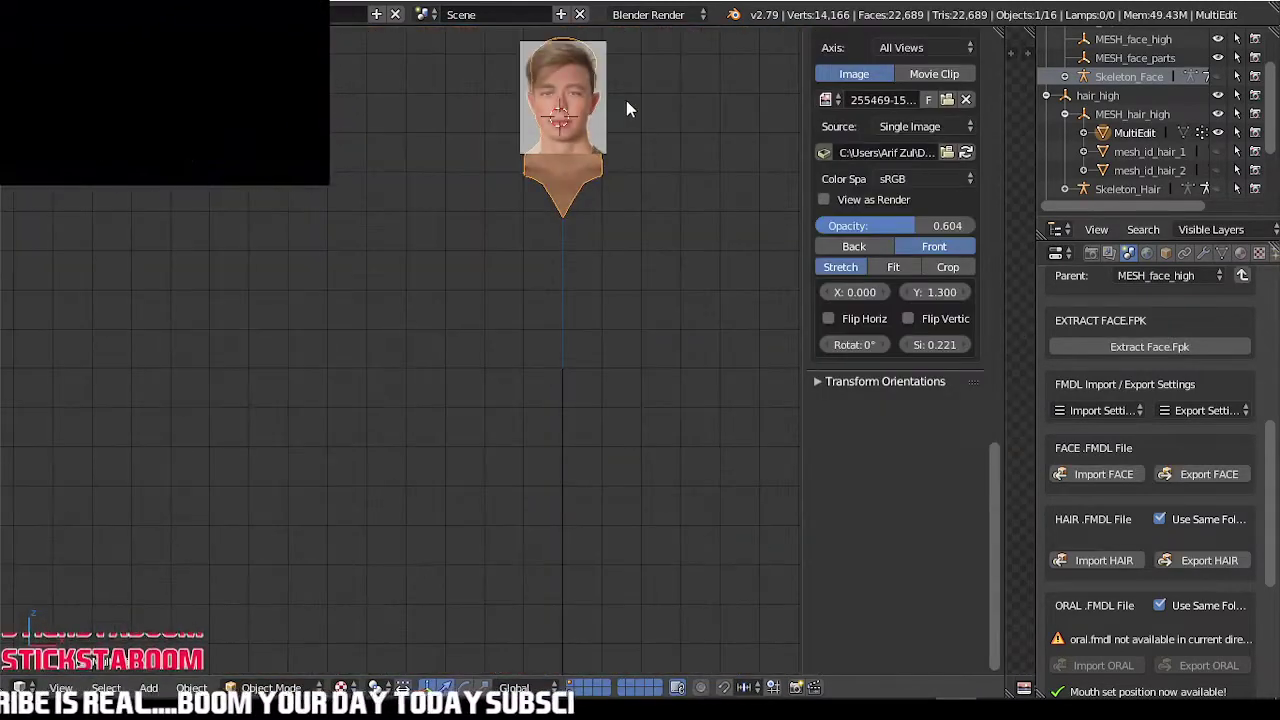
pyautogui.scroll(7, 582, 64)
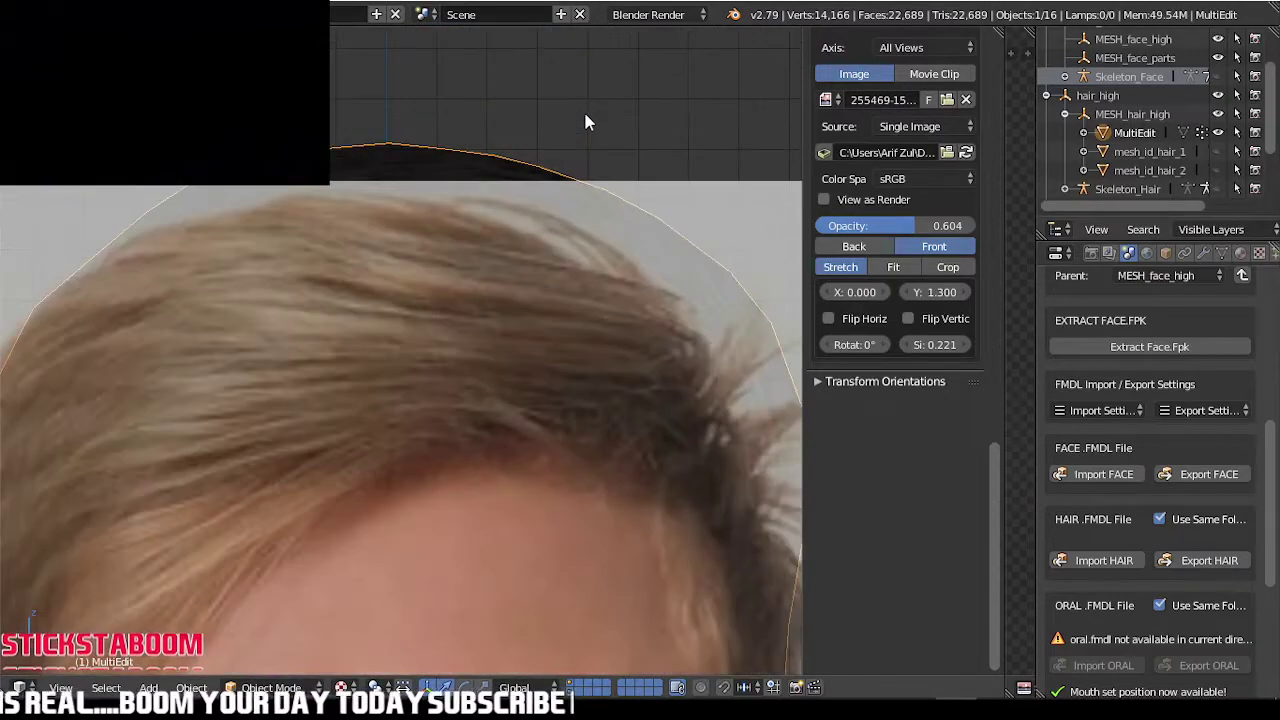
pyautogui.scroll(-3, 590, 259)
pyautogui.scroll(-3, 590, 262)
pyautogui.scroll(5, 575, 420)
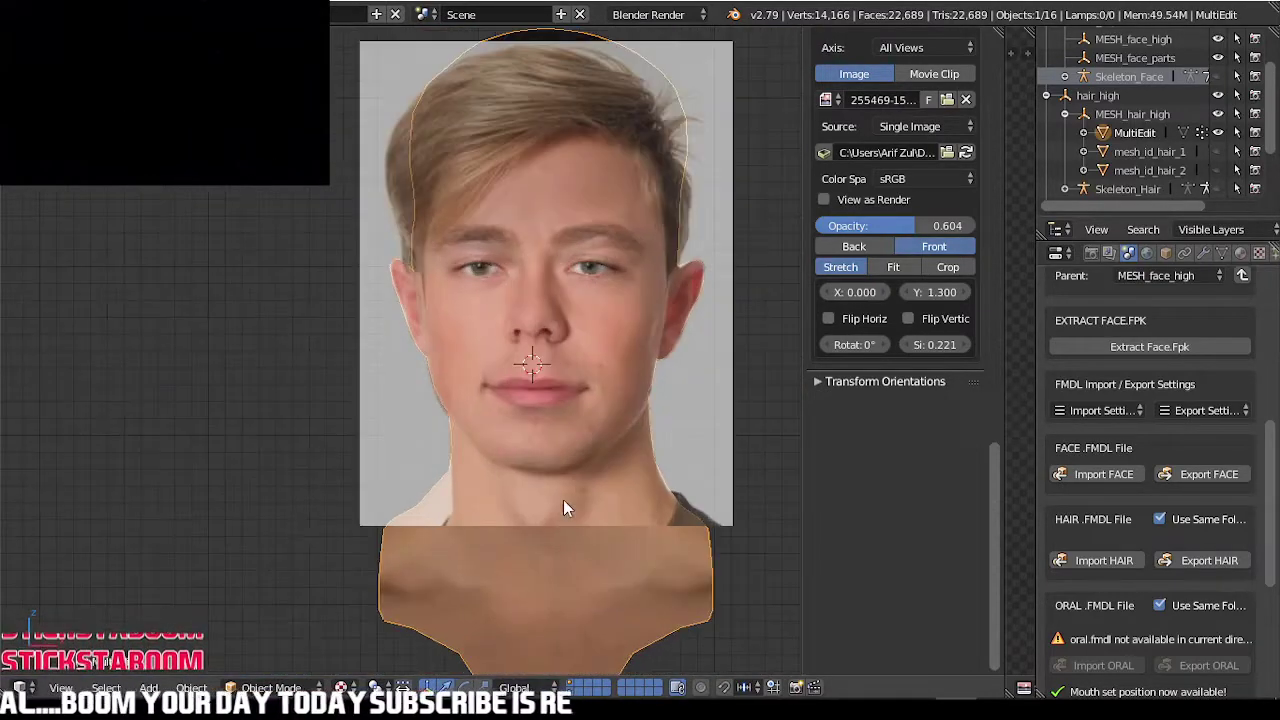
# - Compare mesh and background photo at opacities 0.334 and 1.000, then set the photo's opacity to 0.255
pyautogui.press('Tab')
pyautogui.scroll(5, 528, 345)
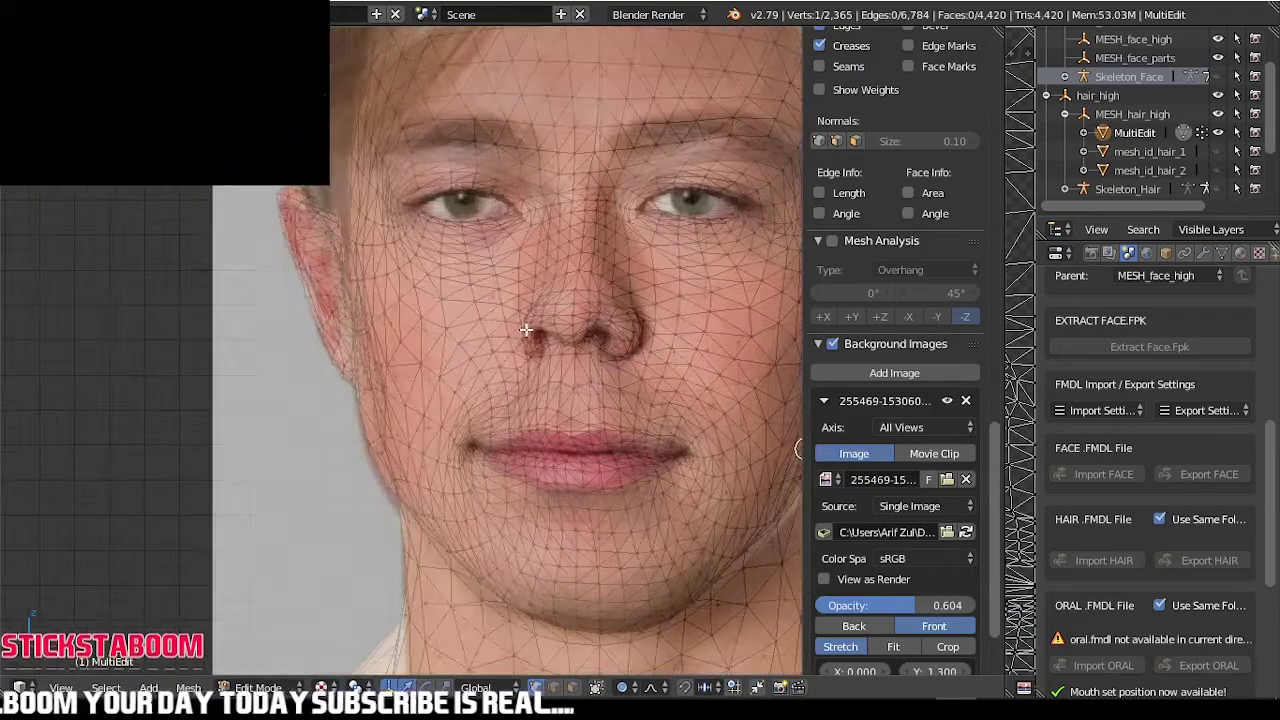
pyautogui.scroll(-3, 620, 344)
pyautogui.moveTo(882, 603)
pyautogui.mouseDown()
pyautogui.moveTo(815, 605)
pyautogui.moveTo(922, 597)
pyautogui.moveTo(864, 607)
pyautogui.mouseUp()
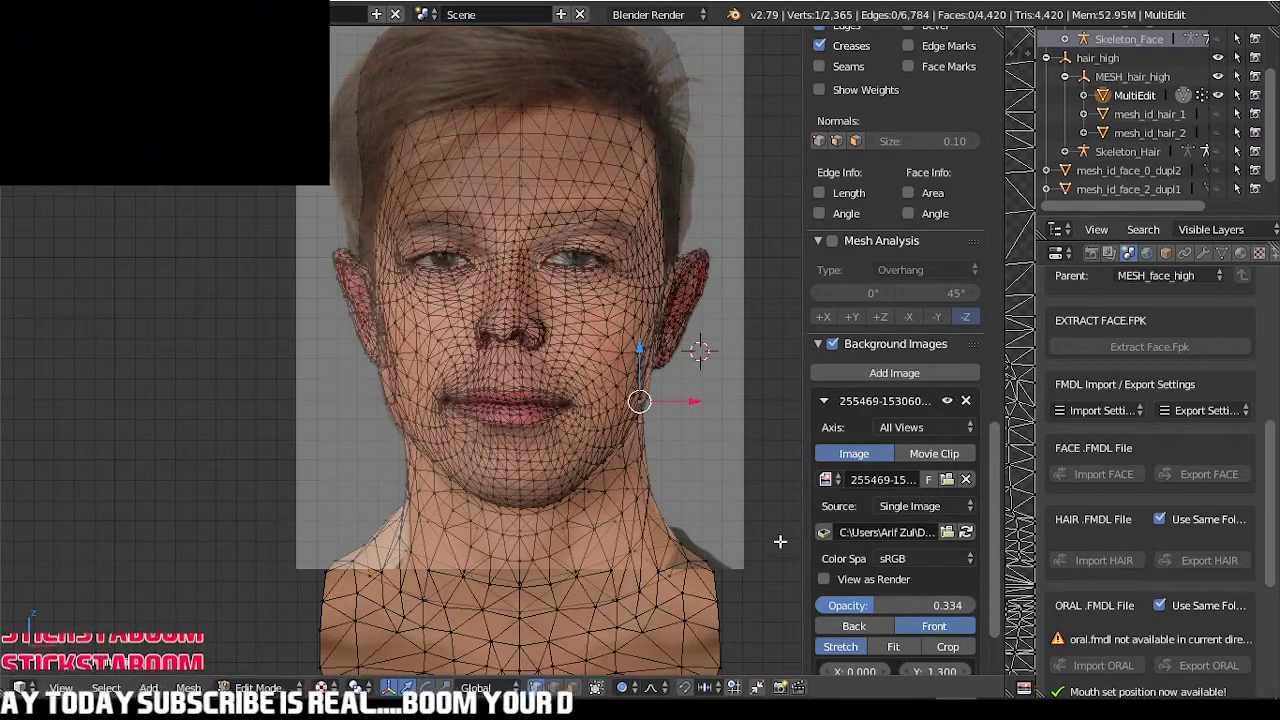
pyautogui.press('Tab')
pyautogui.moveTo(900, 229); pyautogui.dragTo(1103, 280)
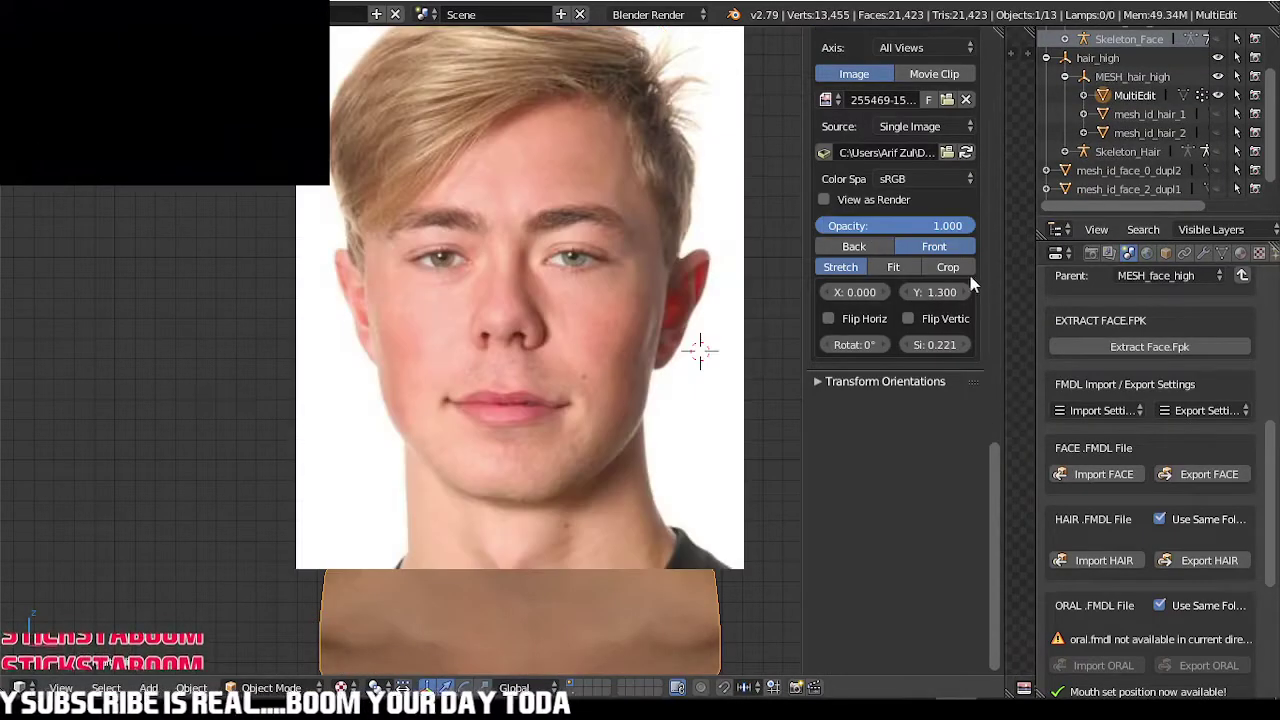
pyautogui.moveTo(972, 287); pyautogui.dragTo(853, 295)
# - In Edit Mode, adjust the middle and viewer's-right side of the chin slightly with a proportional size of 0.04
pyautogui.scroll(4, 580, 496)
pyautogui.press('Tab')
pyautogui.scroll(2, 497, 480)
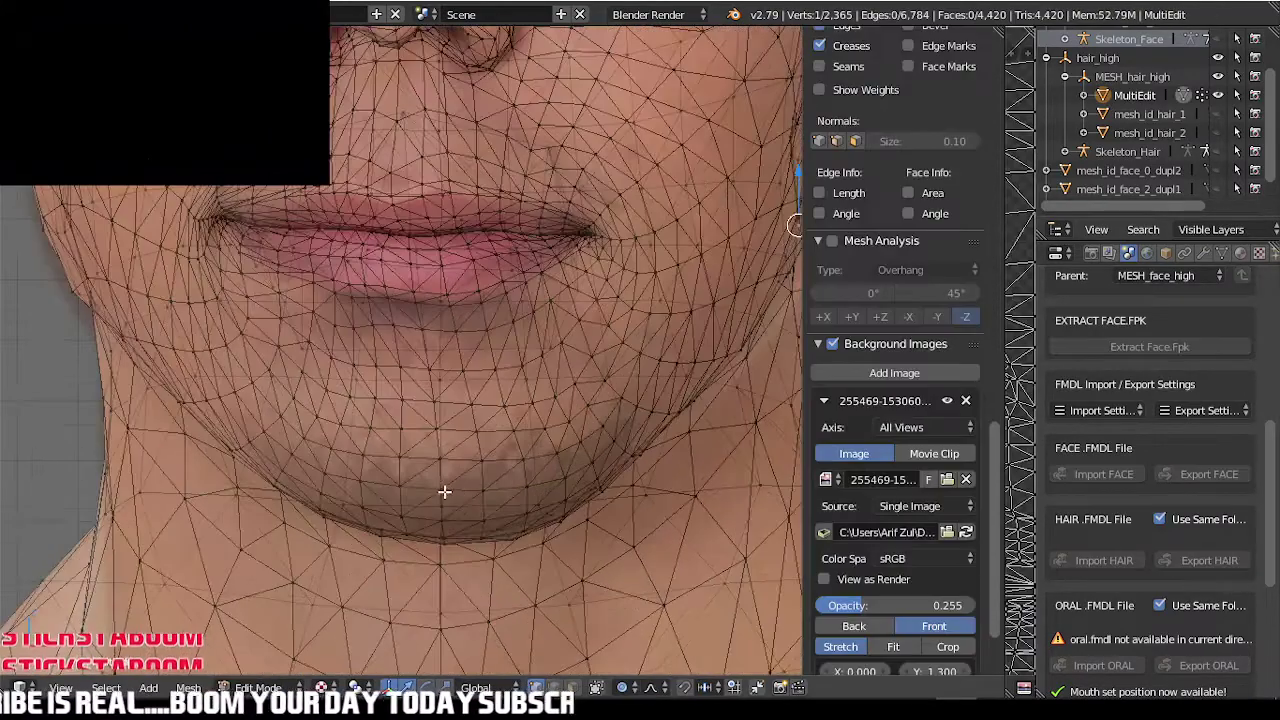
pyautogui.rightClick(440, 491)
pyautogui.press('g')
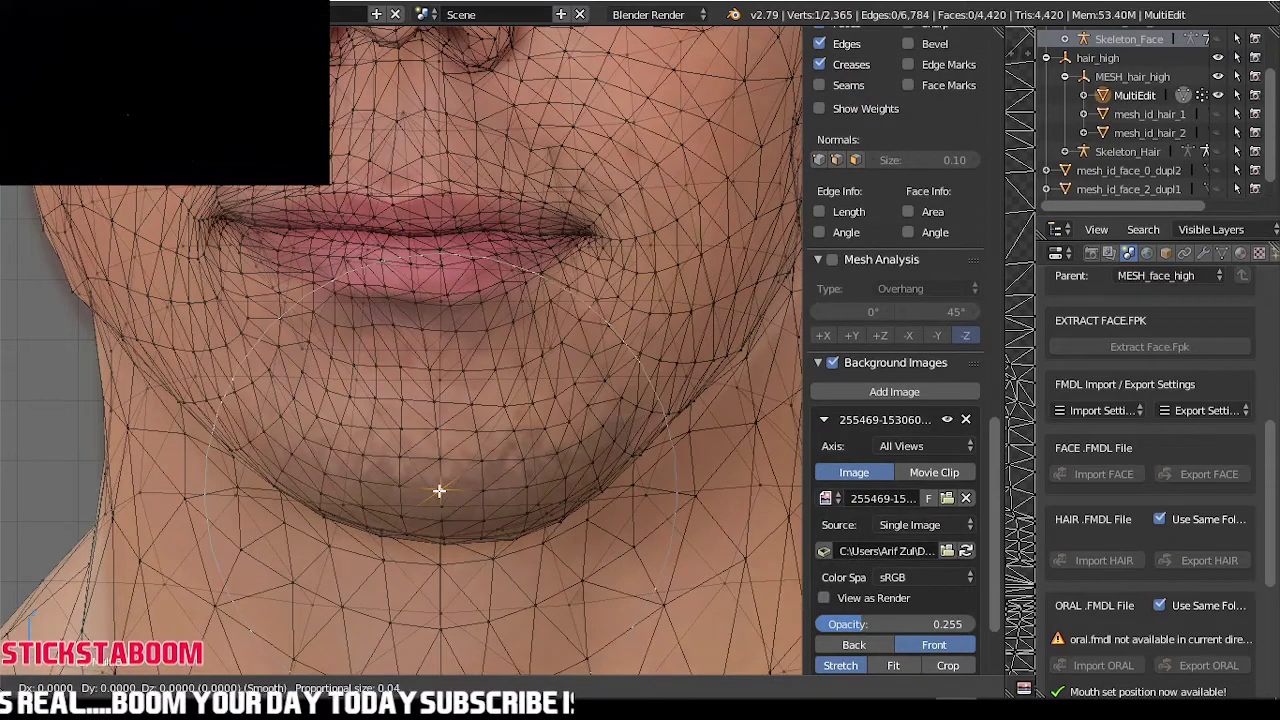
pyautogui.click(426, 490)
pyautogui.rightClick(300, 489)
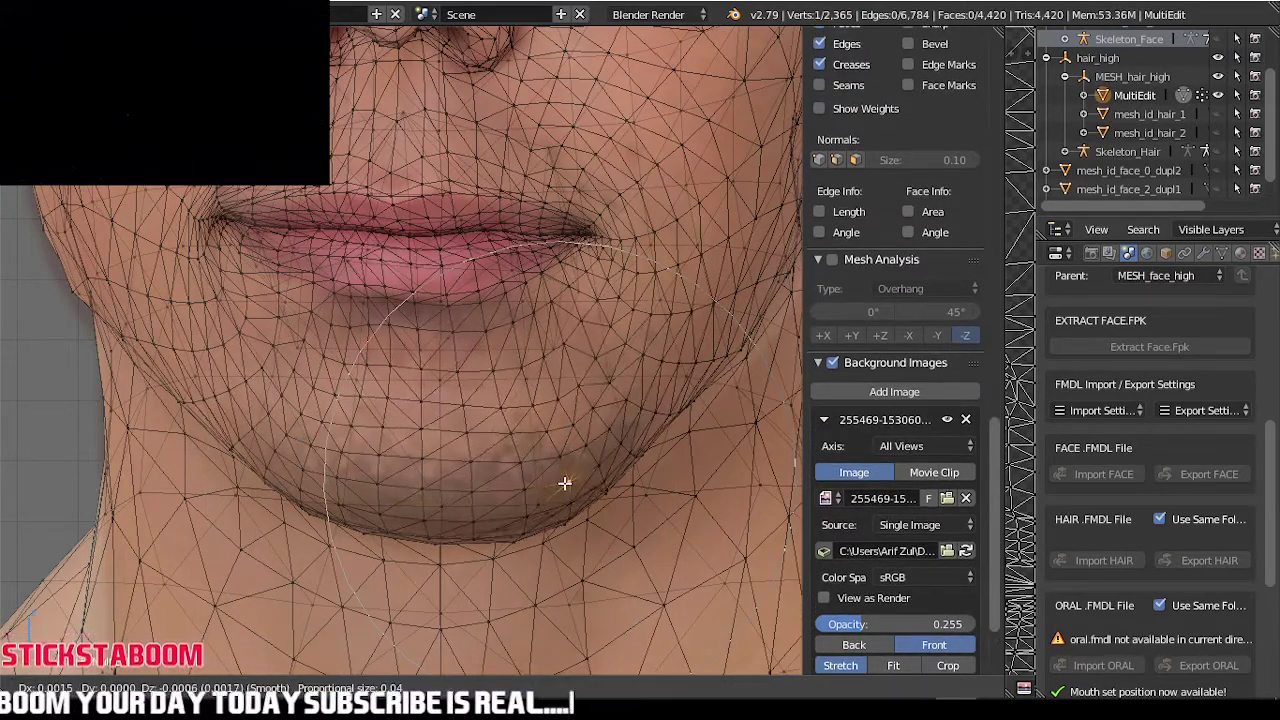
pyautogui.rightClick(555, 489)
# - Return to Object Mode and raise the background photo's opacity to 0.641 to compare the chin and jaw
pyautogui.press('Tab')
pyautogui.scroll(-5, 366, 480)
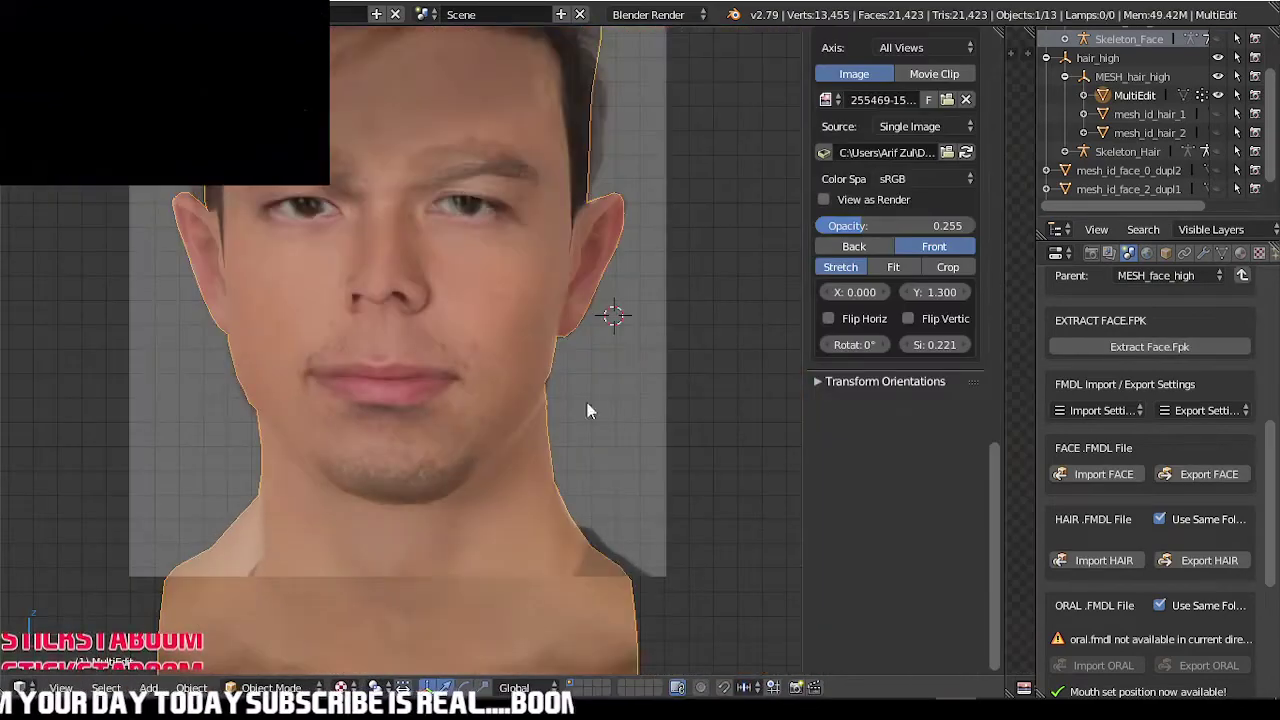
pyautogui.moveTo(866, 227); pyautogui.dragTo(925, 221)
pyautogui.scroll(6, 369, 446)
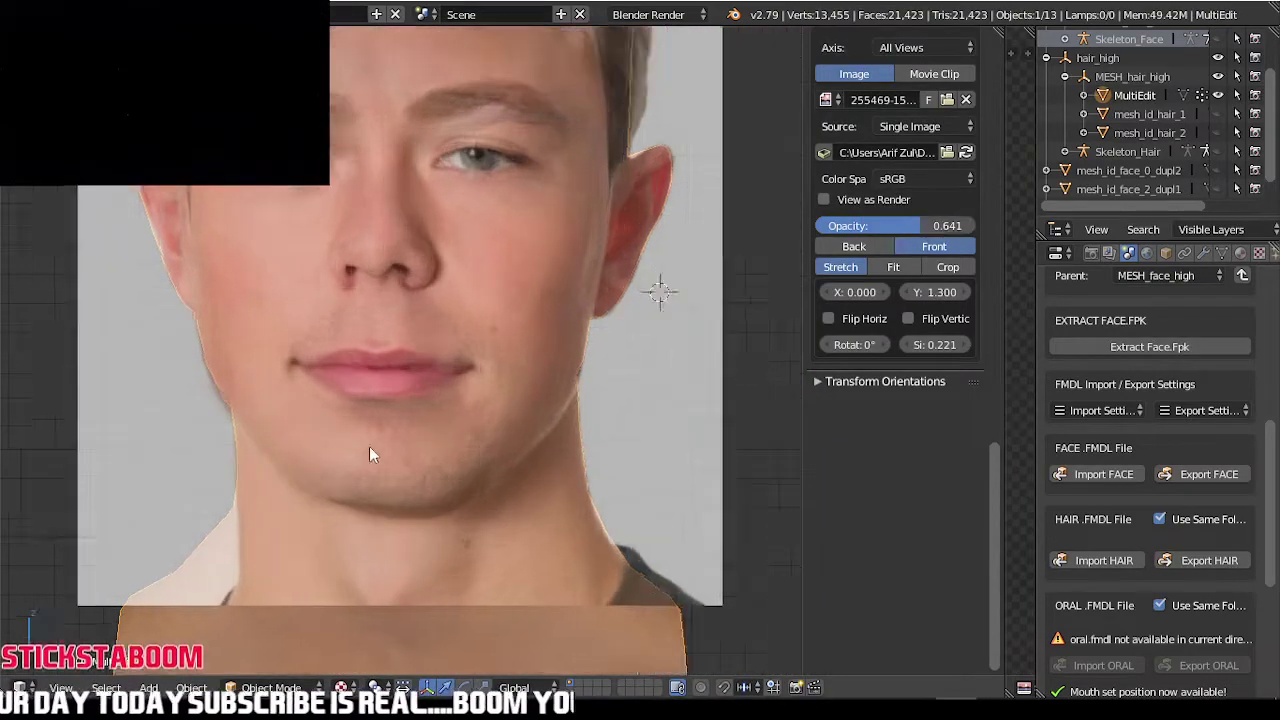
# - In Edit Mode, push the jaw edge beside the chin on the viewer's right slightly outward and up with proportional size 0.04
pyautogui.press('Tab')
pyautogui.rightClick(310, 484)
pyautogui.scroll(3, 310, 484)
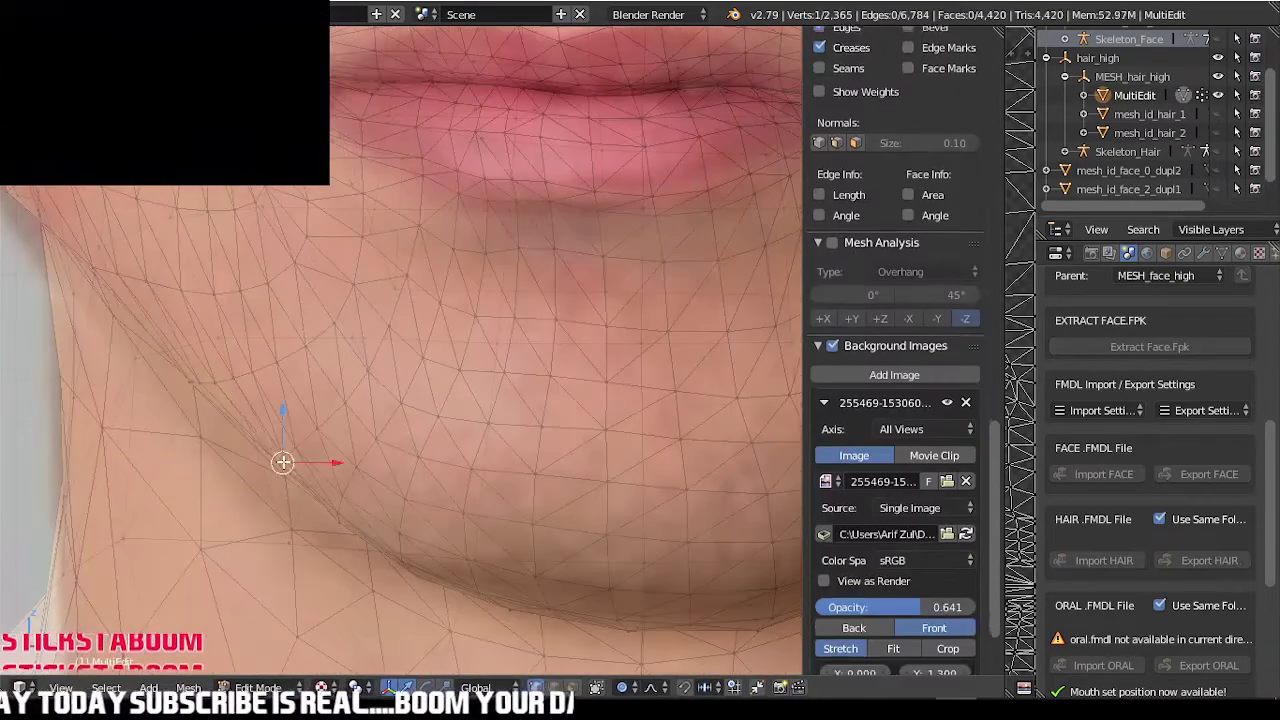
pyautogui.scroll(-3, 666, 466)
pyautogui.scroll(3, 694, 483)
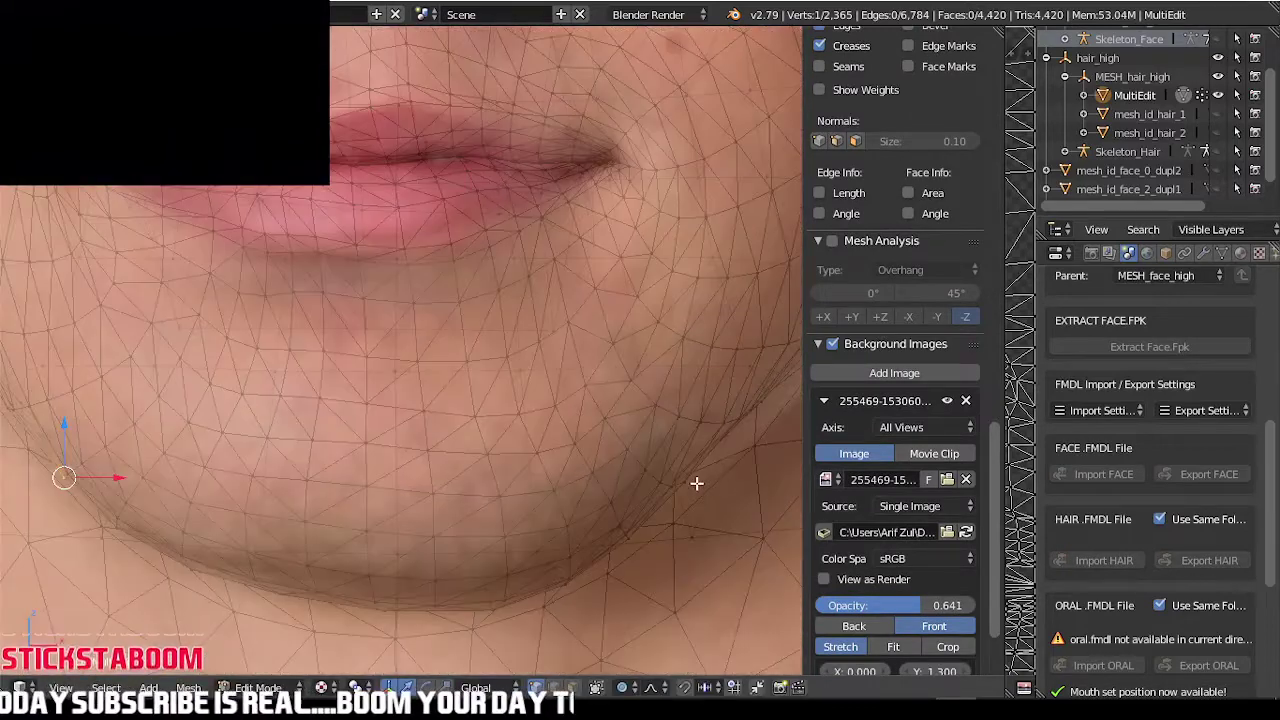
pyautogui.press('g')
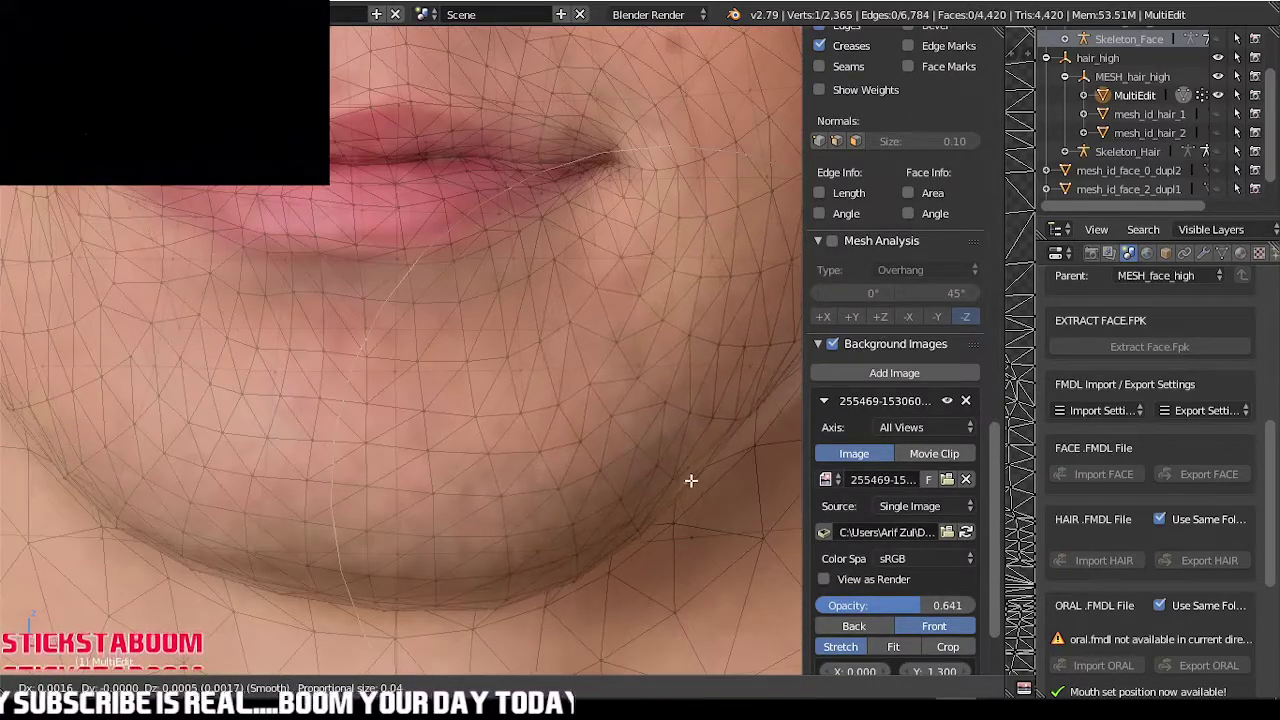
# - Raise the chin's lower edge slightly with a proportional size of 0.04 to match the photo
pyautogui.rightClick(371, 600)
pyautogui.press('g')
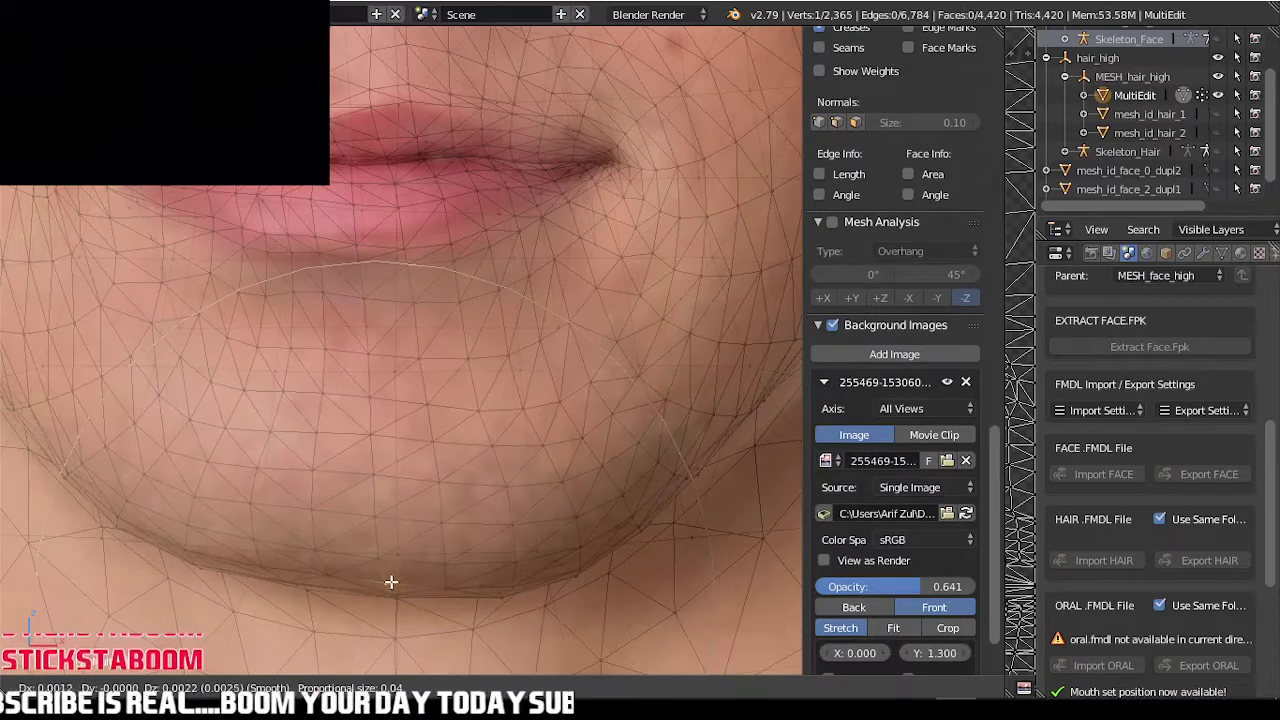
pyautogui.click(381, 594)
# - Return to Object Mode and set the background photo's opacity to 0.000 to reveal the reshaped face
pyautogui.press('Tab')
pyautogui.scroll(-10, 482, 475)
pyautogui.scroll(2, 512, 434)
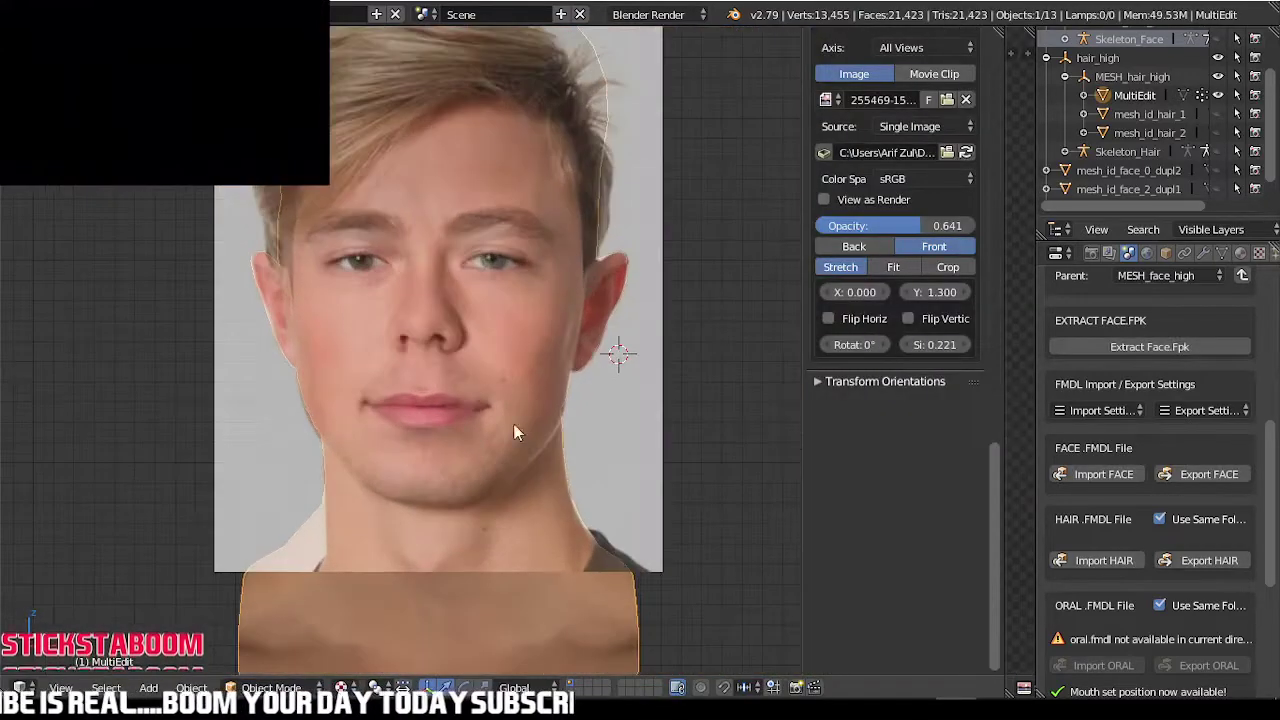
pyautogui.moveTo(936, 222); pyautogui.dragTo(600, 265)
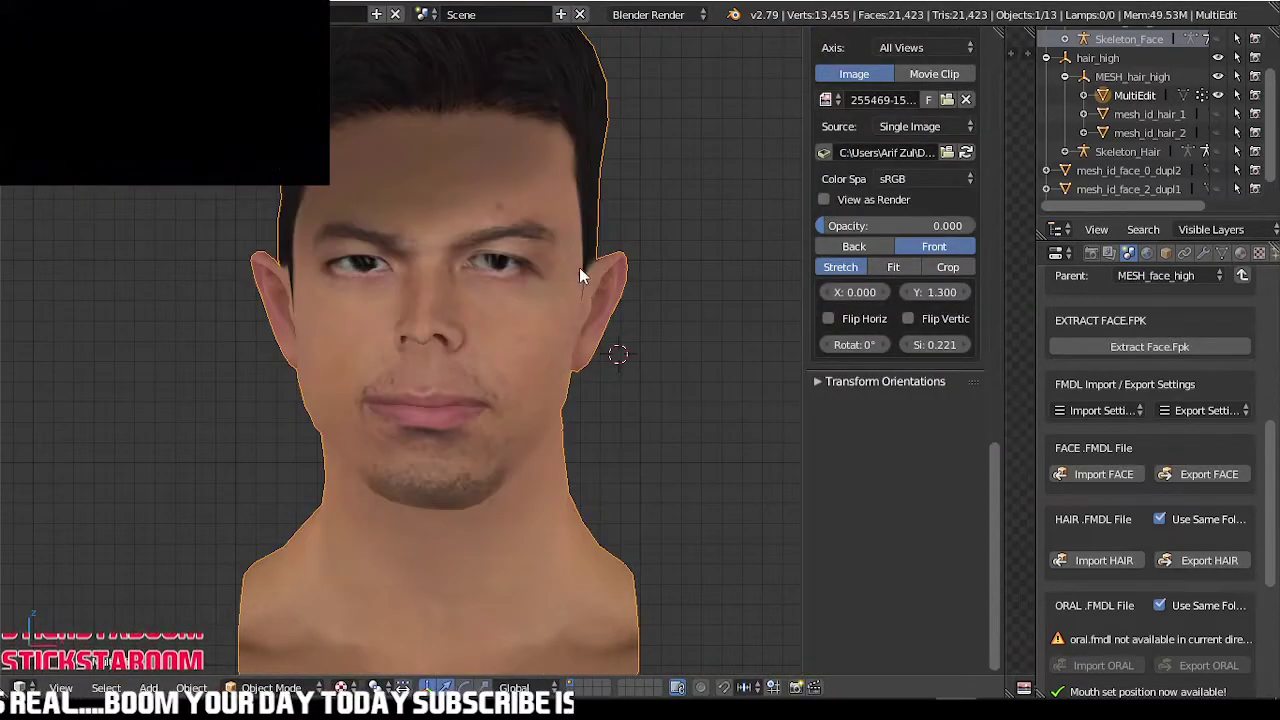
# - Examine the reshaped eyes, nose and mouth up close from the front and from a slight angle
pyautogui.scroll(-1, 373, 361)
pyautogui.scroll(1, 340, 345)
pyautogui.scroll(3, 448, 360)
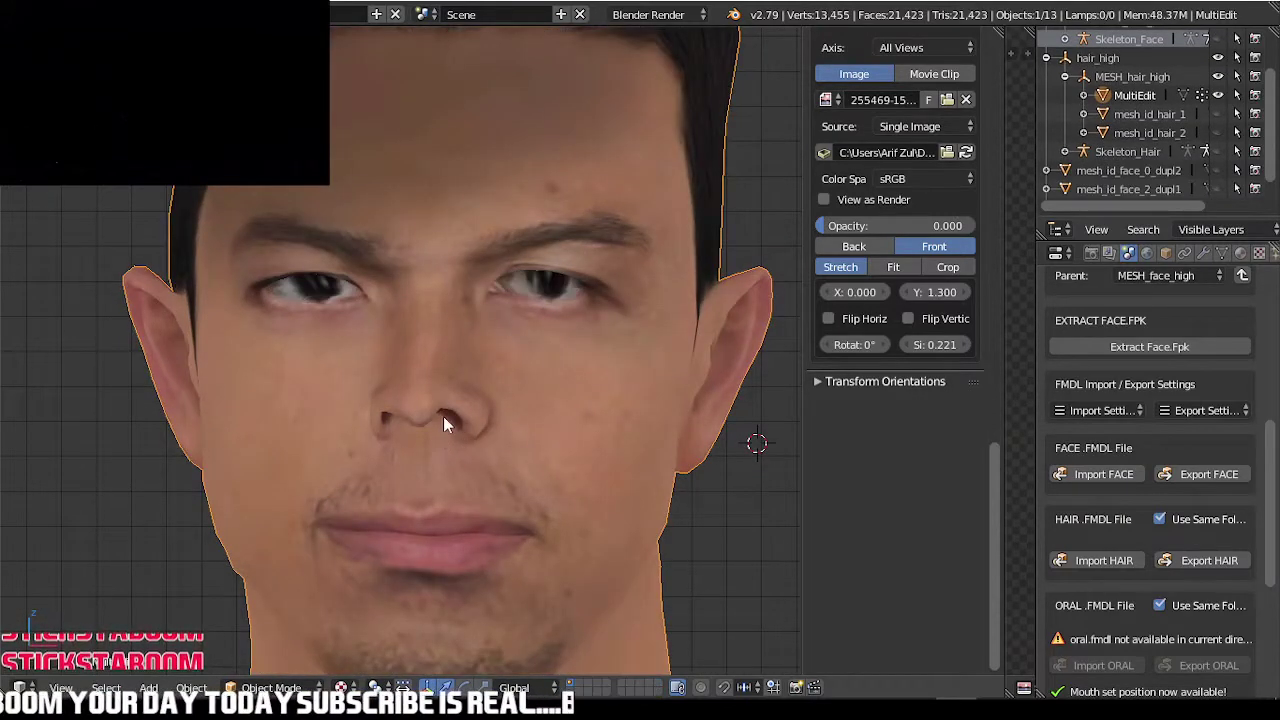
pyautogui.press('Tab')
pyautogui.press('Tab')
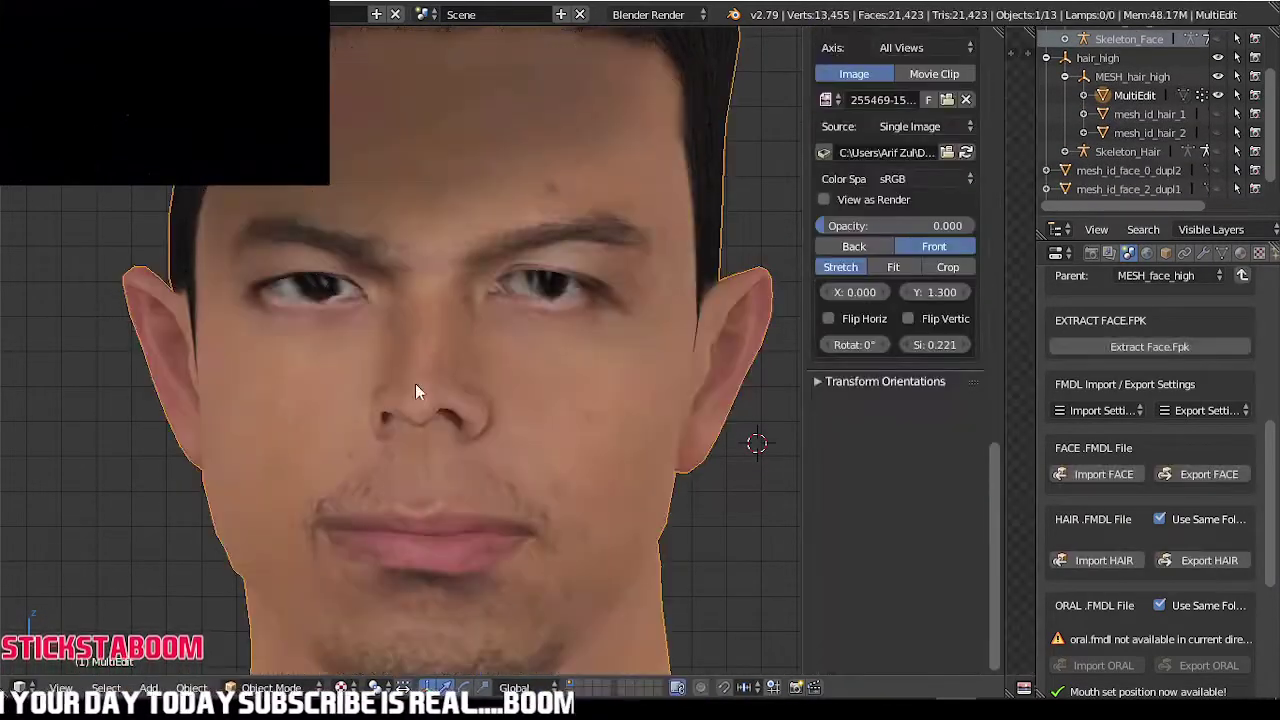
pyautogui.scroll(3, 415, 383)
pyautogui.moveTo(301, 560); pyautogui.dragTo(402, 502, button='middle')
pyautogui.scroll(-4, 246, 507)
# - View the head from the back and restore the front view
pyautogui.click(64, 687)
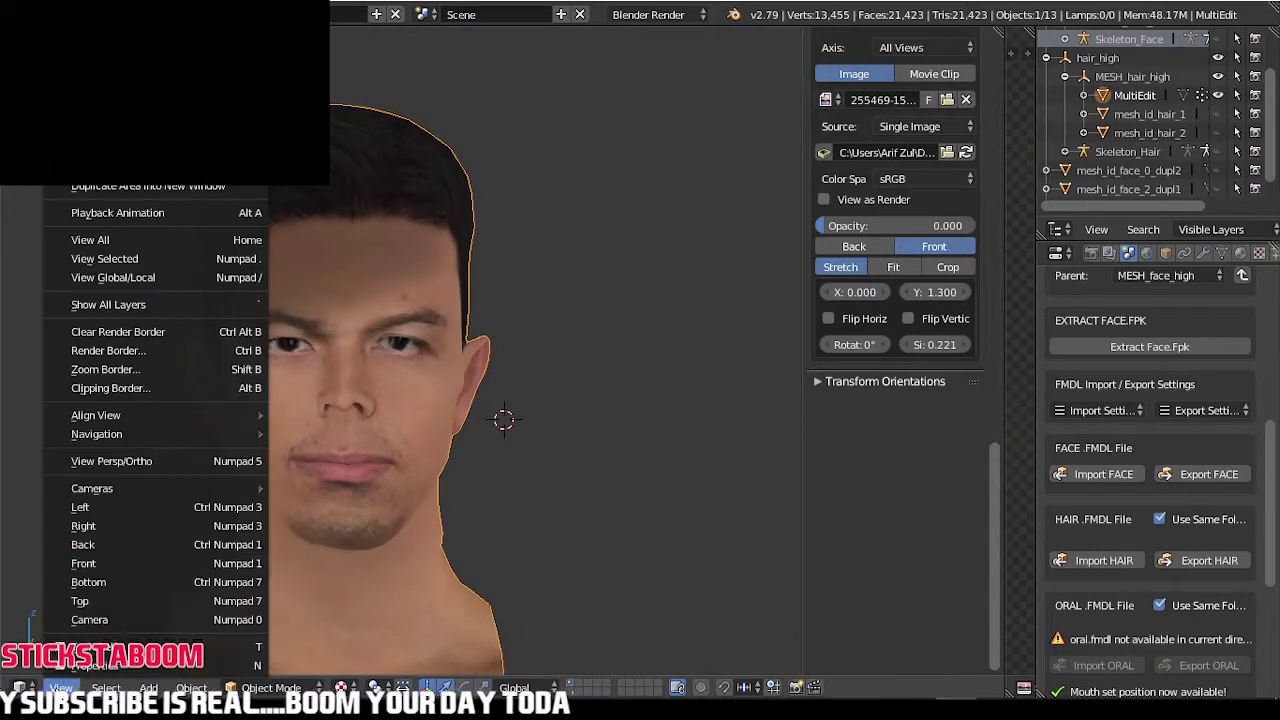
pyautogui.click(81, 552)
pyautogui.click(62, 687)
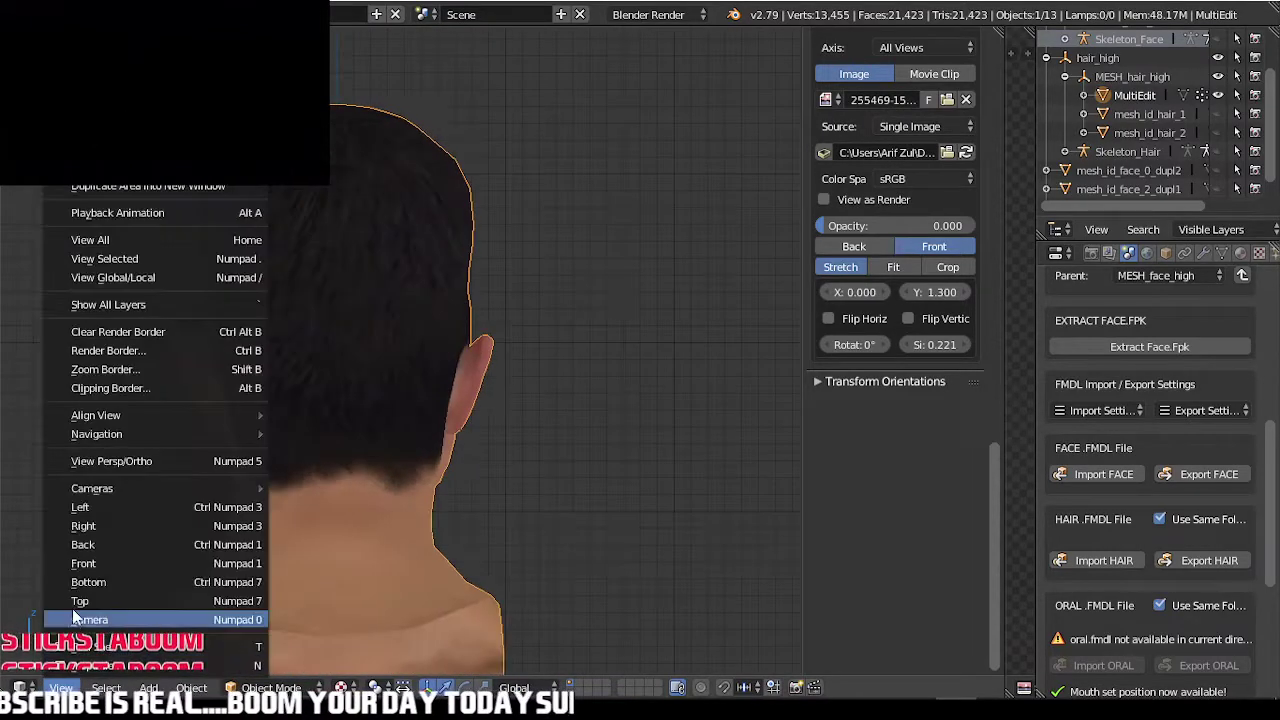
pyautogui.click(101, 561)
pyautogui.press('KP_1')
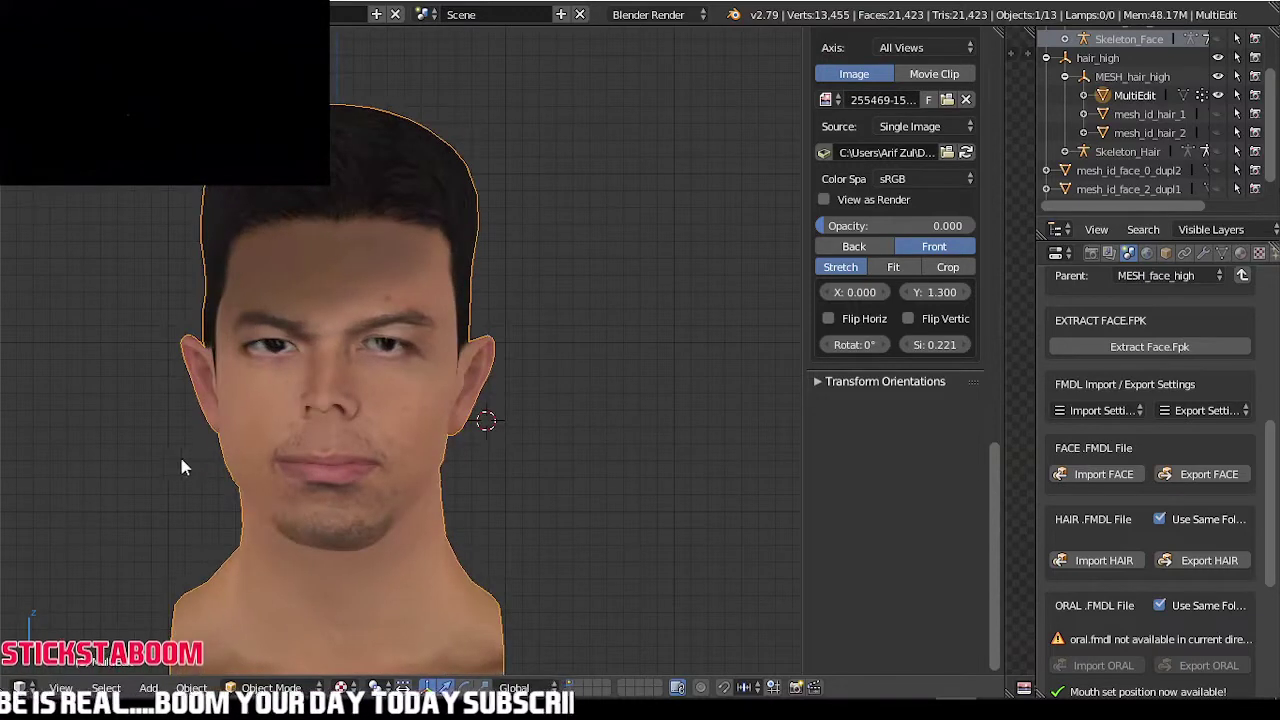
# - Show the hair meshes mesh_id_hair_1 and mesh_id_hair_2 and check how they sit on the head
pyautogui.click(1217, 114)
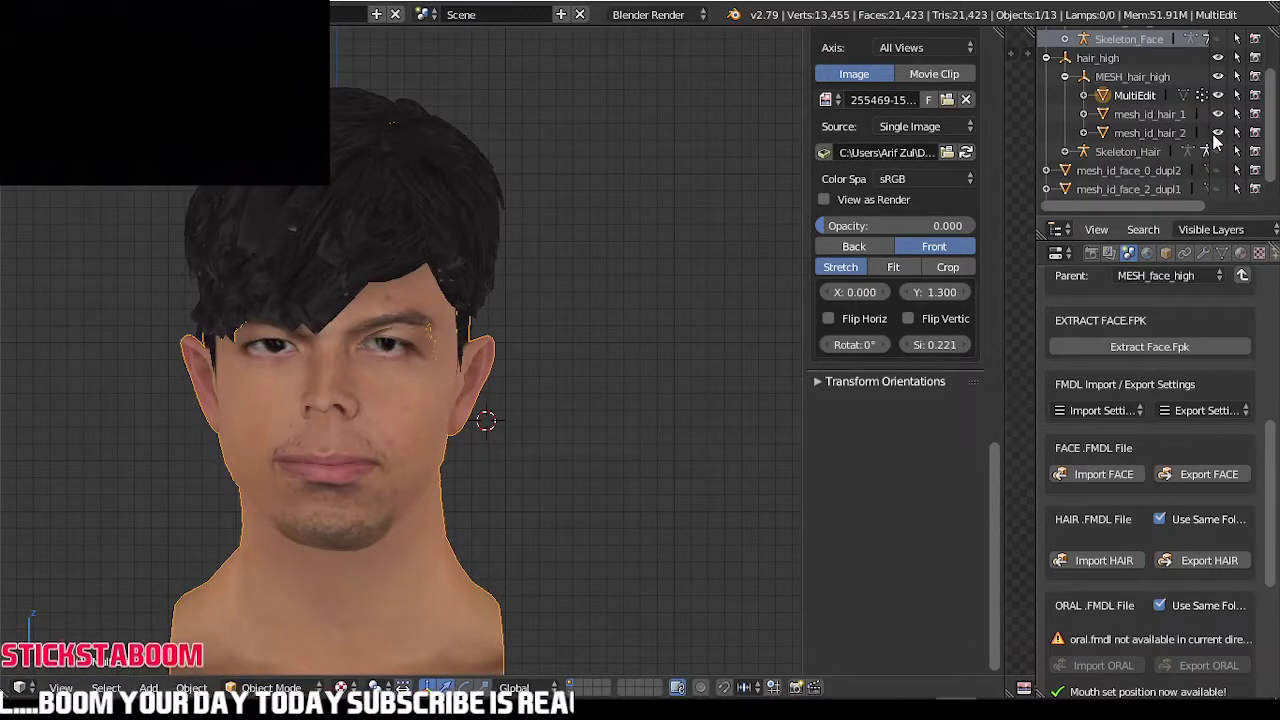
pyautogui.scroll(2, 394, 303)
pyautogui.scroll(2, 400, 340)
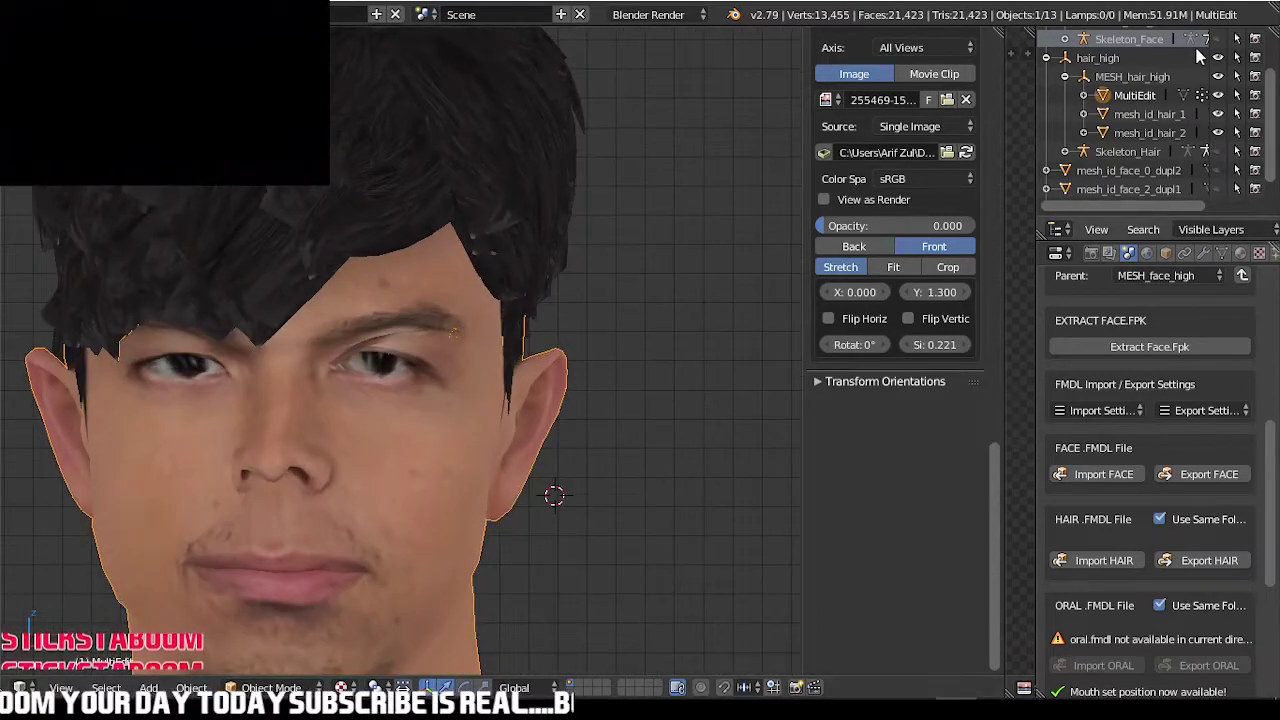
pyautogui.scroll(-4, 310, 565)
pyautogui.scroll(3, 436, 405)
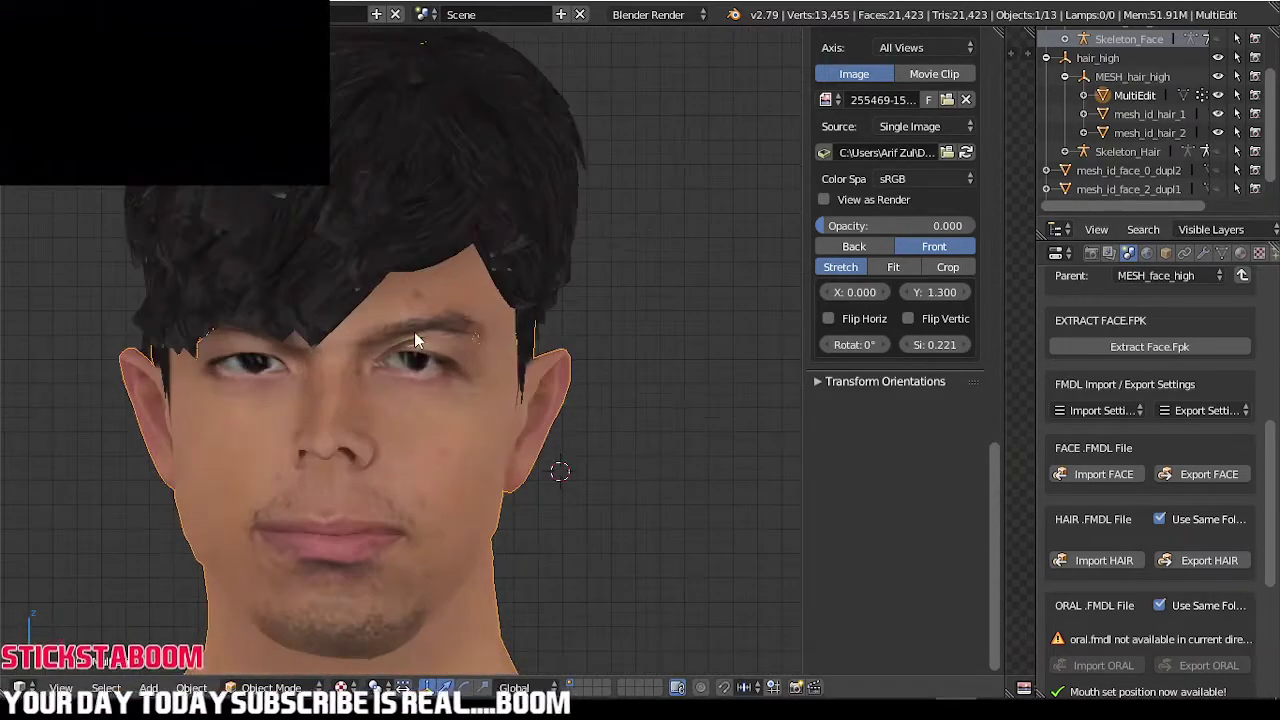
# - Delete the mesh_id_hair_2 object around the eyebrows and check the head without it
pyautogui.rightClick(453, 343)
pyautogui.press('x')
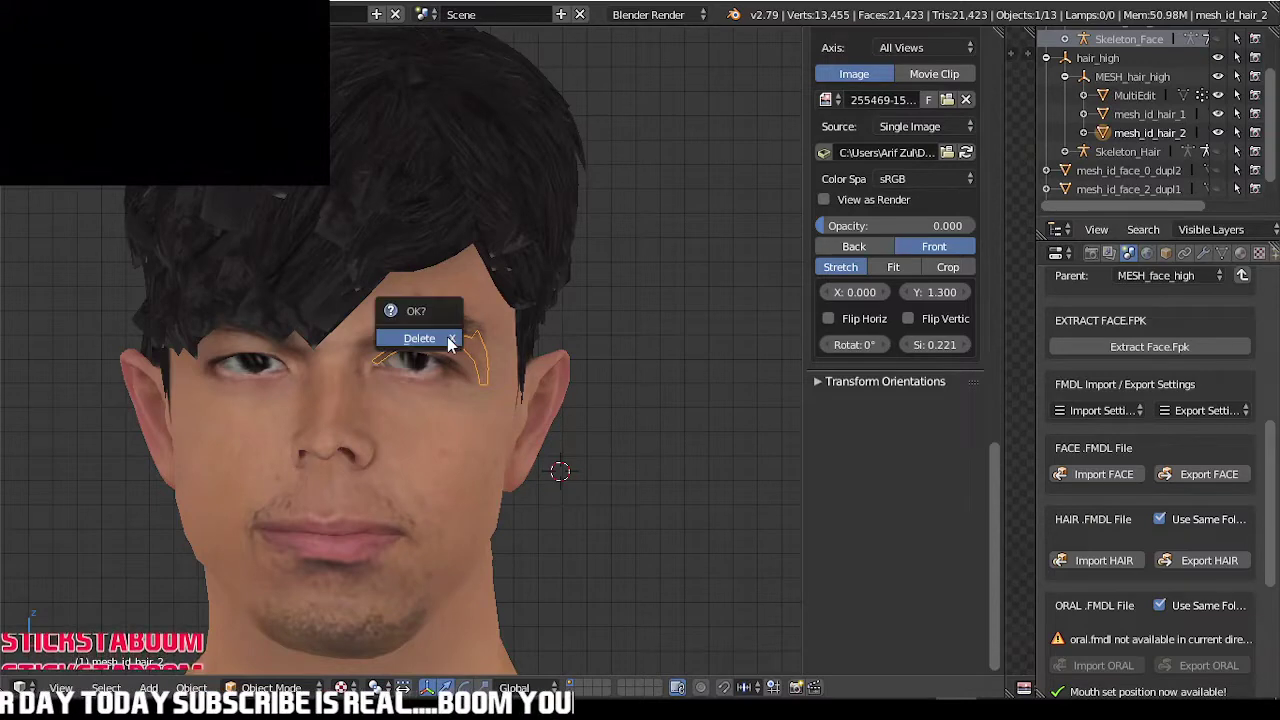
pyautogui.click(447, 337)
pyautogui.scroll(1, 371, 457)
pyautogui.scroll(-5, 378, 537)
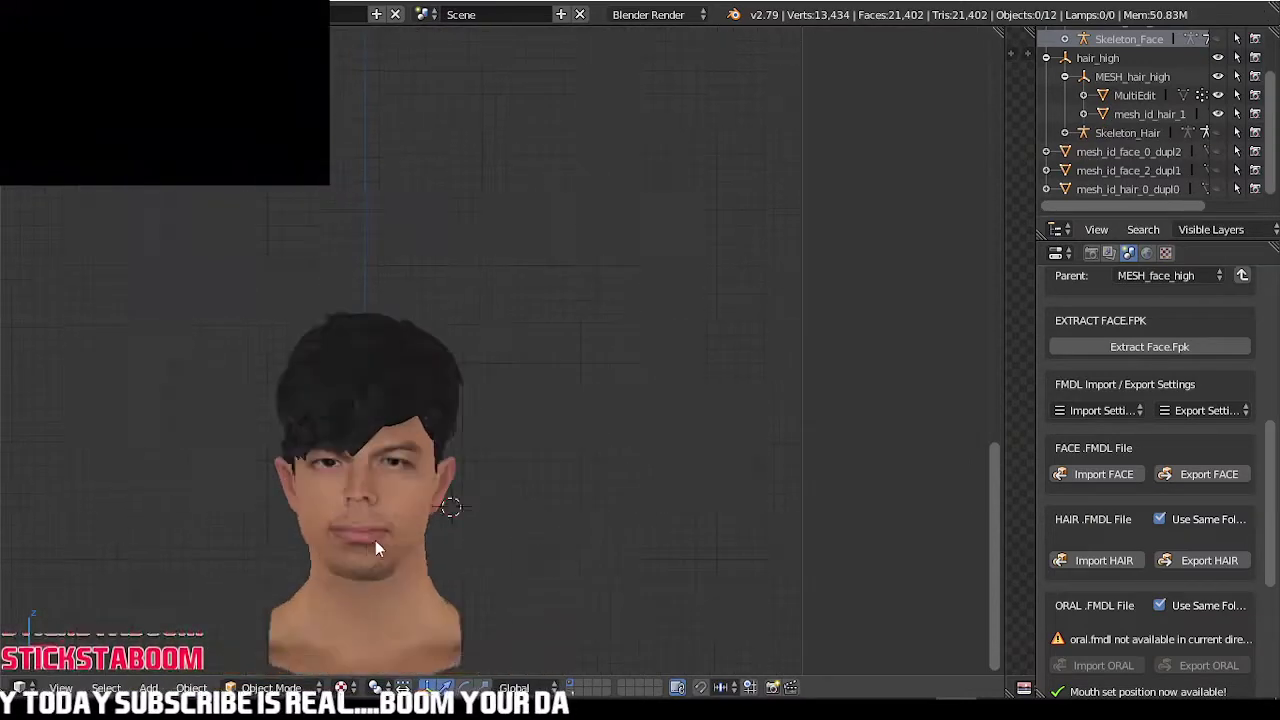
# - Hide mesh_id_hair_1 and examine the face and base hair without it from the front
pyautogui.scroll(5, 365, 545)
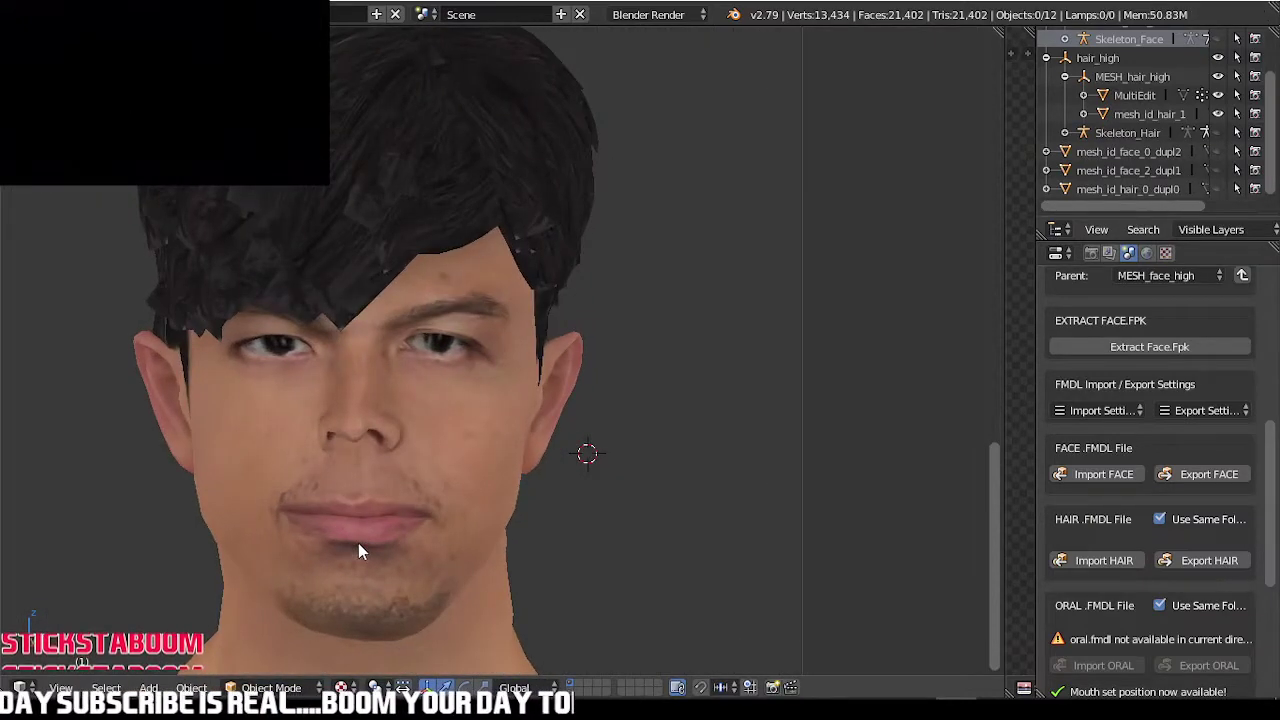
pyautogui.scroll(-5, 356, 555)
pyautogui.scroll(3, 352, 567)
pyautogui.click(1218, 114)
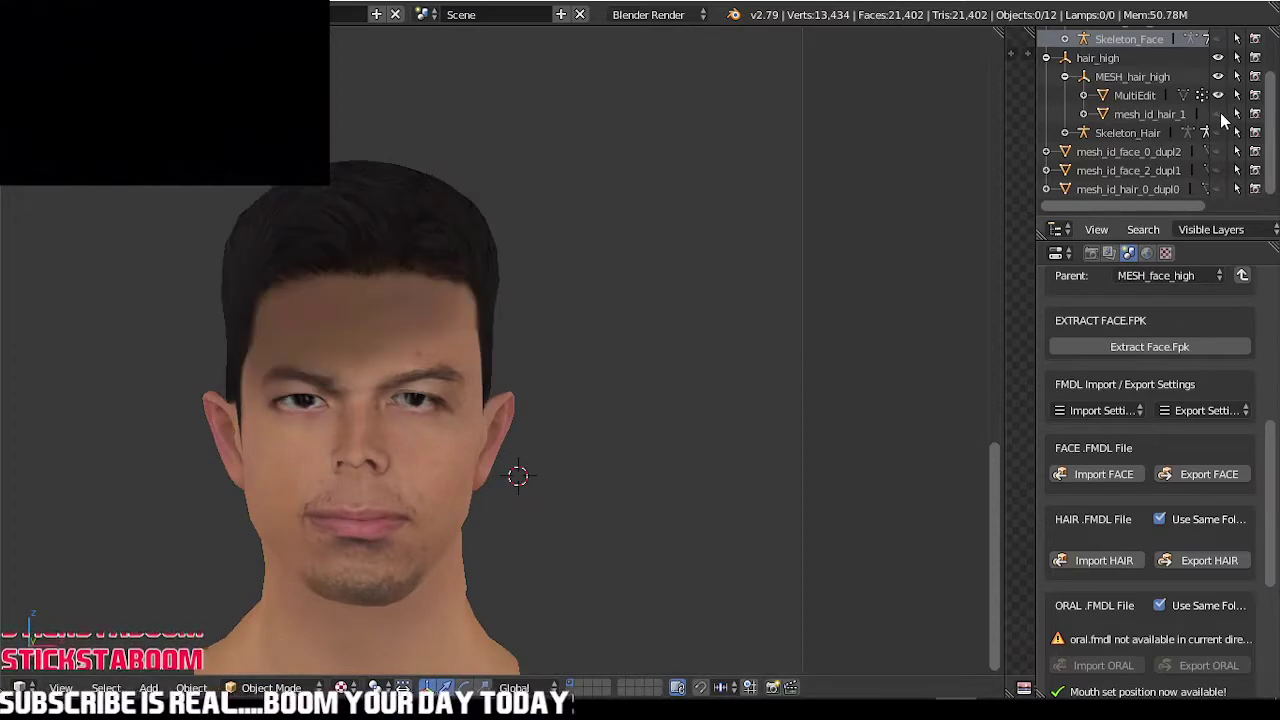
pyautogui.scroll(1, 1234, 125)
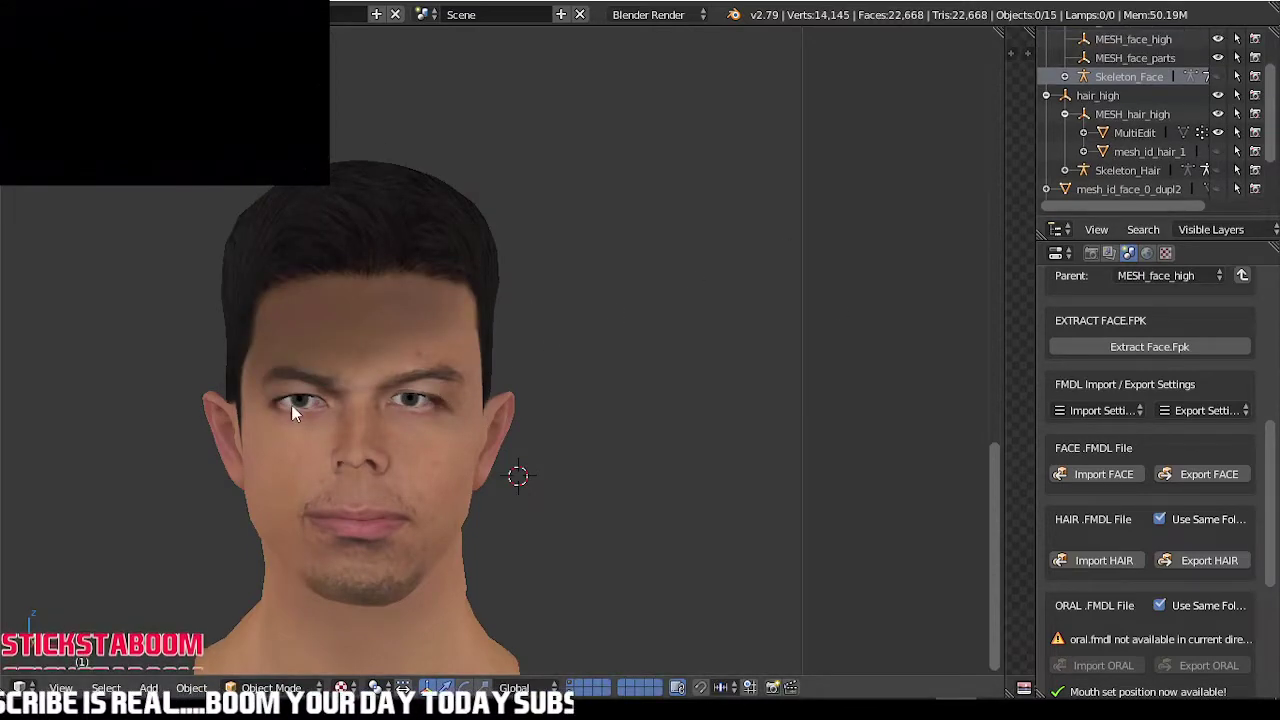
# - Select all vertices of the MultiEdit mesh and exit multi-object editing to restore the separate face and hair meshes
pyautogui.press('Tab')
pyautogui.scroll(-10, 470, 468)
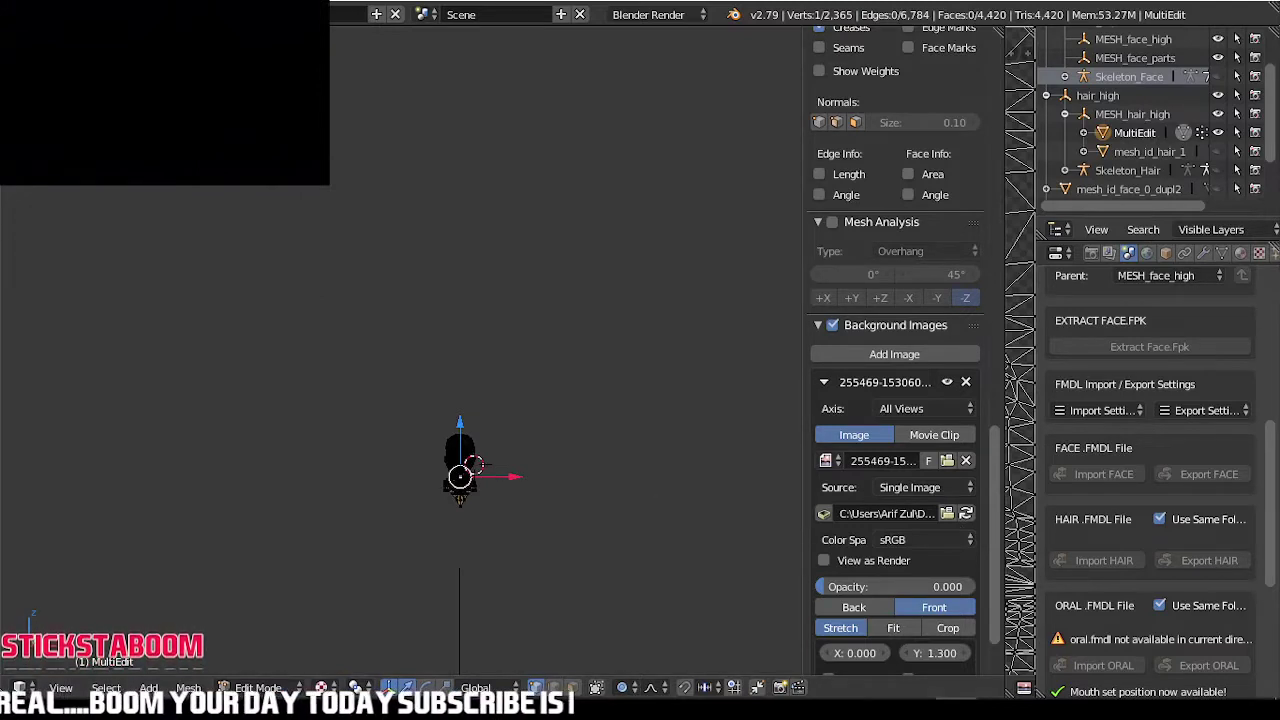
pyautogui.press('a')
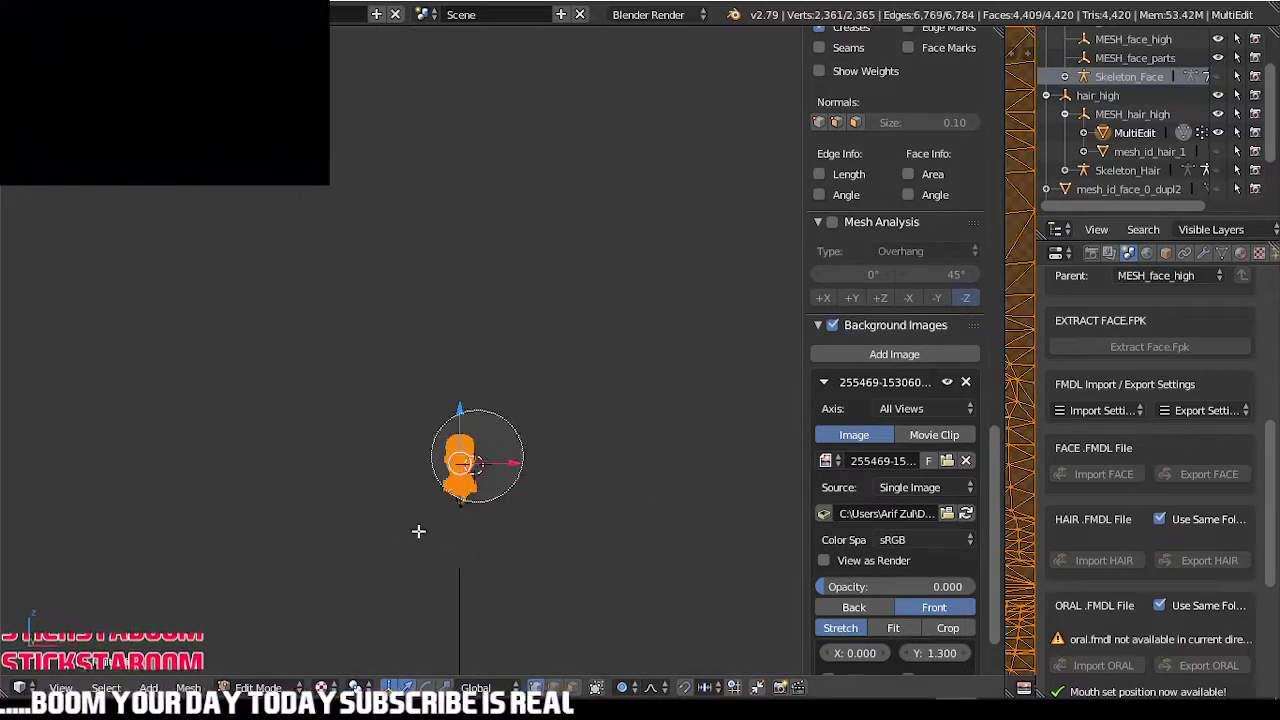
pyautogui.scroll(3, 470, 445)
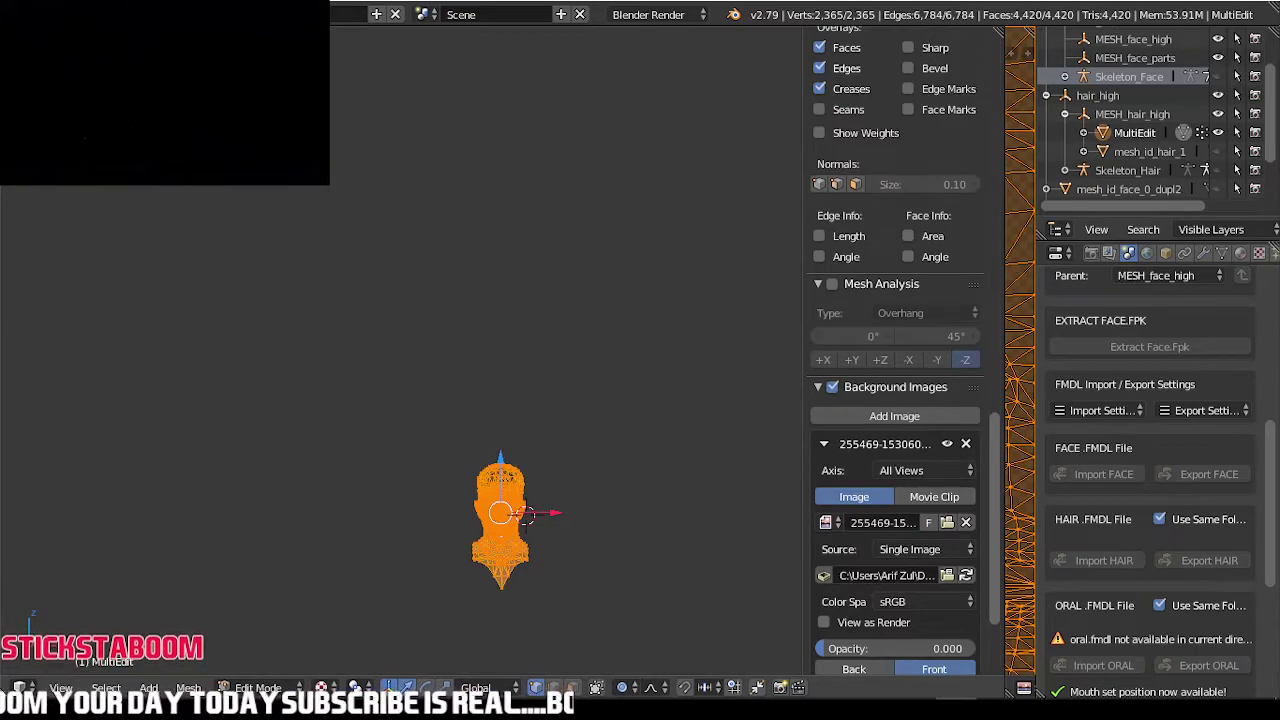
pyautogui.press('t')
pyautogui.scroll(5, 122, 399)
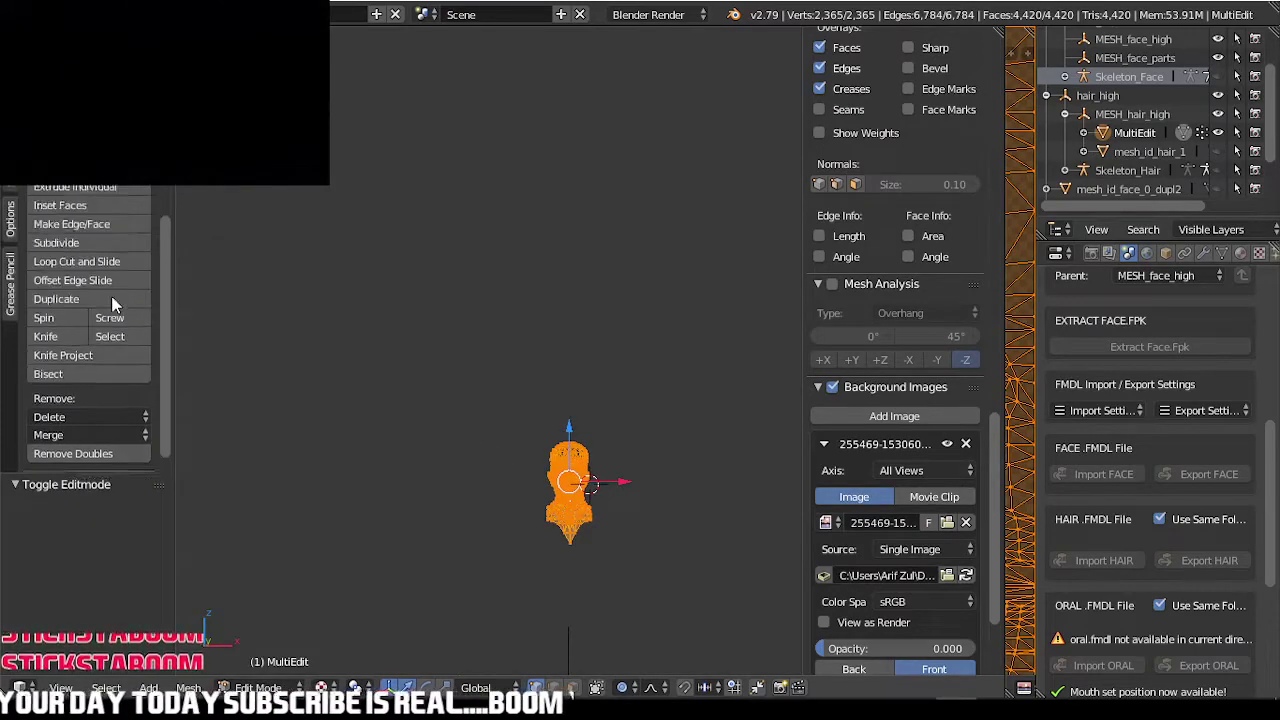
pyautogui.click(100, 233)
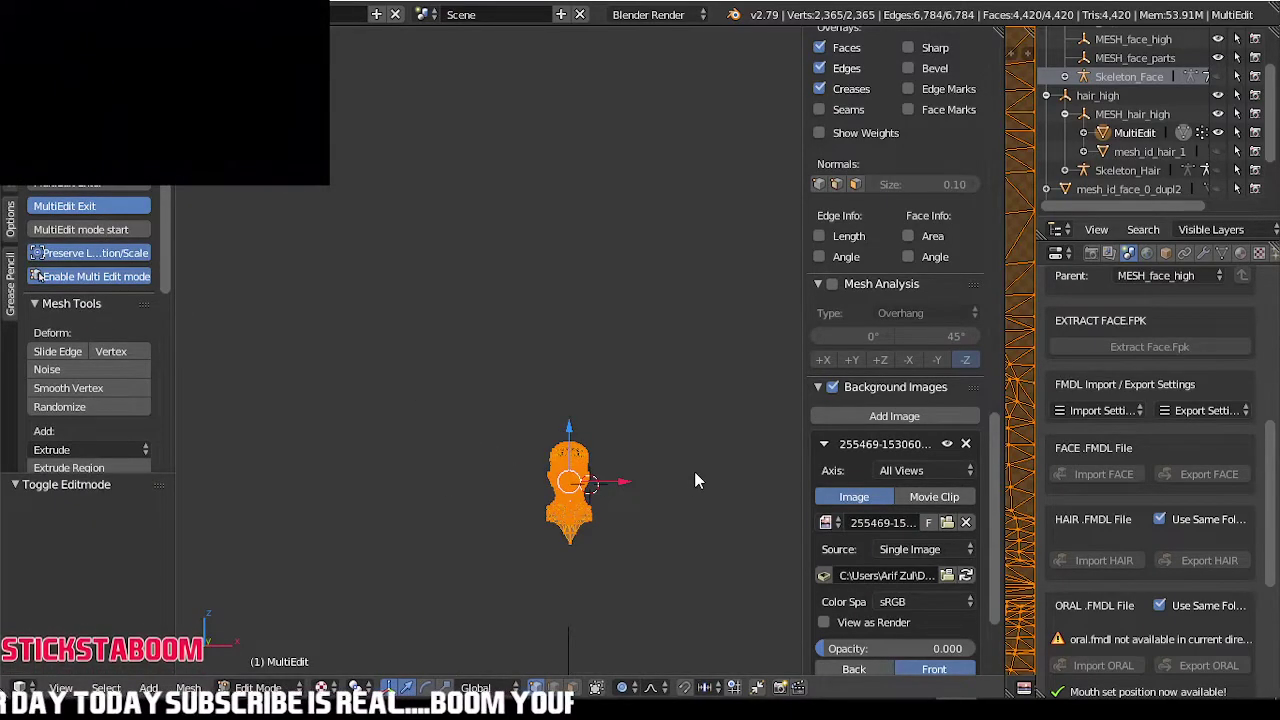
pyautogui.press('Tab')
pyautogui.scroll(4, 432, 436)
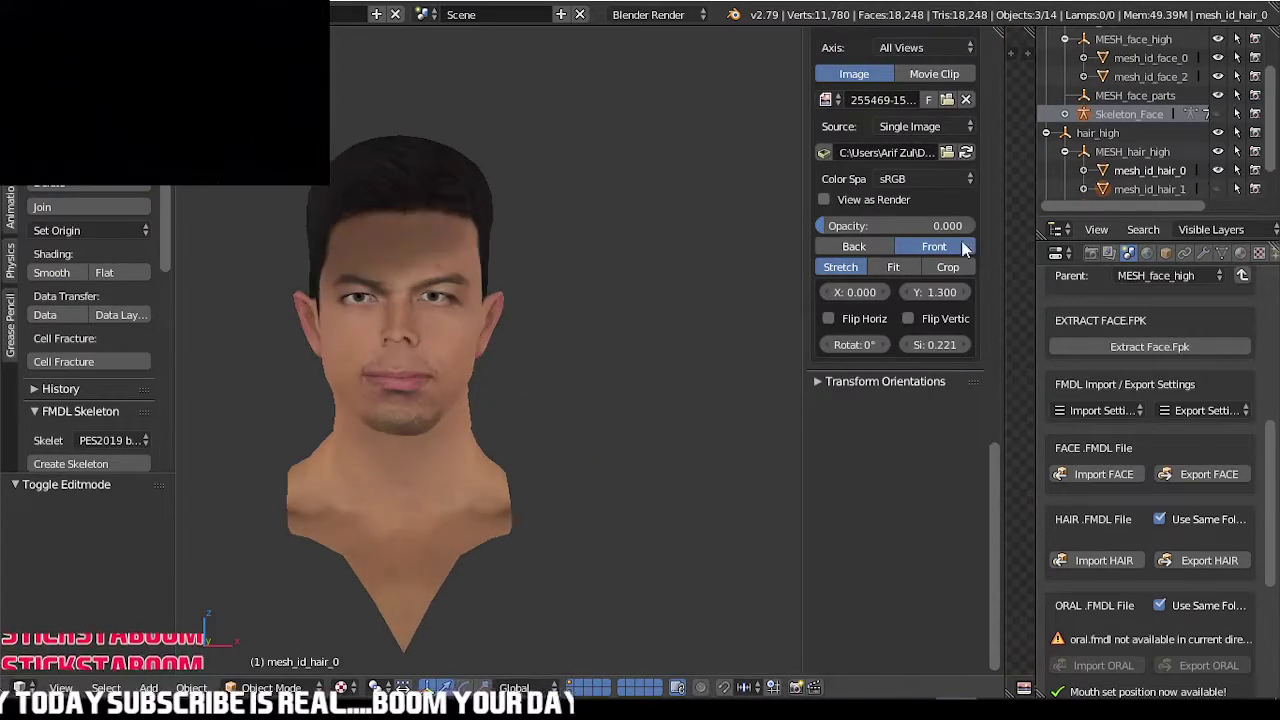
# - Select mesh_id_hair_1 and show it on the head again
pyautogui.click(1160, 188)
pyautogui.scroll(-3, 574, 345)
pyautogui.scroll(-1, 1203, 138)
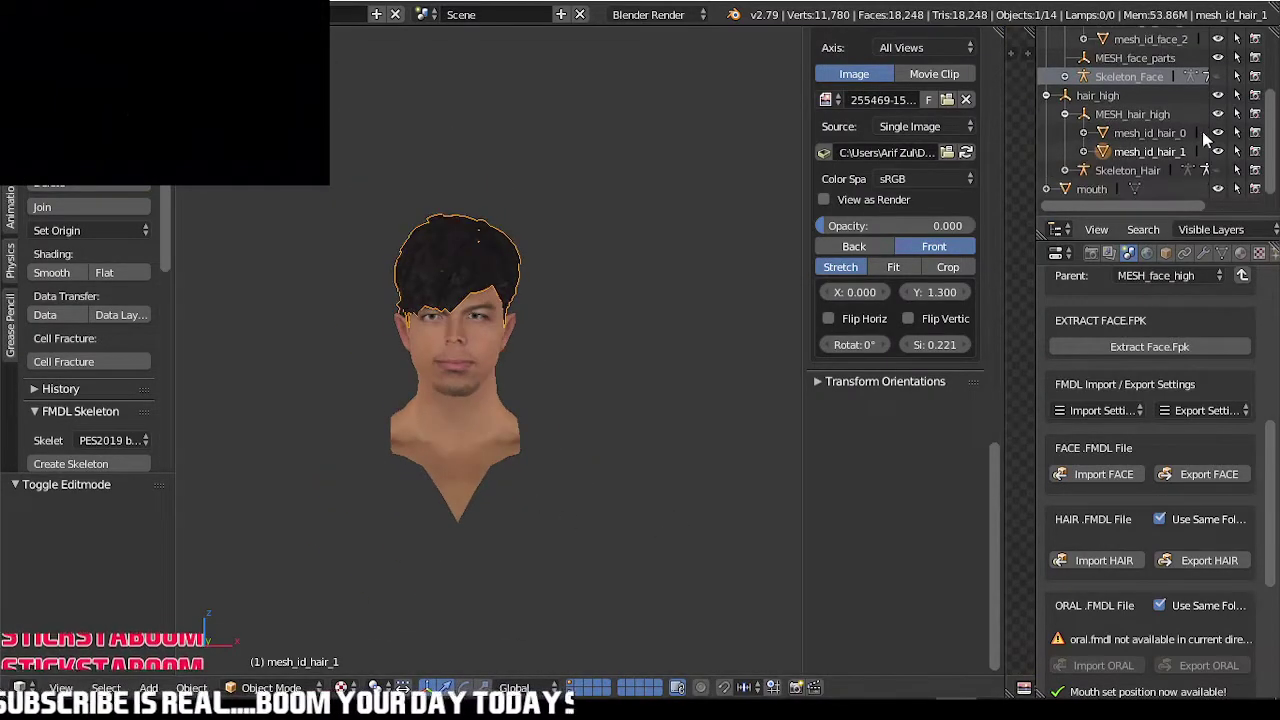
# - Export the face and hair FMDL files and PES_DIFF.BIN, and pack them into FACE.FPK
pyautogui.click(1205, 474)
pyautogui.click(1198, 562)
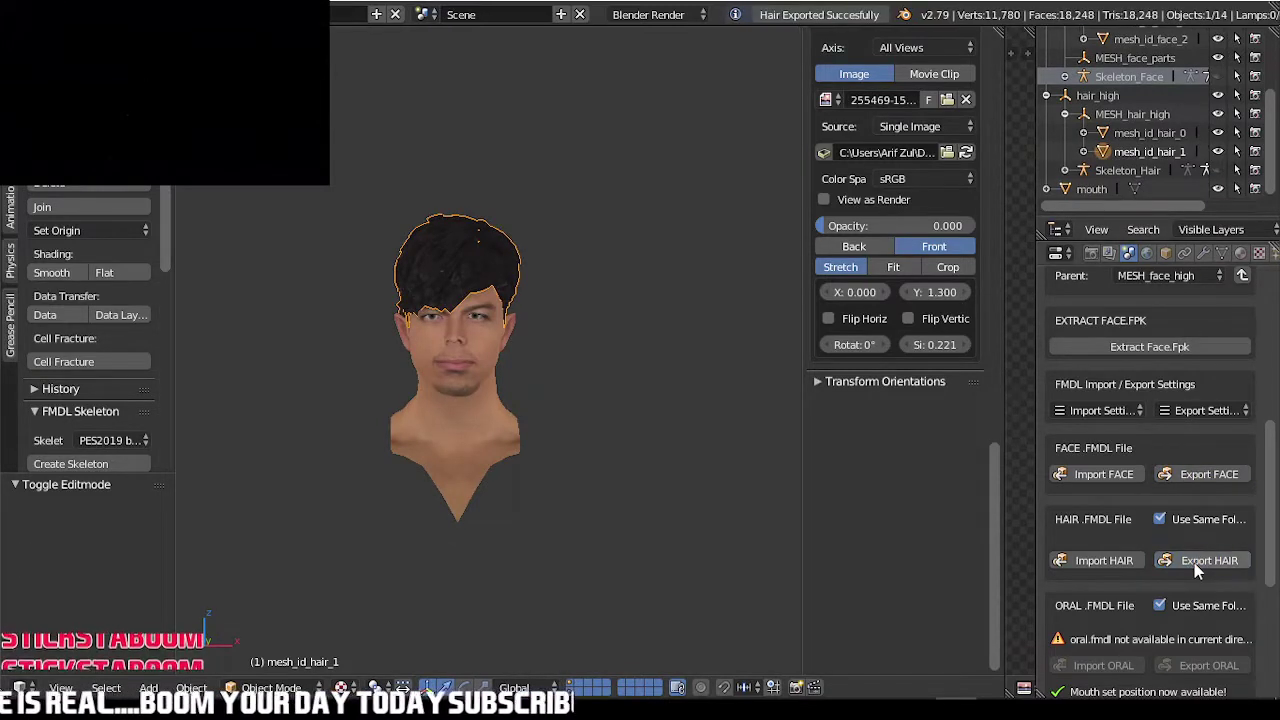
pyautogui.scroll(-4, 1194, 563)
pyautogui.click(1185, 596)
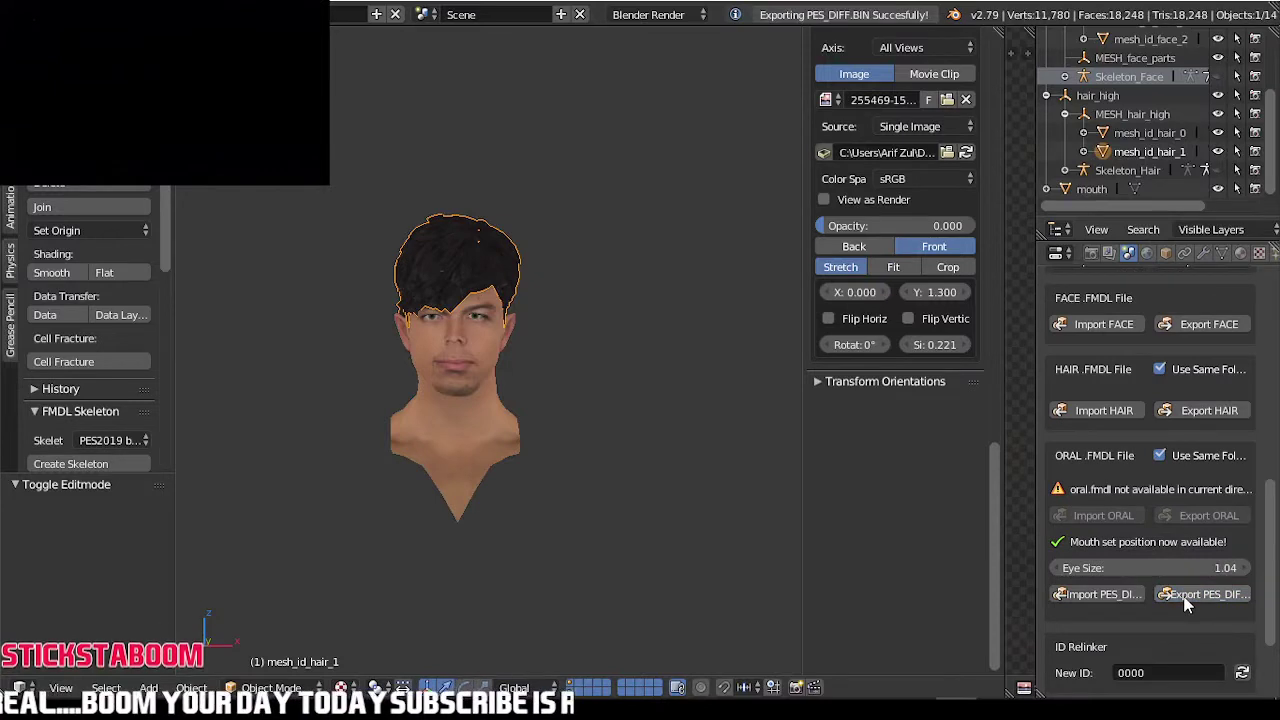
pyautogui.scroll(-3, 1134, 638)
pyautogui.click(1109, 657)
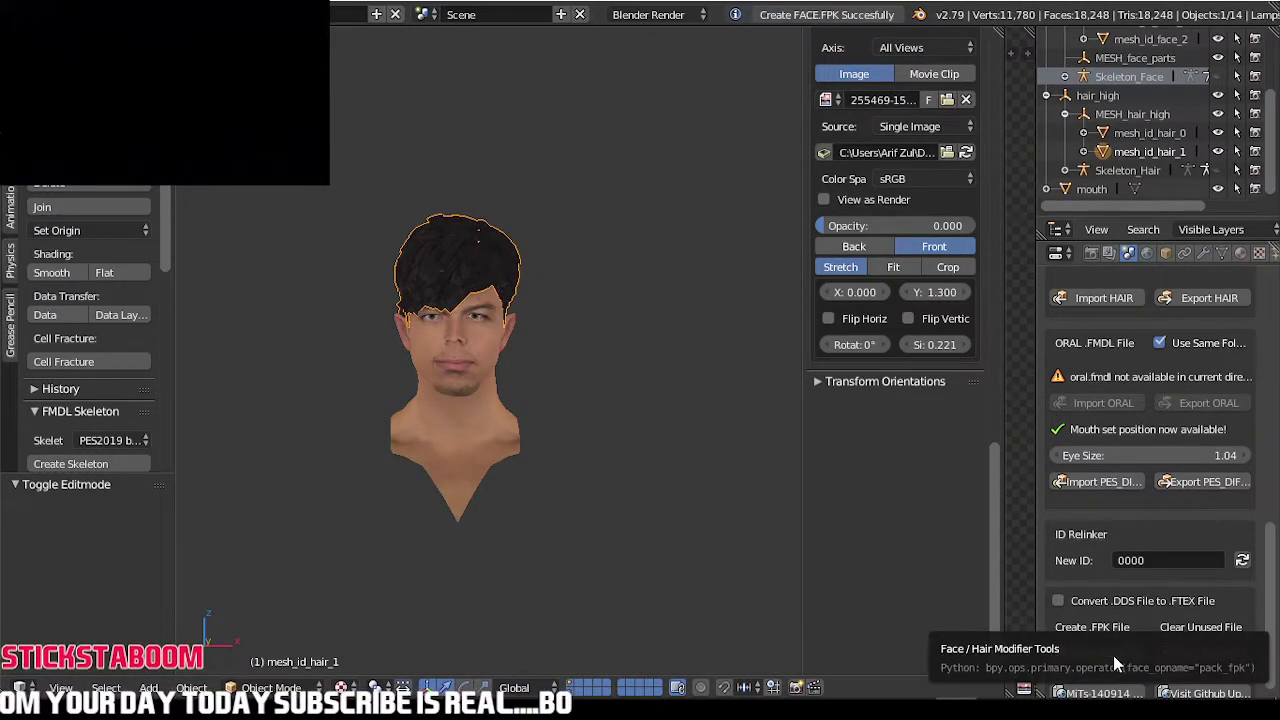
# - Start a second Blender 2.79 session from the blender-2.79-windows64 folder and open the file browser for extracting a face.fpk
pyautogui.moveTo(920, 697)
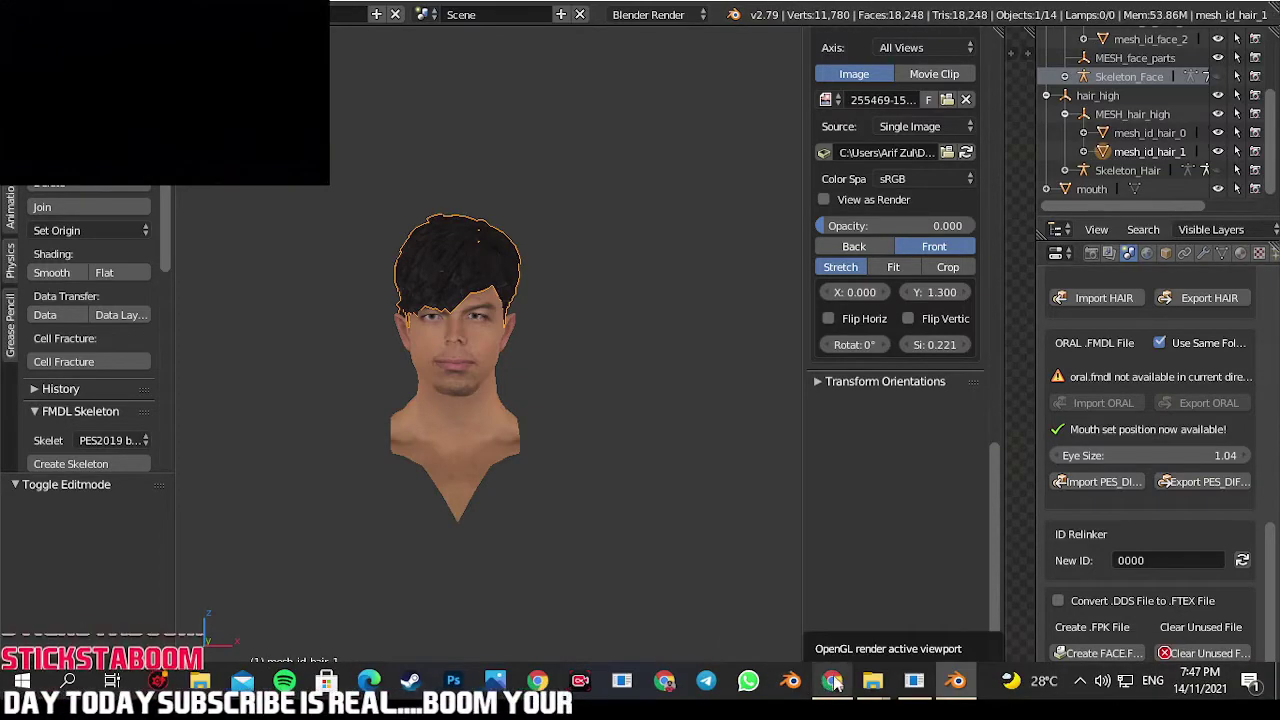
pyautogui.moveTo(857, 688)
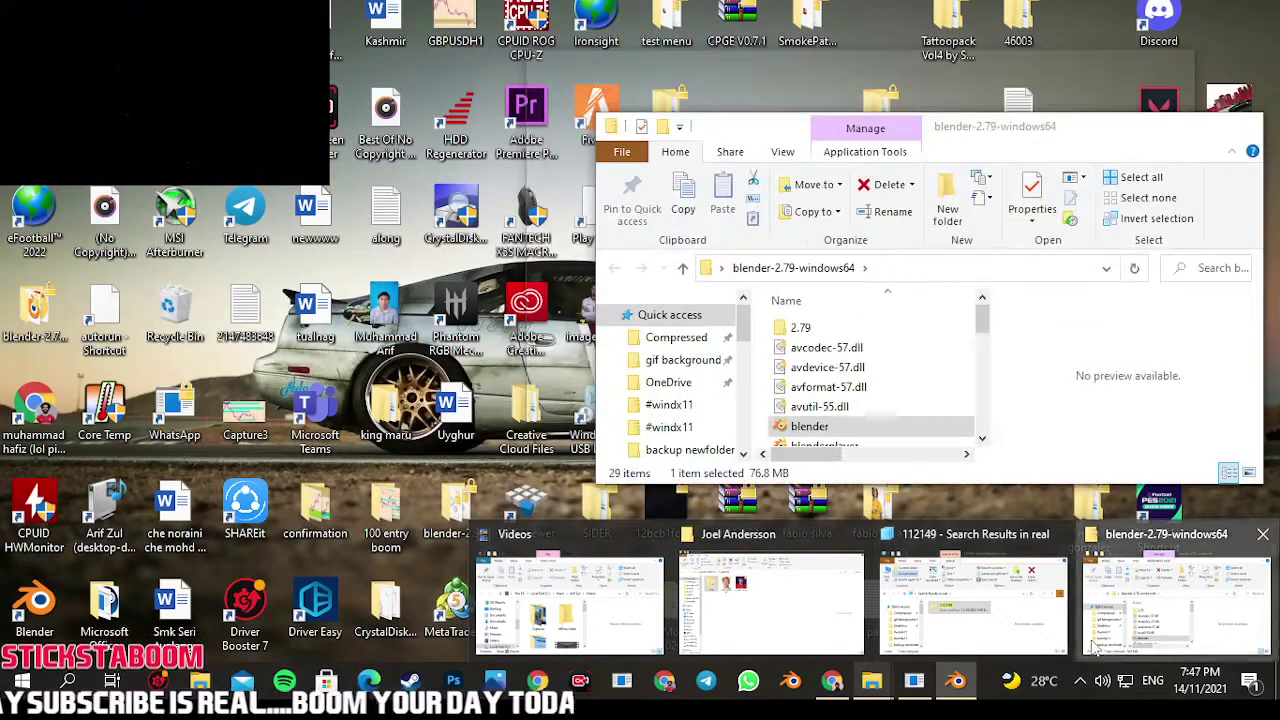
pyautogui.click(1095, 648)
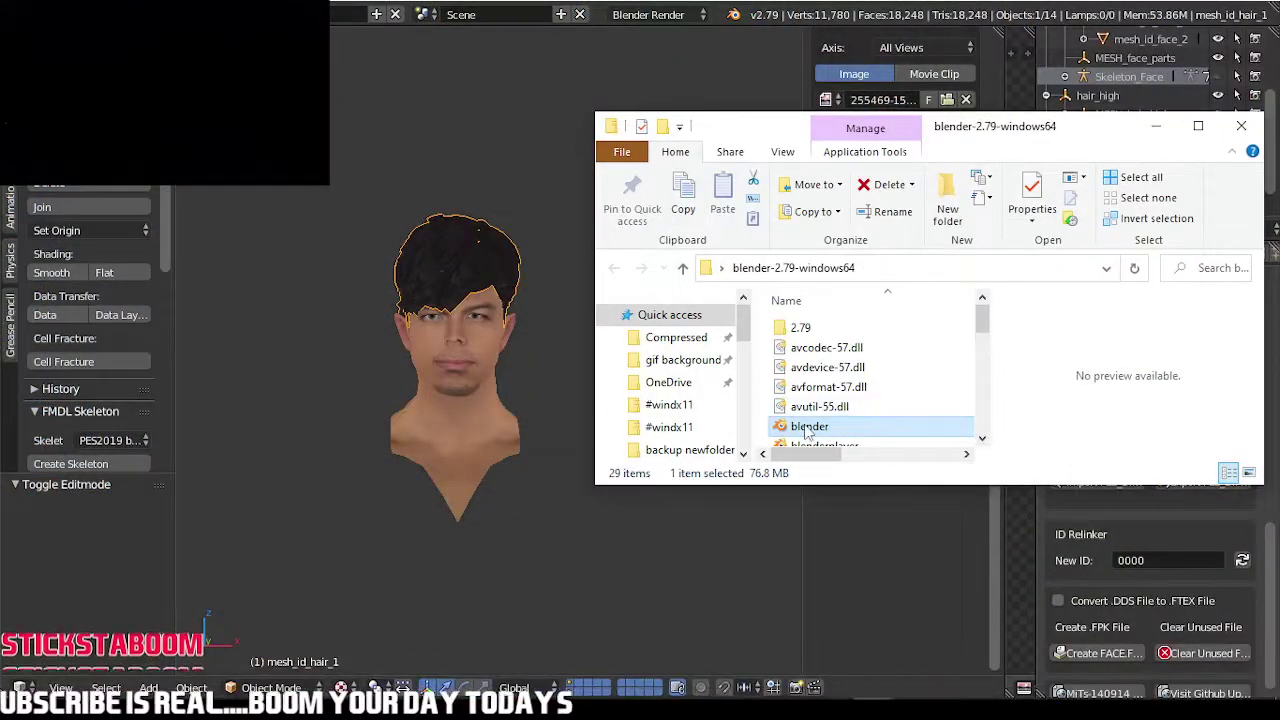
pyautogui.doubleClick(806, 428)
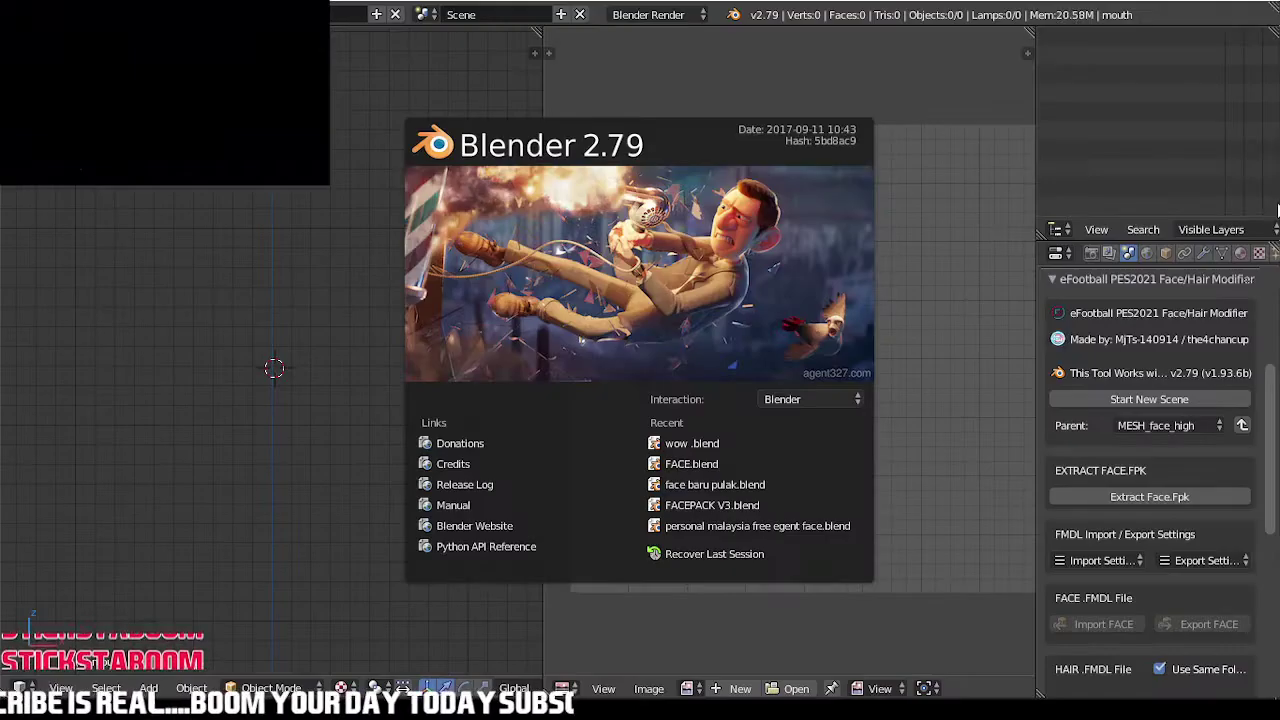
pyautogui.click(1124, 514)
pyautogui.click(1149, 497)
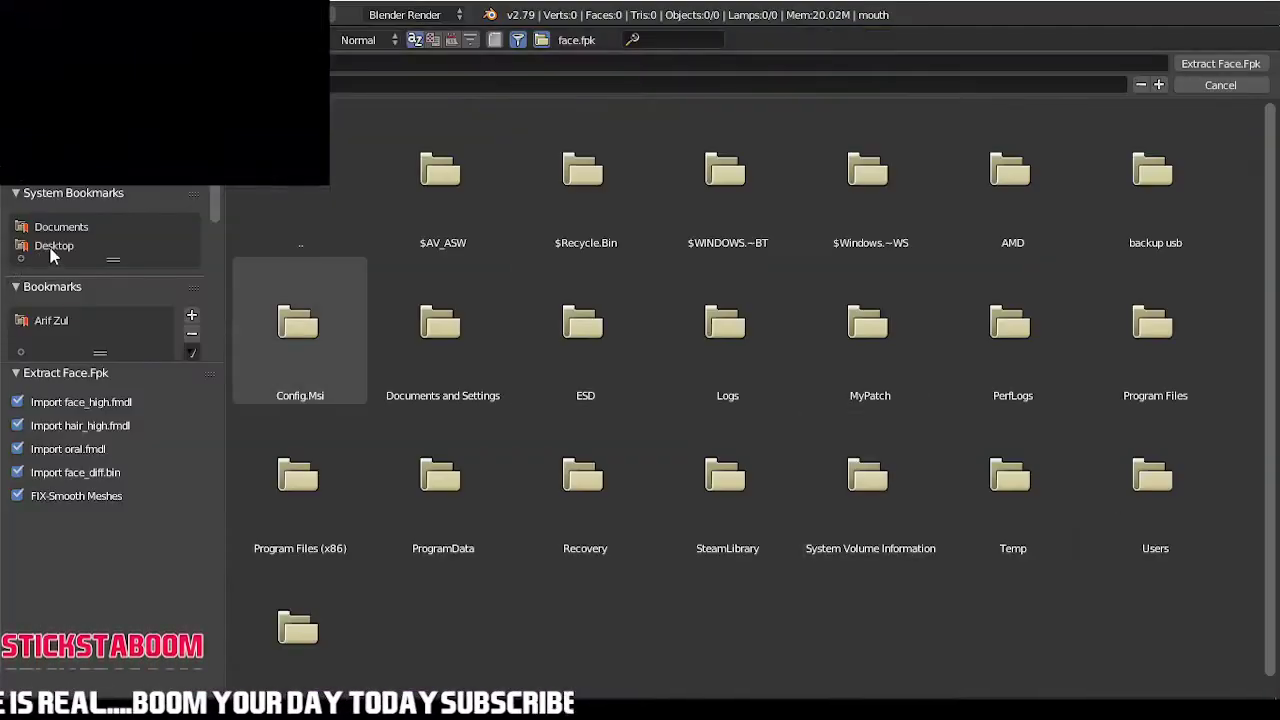
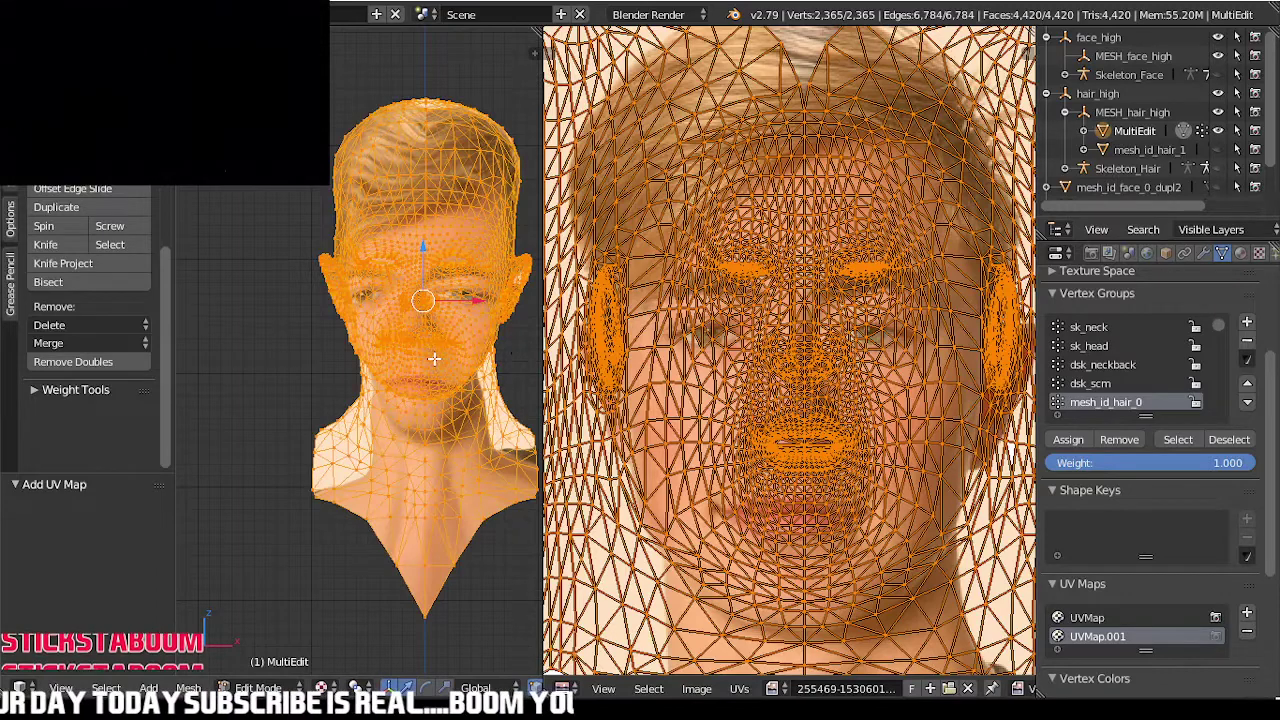
# - Widen the 3D view beside the image editor and check the photo texture on the head outside Edit Mode
pyautogui.press('super')
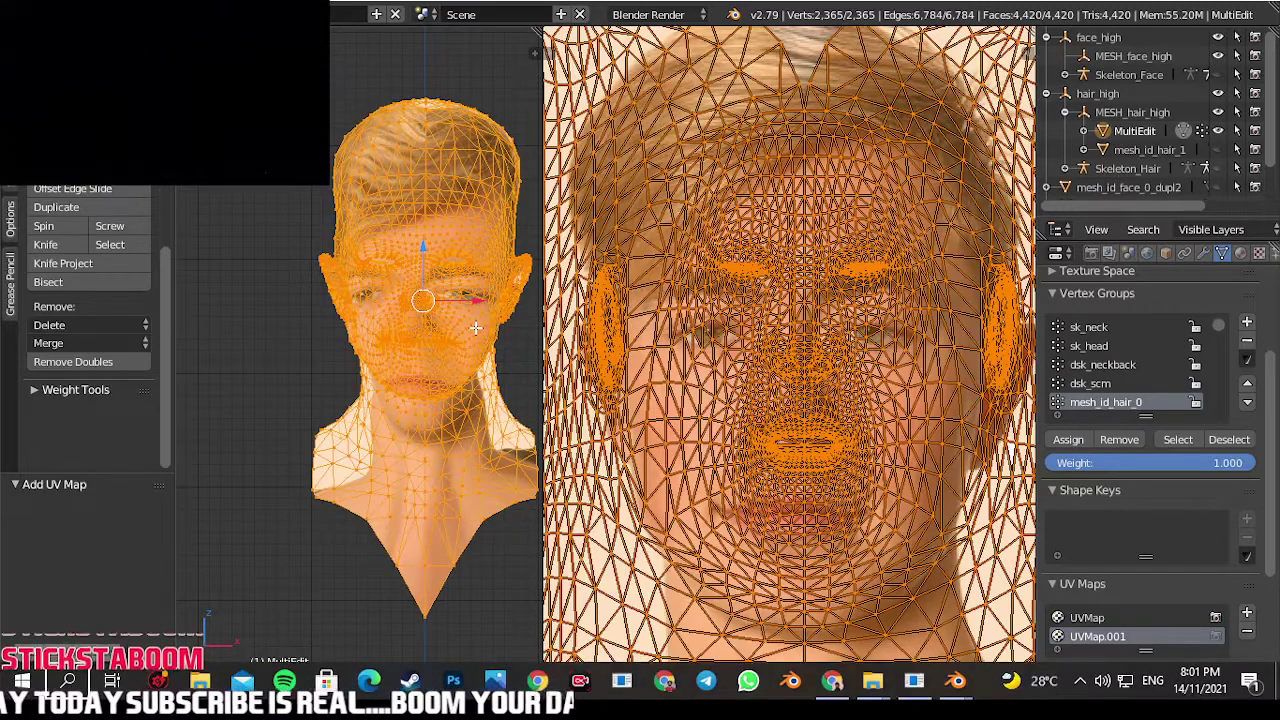
pyautogui.rightClick(544, 327)
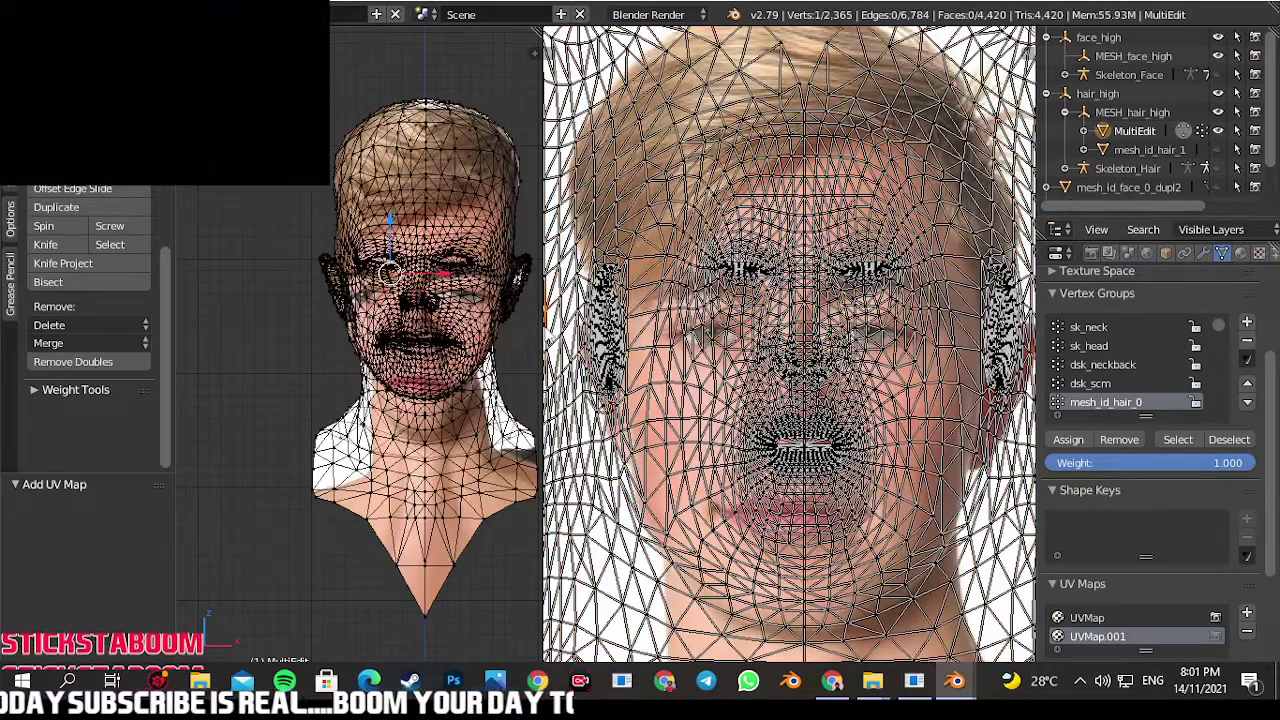
pyautogui.moveTo(540, 326); pyautogui.dragTo(700, 340)
pyautogui.press('Tab')
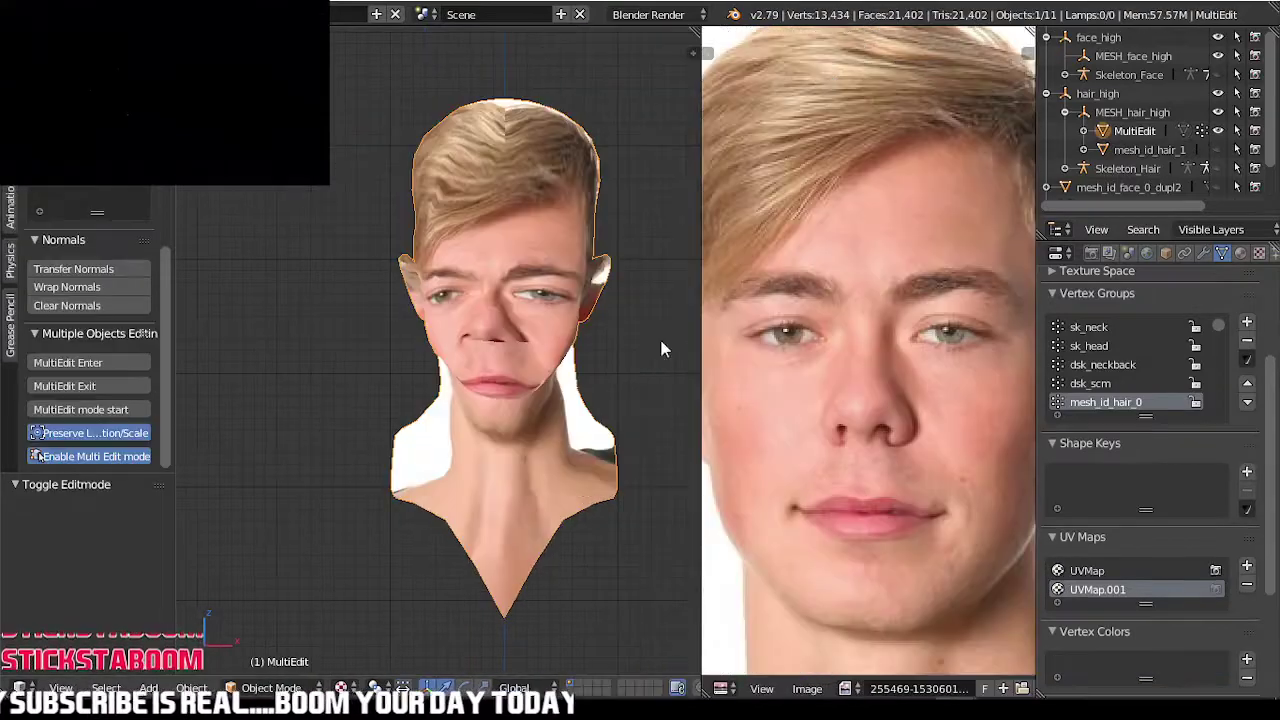
pyautogui.press('Tab')
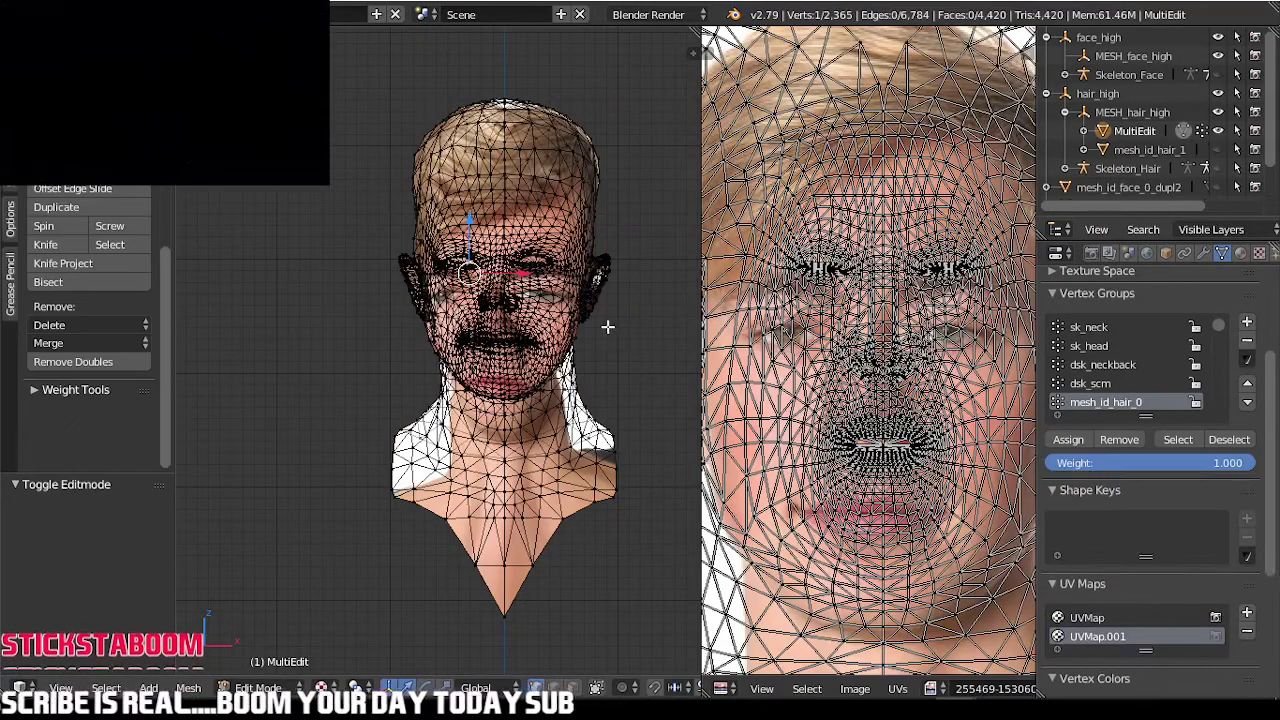
# - Select all vertices of the MultiEdit mesh and UV-unwrap them with Project From View
pyautogui.press('a')
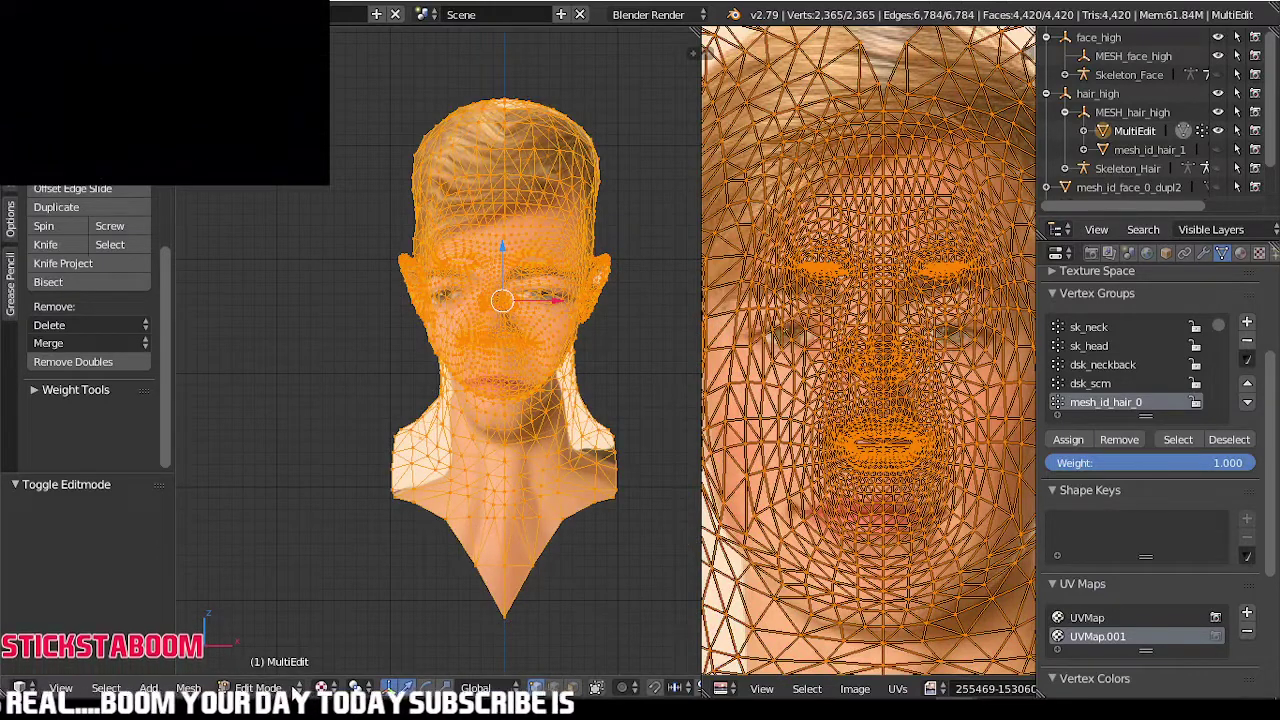
pyautogui.click(186, 688)
pyautogui.moveTo(250, 610)
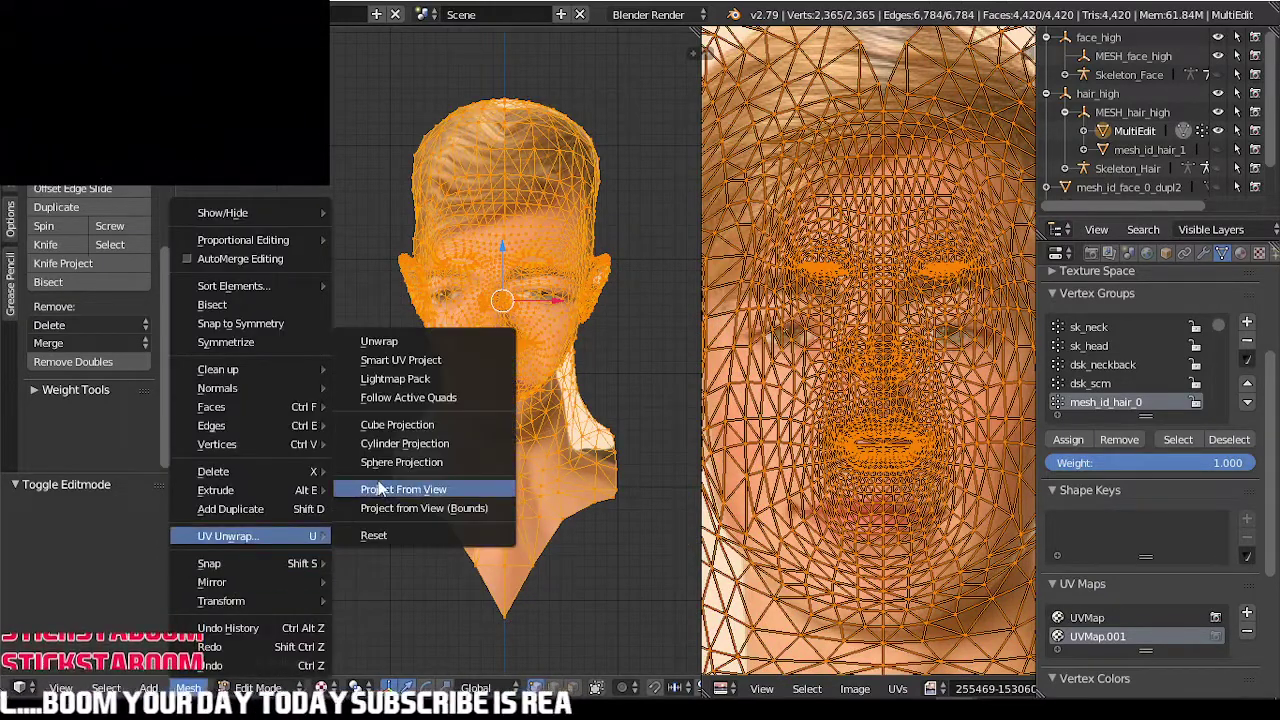
pyautogui.click(400, 486)
# - Move the projected UV layout over the portrait photo, scale it by about 2.415 and shift it down by about 0.167
pyautogui.scroll(-3, 870, 360)
pyautogui.press('g')
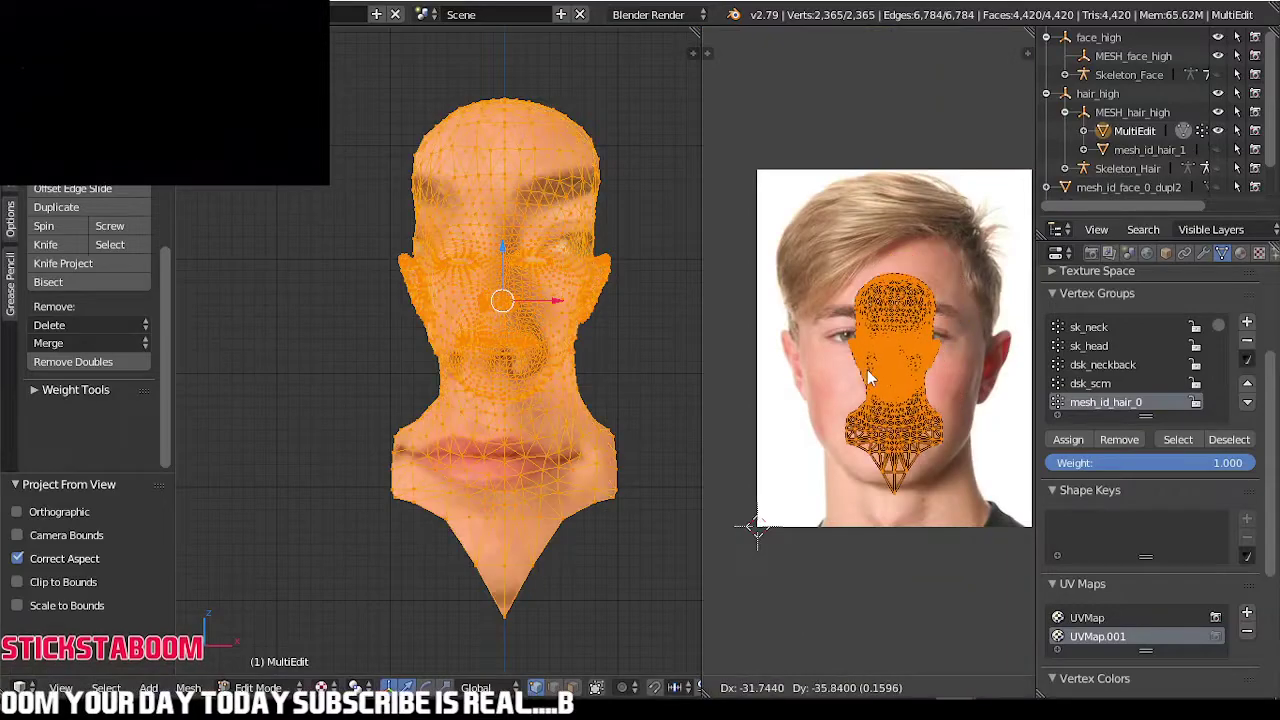
pyautogui.click(868, 380)
pyautogui.press('s')
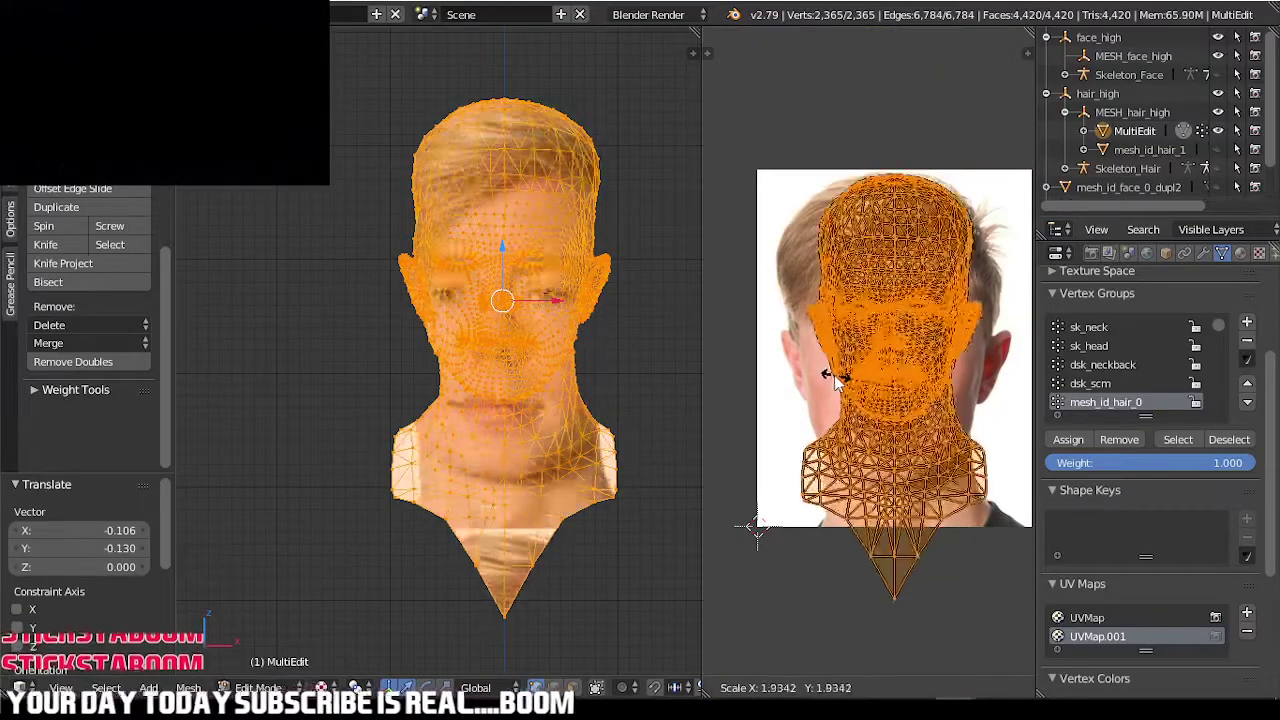
pyautogui.click(815, 371)
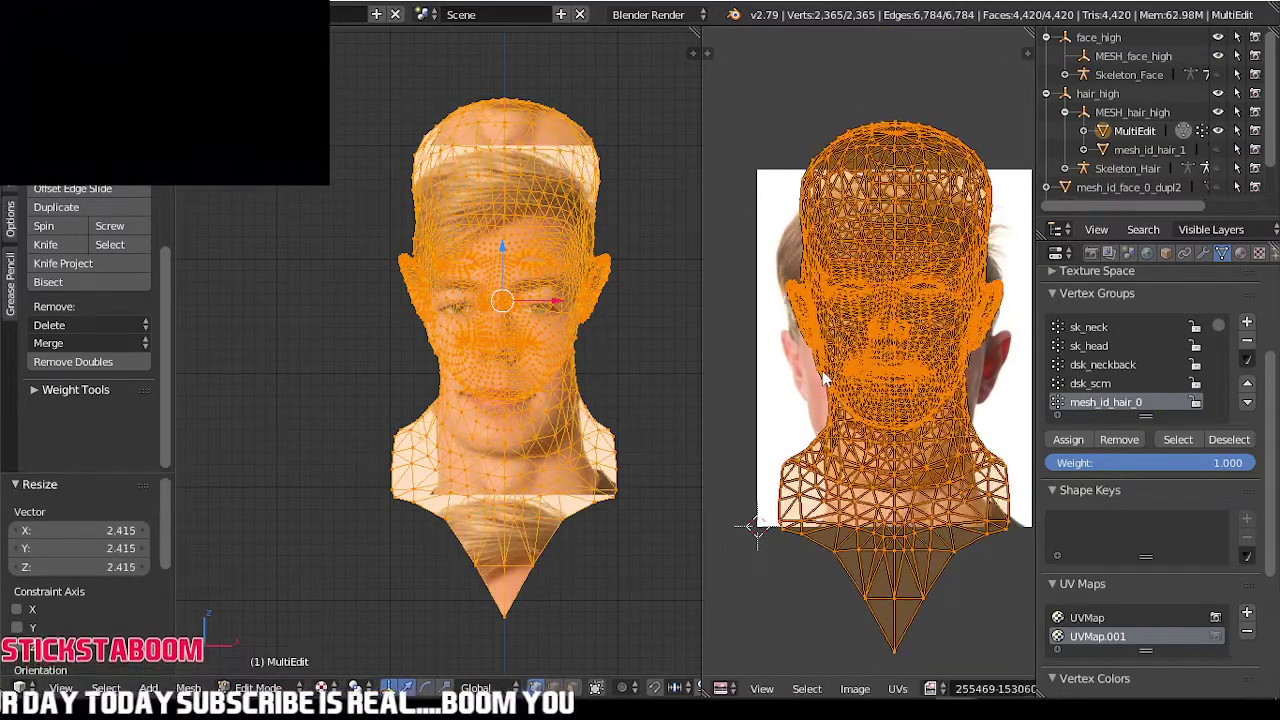
pyautogui.press('g')
pyautogui.click(825, 425)
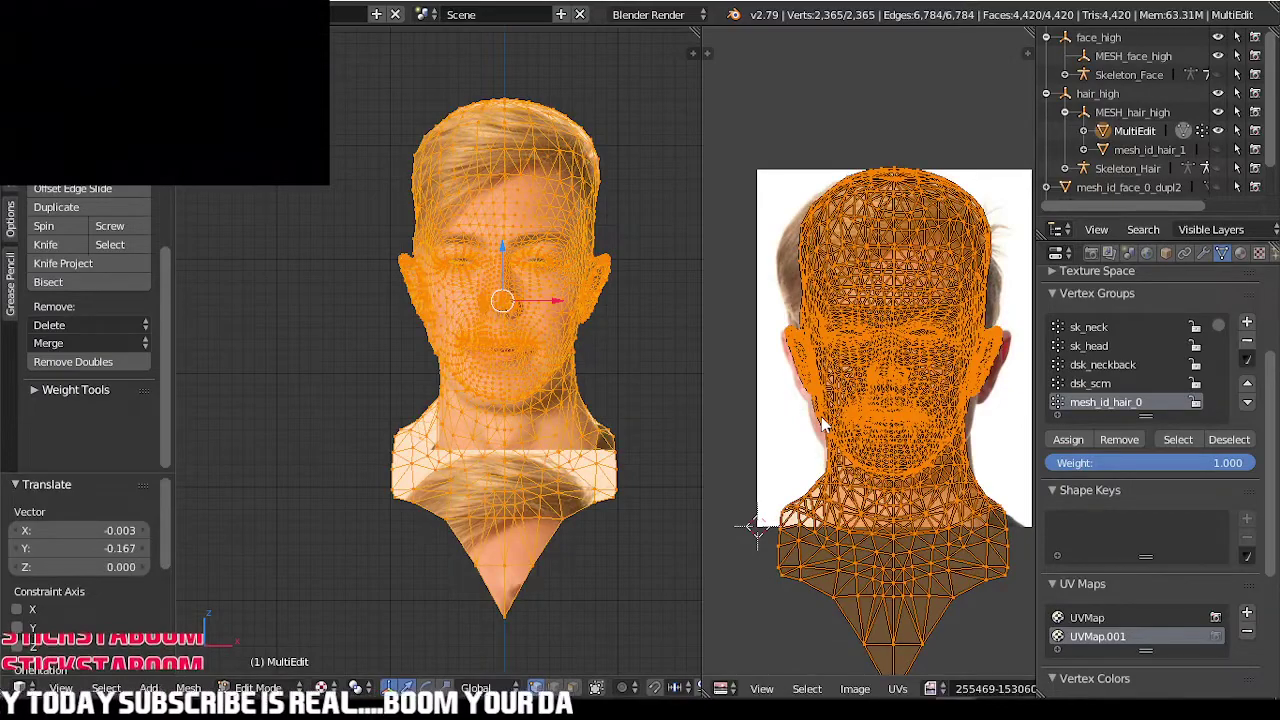
# - Scale the whole UV layout by about 1.05 and shift it about 0.002, -0.031 to fit the face photo
pyautogui.press('s')
pyautogui.click(815, 420)
pyautogui.scroll(3, 843, 395)
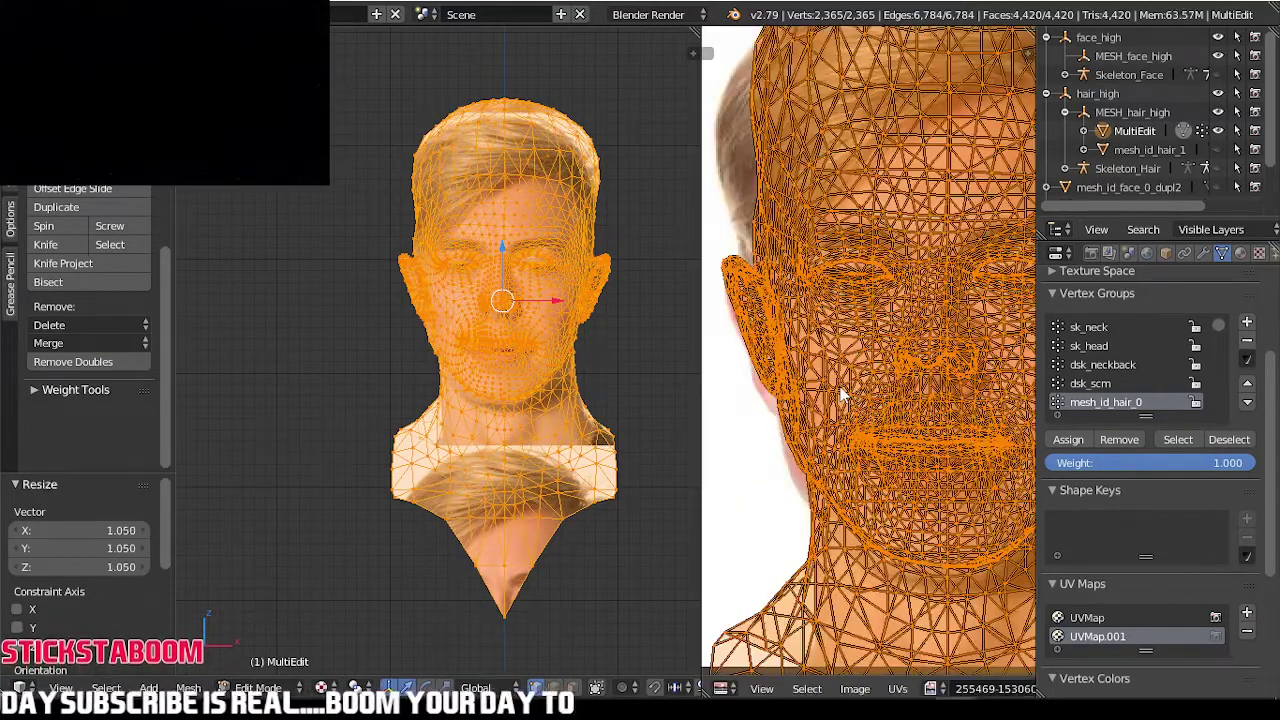
pyautogui.press('g')
pyautogui.click(895, 452)
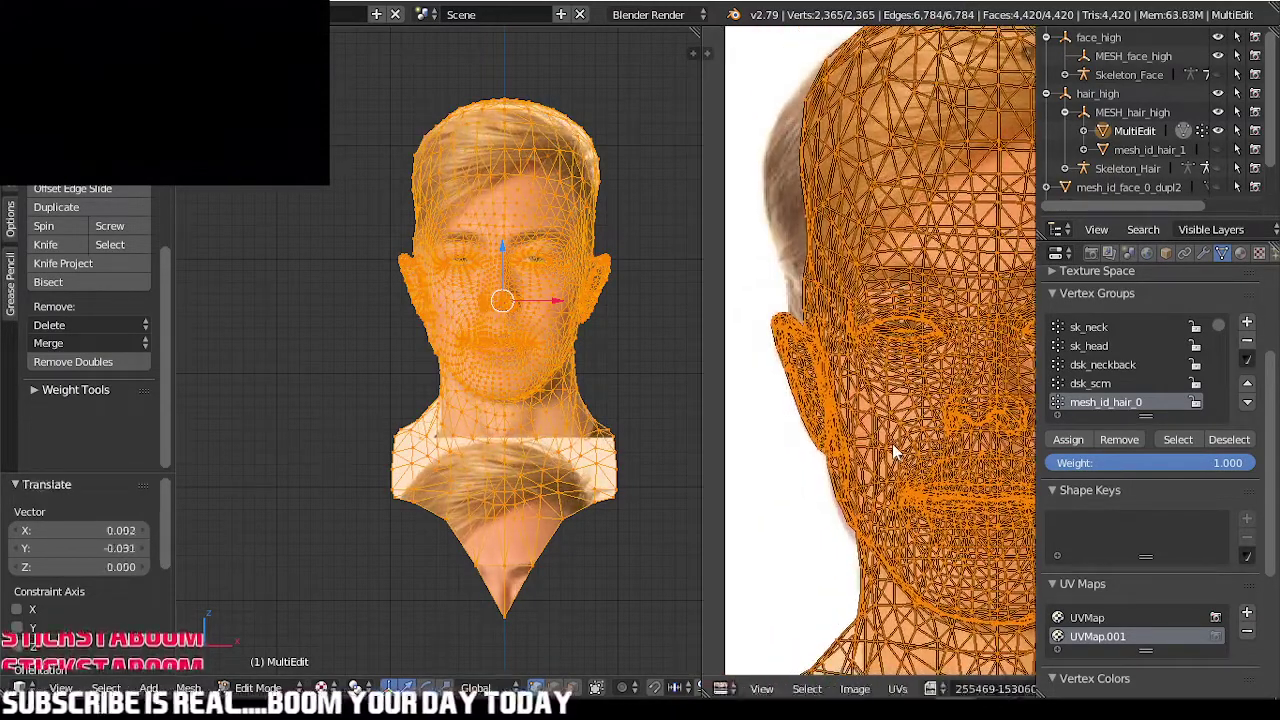
# - Widen the UV editor and refine the UV layout's scale over the photo by about 1.053 and 0.974
pyautogui.moveTo(895, 452); pyautogui.dragTo(637, 362, button='middle')
pyautogui.moveTo(827, 344); pyautogui.dragTo(889, 358, button='middle')
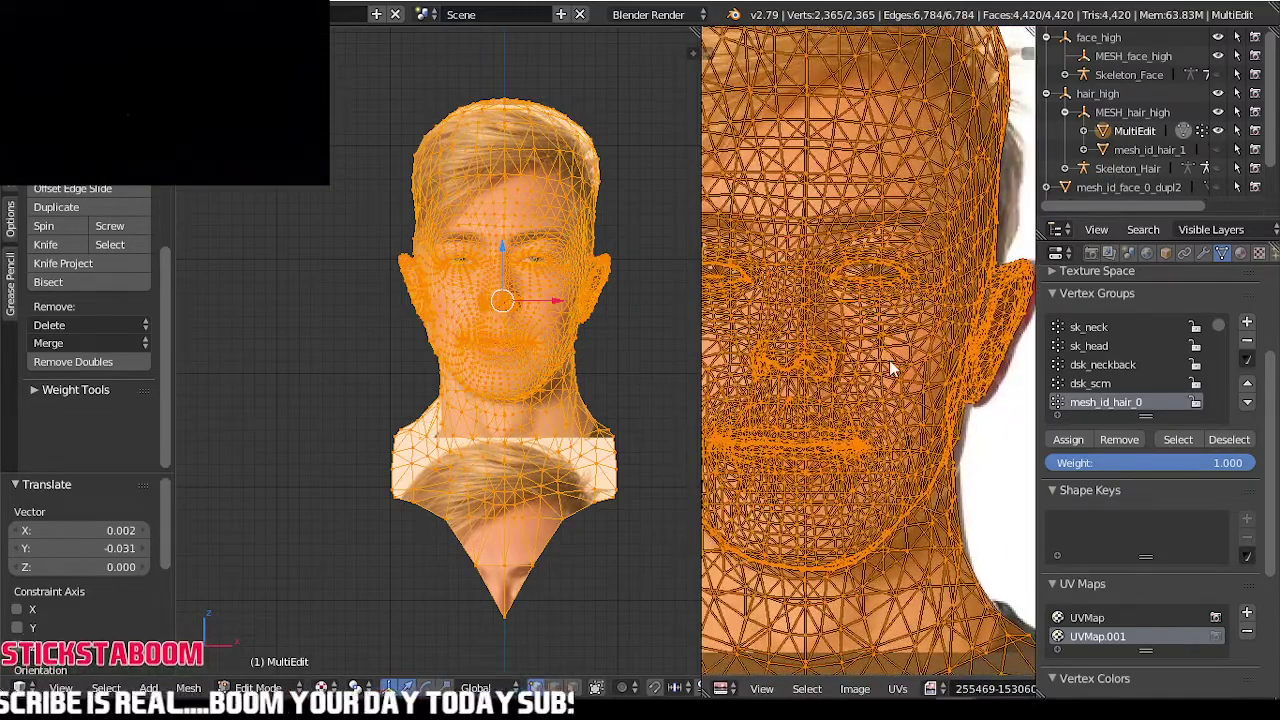
pyautogui.moveTo(699, 403); pyautogui.dragTo(551, 407)
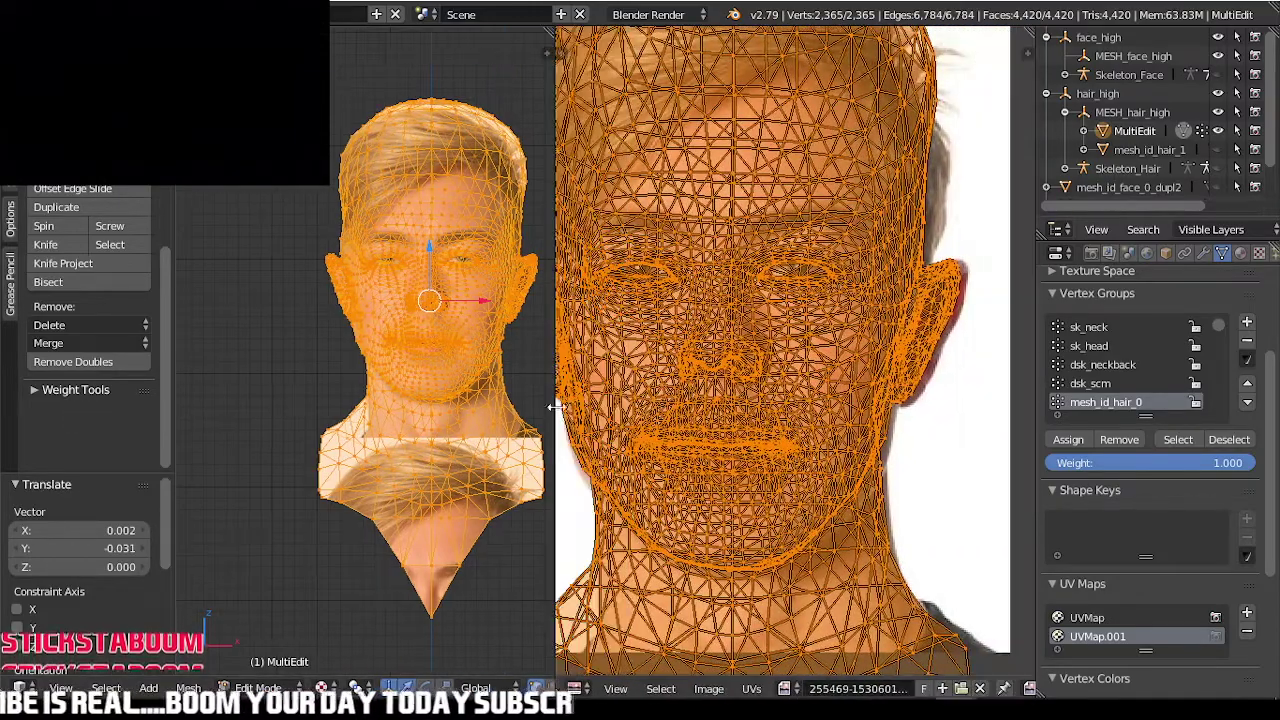
pyautogui.press('s')
pyautogui.click(684, 374)
pyautogui.press('s')
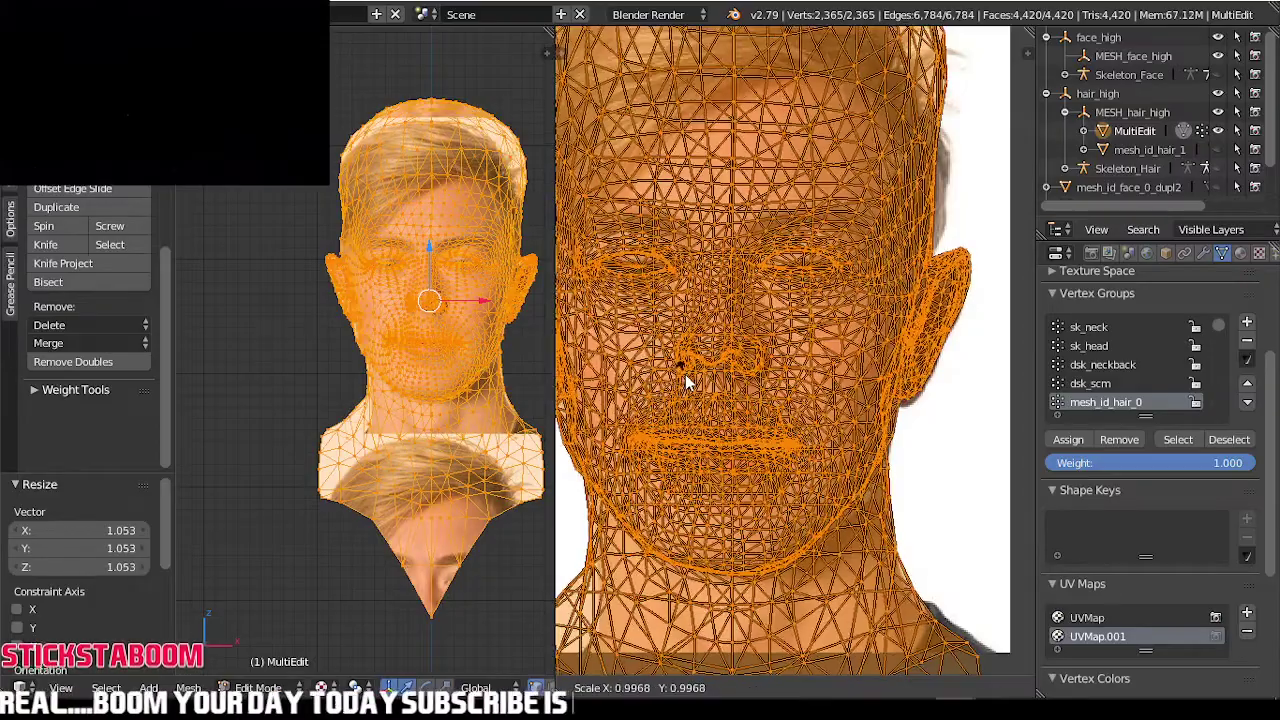
pyautogui.click(705, 368)
# - Fine-tune the UV layout's position so both ears match the photo, moving it about 0.008, -0.006 and -0.002, -0.003
pyautogui.scroll(3, 705, 368)
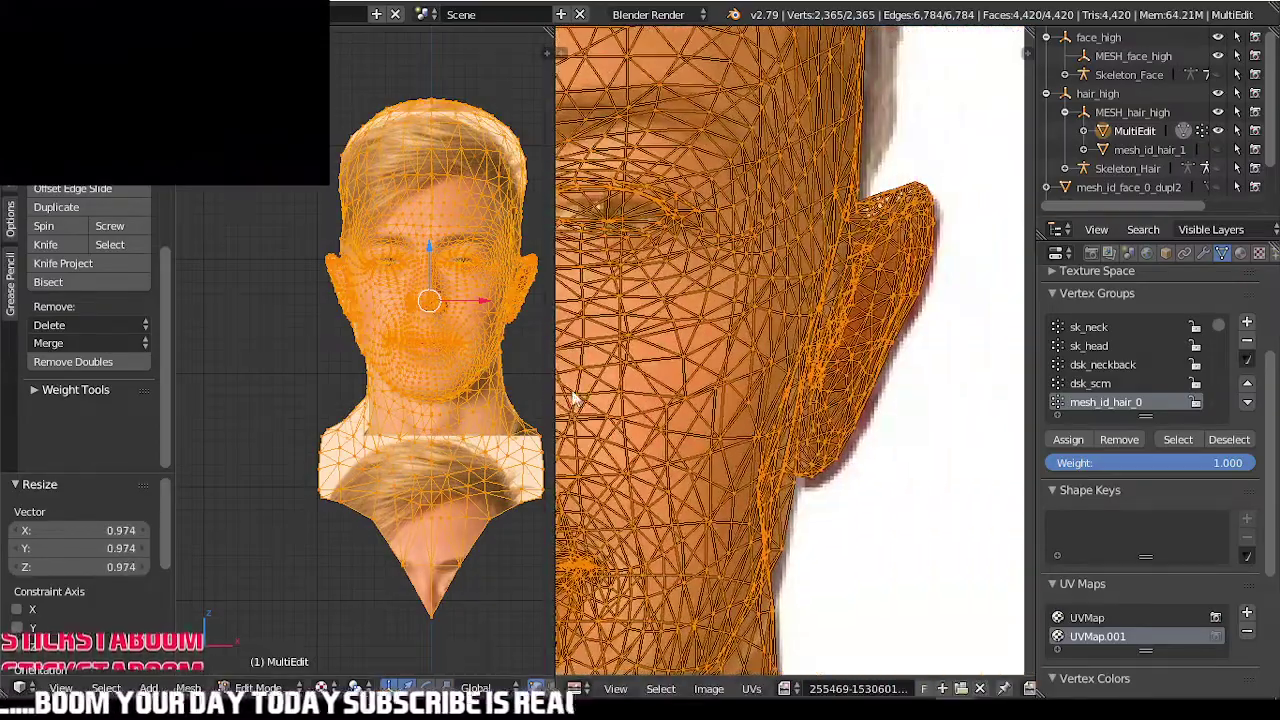
pyautogui.press('g')
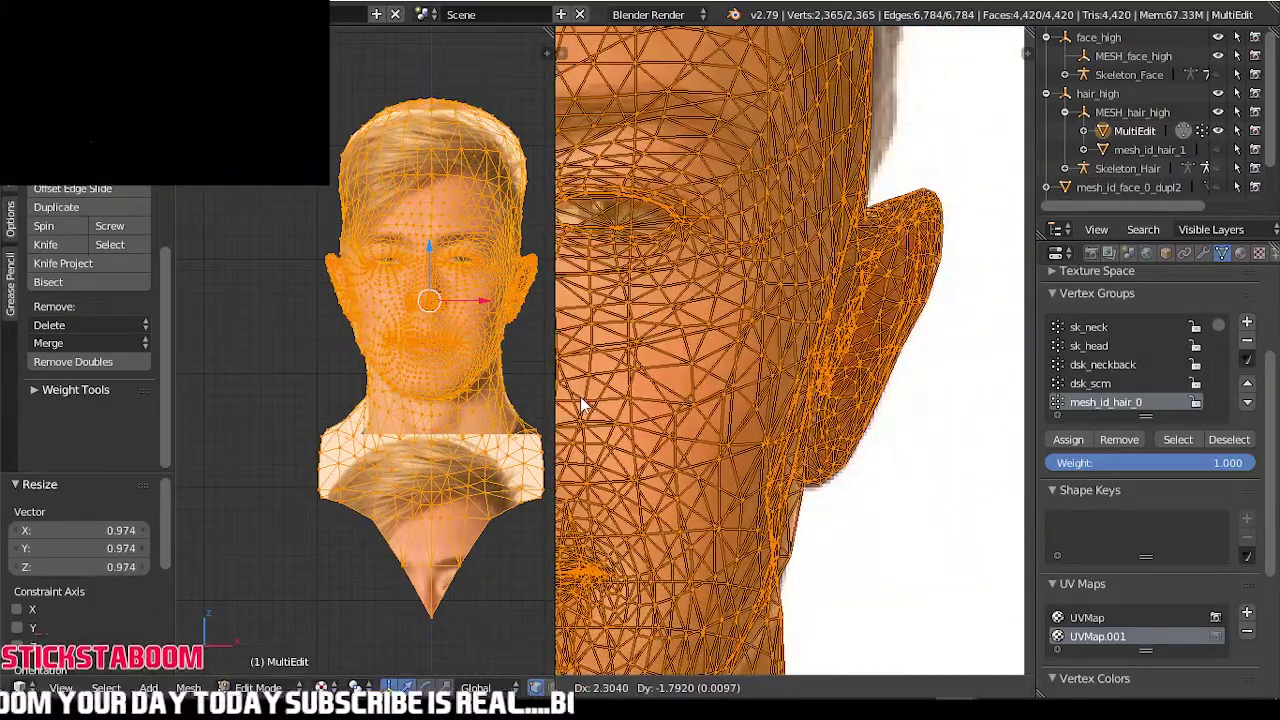
pyautogui.click(582, 397)
pyautogui.moveTo(582, 397); pyautogui.dragTo(970, 408, button='middle')
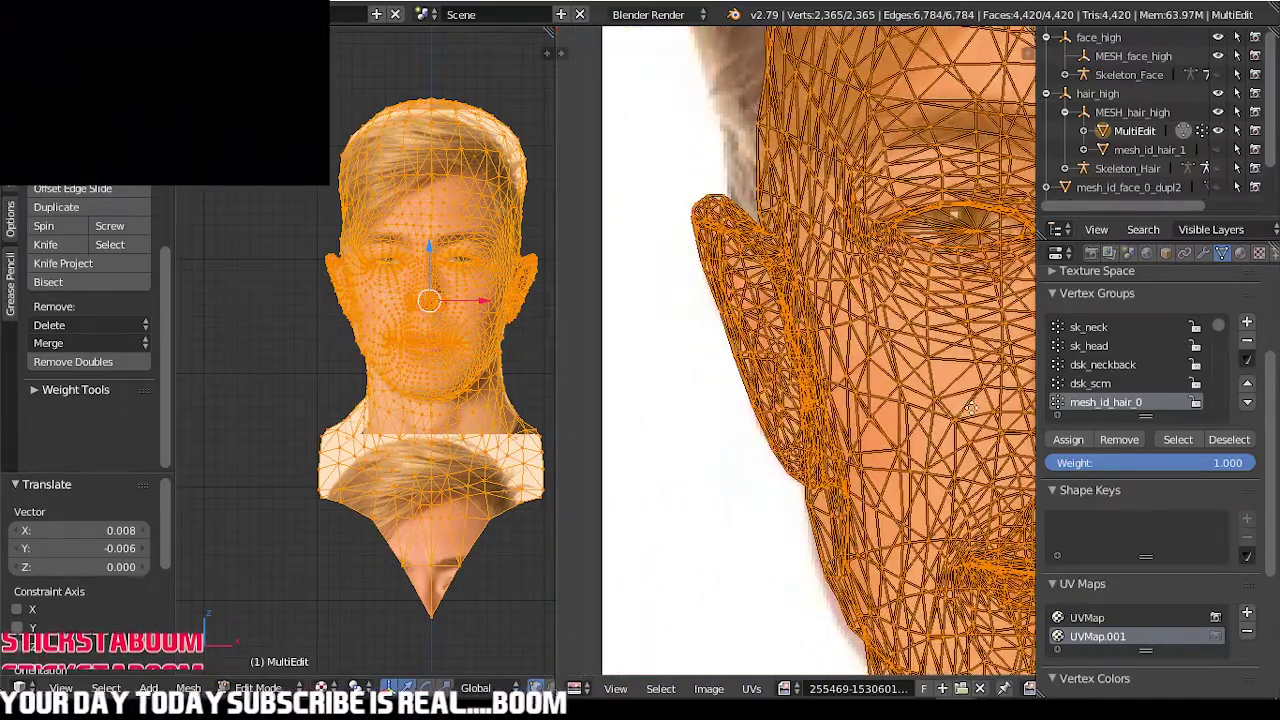
pyautogui.scroll(2, 736, 300)
pyautogui.press('g')
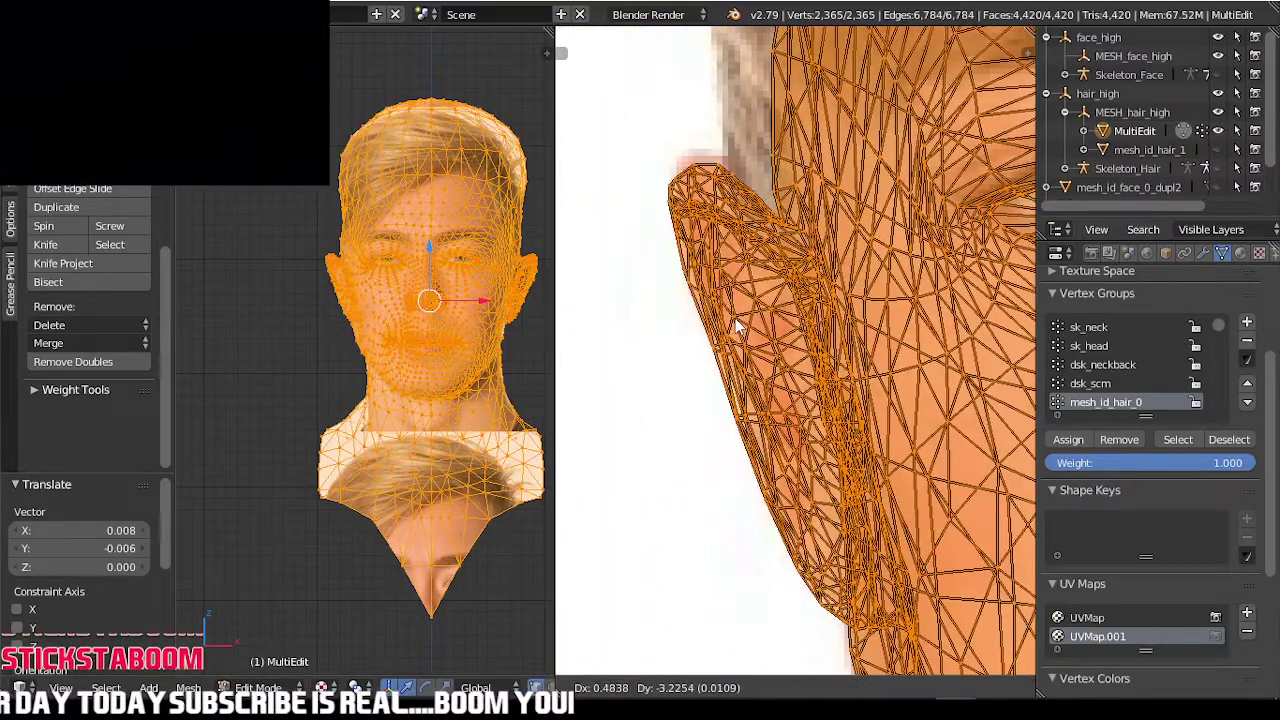
pyautogui.click(733, 312)
# - Move the centre UV vertex of the first eye about -0.016, 0.004 onto the pupil in the photo
pyautogui.moveTo(733, 312); pyautogui.dragTo(418, 289, button='middle')
pyautogui.click(744, 215)
pyautogui.press('g')
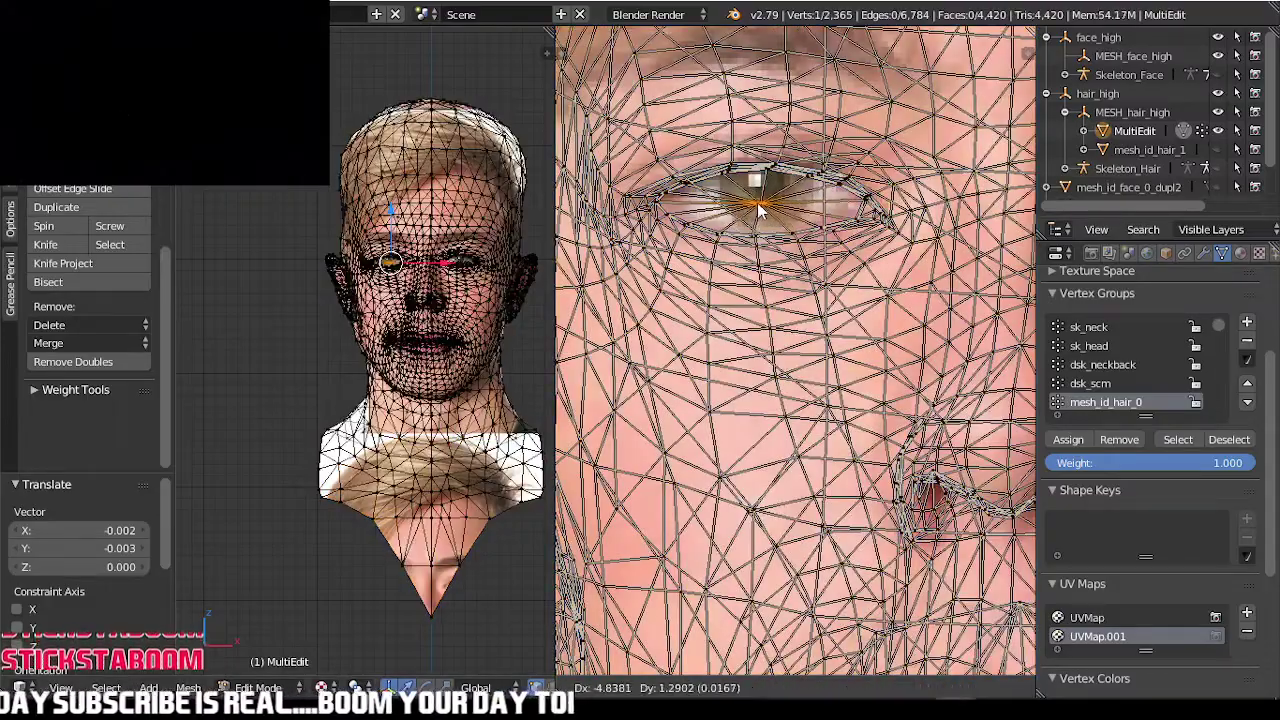
pyautogui.click(759, 207)
# - Place the centre UV vertex of the other eye on its pupil in the photo and return to Object Mode
pyautogui.scroll(-3, 760, 208)
pyautogui.moveTo(760, 208); pyautogui.dragTo(305, 195, button='middle')
pyautogui.moveTo(600, 218); pyautogui.dragTo(815, 258, button='middle')
pyautogui.scroll(5, 815, 258)
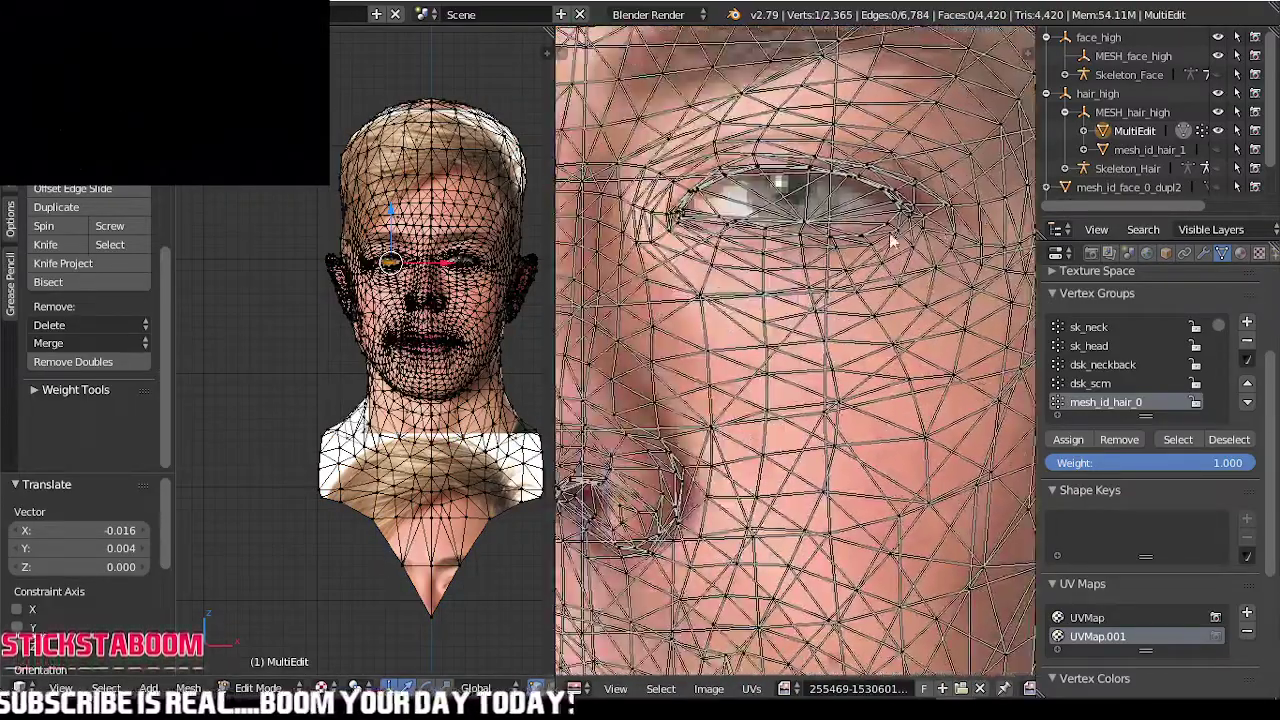
pyautogui.press('g')
pyautogui.click(752, 138)
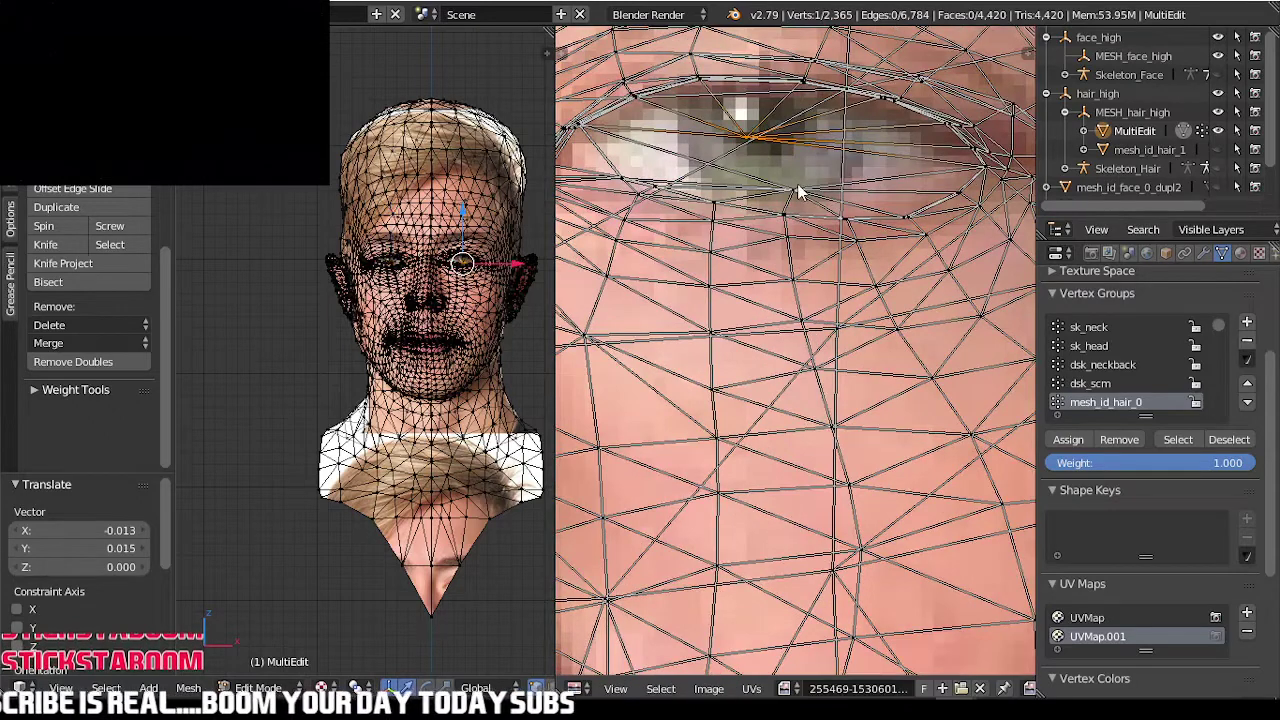
pyautogui.press('g')
pyautogui.click(740, 140)
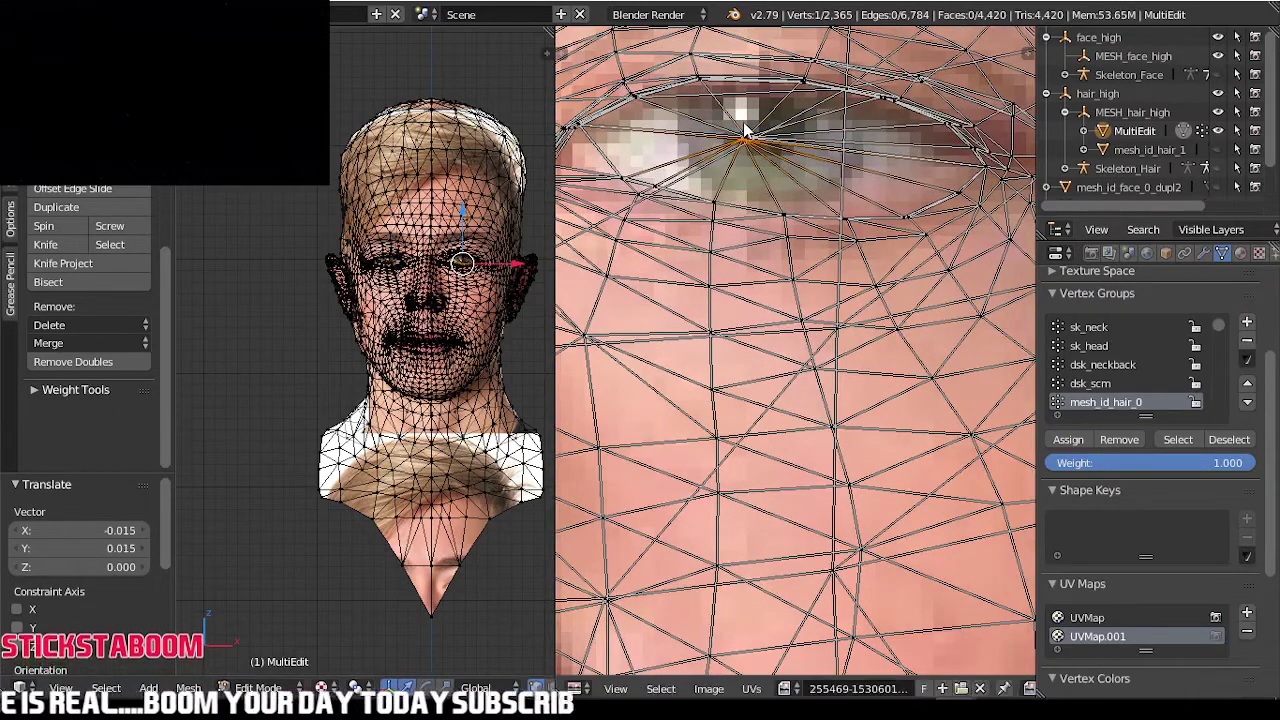
pyautogui.press('Tab')
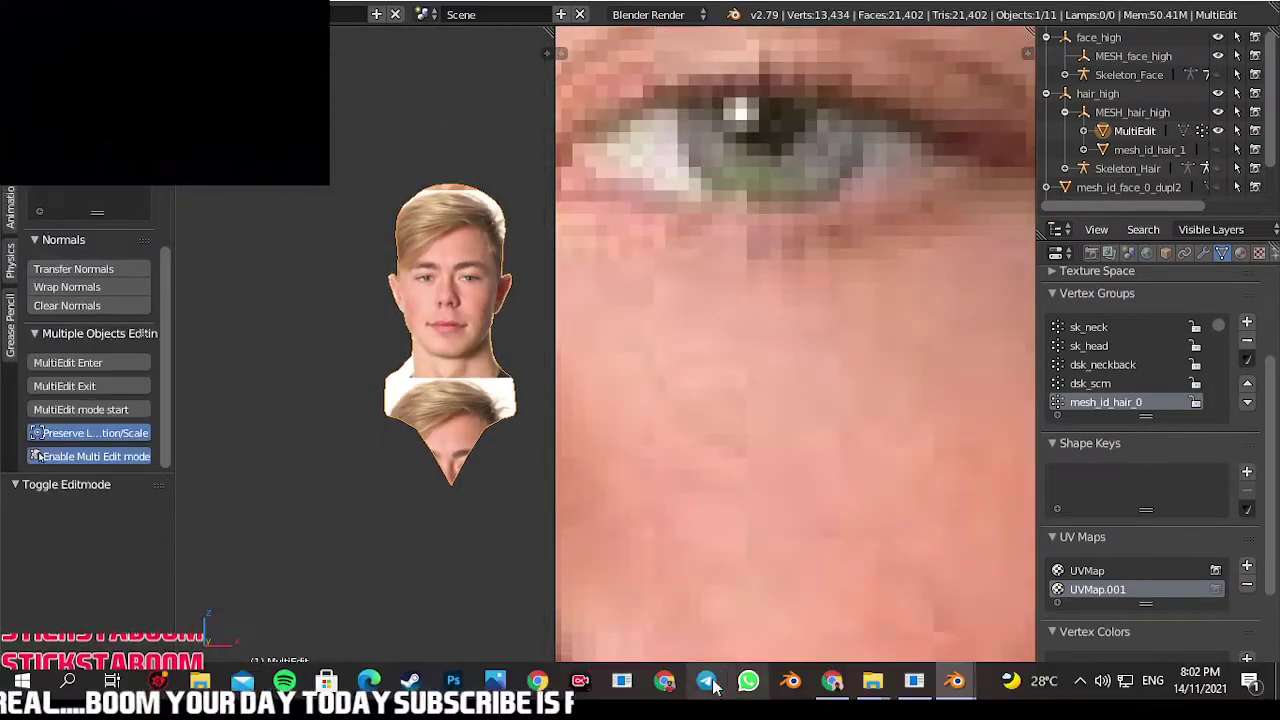
# - Switch to OBS, hide the Video Capture Device 3 source and transition the updated scene to the program output
pyautogui.click(833, 684)
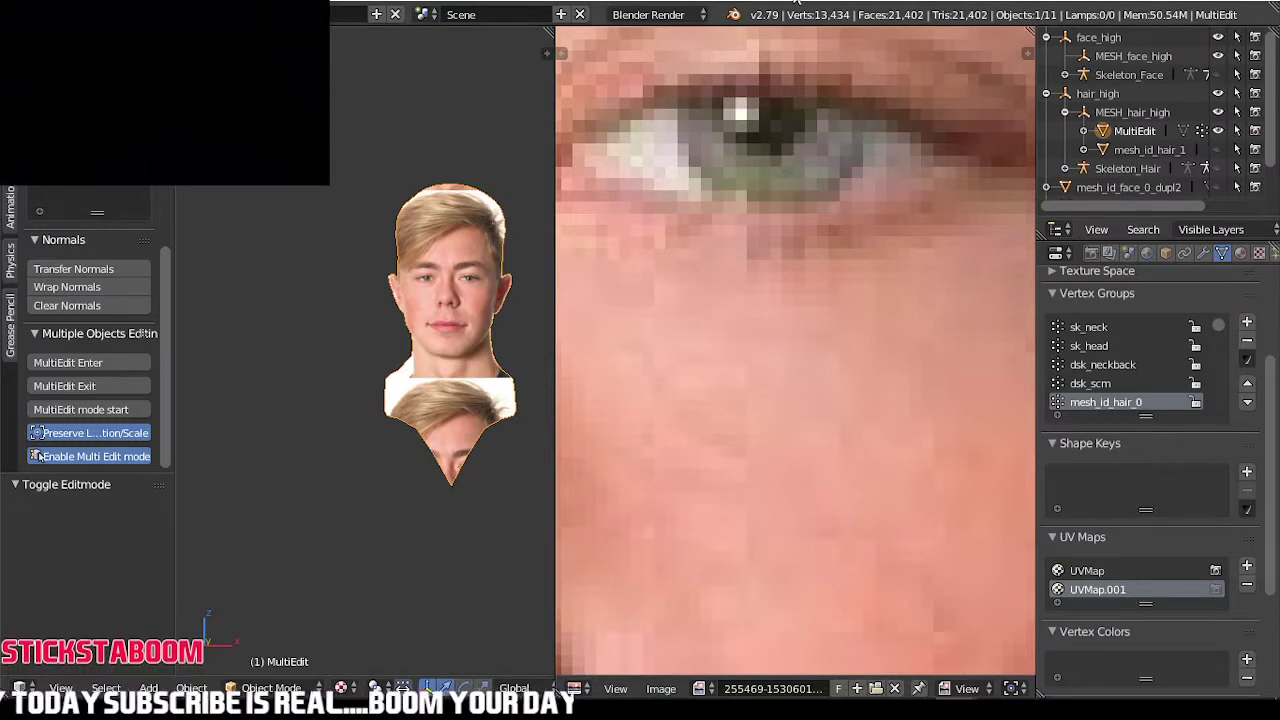
pyautogui.moveTo(646, 698)
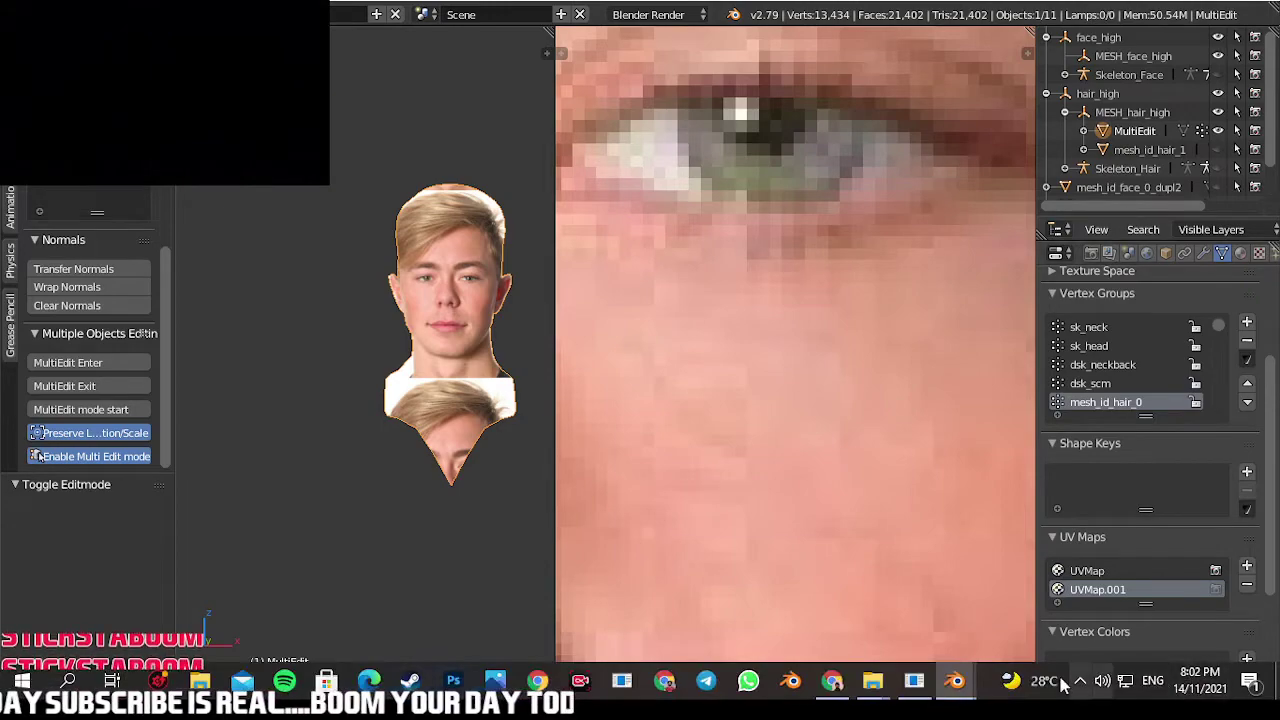
pyautogui.click(914, 682)
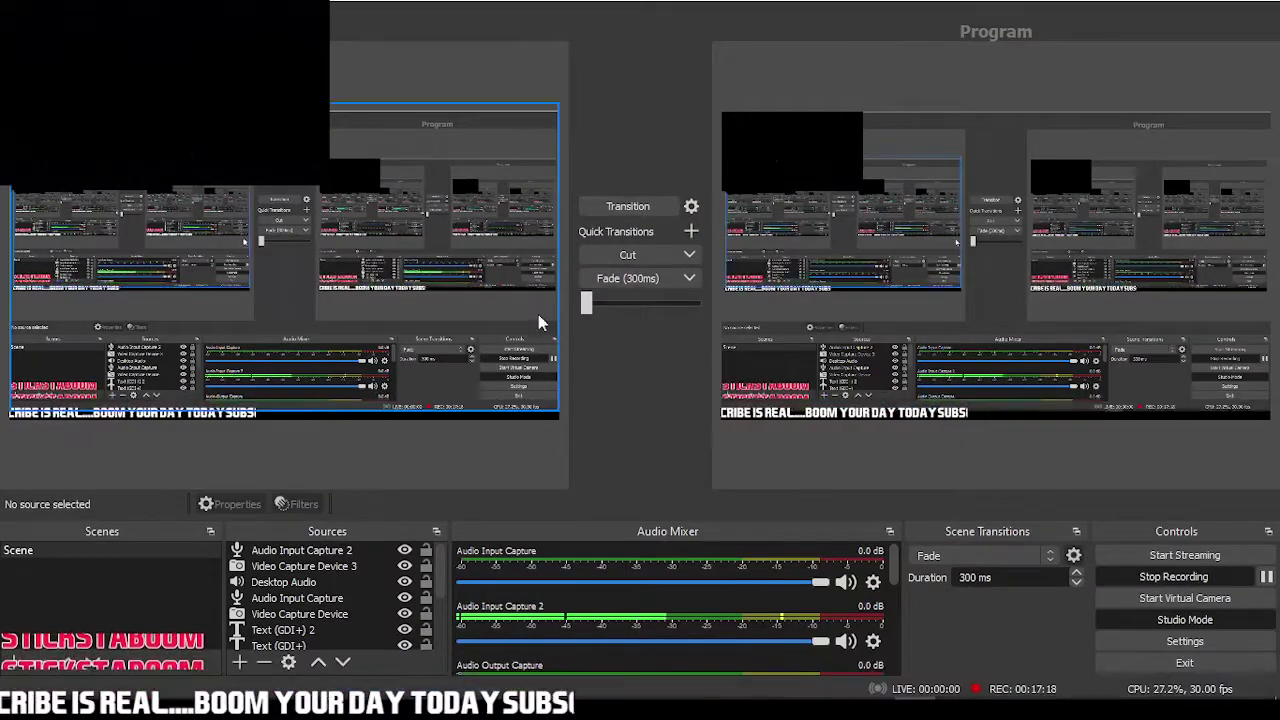
pyautogui.moveTo(586, 302); pyautogui.dragTo(731, 305)
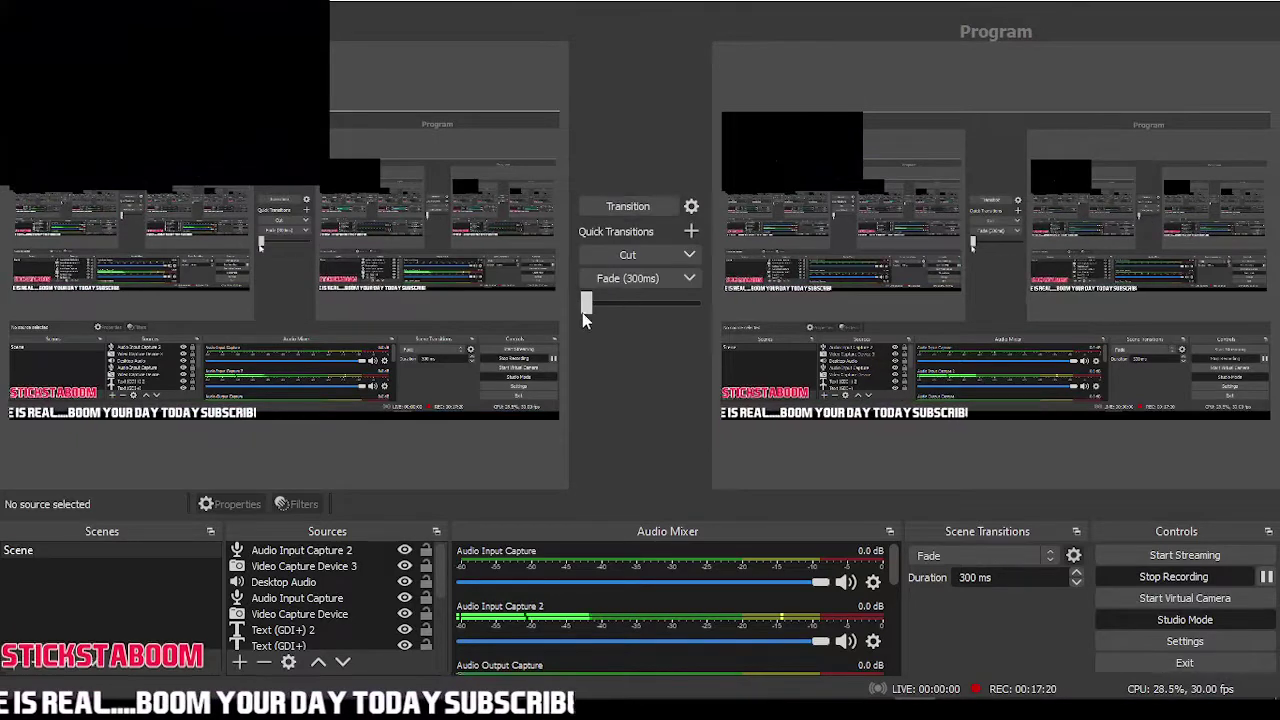
pyautogui.moveTo(586, 302); pyautogui.dragTo(692, 301)
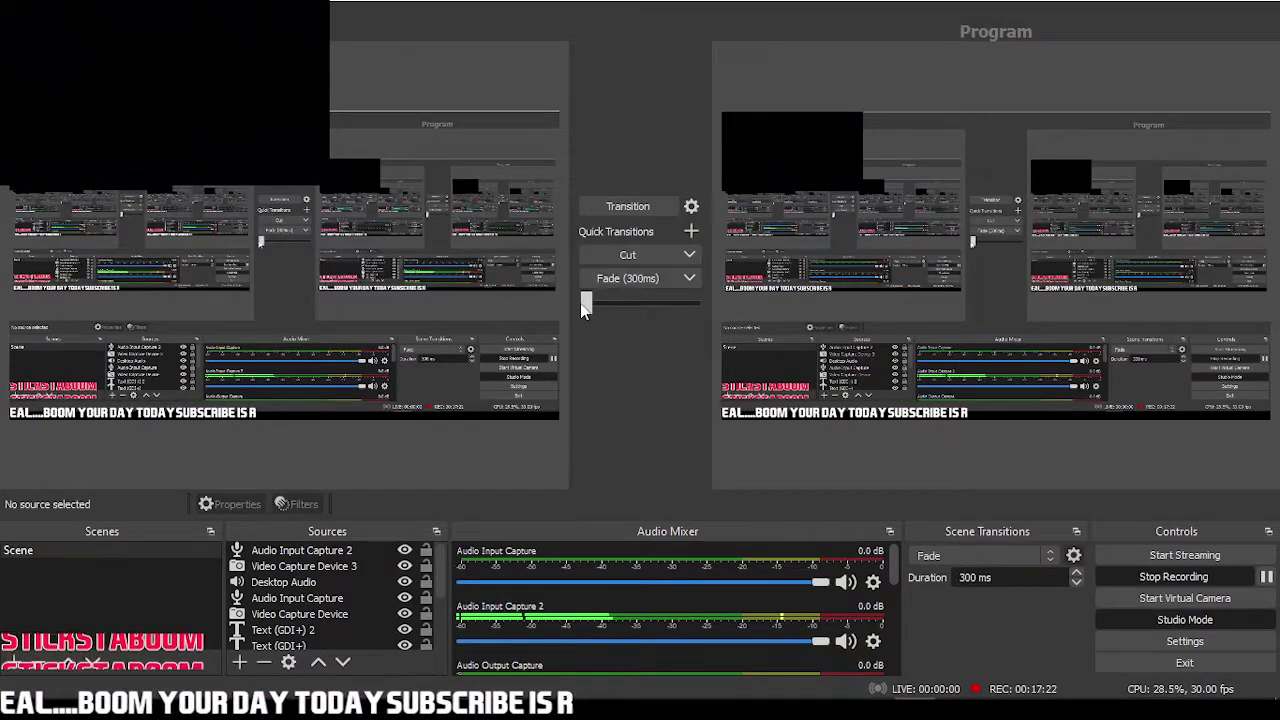
pyautogui.moveTo(587, 305); pyautogui.dragTo(732, 320)
pyautogui.click(404, 566)
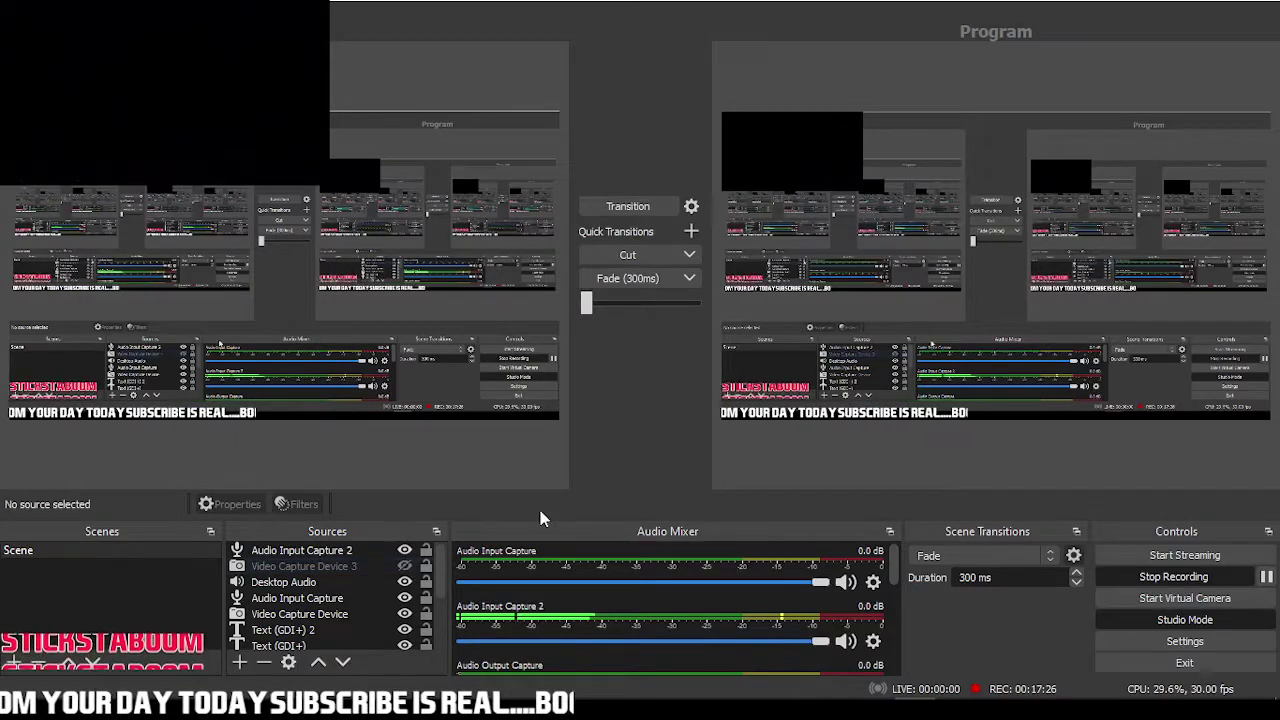
pyautogui.moveTo(586, 302); pyautogui.dragTo(670, 330)
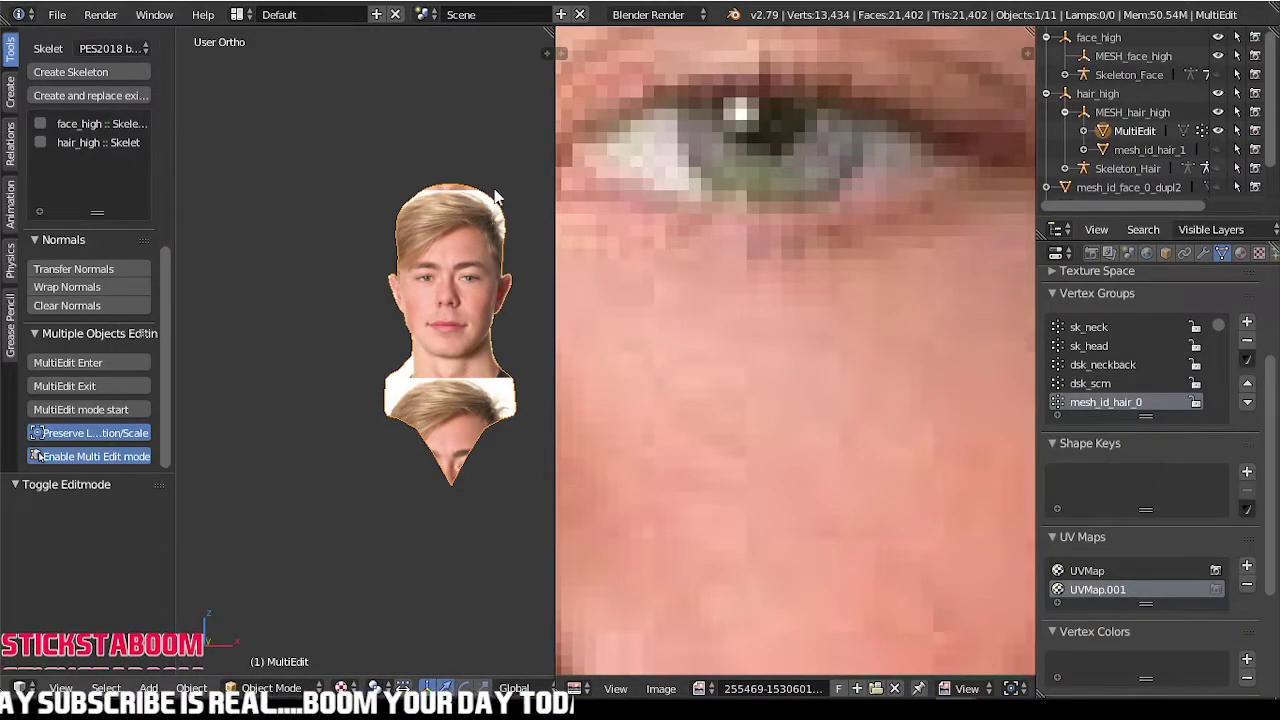
# - Switch back to Blender 2.79 and examine how the photo texture fits the eyes, ears, hair and neck of the head
pyautogui.scroll(-3, 465, 250)
pyautogui.scroll(5, 443, 289)
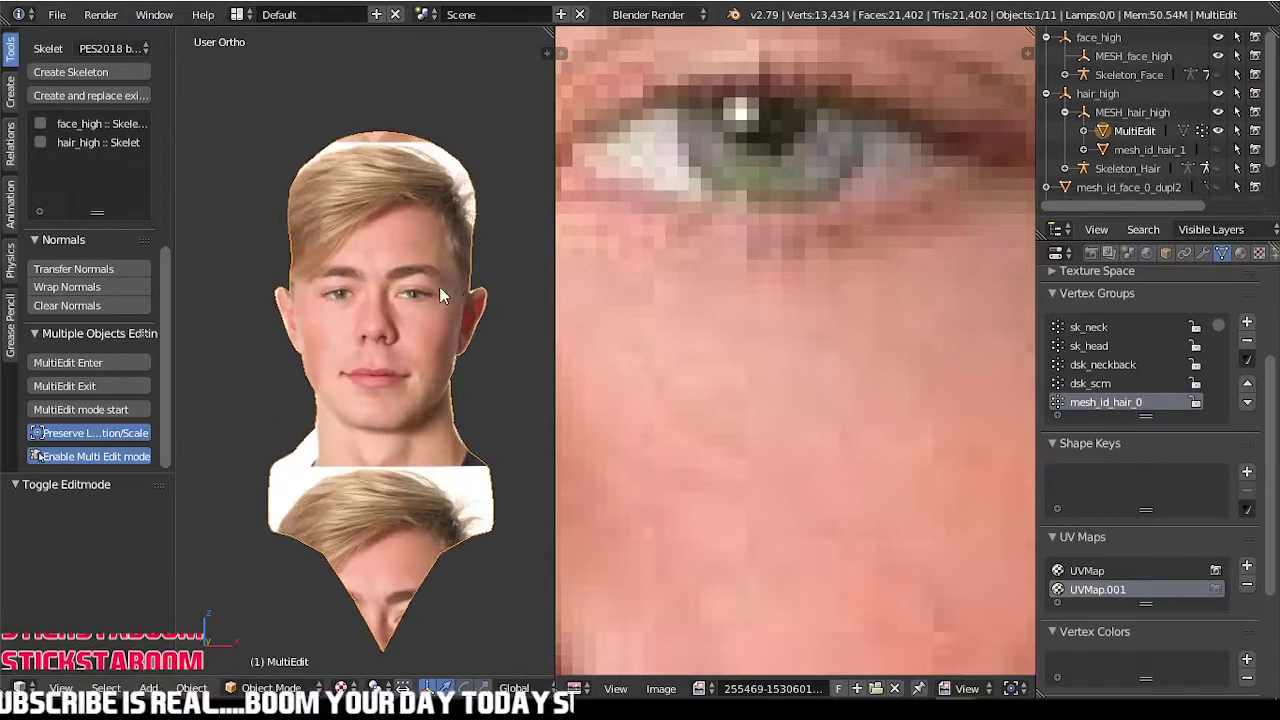
pyautogui.moveTo(474, 291); pyautogui.dragTo(680, 290, button='middle')
pyautogui.moveTo(574, 295); pyautogui.dragTo(401, 364, button='middle')
pyautogui.scroll(5, 344, 309)
pyautogui.scroll(-3, 412, 413)
pyautogui.press('`')
pyautogui.press('`')
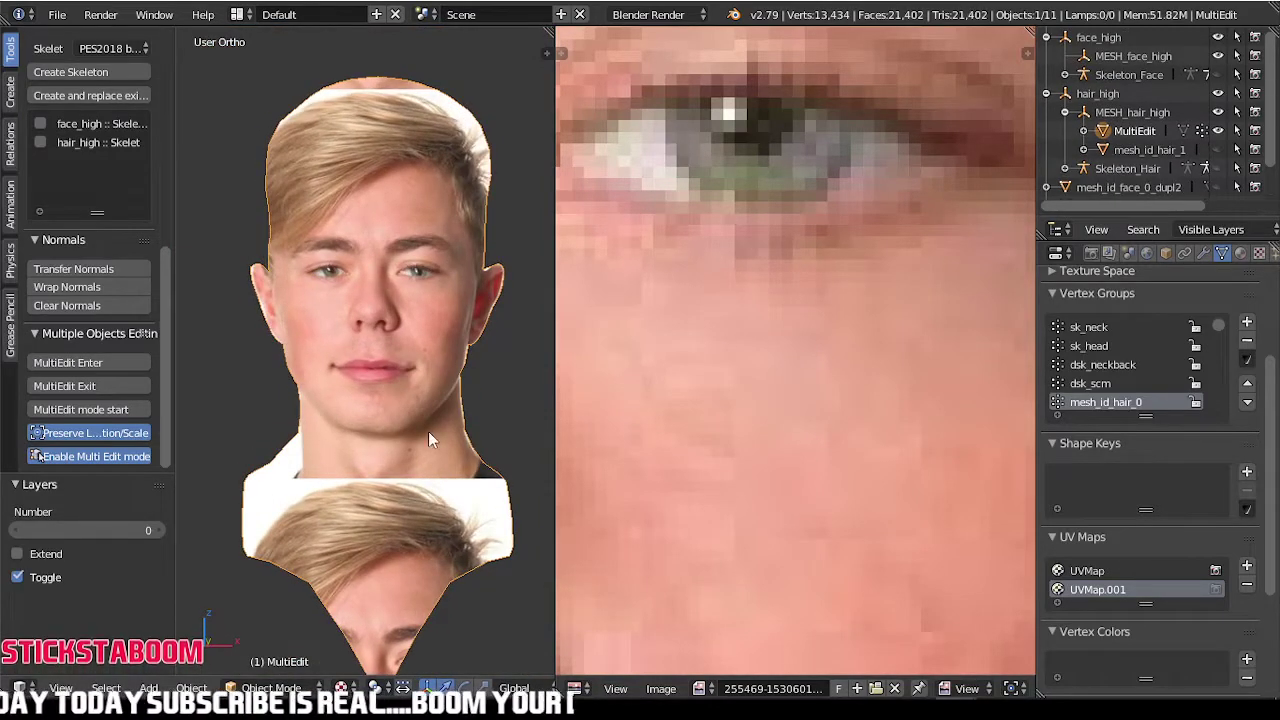
# - Save the project as "facepack 2" in F:\backup newfolder(5)\New folder\
pyautogui.click(57, 14)
pyautogui.click(90, 175)
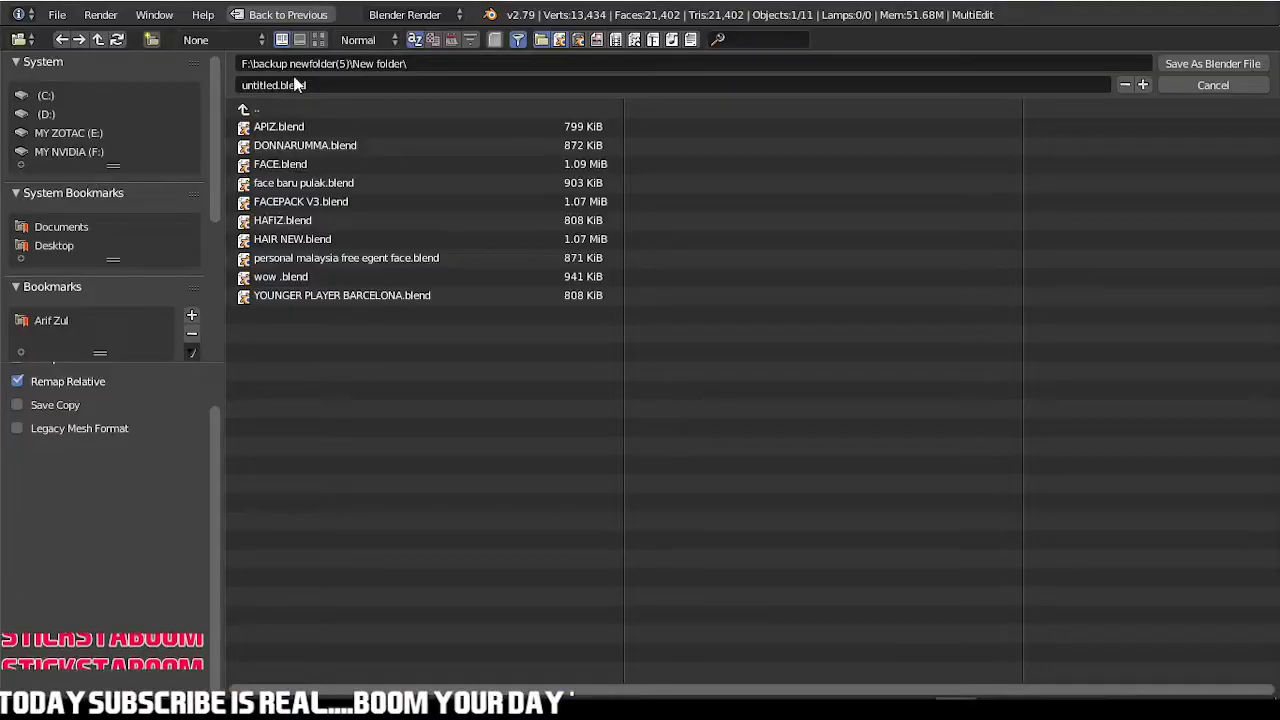
pyautogui.click(309, 88)
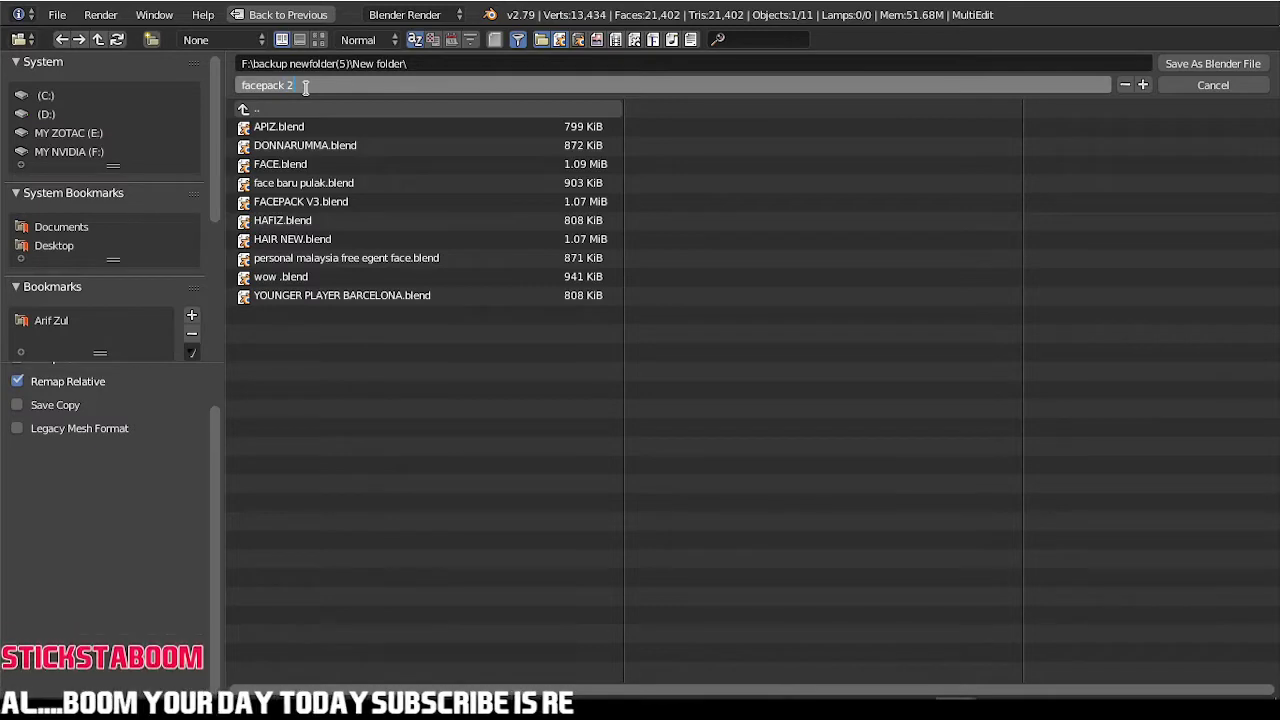
pyautogui.click(1212, 63)
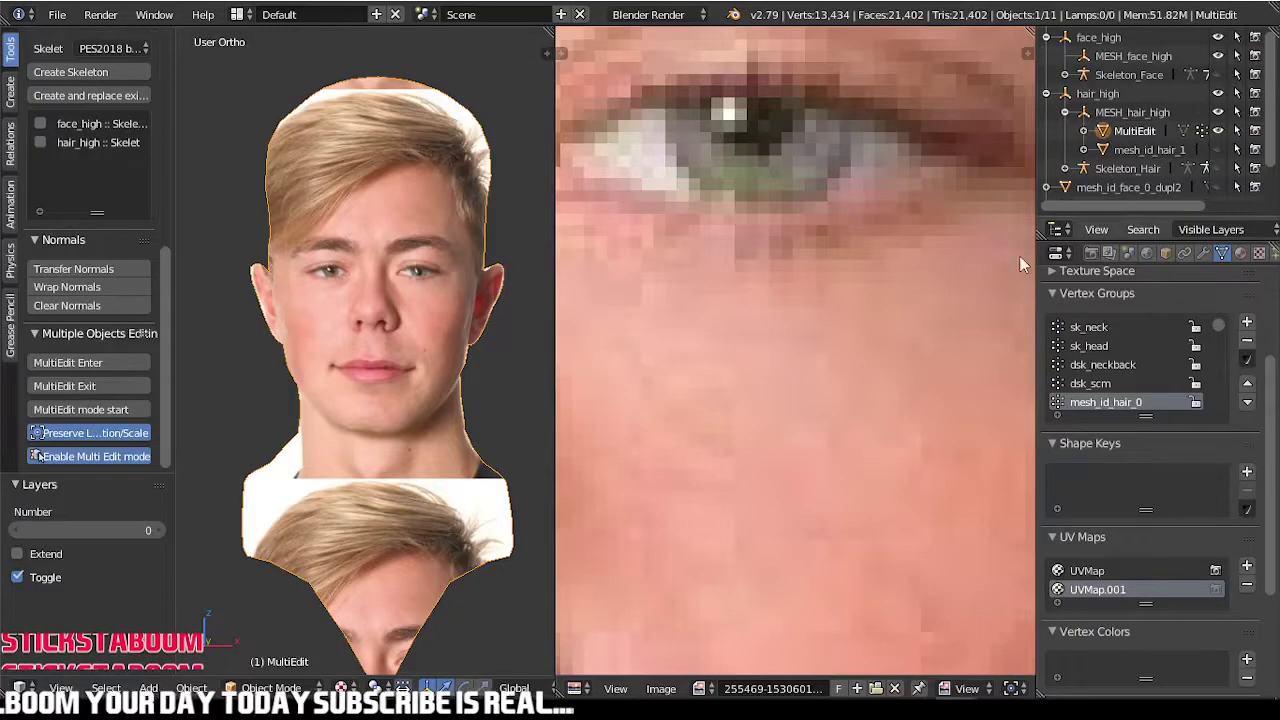
# - Switch to Blender 2.67 and open facepack 2.blend from F:\backup newfolder(5)\New folder\
pyautogui.click(790, 681)
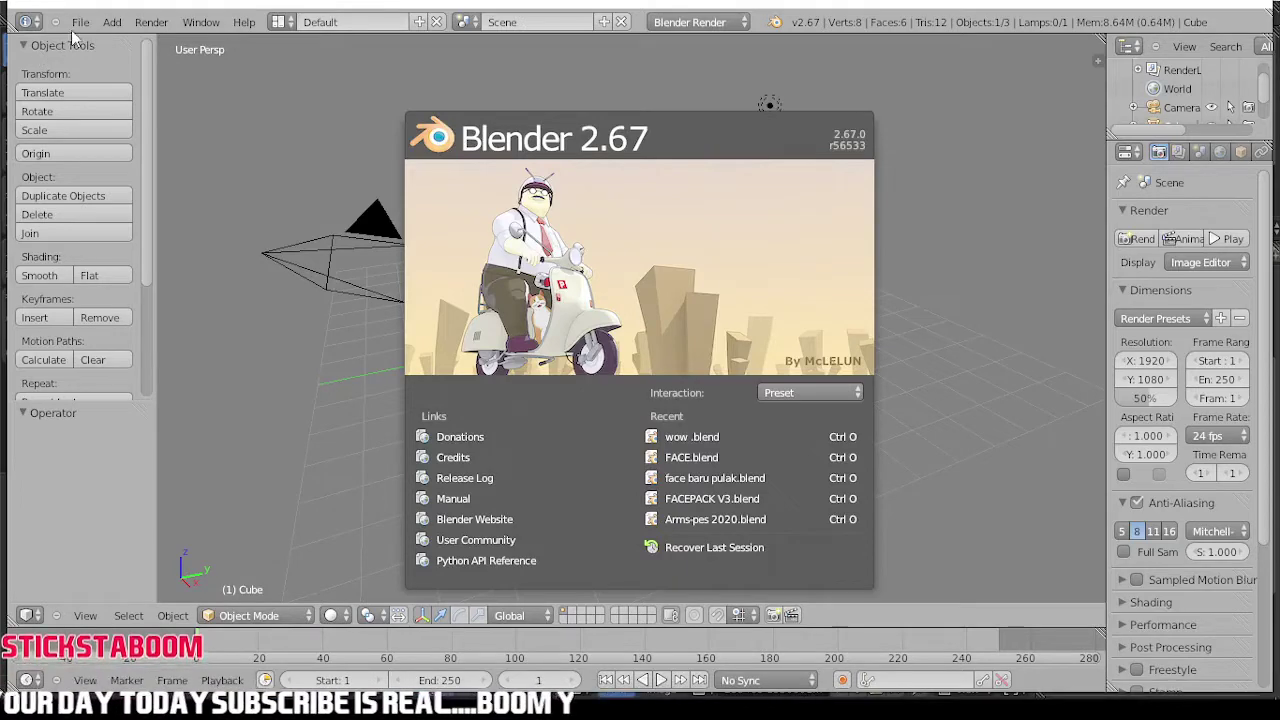
pyautogui.click(72, 38)
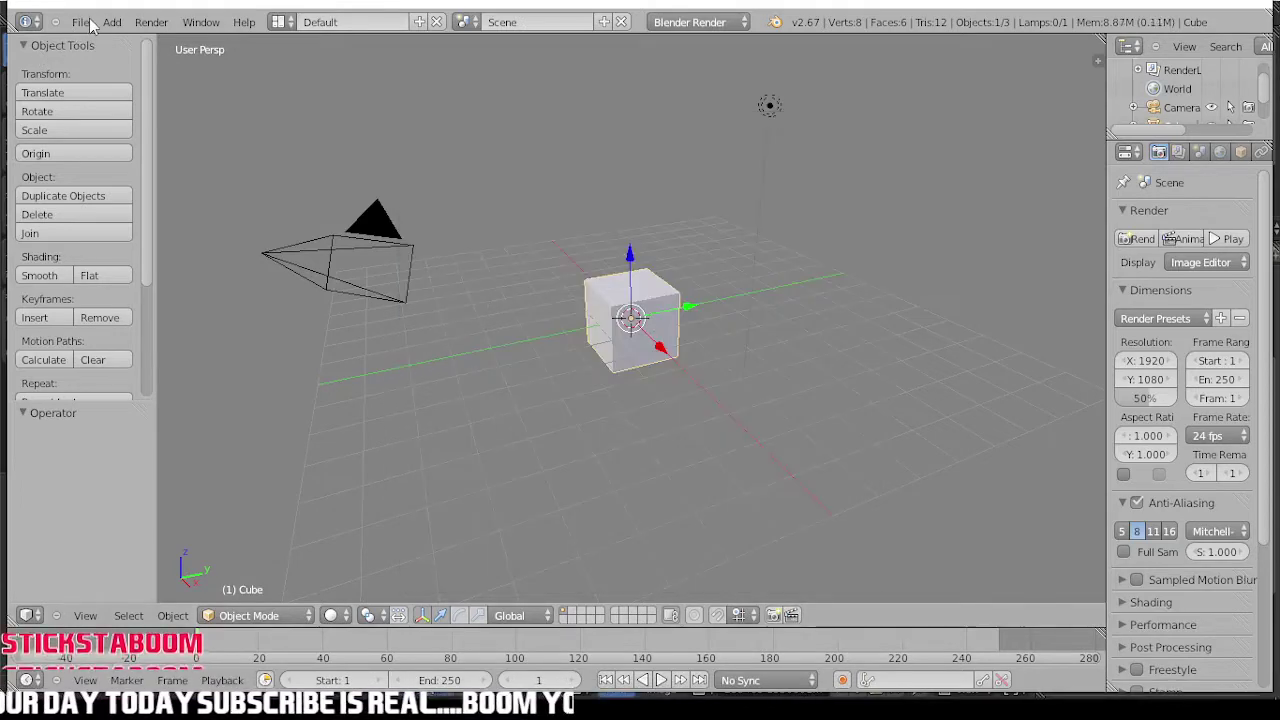
pyautogui.click(80, 22)
pyautogui.click(100, 57)
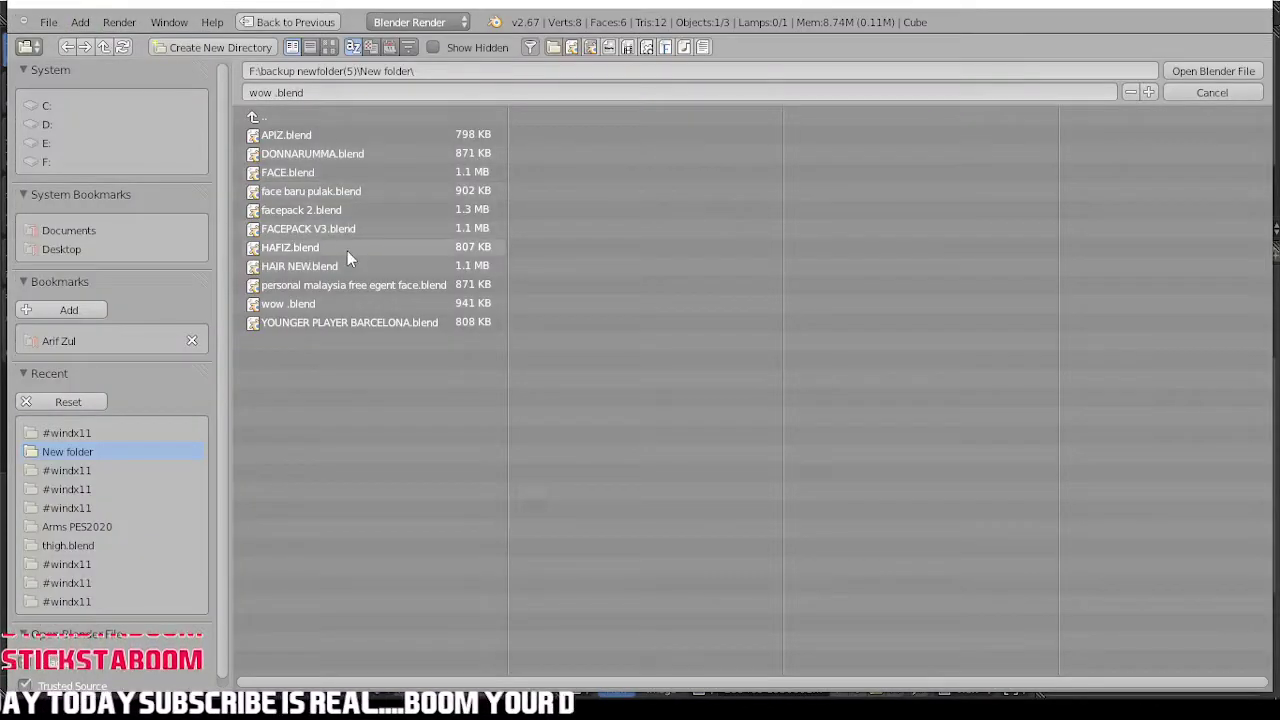
pyautogui.click(311, 210)
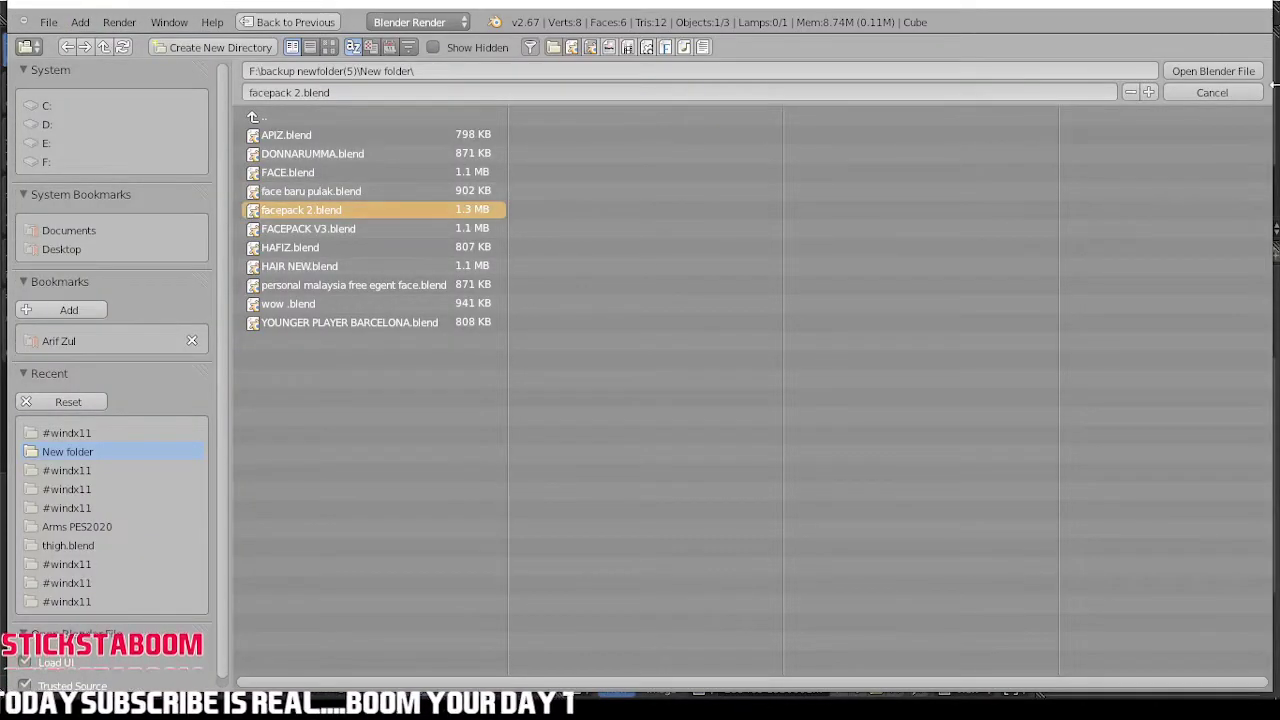
pyautogui.click(1240, 70)
# - Put the MultiEdit head into Texture Paint mode and choose the Clone brush
pyautogui.press('Tab')
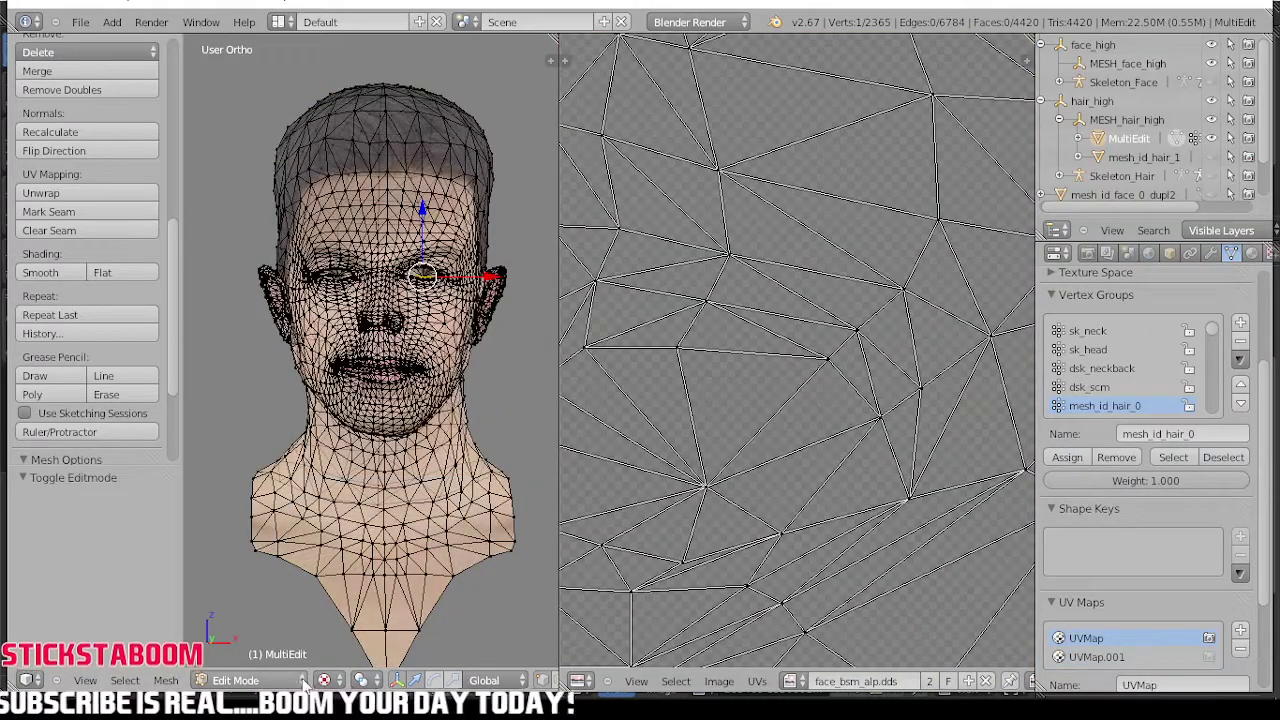
pyautogui.click(303, 681)
pyautogui.click(229, 577)
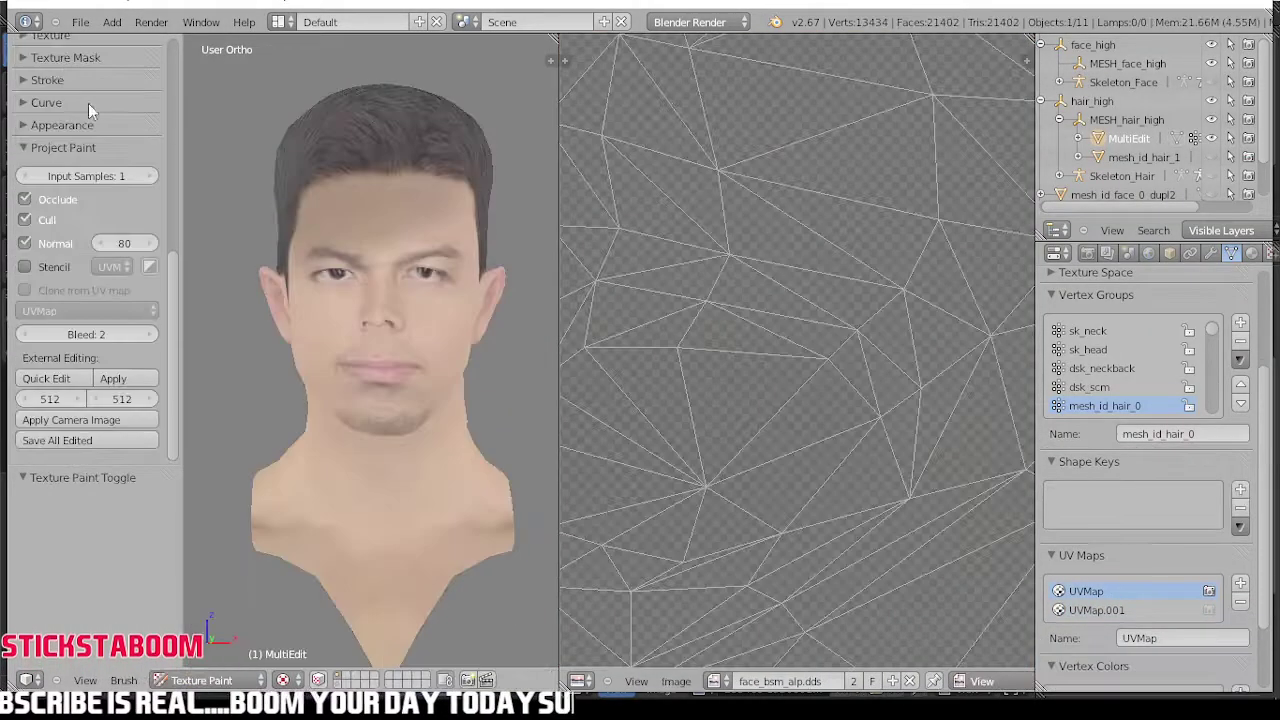
pyautogui.scroll(9, 94, 189)
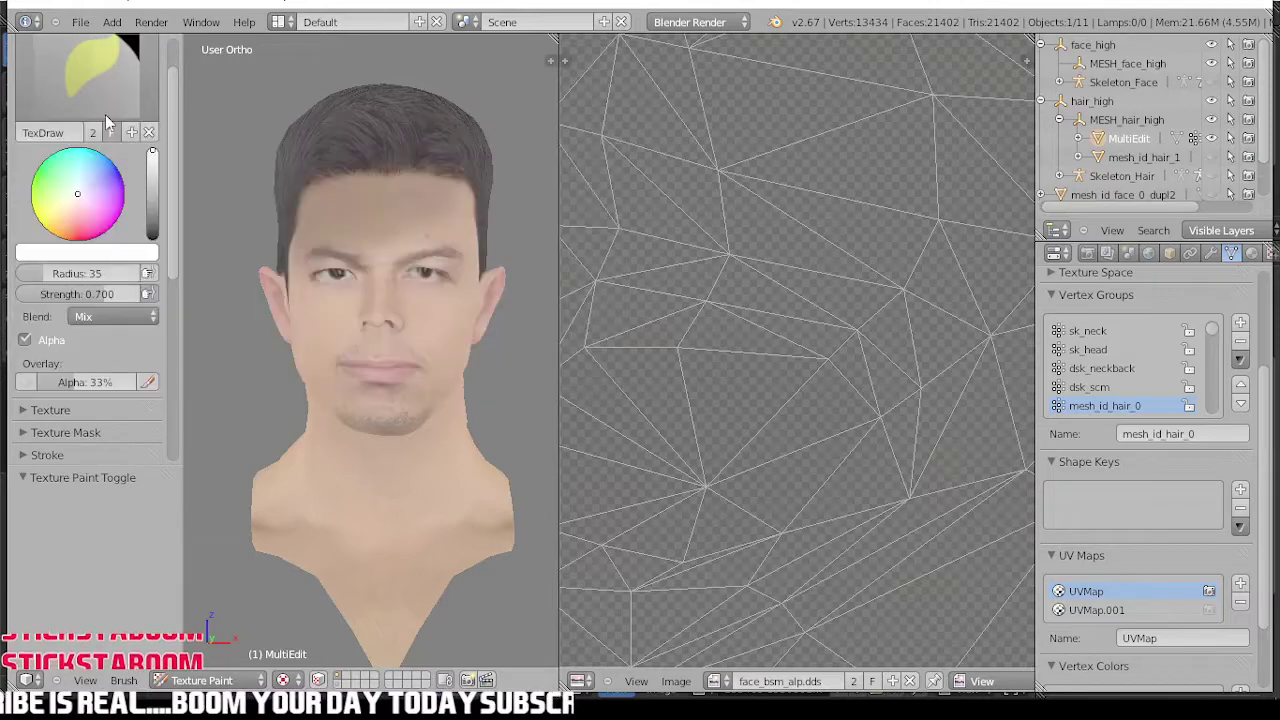
pyautogui.click(105, 114)
pyautogui.click(65, 169)
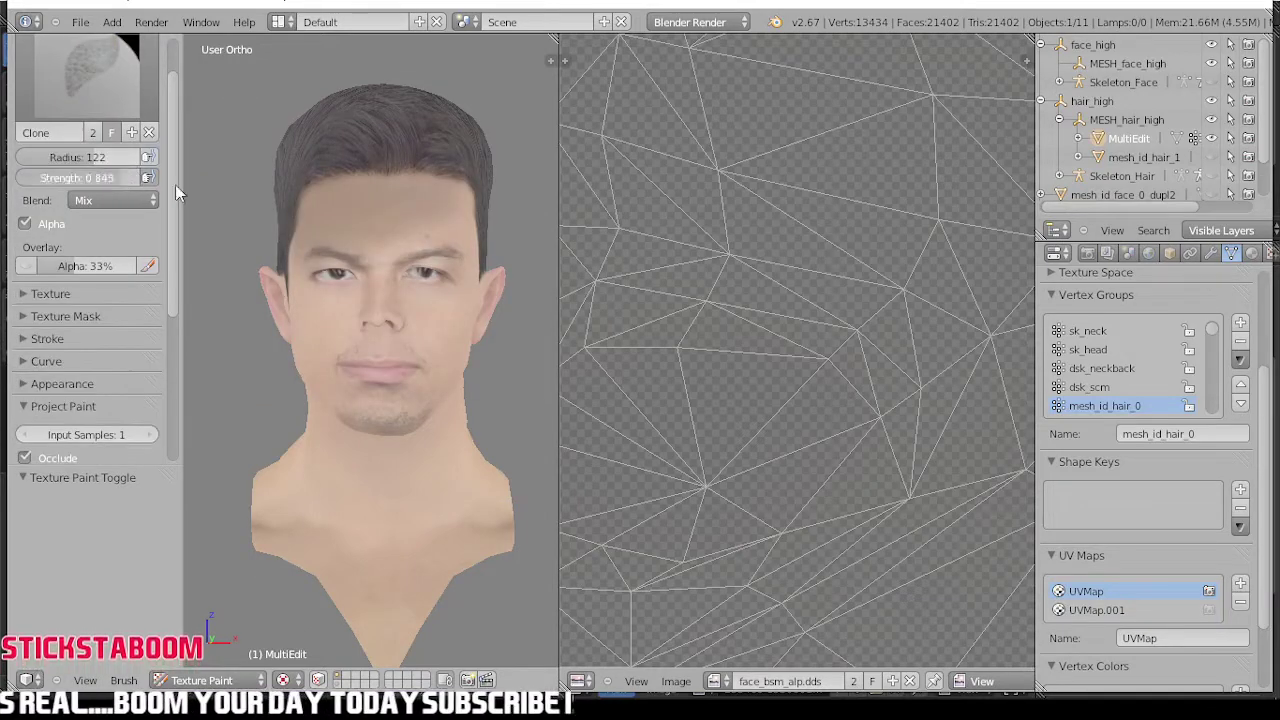
# - Set the Clone brush to clone from UVMap.001, with Occlude, Cull and Normal turned off in Project Paint
pyautogui.scroll(-4, 40, 345)
pyautogui.click(54, 399)
pyautogui.click(58, 419)
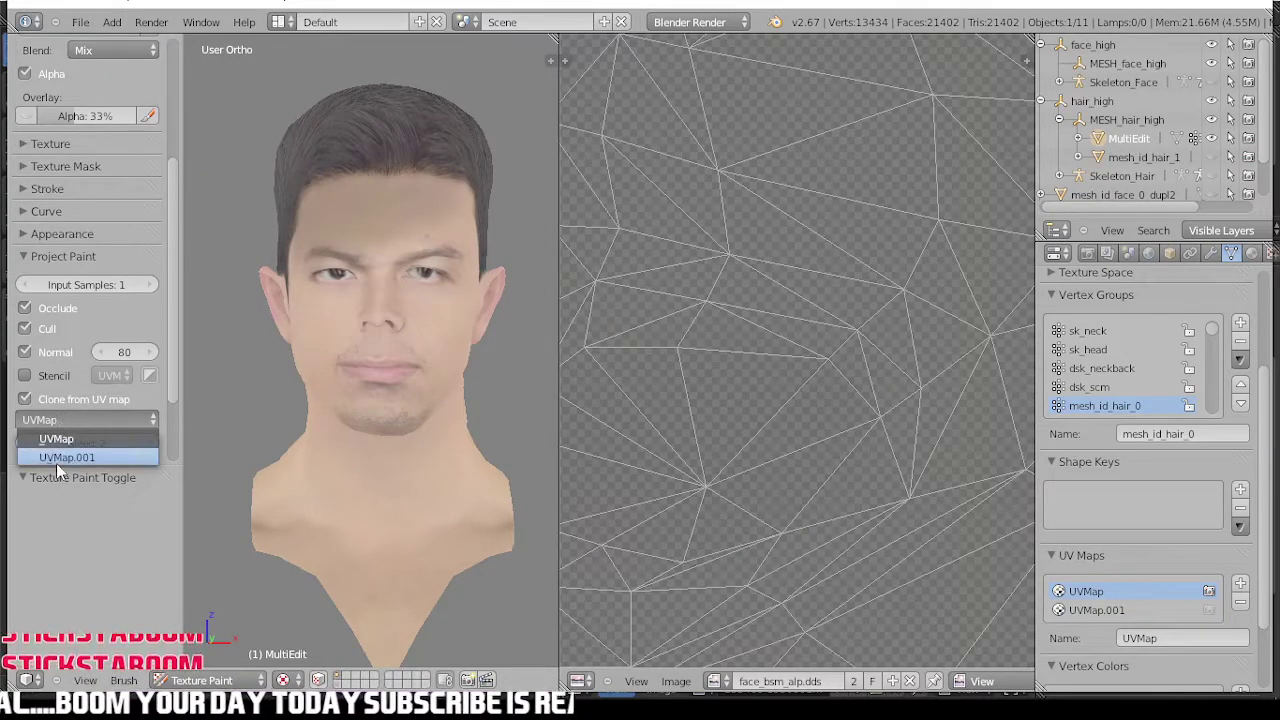
pyautogui.click(52, 456)
pyautogui.click(50, 375)
pyautogui.click(57, 352)
pyautogui.click(50, 375)
pyautogui.click(49, 310)
pyautogui.click(36, 328)
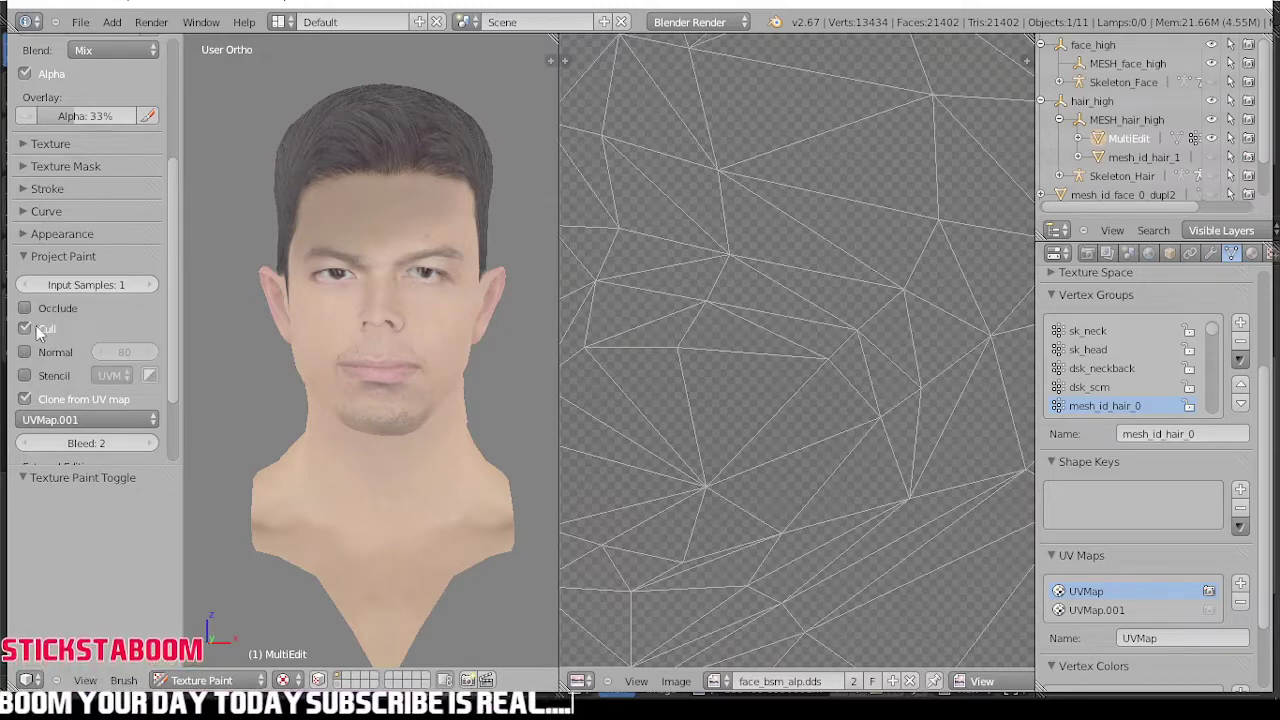
# - Clone-paint the photo over the face, neck and shoulders, then over the top and side of the hair
pyautogui.moveTo(319, 362)
pyautogui.mouseDown()
pyautogui.moveTo(408, 76)
pyautogui.moveTo(285, 270)
pyautogui.moveTo(415, 335)
pyautogui.moveTo(378, 496)
pyautogui.moveTo(300, 520)
pyautogui.moveTo(429, 566)
pyautogui.mouseUp()
pyautogui.moveTo(425, 187)
pyautogui.mouseDown()
pyautogui.moveTo(304, 138)
pyautogui.moveTo(400, 62)
pyautogui.mouseUp()
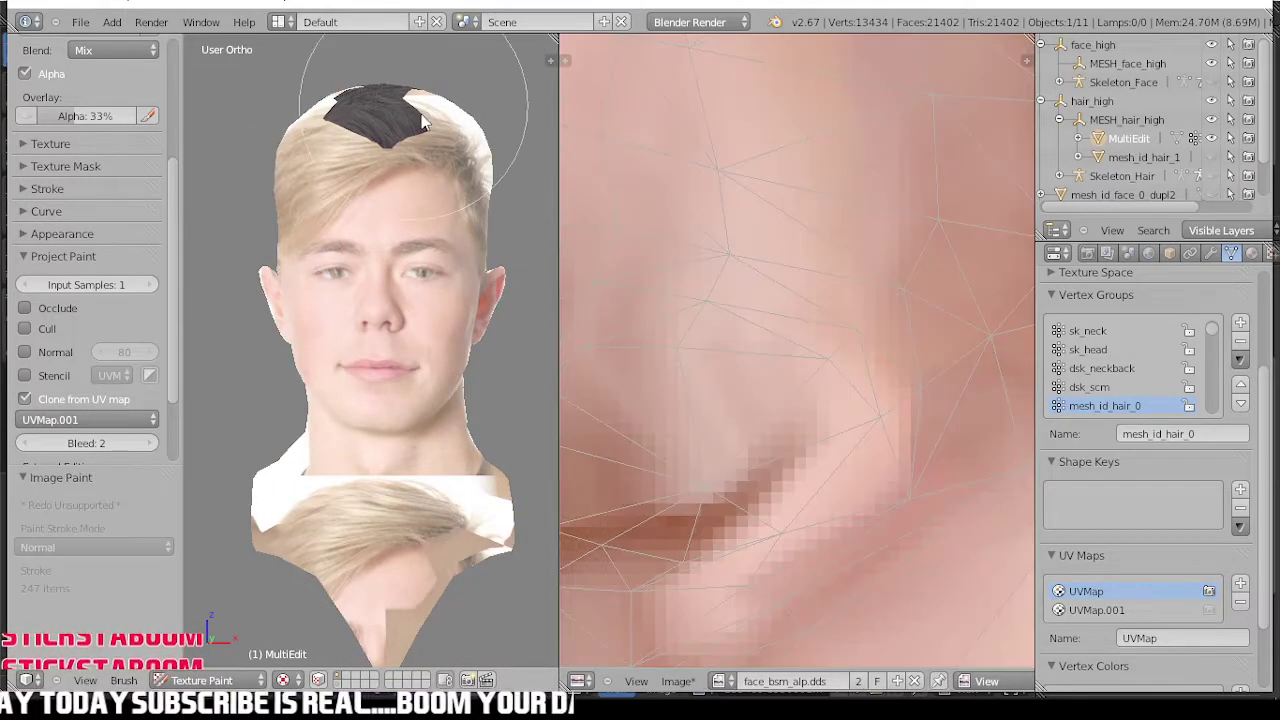
pyautogui.moveTo(412, 70); pyautogui.dragTo(192, 150, button='middle')
pyautogui.moveTo(362, 195)
pyautogui.mouseDown(button='middle')
pyautogui.moveTo(451, 207)
pyautogui.moveTo(360, 215)
pyautogui.mouseUp(button='middle')
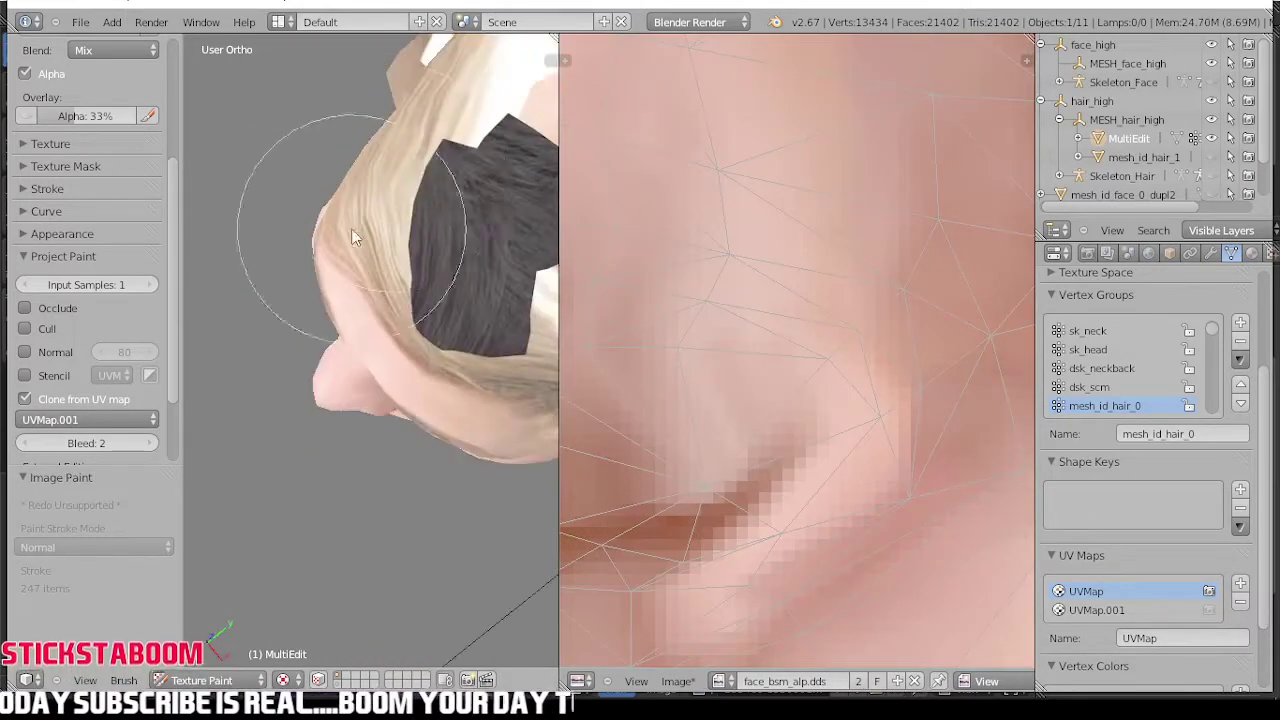
pyautogui.moveTo(407, 396)
pyautogui.mouseDown()
pyautogui.moveTo(371, 323)
pyautogui.moveTo(395, 188)
pyautogui.moveTo(508, 222)
pyautogui.mouseUp()
pyautogui.moveTo(407, 72); pyautogui.dragTo(487, 260, button='middle')
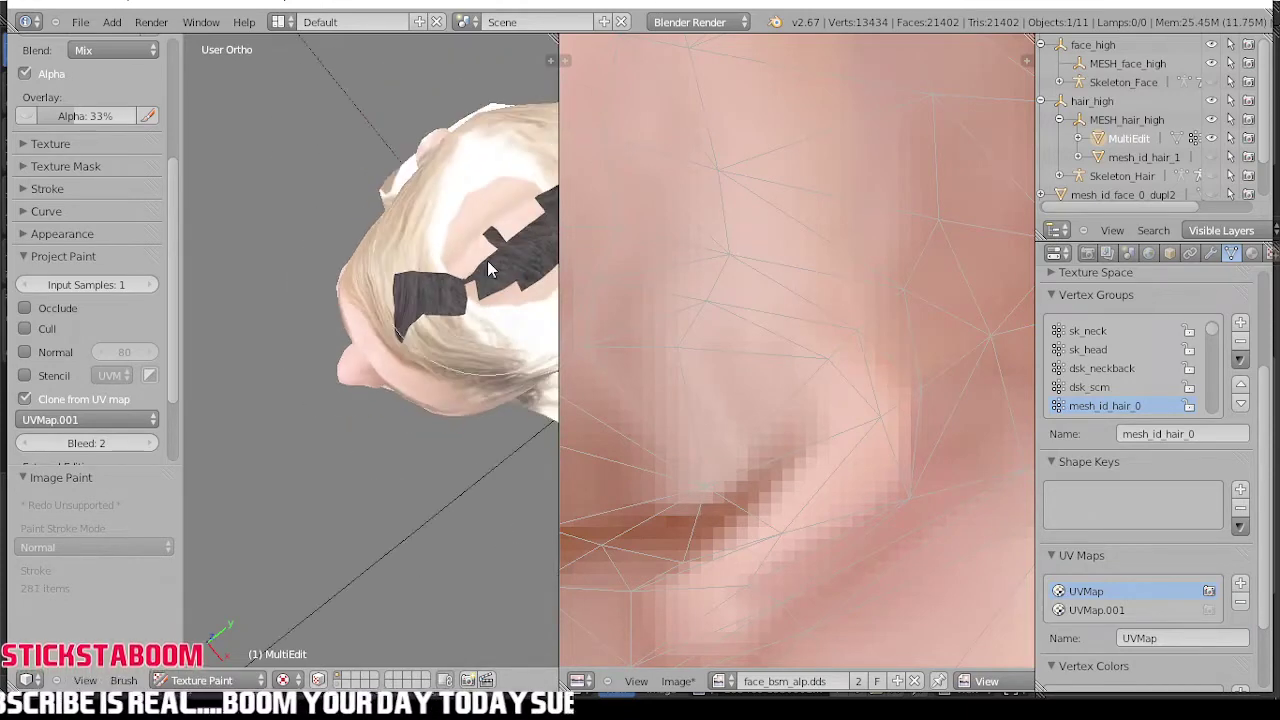
# - Pack the painted face_bsm_alp.dds image into the project and refresh the head by toggling Edit Mode
pyautogui.scroll(-6, 855, 449)
pyautogui.scroll(-2, 855, 480)
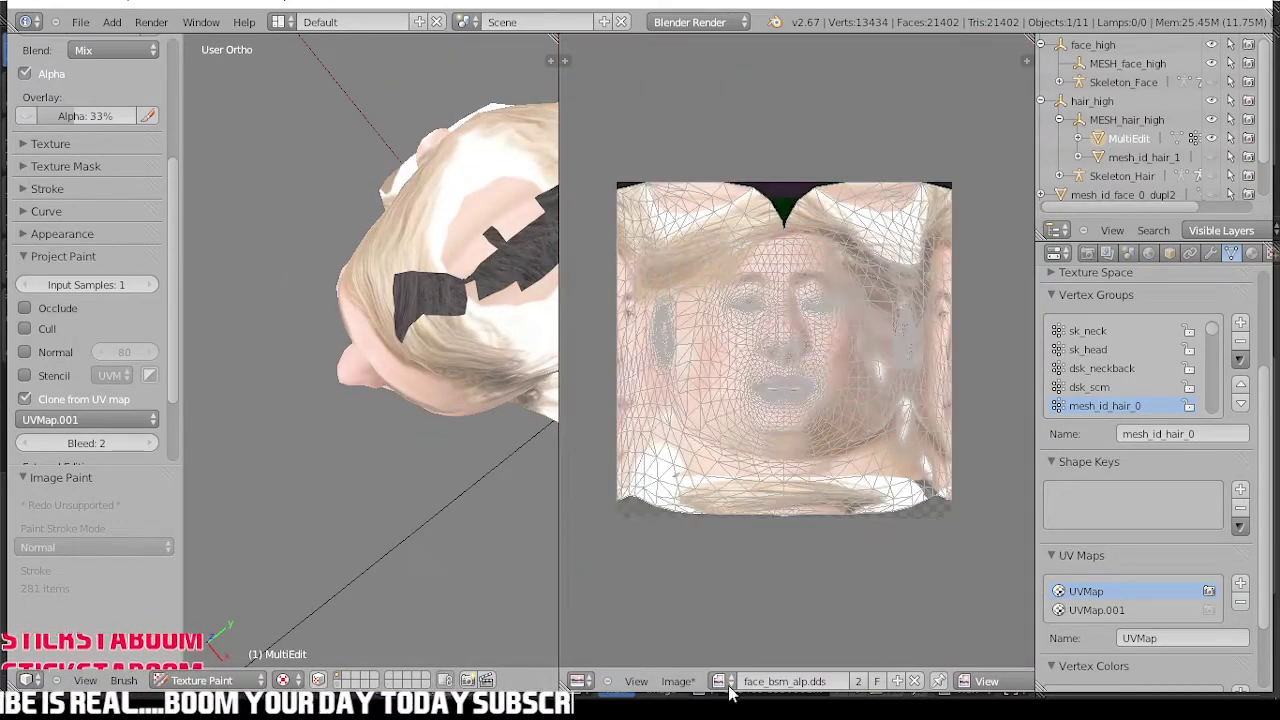
pyautogui.click(676, 681)
pyautogui.click(688, 461)
pyautogui.press('Tab')
pyautogui.press('Tab')
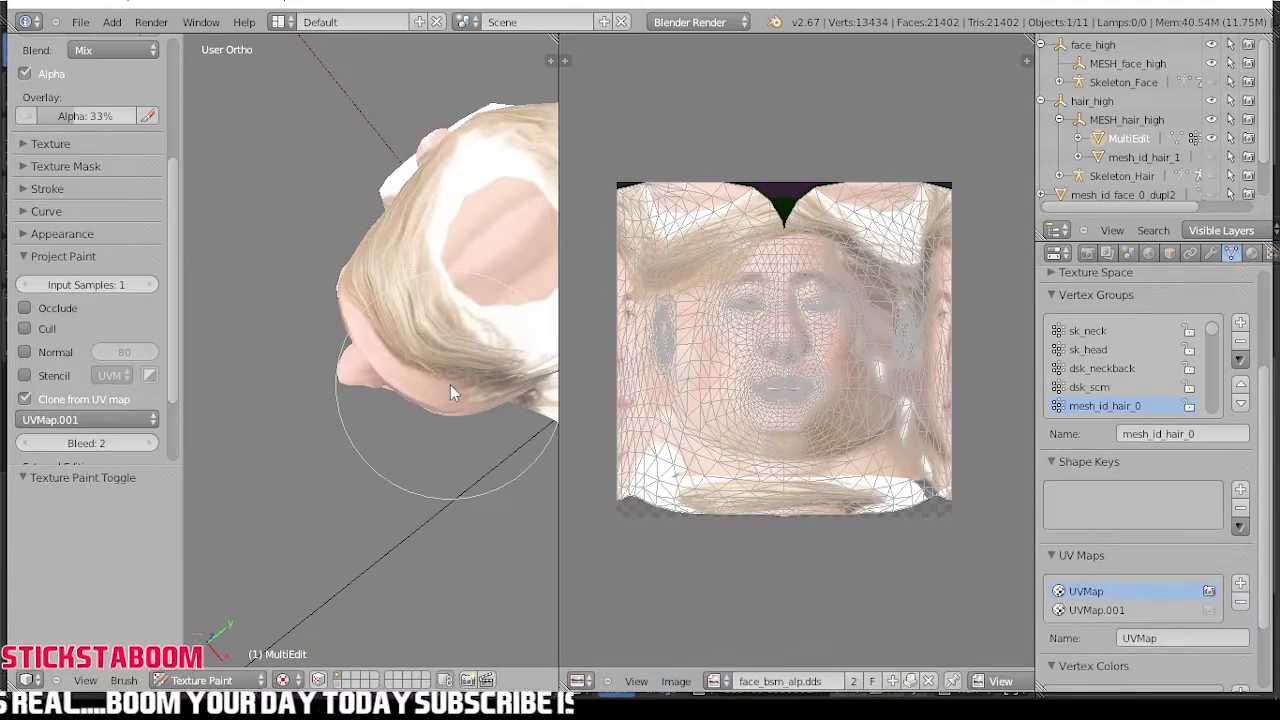
# - Put the head into Edit Mode in front view and save its painted texture as the PNG image face_bsm_alp
pyautogui.moveTo(450, 386)
pyautogui.mouseDown(button='middle')
pyautogui.moveTo(599, 243)
pyautogui.moveTo(608, 207)
pyautogui.moveTo(586, 177)
pyautogui.moveTo(480, 234)
pyautogui.moveTo(400, 214)
pyautogui.moveTo(560, 163)
pyautogui.moveTo(385, 192)
pyautogui.moveTo(584, 169)
pyautogui.mouseUp(button='middle')
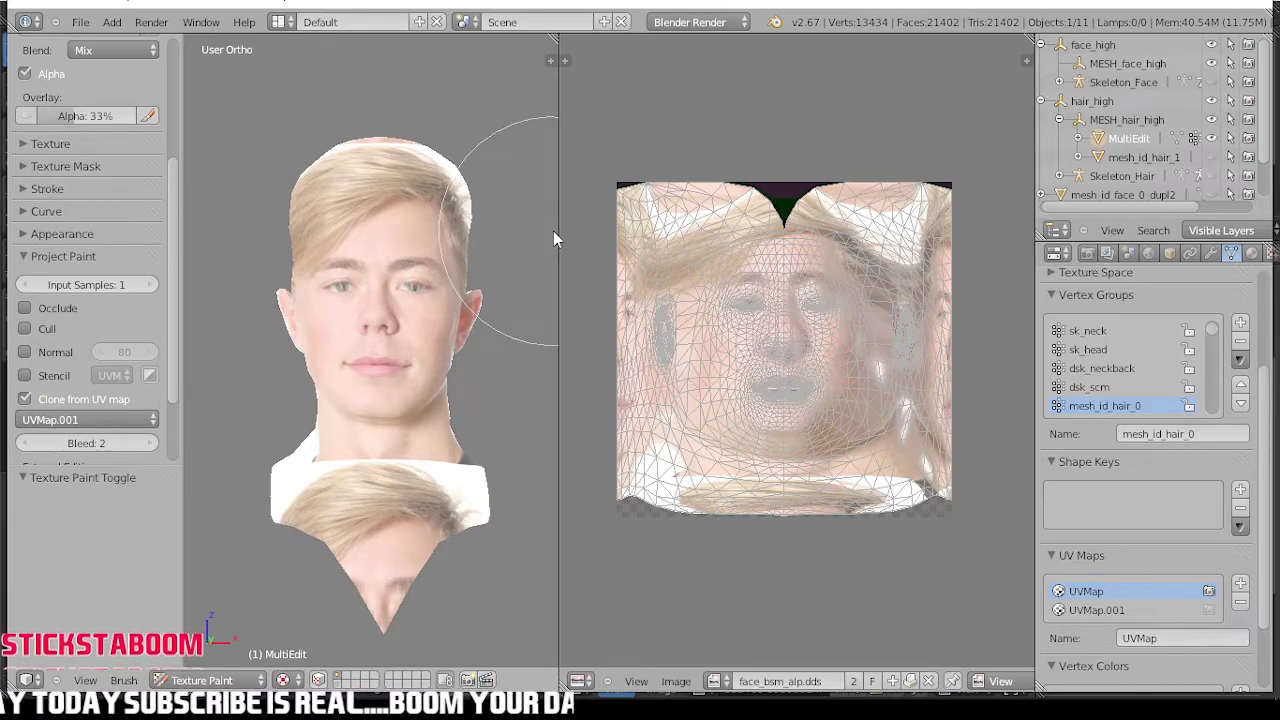
pyautogui.moveTo(500, 254)
pyautogui.mouseDown(button='middle')
pyautogui.moveTo(733, 269)
pyautogui.moveTo(470, 261)
pyautogui.moveTo(488, 256)
pyautogui.mouseUp(button='middle')
pyautogui.press('Tab')
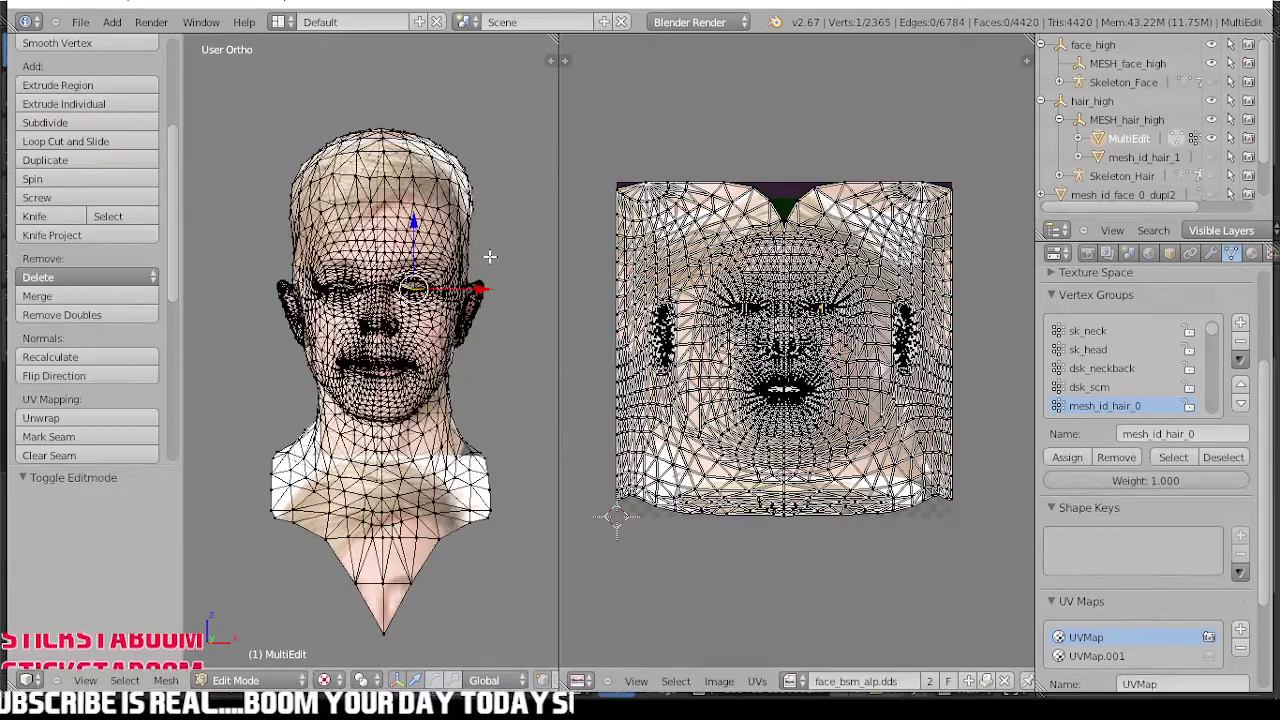
pyautogui.click(719, 681)
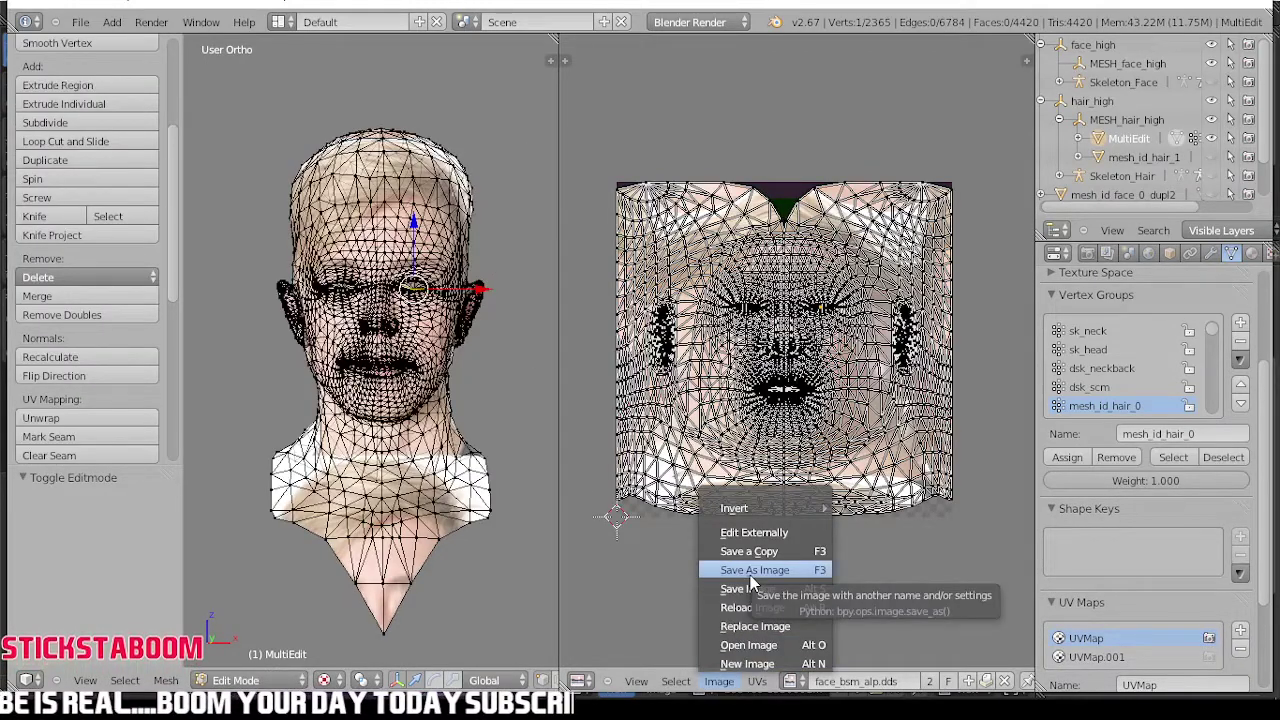
pyautogui.click(750, 571)
pyautogui.click(1230, 69)
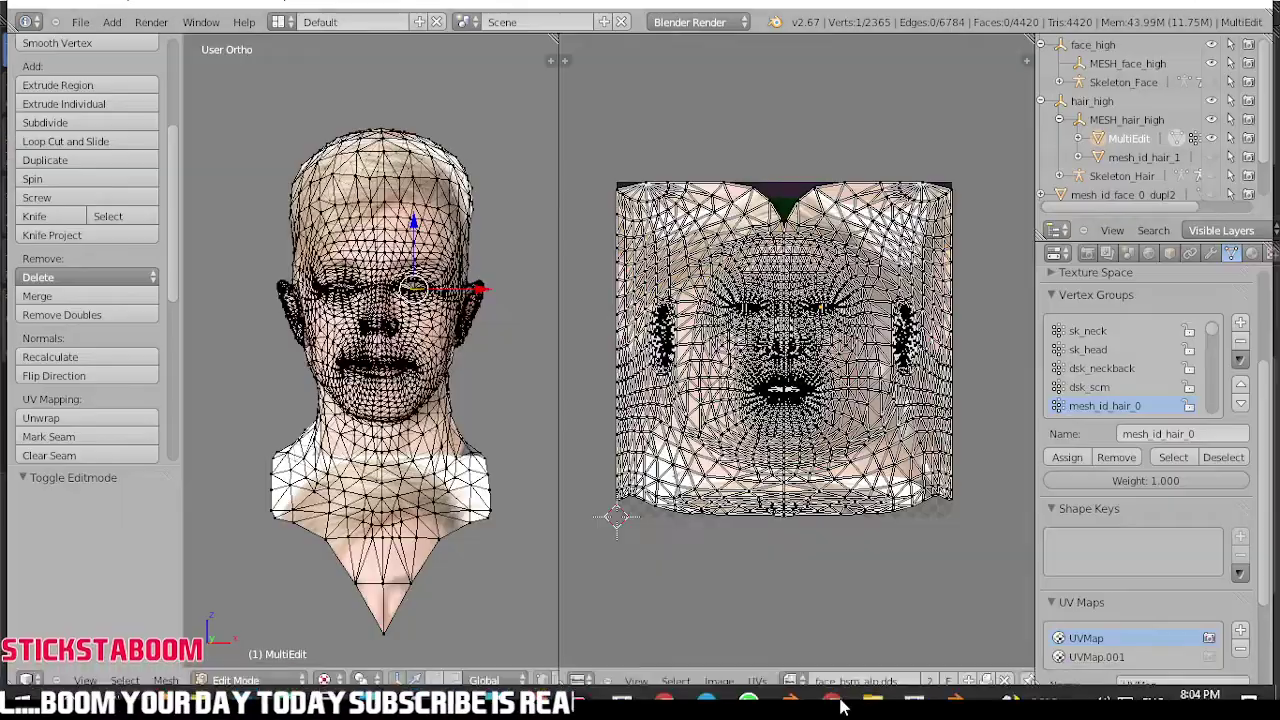
# - Switch to File Explorer and open 112149\sourceimages\#windx11 inside the player's folder in a maximized window
pyautogui.click(930, 686)
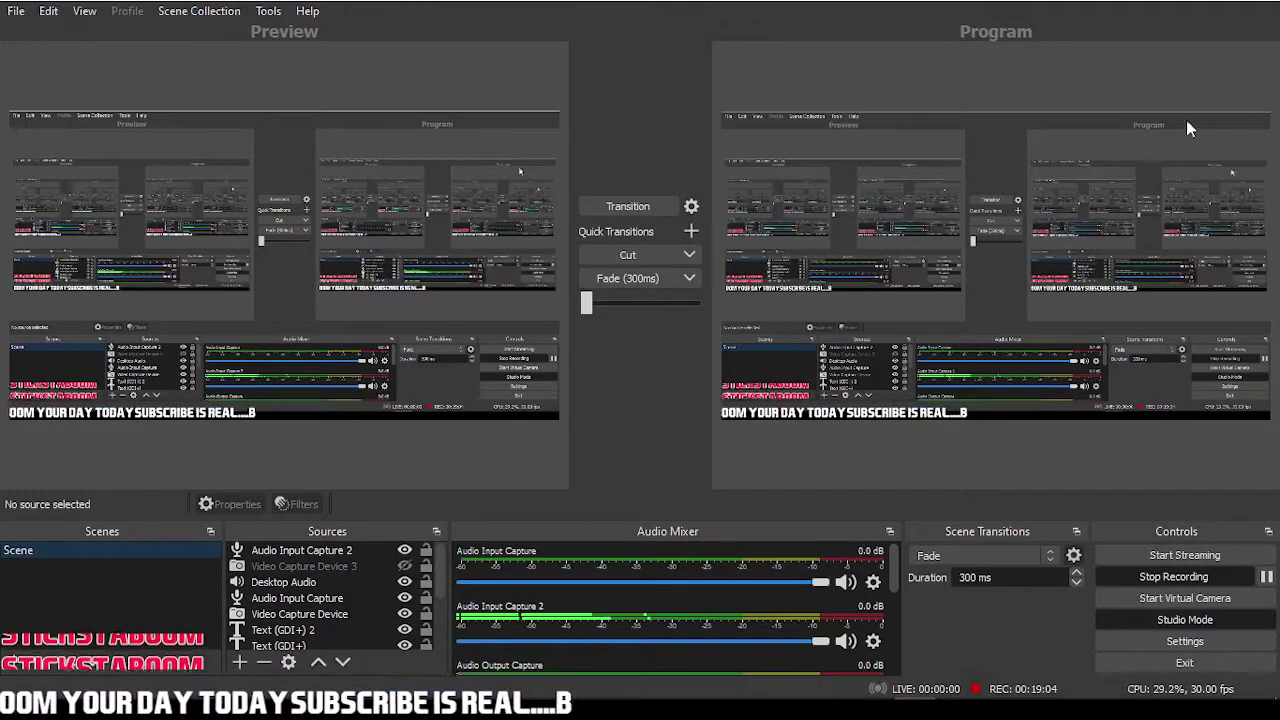
pyautogui.click(1156, 1)
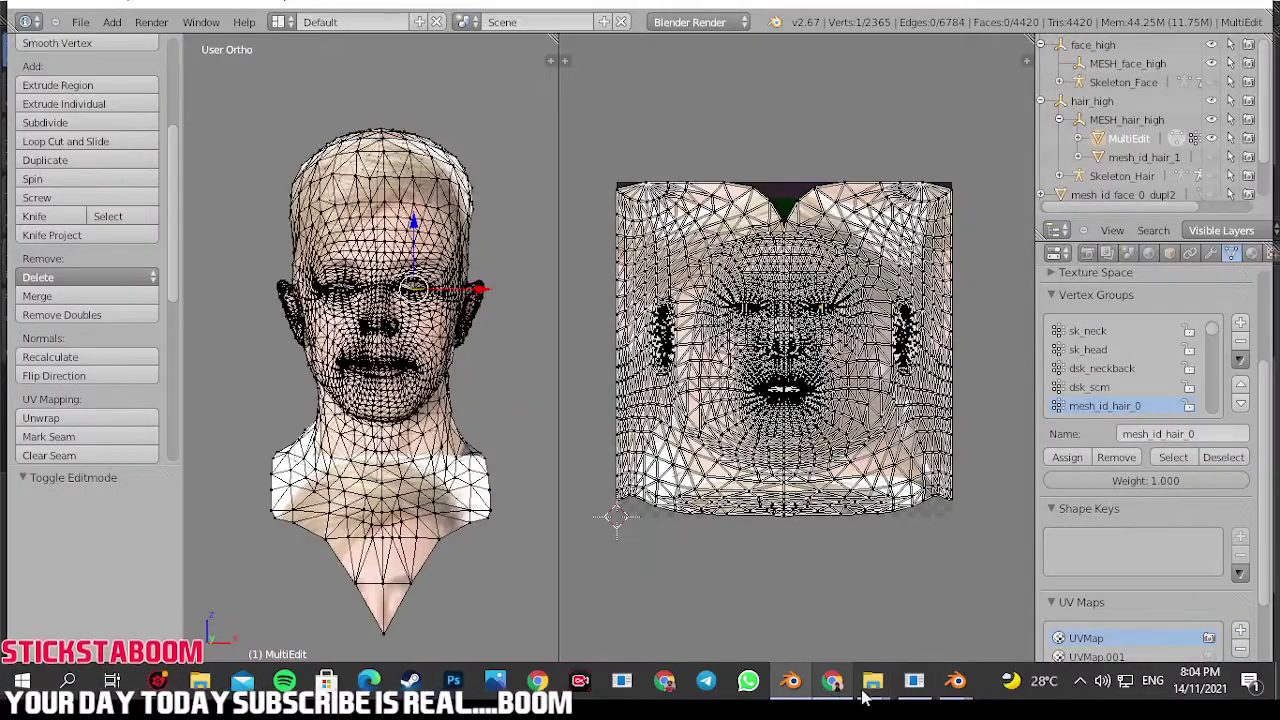
pyautogui.moveTo(866, 692)
pyautogui.moveTo(783, 613)
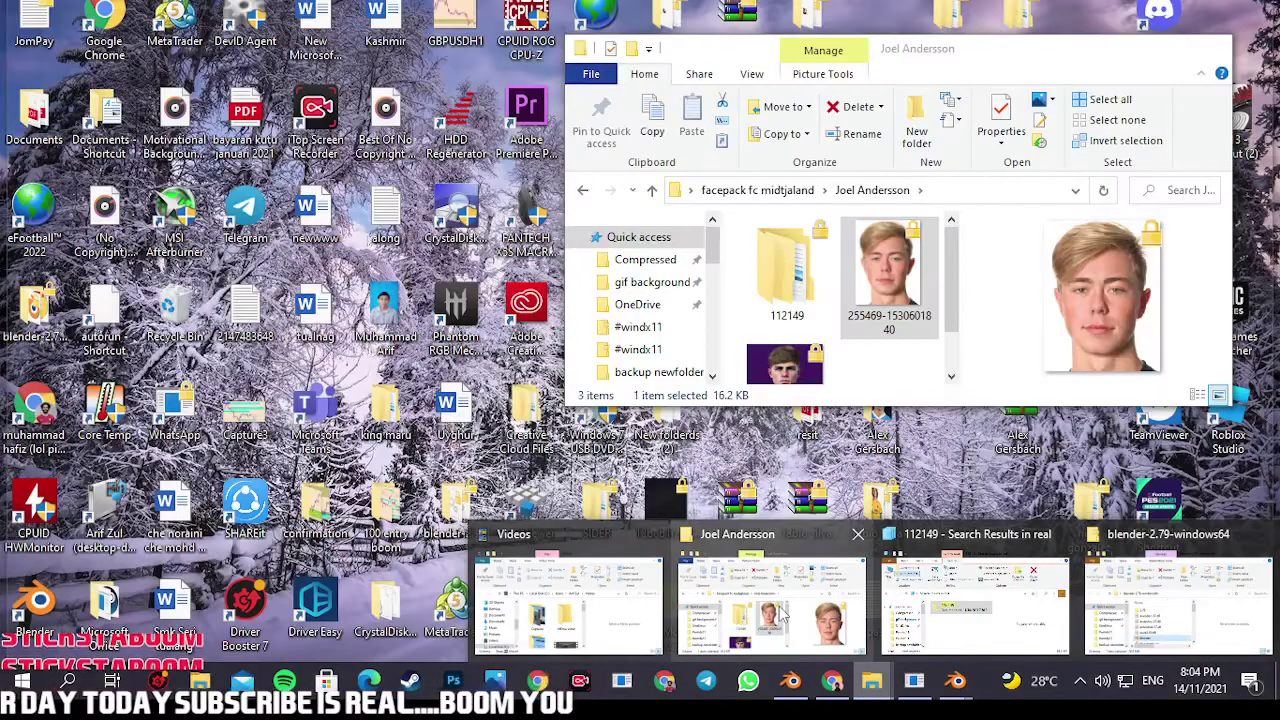
pyautogui.click(783, 613)
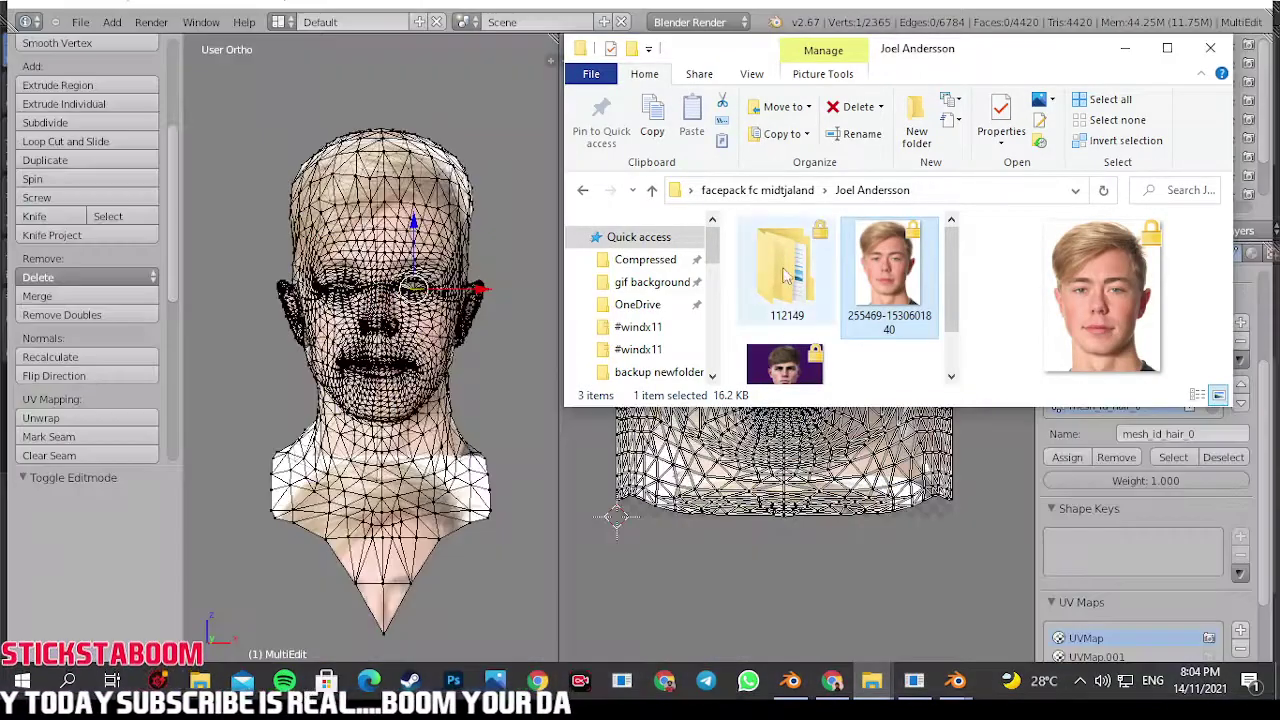
pyautogui.doubleClick(787, 275)
pyautogui.click(785, 278)
pyautogui.doubleClick(785, 272)
pyautogui.doubleClick(775, 250)
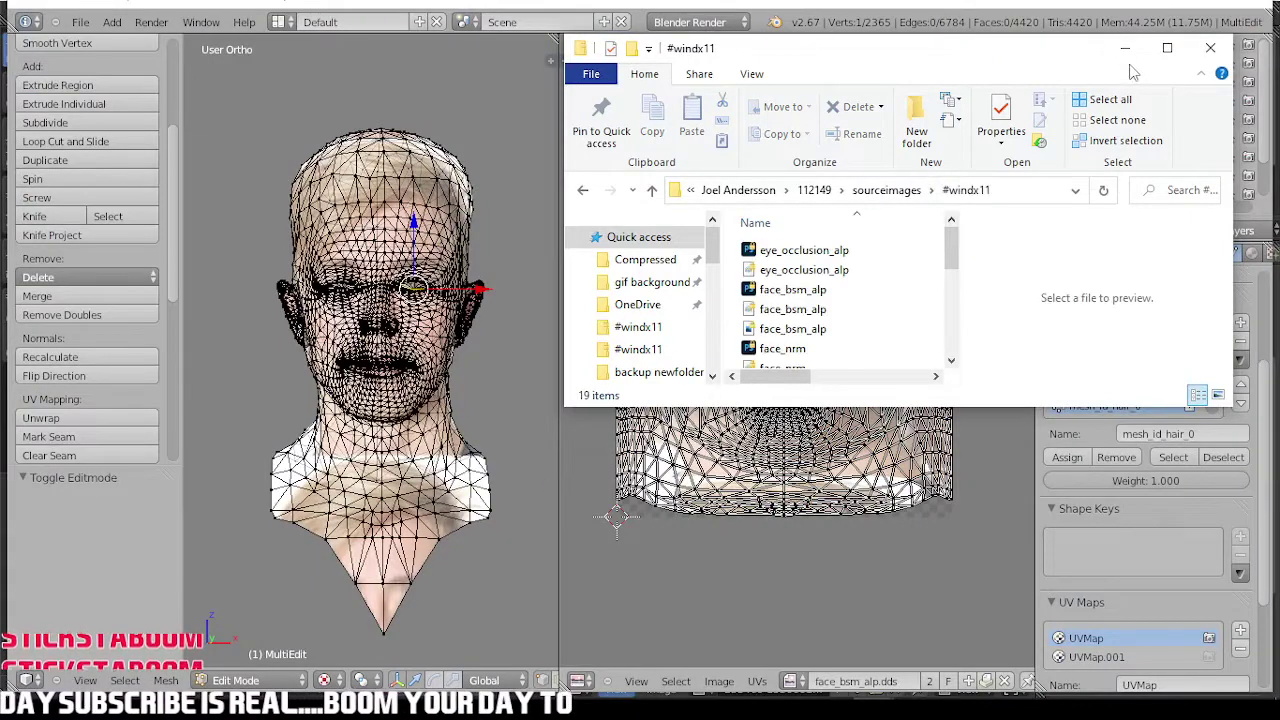
pyautogui.click(1167, 48)
# - Preview the DDS and PNG versions of face_bsm_alp and open the DDS file in Photoshop using default sizes
pyautogui.click(230, 229)
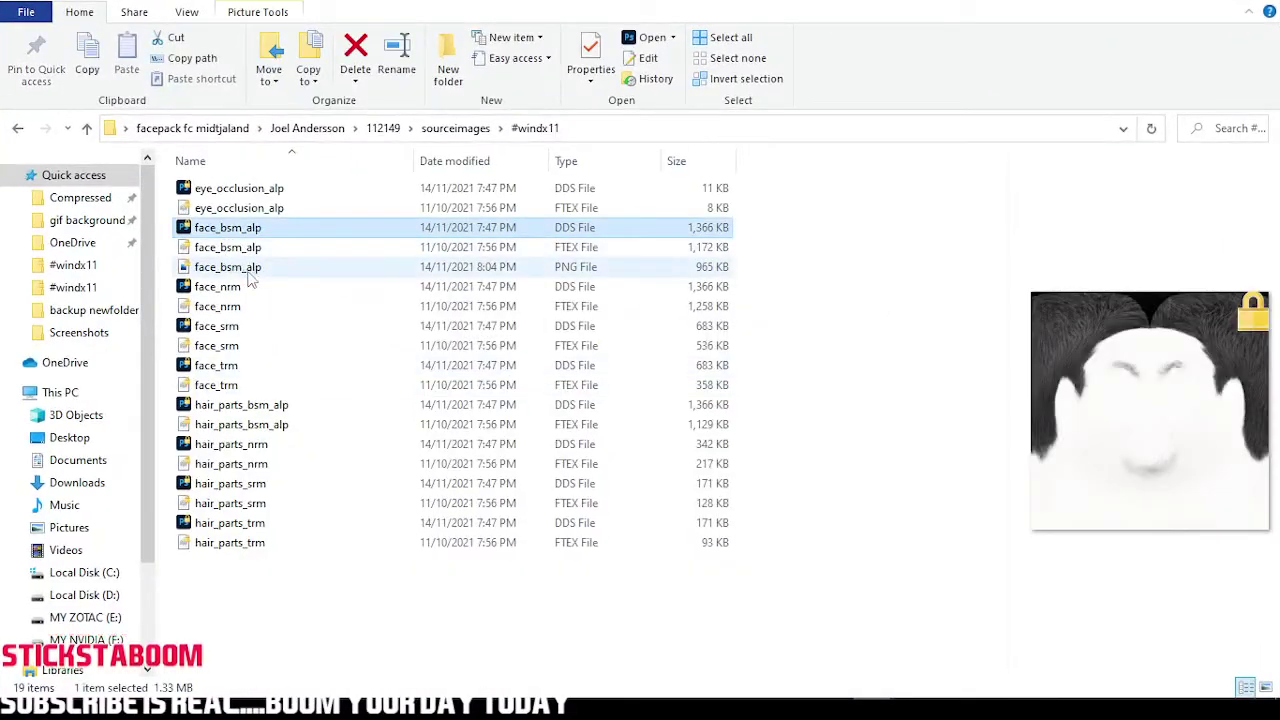
pyautogui.click(252, 270)
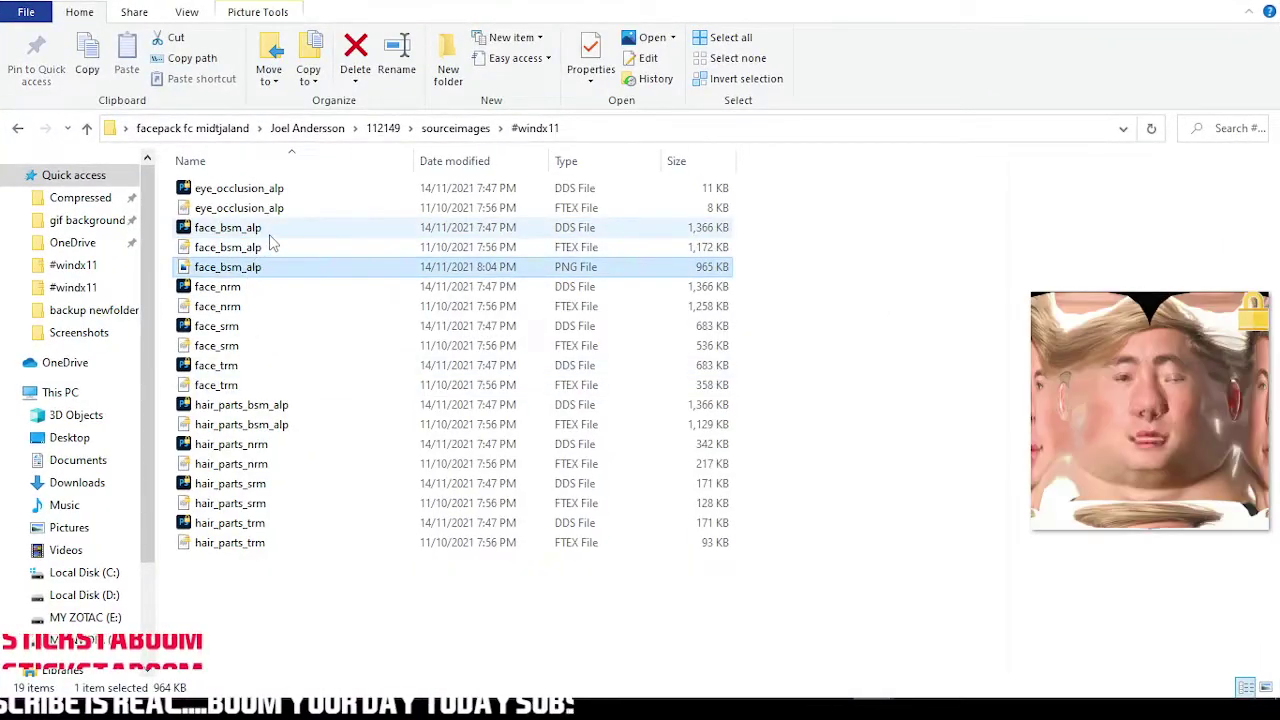
pyautogui.click(270, 234)
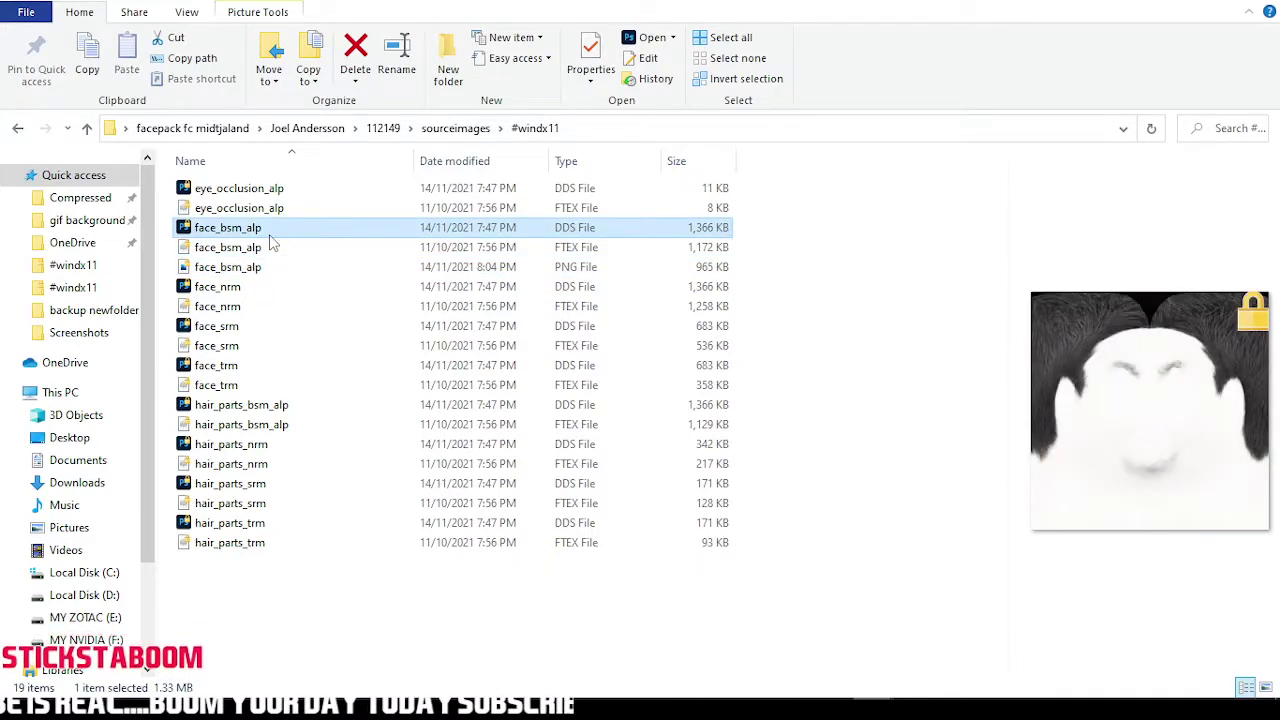
pyautogui.doubleClick(269, 238)
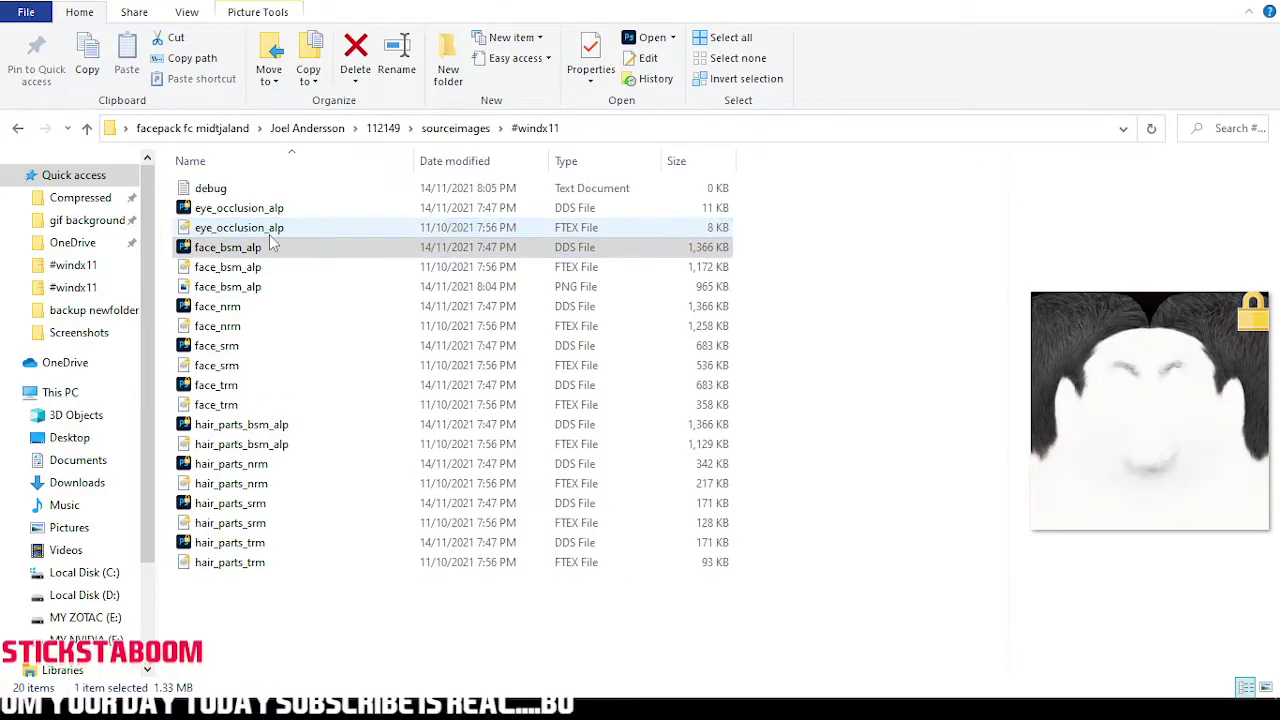
pyautogui.doubleClick(270, 246)
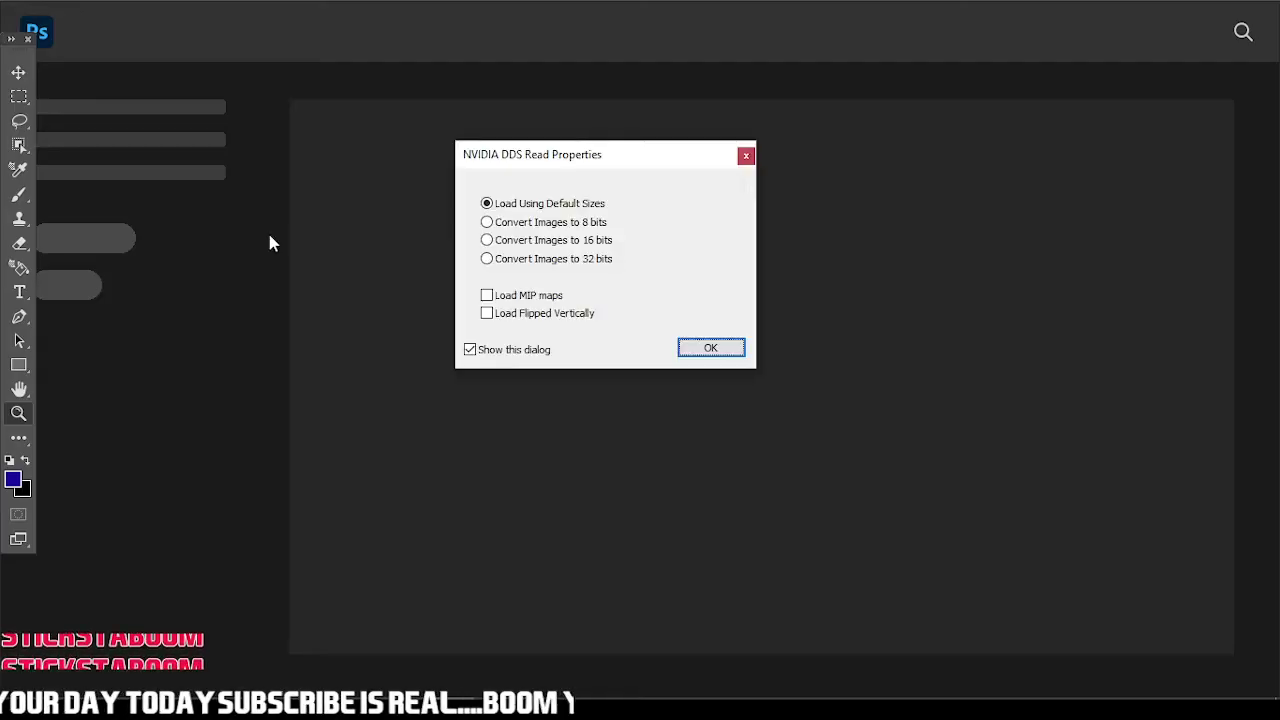
pyautogui.click(704, 350)
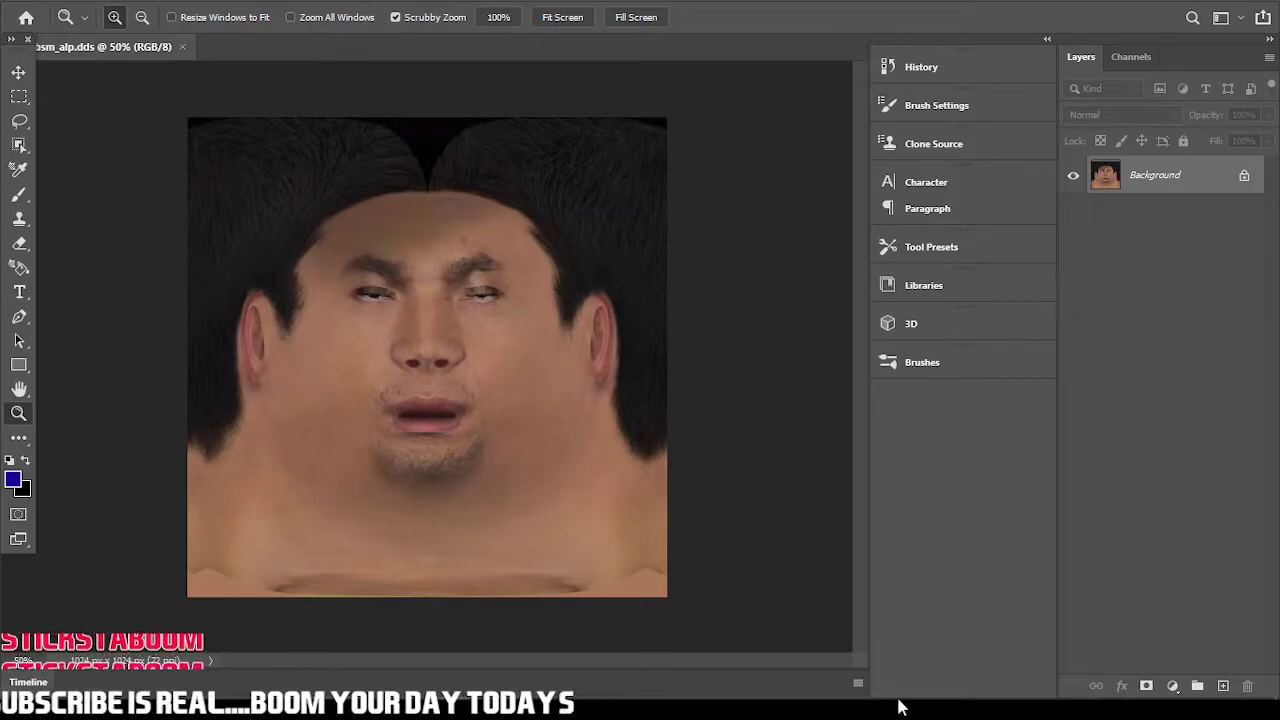
# - Return to the #windx11 folder in File Explorer and open the face_bsm_alp PNG file in Photoshop
pyautogui.click(832, 681)
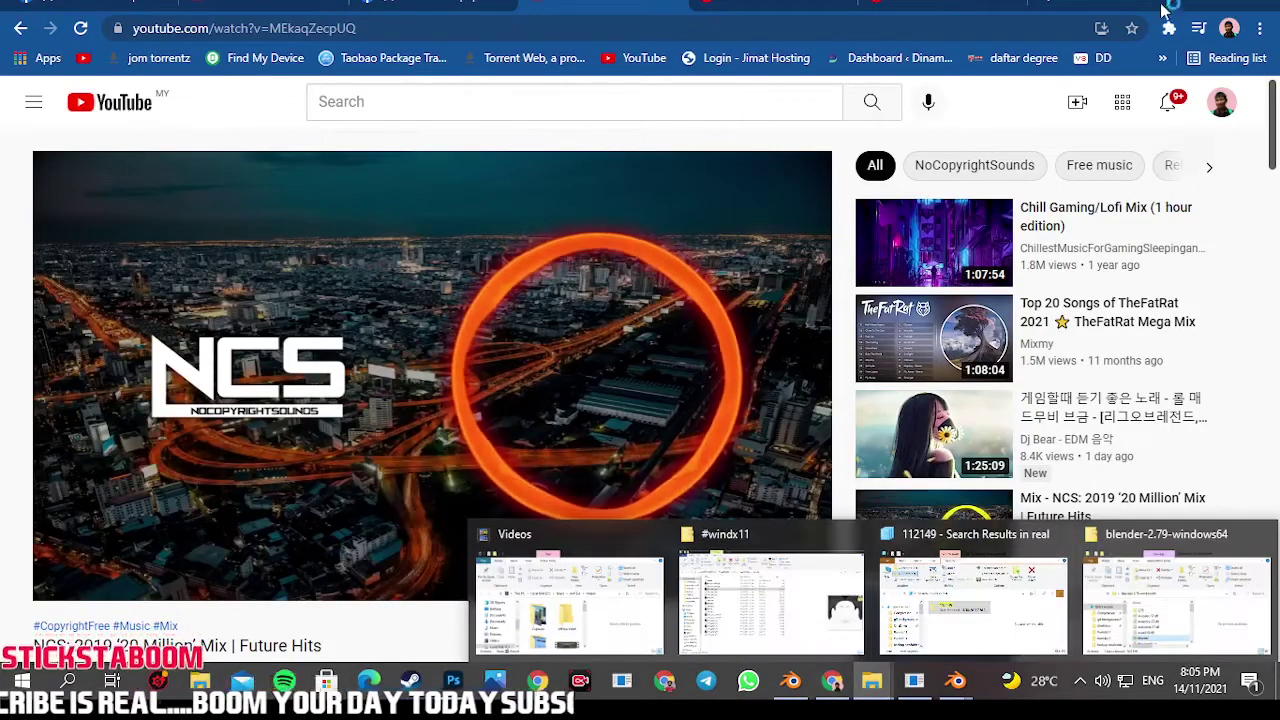
pyautogui.click(1165, 10)
pyautogui.moveTo(872, 688)
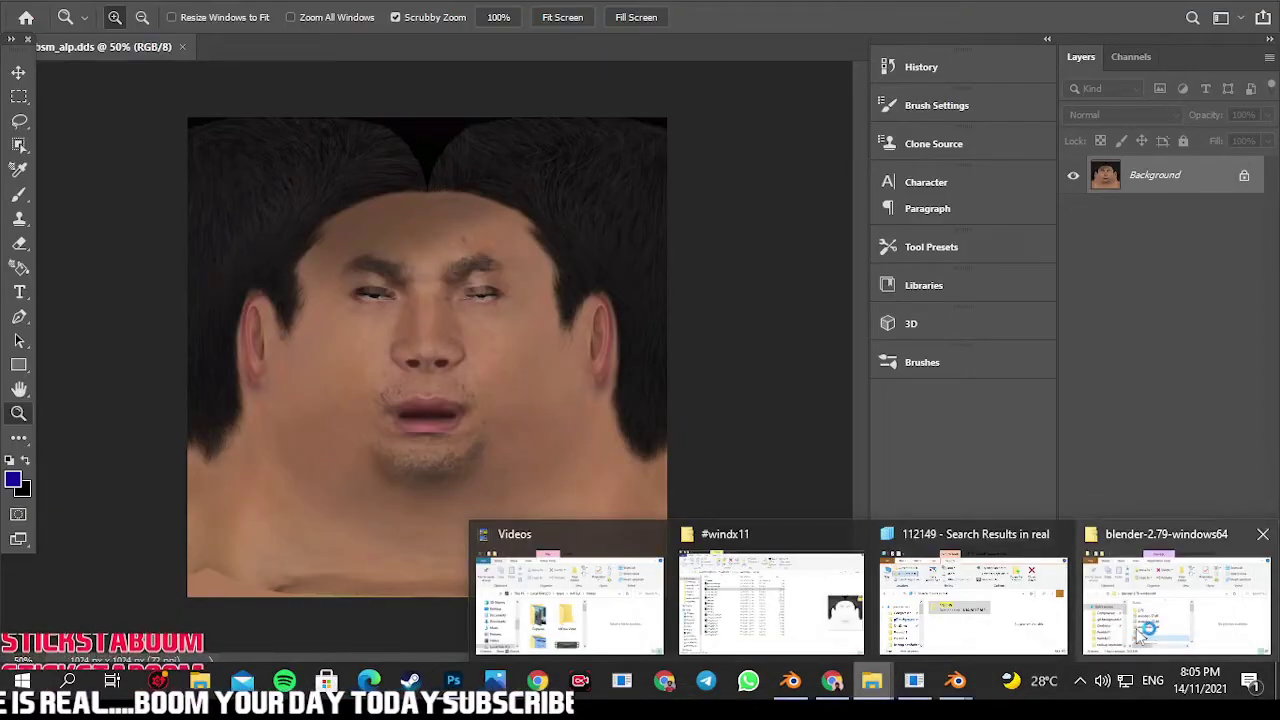
pyautogui.click(833, 612)
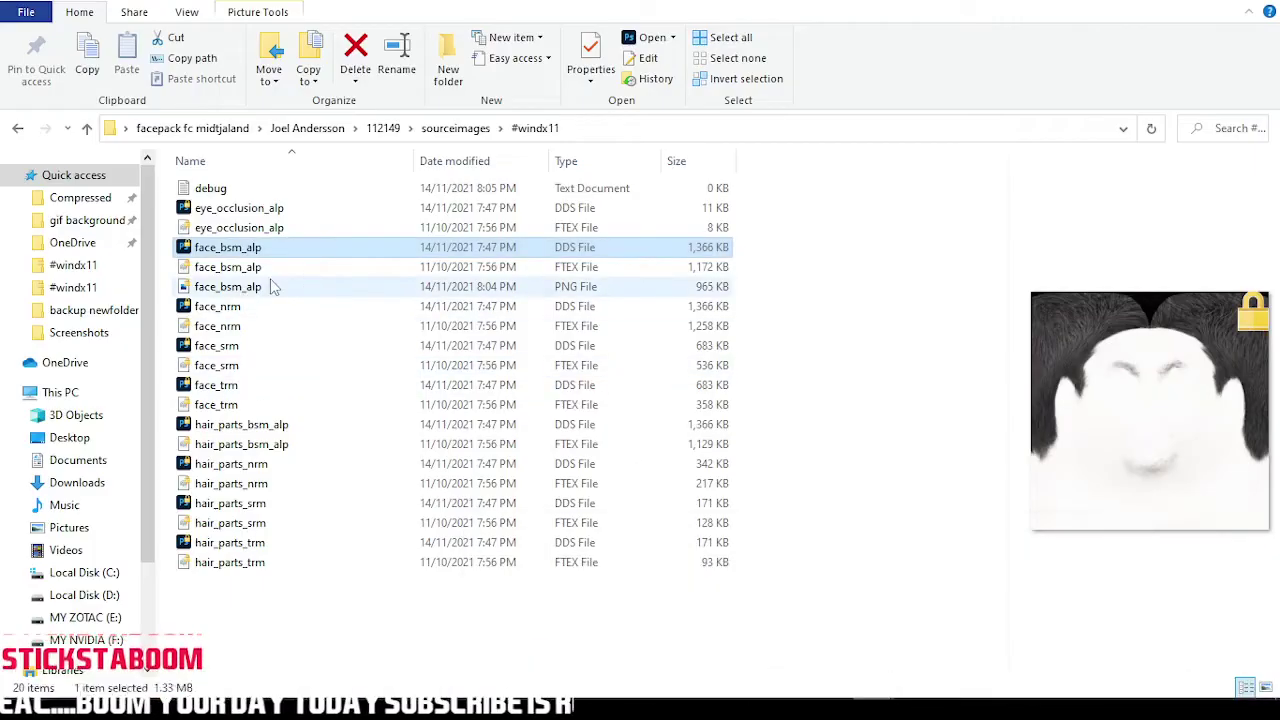
pyautogui.rightClick(268, 278)
pyautogui.click(240, 288)
pyautogui.click(240, 288)
pyautogui.rightClick(238, 287)
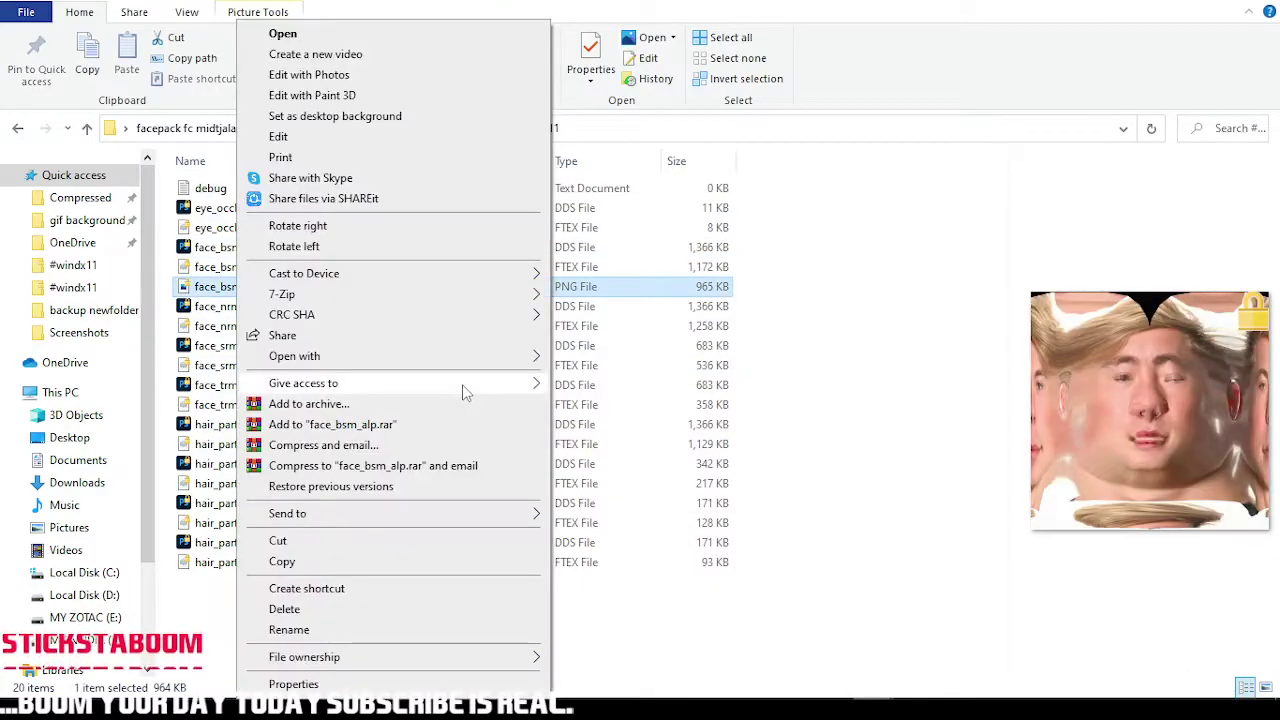
pyautogui.moveTo(394, 357)
pyautogui.click(612, 357)
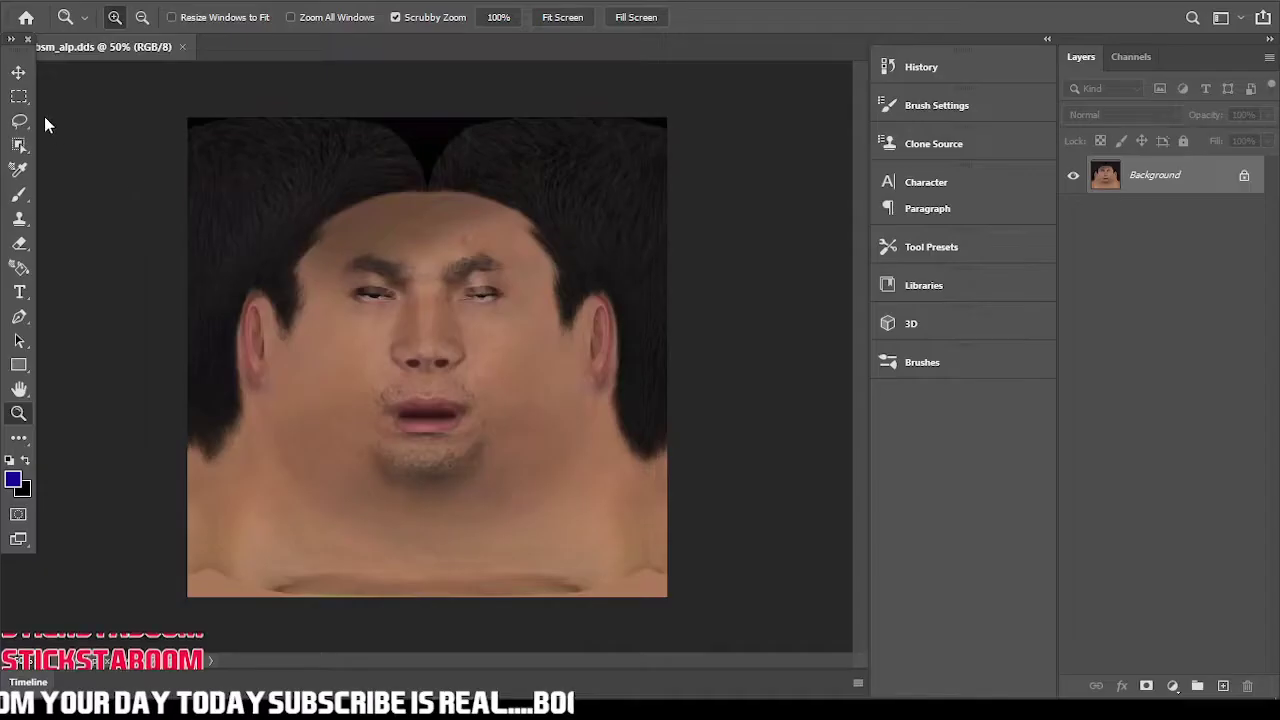
# - Copy the PNG face texture into the face_bsm_alp.dds document as a new layer aligned over the original texture
pyautogui.click(17, 73)
pyautogui.moveTo(419, 276); pyautogui.dragTo(121, 48)
pyautogui.moveTo(428, 398); pyautogui.dragTo(430, 362)
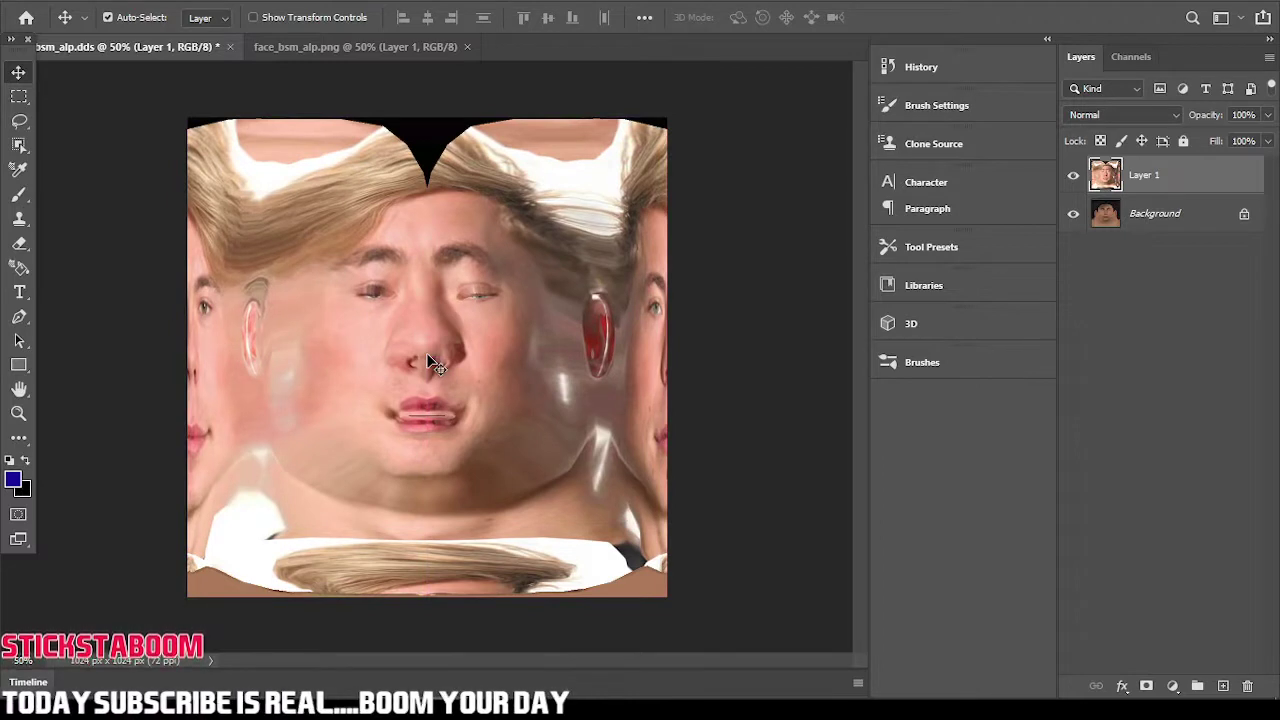
# - Erase the side faces, outer hair, ears and lower neck from Layer 1 with a 144 px soft Eraser
pyautogui.click(19, 246)
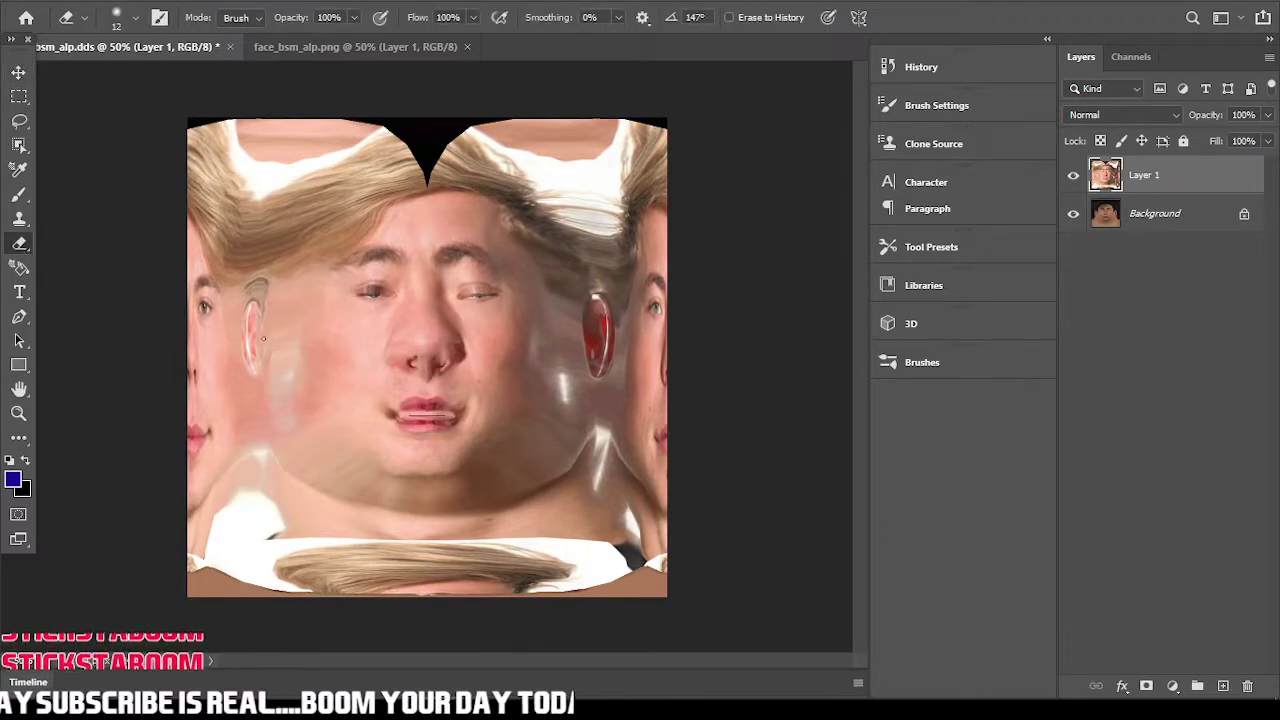
pyautogui.keyDown('alt'); pyautogui.moveTo(255, 340); pyautogui.dragTo(281, 338, button='right'); pyautogui.keyUp('alt')
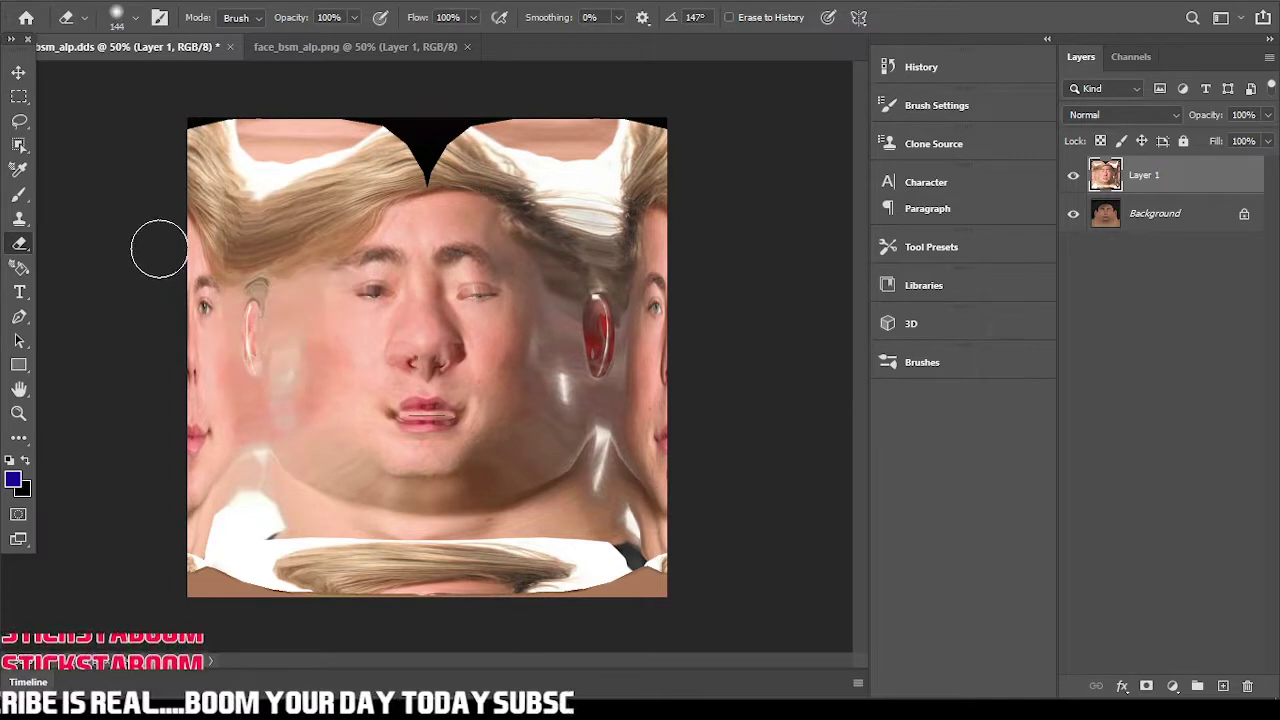
pyautogui.moveTo(190, 178)
pyautogui.mouseDown()
pyautogui.moveTo(217, 223)
pyautogui.moveTo(218, 278)
pyautogui.moveTo(194, 600)
pyautogui.moveTo(177, 220)
pyautogui.moveTo(213, 507)
pyautogui.moveTo(257, 571)
pyautogui.moveTo(253, 455)
pyautogui.moveTo(246, 470)
pyautogui.moveTo(271, 529)
pyautogui.moveTo(640, 556)
pyautogui.moveTo(330, 588)
pyautogui.mouseUp()
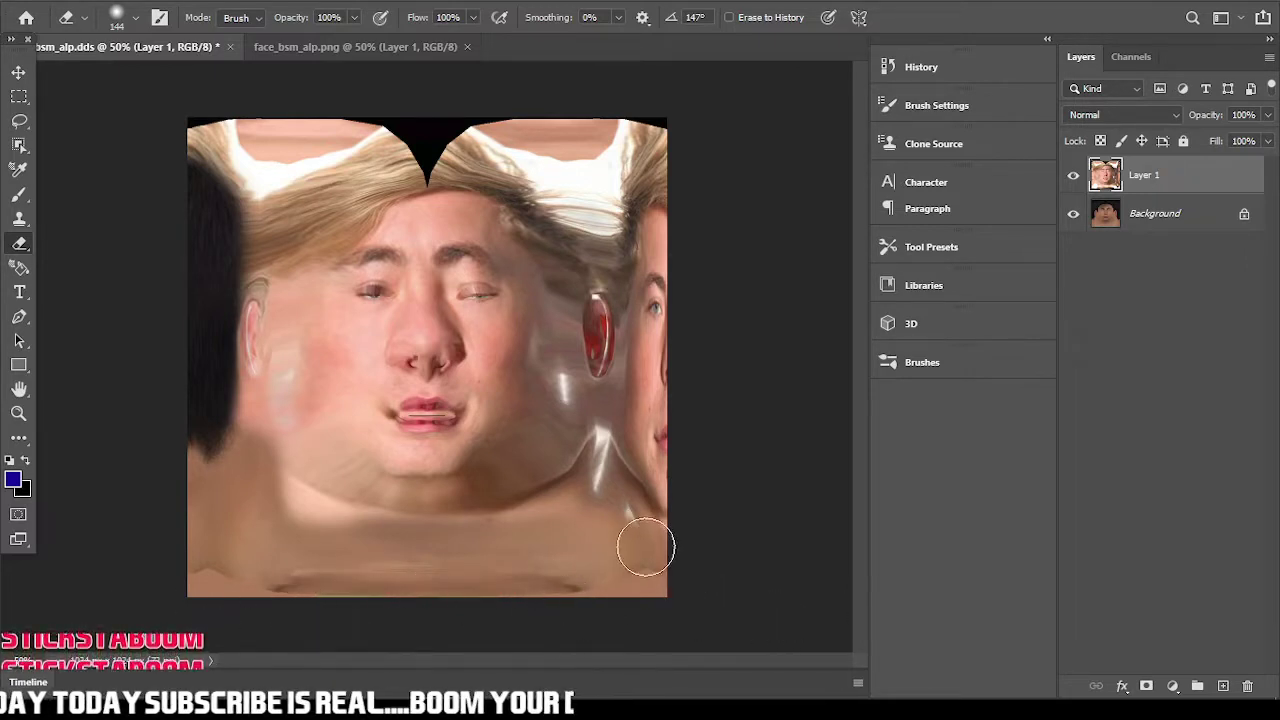
pyautogui.moveTo(646, 537)
pyautogui.mouseDown()
pyautogui.moveTo(571, 376)
pyautogui.moveTo(603, 343)
pyautogui.moveTo(591, 297)
pyautogui.moveTo(634, 280)
pyautogui.moveTo(653, 335)
pyautogui.moveTo(654, 120)
pyautogui.moveTo(481, 123)
pyautogui.moveTo(537, 171)
pyautogui.moveTo(626, 140)
pyautogui.moveTo(617, 197)
pyautogui.moveTo(566, 132)
pyautogui.moveTo(380, 94)
pyautogui.moveTo(346, 120)
pyautogui.moveTo(220, 151)
pyautogui.moveTo(180, 114)
pyautogui.moveTo(243, 120)
pyautogui.moveTo(246, 160)
pyautogui.moveTo(263, 174)
pyautogui.moveTo(384, 114)
pyautogui.moveTo(203, 111)
pyautogui.moveTo(480, 106)
pyautogui.moveTo(526, 146)
pyautogui.moveTo(414, 126)
pyautogui.moveTo(287, 139)
pyautogui.mouseUp()
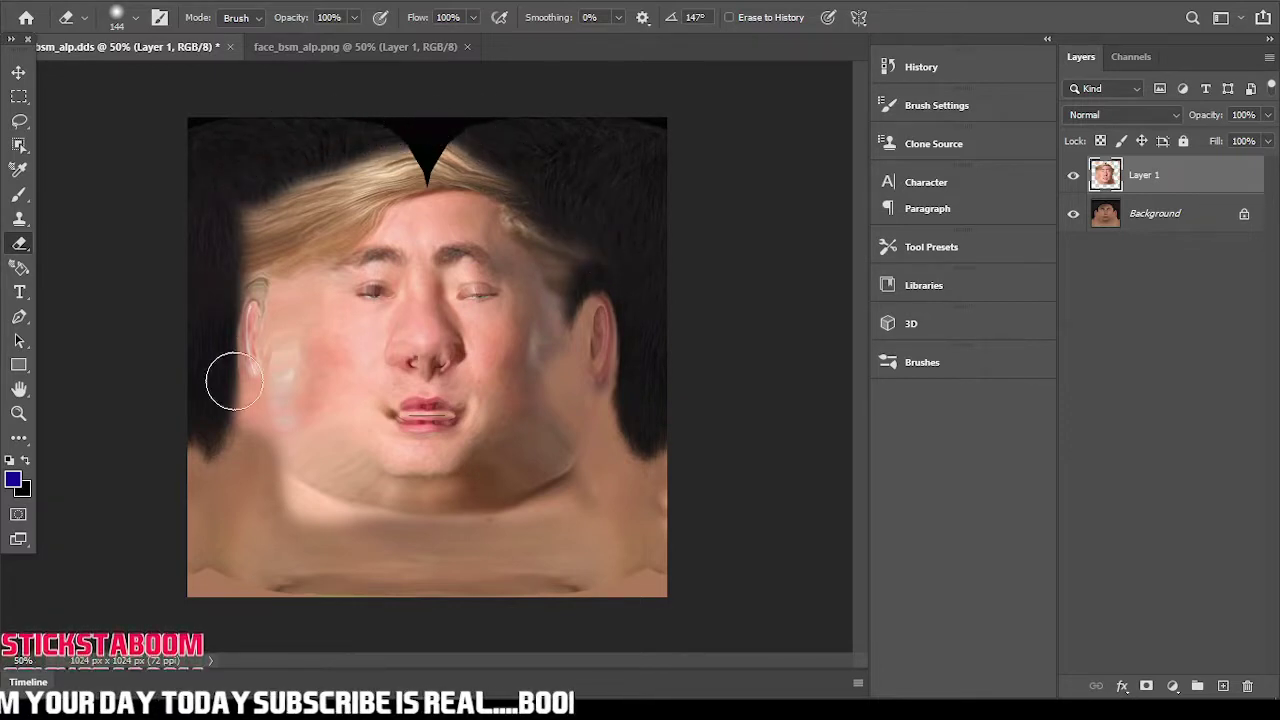
pyautogui.moveTo(255, 350)
pyautogui.mouseDown()
pyautogui.moveTo(234, 309)
pyautogui.moveTo(257, 463)
pyautogui.moveTo(263, 309)
pyautogui.moveTo(266, 491)
pyautogui.moveTo(306, 523)
pyautogui.moveTo(463, 534)
pyautogui.moveTo(557, 520)
pyautogui.moveTo(685, 461)
pyautogui.mouseUp()
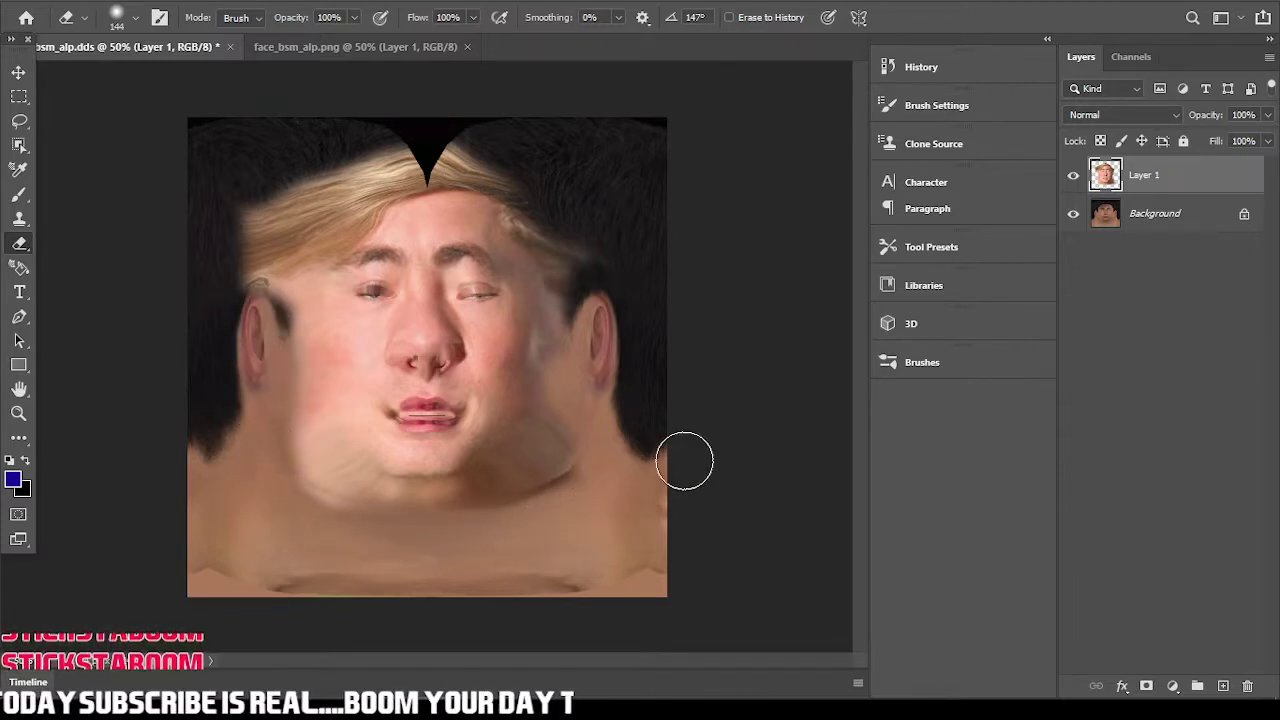
# - Brighten the Background layer with Curves, raising input 87 to output 125 while Layer 1 is hidden, and show Layer 1 again
pyautogui.click(1073, 179)
pyautogui.click(1143, 222)
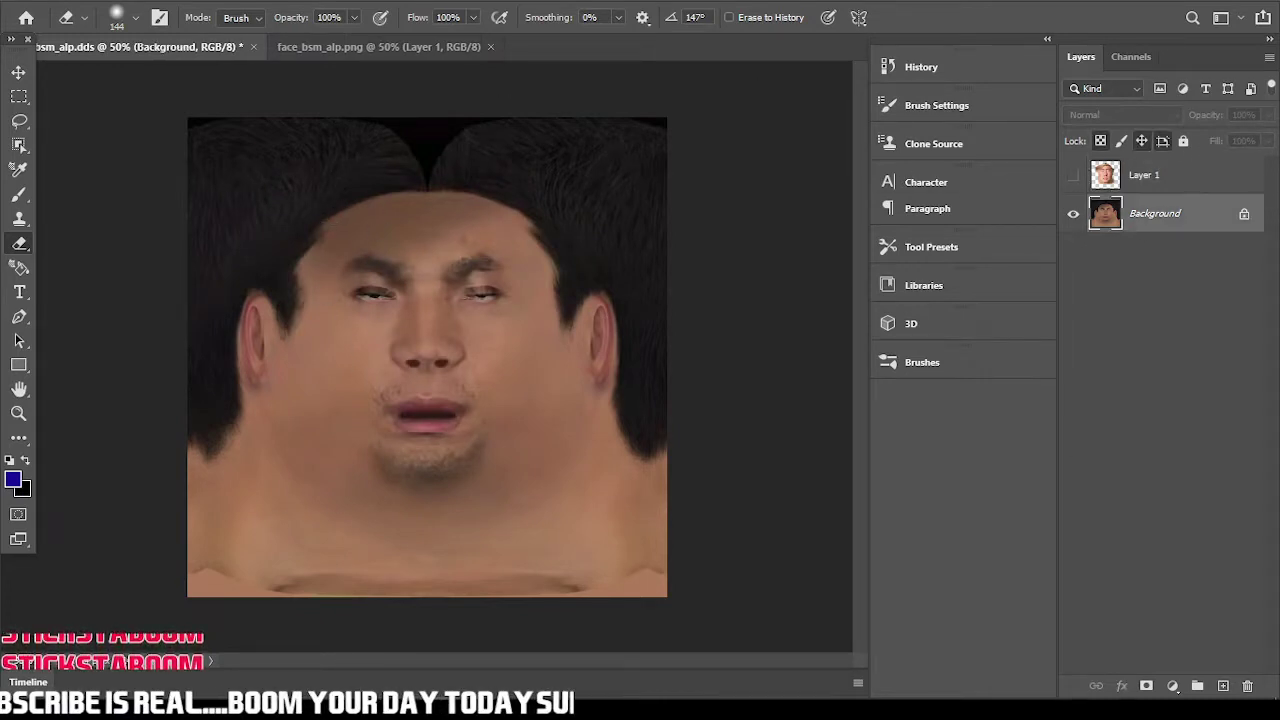
pyautogui.click(110, 0)
pyautogui.moveTo(136, 38)
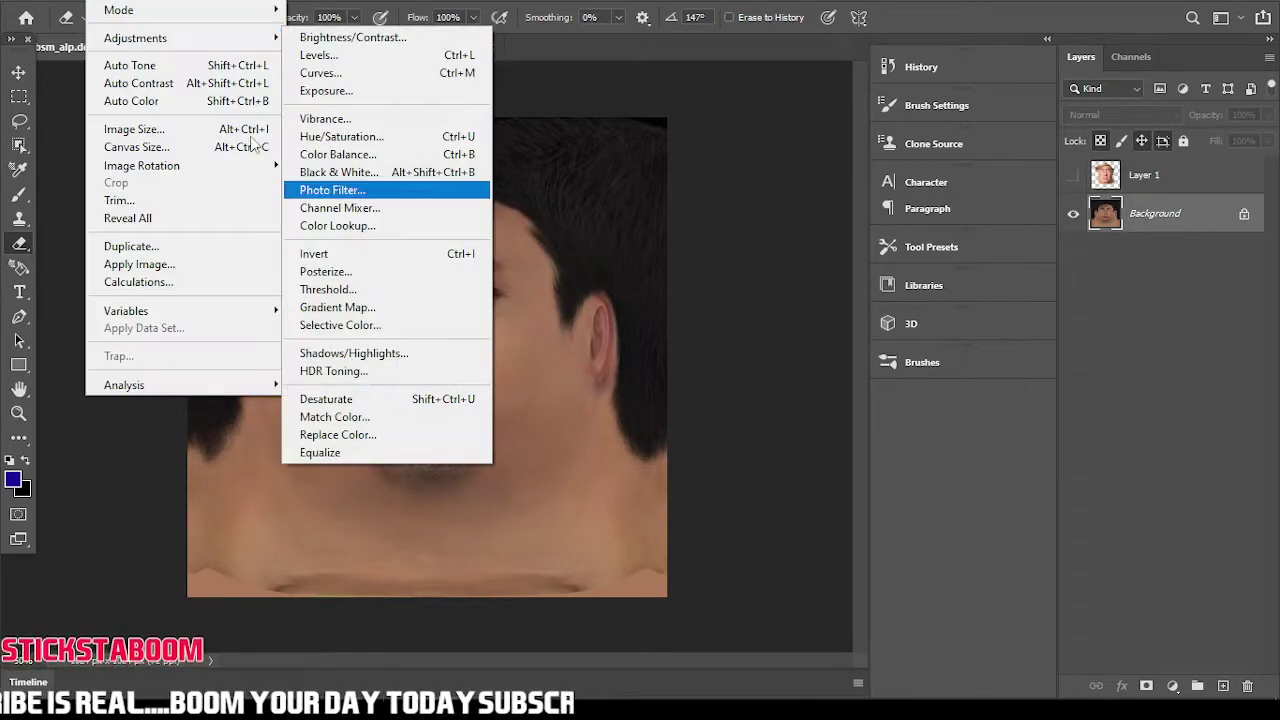
pyautogui.click(318, 74)
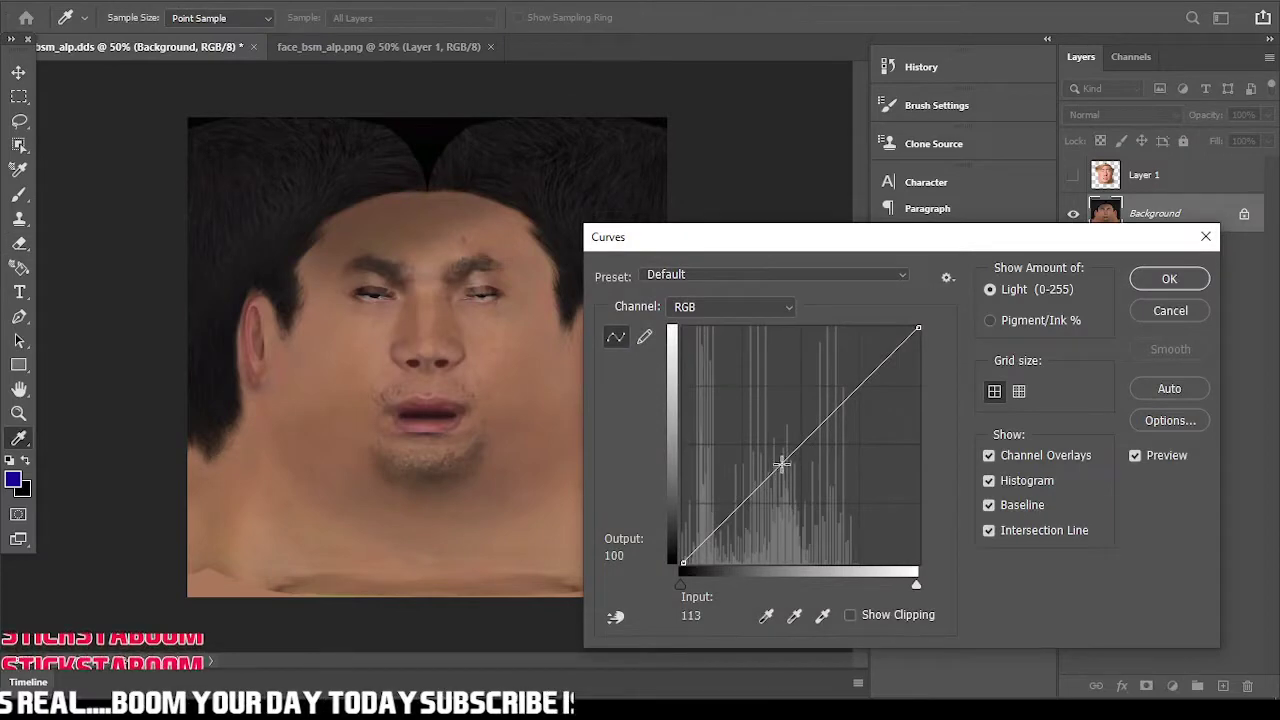
pyautogui.moveTo(782, 463); pyautogui.dragTo(763, 457)
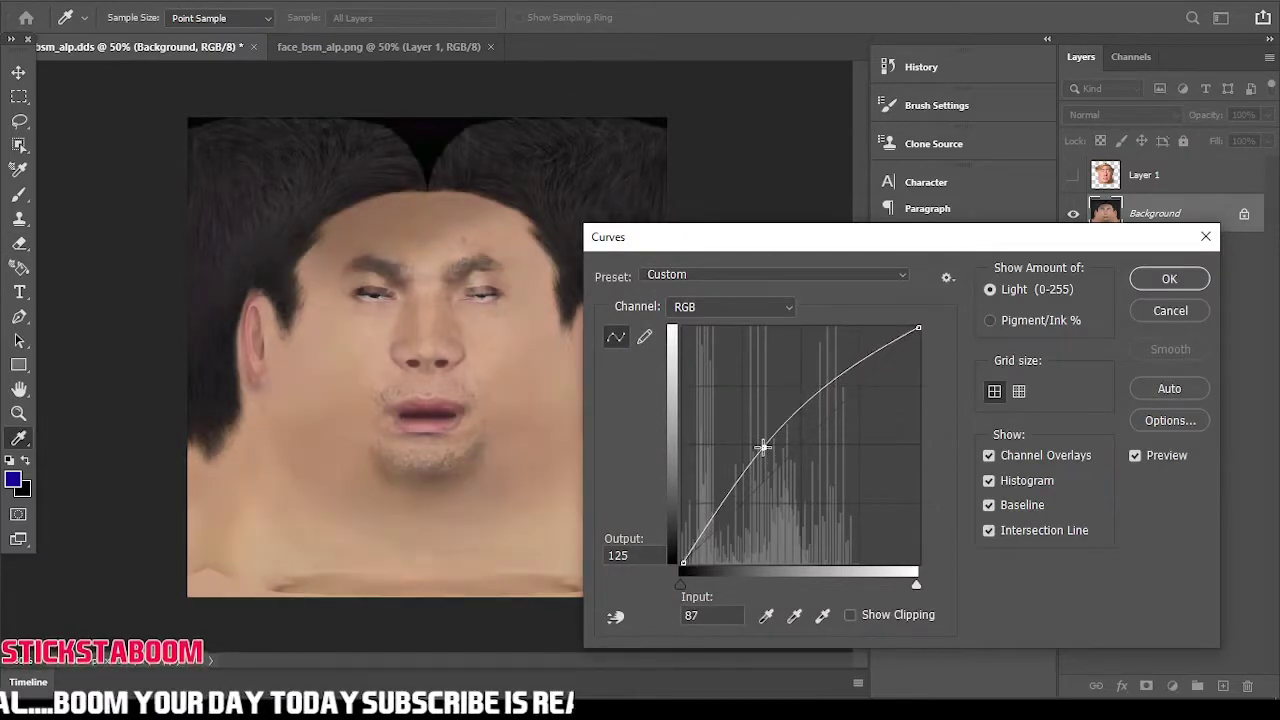
pyautogui.click(1169, 279)
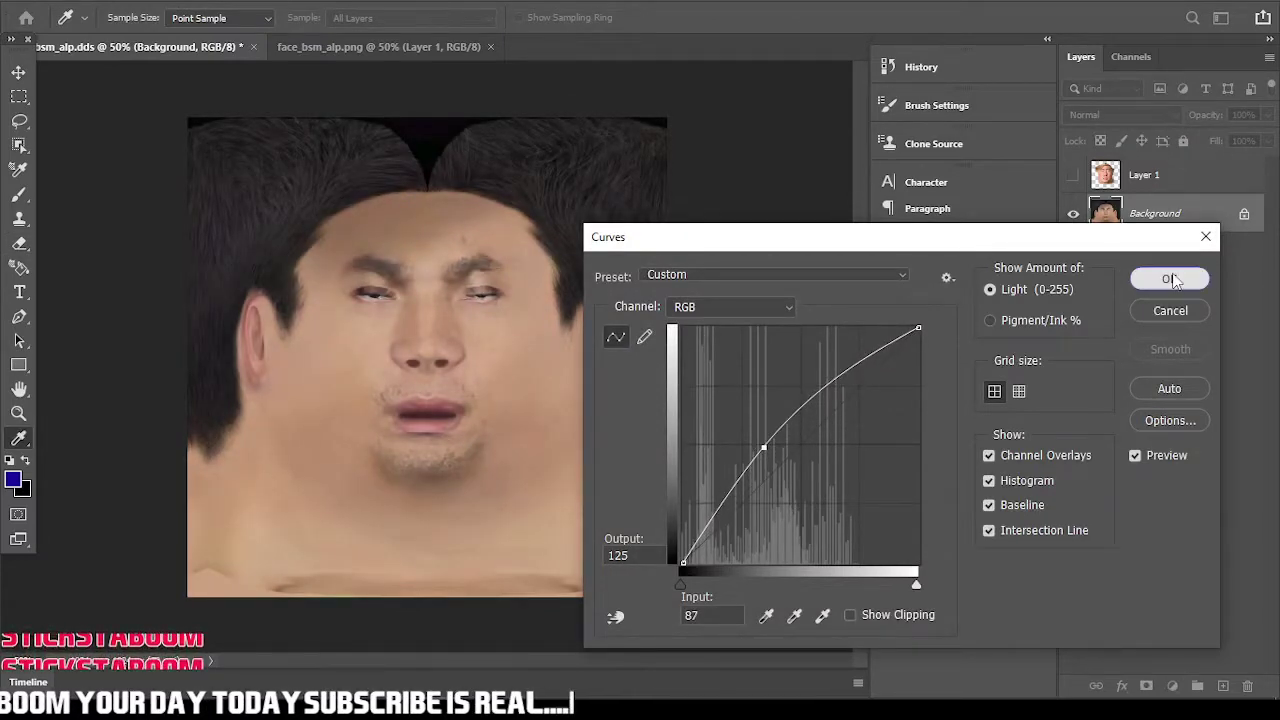
pyautogui.click(1074, 176)
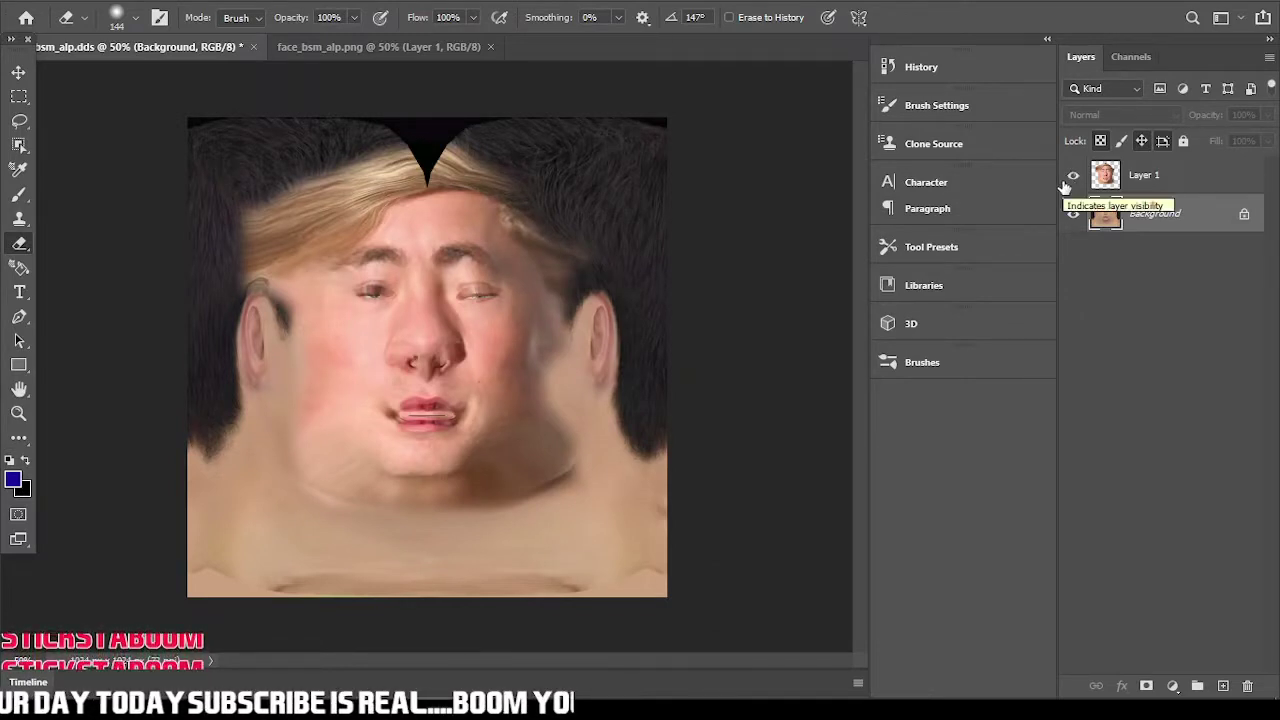
# - Load Layer 1's outline as a selection and copy that area of the Background to a new layer
pyautogui.click(1105, 176)
pyautogui.keyDown('ctrl'); pyautogui.click(1105, 176); pyautogui.keyUp('ctrl')
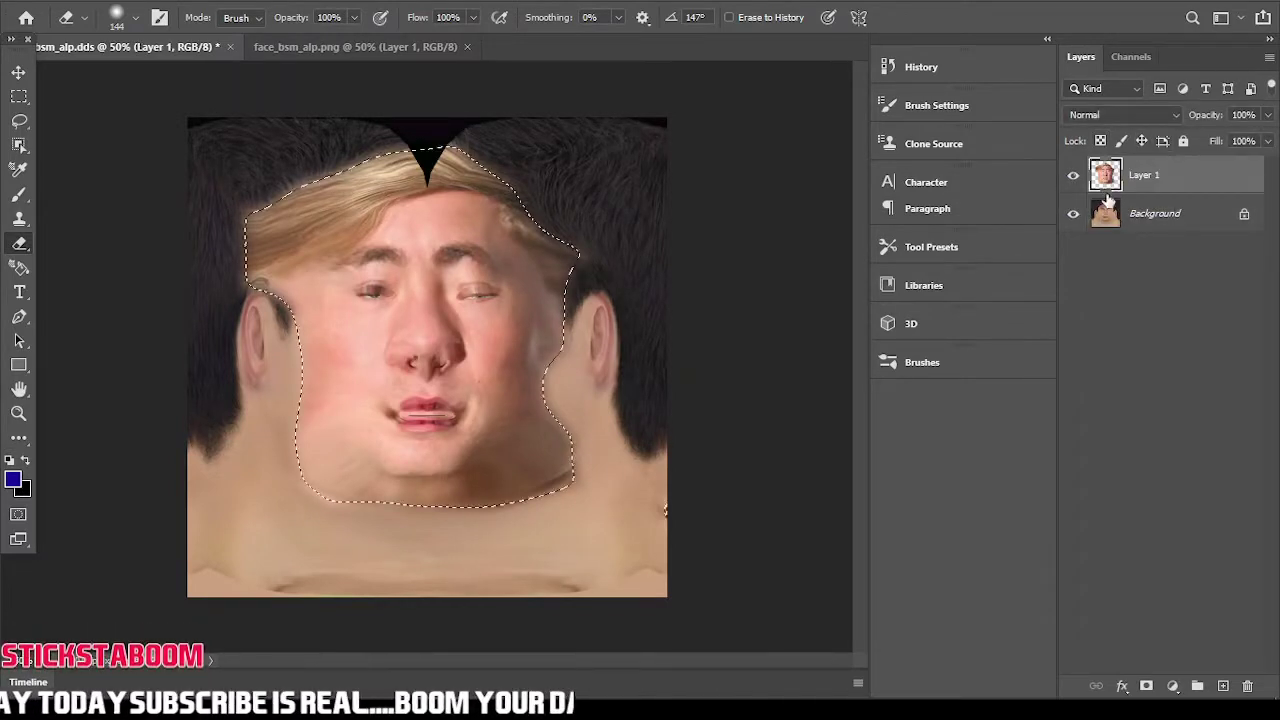
pyautogui.click(1106, 214)
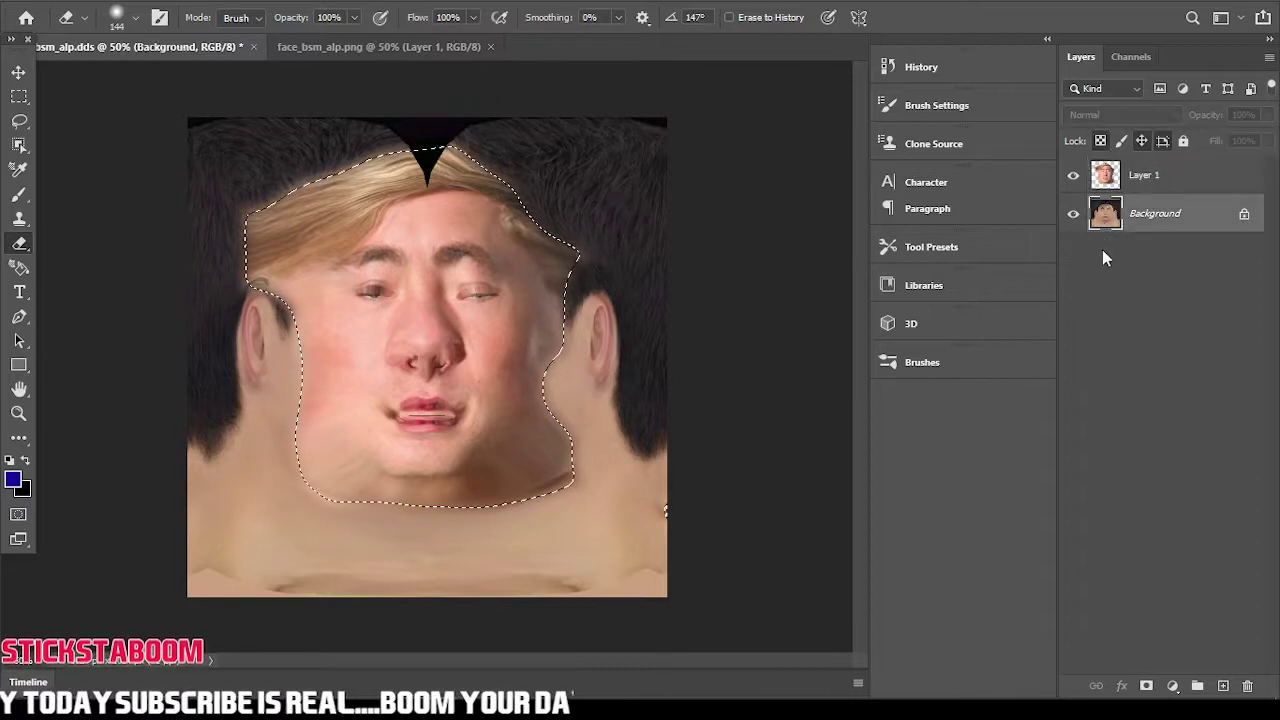
pyautogui.hotkey('ctrl', 'j')
# - Try Match Color on Layer 1 with face_bsm_alp.dds, Layer 2 as the source and Fade 0, and cancel it
pyautogui.click(1122, 182)
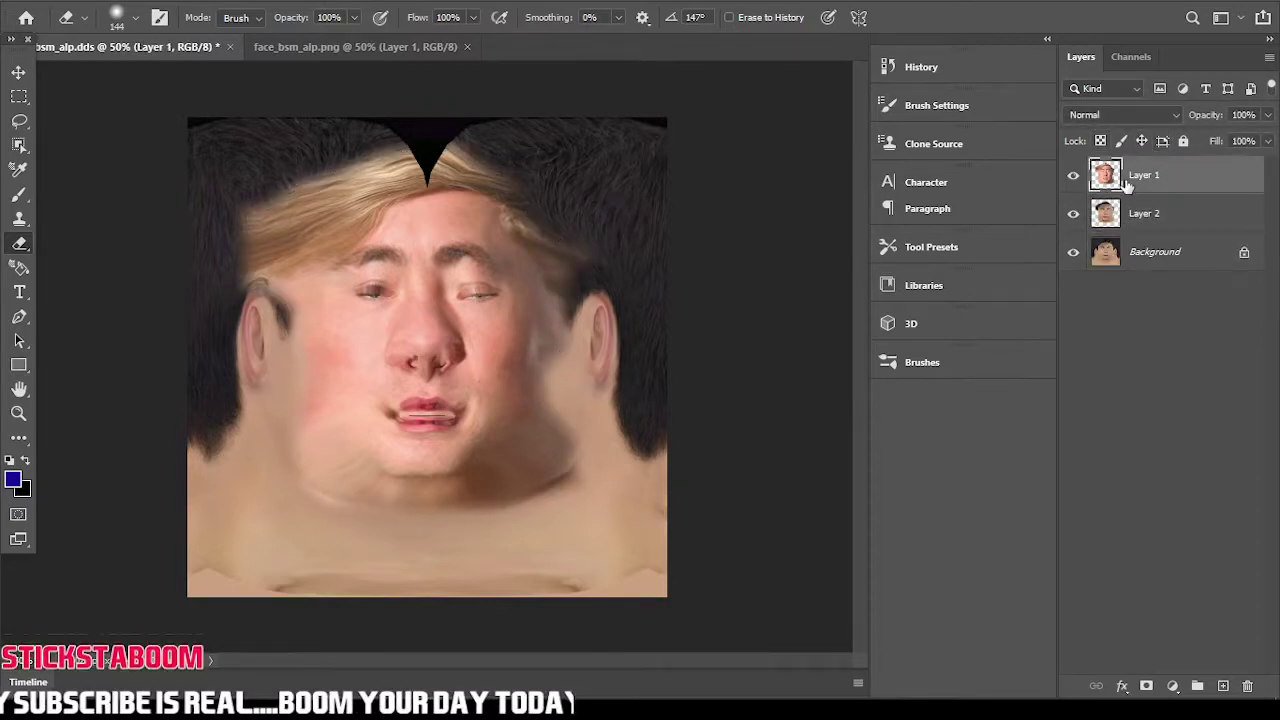
pyautogui.click(108, 1)
pyautogui.moveTo(153, 45)
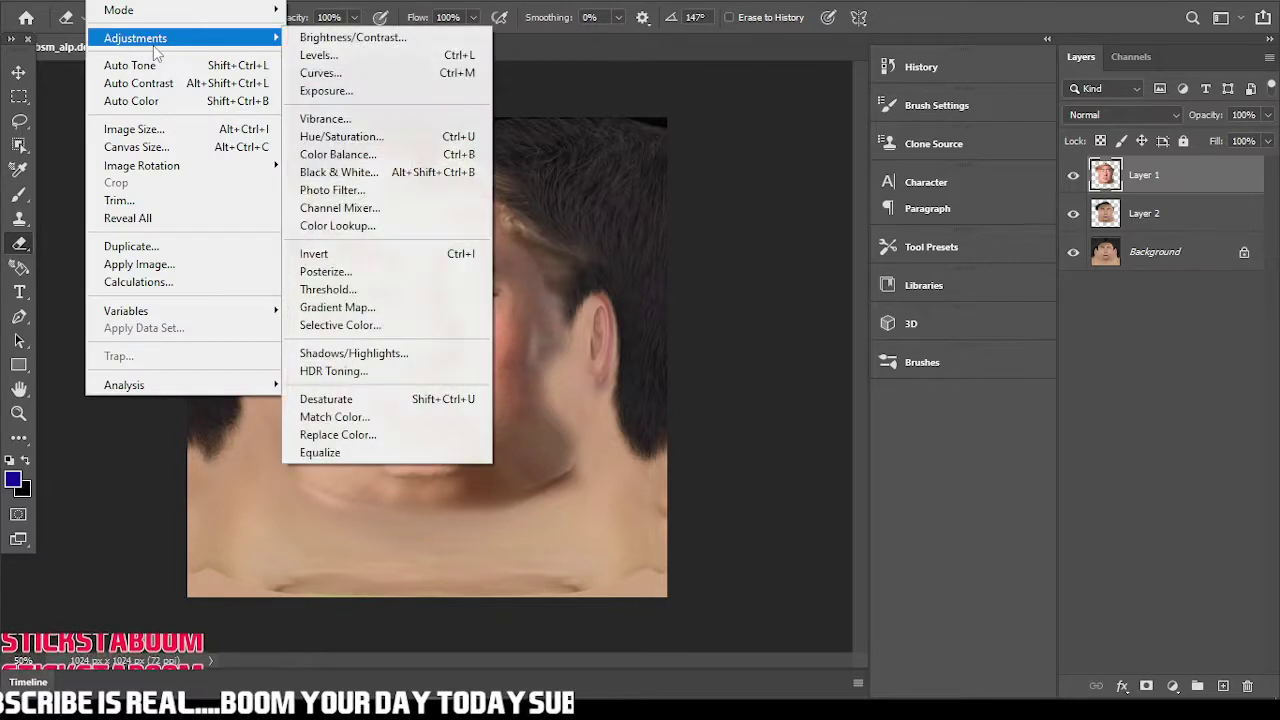
pyautogui.click(400, 413)
pyautogui.click(893, 388)
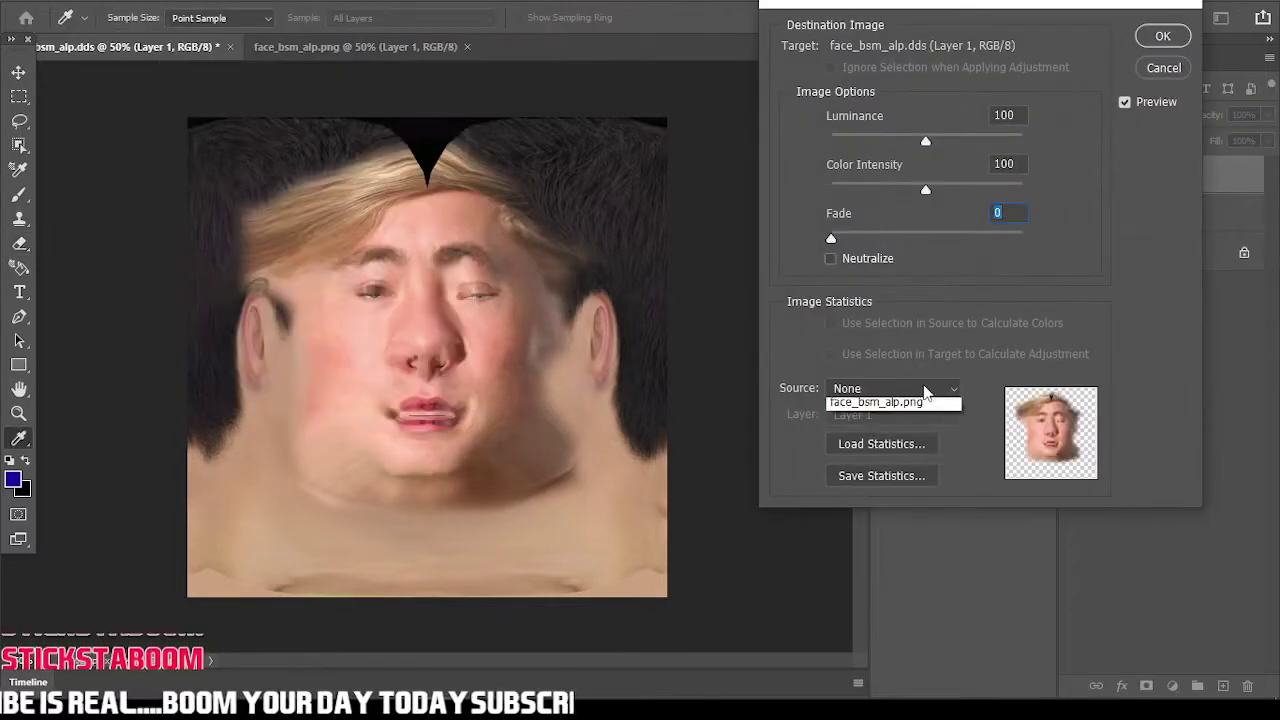
pyautogui.click(880, 417)
pyautogui.click(868, 414)
pyautogui.click(862, 484)
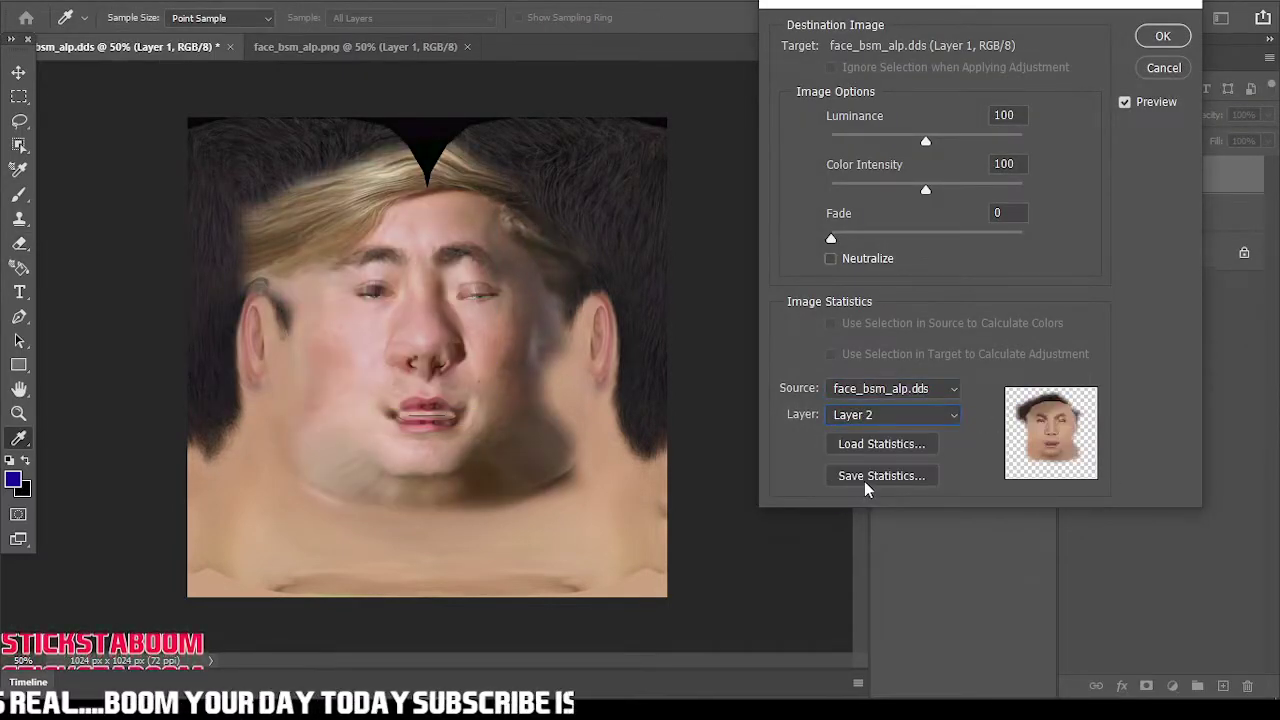
pyautogui.moveTo(834, 240)
pyautogui.mouseDown()
pyautogui.moveTo(852, 242)
pyautogui.moveTo(826, 250)
pyautogui.mouseUp()
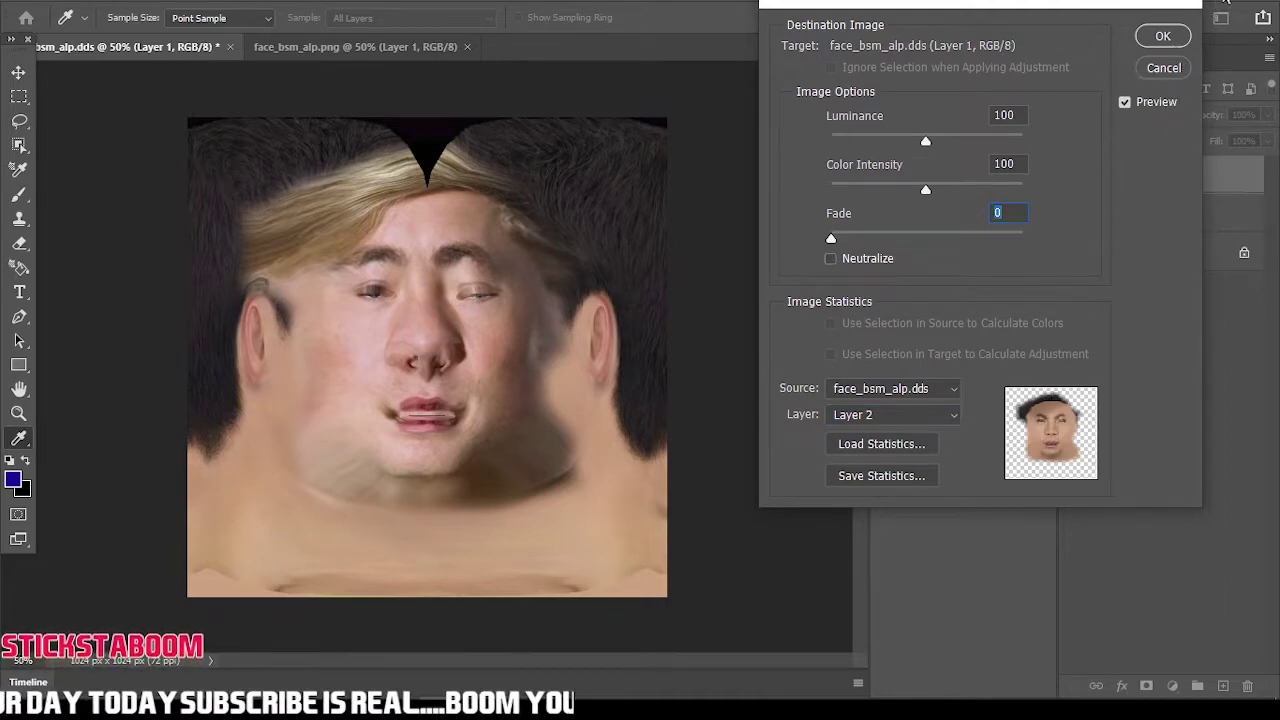
pyautogui.click(1189, 8)
# - Erase Layer 1's outer hair, cheeks and jaw with the 144 px soft Eraser, undoing strokes that remove the blond fringe
pyautogui.press('e')
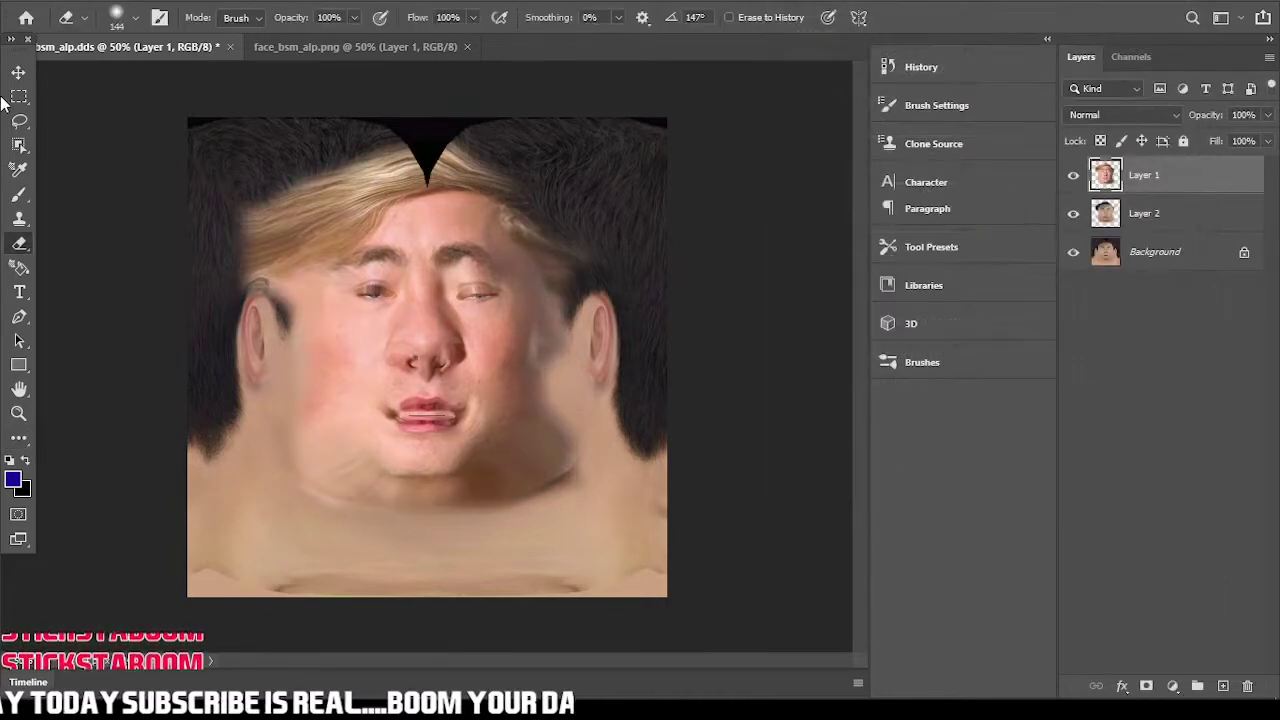
pyautogui.moveTo(157, 141)
pyautogui.mouseDown()
pyautogui.moveTo(306, 171)
pyautogui.moveTo(220, 294)
pyautogui.moveTo(277, 194)
pyautogui.moveTo(242, 321)
pyautogui.moveTo(286, 194)
pyautogui.moveTo(288, 393)
pyautogui.moveTo(314, 449)
pyautogui.moveTo(400, 503)
pyautogui.moveTo(473, 497)
pyautogui.moveTo(523, 460)
pyautogui.moveTo(486, 517)
pyautogui.moveTo(571, 500)
pyautogui.moveTo(570, 372)
pyautogui.moveTo(551, 313)
pyautogui.moveTo(554, 408)
pyautogui.mouseUp()
pyautogui.moveTo(562, 303)
pyautogui.mouseDown()
pyautogui.moveTo(523, 266)
pyautogui.moveTo(514, 223)
pyautogui.moveTo(629, 349)
pyautogui.moveTo(558, 212)
pyautogui.moveTo(477, 163)
pyautogui.moveTo(411, 157)
pyautogui.moveTo(337, 186)
pyautogui.moveTo(305, 237)
pyautogui.moveTo(423, 166)
pyautogui.moveTo(471, 166)
pyautogui.moveTo(371, 189)
pyautogui.moveTo(350, 216)
pyautogui.mouseUp()
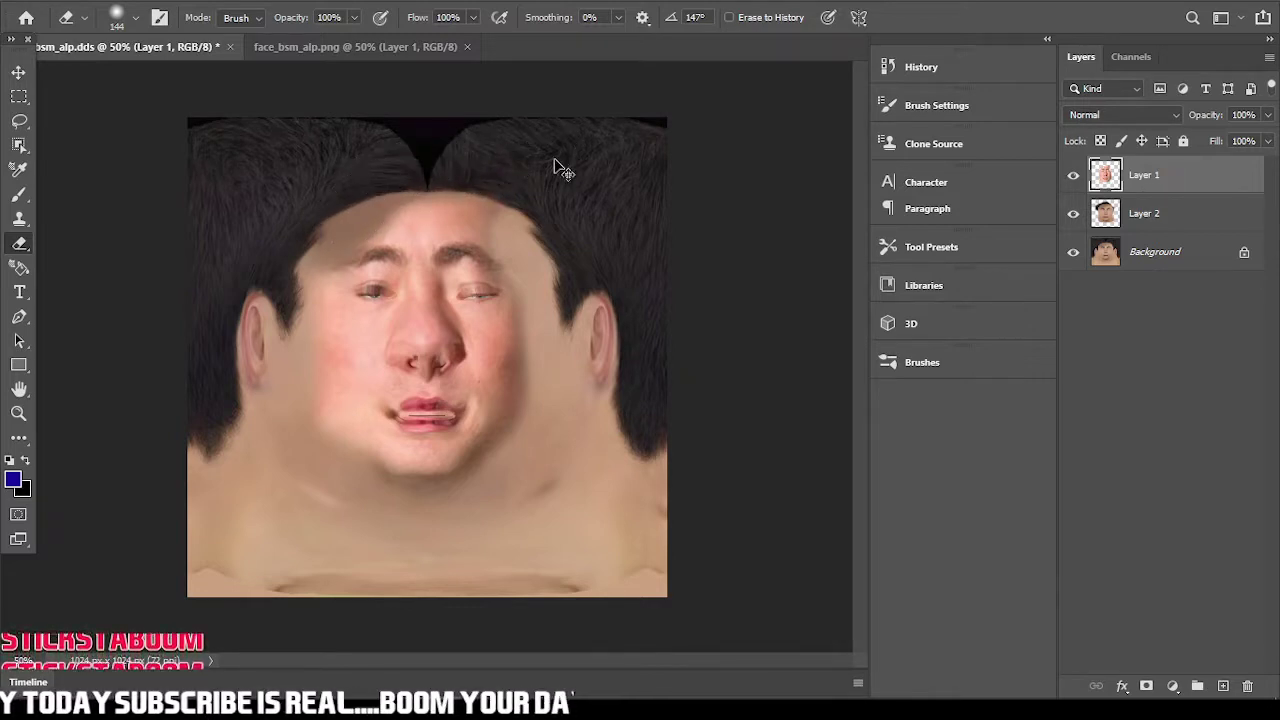
pyautogui.hotkey('ctrl', 'z')
pyautogui.hotkey('ctrl', 'z')
pyautogui.hotkey('ctrl', 'z')
pyautogui.moveTo(250, 253)
pyautogui.mouseDown()
pyautogui.moveTo(253, 156)
pyautogui.moveTo(248, 338)
pyautogui.moveTo(301, 468)
pyautogui.moveTo(442, 529)
pyautogui.moveTo(626, 374)
pyautogui.moveTo(557, 443)
pyautogui.moveTo(526, 374)
pyautogui.moveTo(539, 336)
pyautogui.moveTo(509, 214)
pyautogui.mouseUp()
pyautogui.moveTo(605, 372)
pyautogui.mouseDown()
pyautogui.moveTo(534, 380)
pyautogui.moveTo(517, 457)
pyautogui.moveTo(462, 499)
pyautogui.moveTo(363, 494)
pyautogui.moveTo(317, 417)
pyautogui.moveTo(279, 199)
pyautogui.moveTo(334, 163)
pyautogui.moveTo(417, 143)
pyautogui.moveTo(497, 157)
pyautogui.moveTo(505, 174)
pyautogui.moveTo(444, 153)
pyautogui.mouseUp()
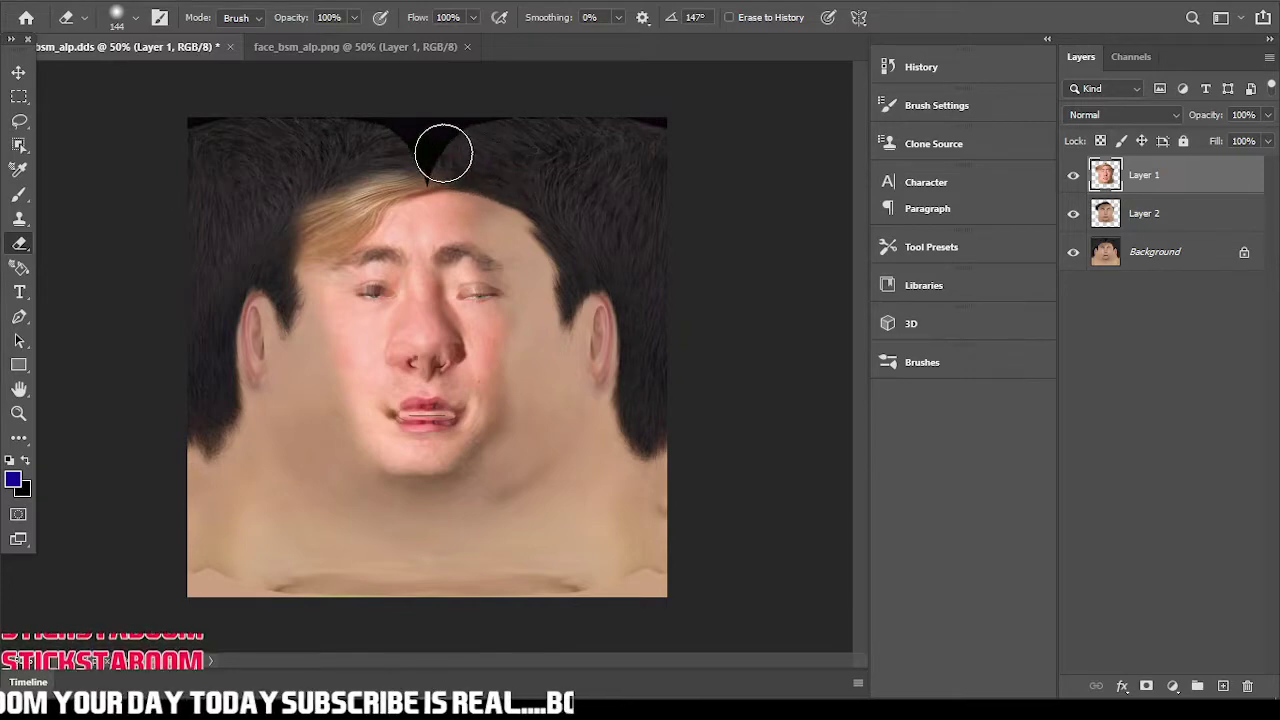
# - Erase Layer 1 over both nostrils with a 21 px Eraser, and enlarge the Eraser to 189 px
pyautogui.keyDown('alt'); pyautogui.rightClick(351, 340); pyautogui.keyUp('alt')
pyautogui.keyDown('alt'); pyautogui.scroll(7, 417, 366); pyautogui.keyUp('alt')
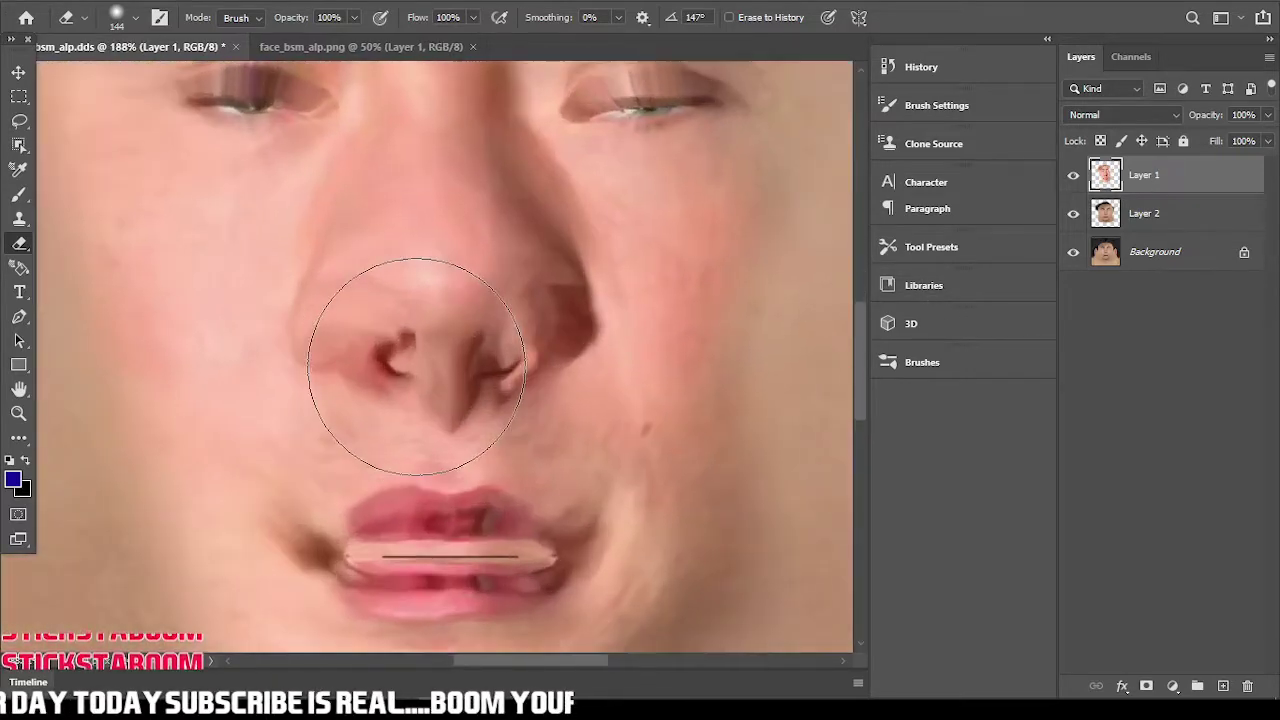
pyautogui.keyDown('alt'); pyautogui.scroll(2, 416, 366); pyautogui.keyUp('alt')
pyautogui.keyDown('alt'); pyautogui.moveTo(416, 366); pyautogui.dragTo(245, 387, button='right'); pyautogui.keyUp('alt')
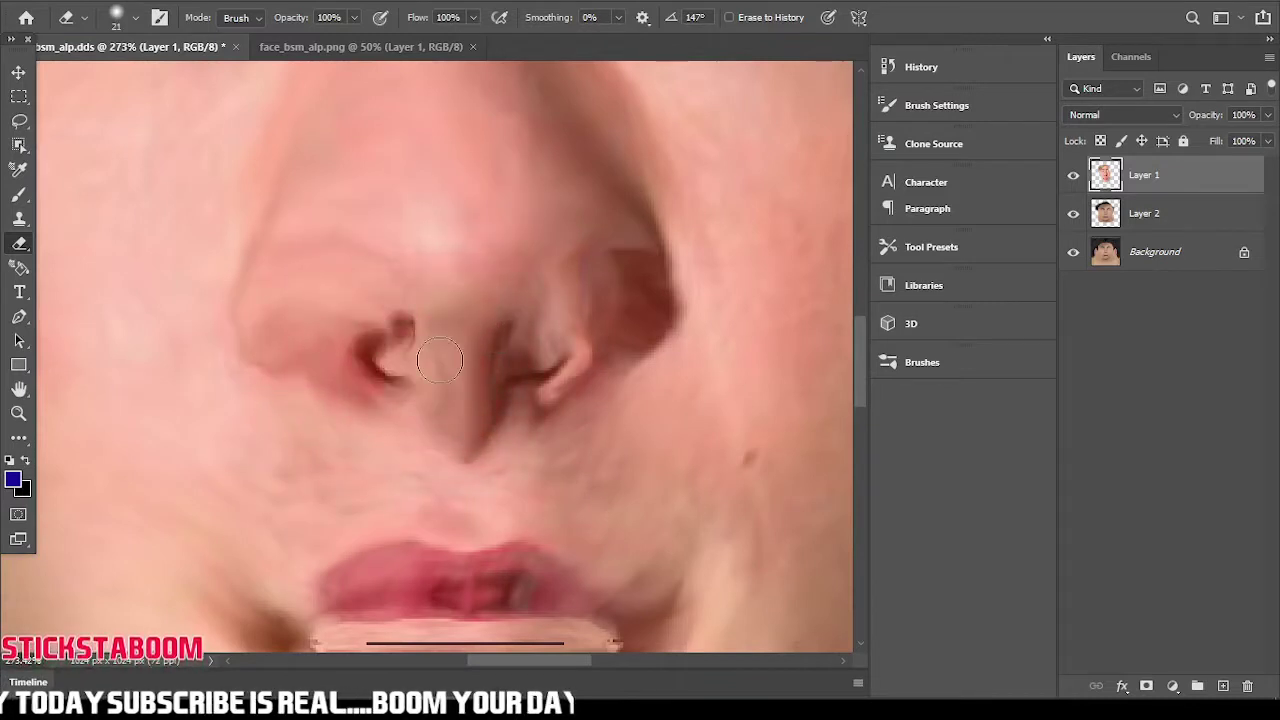
pyautogui.moveTo(384, 358); pyautogui.dragTo(387, 361)
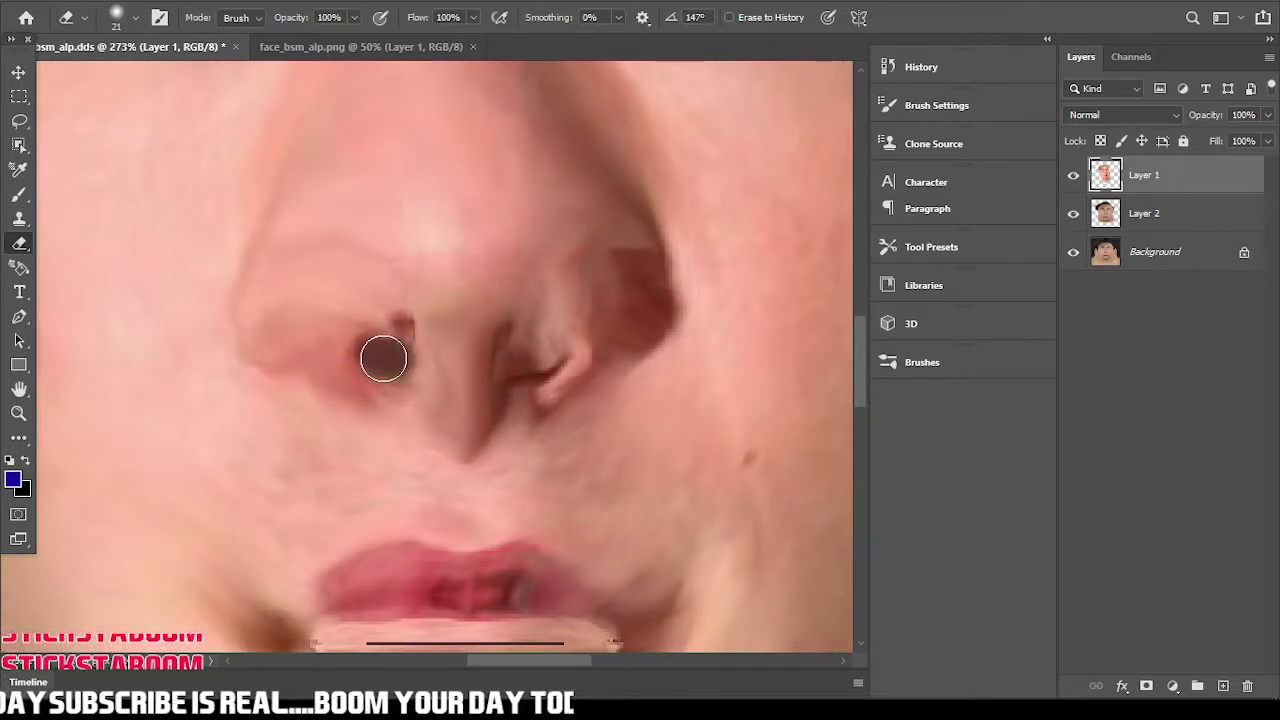
pyautogui.moveTo(548, 378)
pyautogui.mouseDown()
pyautogui.moveTo(526, 363)
pyautogui.moveTo(557, 349)
pyautogui.moveTo(548, 357)
pyautogui.mouseUp()
pyautogui.keyDown('alt'); pyautogui.scroll(-10, 567, 374); pyautogui.keyUp('alt')
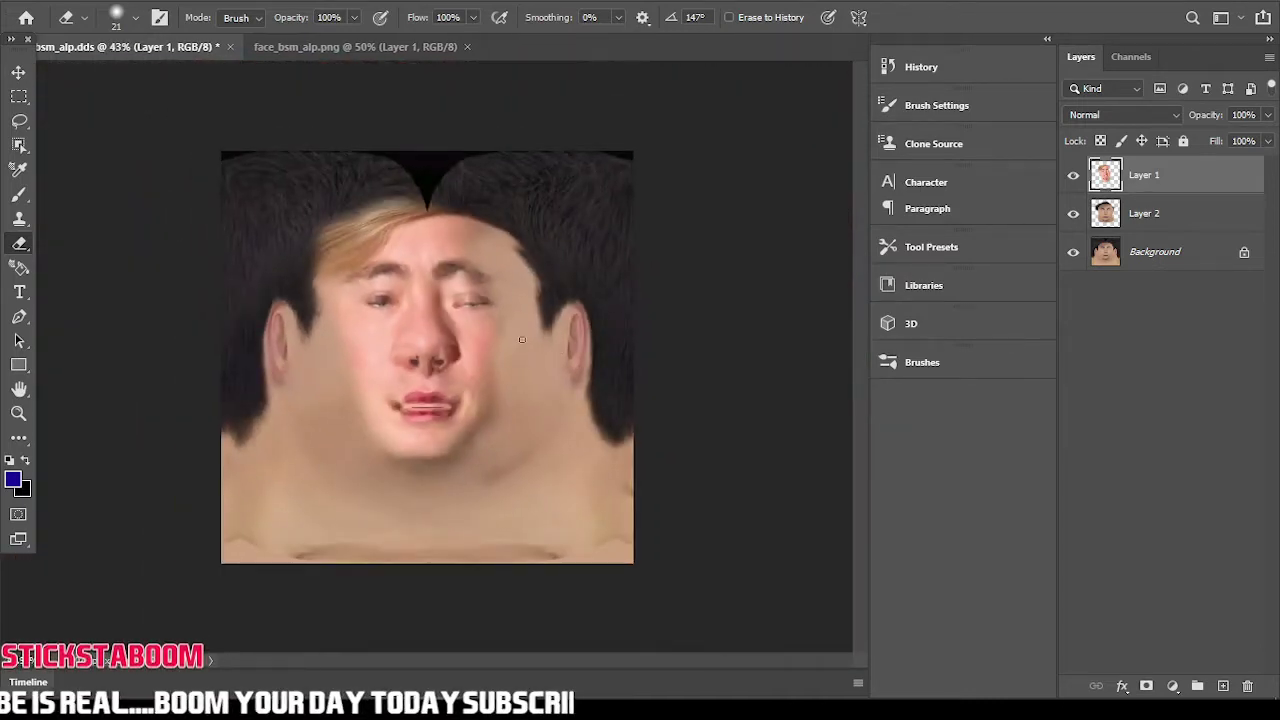
pyautogui.keyDown('alt'); pyautogui.moveTo(522, 340); pyautogui.dragTo(556, 355, button='right'); pyautogui.keyUp('alt')
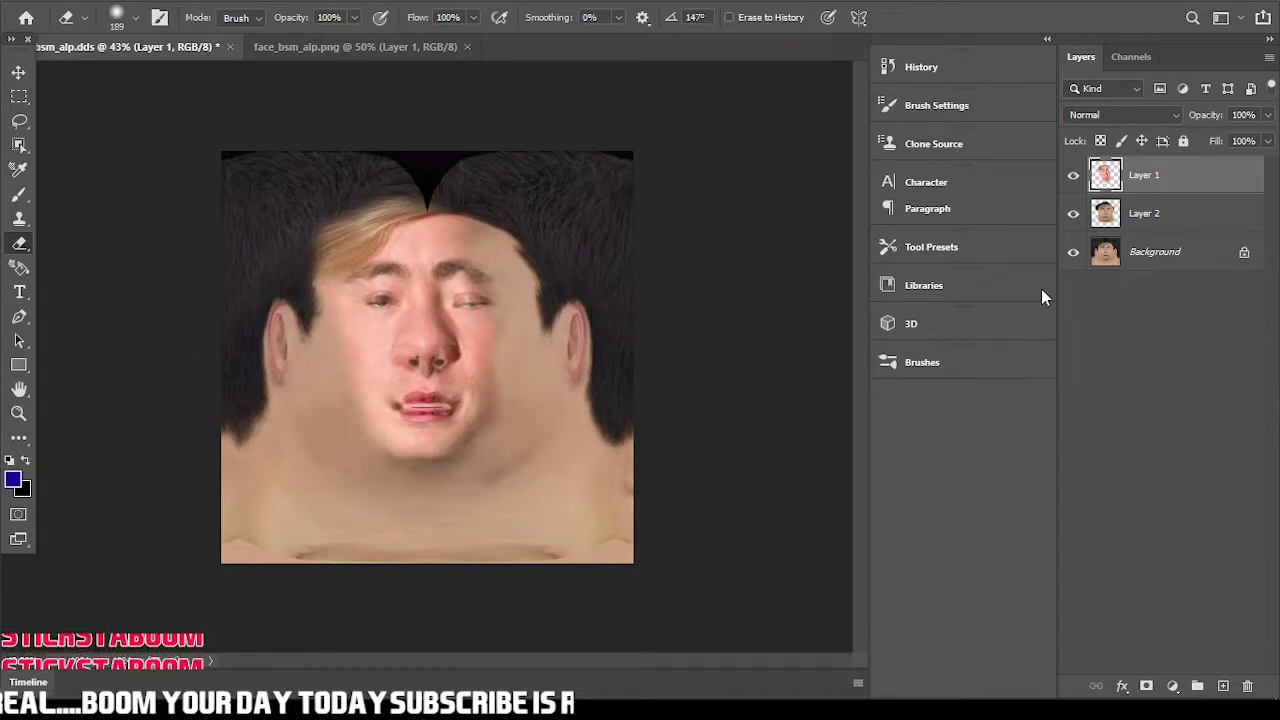
# - Load the trimmed Layer 1's outline as a selection and hide Layer 2
pyautogui.keyDown('ctrl'); pyautogui.click(1104, 178); pyautogui.keyUp('ctrl')
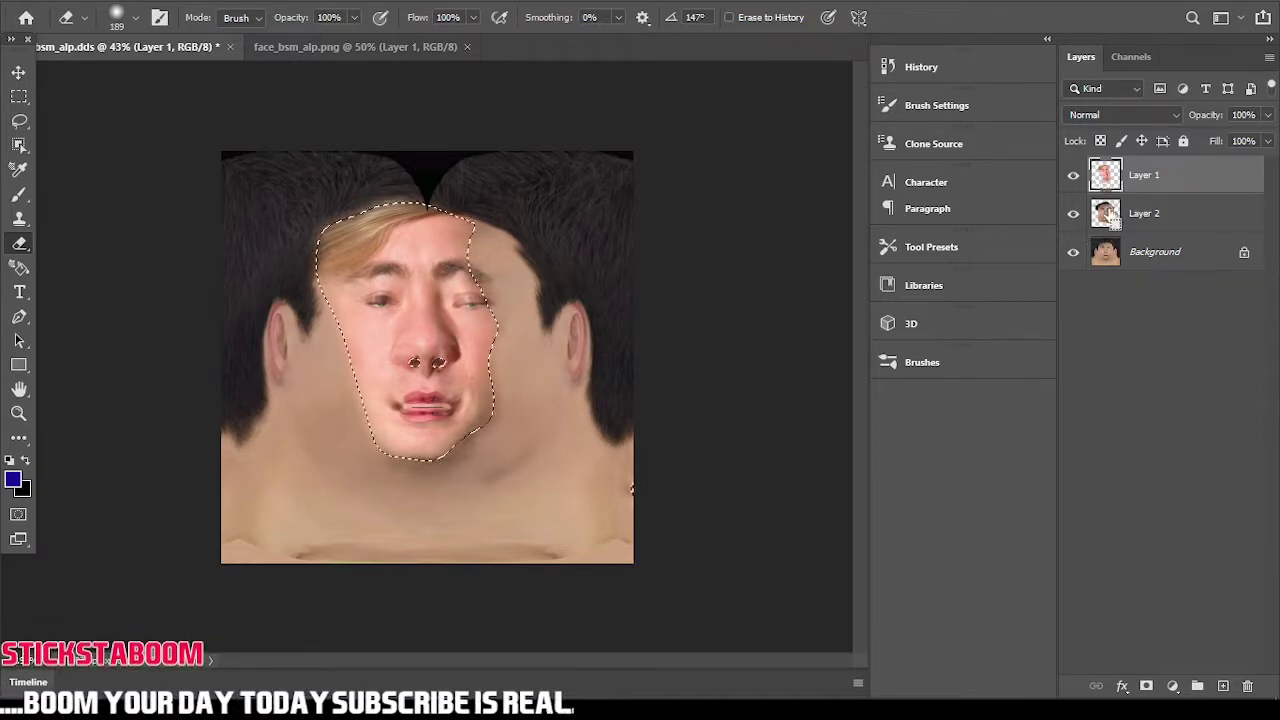
pyautogui.click(1112, 224)
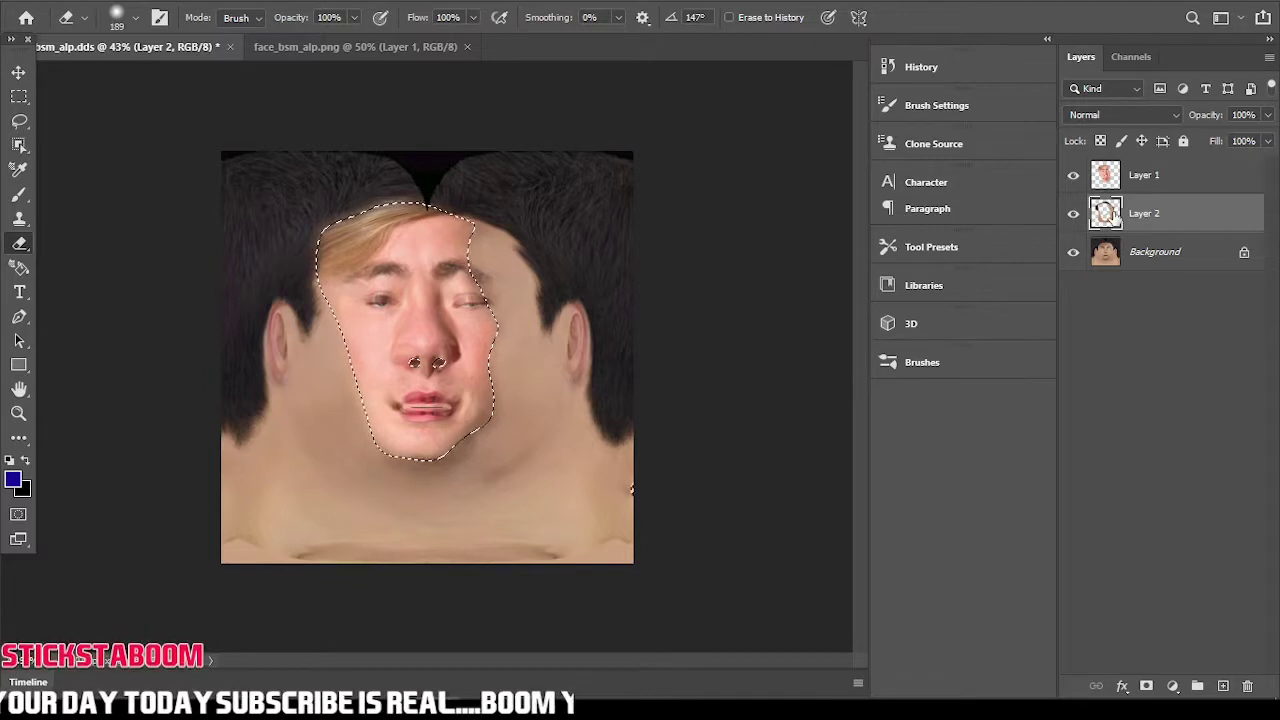
pyautogui.click(1073, 216)
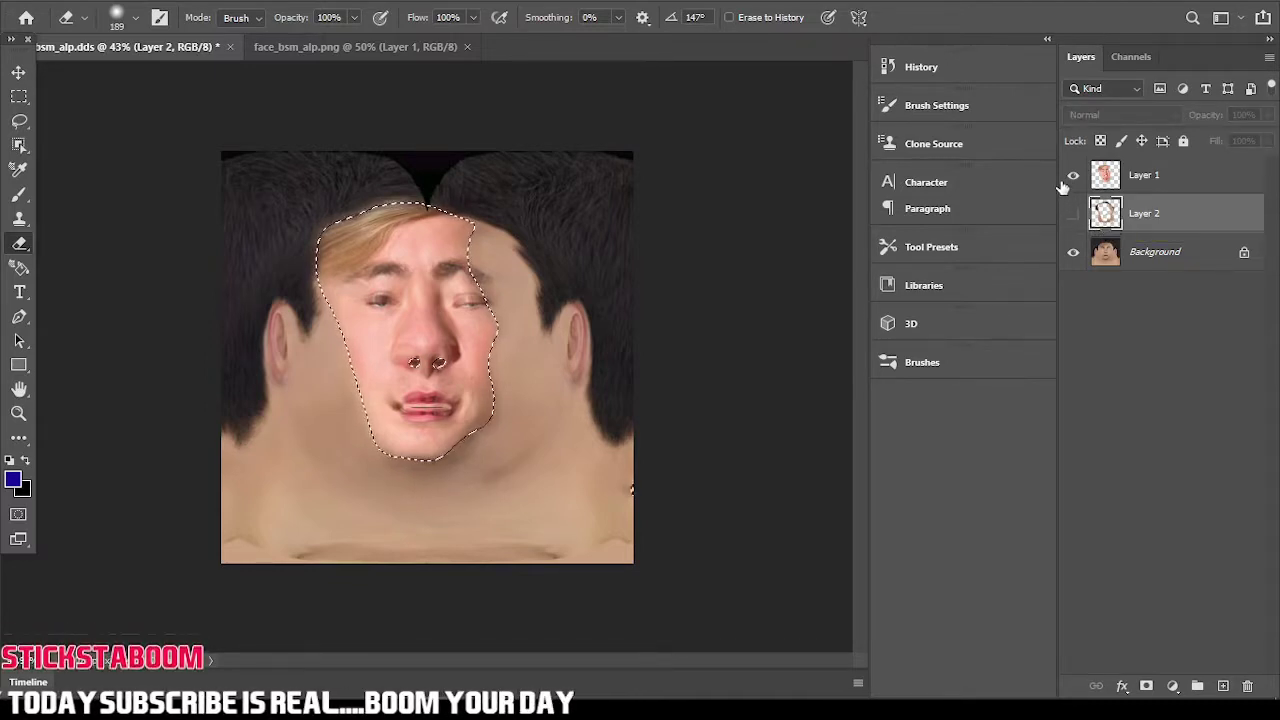
pyautogui.click(1073, 177)
pyautogui.click(1088, 184)
pyautogui.click(1073, 177)
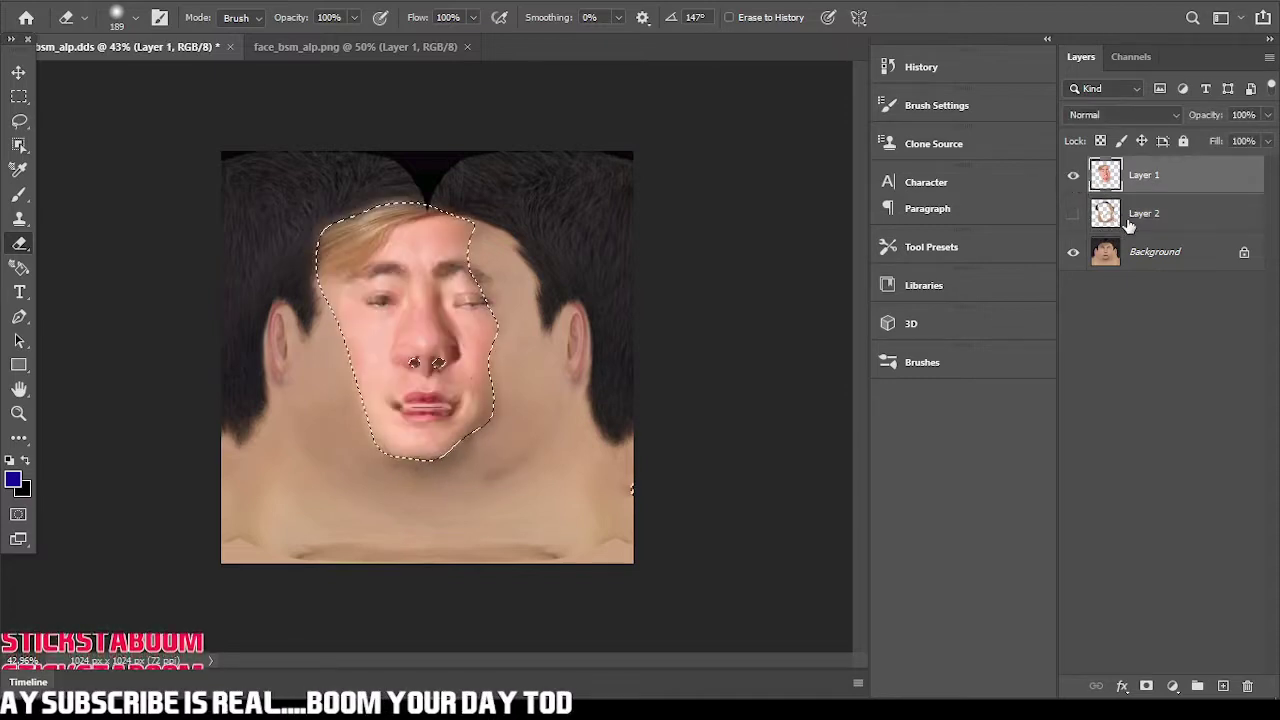
pyautogui.click(1128, 221)
pyautogui.rightClick(1100, 218)
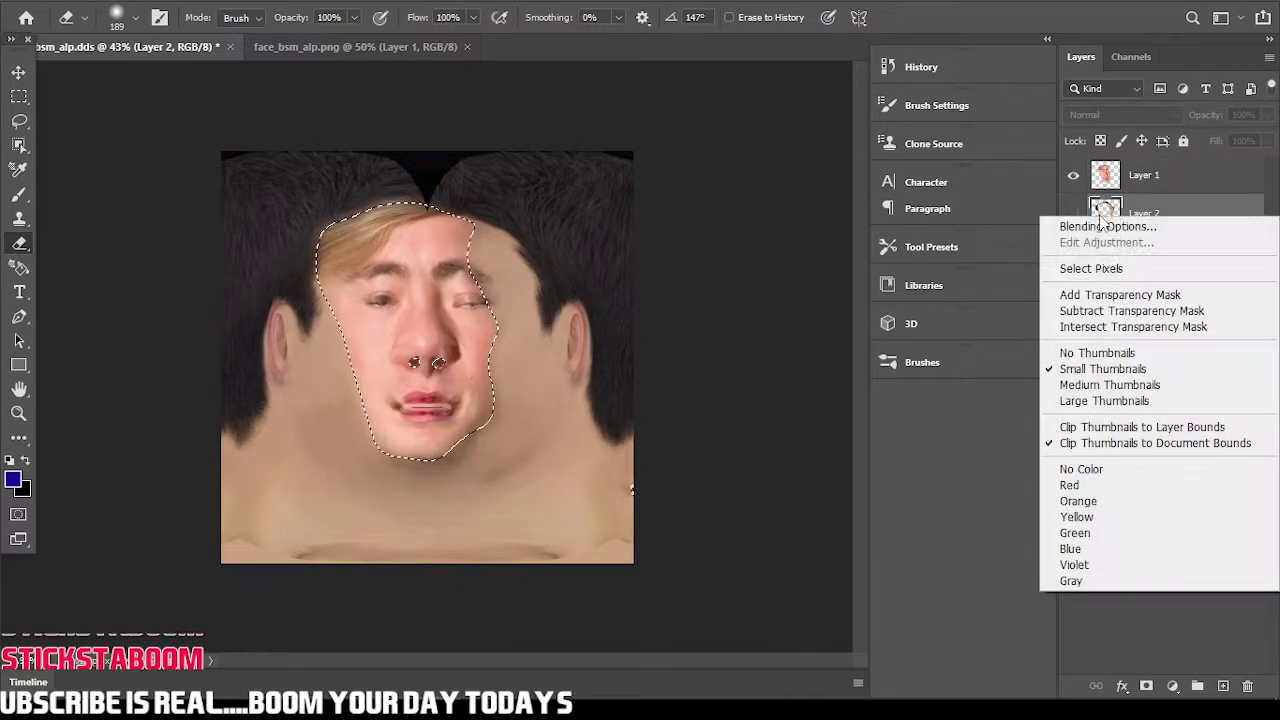
pyautogui.click(989, 489)
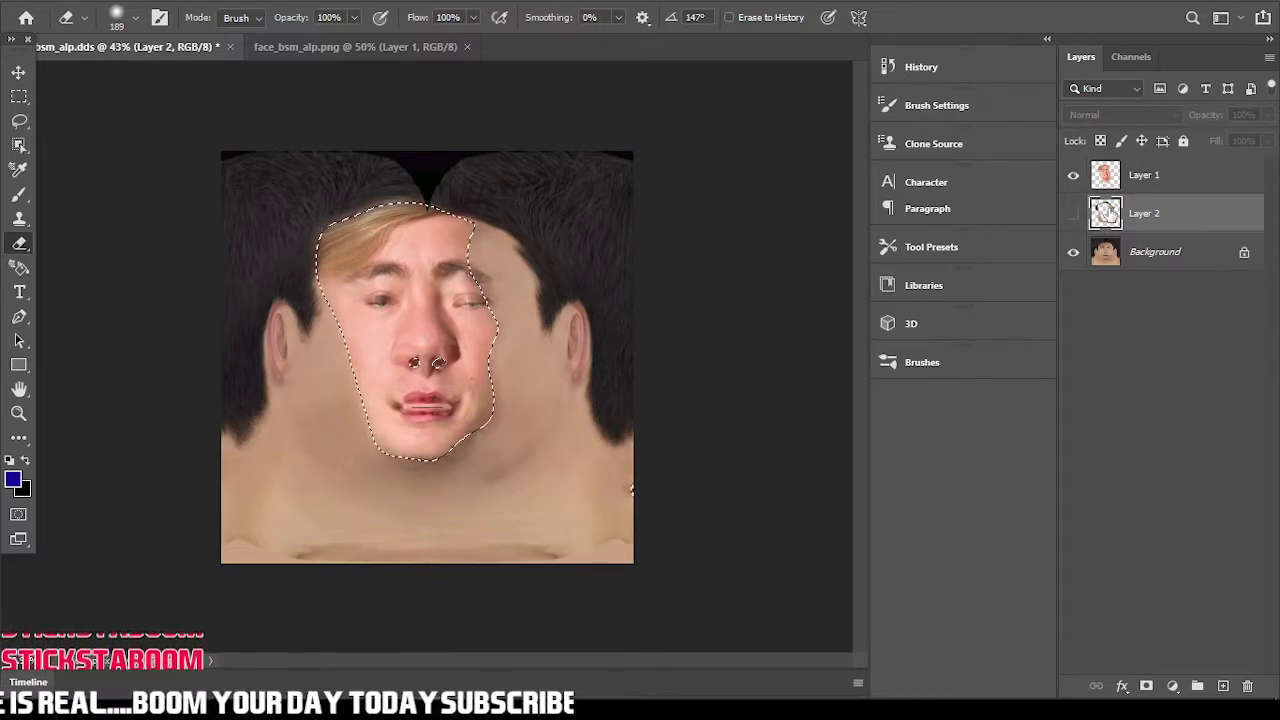
# - Copy the selected face area of the Background to a new layer and delete the hidden Layer 2
pyautogui.click(1107, 188)
pyautogui.click(1119, 262)
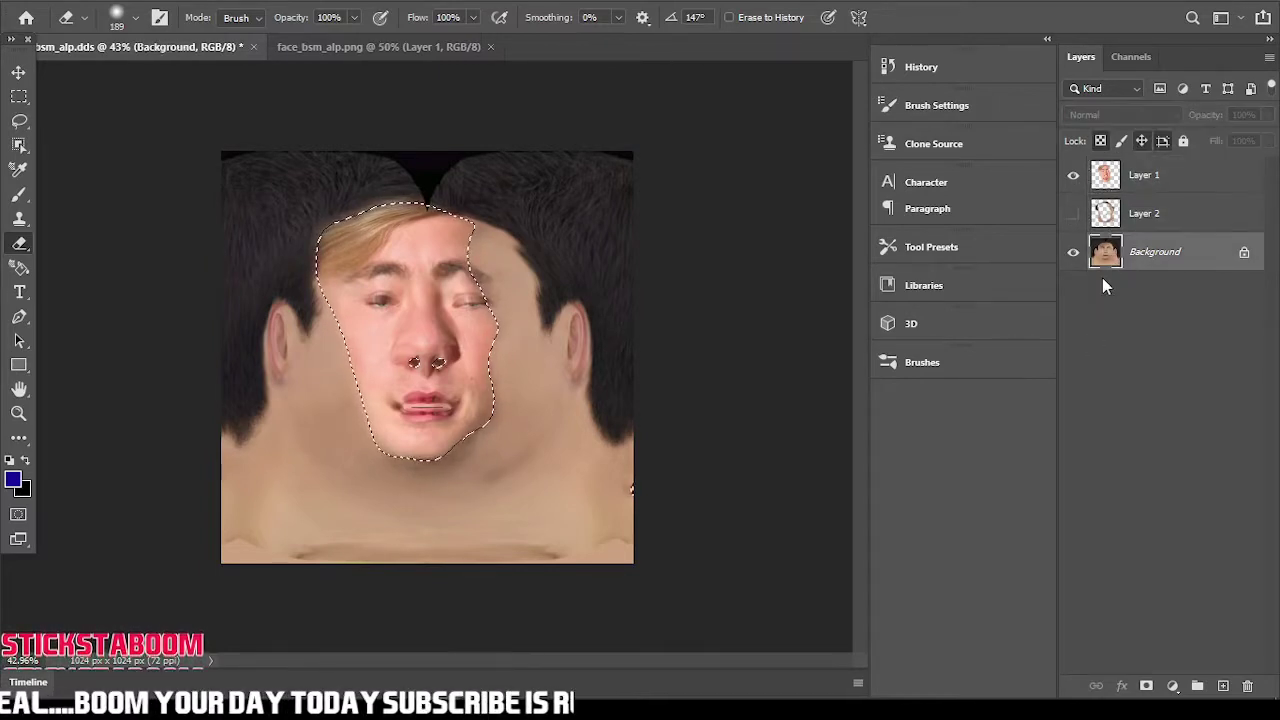
pyautogui.hotkey('ctrl', 'j')
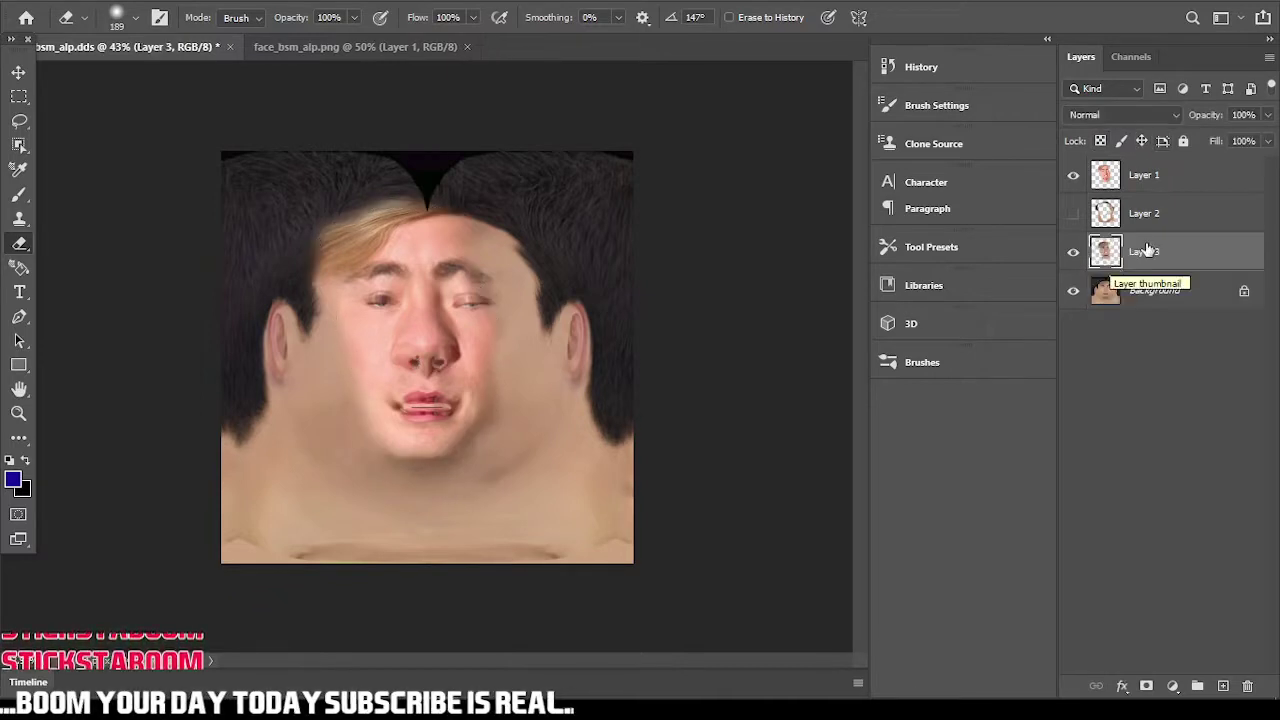
pyautogui.click(1143, 222)
pyautogui.press('Delete')
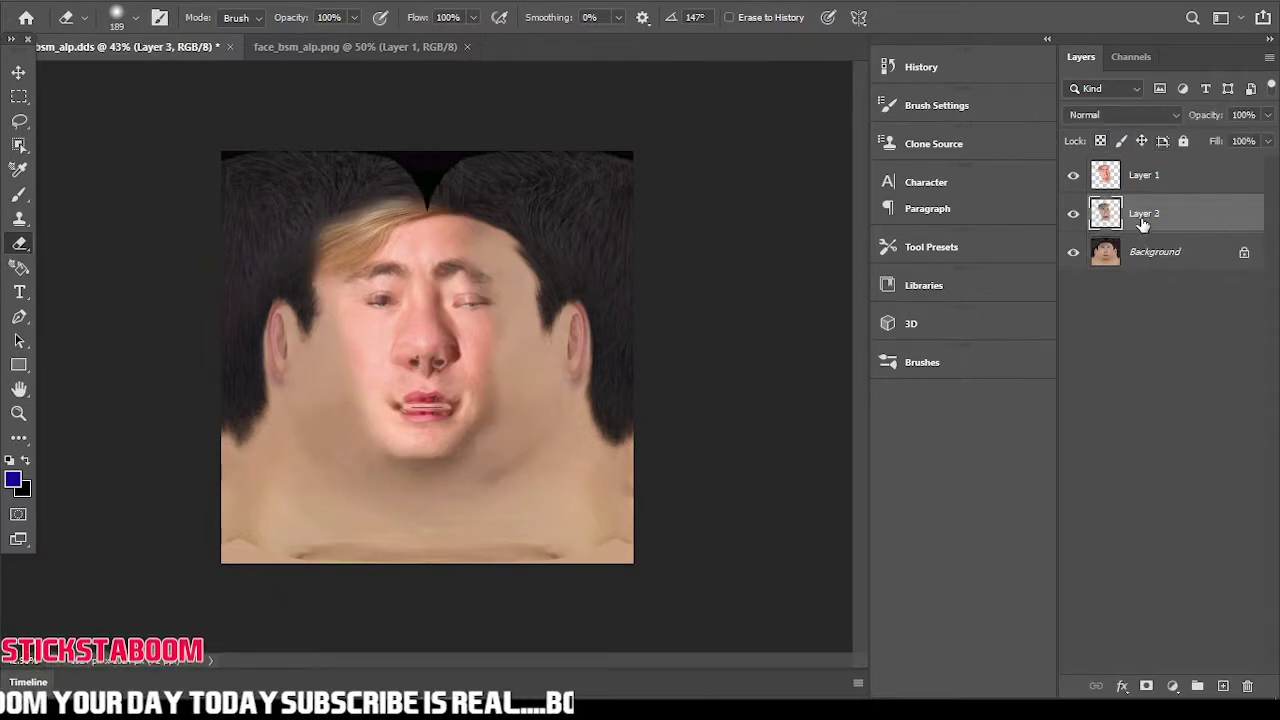
# - Start a Match Color adjustment on Layer 1, using Layer 3 of face_bsm_alp.dds as the source
pyautogui.click(1104, 184)
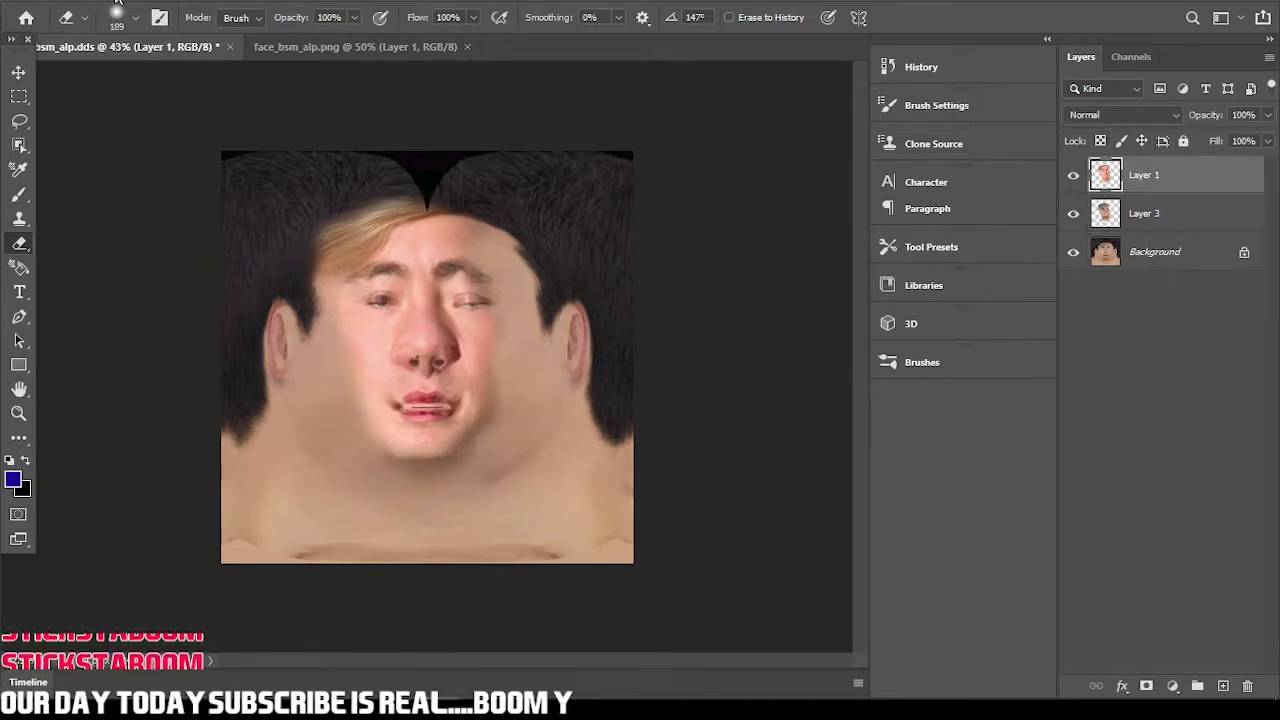
pyautogui.click(117, 3)
pyautogui.moveTo(146, 40)
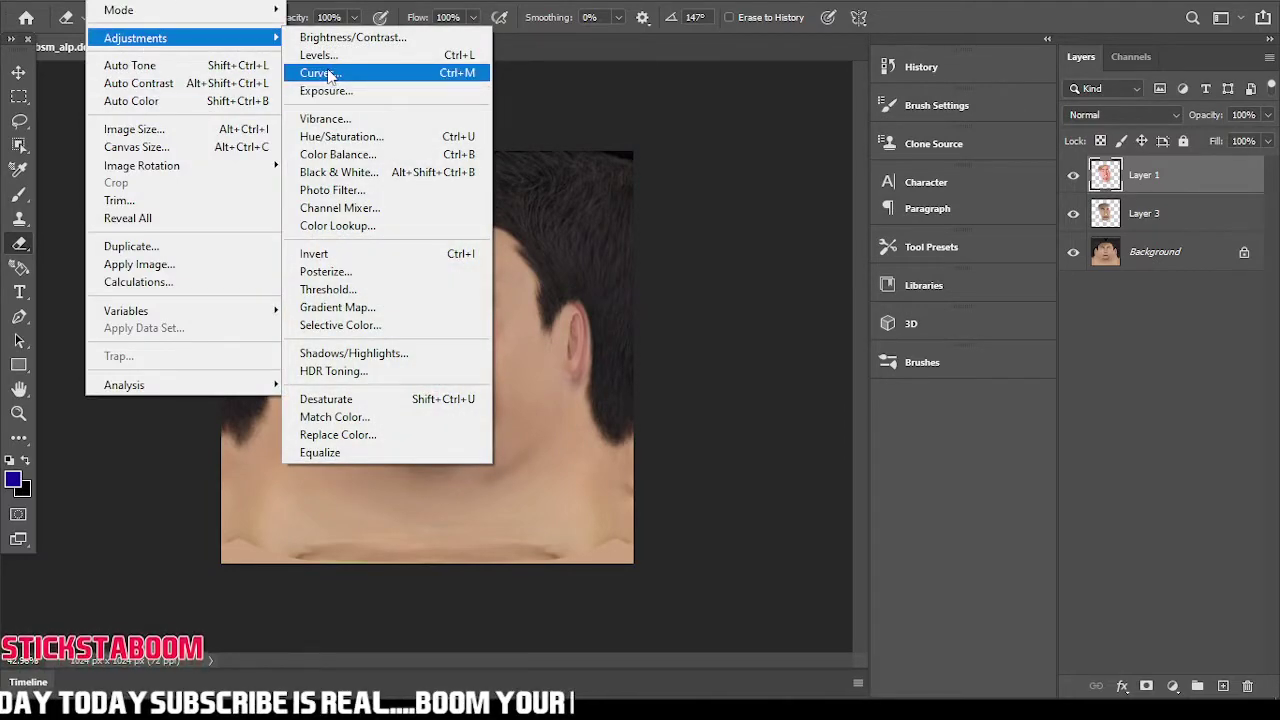
pyautogui.click(346, 417)
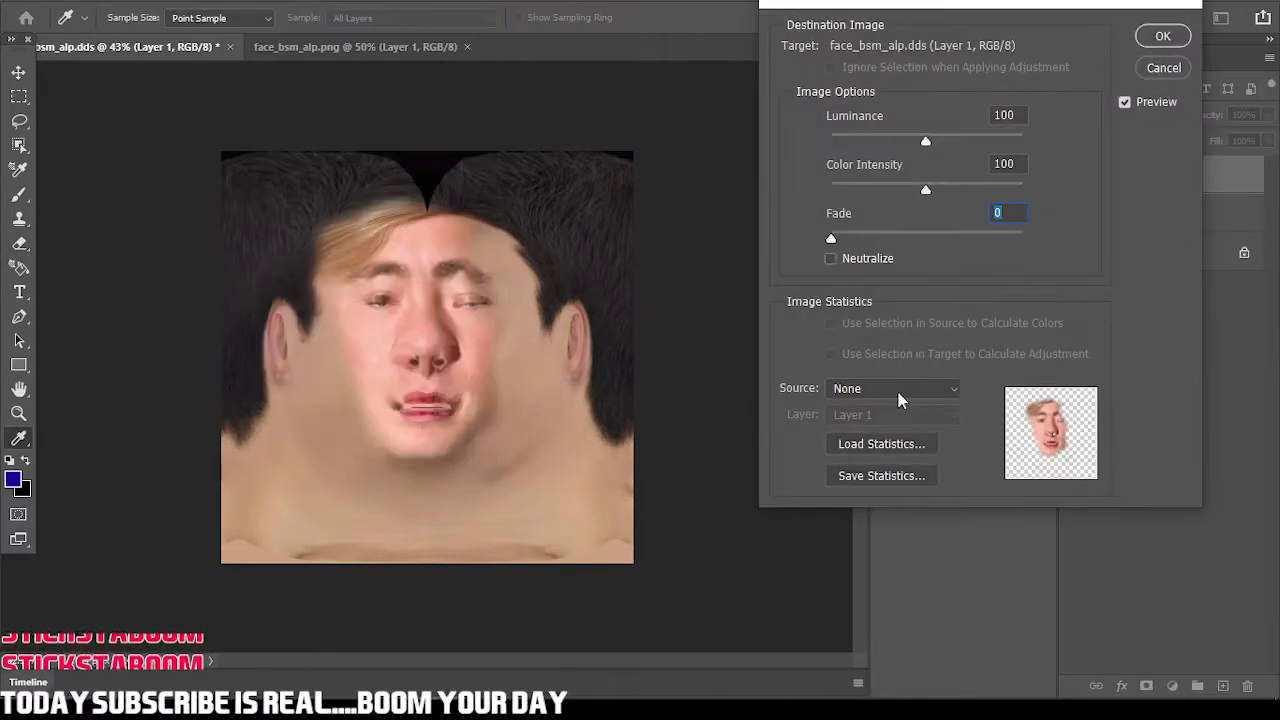
pyautogui.click(898, 399)
pyautogui.click(897, 426)
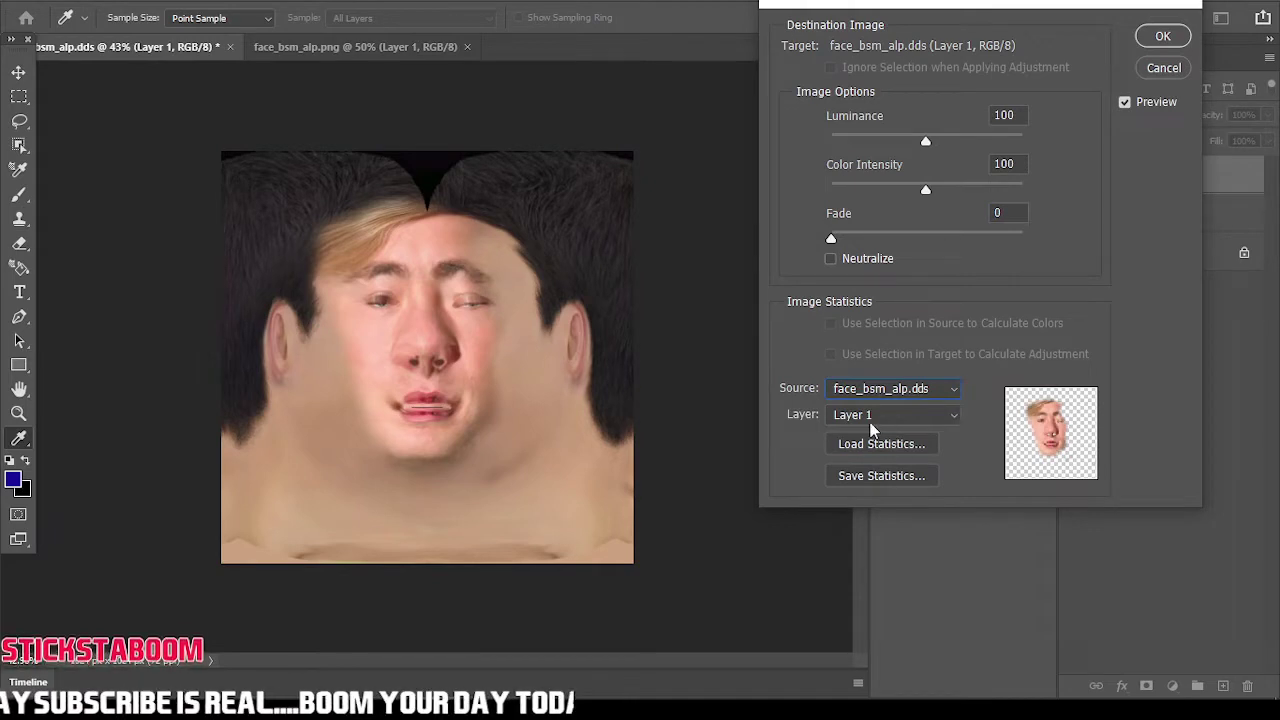
pyautogui.click(870, 418)
pyautogui.click(886, 480)
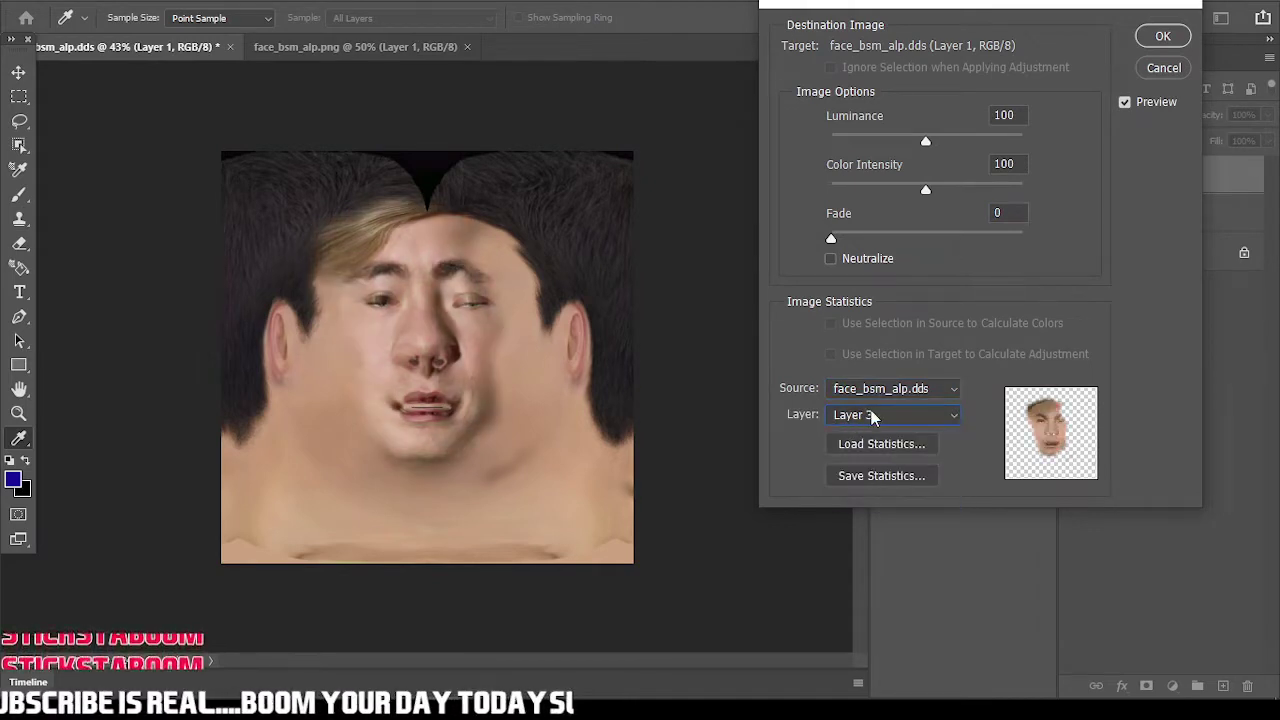
# - Set the color match's Fade to 17, Color Intensity to 114 and Luminance to 110, and apply it
pyautogui.moveTo(834, 232); pyautogui.dragTo(865, 234)
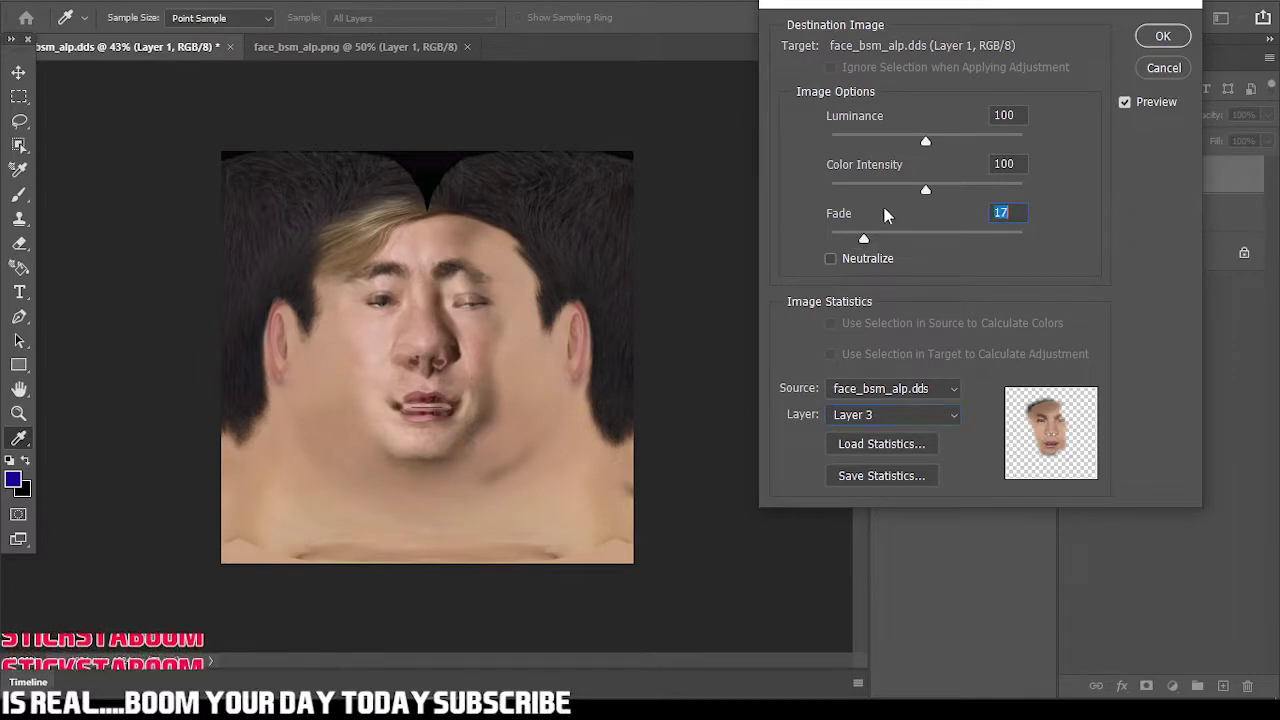
pyautogui.moveTo(934, 188)
pyautogui.mouseDown()
pyautogui.moveTo(953, 191)
pyautogui.moveTo(944, 197)
pyautogui.mouseUp()
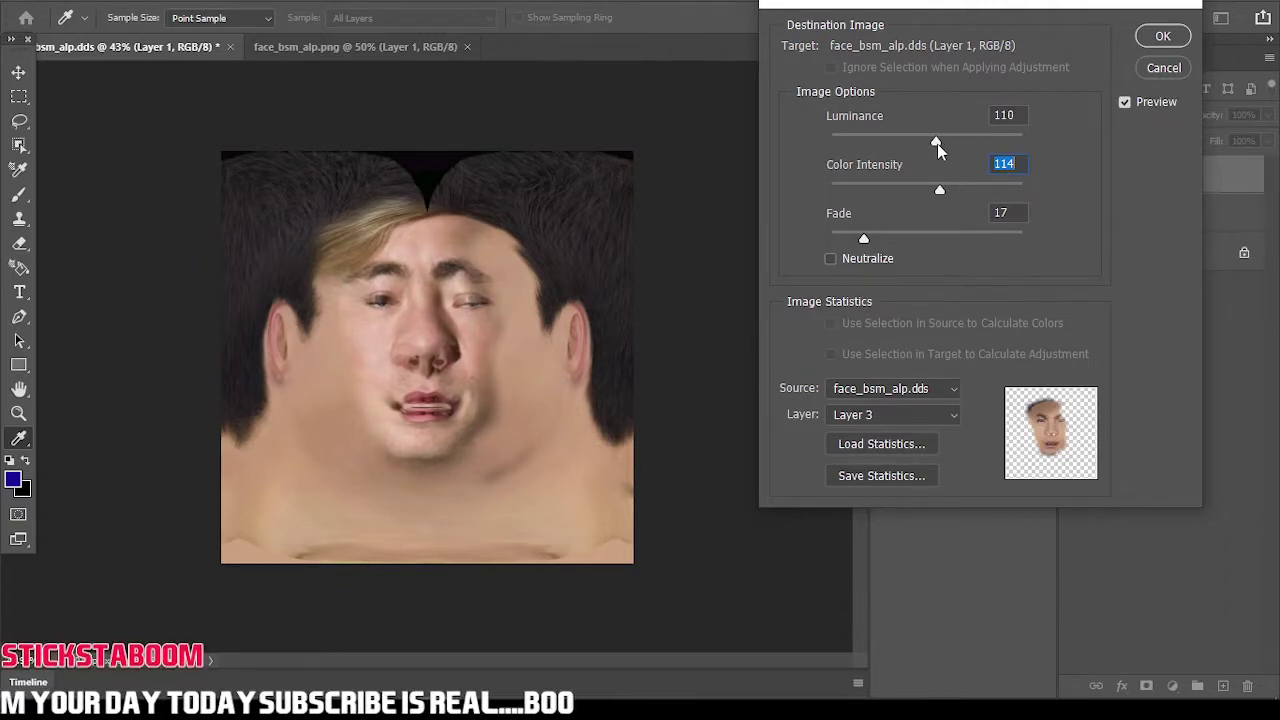
pyautogui.click(937, 143)
pyautogui.click(1162, 37)
# - Save the texture as face_bsm_alp in D3D/DDS format, replacing the existing file, with DXT5 interpolated alpha and no MIP maps
pyautogui.press('e')
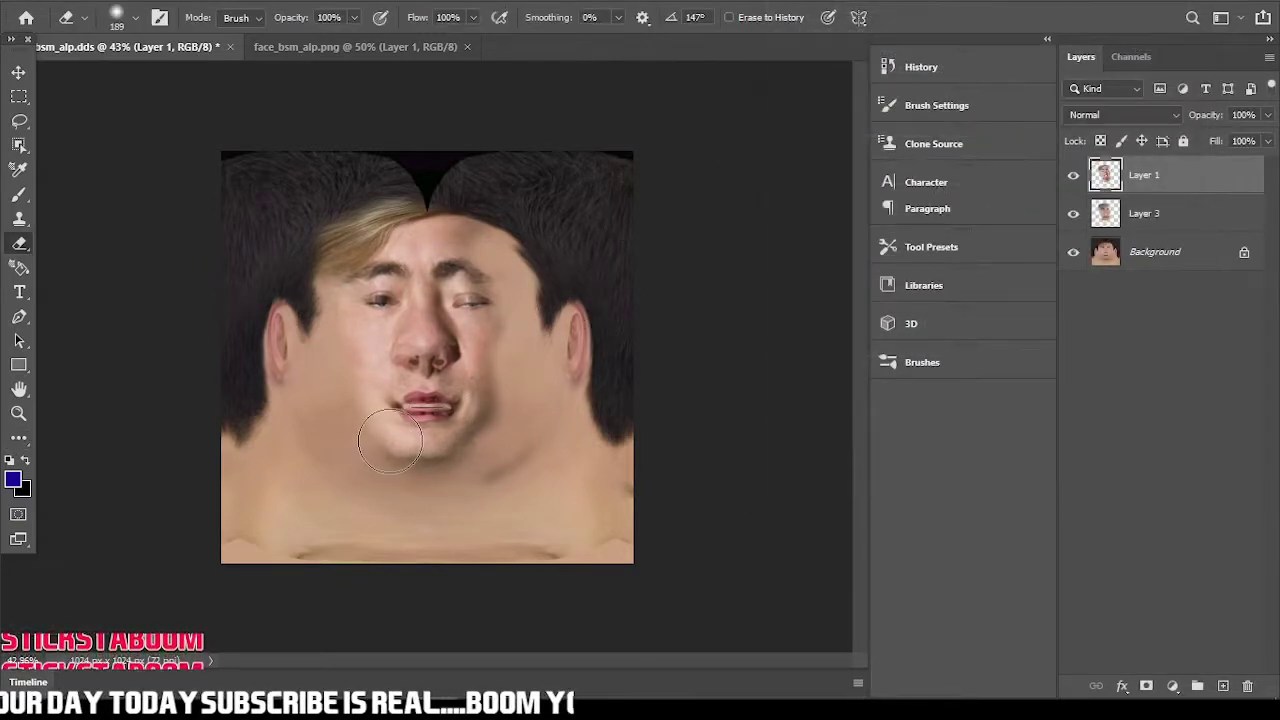
pyautogui.keyDown('alt'); pyautogui.scroll(5, 390, 442); pyautogui.keyUp('alt')
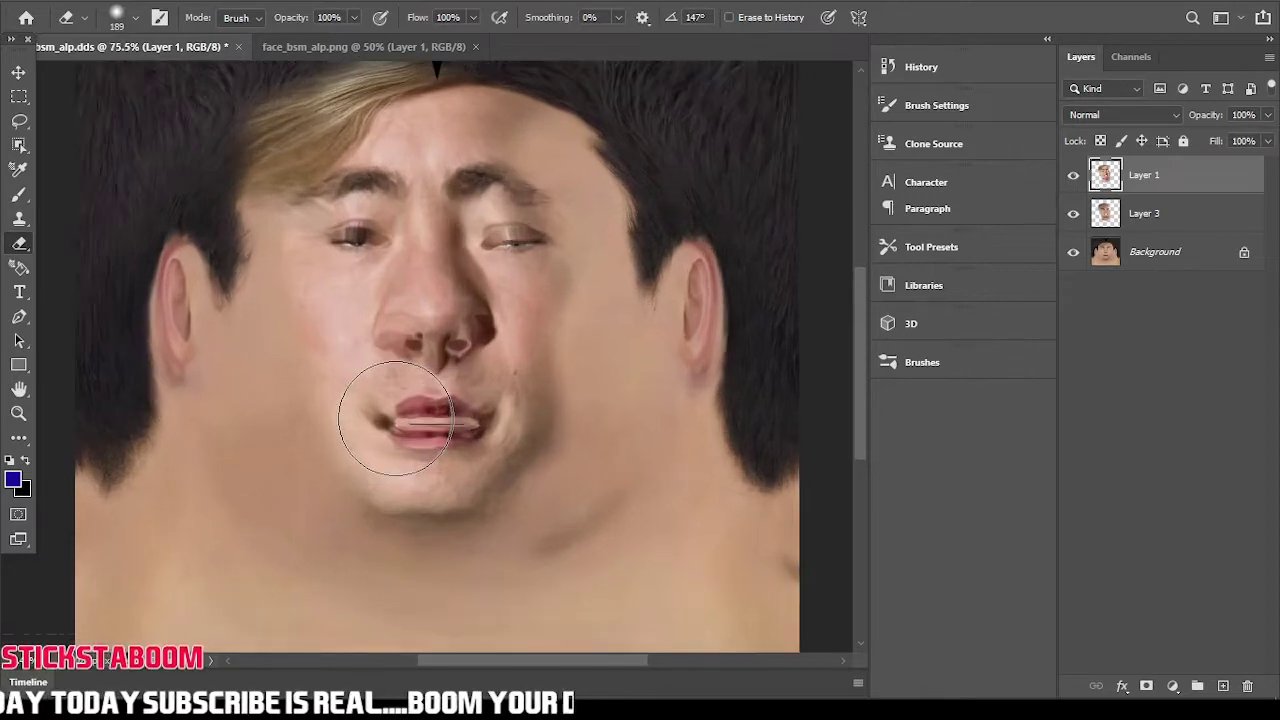
pyautogui.keyDown('alt'); pyautogui.scroll(-1, 396, 418); pyautogui.keyUp('alt')
pyautogui.keyDown('alt'); pyautogui.scroll(1, 396, 418); pyautogui.keyUp('alt')
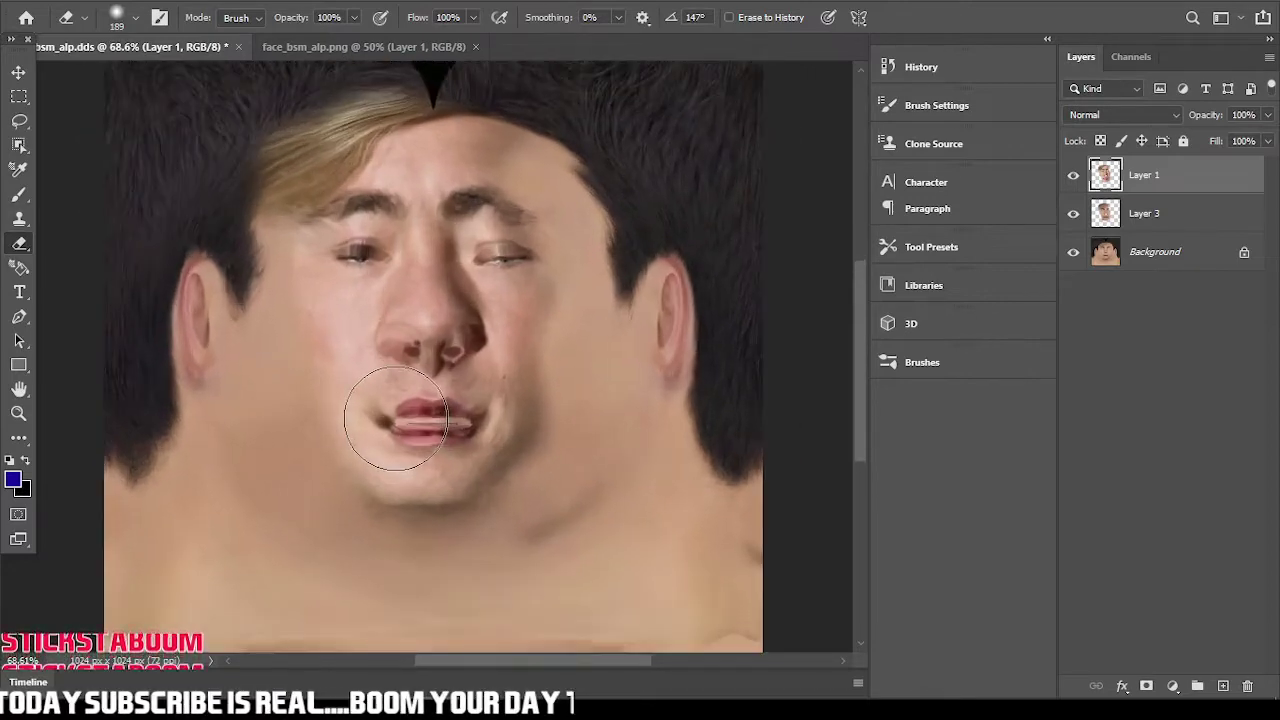
pyautogui.click(42, 1)
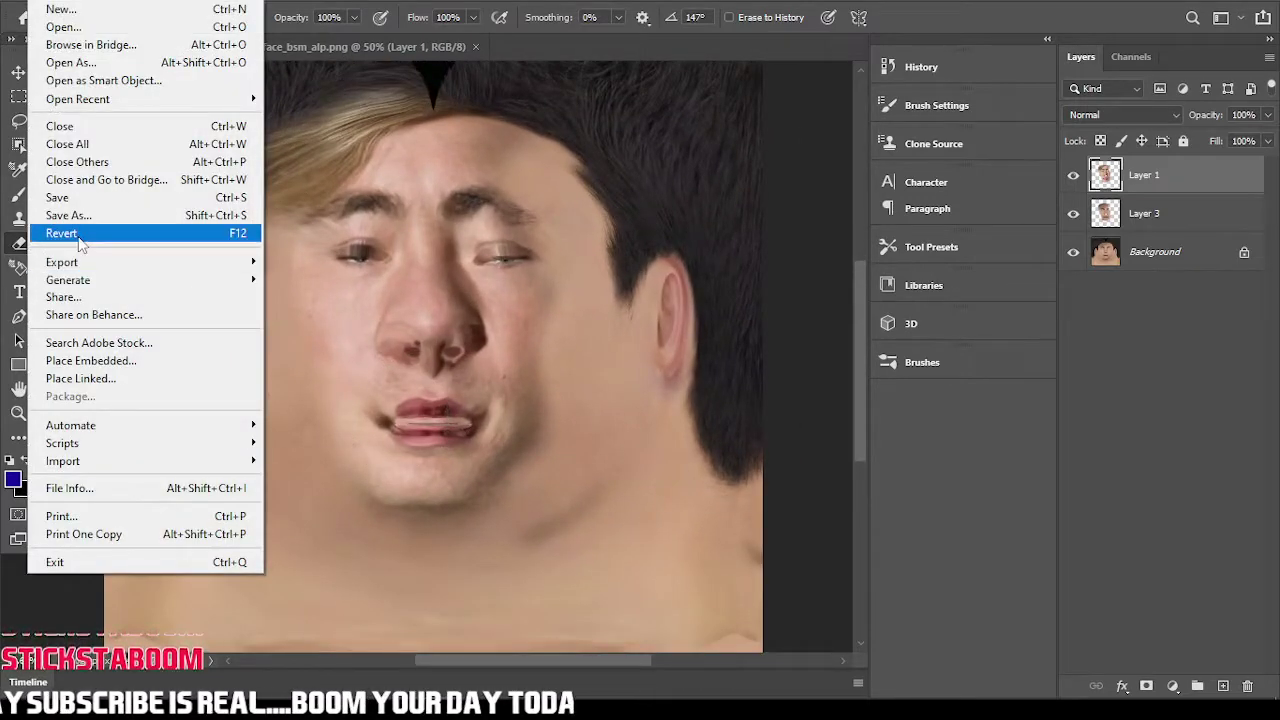
pyautogui.click(68, 215)
pyautogui.click(726, 509)
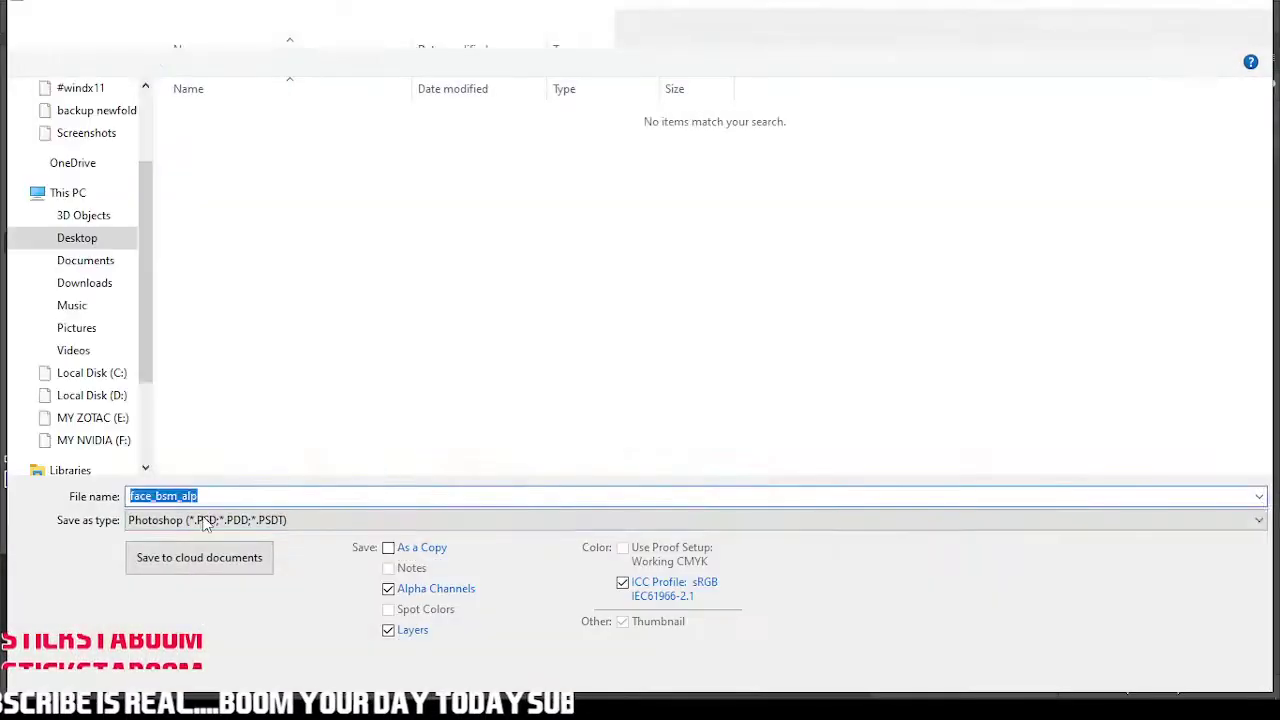
pyautogui.click(202, 519)
pyautogui.click(198, 245)
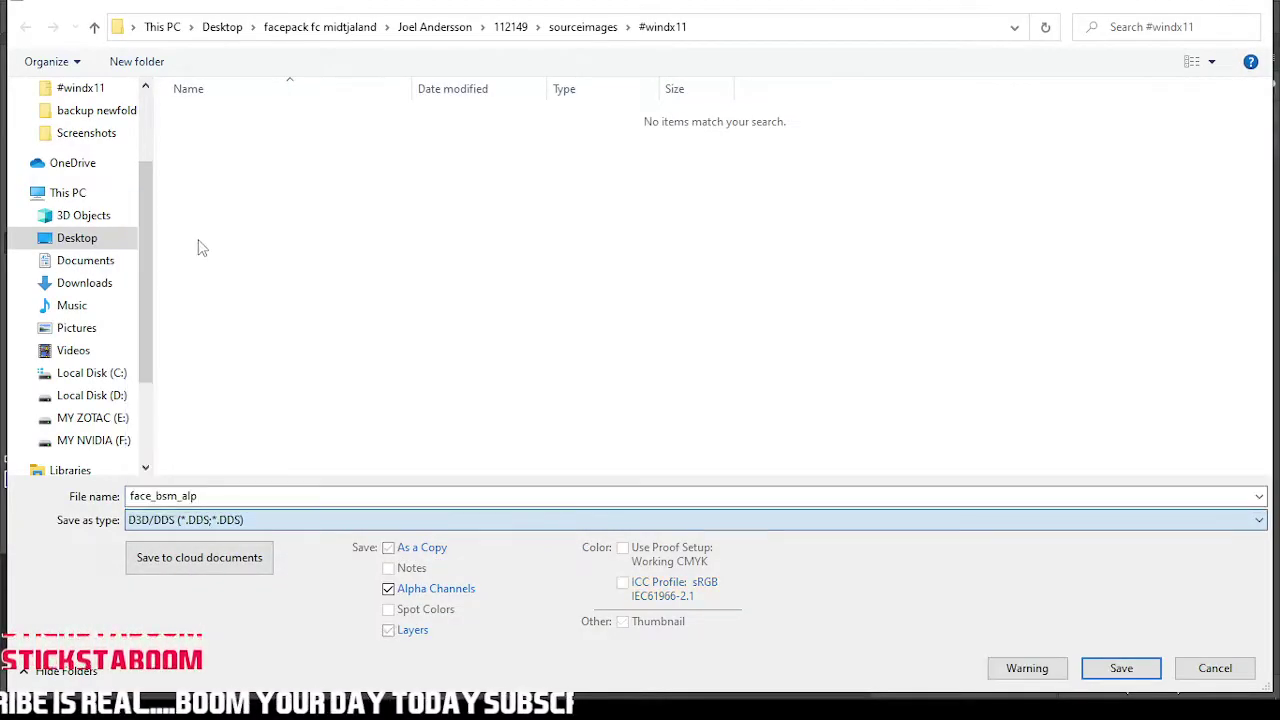
pyautogui.click(1121, 668)
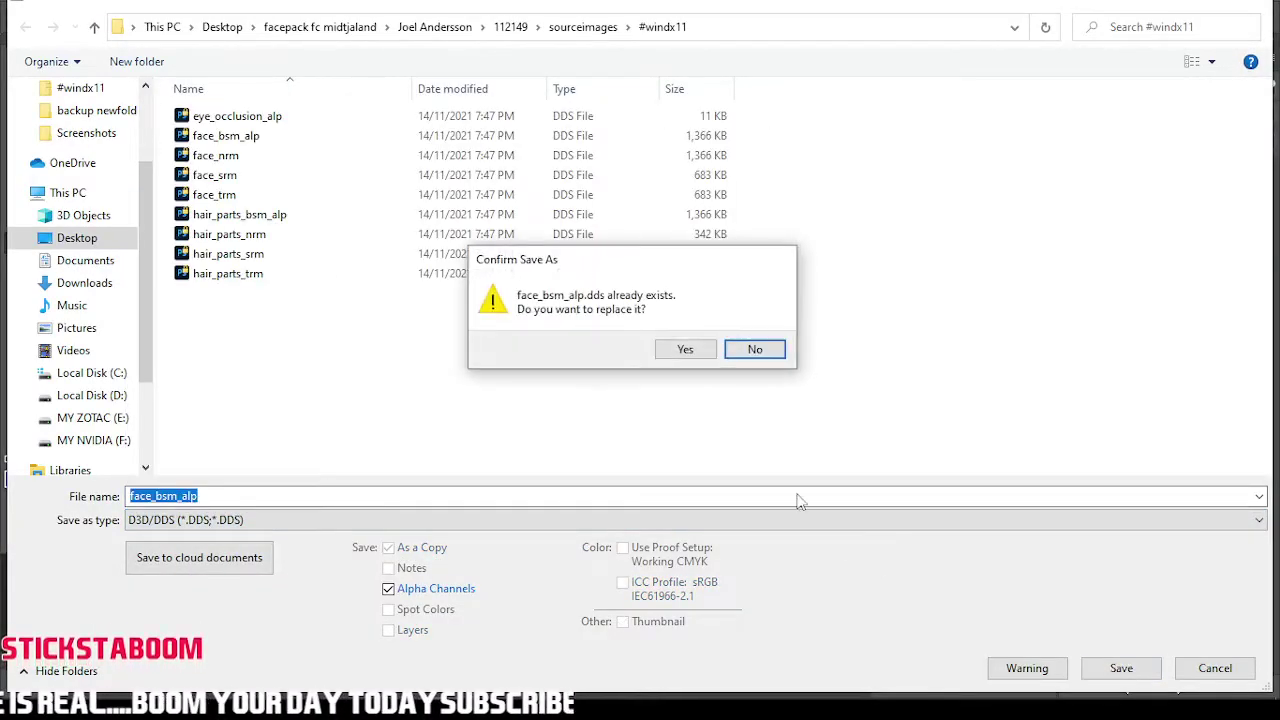
pyautogui.click(678, 350)
pyautogui.moveTo(914, 680)
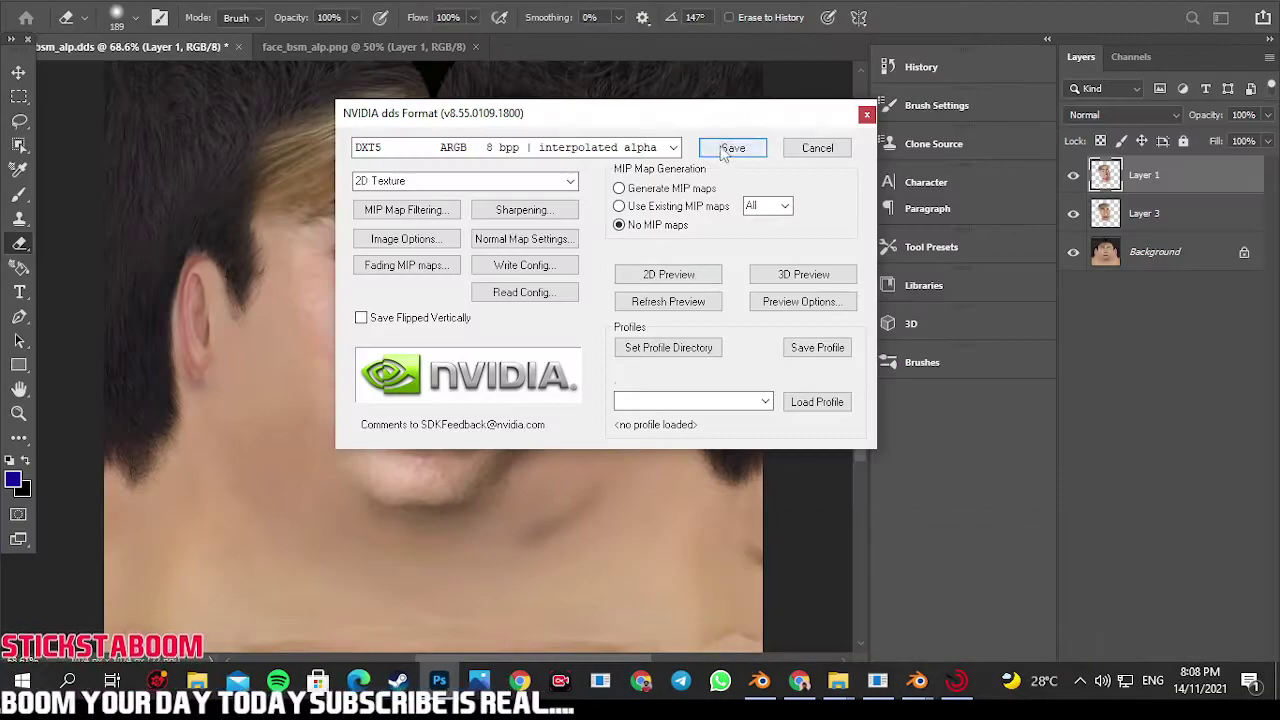
pyautogui.click(732, 148)
# - Switch to the Blender head scene, reveal the image editor and reload face_bsm_alp.dds from disk
pyautogui.moveTo(916, 680)
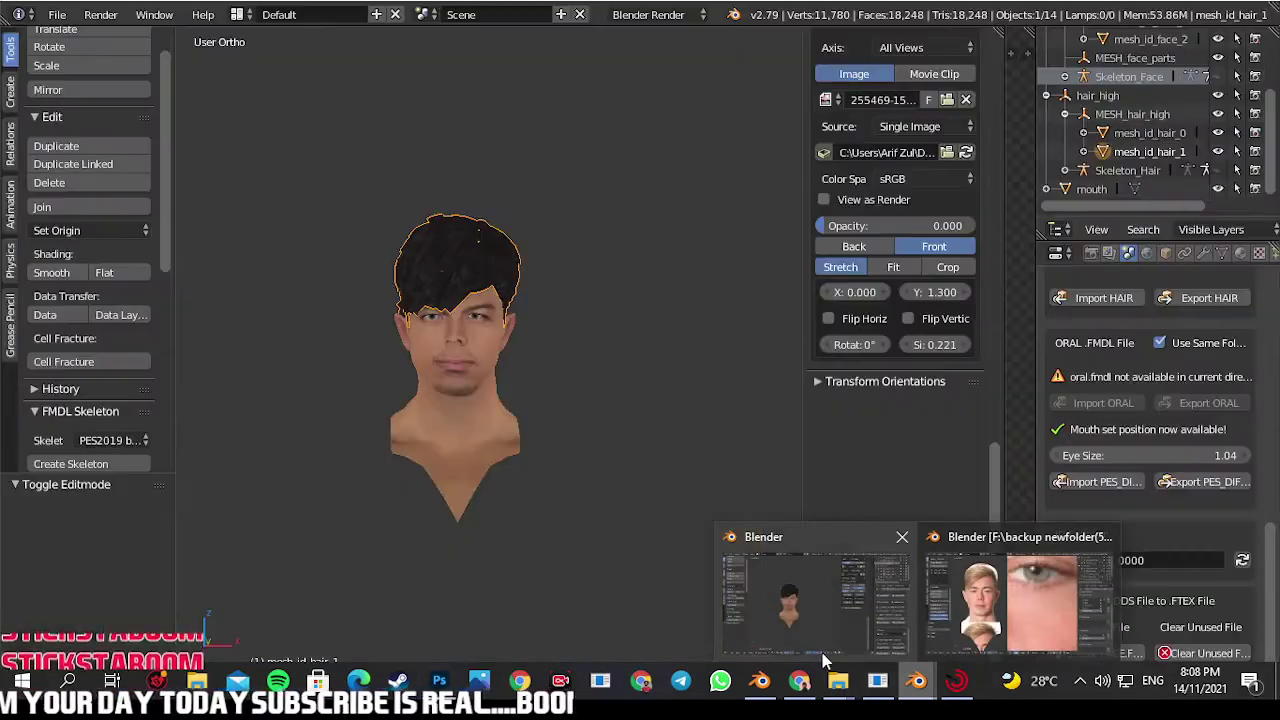
pyautogui.click(822, 660)
pyautogui.scroll(3, 487, 355)
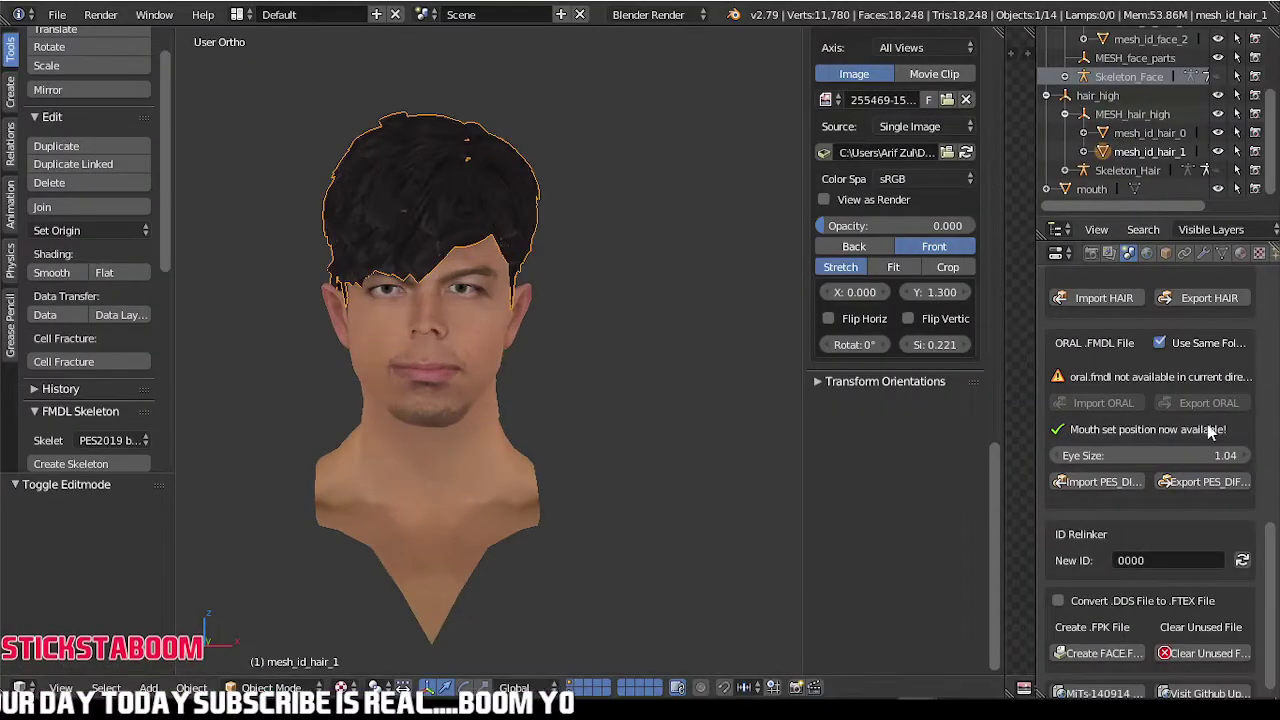
pyautogui.moveTo(1007, 443); pyautogui.dragTo(514, 449)
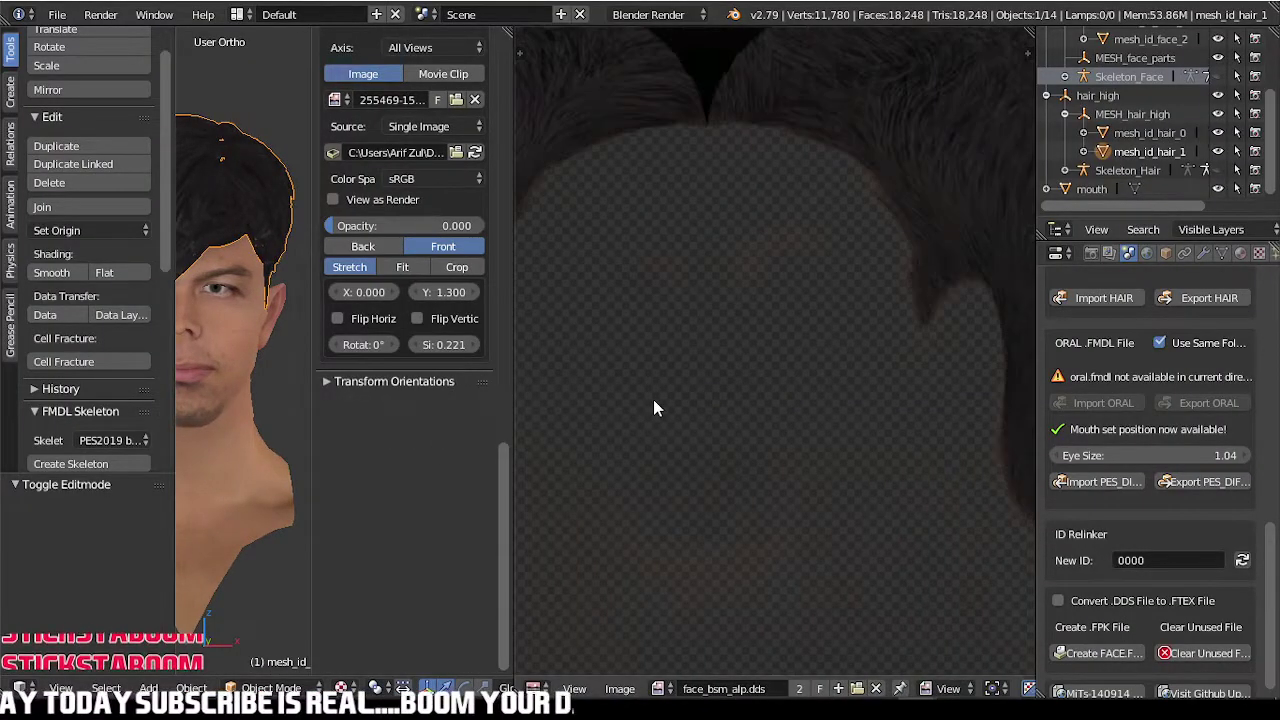
pyautogui.scroll(-6, 680, 390)
pyautogui.click(620, 688)
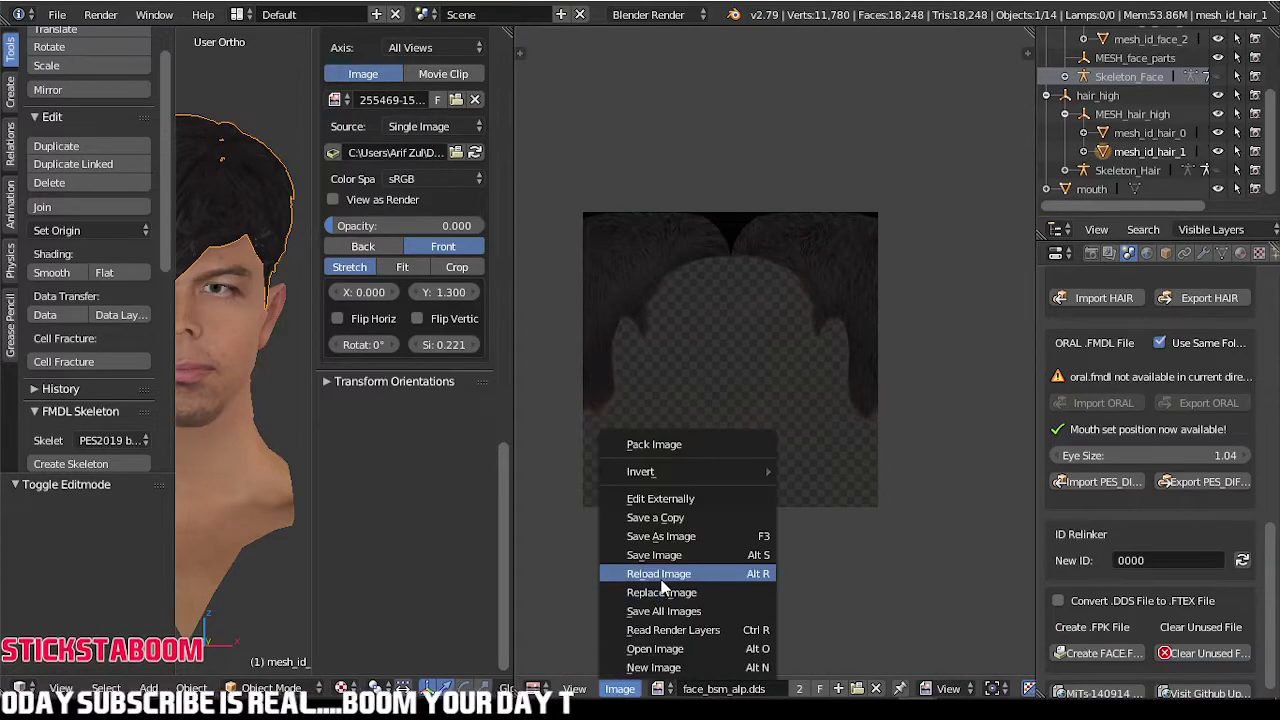
pyautogui.click(661, 578)
# - Widen the 3D view again and examine the retextured face and neck up close for color differences
pyautogui.moveTo(516, 539); pyautogui.dragTo(821, 530)
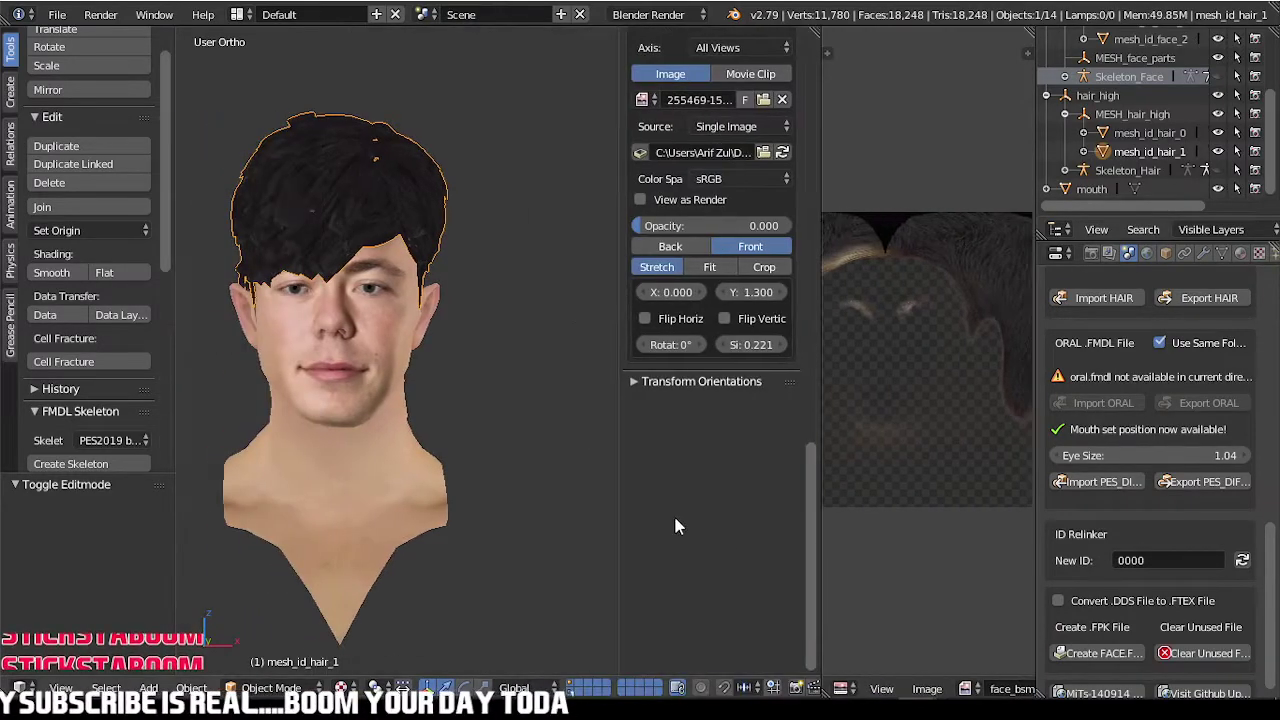
pyautogui.scroll(1, 300, 208)
pyautogui.scroll(2, 350, 416)
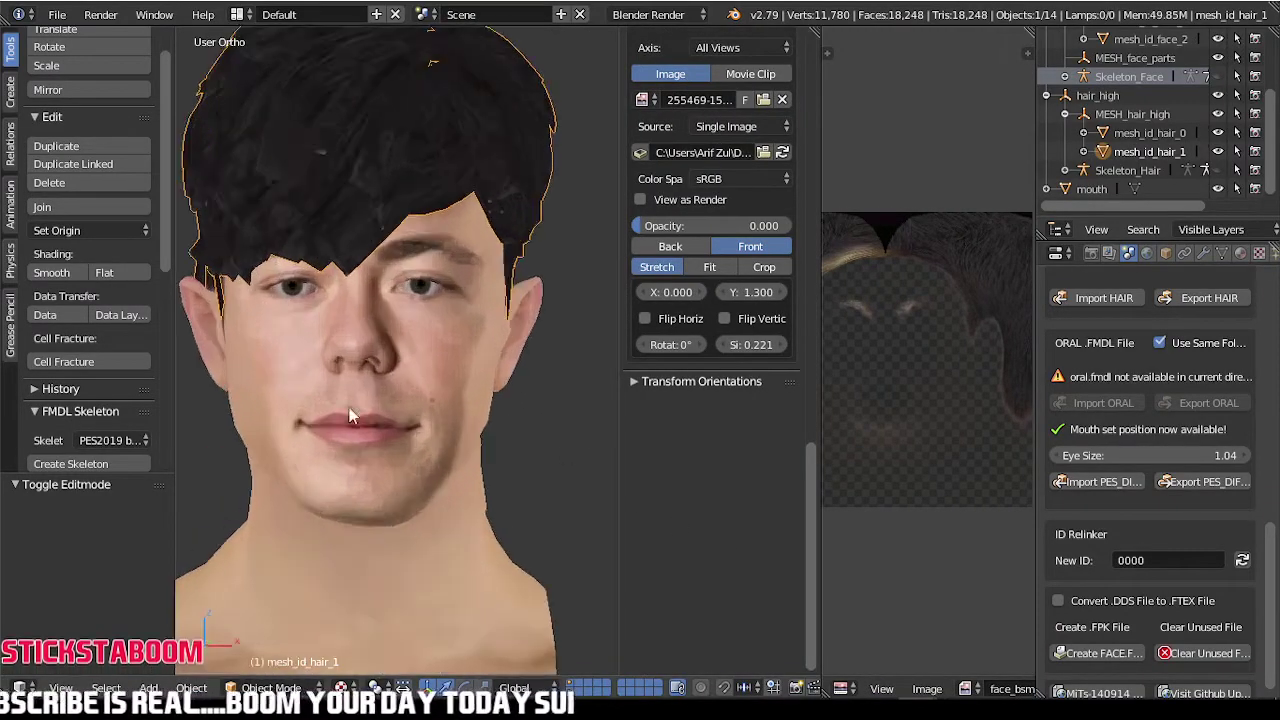
pyautogui.moveTo(350, 416); pyautogui.dragTo(300, 640, button='middle')
# - Return to Photoshop and brighten the Background layer with a Curves point at input 115, output 127
pyautogui.click(439, 681)
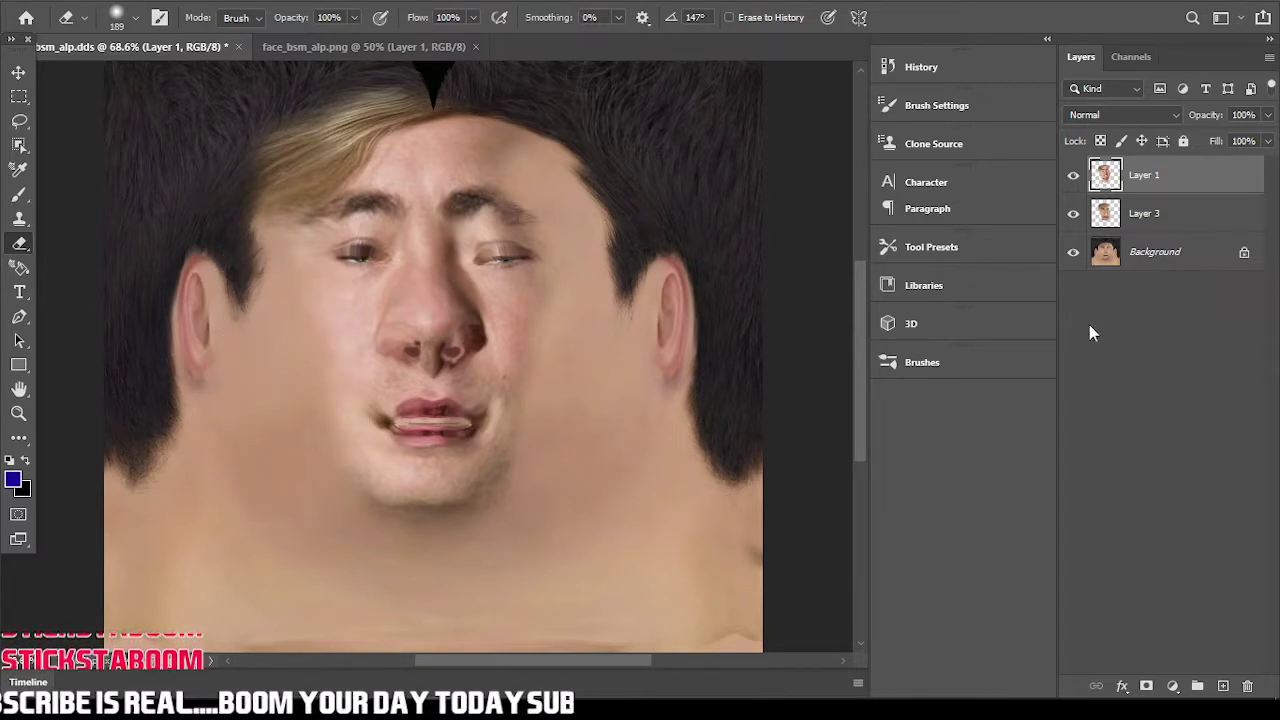
pyautogui.click(1150, 251)
pyautogui.click(109, 3)
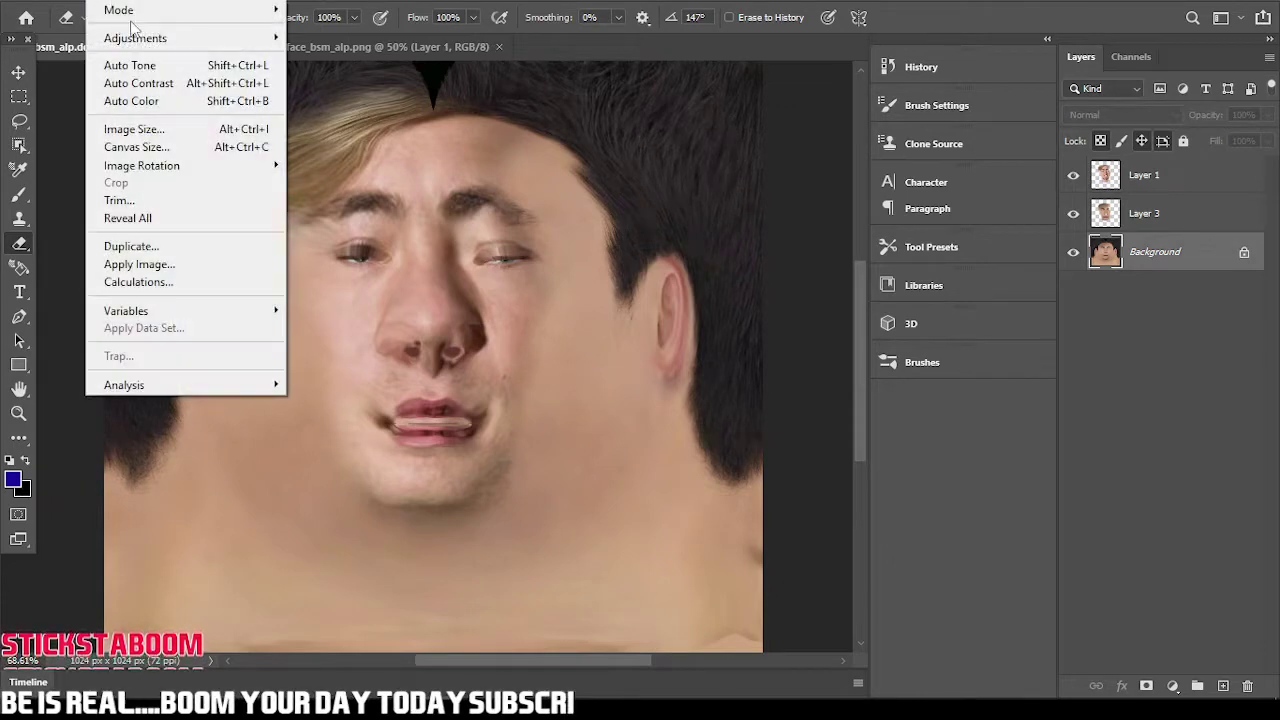
pyautogui.moveTo(131, 33)
pyautogui.click(362, 79)
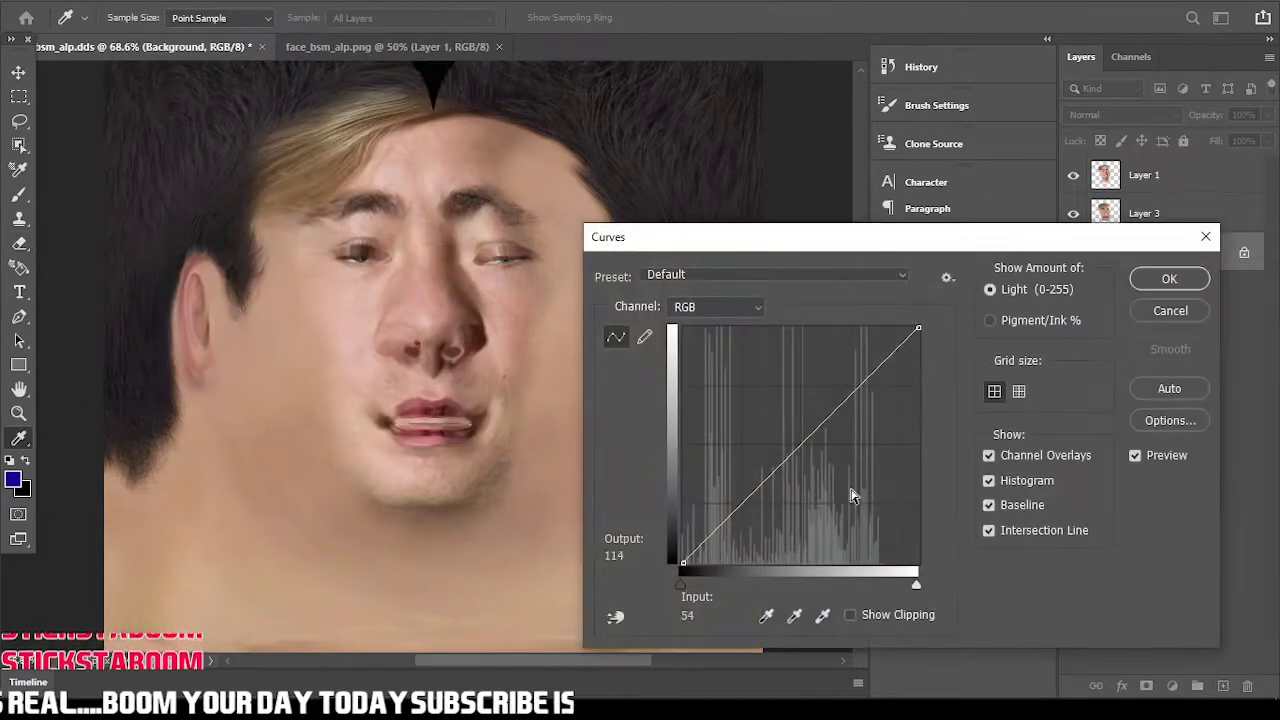
pyautogui.moveTo(792, 451); pyautogui.dragTo(789, 446)
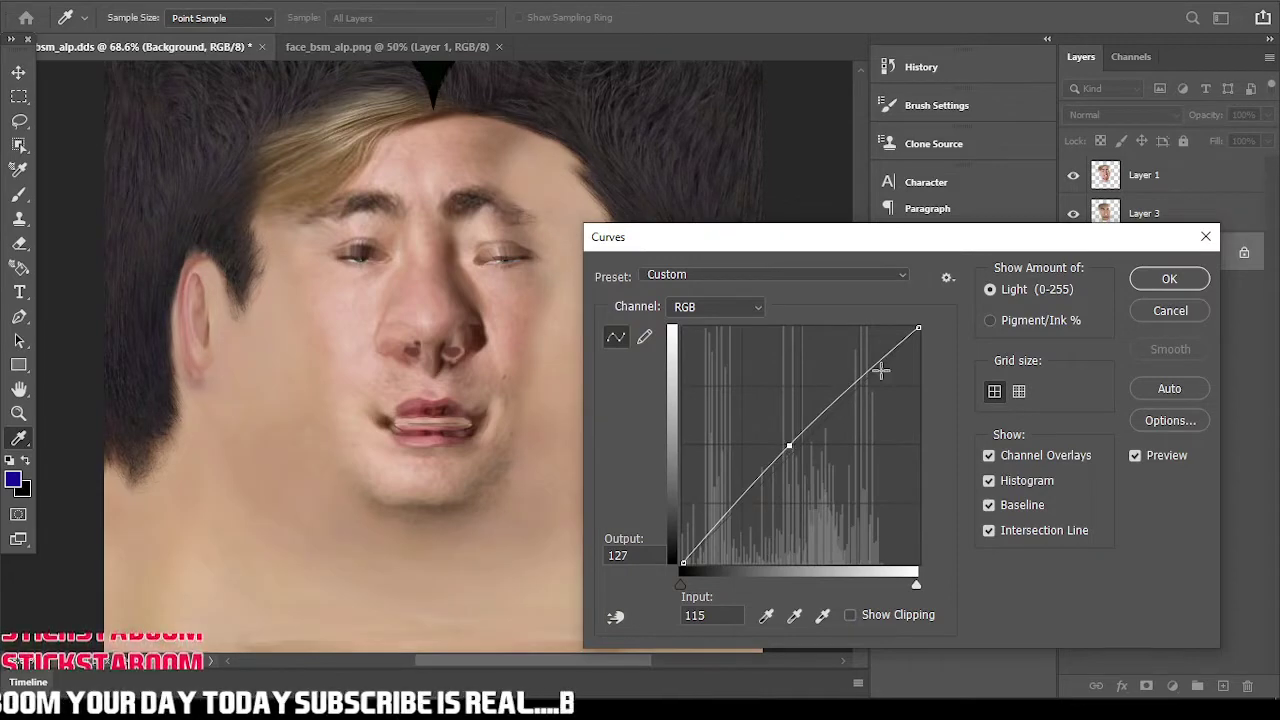
pyautogui.click(1168, 284)
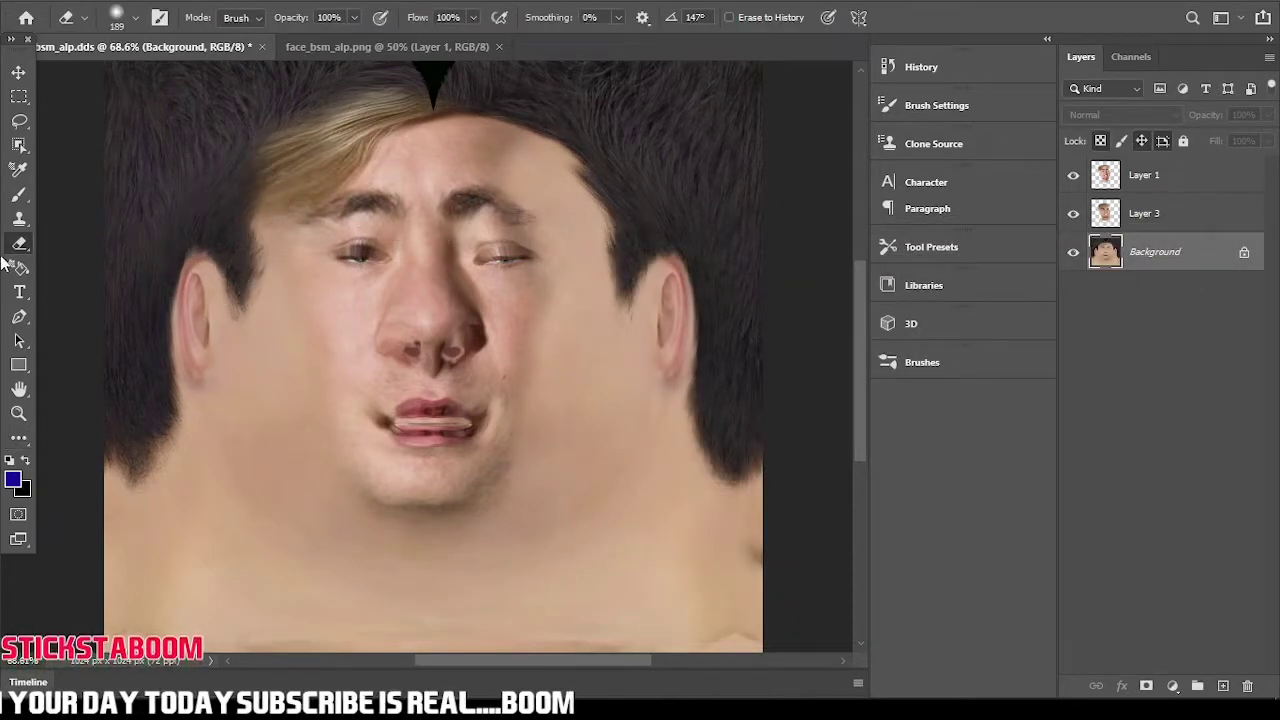
# - Clone forehead skin on Layer 1 outward to the right-hand hairline and temple with the 82 px Clone Stamp
pyautogui.click(18, 222)
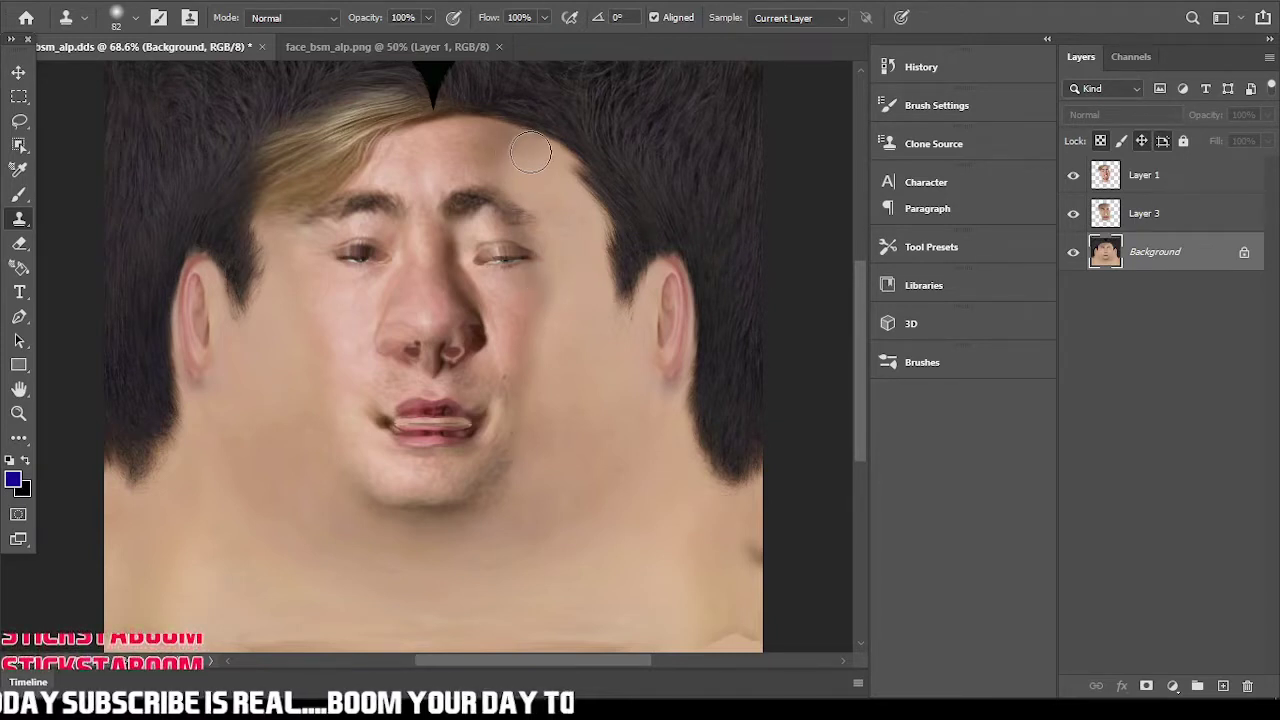
pyautogui.click(1140, 180)
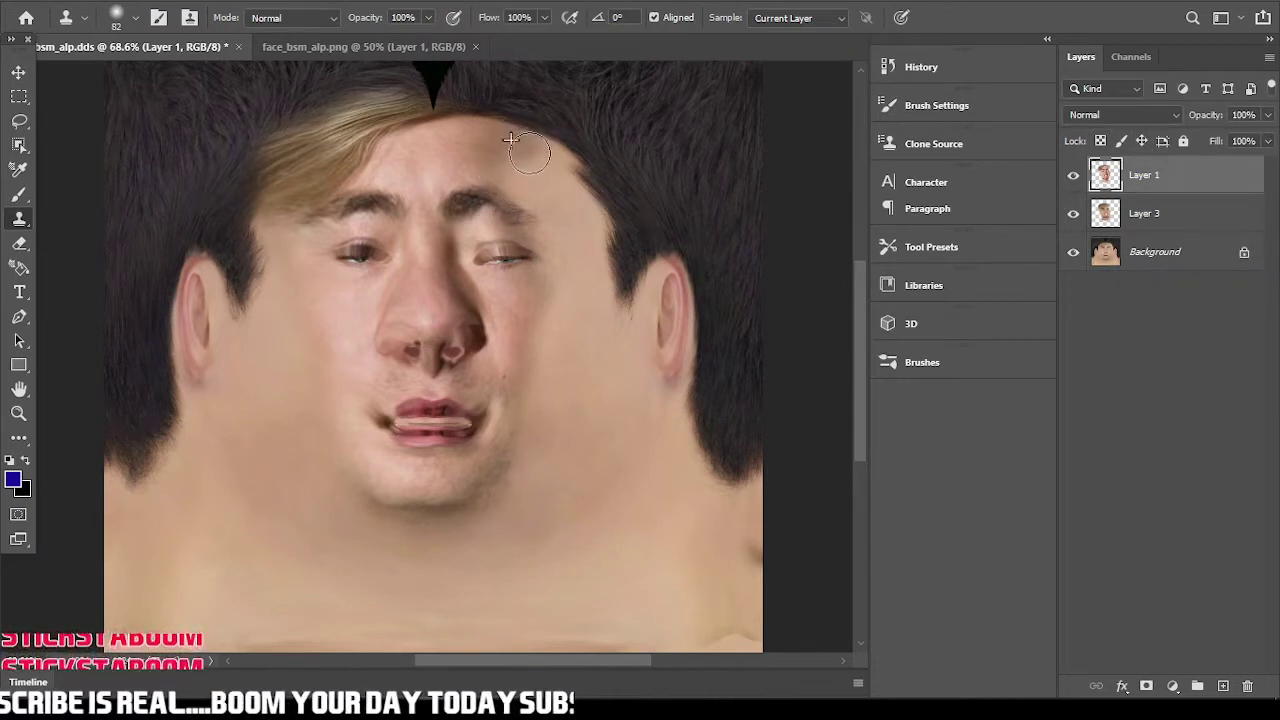
pyautogui.moveTo(517, 162)
pyautogui.mouseDown()
pyautogui.moveTo(550, 193)
pyautogui.moveTo(537, 168)
pyautogui.moveTo(548, 150)
pyautogui.moveTo(564, 196)
pyautogui.moveTo(540, 152)
pyautogui.moveTo(576, 154)
pyautogui.moveTo(520, 135)
pyautogui.moveTo(516, 190)
pyautogui.moveTo(509, 174)
pyautogui.moveTo(551, 207)
pyautogui.moveTo(580, 184)
pyautogui.mouseUp()
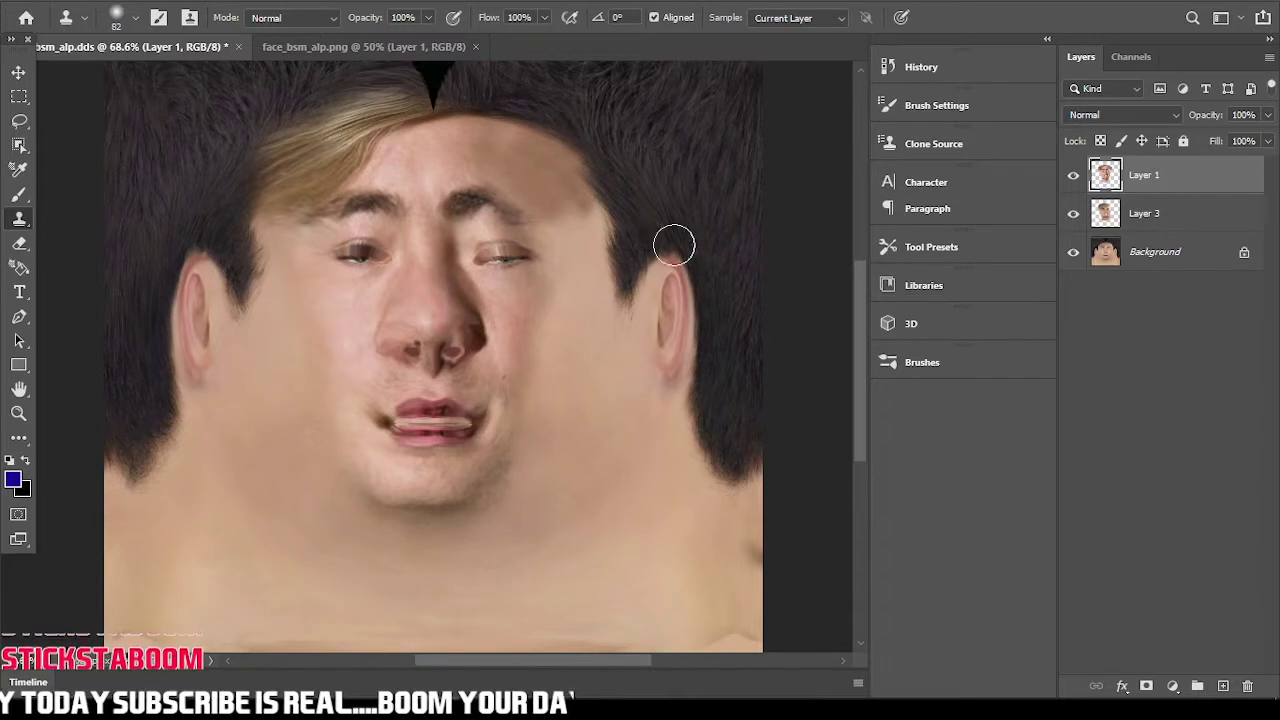
# - Clone cheek skin on Layer 1 outward to the right-hand temple and sideburn with a 129 px Clone Stamp
pyautogui.keyDown('alt'); pyautogui.click(558, 241); pyautogui.keyUp('alt')
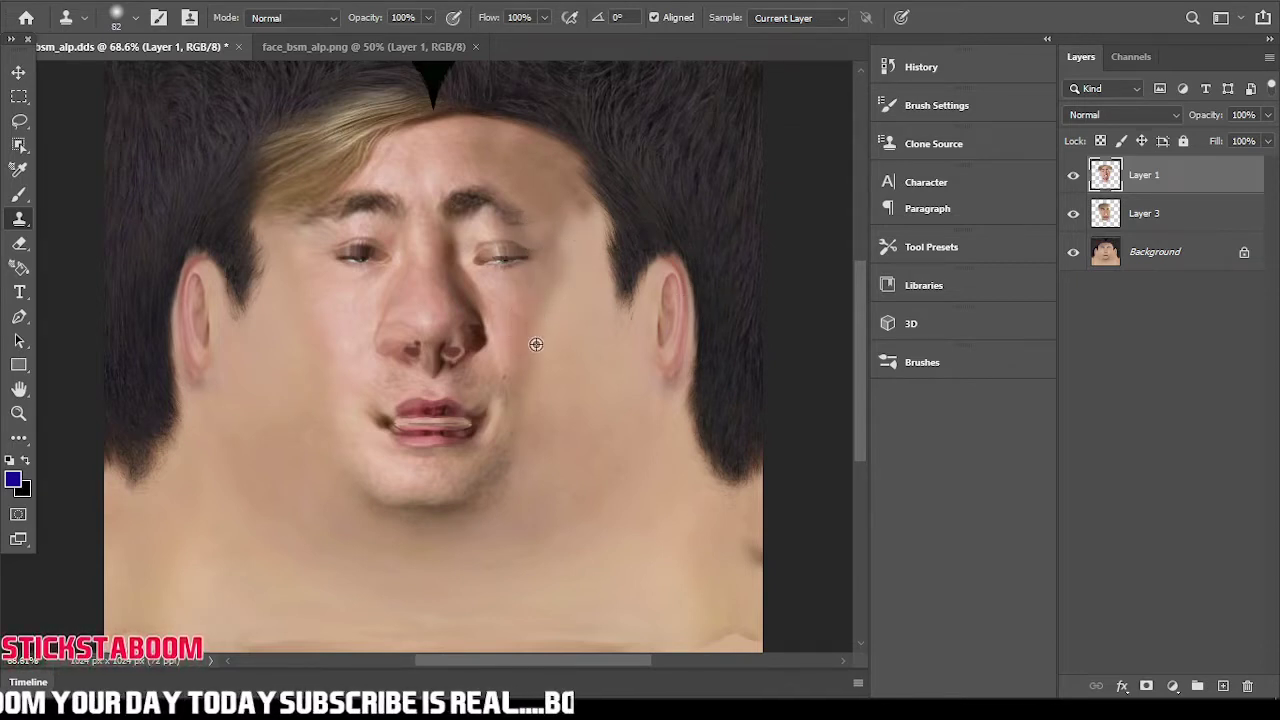
pyautogui.keyDown('alt'); pyautogui.moveTo(555, 336); pyautogui.dragTo(569, 342, button='right'); pyautogui.keyUp('alt')
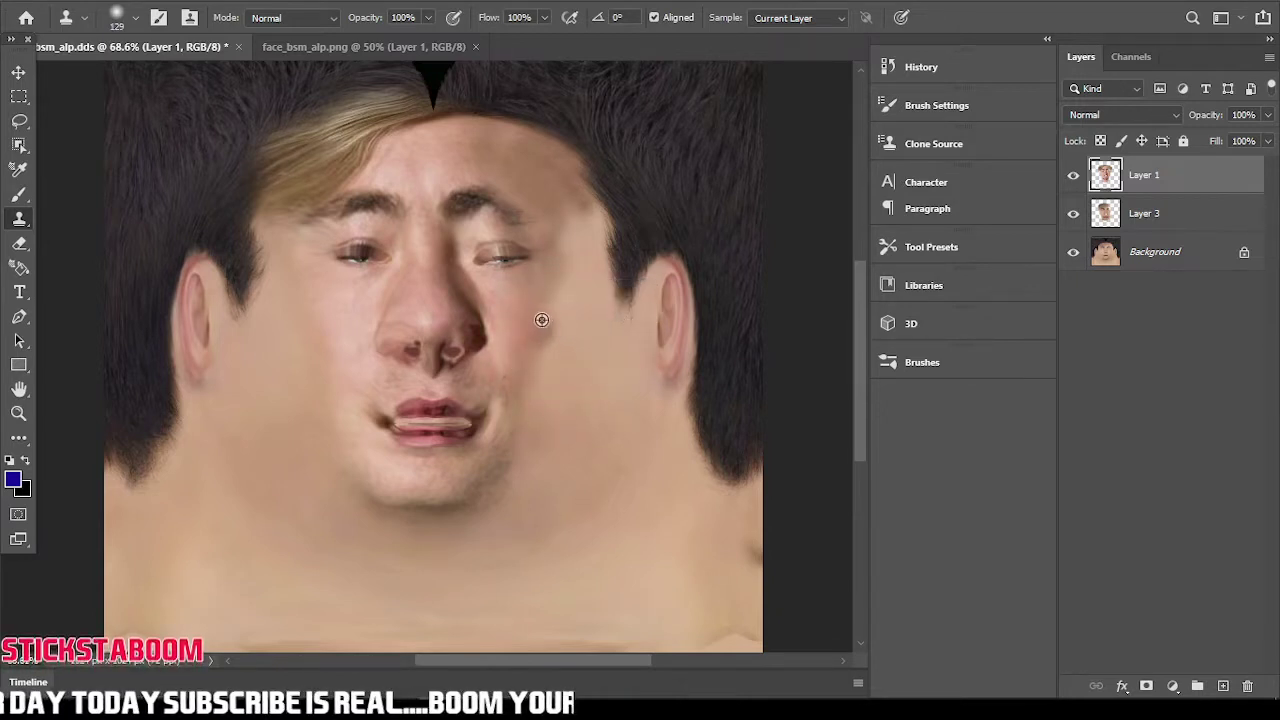
pyautogui.moveTo(556, 320); pyautogui.dragTo(580, 267)
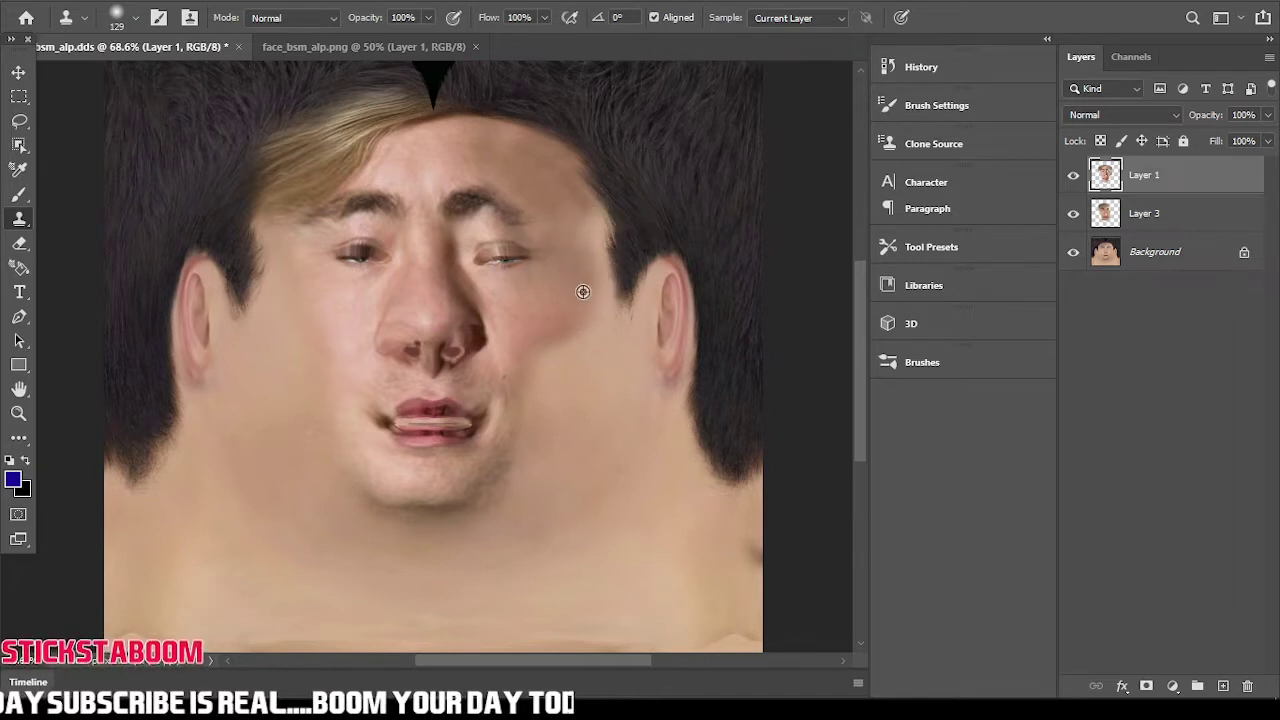
pyautogui.keyDown('alt'); pyautogui.click(583, 254); pyautogui.keyUp('alt')
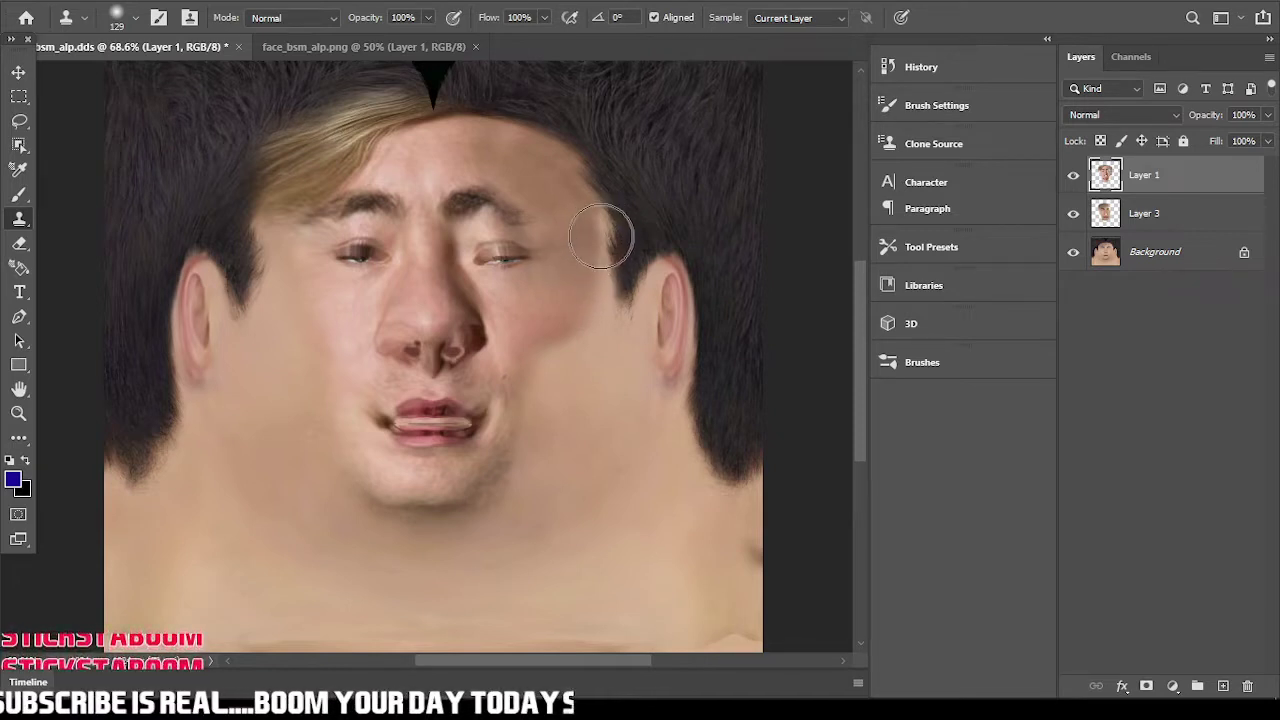
pyautogui.moveTo(600, 228)
pyautogui.mouseDown()
pyautogui.moveTo(620, 251)
pyautogui.moveTo(586, 286)
pyautogui.moveTo(586, 357)
pyautogui.moveTo(600, 362)
pyautogui.moveTo(557, 335)
pyautogui.moveTo(600, 338)
pyautogui.moveTo(569, 334)
pyautogui.moveTo(615, 282)
pyautogui.moveTo(585, 341)
pyautogui.moveTo(521, 330)
pyautogui.moveTo(624, 334)
pyautogui.mouseUp()
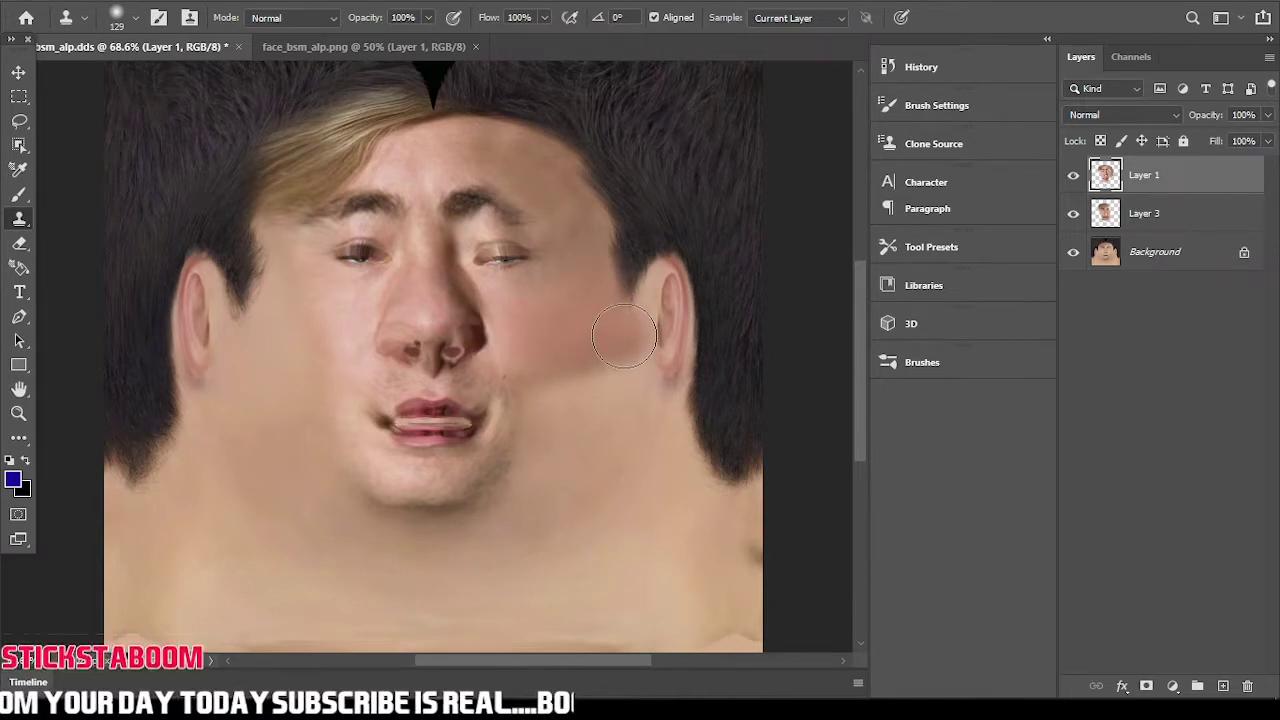
# - Extend the right-hand cheek skin down over the lower cheek and jaw with the 129 px Clone Stamp
pyautogui.keyDown('alt'); pyautogui.click(547, 376); pyautogui.keyUp('alt')
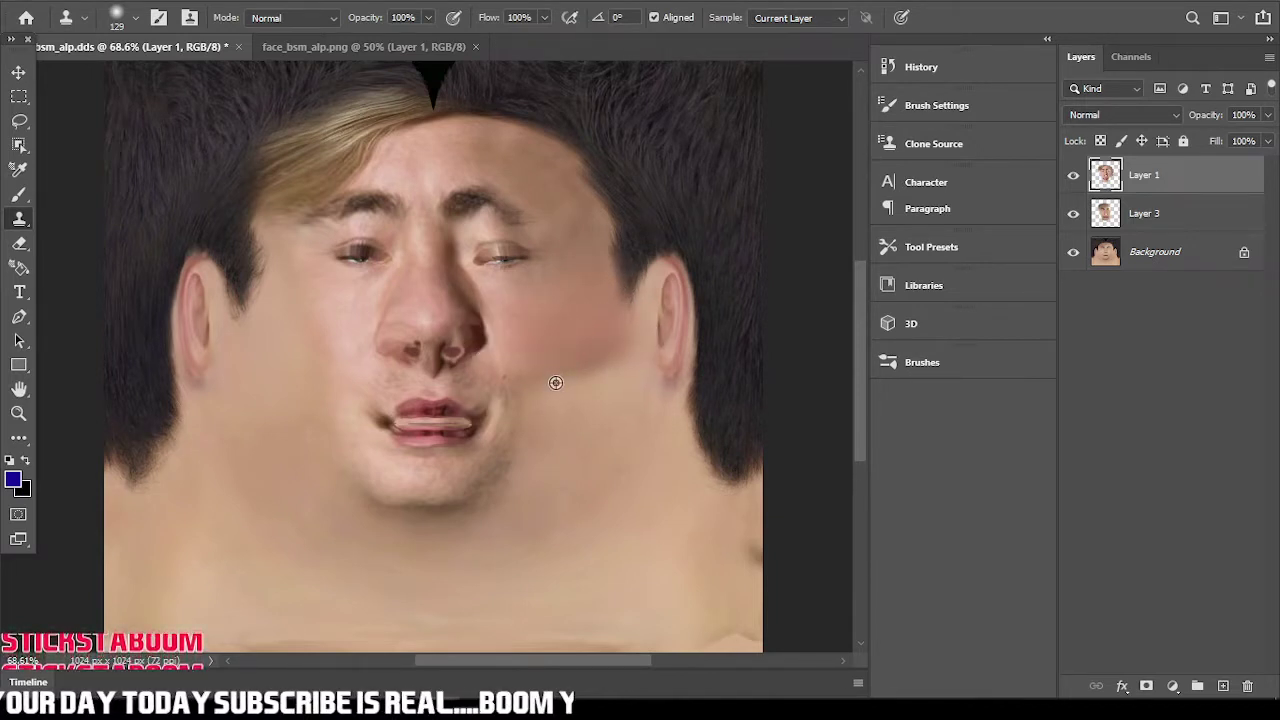
pyautogui.keyDown('alt'); pyautogui.click(555, 378); pyautogui.keyUp('alt')
pyautogui.moveTo(546, 403)
pyautogui.mouseDown()
pyautogui.moveTo(634, 375)
pyautogui.moveTo(623, 443)
pyautogui.moveTo(602, 440)
pyautogui.moveTo(616, 422)
pyautogui.moveTo(582, 413)
pyautogui.moveTo(540, 433)
pyautogui.moveTo(566, 463)
pyautogui.moveTo(602, 458)
pyautogui.mouseUp()
pyautogui.keyDown('alt'); pyautogui.click(620, 341); pyautogui.keyUp('alt')
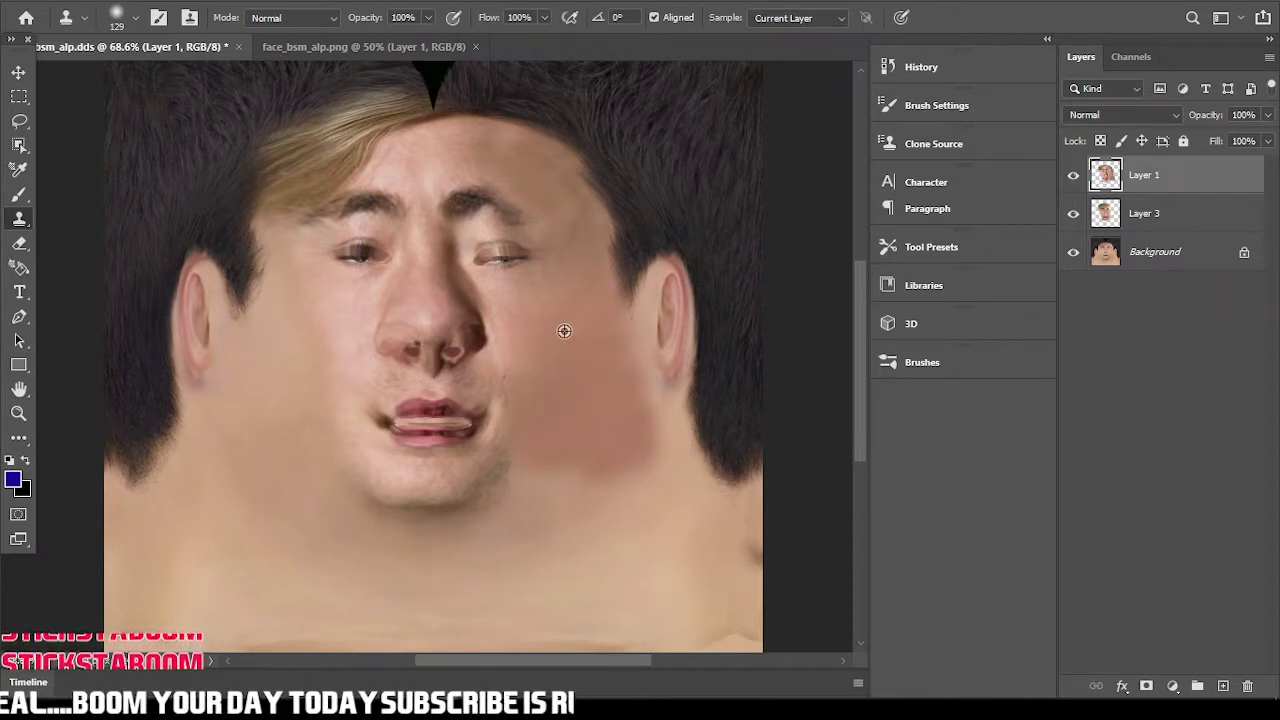
# - Clone lighter skin from beside the nose across the middle of the right-hand cheek to soften the redness
pyautogui.keyDown('alt'); pyautogui.click(530, 306); pyautogui.keyUp('alt')
pyautogui.moveTo(548, 346); pyautogui.dragTo(590, 347)
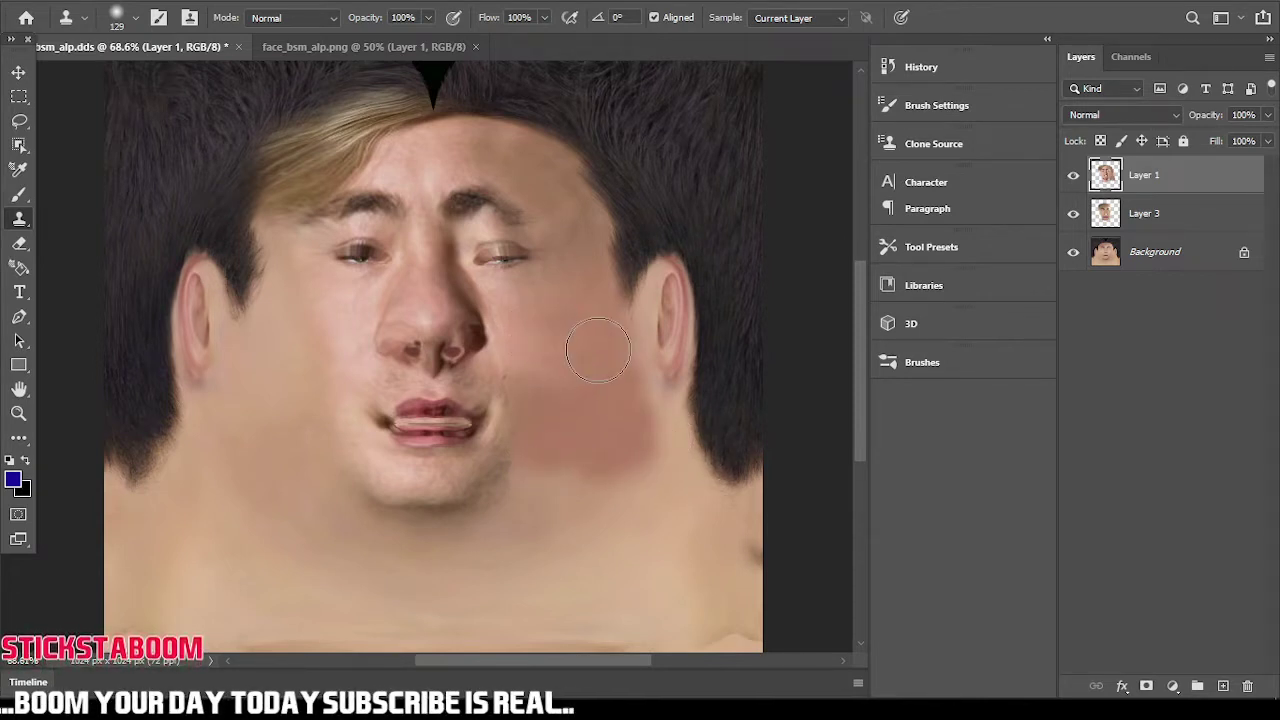
pyautogui.keyDown('alt'); pyautogui.click(515, 317); pyautogui.keyUp('alt')
pyautogui.click(560, 317)
pyautogui.click(602, 321)
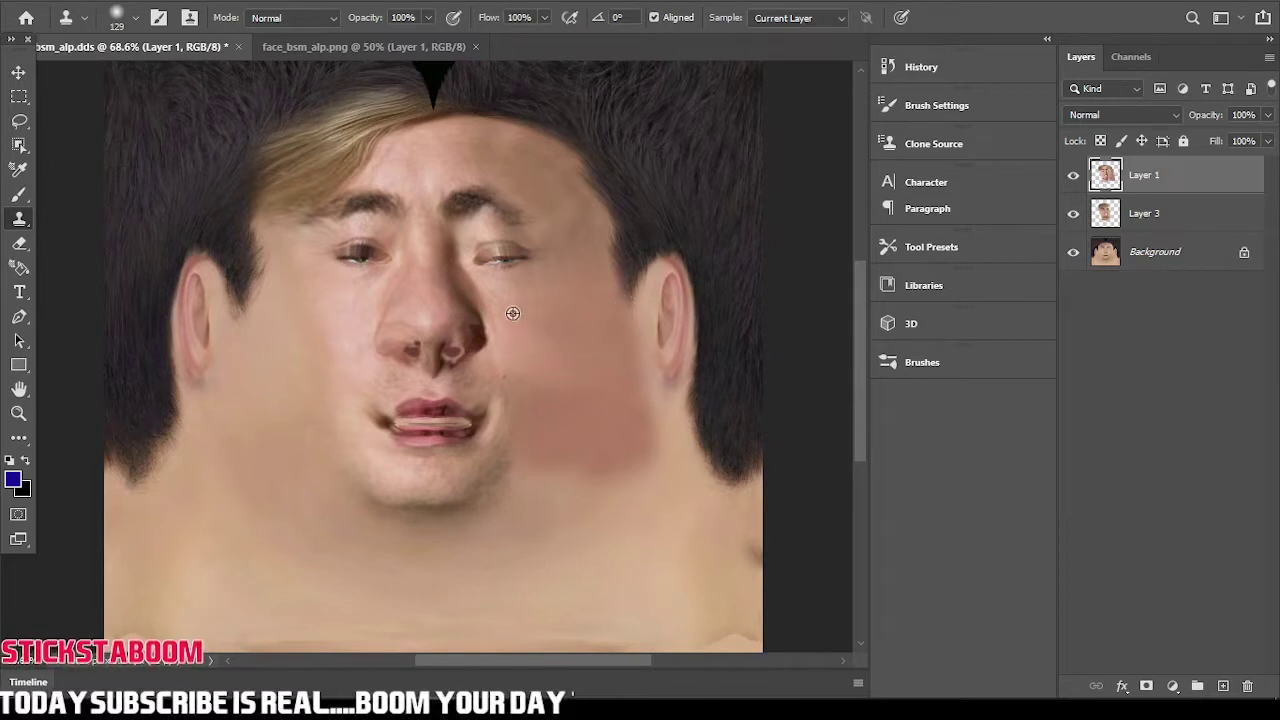
# - Even out the right-hand cheek below the eye with the Clone Stamp reduced to 97 px and then 65 px
pyautogui.keyDown('alt'); pyautogui.moveTo(513, 313); pyautogui.dragTo(497, 313, button='right'); pyautogui.keyUp('alt')
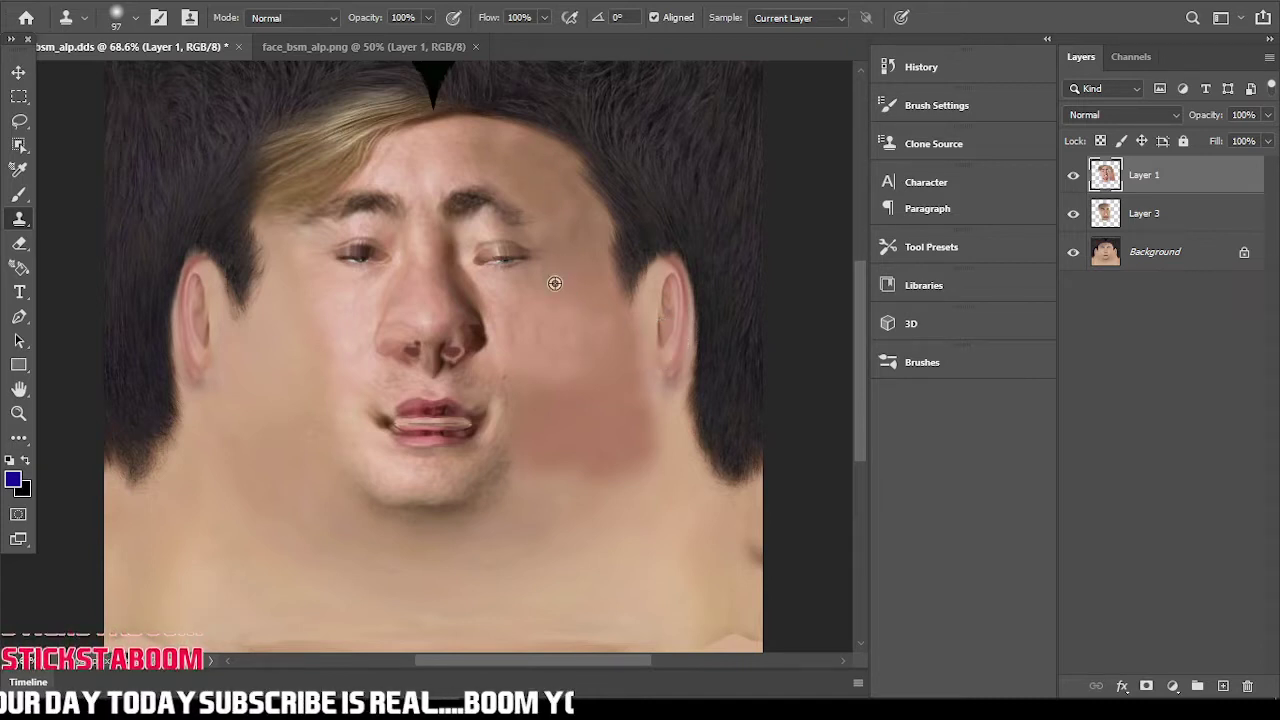
pyautogui.keyDown('alt'); pyautogui.moveTo(510, 298); pyautogui.dragTo(494, 289, button='right'); pyautogui.keyUp('alt')
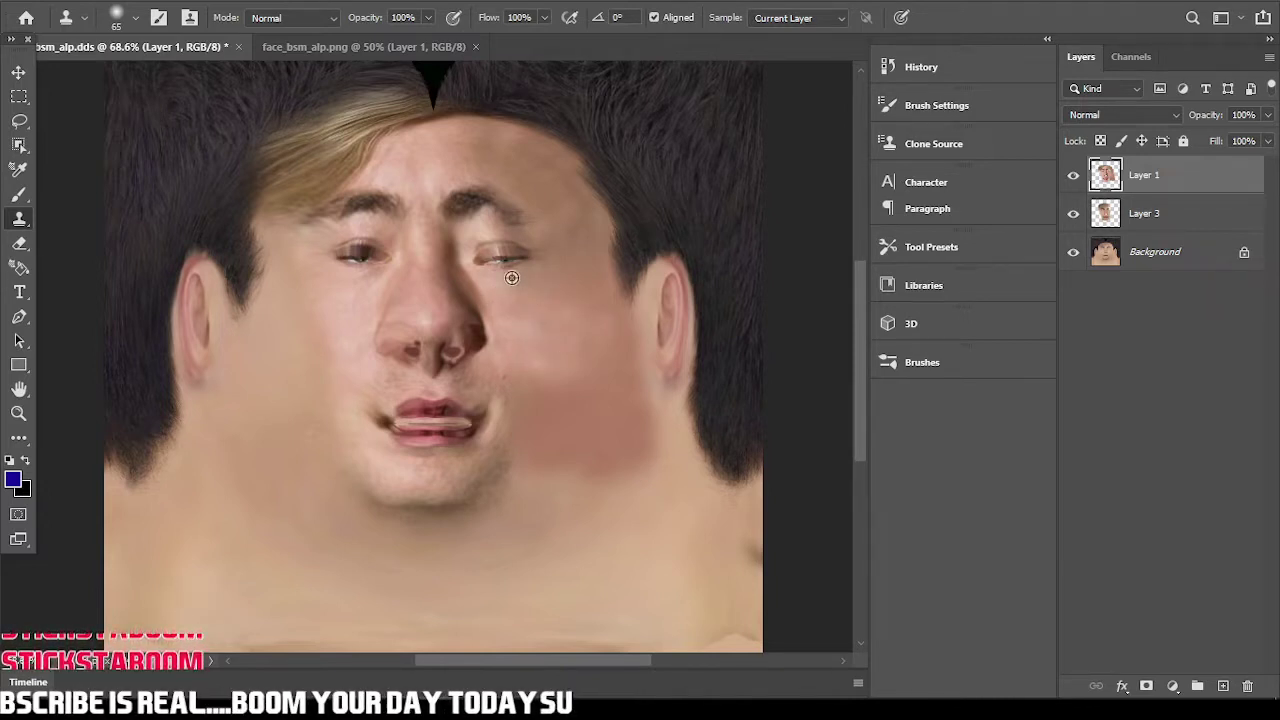
pyautogui.click(560, 330)
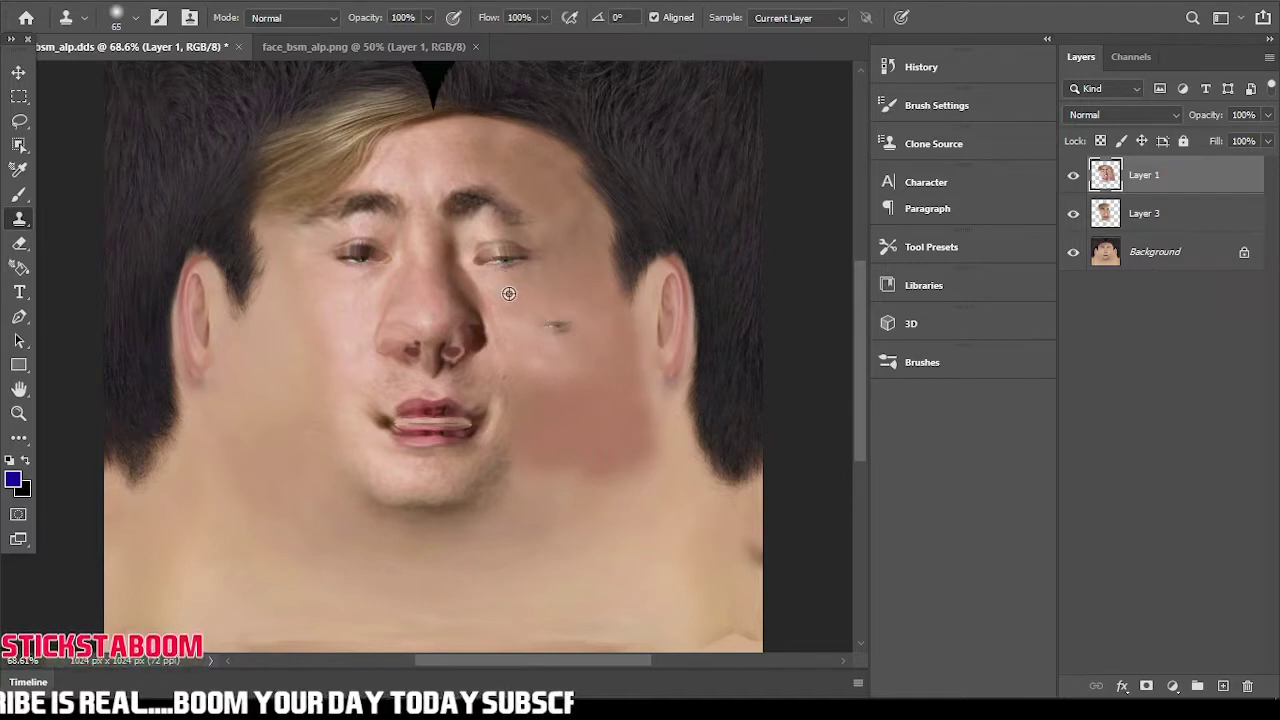
pyautogui.moveTo(563, 335); pyautogui.dragTo(558, 323)
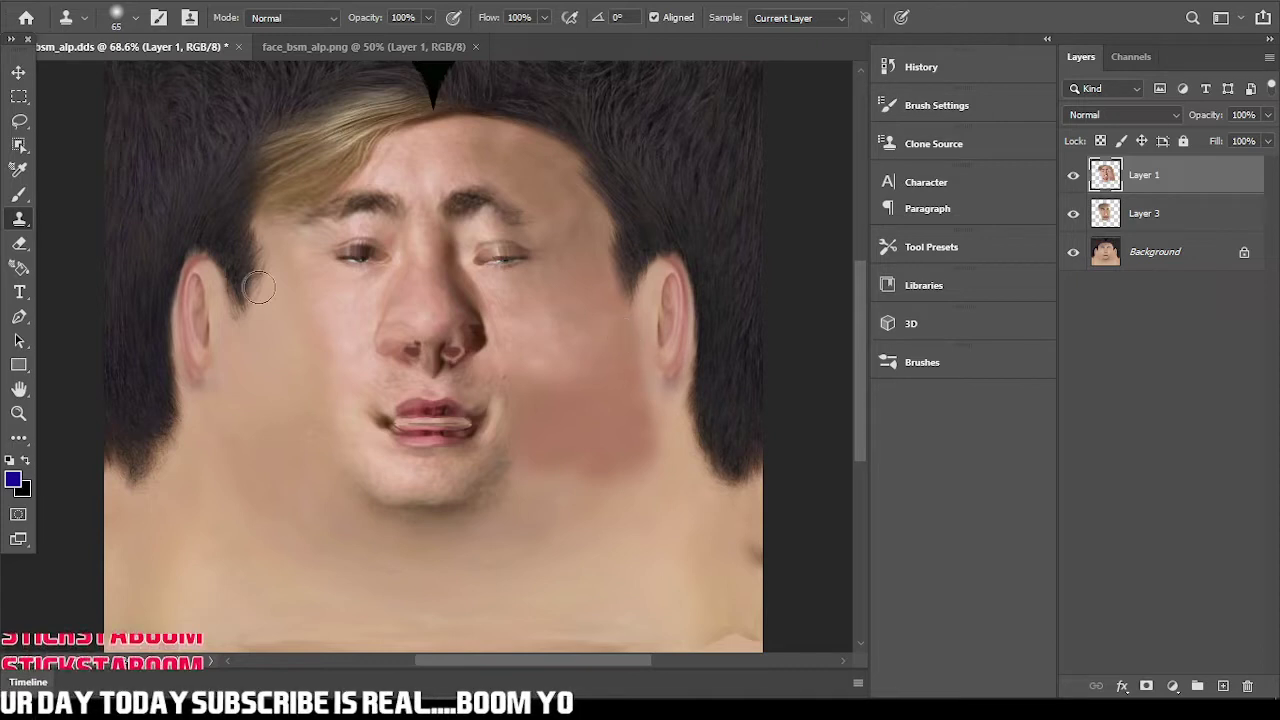
# - Clone skin over the left-hand cheek down to the jaw with a 114 px Clone Stamp, and extend the right-hand jaw patch
pyautogui.keyDown('alt'); pyautogui.moveTo(310, 302); pyautogui.dragTo(326, 304, button='right'); pyautogui.keyUp('alt')
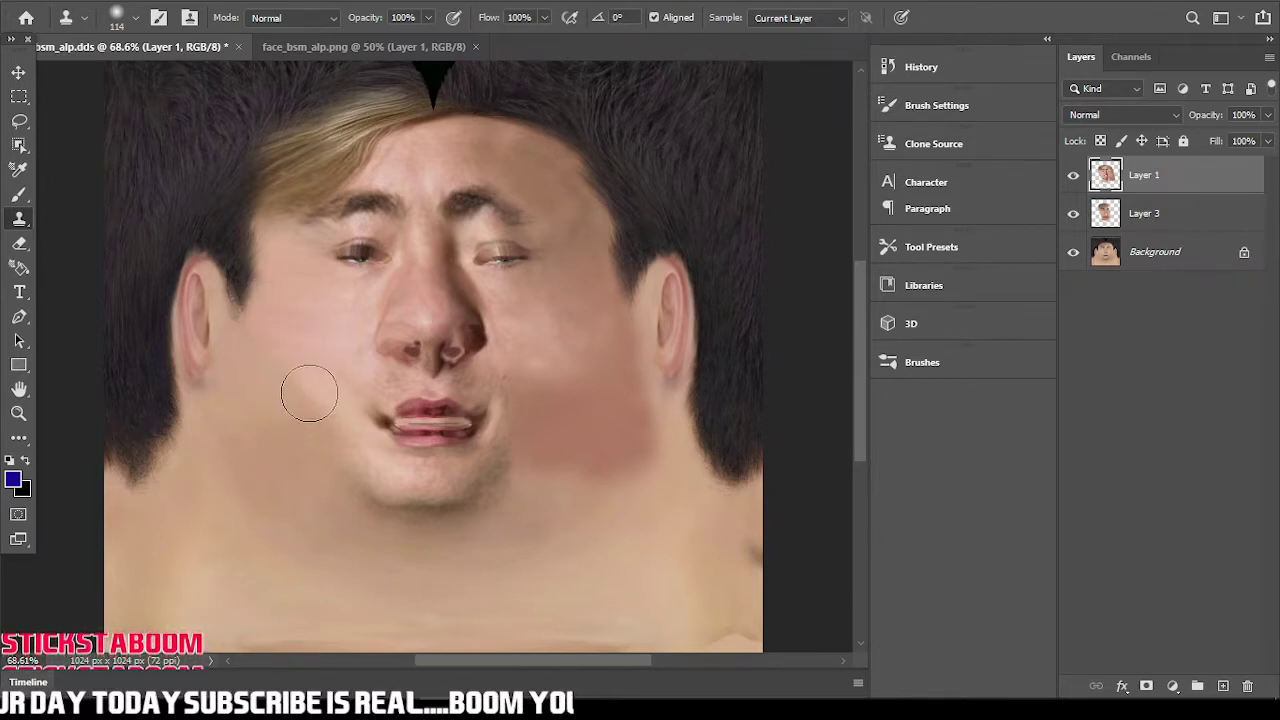
pyautogui.moveTo(295, 388); pyautogui.dragTo(251, 377)
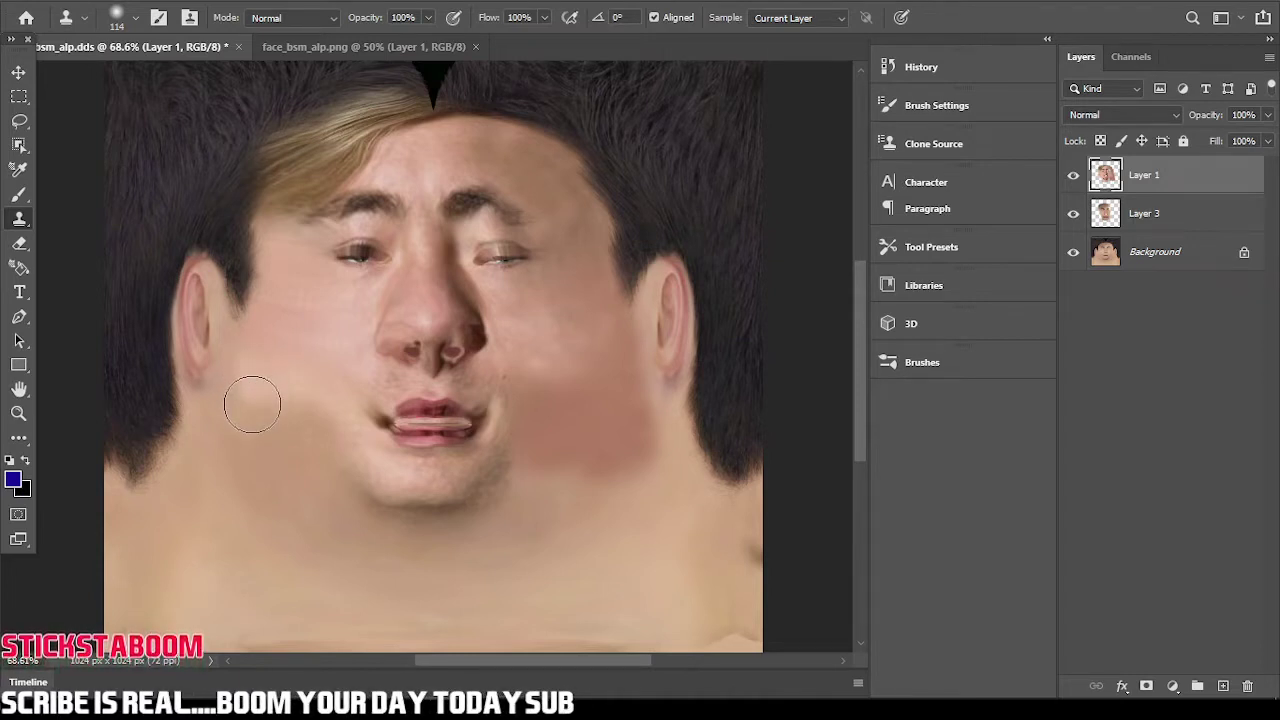
pyautogui.moveTo(288, 398)
pyautogui.mouseDown()
pyautogui.moveTo(318, 402)
pyautogui.moveTo(328, 425)
pyautogui.mouseUp()
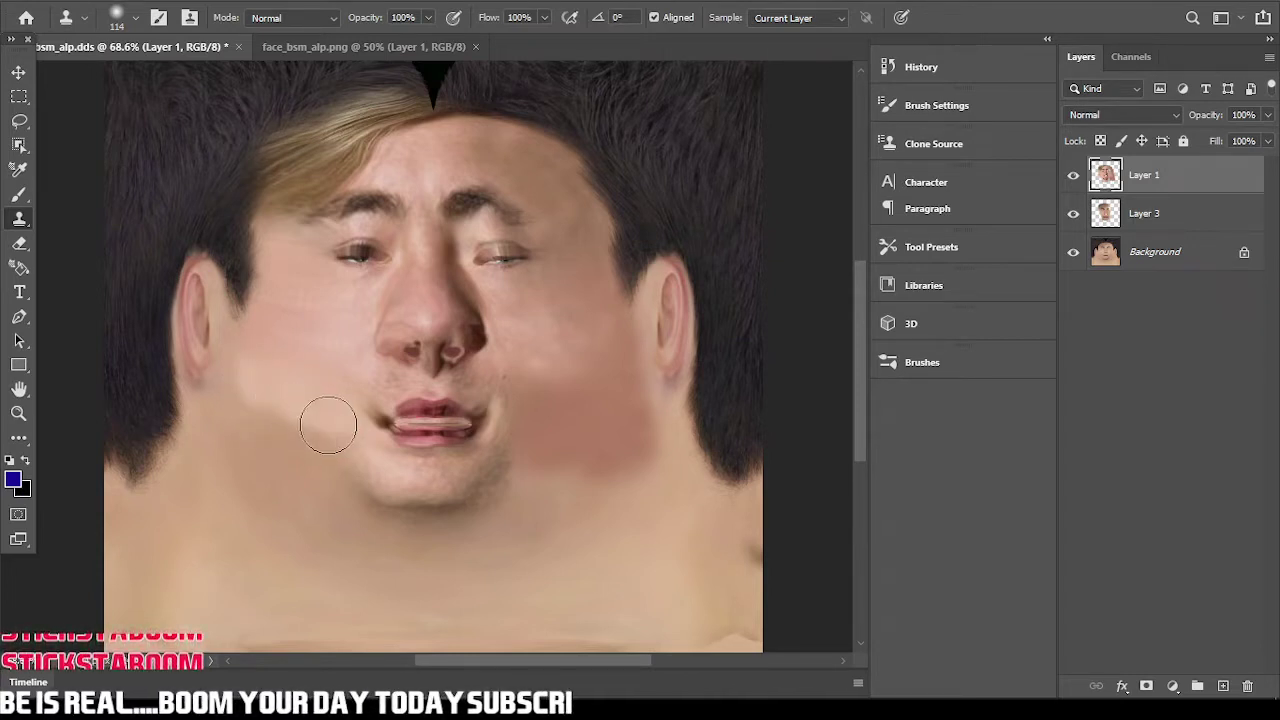
pyautogui.moveTo(252, 417)
pyautogui.mouseDown()
pyautogui.moveTo(260, 466)
pyautogui.moveTo(313, 475)
pyautogui.moveTo(286, 443)
pyautogui.moveTo(314, 437)
pyautogui.moveTo(315, 485)
pyautogui.moveTo(343, 500)
pyautogui.moveTo(346, 477)
pyautogui.moveTo(334, 486)
pyautogui.moveTo(346, 486)
pyautogui.mouseUp()
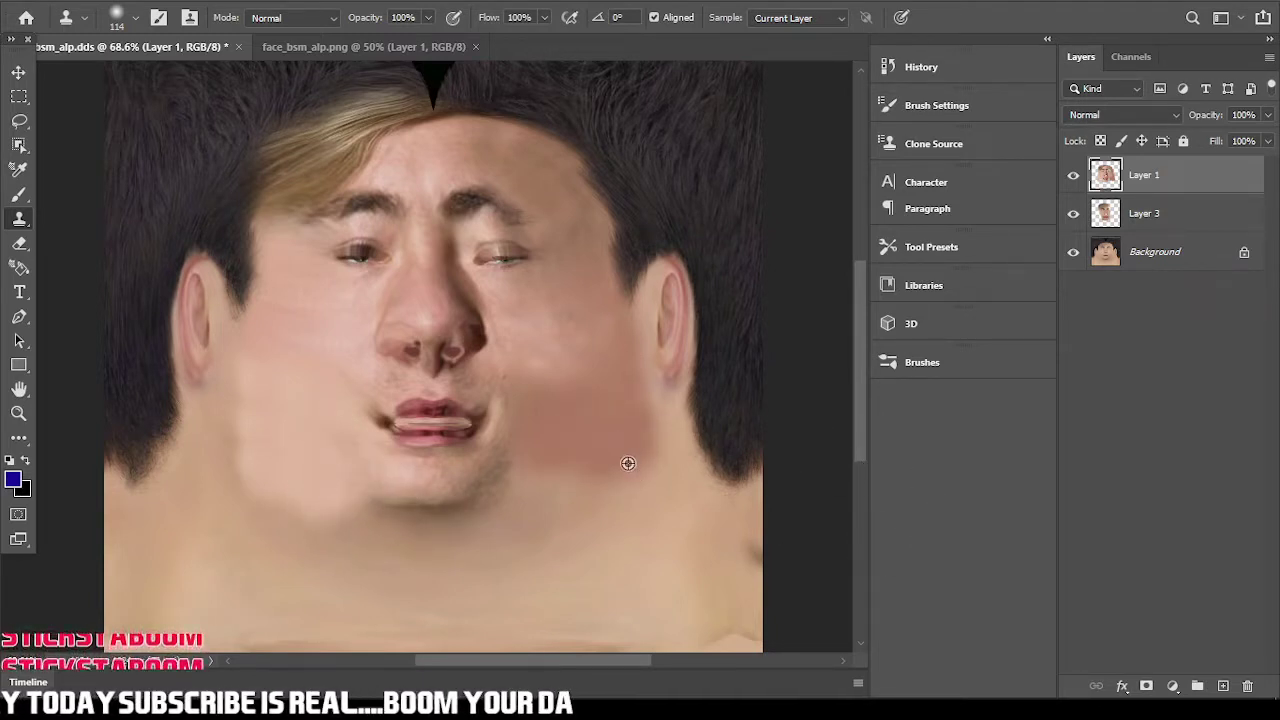
pyautogui.moveTo(623, 479)
pyautogui.mouseDown()
pyautogui.moveTo(569, 464)
pyautogui.moveTo(532, 480)
pyautogui.mouseUp()
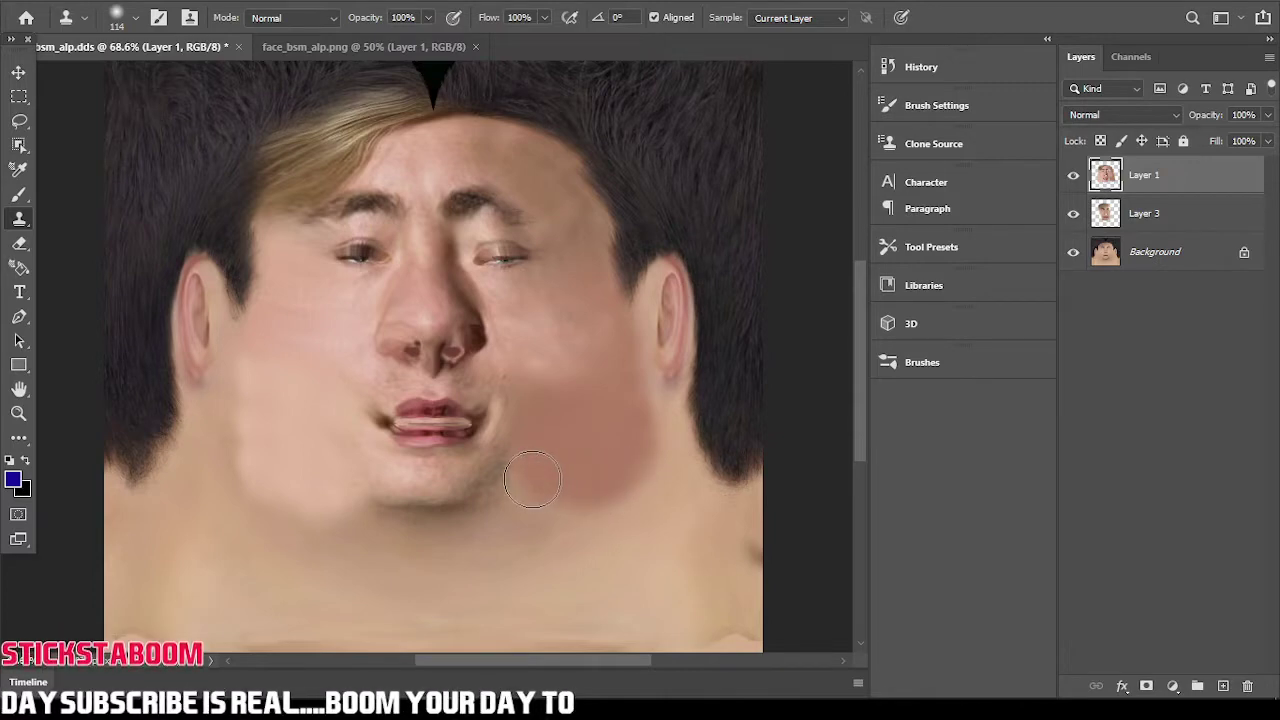
# - Save the texture to the computer in D3D/DDS format as face_bsm_alp, replacing the existing file in the #windx11 folder
pyautogui.hotkey('alt', 'f')
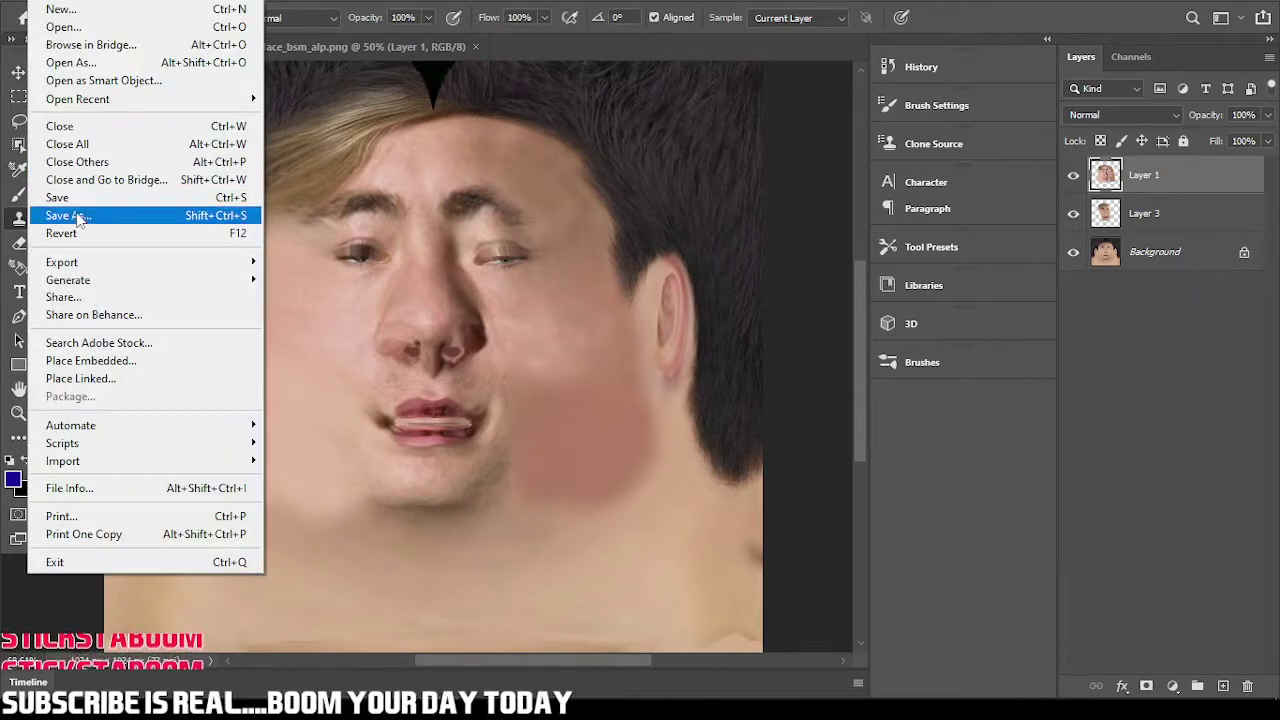
pyautogui.click(77, 216)
pyautogui.click(740, 510)
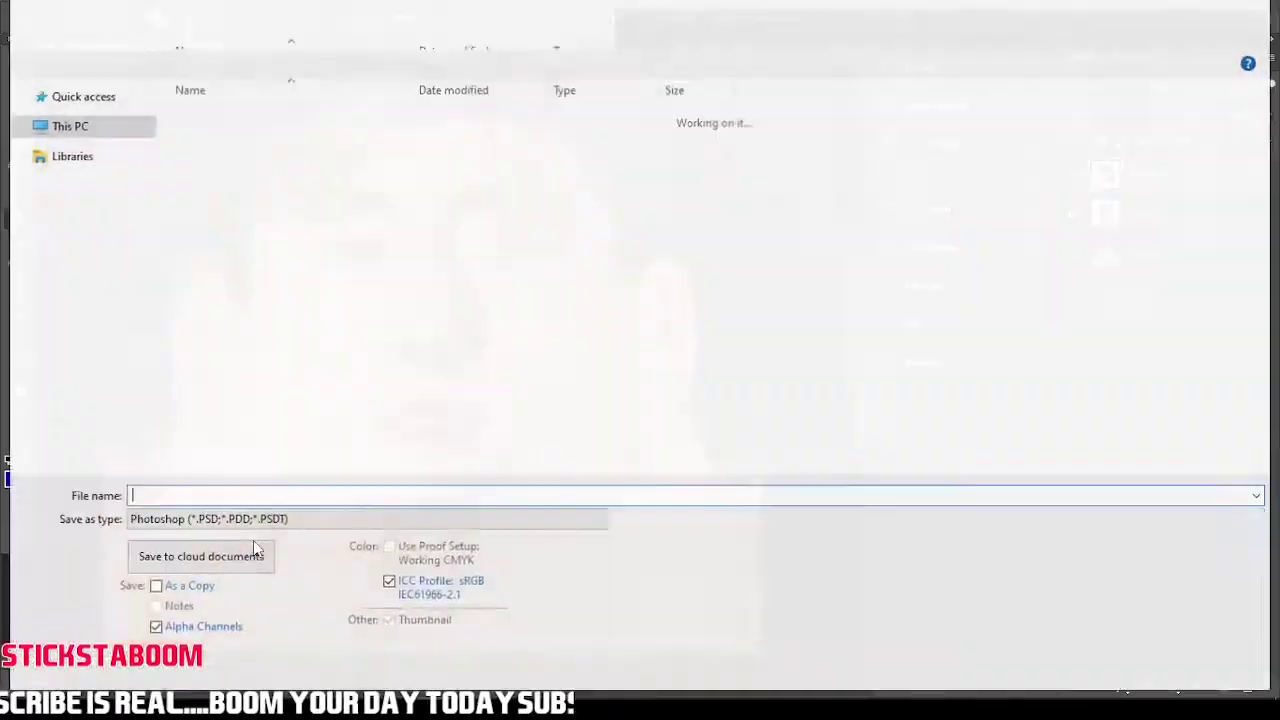
pyautogui.click(206, 519)
pyautogui.click(182, 234)
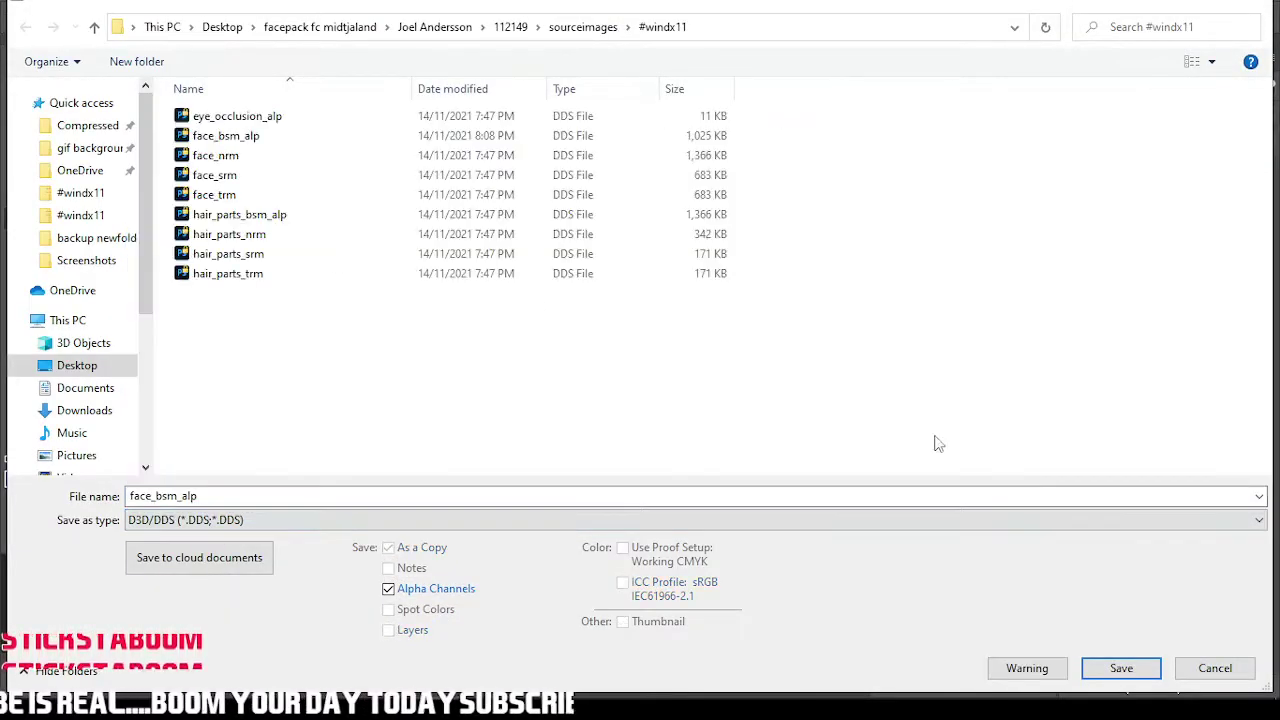
pyautogui.click(1134, 660)
pyautogui.click(684, 349)
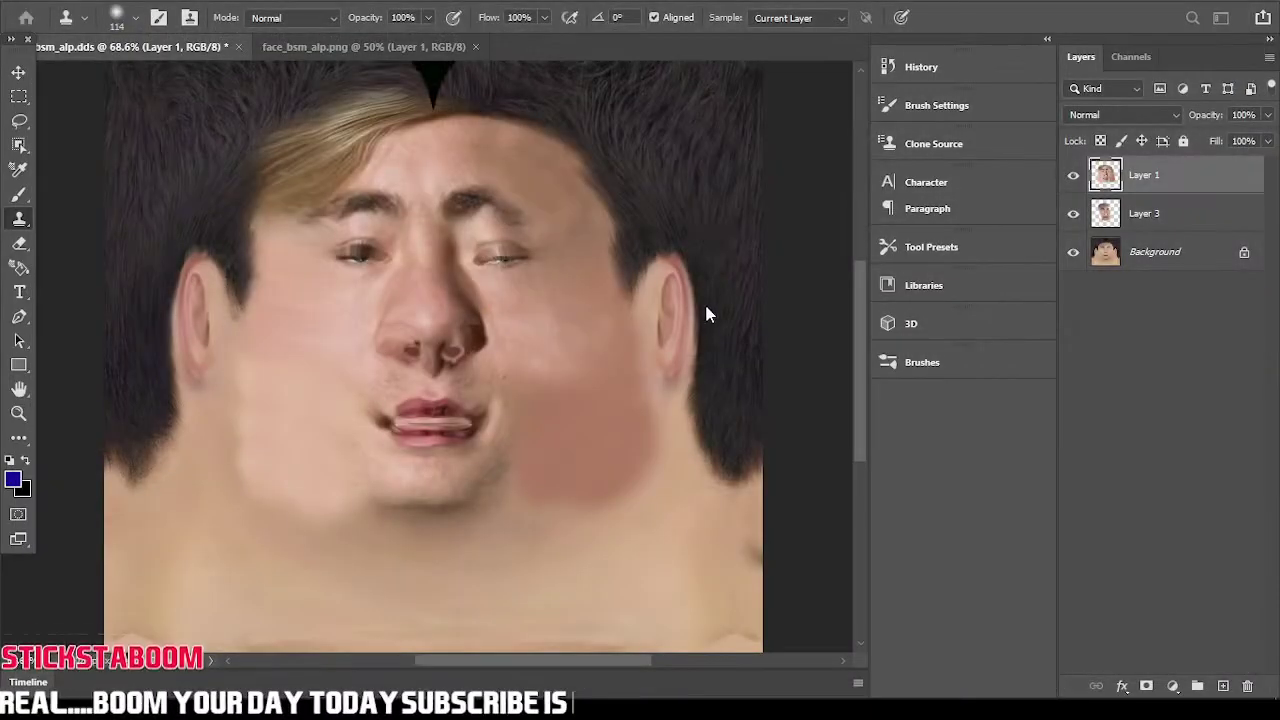
pyautogui.click(748, 152)
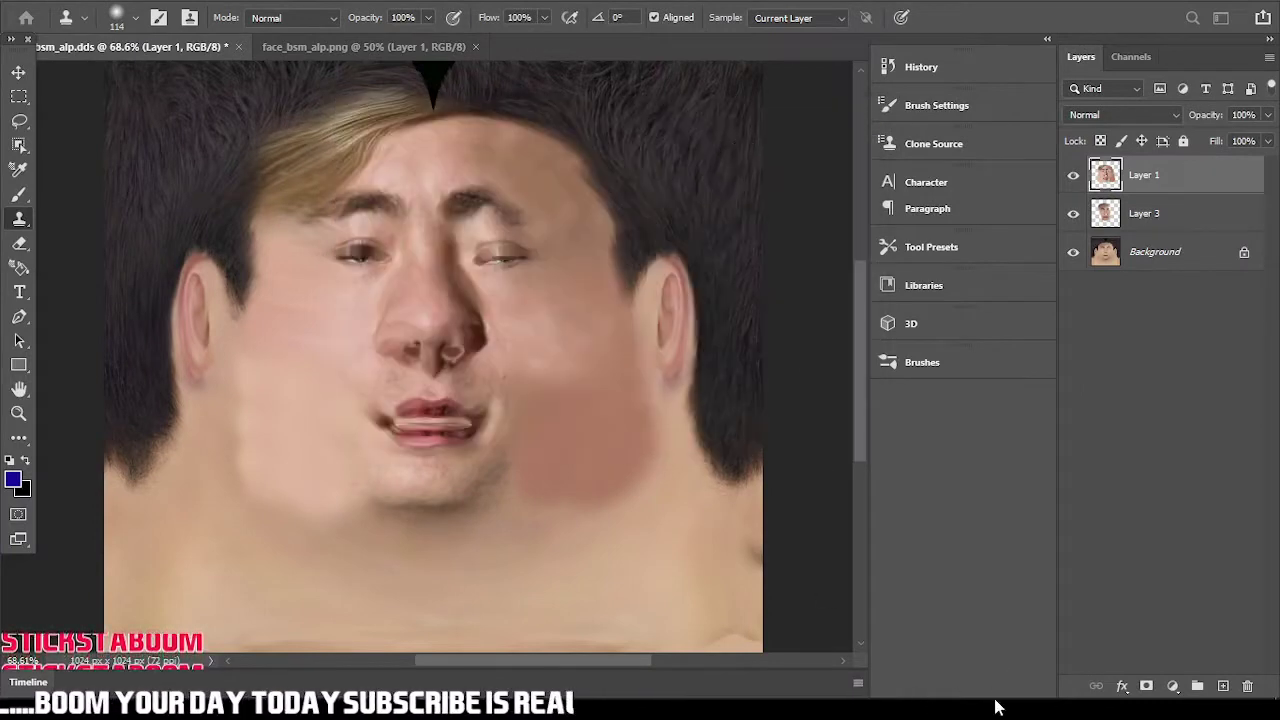
# - Switch to the Blender head scene, reload the face texture from disk and turn the head to inspect the cheek in profile
pyautogui.moveTo(950, 703)
pyautogui.click(800, 600)
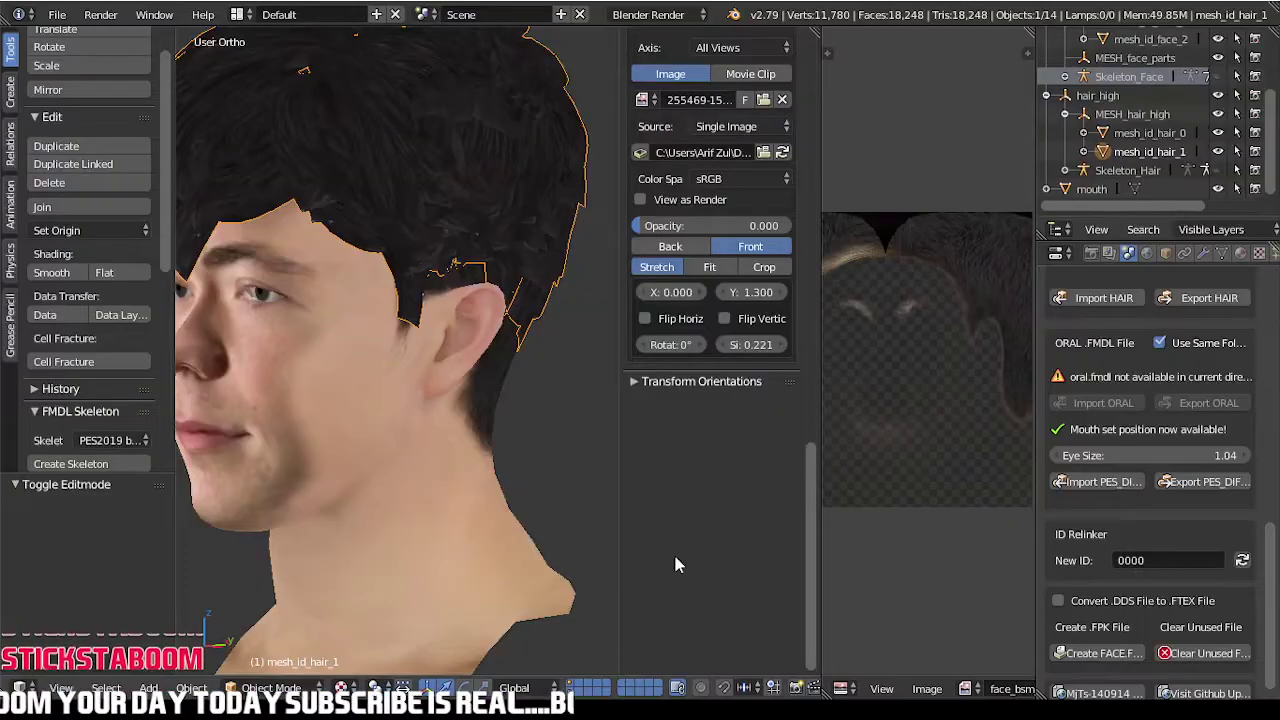
pyautogui.moveTo(450, 468); pyautogui.dragTo(545, 472, button='middle')
pyautogui.click(929, 688)
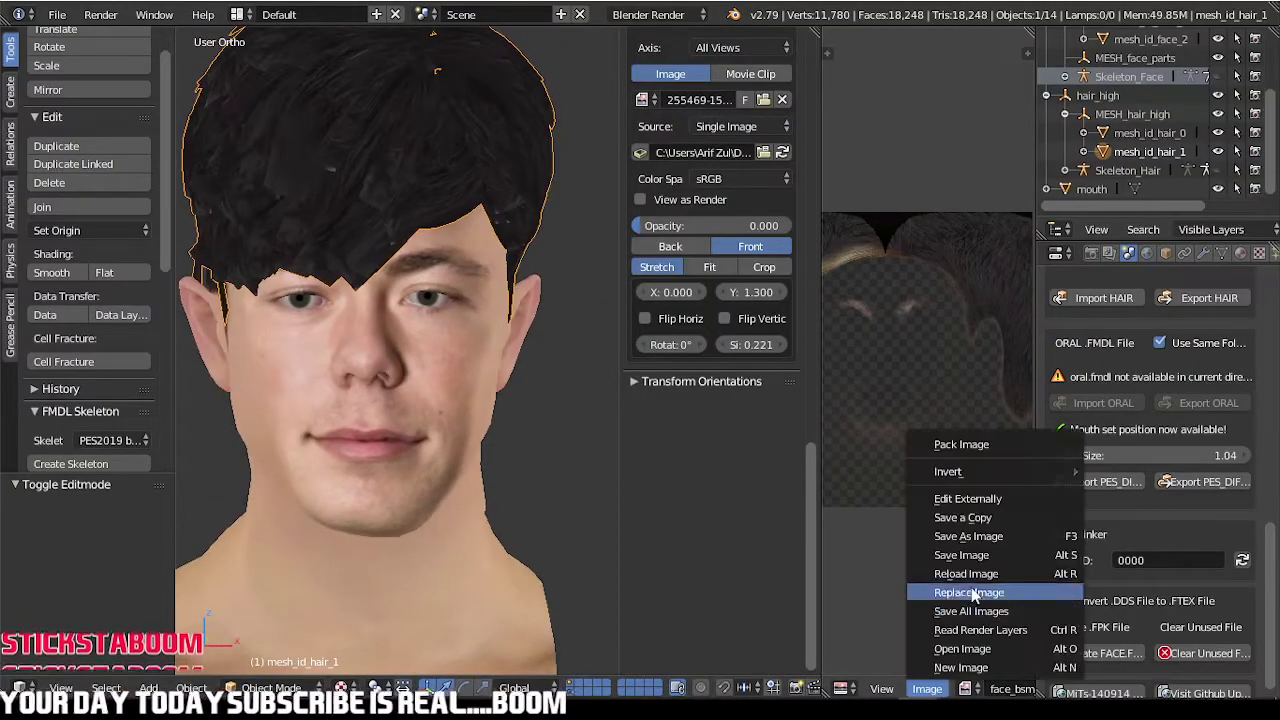
pyautogui.click(966, 575)
pyautogui.scroll(-2, 387, 526)
pyautogui.moveTo(387, 526); pyautogui.dragTo(191, 559, button='middle')
pyautogui.scroll(1, 374, 495)
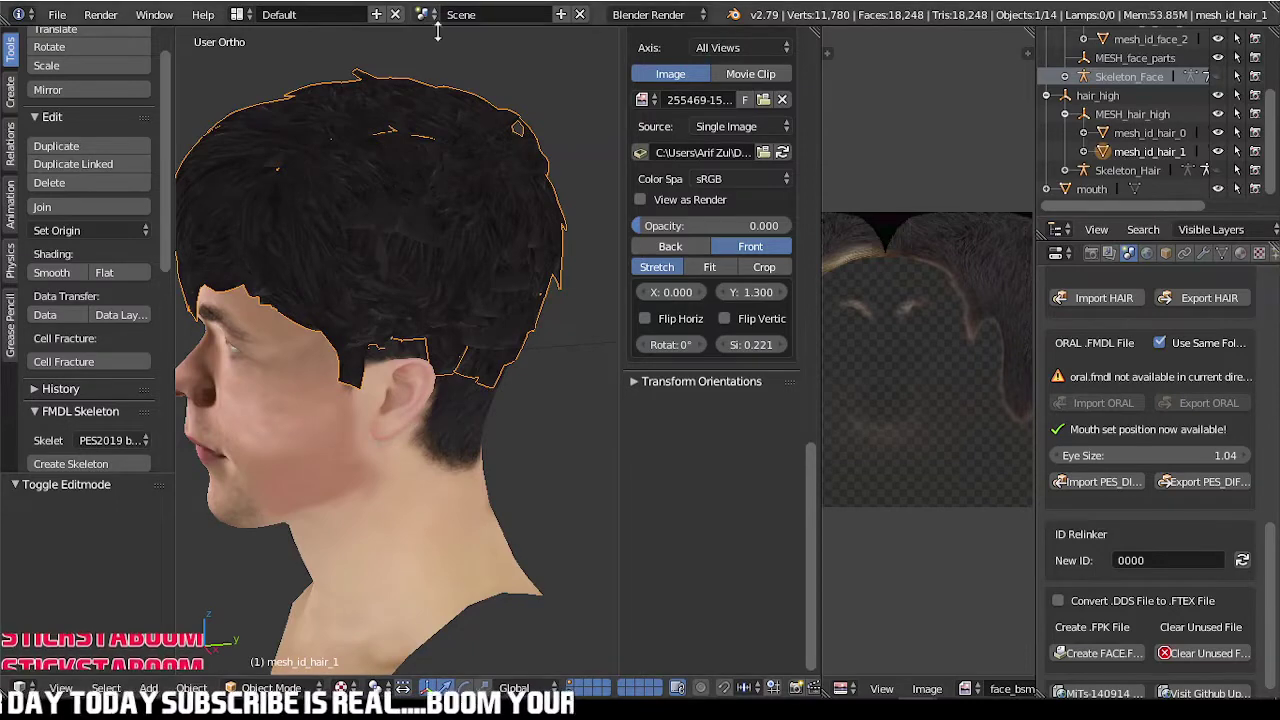
pyautogui.moveTo(438, 32); pyautogui.dragTo(409, 36, button='middle')
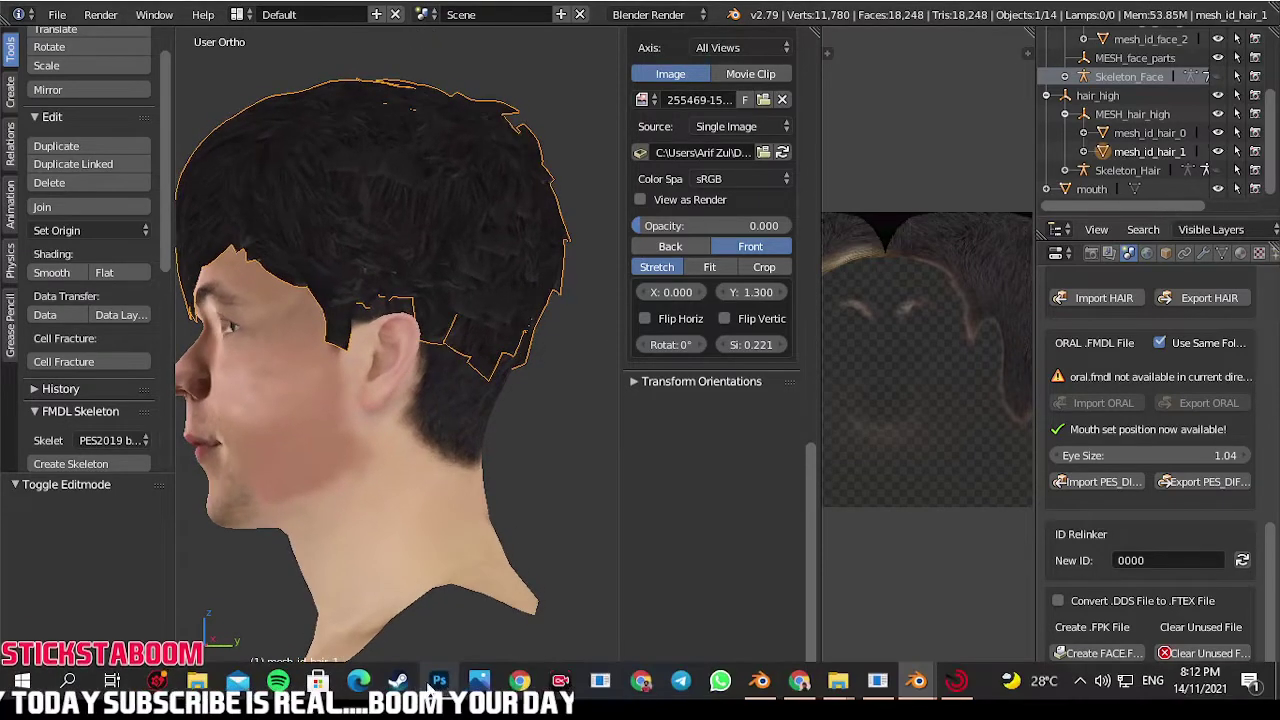
# - Return to Photoshop and clone lighter cheek skin over the inner edge of the right-hand reddish jaw patch at 71 px
pyautogui.click(439, 681)
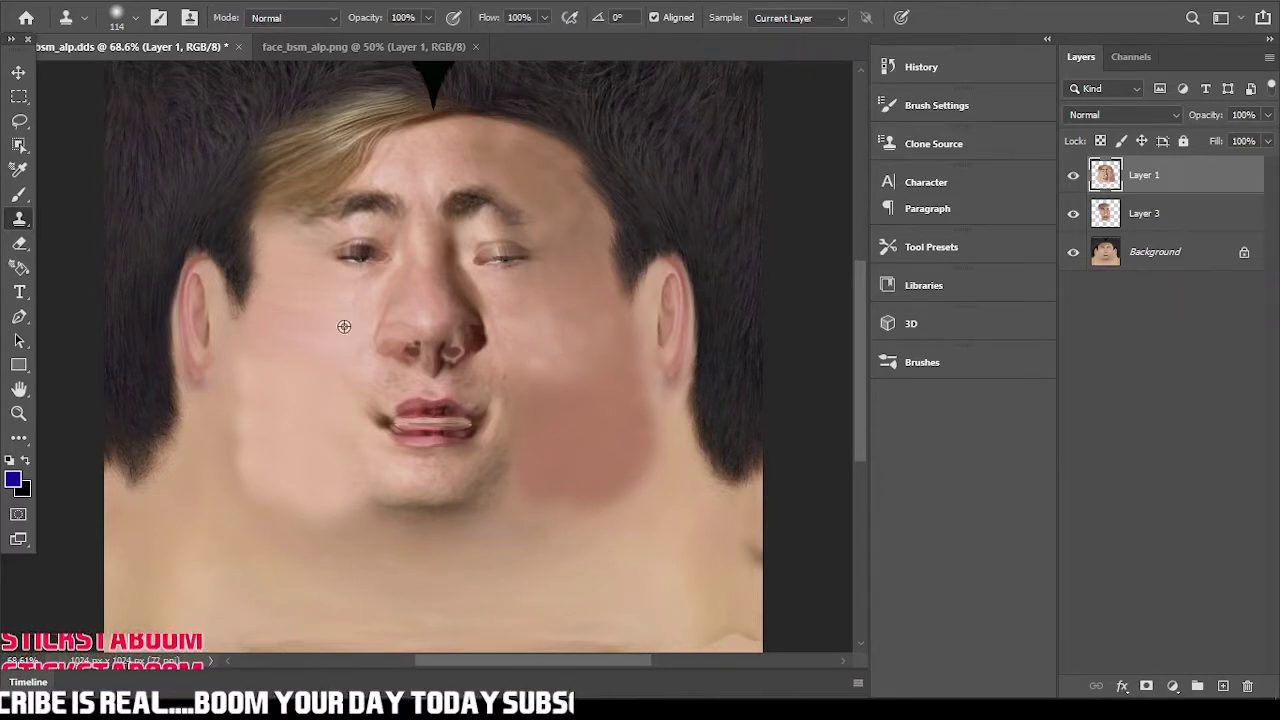
pyautogui.keyDown('alt'); pyautogui.moveTo(552, 340); pyautogui.dragTo(521, 338, button='right'); pyautogui.keyUp('alt')
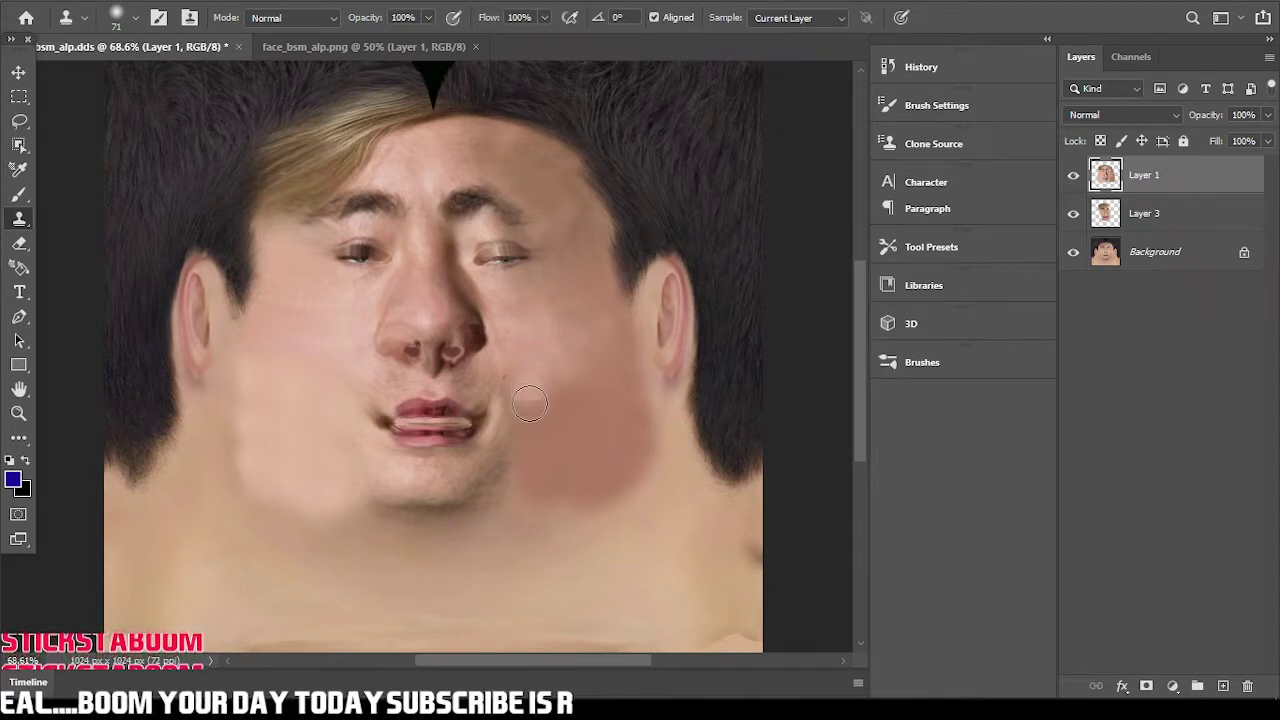
pyautogui.moveTo(530, 404); pyautogui.dragTo(537, 488)
pyautogui.keyDown('alt'); pyautogui.click(520, 368); pyautogui.keyUp('alt')
pyautogui.click(531, 420)
pyautogui.keyDown('alt'); pyautogui.click(538, 382); pyautogui.keyUp('alt')
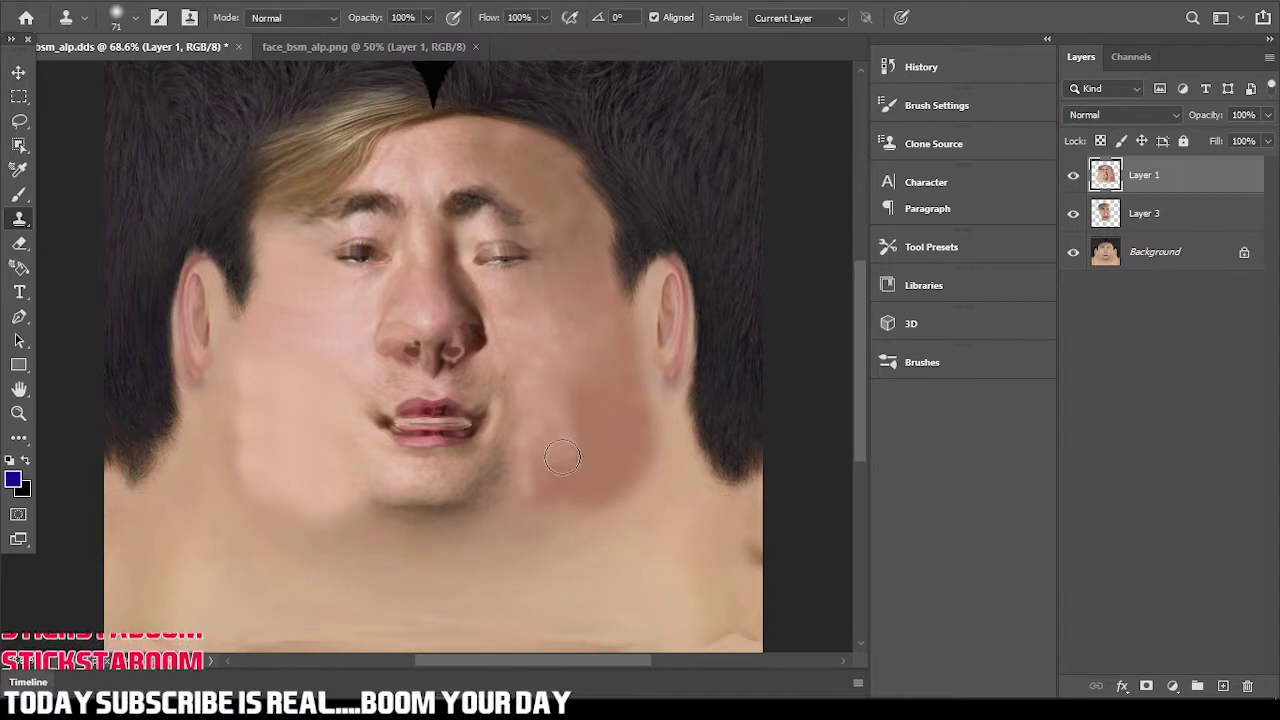
# - Clone lighter cheek skin at 112 px over the inner and upper parts of the right-hand reddish jaw patch
pyautogui.keyDown('alt'); pyautogui.moveTo(551, 445); pyautogui.dragTo(554, 448, button='right'); pyautogui.keyUp('alt')
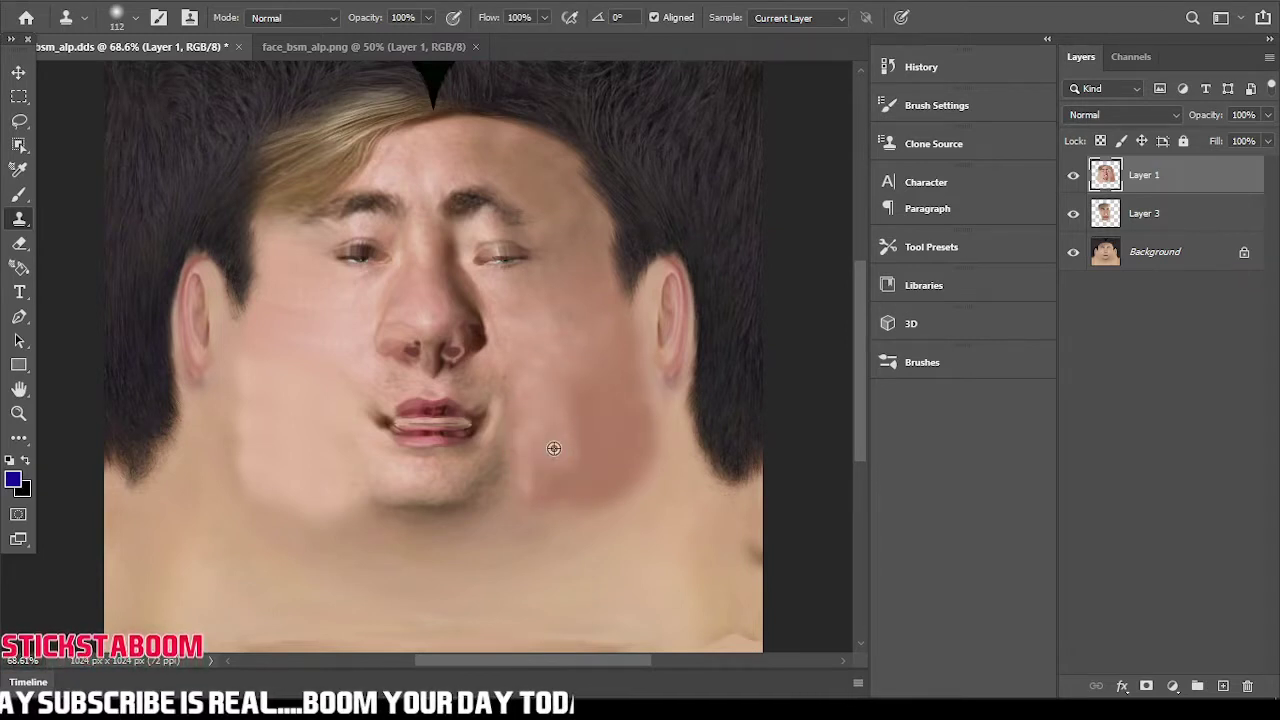
pyautogui.moveTo(550, 462); pyautogui.dragTo(540, 473)
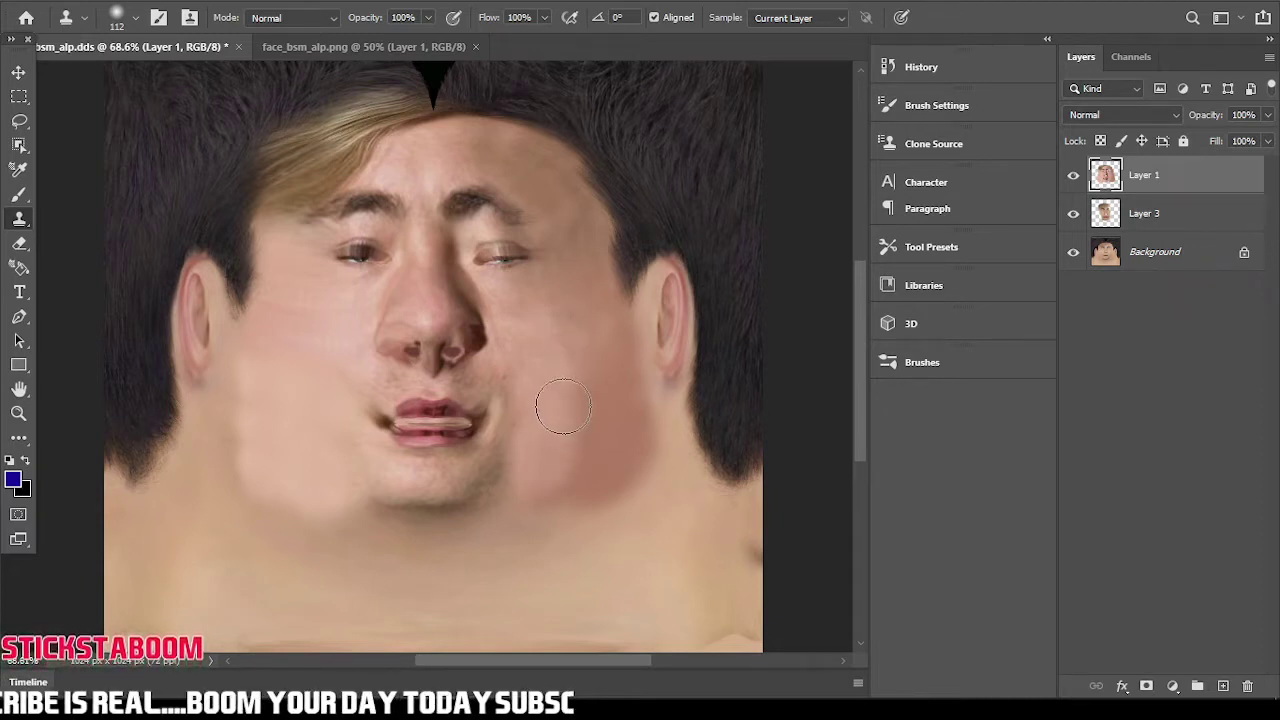
pyautogui.keyDown('alt'); pyautogui.click(555, 320); pyautogui.keyUp('alt')
pyautogui.moveTo(565, 311); pyautogui.dragTo(564, 319)
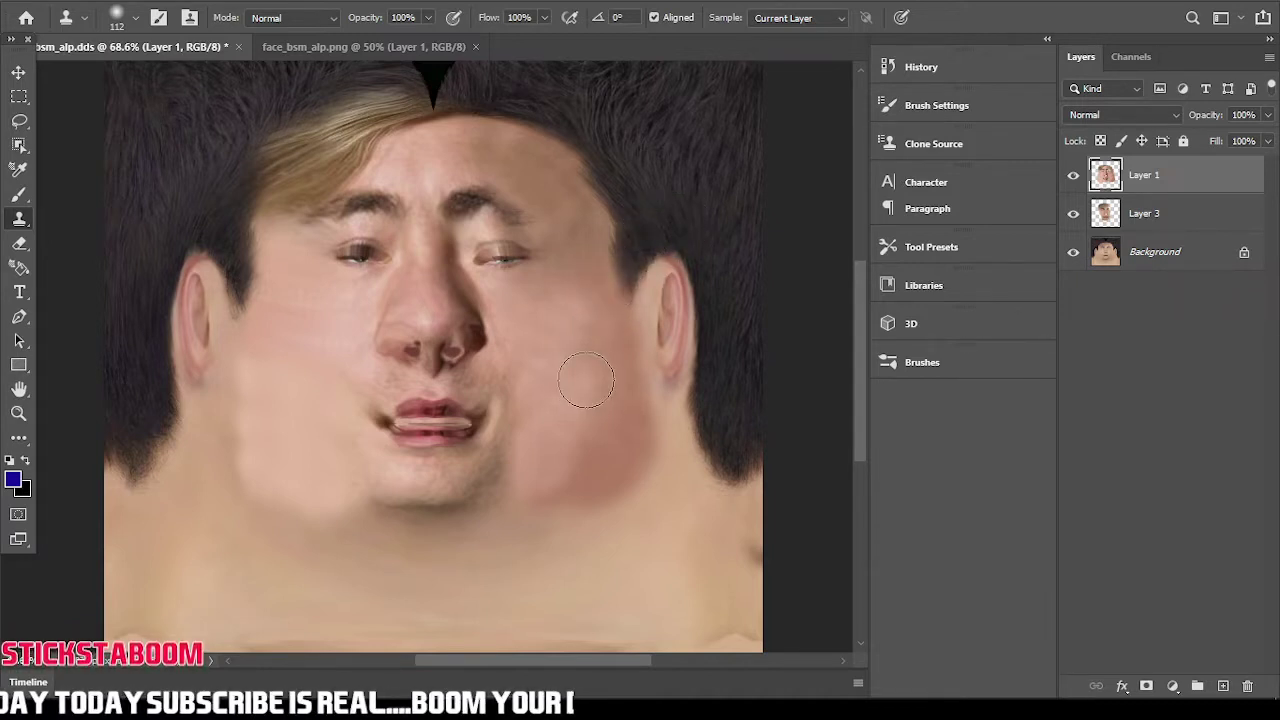
pyautogui.keyDown('alt'); pyautogui.scroll(-10, 586, 380); pyautogui.keyUp('alt')
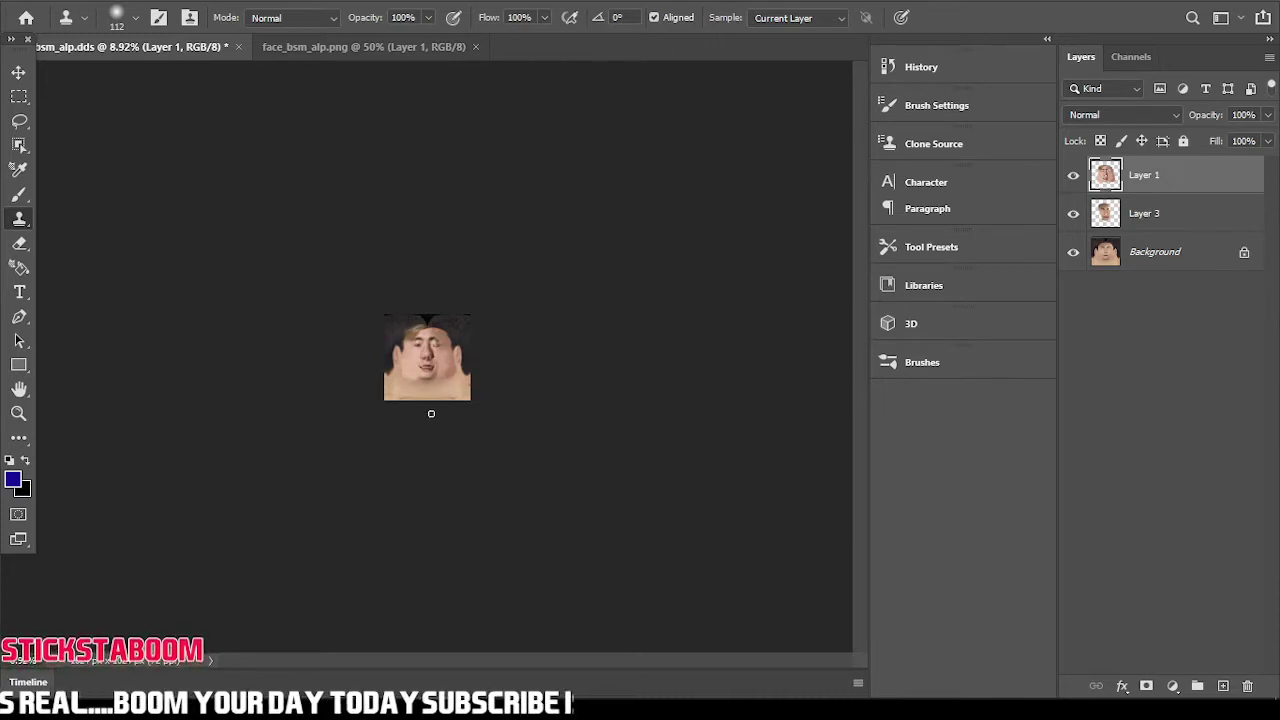
pyautogui.keyDown('alt'); pyautogui.scroll(9, 431, 413); pyautogui.keyUp('alt')
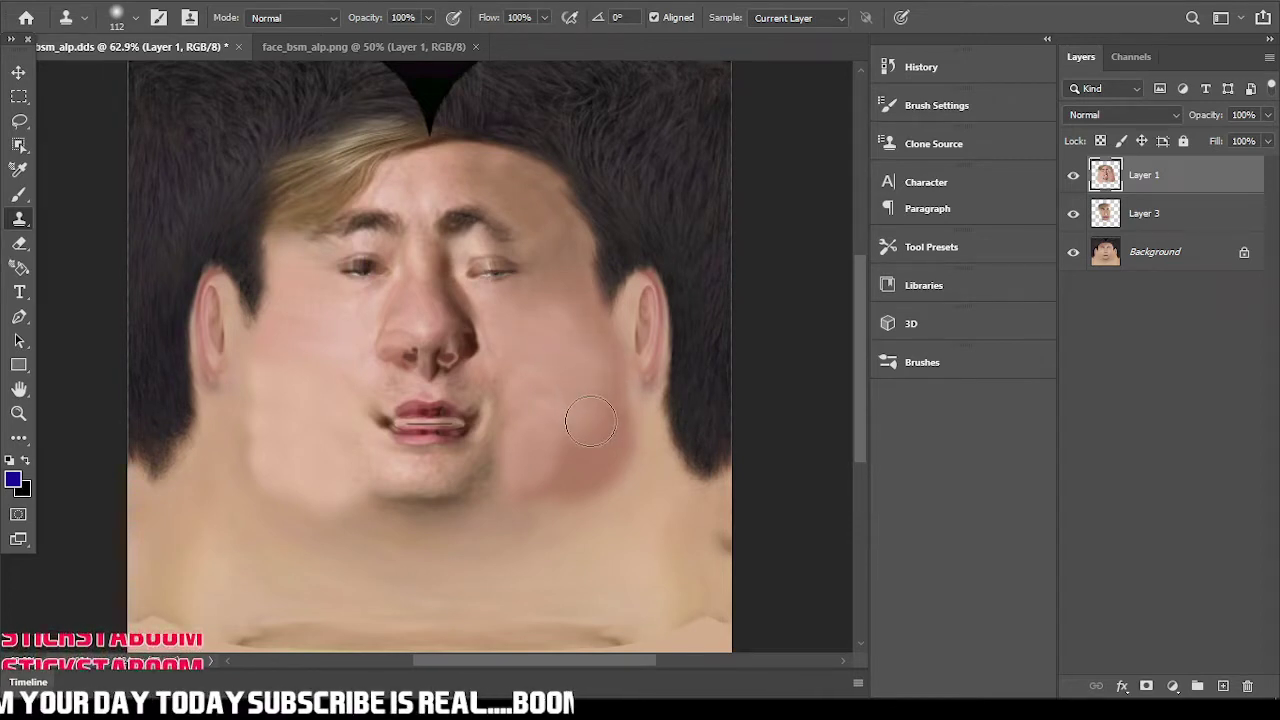
# - Clone sampled skin over the rest of the right-hand jaw patch and up the cheek beside the ear to even out the tone
pyautogui.moveTo(590, 423)
pyautogui.mouseDown()
pyautogui.moveTo(571, 474)
pyautogui.moveTo(528, 486)
pyautogui.moveTo(587, 488)
pyautogui.moveTo(574, 476)
pyautogui.moveTo(610, 435)
pyautogui.moveTo(615, 380)
pyautogui.moveTo(582, 320)
pyautogui.mouseUp()
pyautogui.keyDown('alt'); pyautogui.click(543, 463); pyautogui.keyUp('alt')
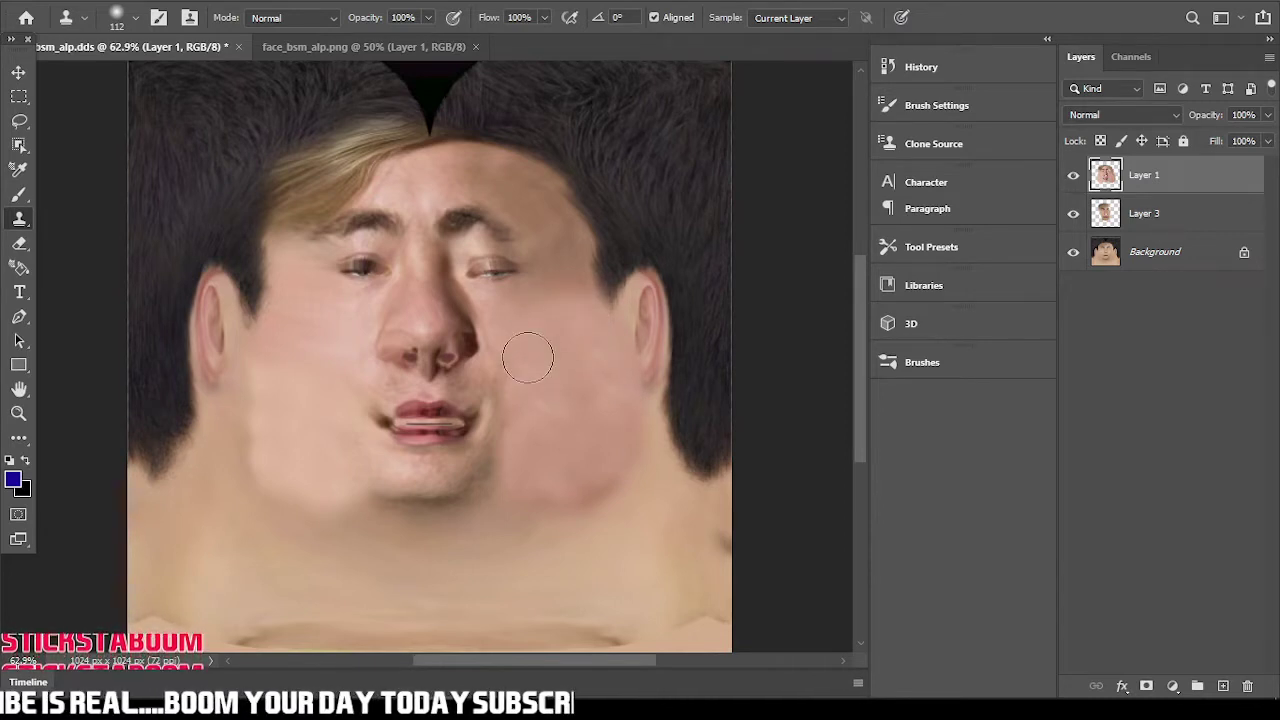
pyautogui.moveTo(588, 298); pyautogui.dragTo(539, 314)
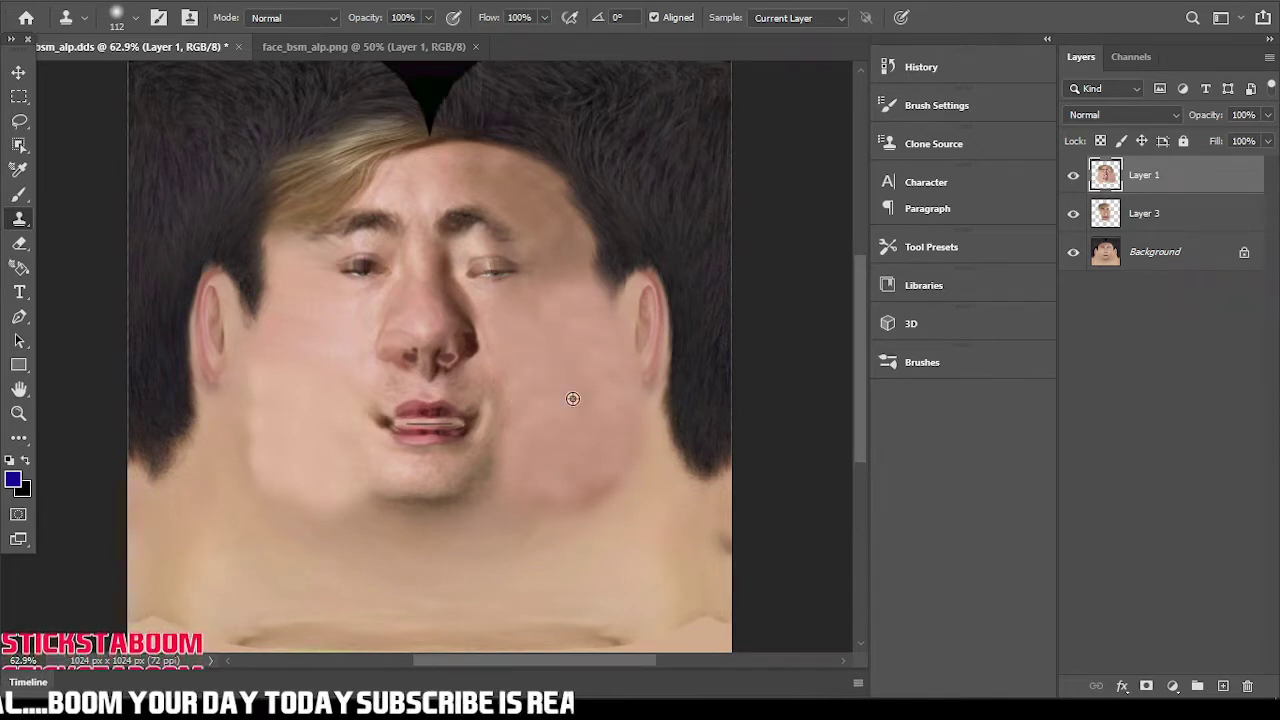
pyautogui.moveTo(526, 411); pyautogui.dragTo(602, 443)
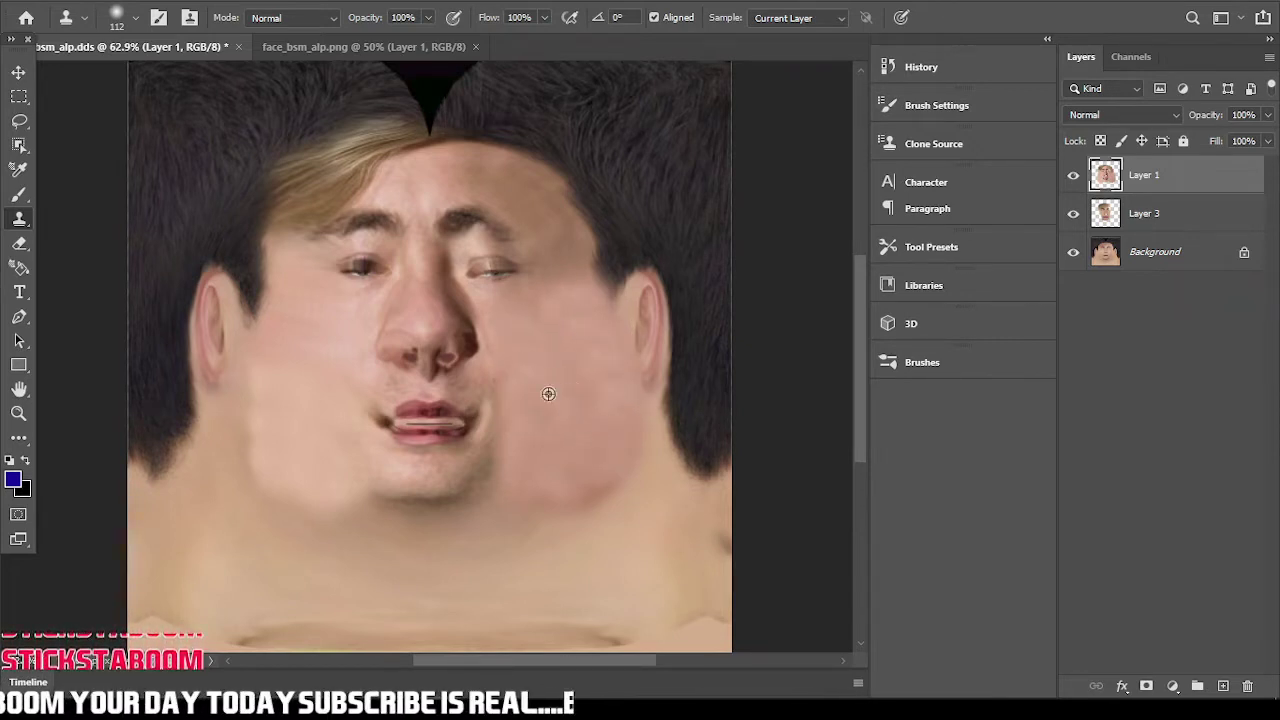
pyautogui.moveTo(540, 400); pyautogui.dragTo(590, 457)
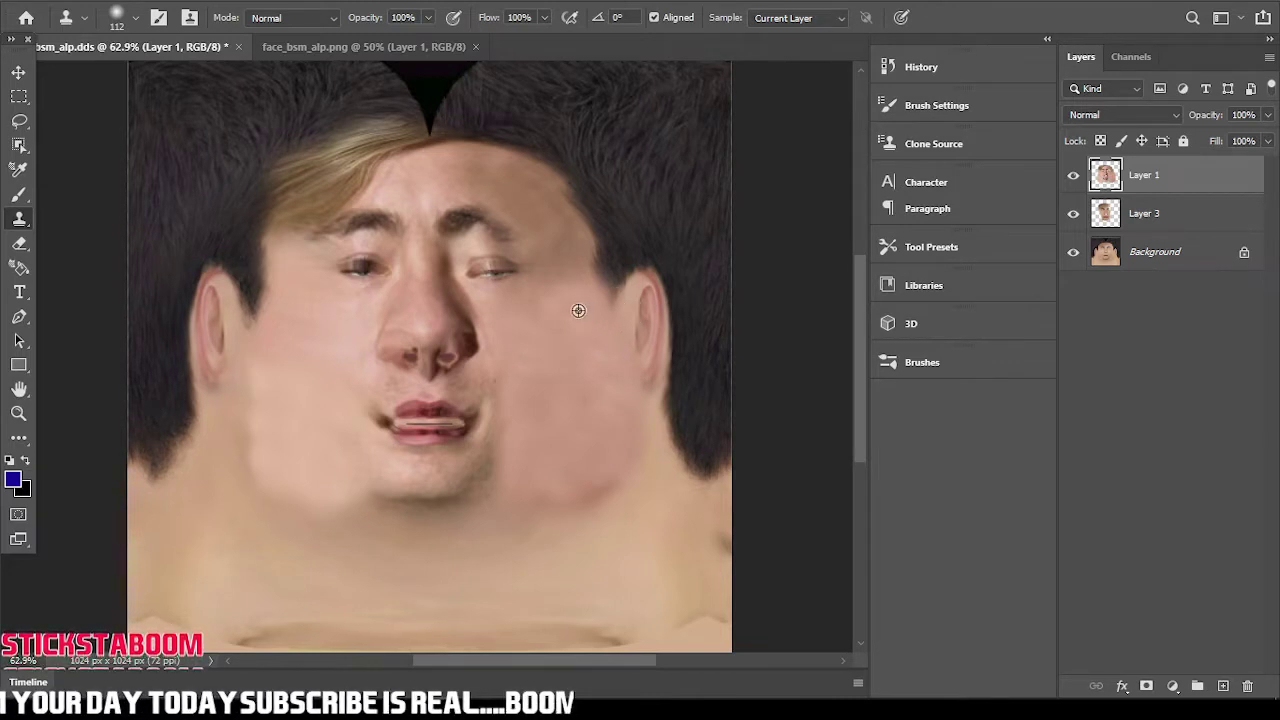
pyautogui.moveTo(555, 390); pyautogui.dragTo(533, 380)
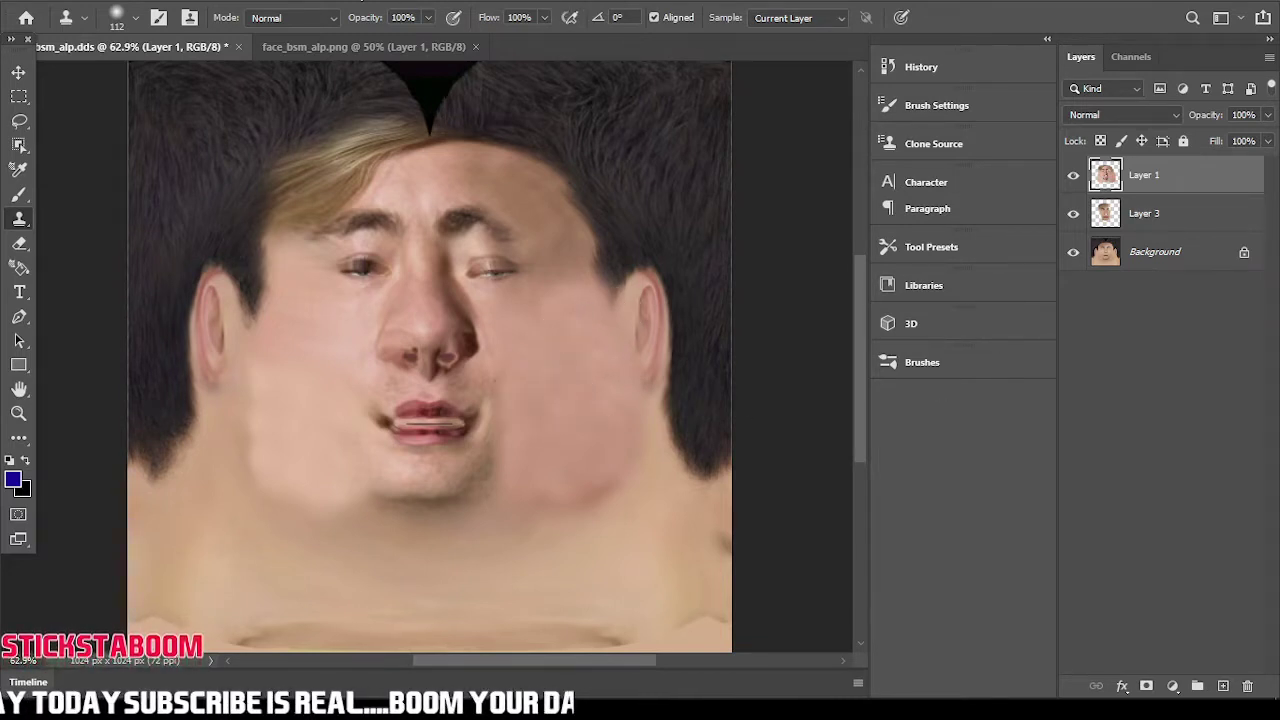
# - Save the face texture to the computer as face_bsm_alp in D3D/DDS format, replacing the existing file in the #windx11 folder
pyautogui.click(44, 4)
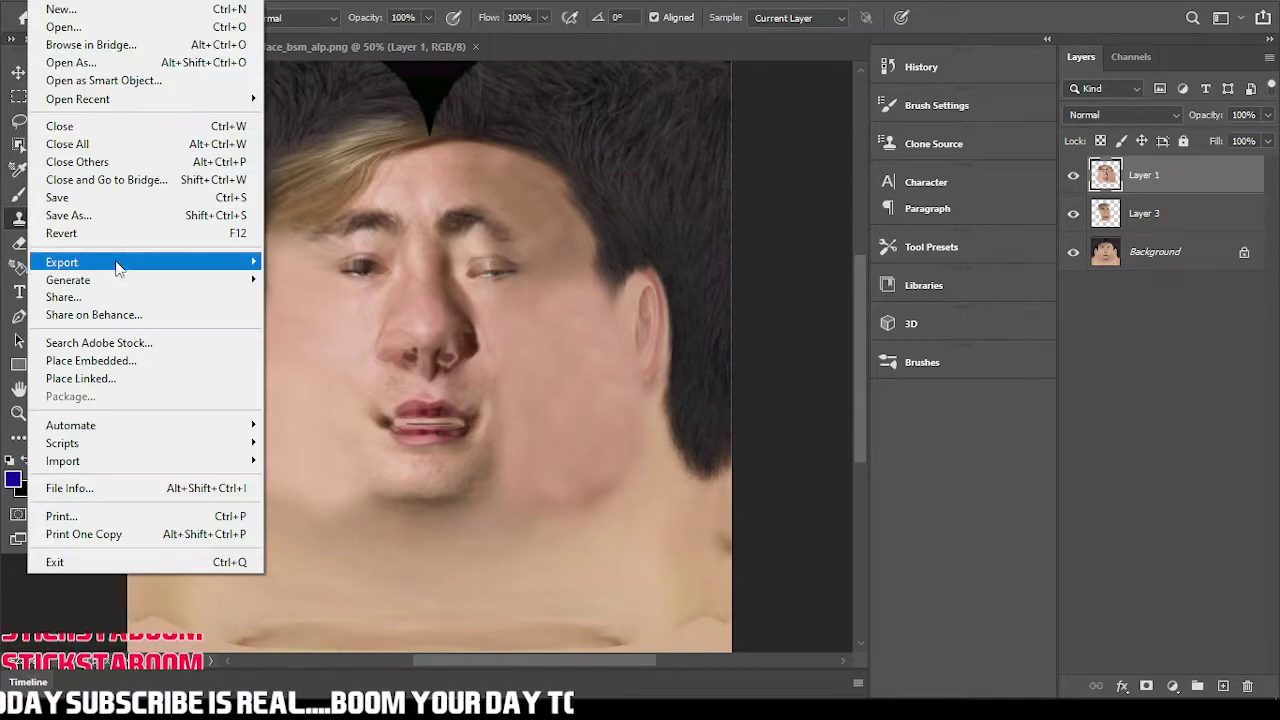
pyautogui.click(105, 214)
pyautogui.click(780, 514)
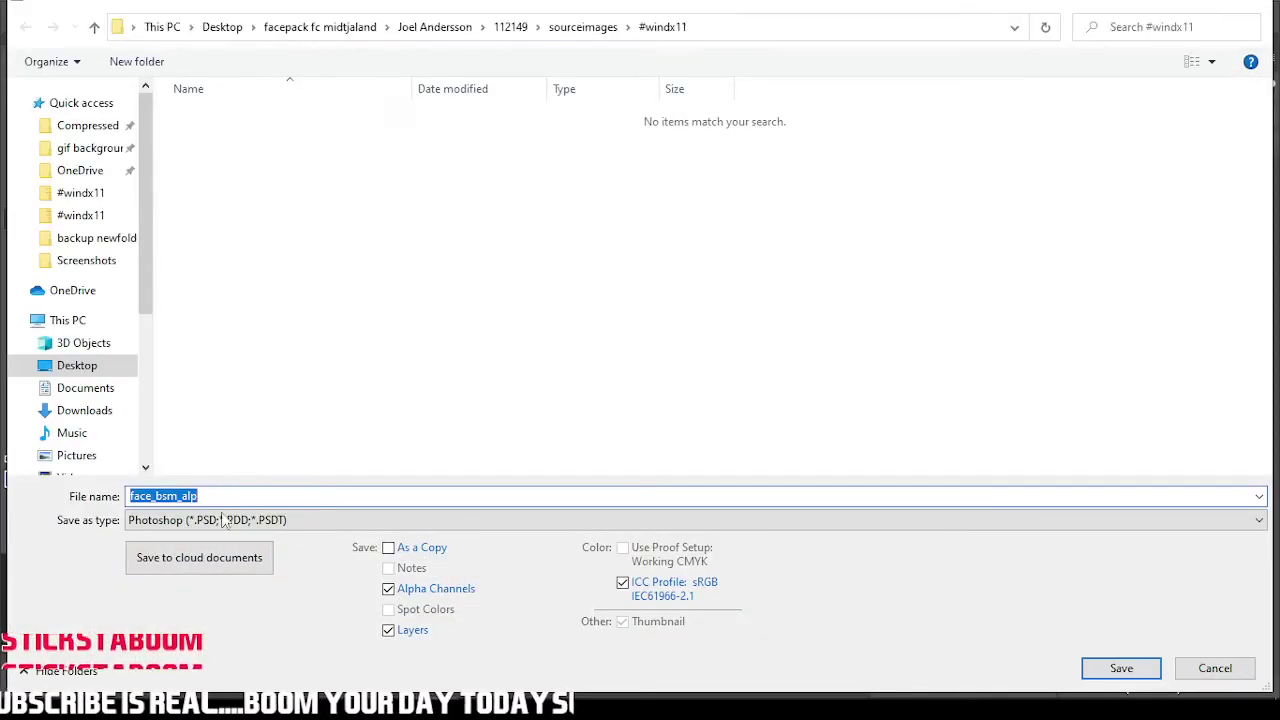
pyautogui.click(220, 520)
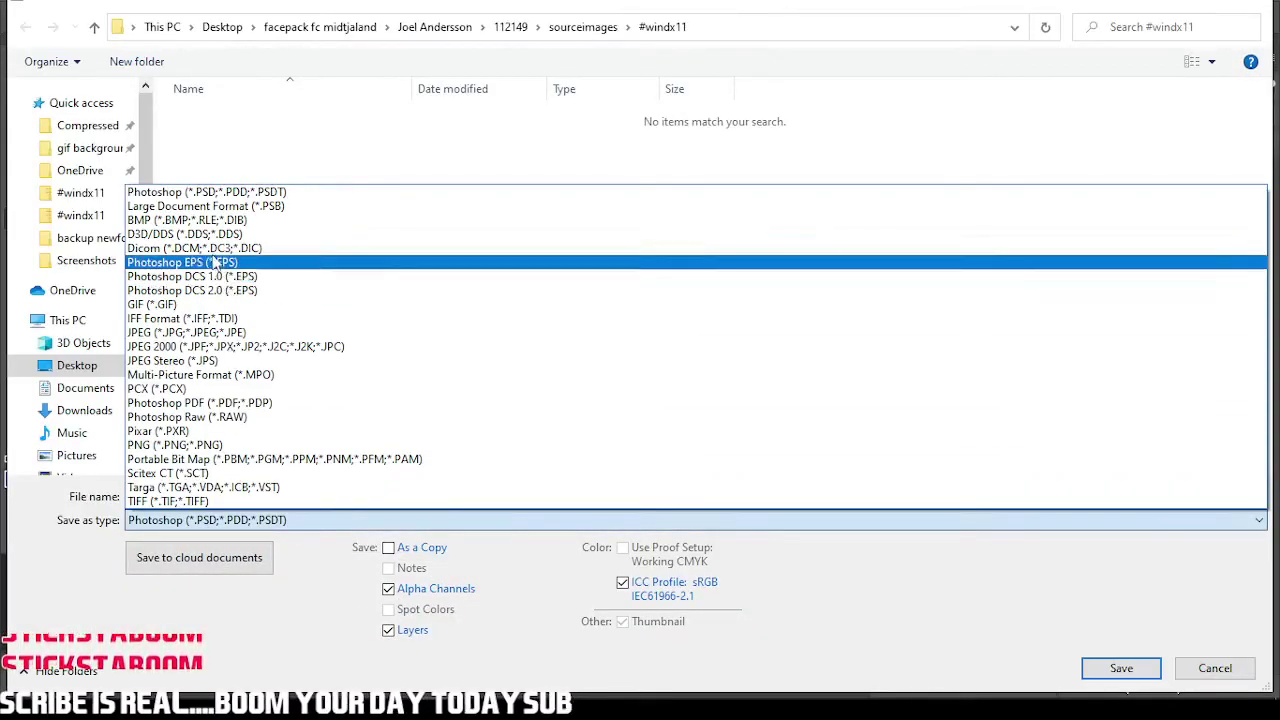
pyautogui.click(185, 230)
pyautogui.press('Return')
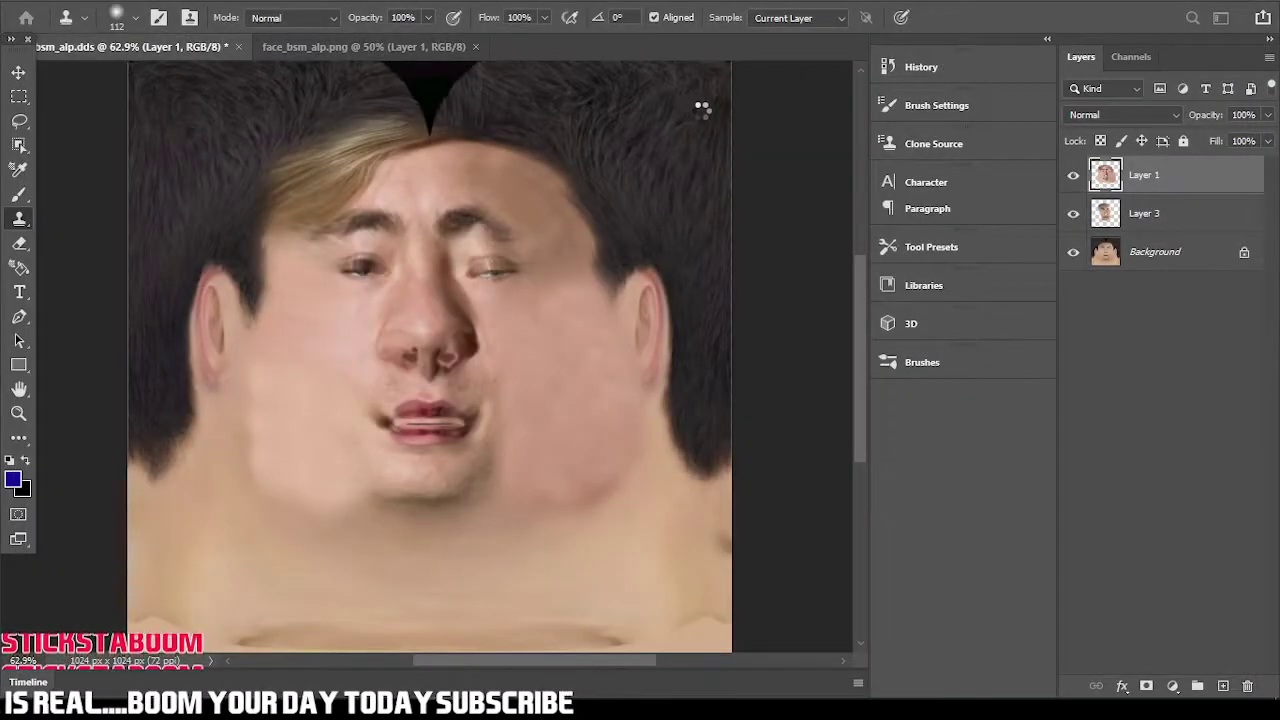
pyautogui.click(728, 148)
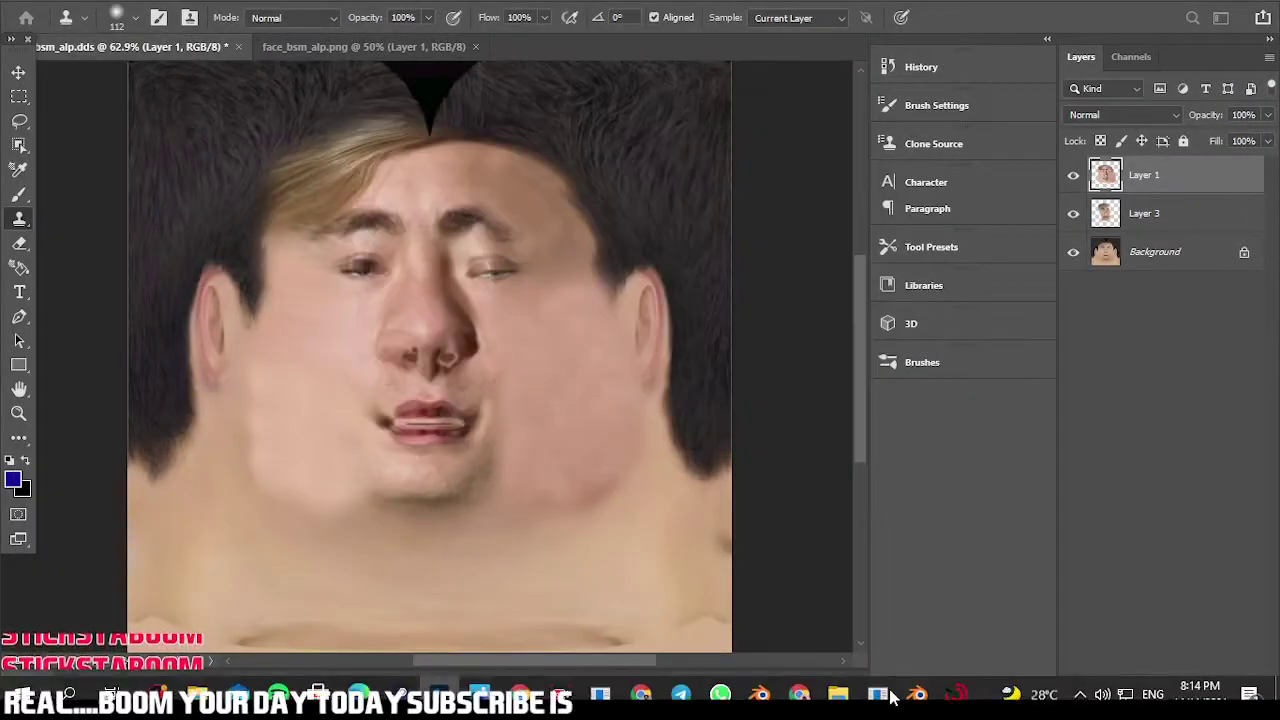
# - Switch to the Blender head scene, reload the face texture image and turn the head to face forward
pyautogui.moveTo(917, 681)
pyautogui.click(790, 635)
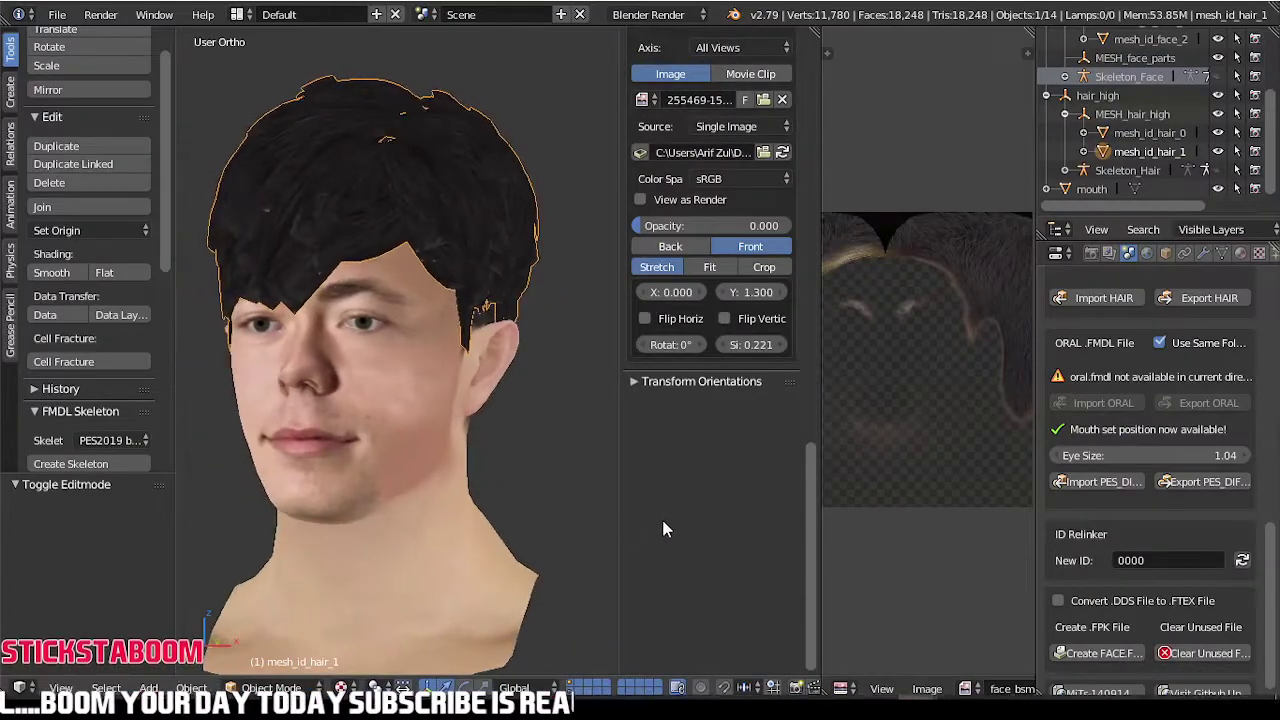
pyautogui.click(927, 688)
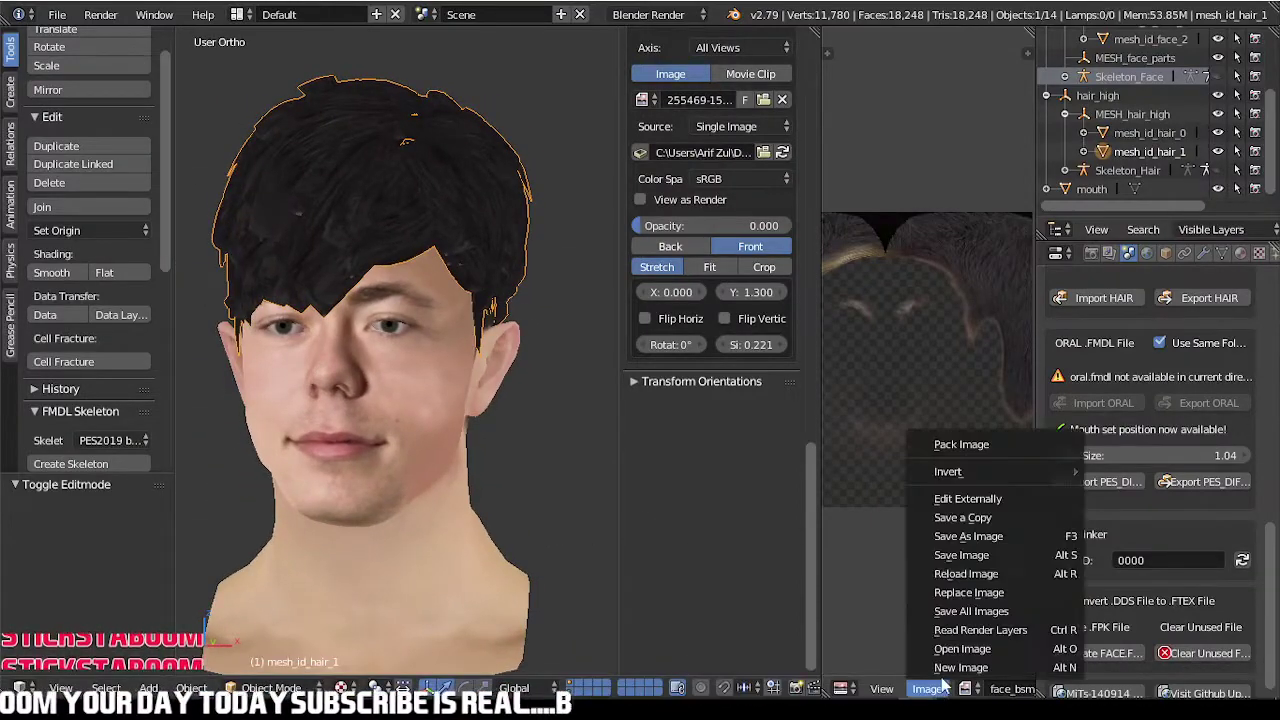
pyautogui.click(950, 574)
pyautogui.moveTo(426, 461)
pyautogui.mouseDown(button='middle')
pyautogui.moveTo(457, 462)
pyautogui.moveTo(351, 461)
pyautogui.moveTo(568, 455)
pyautogui.moveTo(459, 299)
pyautogui.moveTo(395, 335)
pyautogui.moveTo(546, 339)
pyautogui.moveTo(363, 376)
pyautogui.moveTo(500, 375)
pyautogui.moveTo(390, 375)
pyautogui.moveTo(419, 365)
pyautogui.moveTo(569, 378)
pyautogui.moveTo(451, 458)
pyautogui.mouseUp(button='middle')
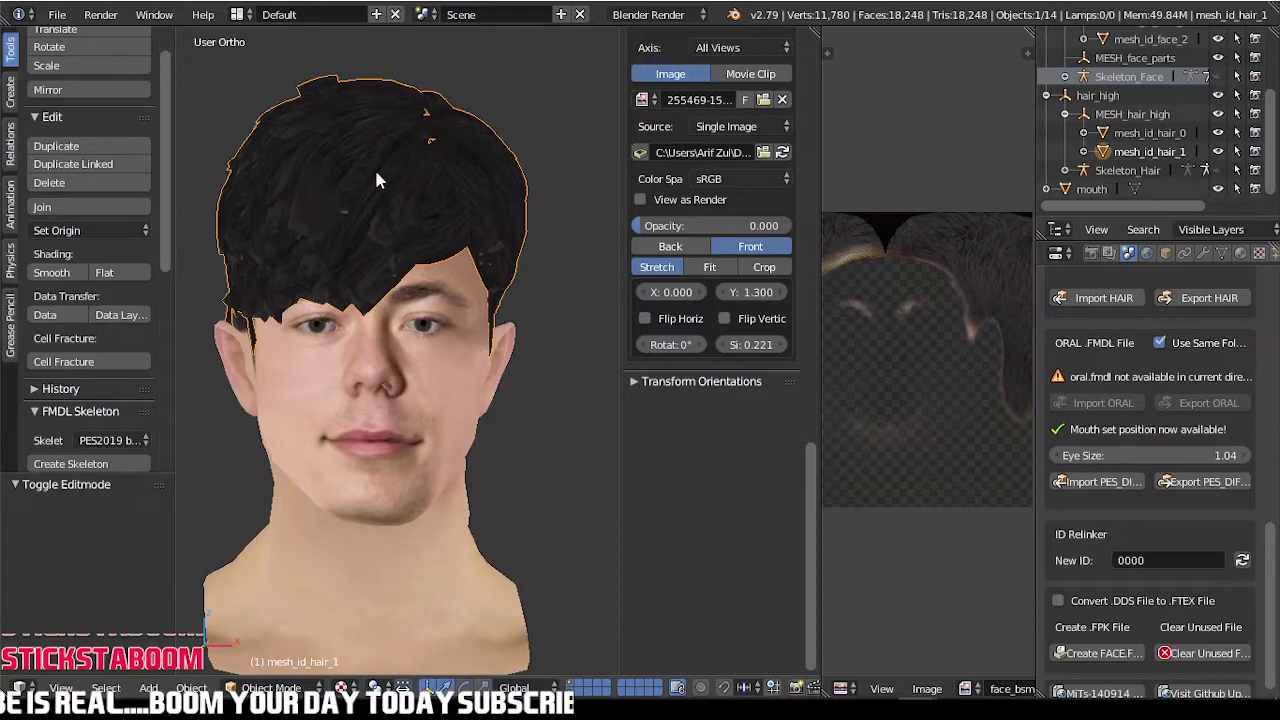
# - Select the hair mesh mesh_id_hair_1 and toggle Edit Mode on it to bring up its hair texture in the image editor
pyautogui.rightClick(391, 212)
pyautogui.press('Tab')
pyautogui.press('Tab')
pyautogui.rightClick(394, 199)
pyautogui.press('Tab')
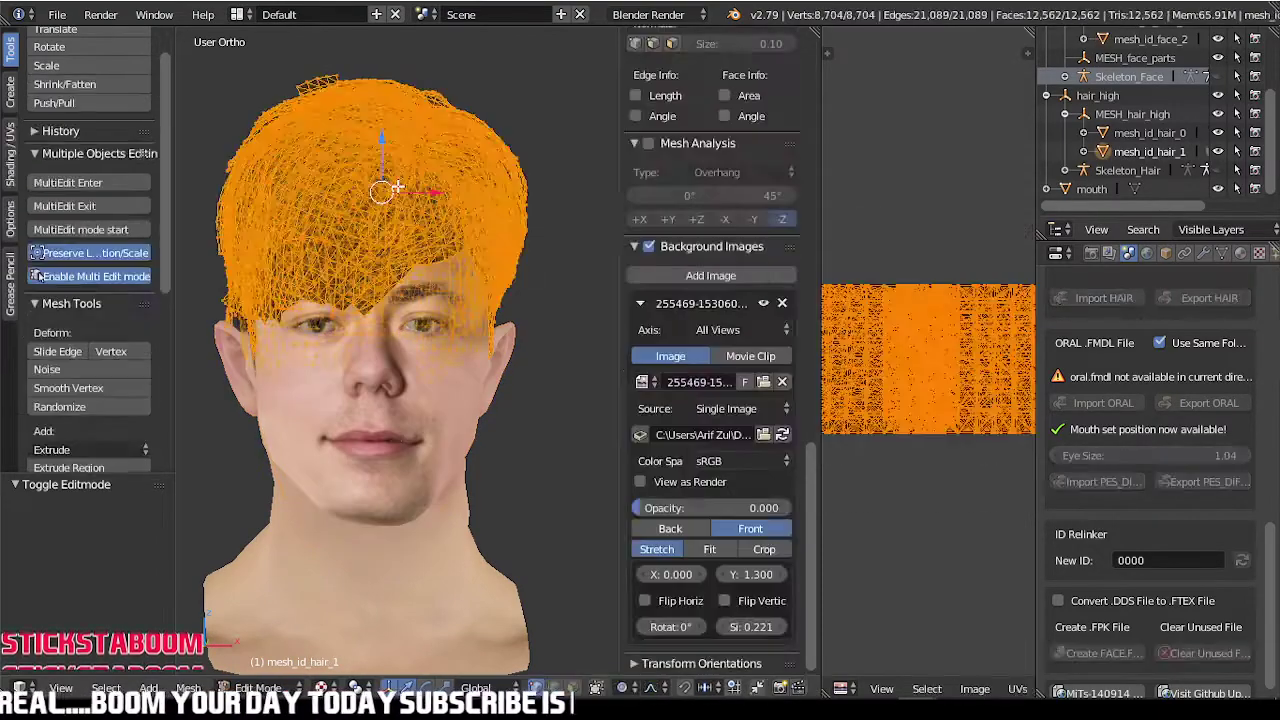
pyautogui.press('Tab')
pyautogui.press('Tab')
pyautogui.press('Tab')
pyautogui.press('Tab')
pyautogui.press('Tab')
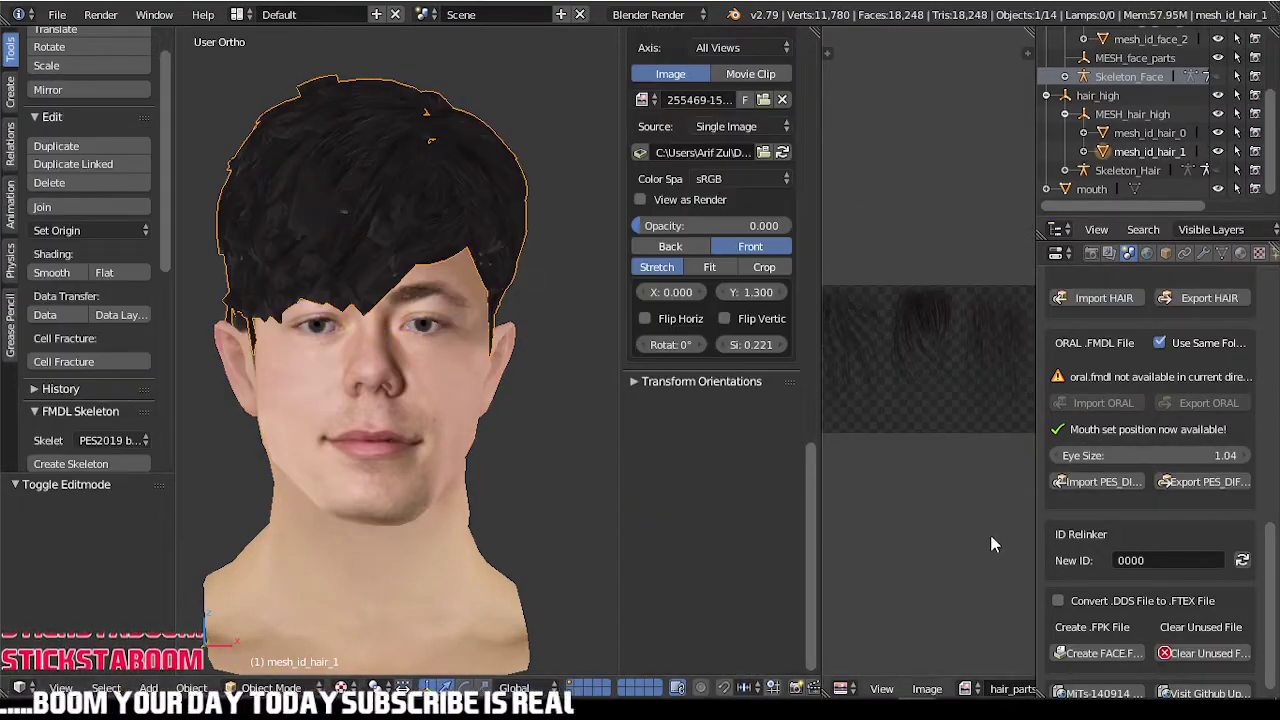
pyautogui.scroll(-3, 960, 355)
# - Open hair_parts_bsm_alp.dds from the #windx11 folder in Photoshop, loading it with default sizes
pyautogui.moveTo(906, 703)
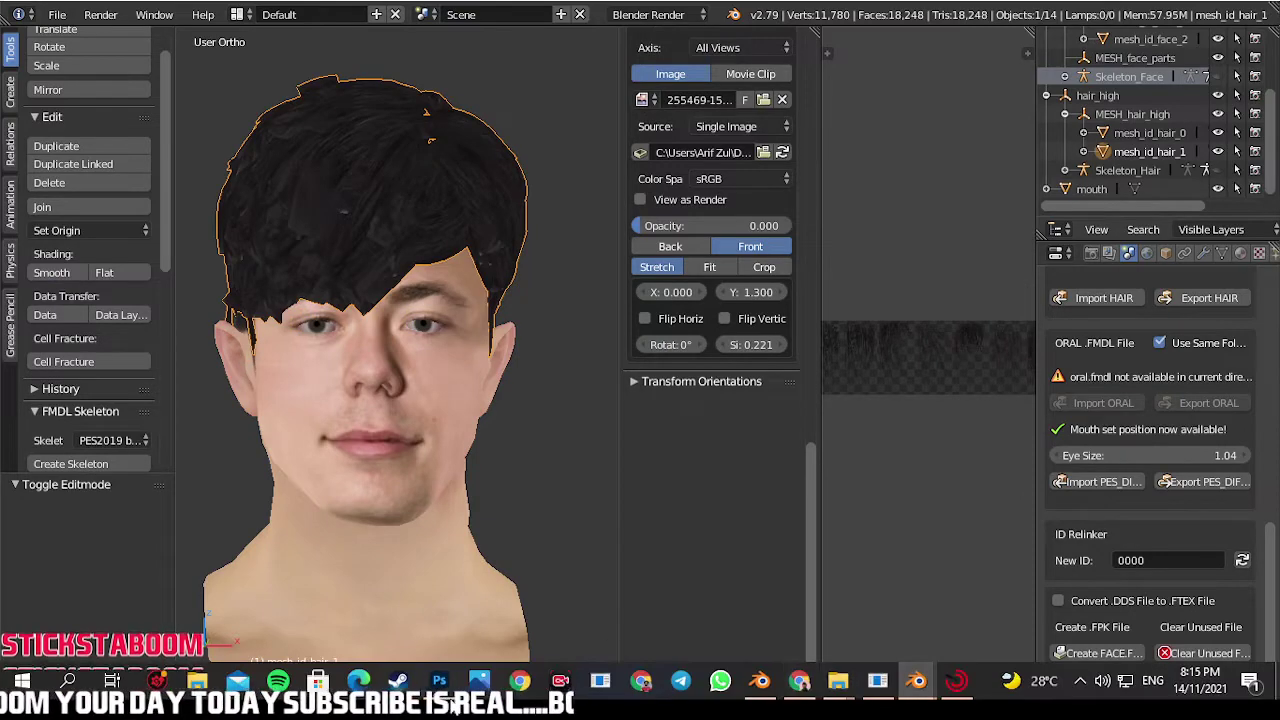
pyautogui.moveTo(850, 701)
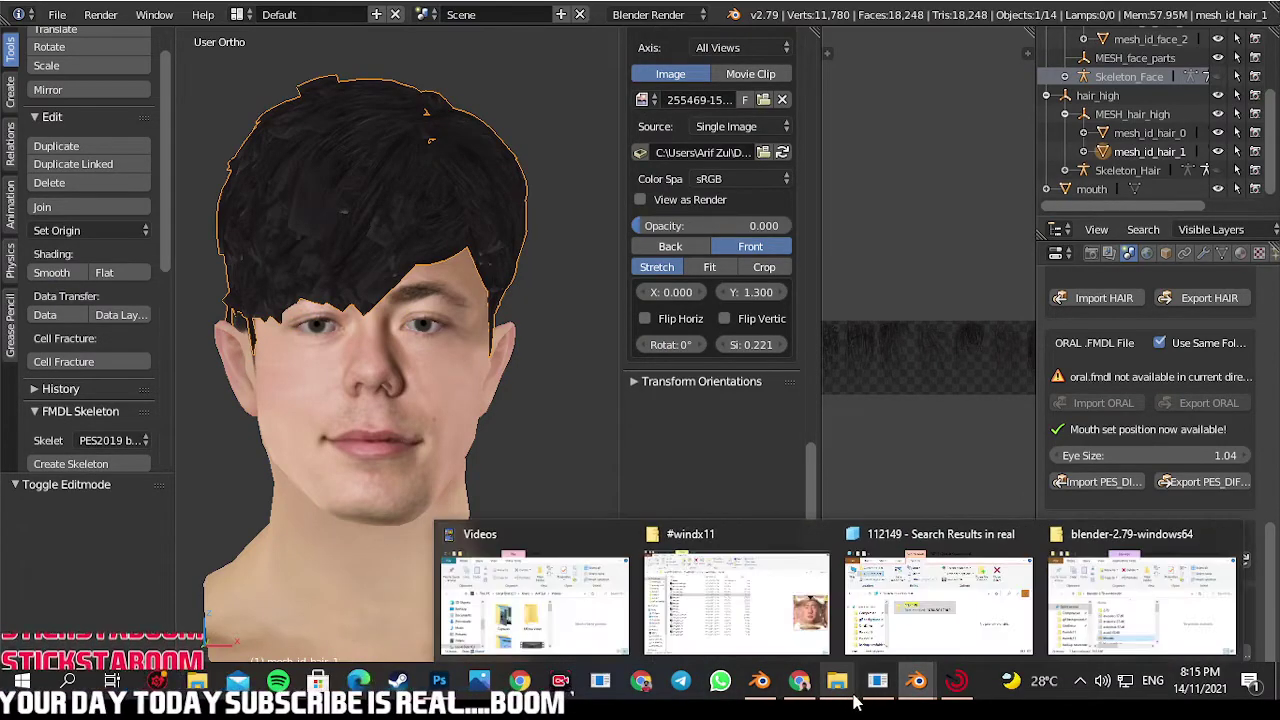
pyautogui.click(725, 598)
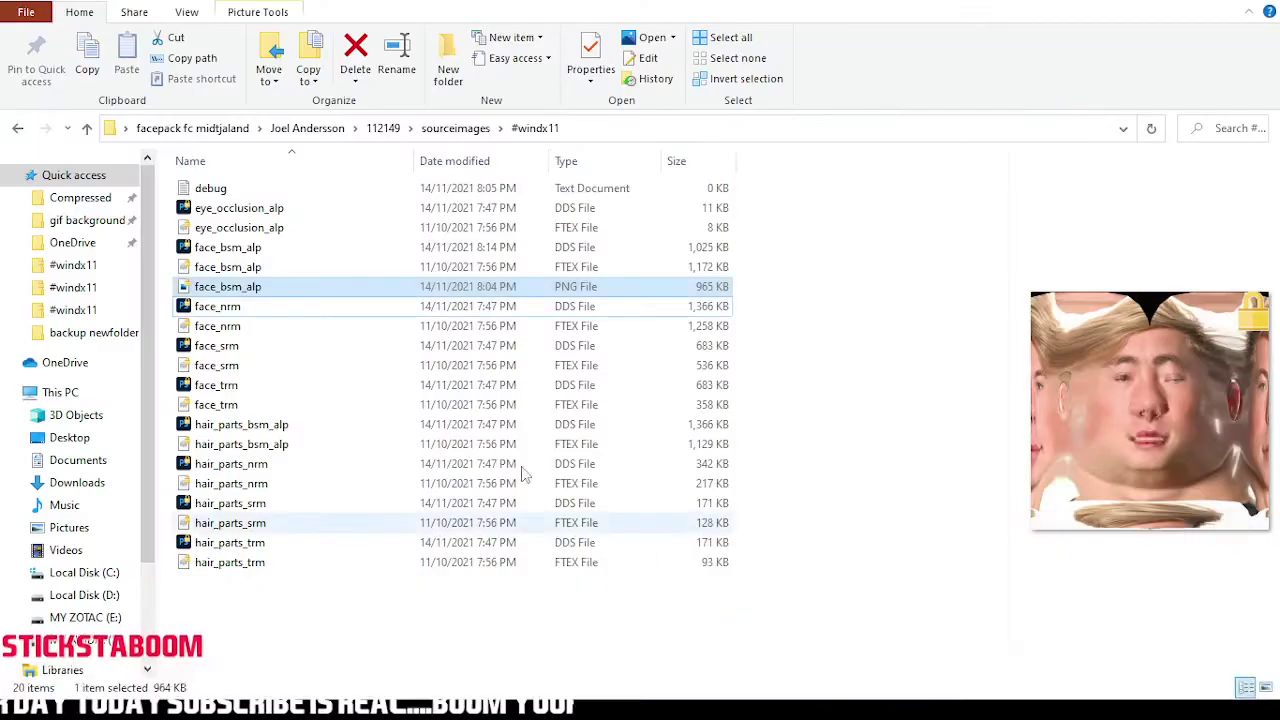
pyautogui.click(268, 426)
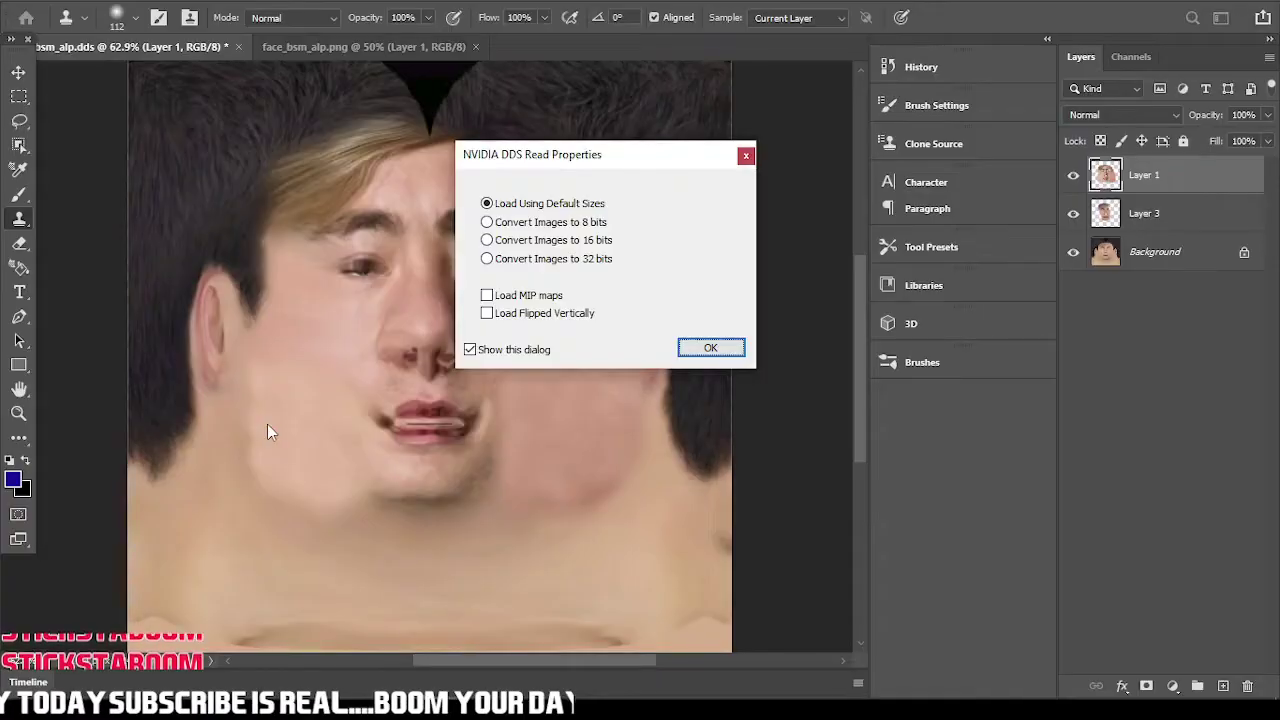
pyautogui.click(724, 344)
# - Lasso a patch of blond hair in face_bsm_alp.png and move it into the hair_parts_bsm_alp.dds document as a new layer
pyautogui.click(337, 47)
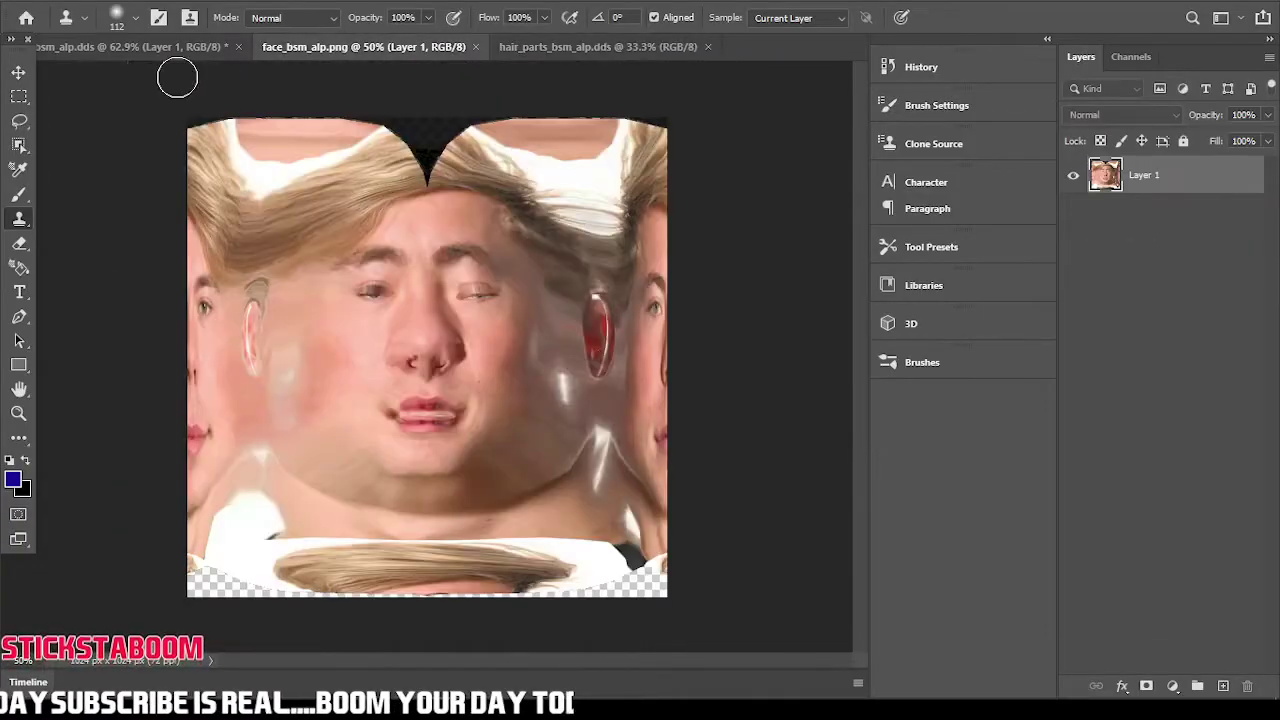
pyautogui.click(19, 120)
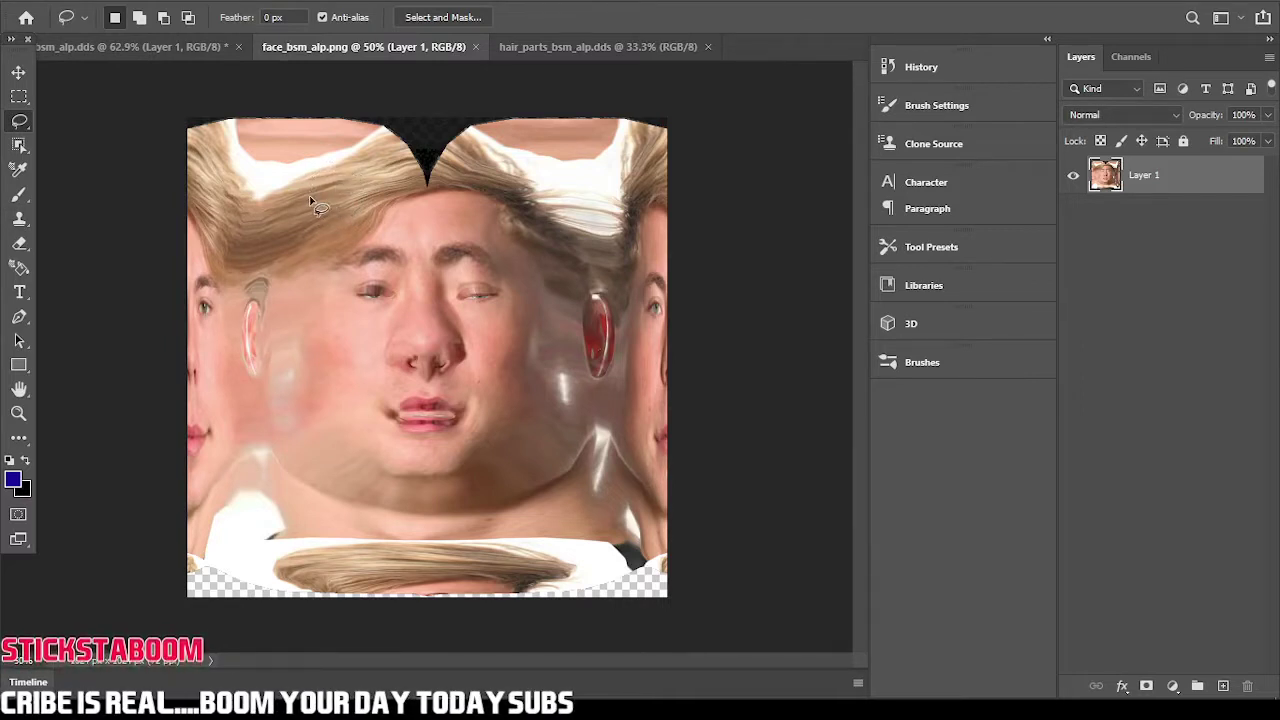
pyautogui.click(18, 72)
pyautogui.moveTo(316, 203); pyautogui.dragTo(628, 8)
pyautogui.moveTo(608, 50)
pyautogui.mouseDown()
pyautogui.moveTo(529, 145)
pyautogui.moveTo(437, 338)
pyautogui.mouseUp()
# - Apply Match Color to the Background hair layer with hair_parts_bsm_alp.dds Layer 1 as the source, and hide Layer 1
pyautogui.click(1073, 187)
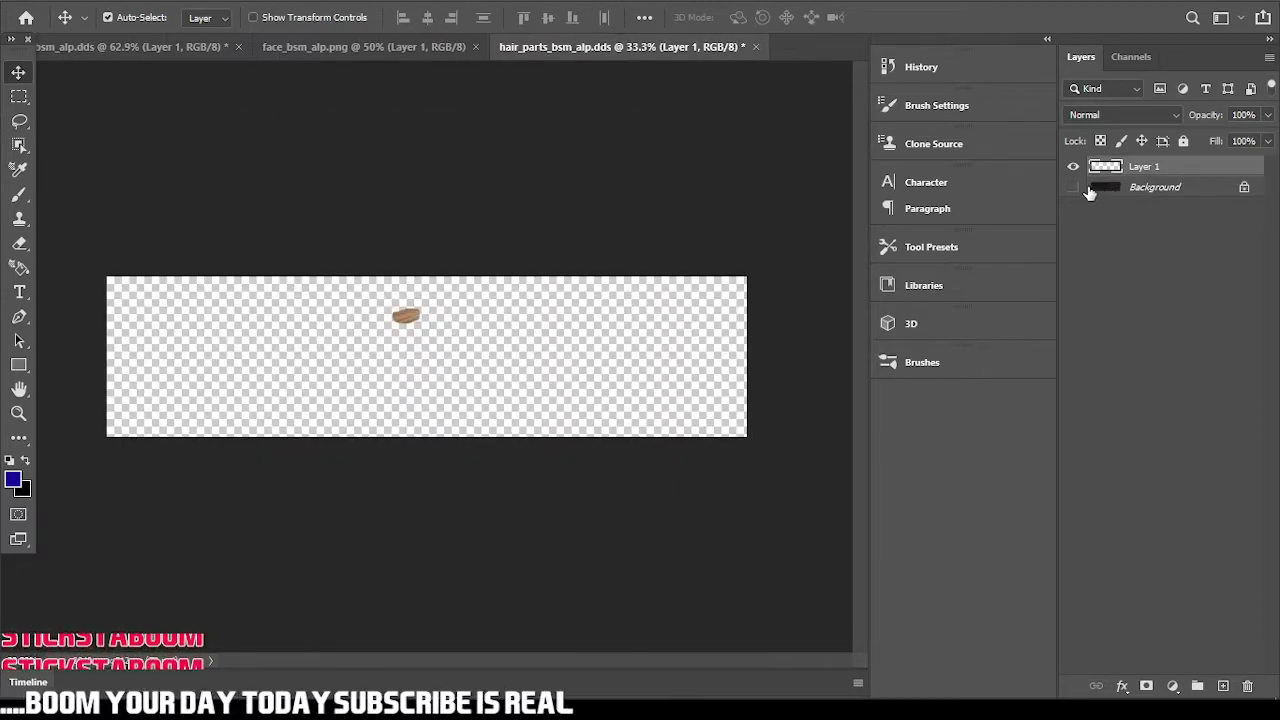
pyautogui.click(1073, 187)
pyautogui.click(1105, 187)
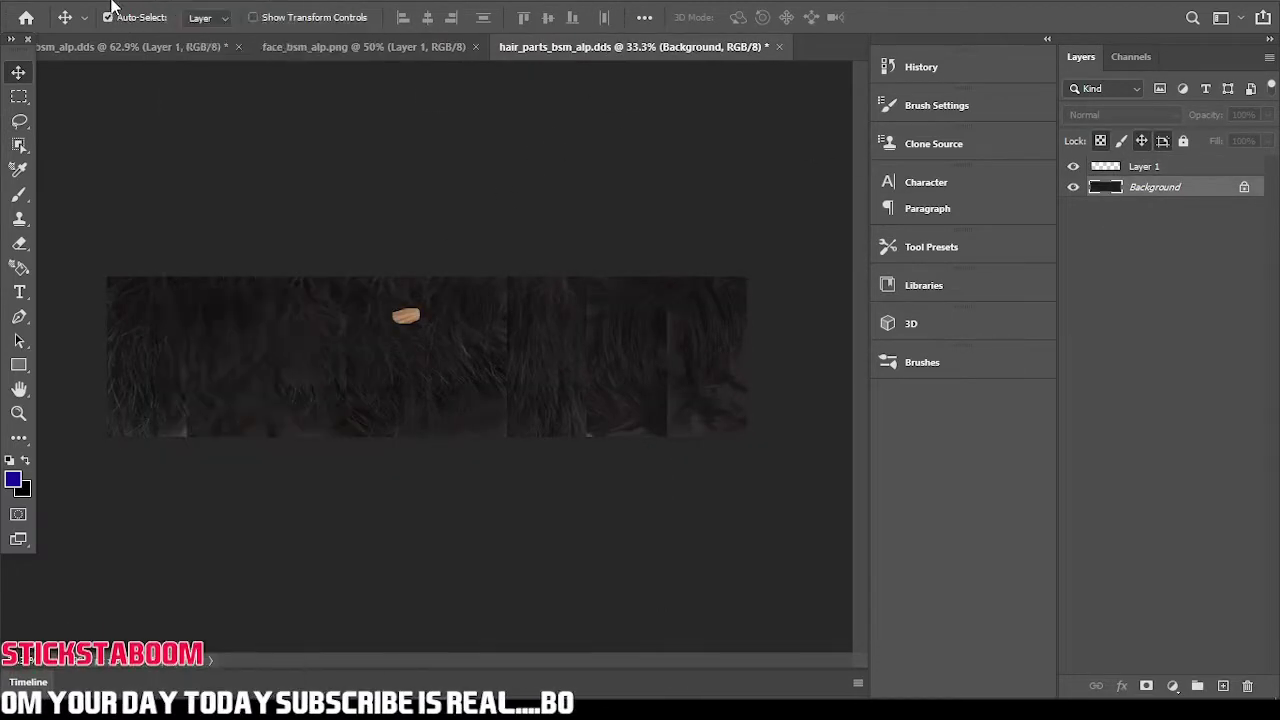
pyautogui.click(108, 5)
pyautogui.moveTo(130, 37)
pyautogui.click(357, 419)
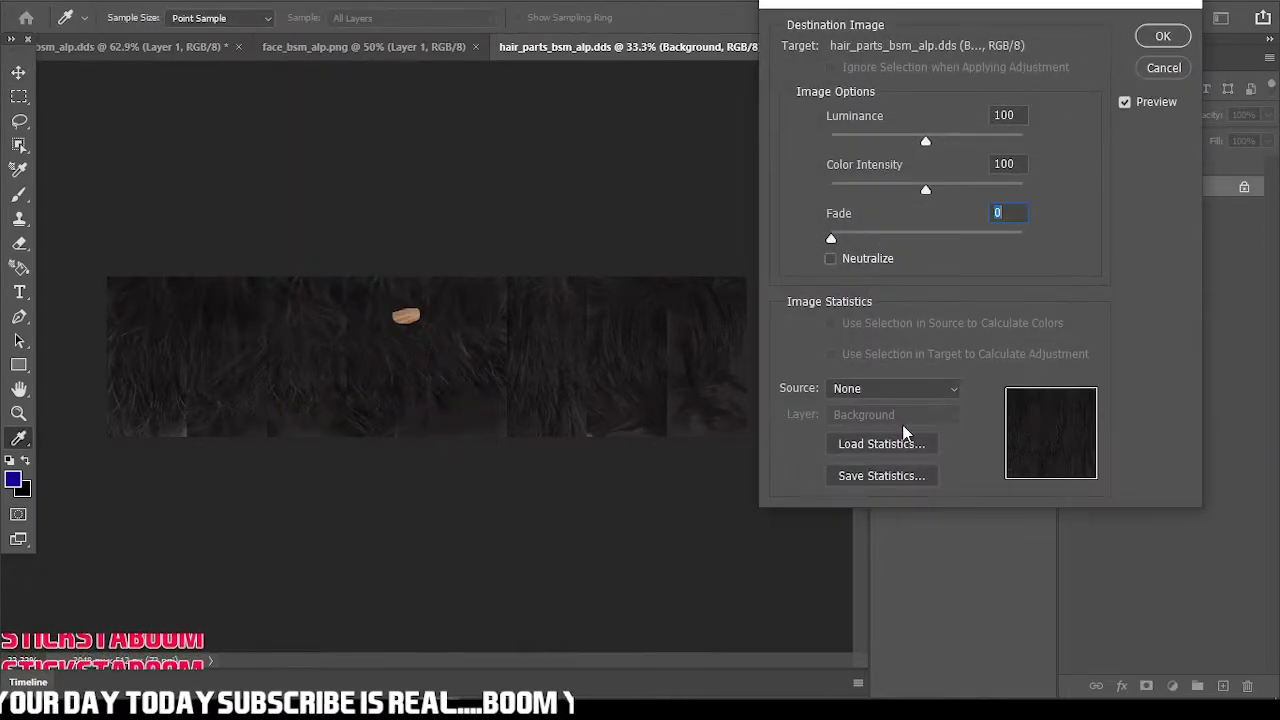
pyautogui.click(905, 388)
pyautogui.click(895, 457)
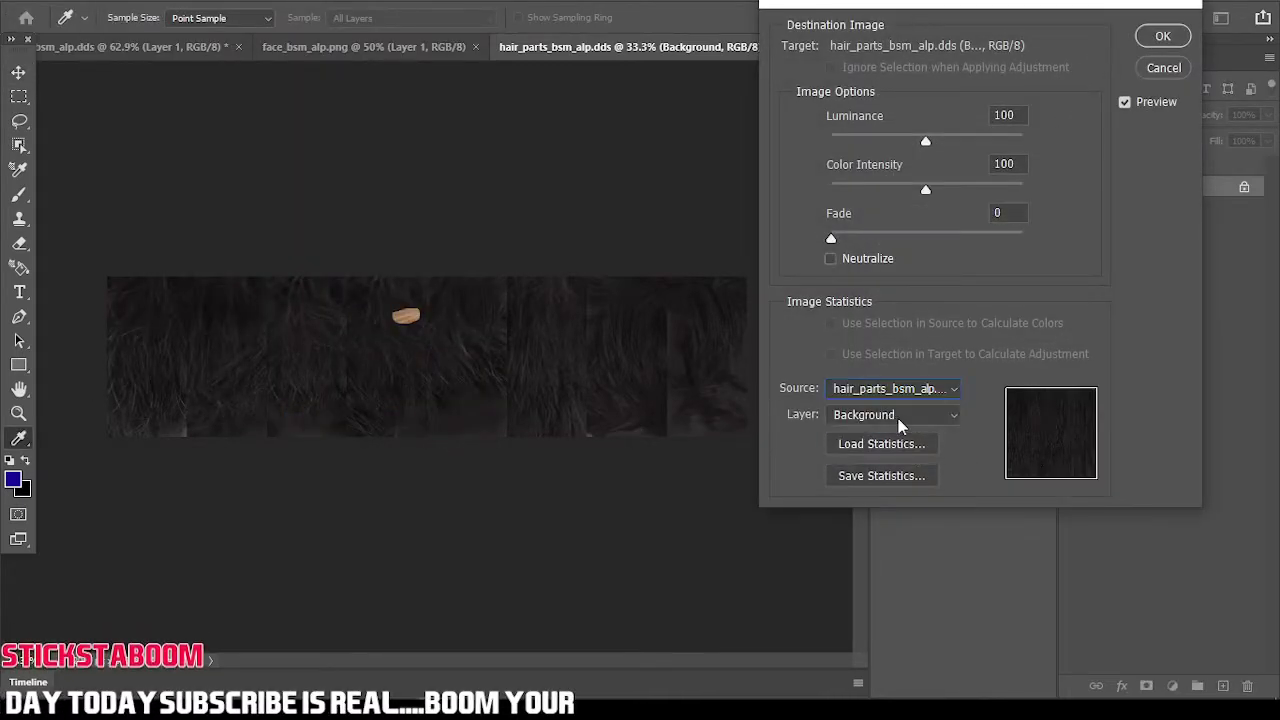
pyautogui.click(895, 414)
pyautogui.click(868, 465)
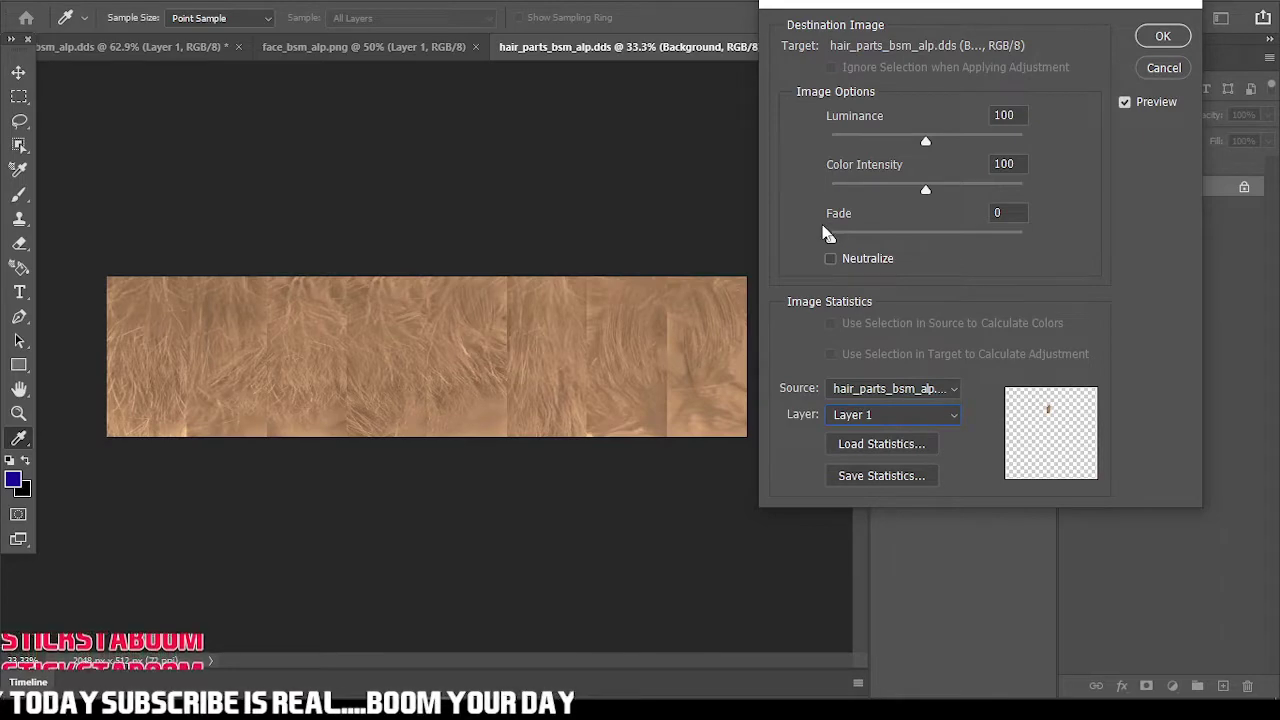
pyautogui.click(1162, 38)
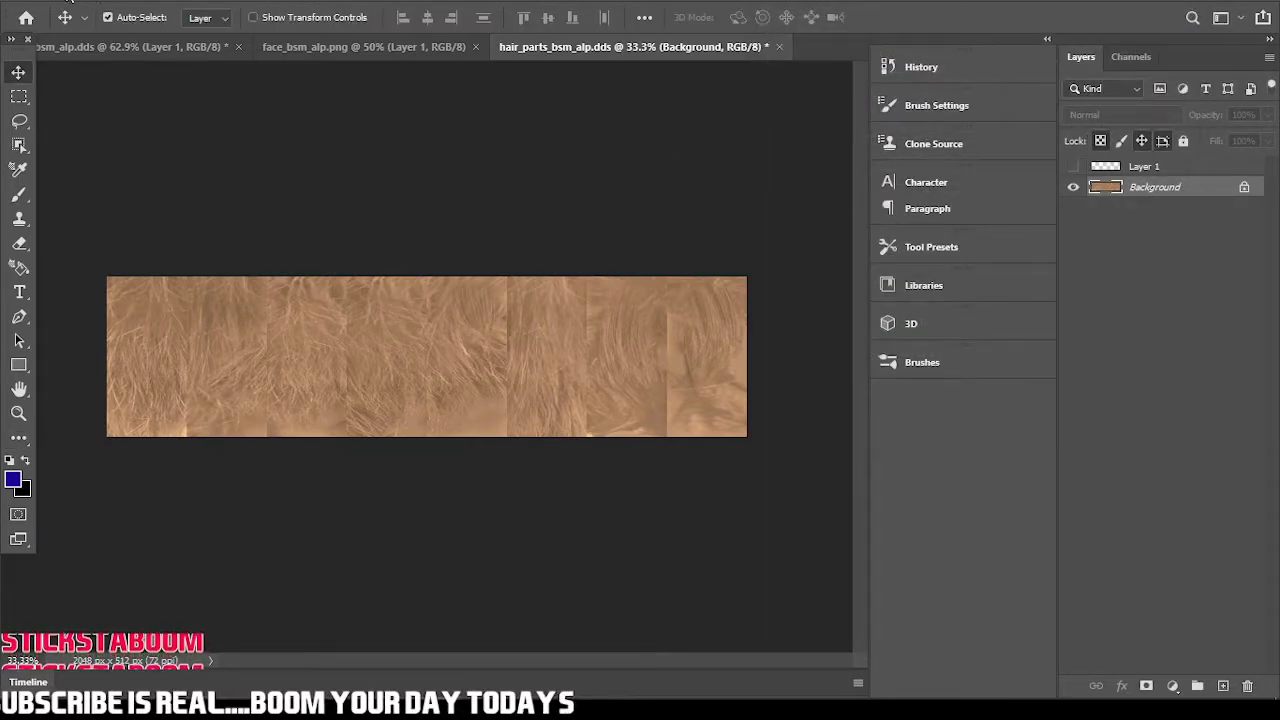
# - Save the recolored hair texture over hair_parts_bsm_alp in D3D/DDS format, using DXT5 with interpolated alpha and no MIP maps
pyautogui.click(46, 3)
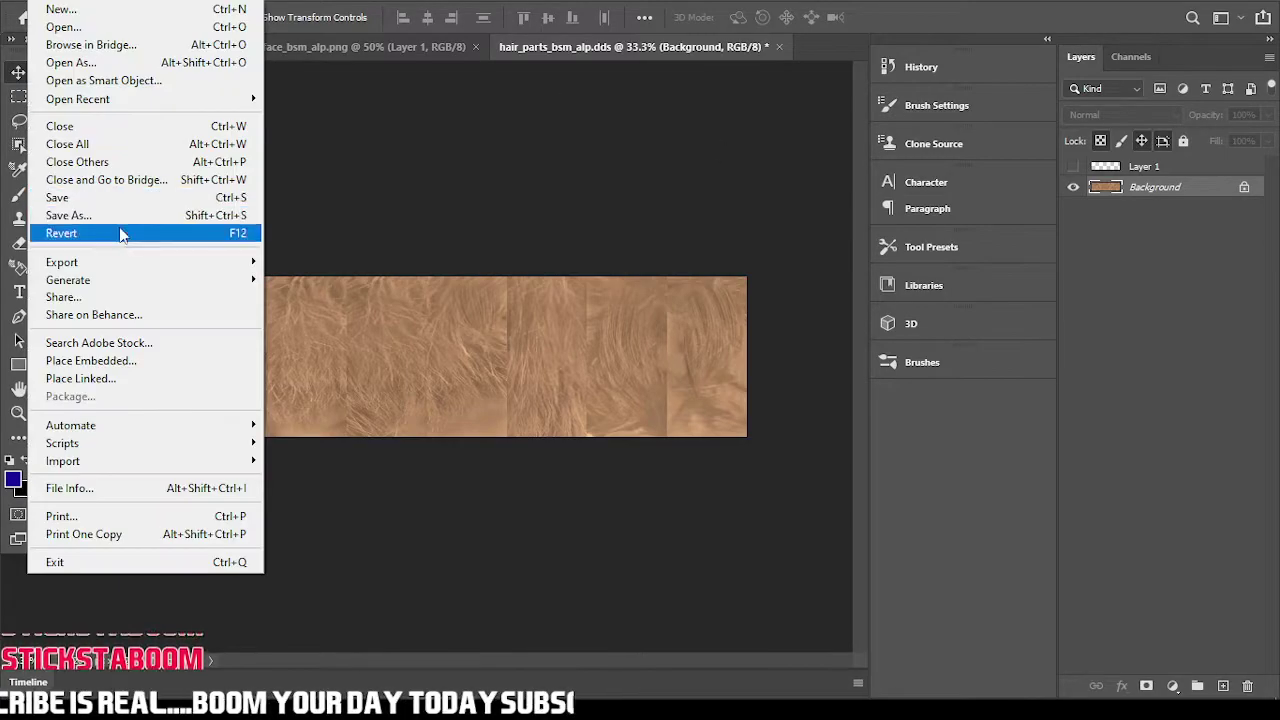
pyautogui.click(60, 213)
pyautogui.click(750, 511)
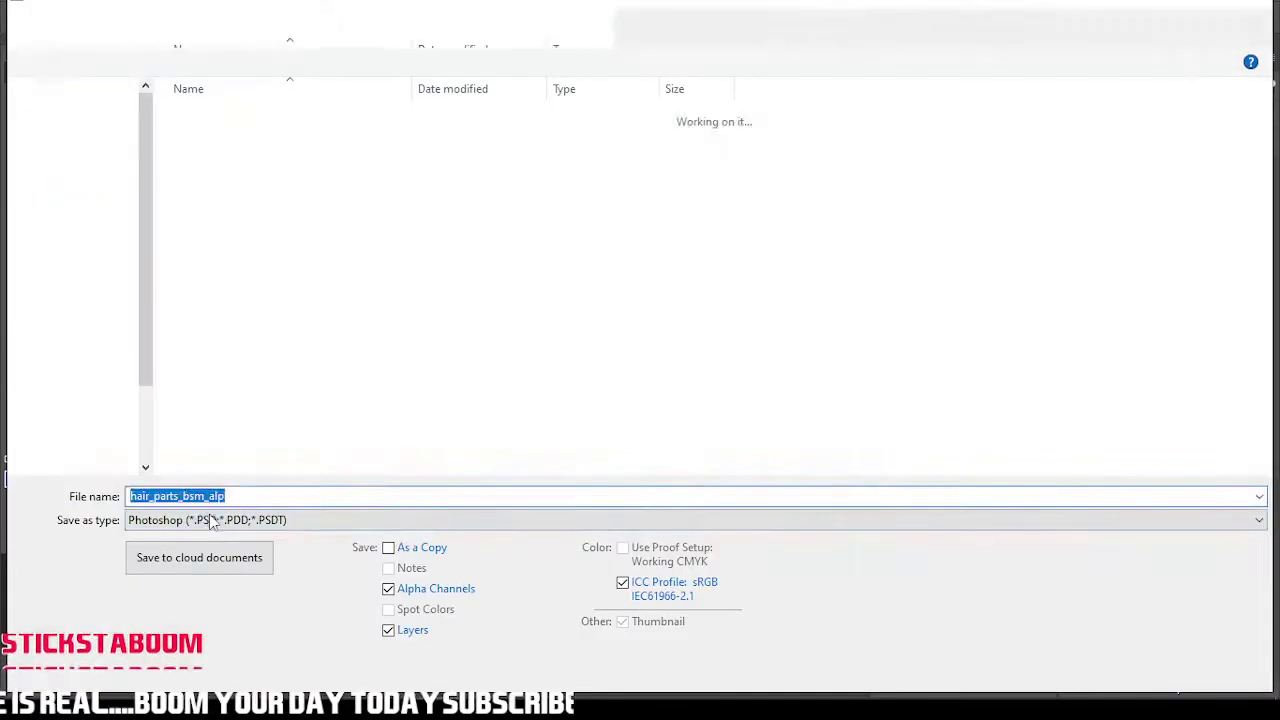
pyautogui.click(200, 520)
pyautogui.click(190, 242)
pyautogui.click(1118, 668)
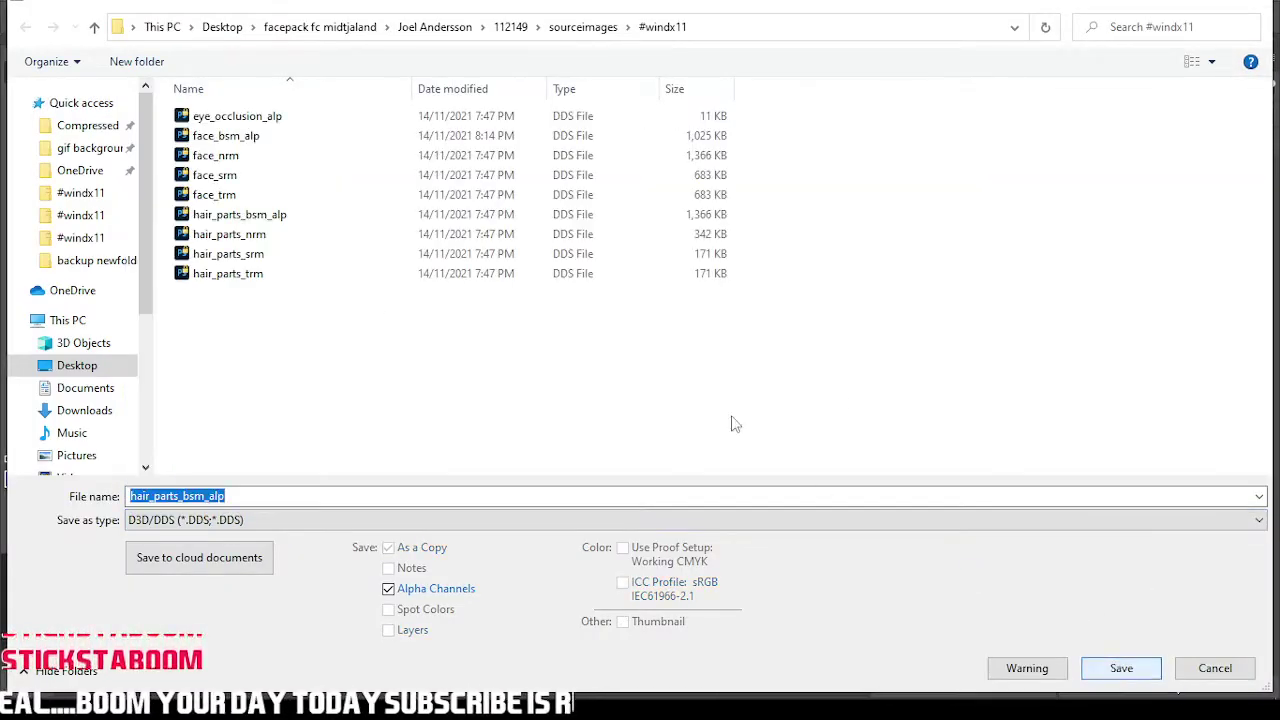
pyautogui.click(682, 350)
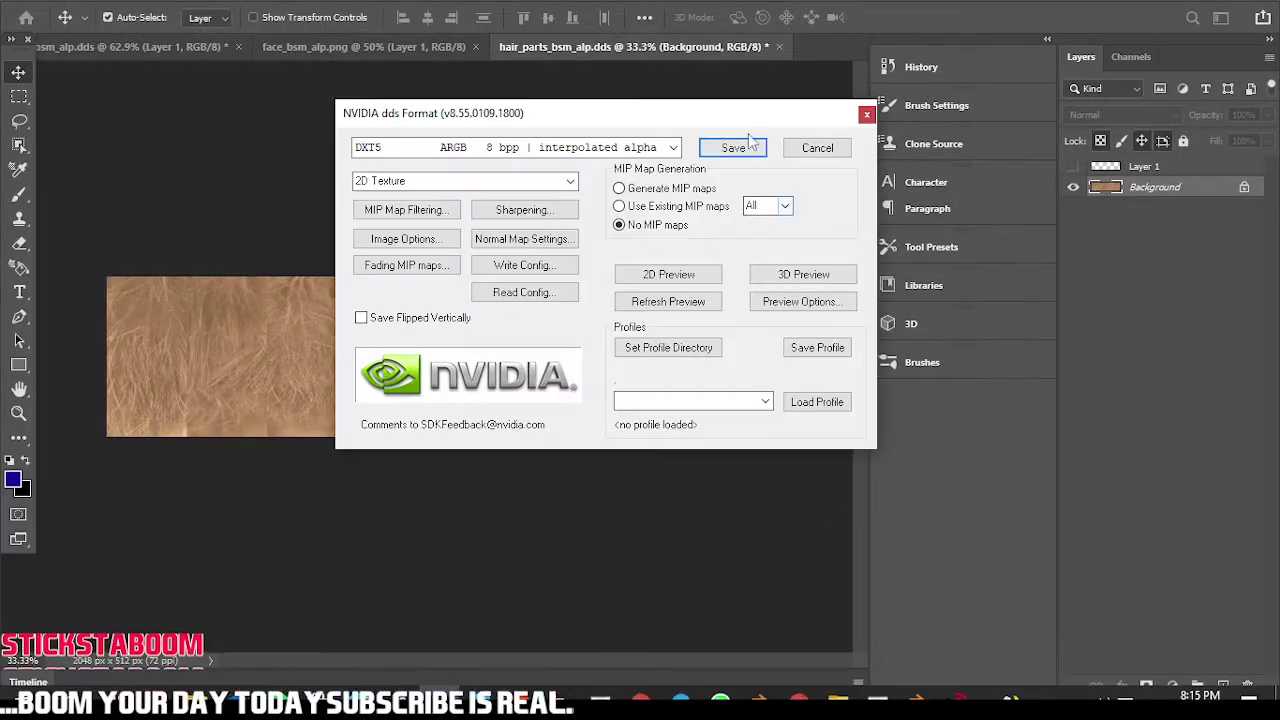
pyautogui.click(745, 146)
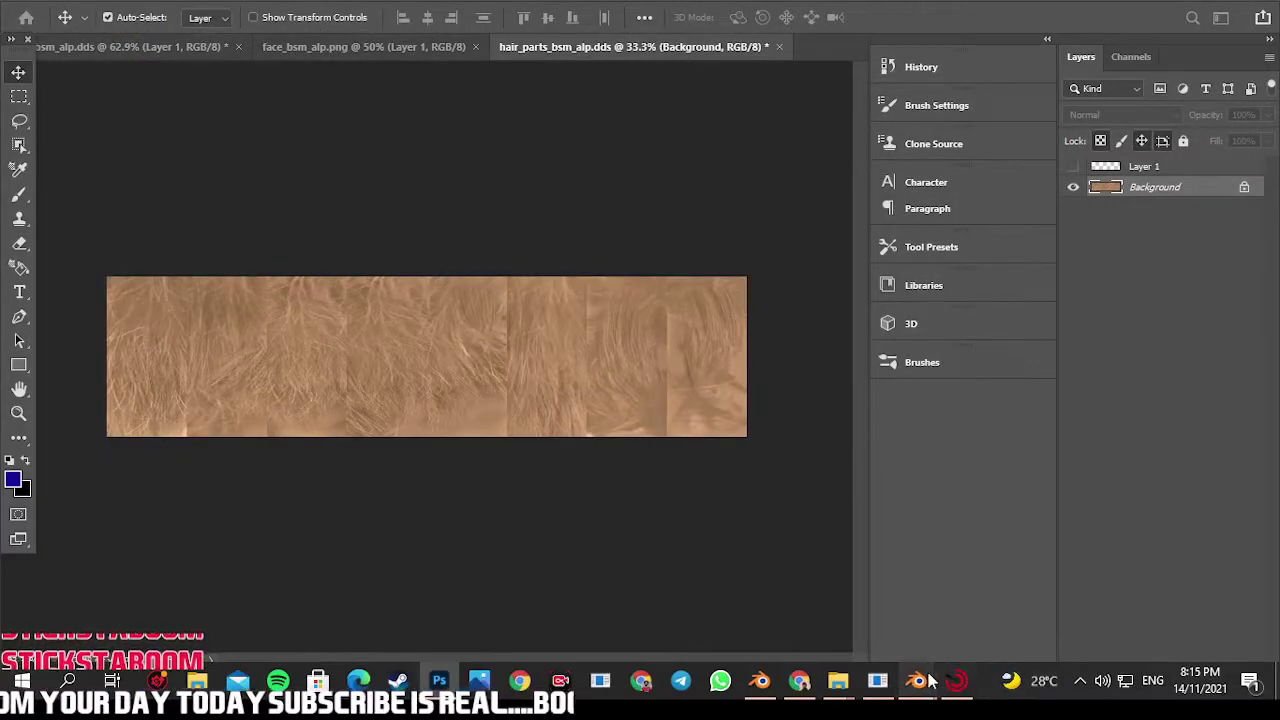
# - Switch to Blender, reload the hair texture image, and check the blond hair on the head from a slightly different angle
pyautogui.moveTo(917, 681)
pyautogui.click(780, 605)
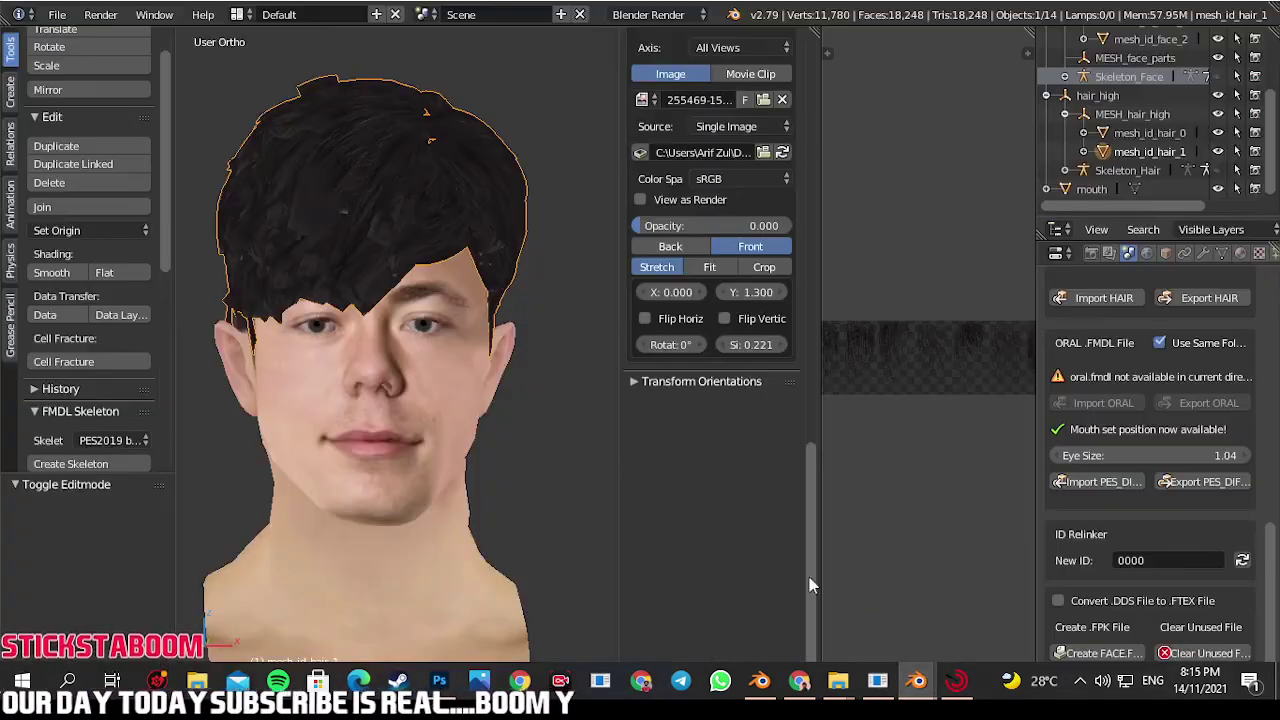
pyautogui.click(927, 689)
pyautogui.click(962, 577)
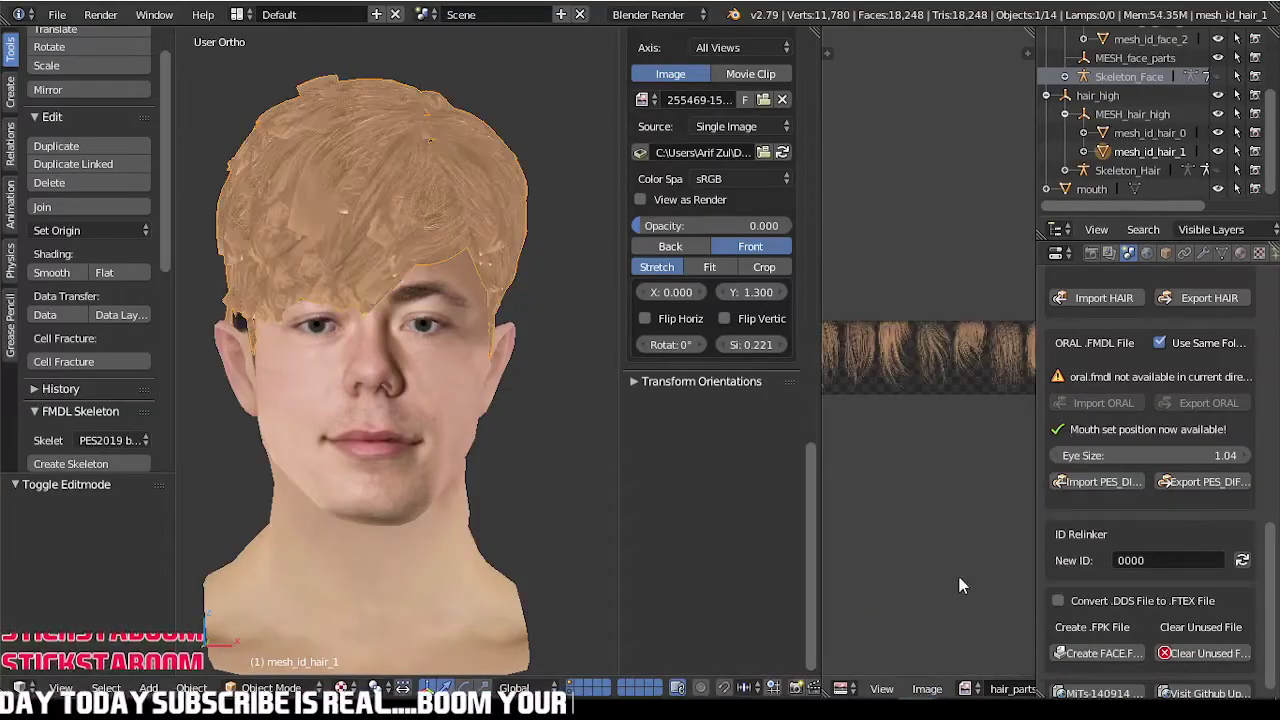
pyautogui.moveTo(540, 353); pyautogui.dragTo(543, 434, button='middle')
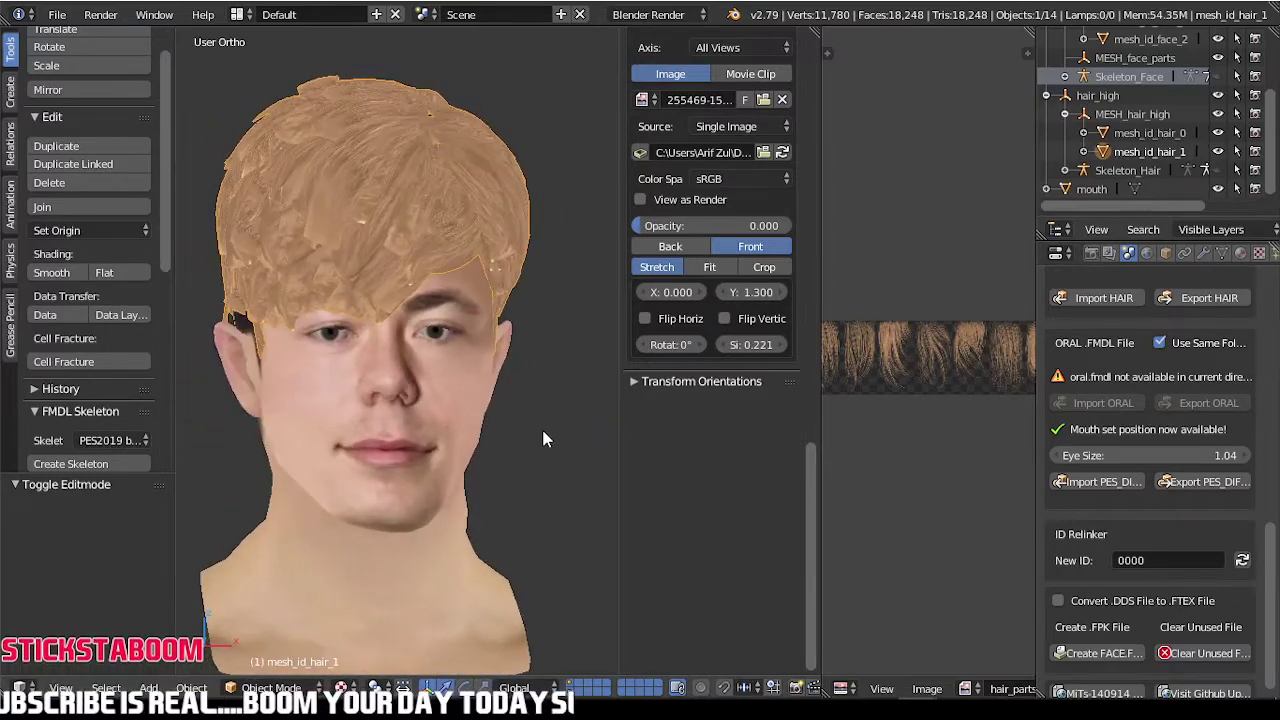
# - Return to Photoshop, undo the hair Match Color, and restart it on Background with hair_parts_bsm_alp.dds Layer 1 as the source
pyautogui.click(438, 681)
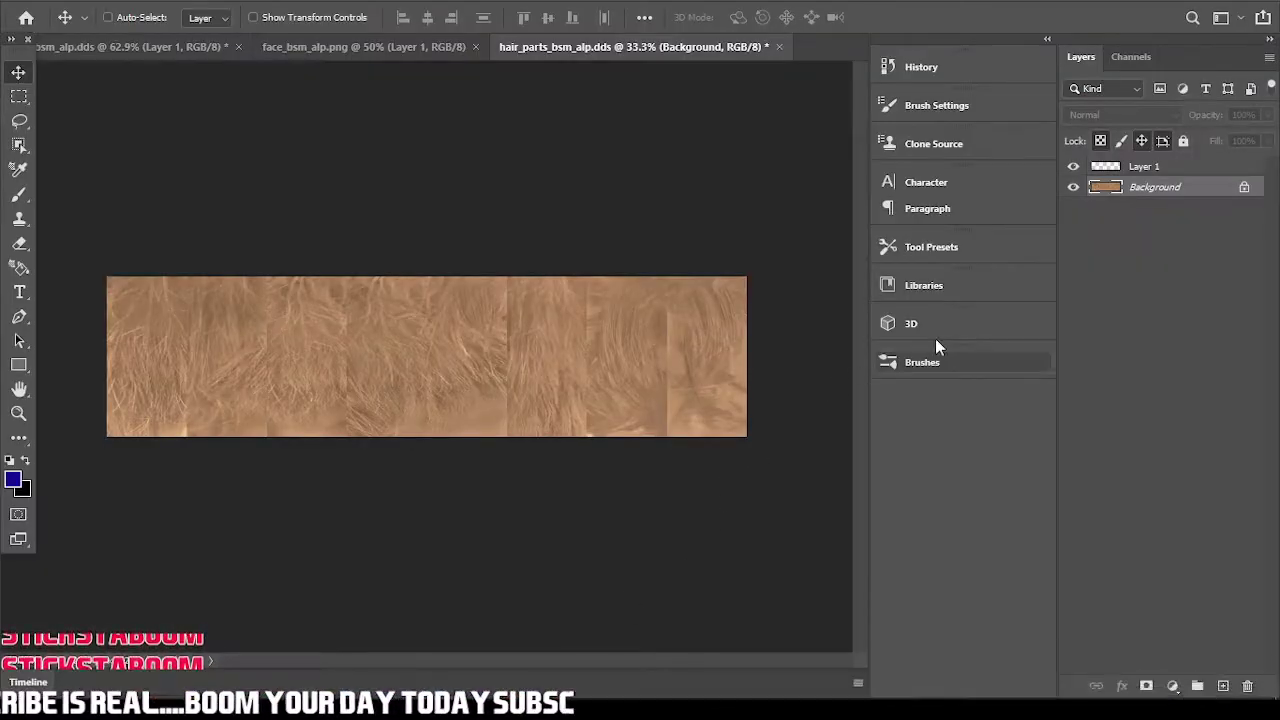
pyautogui.hotkey('ctrl', 'z')
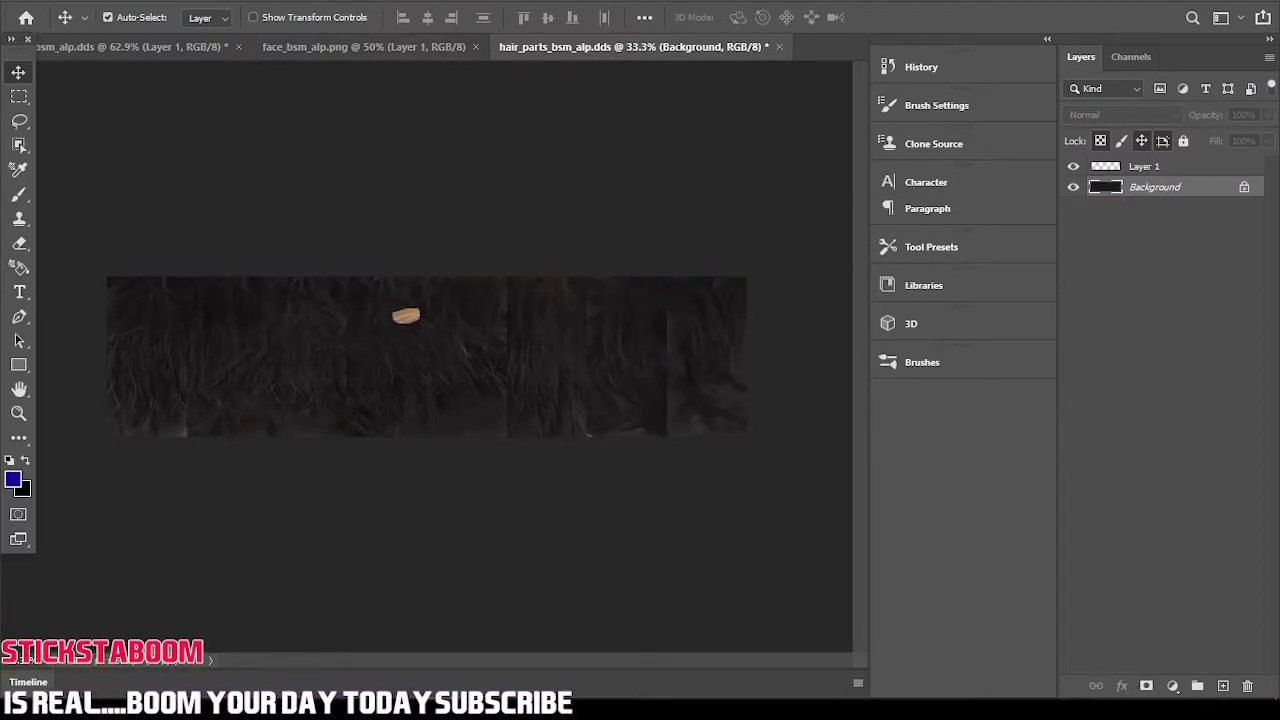
pyautogui.click(105, 2)
pyautogui.moveTo(128, 37)
pyautogui.click(457, 414)
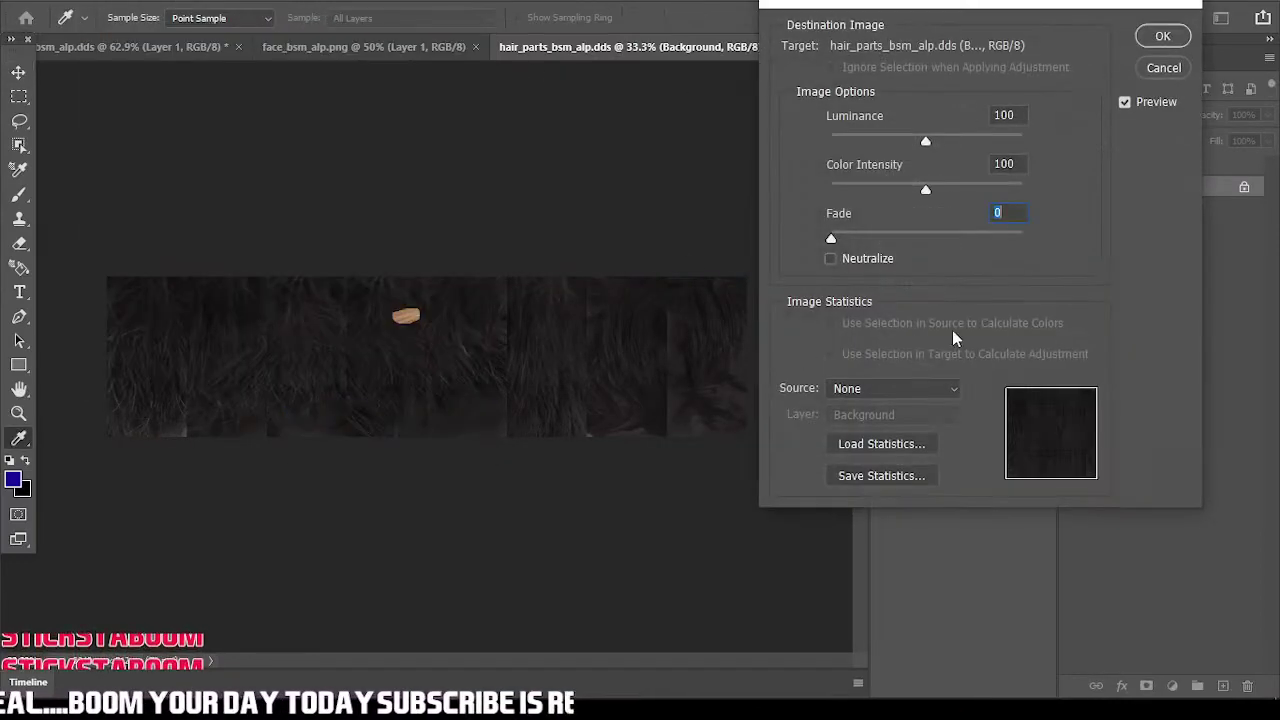
pyautogui.click(900, 388)
pyautogui.click(866, 451)
pyautogui.click(900, 414)
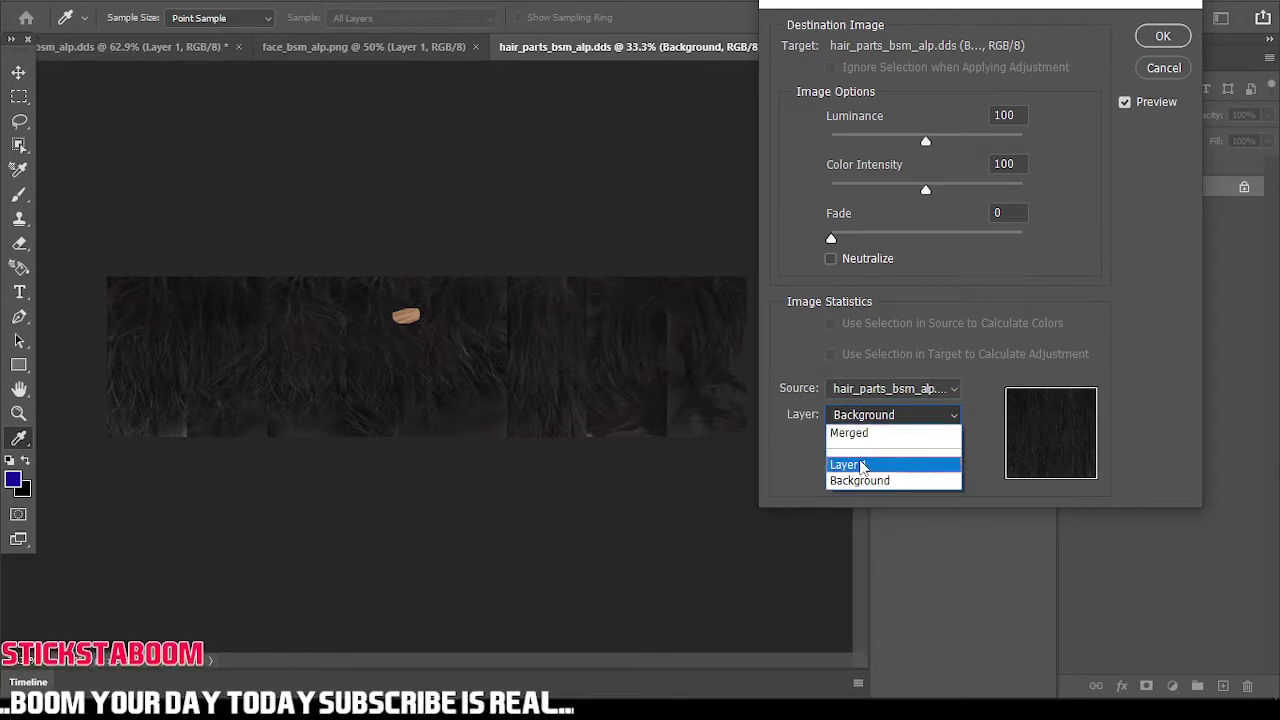
pyautogui.click(862, 466)
# - Apply Match Color with Luminance 130, Color Intensity 46 and Fade 9, and hide Layer 1
pyautogui.moveTo(830, 240)
pyautogui.mouseDown()
pyautogui.moveTo(868, 232)
pyautogui.moveTo(850, 232)
pyautogui.mouseUp()
pyautogui.moveTo(925, 186); pyautogui.dragTo(958, 189)
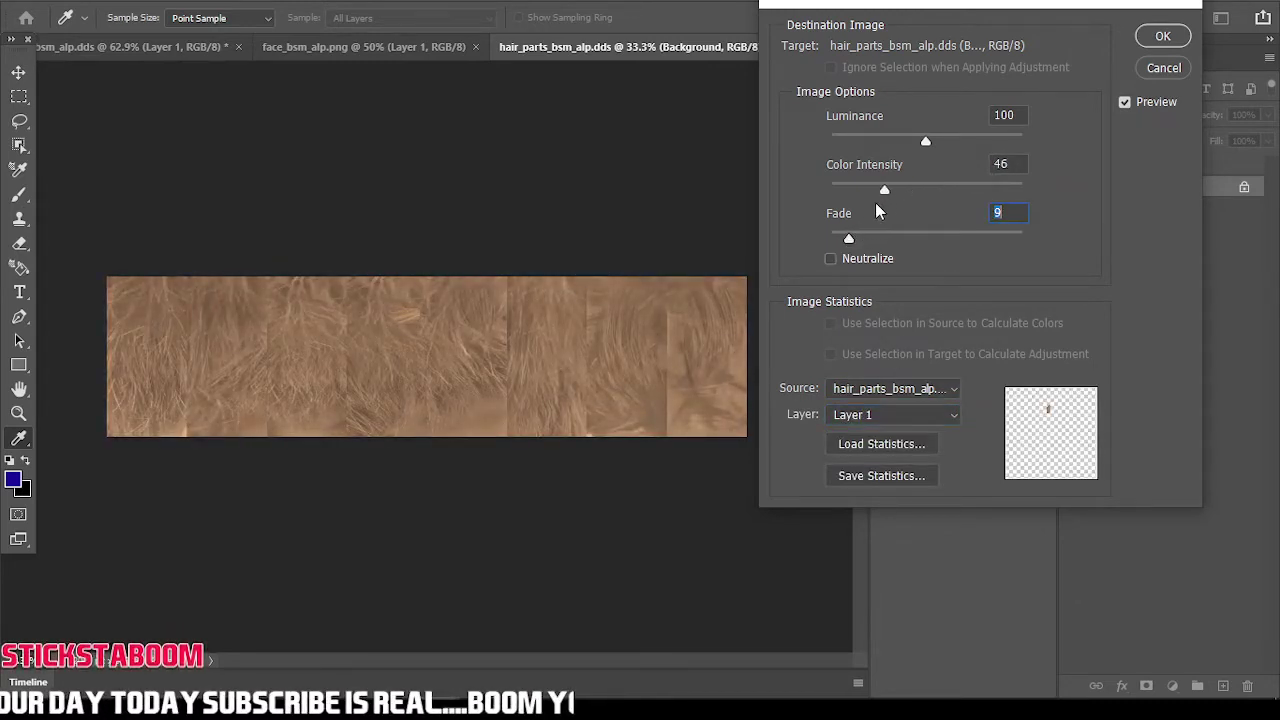
pyautogui.moveTo(926, 146); pyautogui.dragTo(965, 148)
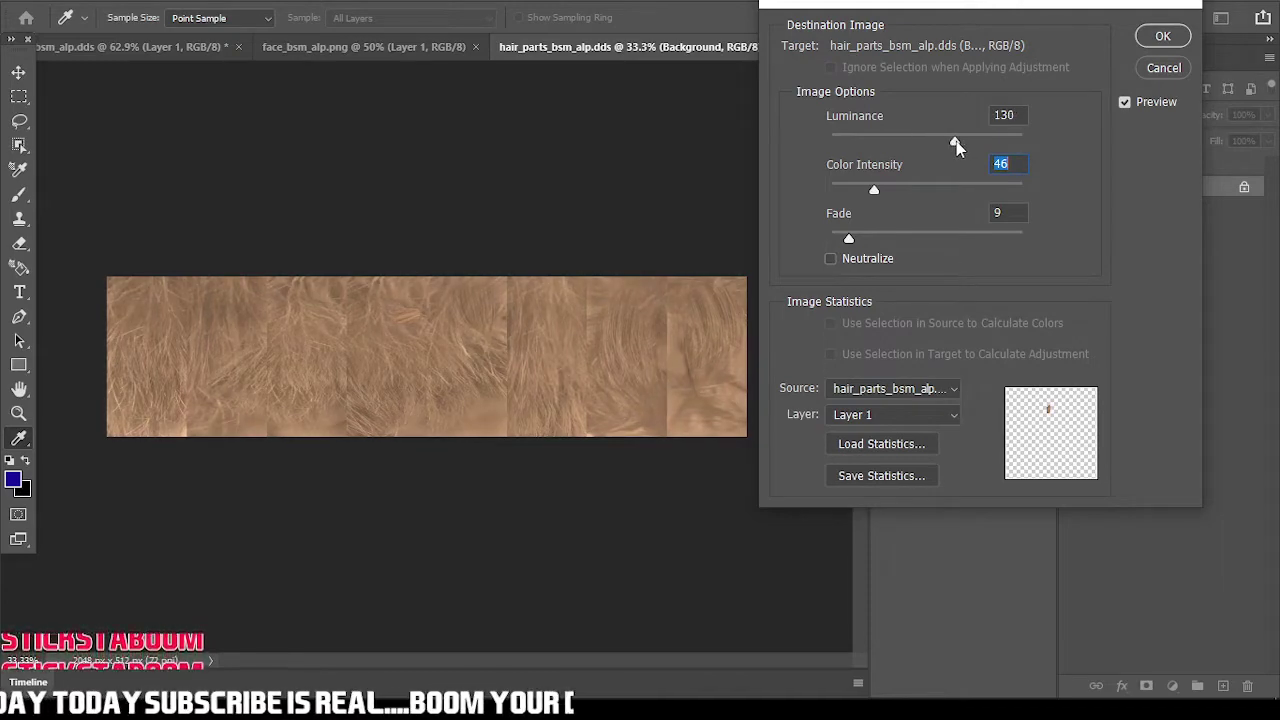
pyautogui.click(956, 141)
pyautogui.click(1163, 36)
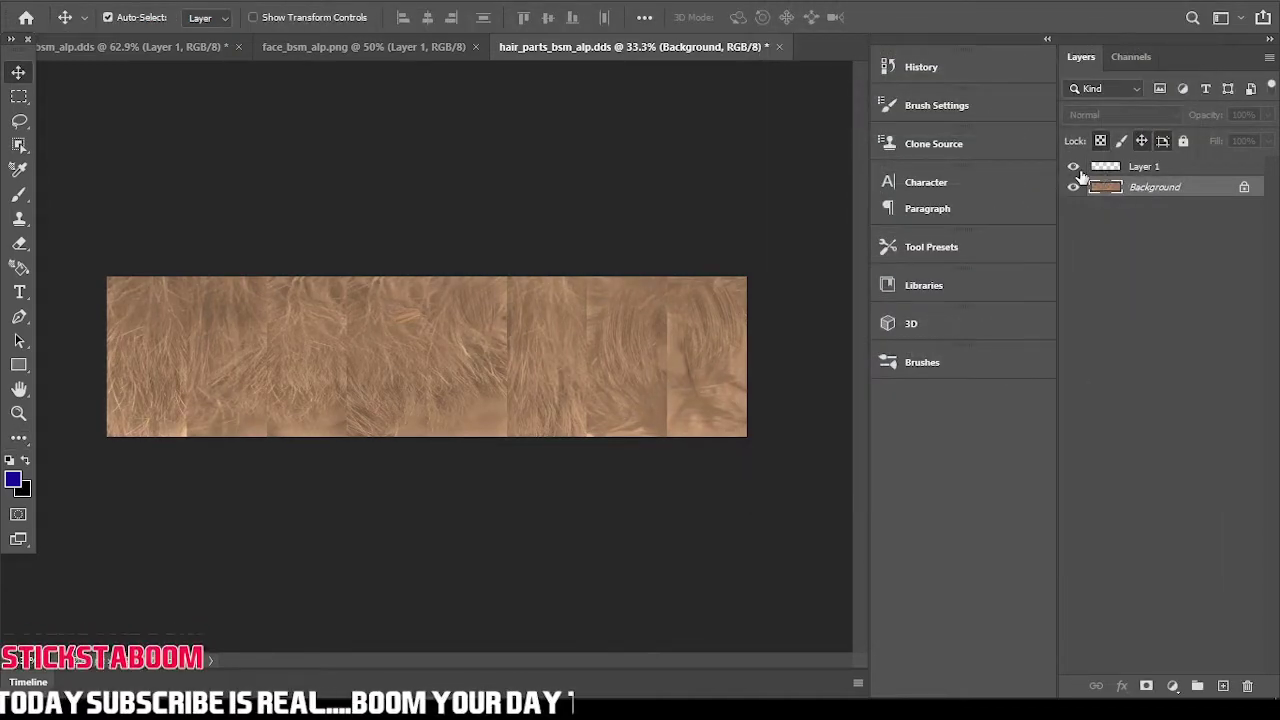
# - Overwrite hair_parts_bsm_alp with the adjusted hair texture as a D3D/DDS file, keeping DXT5 interpolated alpha and no MIP maps
pyautogui.click(42, 1)
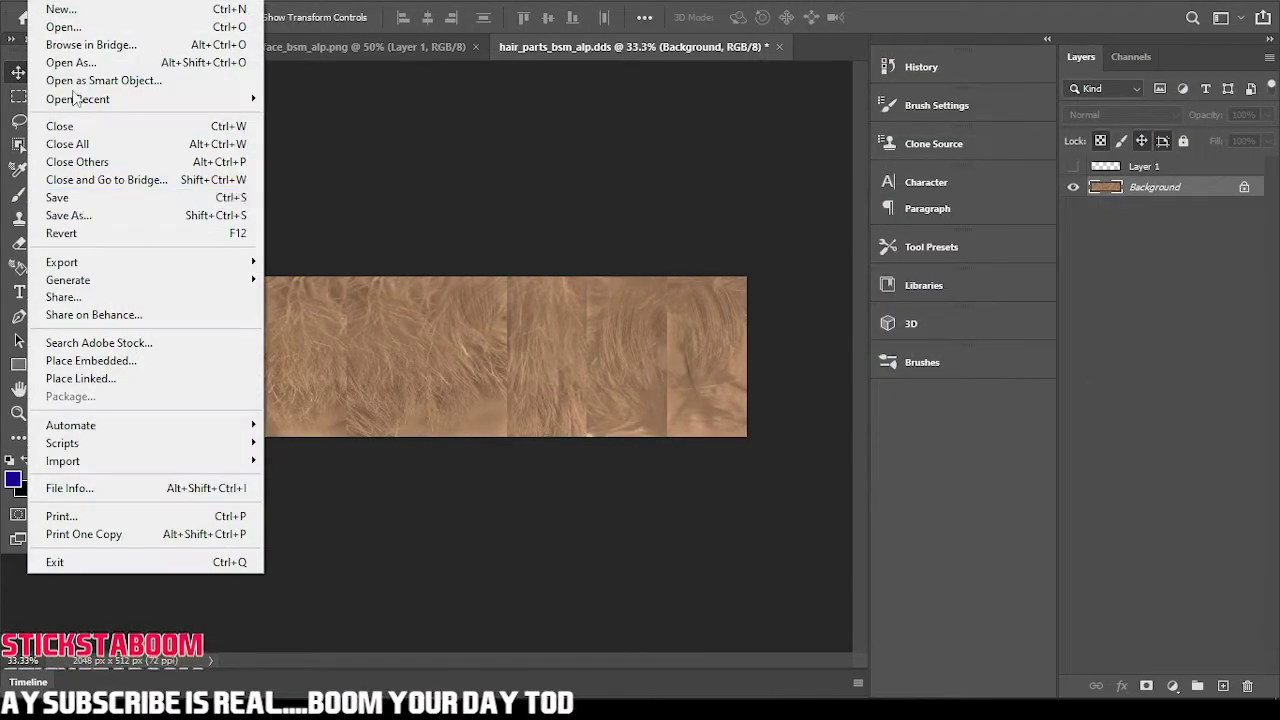
pyautogui.click(72, 216)
pyautogui.click(729, 515)
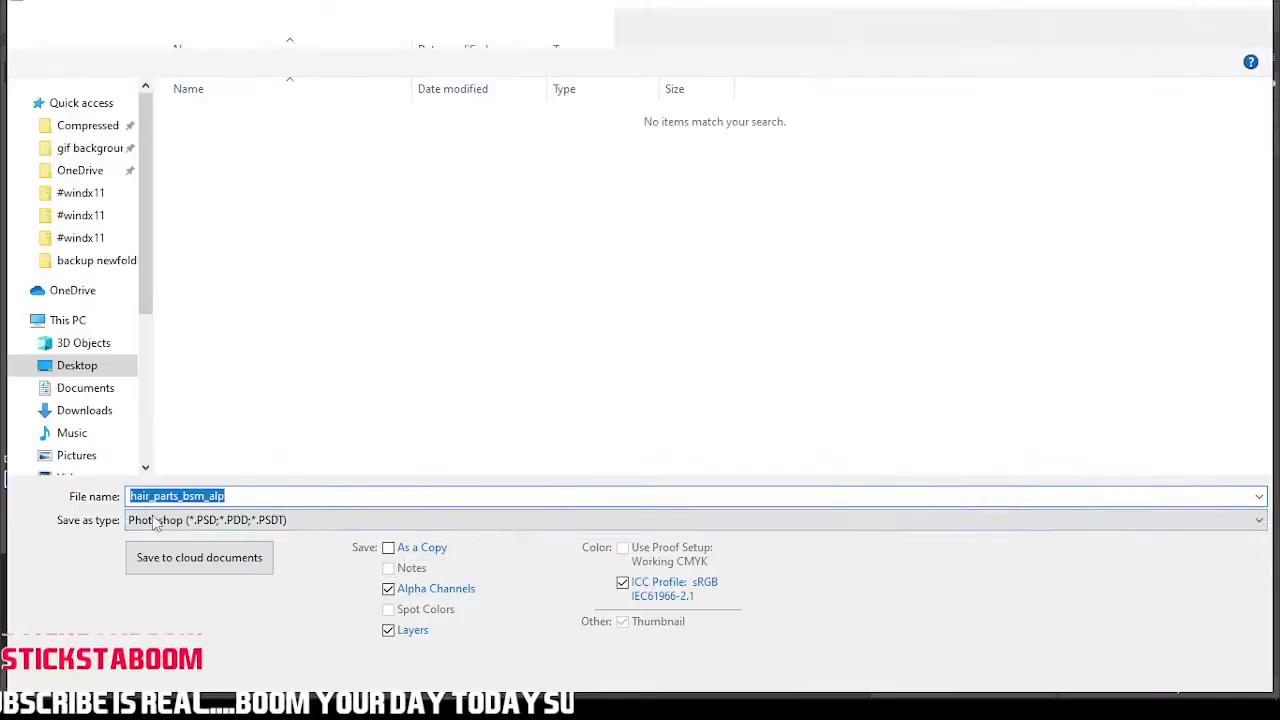
pyautogui.click(200, 519)
pyautogui.click(200, 236)
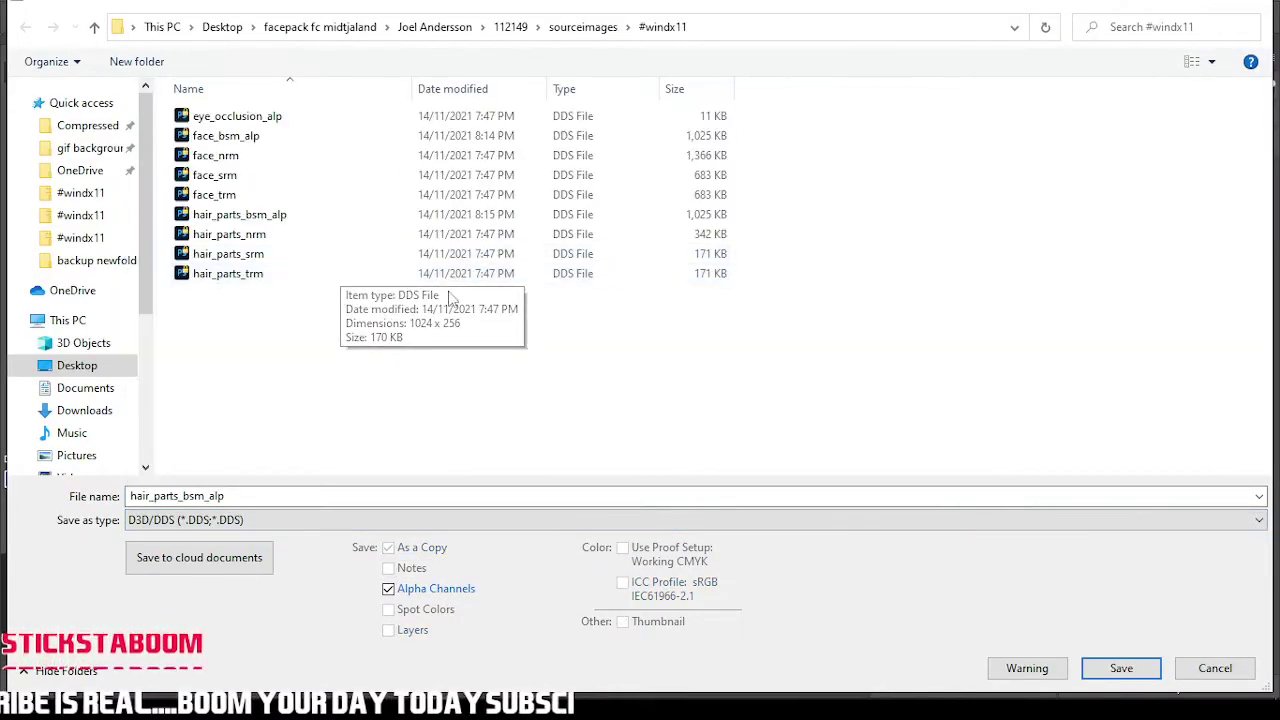
pyautogui.click(1113, 676)
pyautogui.click(690, 349)
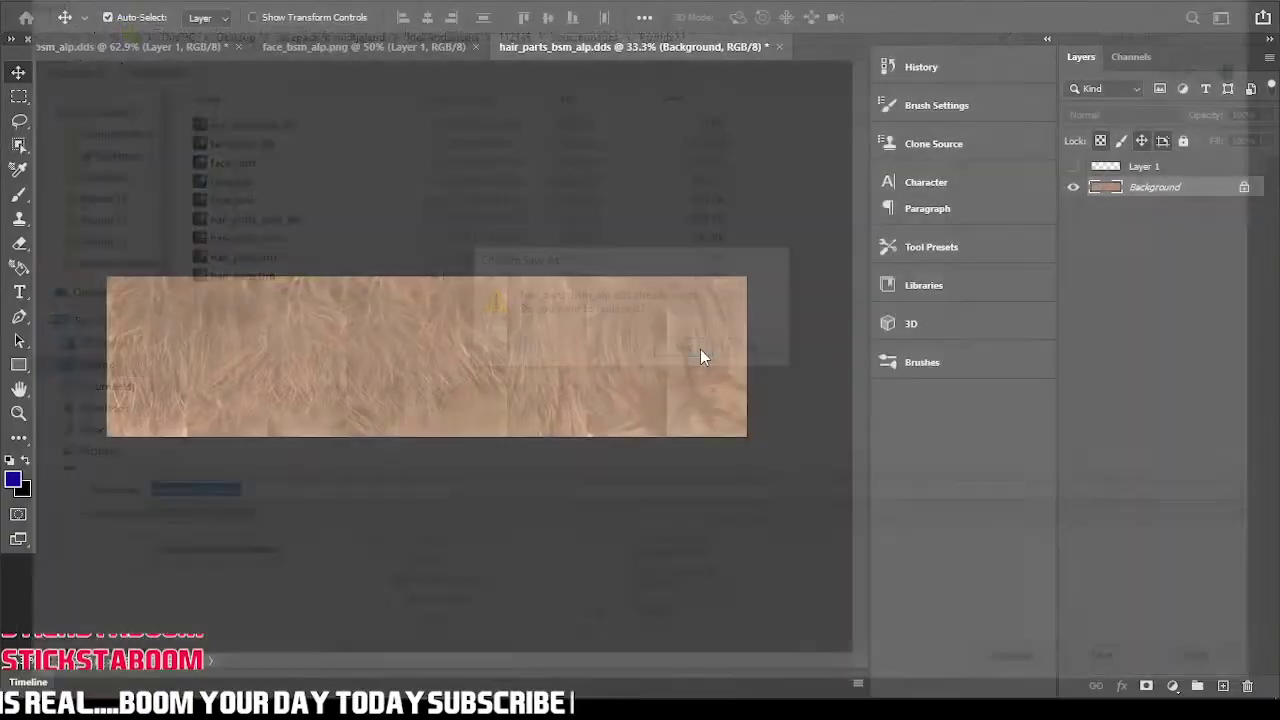
pyautogui.click(733, 148)
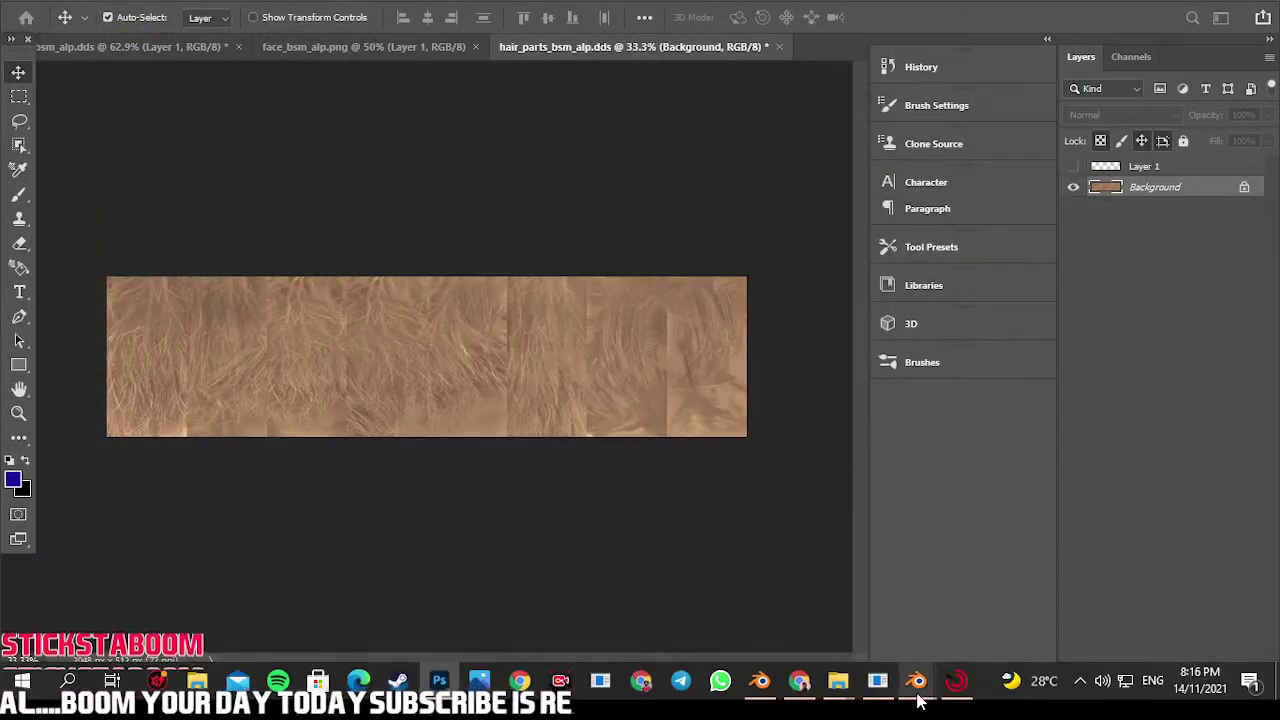
# - Switch to Blender, reload the hair texture image, and select mesh_id_hair_0 at the back of the head
pyautogui.moveTo(916, 681)
pyautogui.click(803, 625)
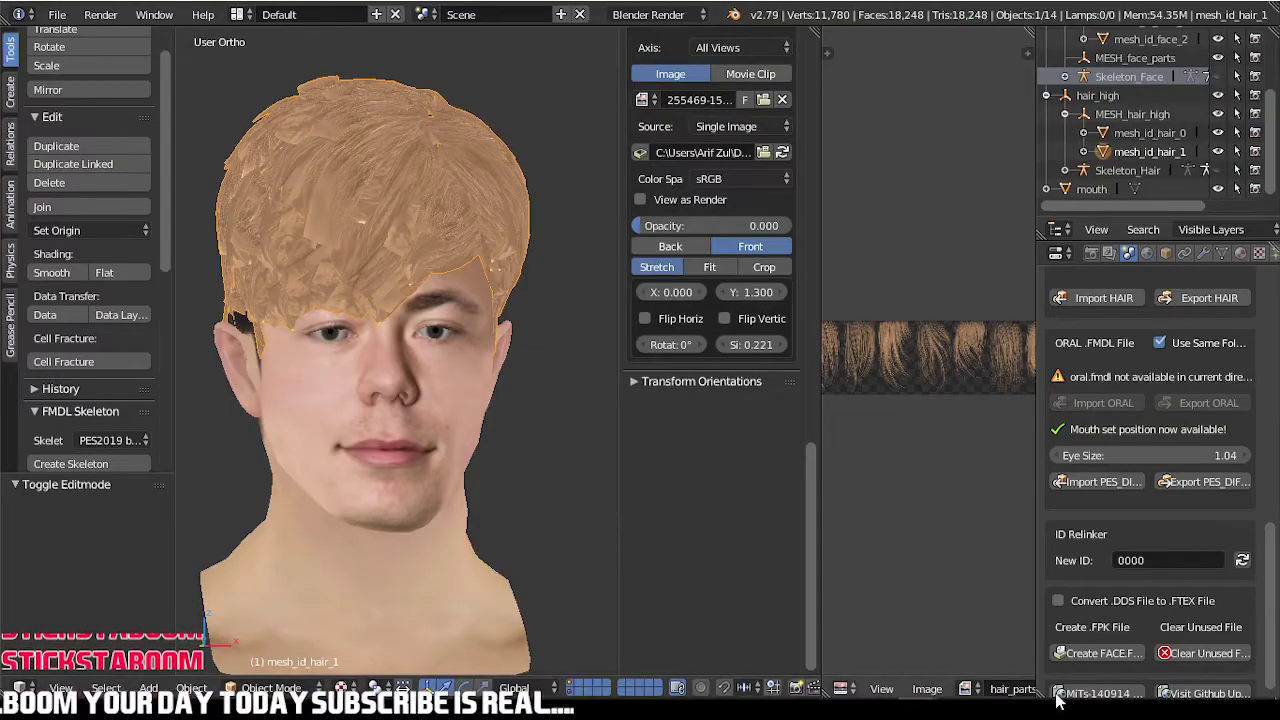
pyautogui.click(927, 688)
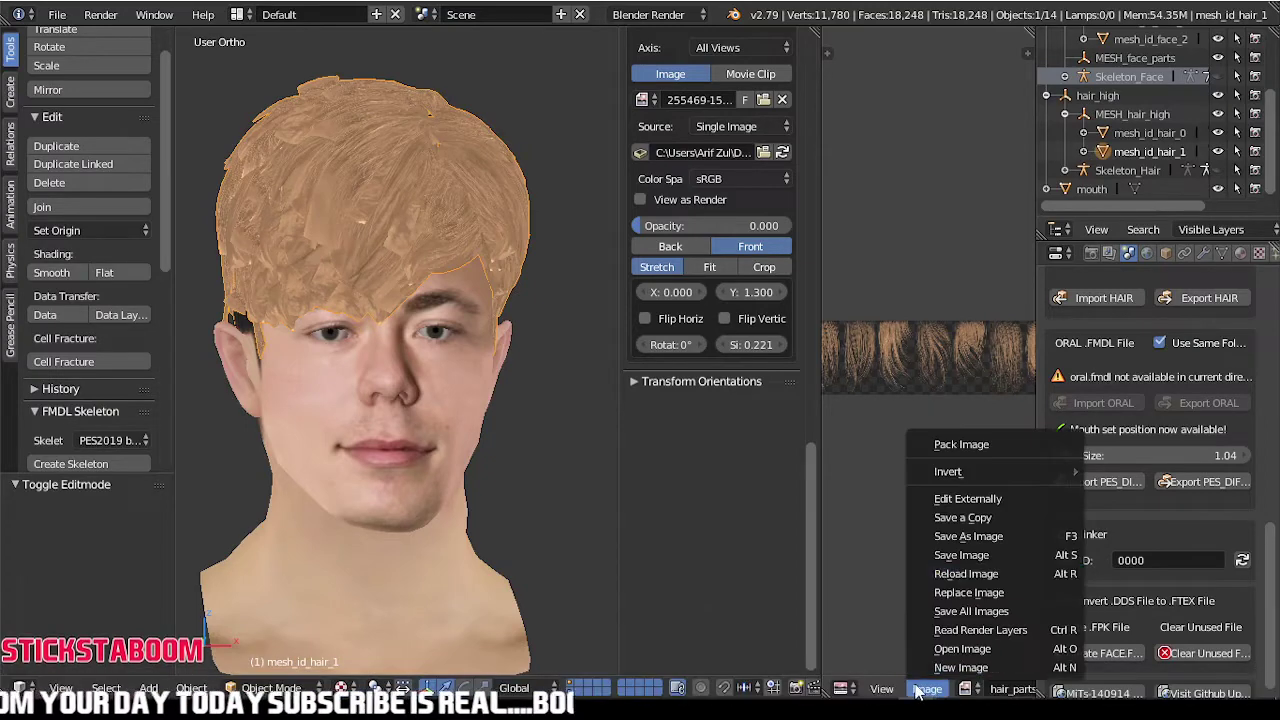
pyautogui.click(900, 574)
pyautogui.moveTo(362, 441); pyautogui.dragTo(258, 410, button='middle')
pyautogui.rightClick(302, 415)
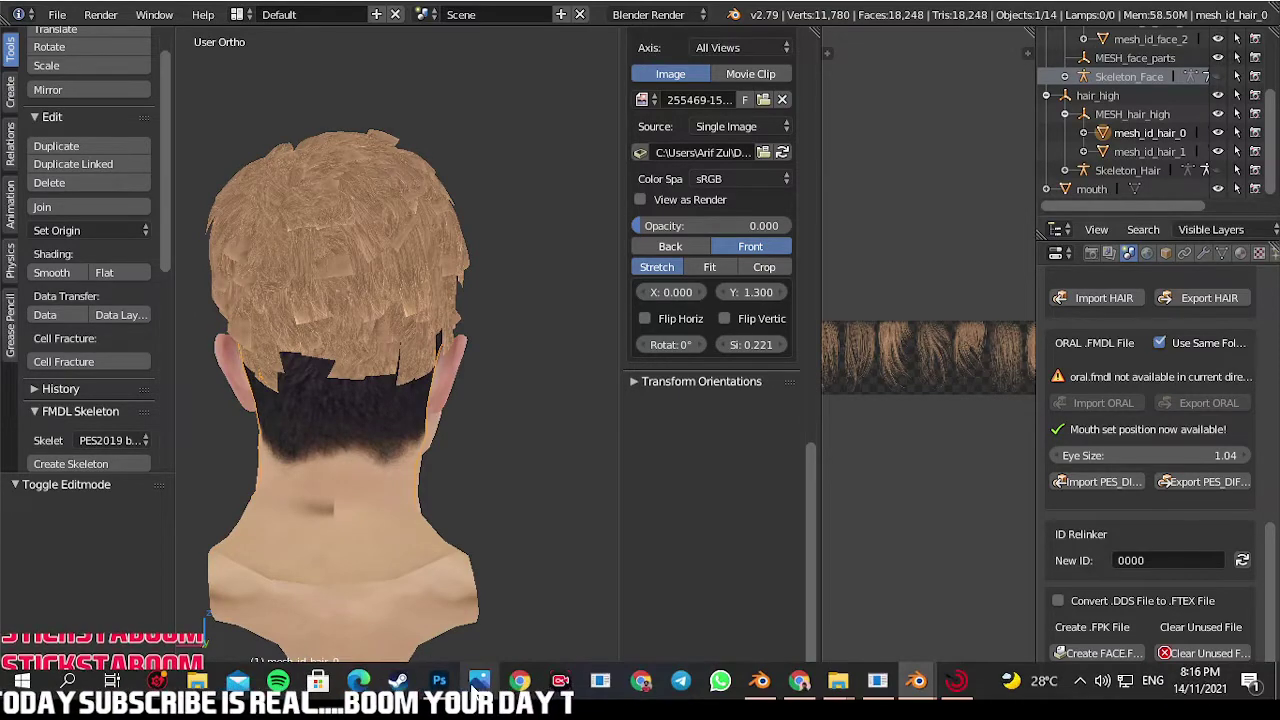
# - Return to Photoshop and save the face texture document over face_bsm_alp in D3D/DDS format, using DXT5 and no MIP maps
pyautogui.click(440, 682)
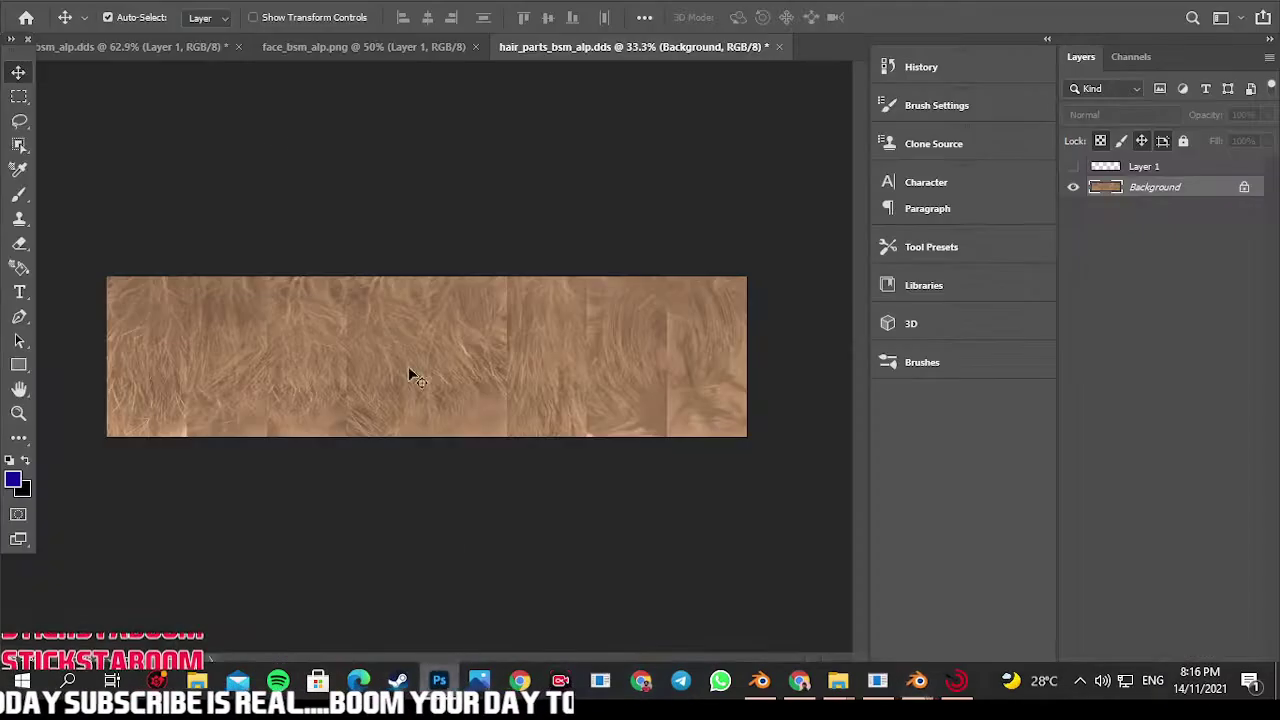
pyautogui.click(135, 47)
pyautogui.scroll(4, 449, 331)
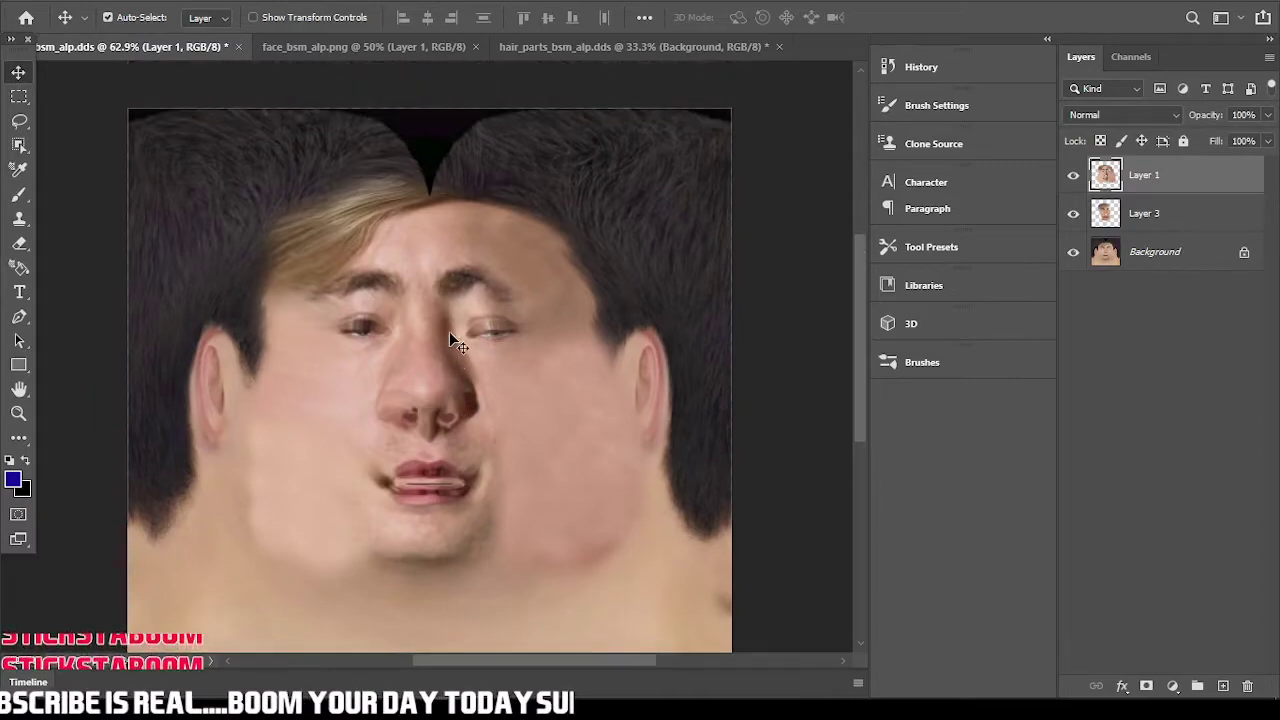
pyautogui.scroll(-3, 449, 331)
pyautogui.click(40, 2)
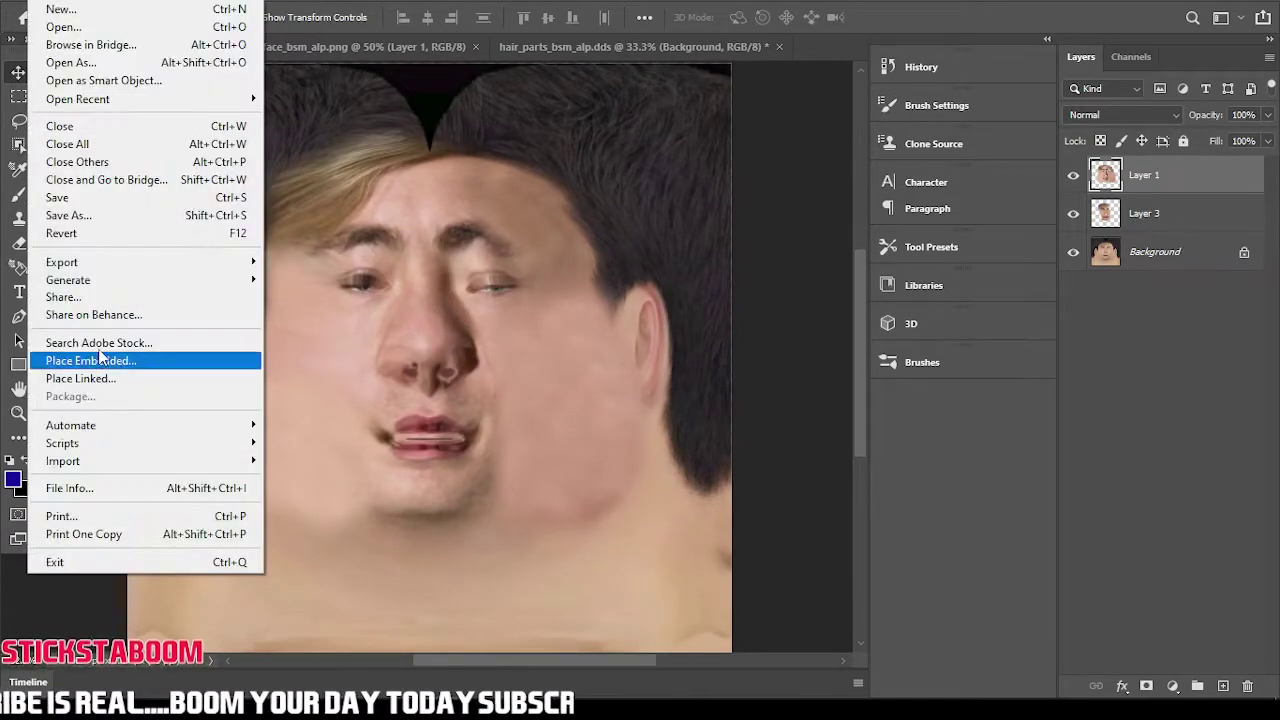
pyautogui.click(86, 214)
pyautogui.click(755, 511)
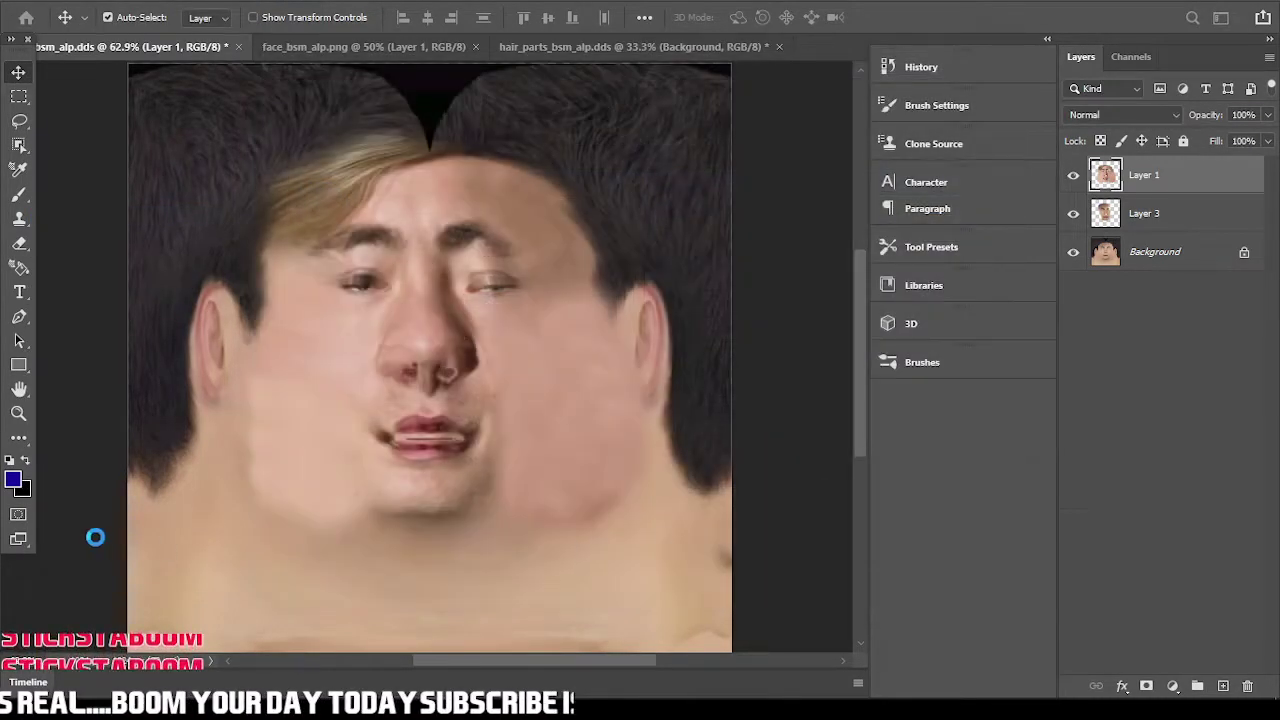
pyautogui.click(243, 520)
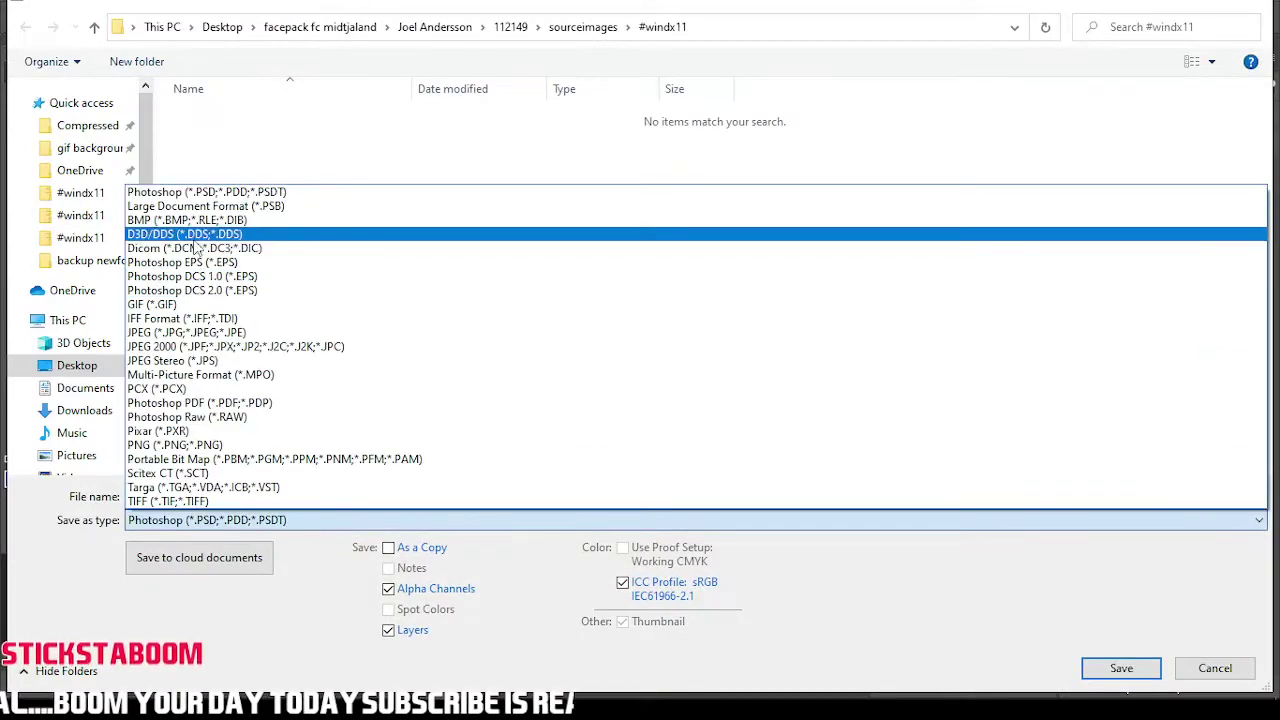
pyautogui.click(190, 234)
pyautogui.click(1120, 668)
pyautogui.click(682, 347)
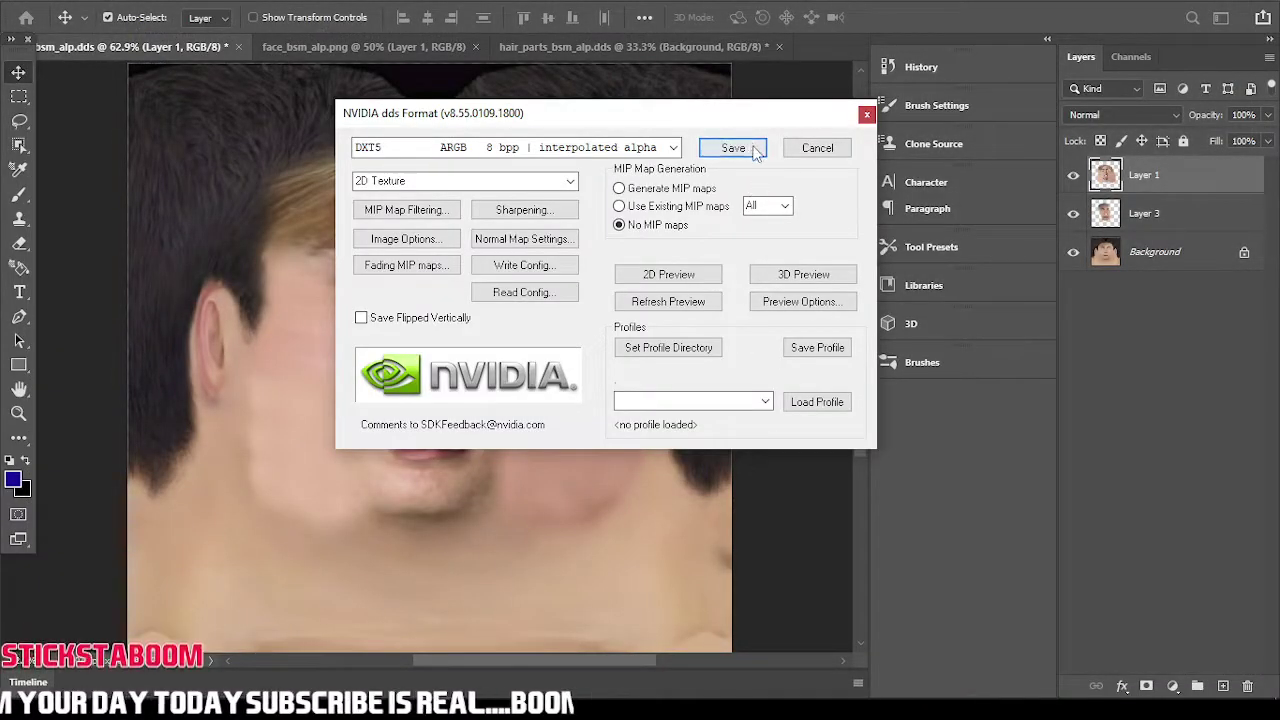
pyautogui.click(733, 148)
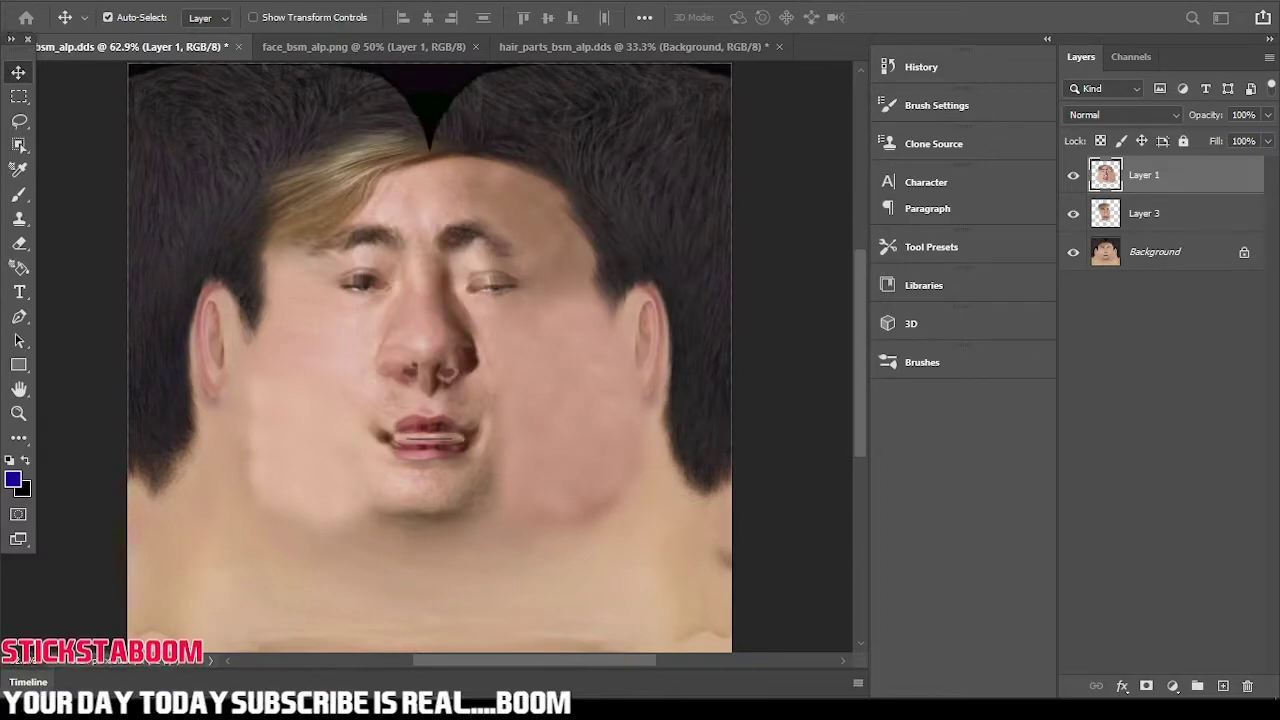
# - Save a PNG copy of the face texture as face_bsm_alp2 in #windx11 with the large file size option
pyautogui.click(35, 3)
pyautogui.click(60, 212)
pyautogui.click(705, 502)
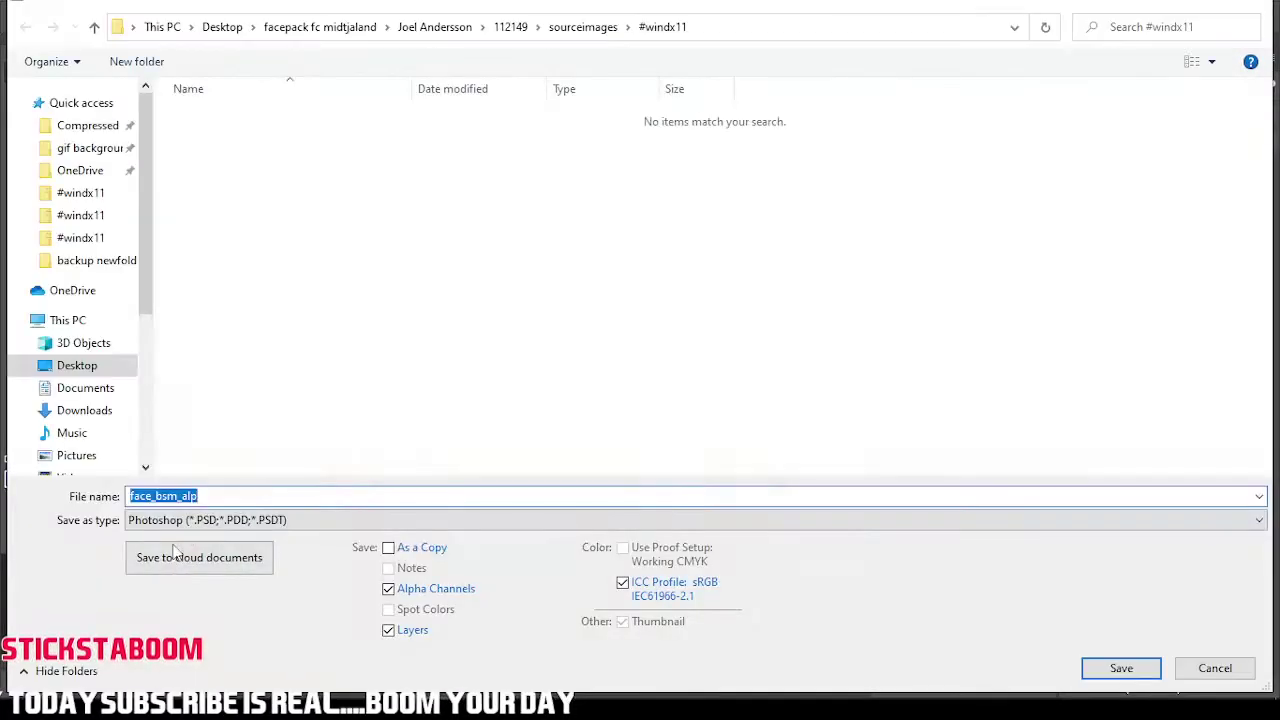
pyautogui.click(230, 520)
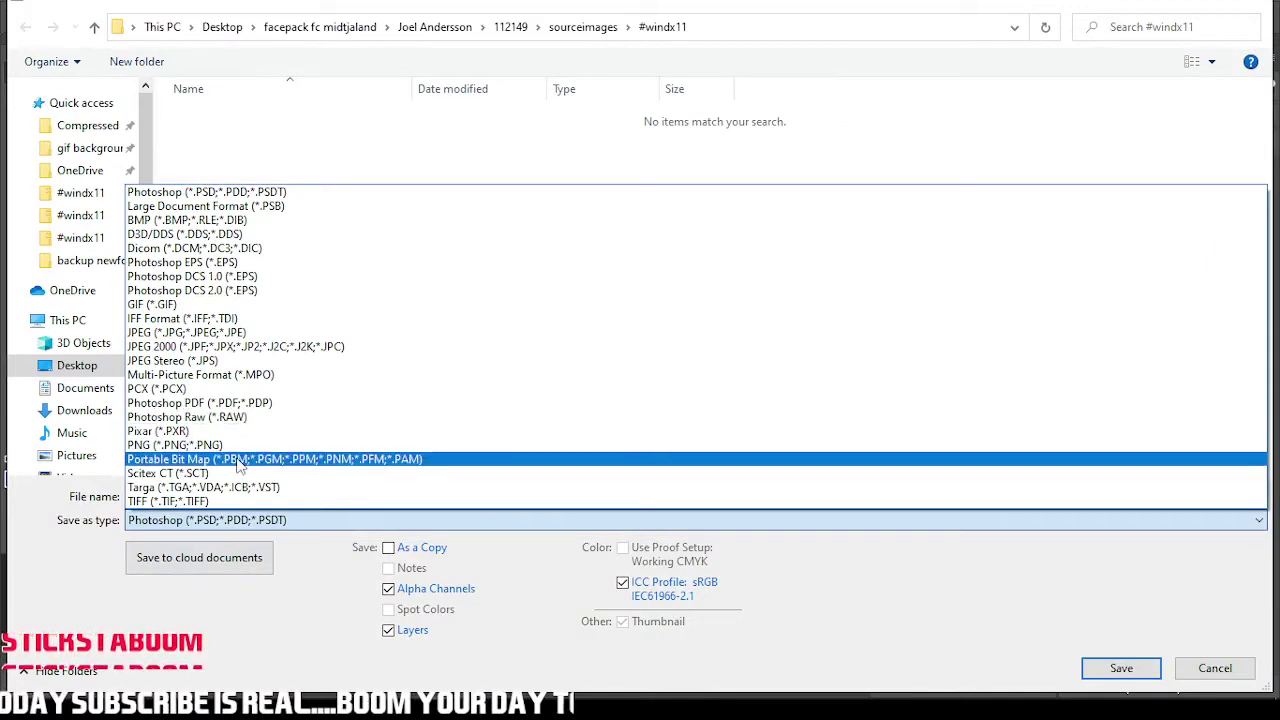
pyautogui.click(175, 445)
pyautogui.doubleClick(227, 495)
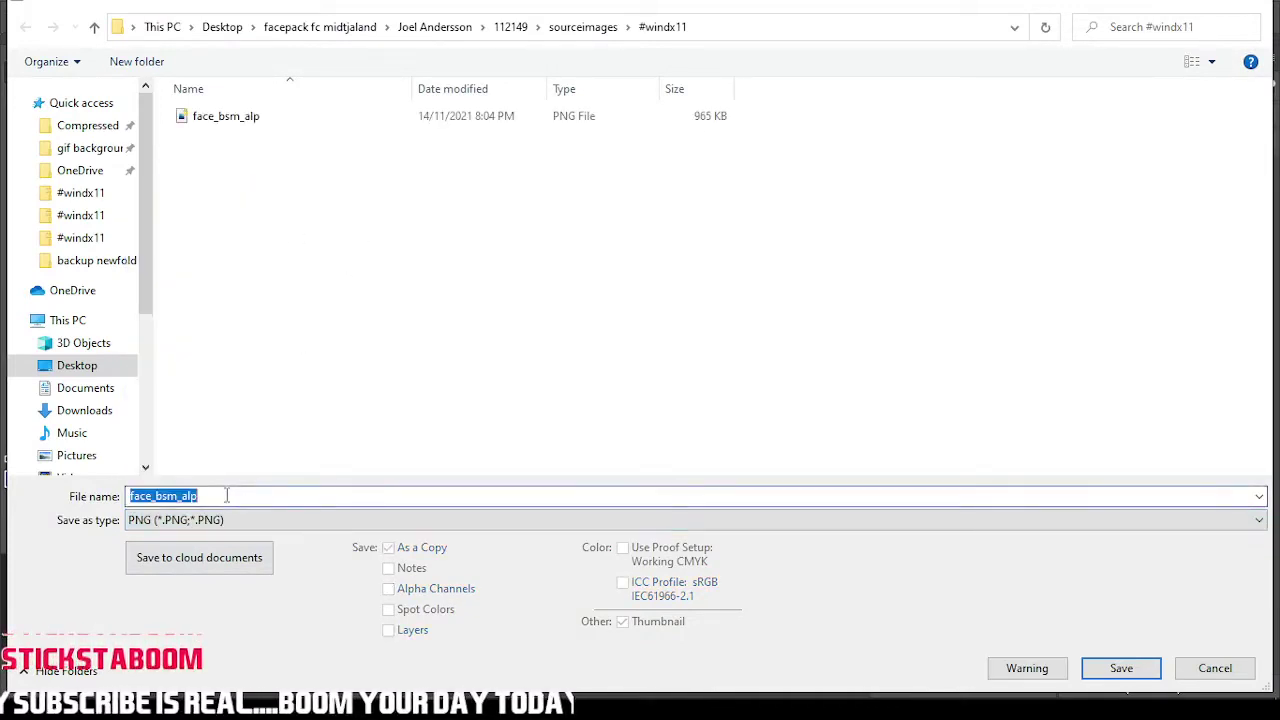
pyautogui.write('2')
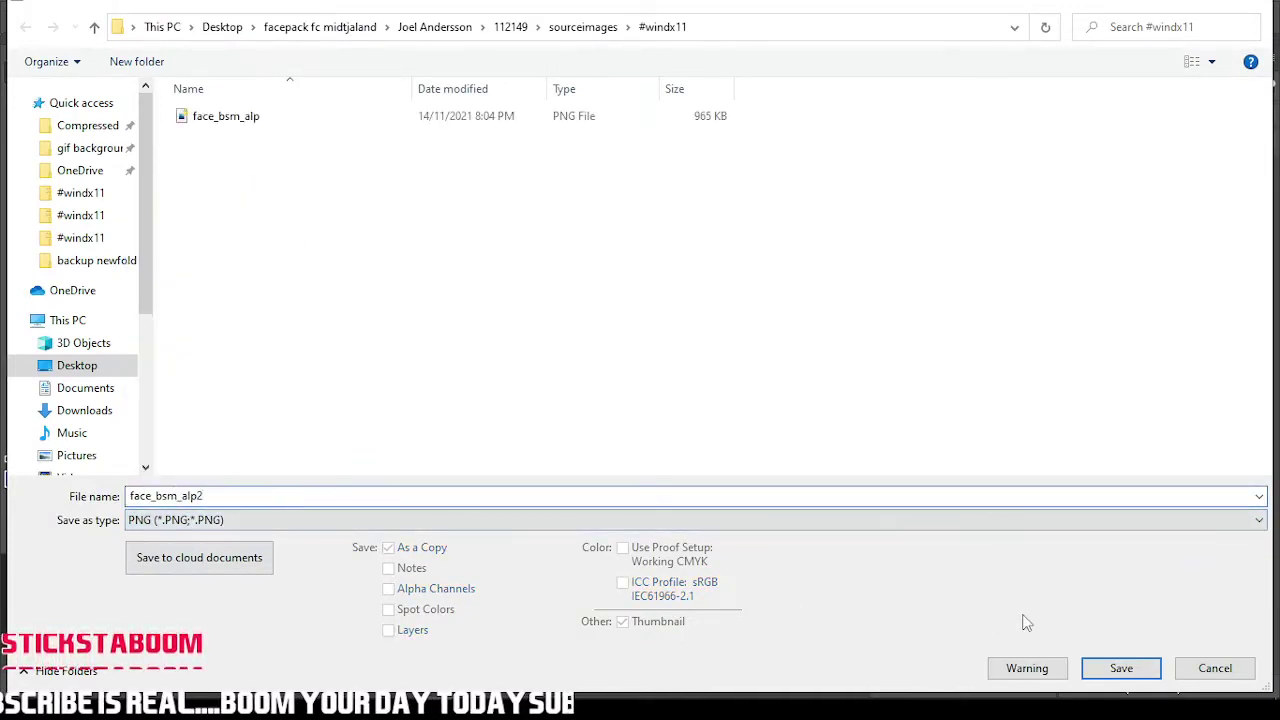
pyautogui.click(1120, 670)
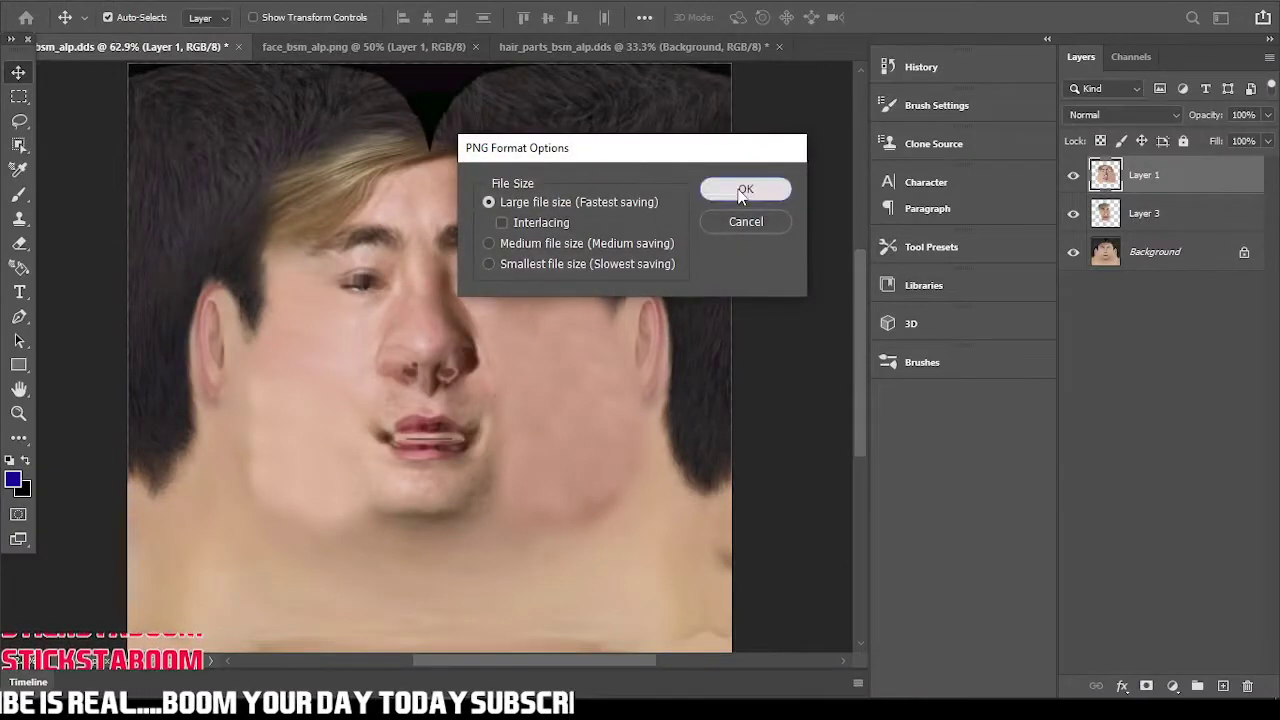
pyautogui.click(742, 186)
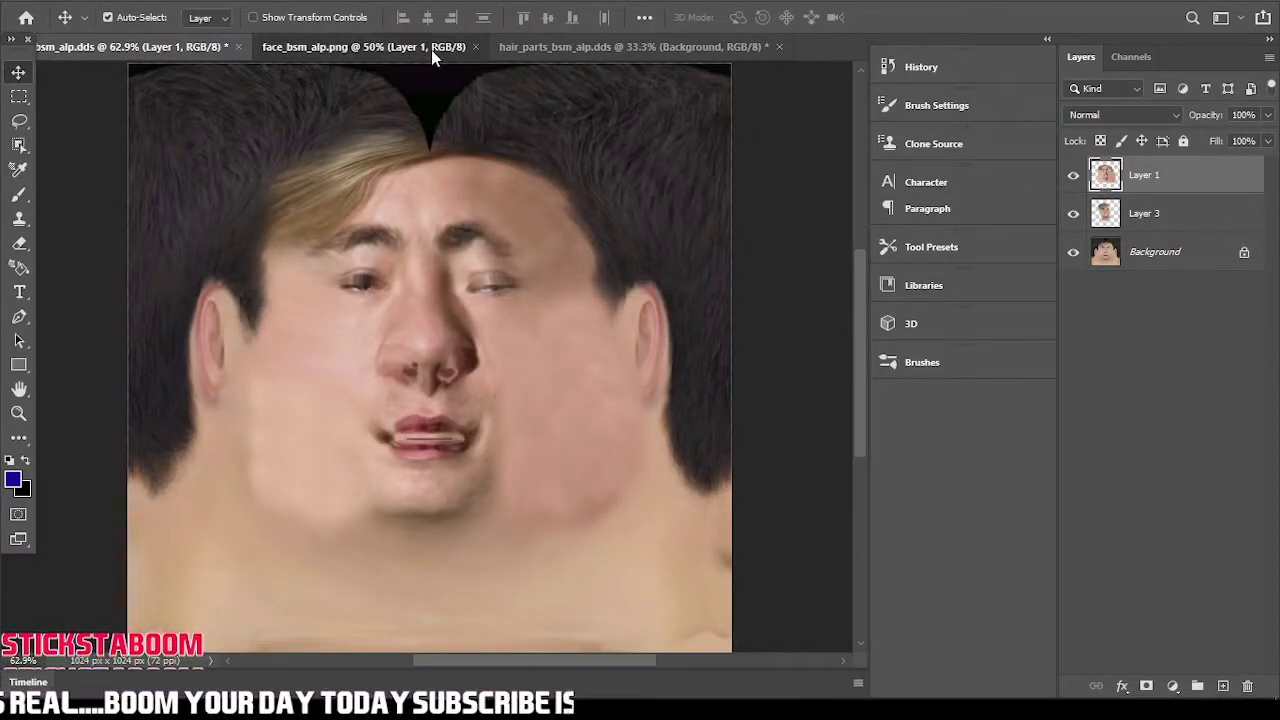
# - Transfer the selected blond hair patch from face_bsm_alp.png onto the neck of the face texture and hide that layer
pyautogui.click(431, 47)
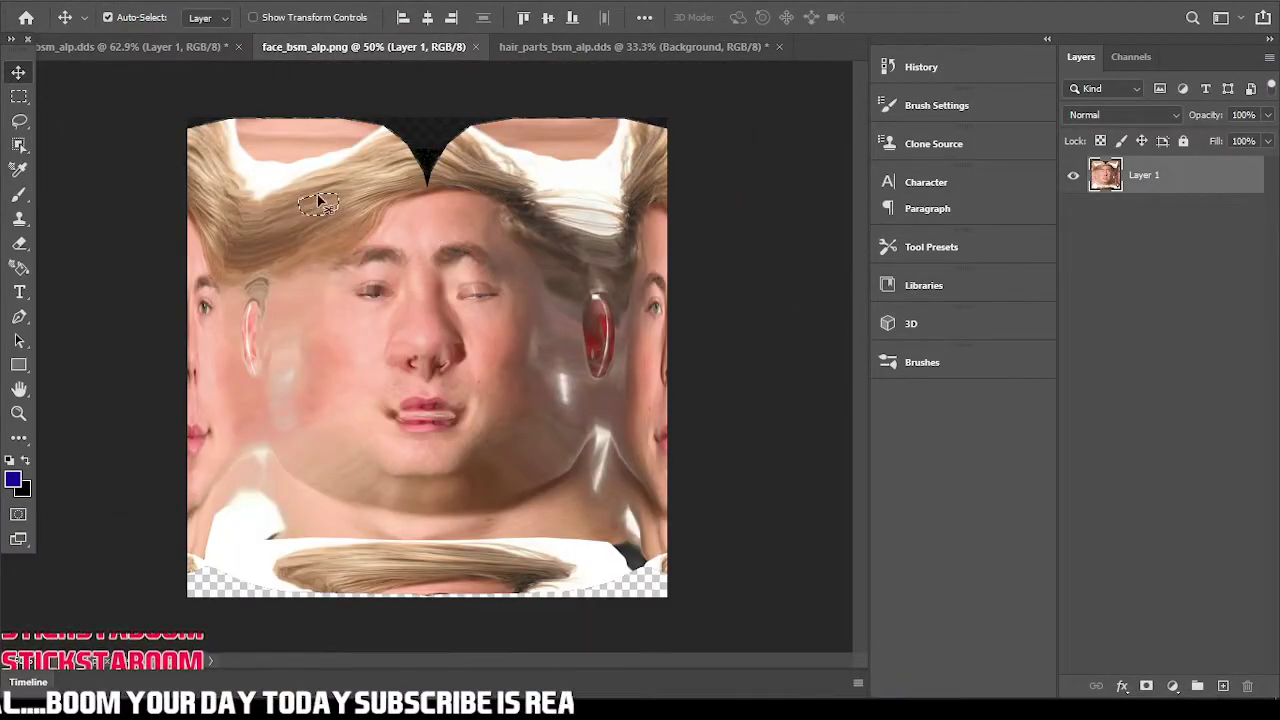
pyautogui.moveTo(330, 203); pyautogui.dragTo(319, 428)
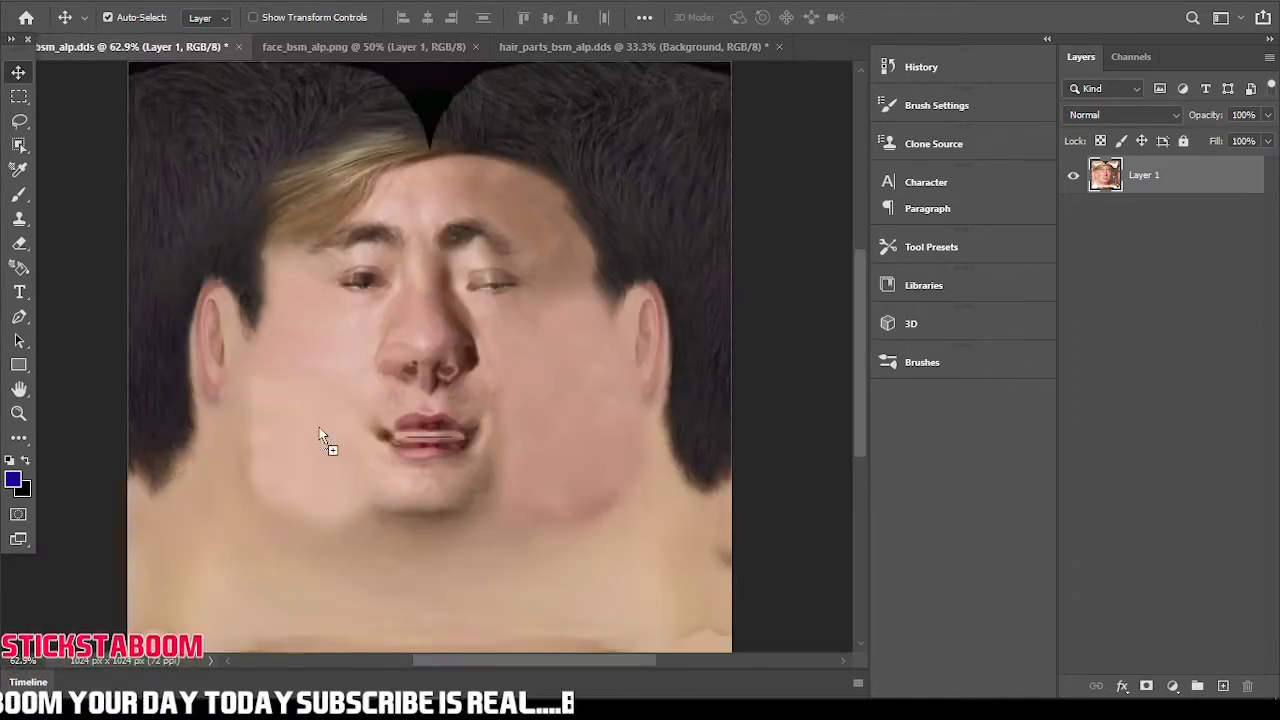
pyautogui.moveTo(232, 537); pyautogui.dragTo(465, 585)
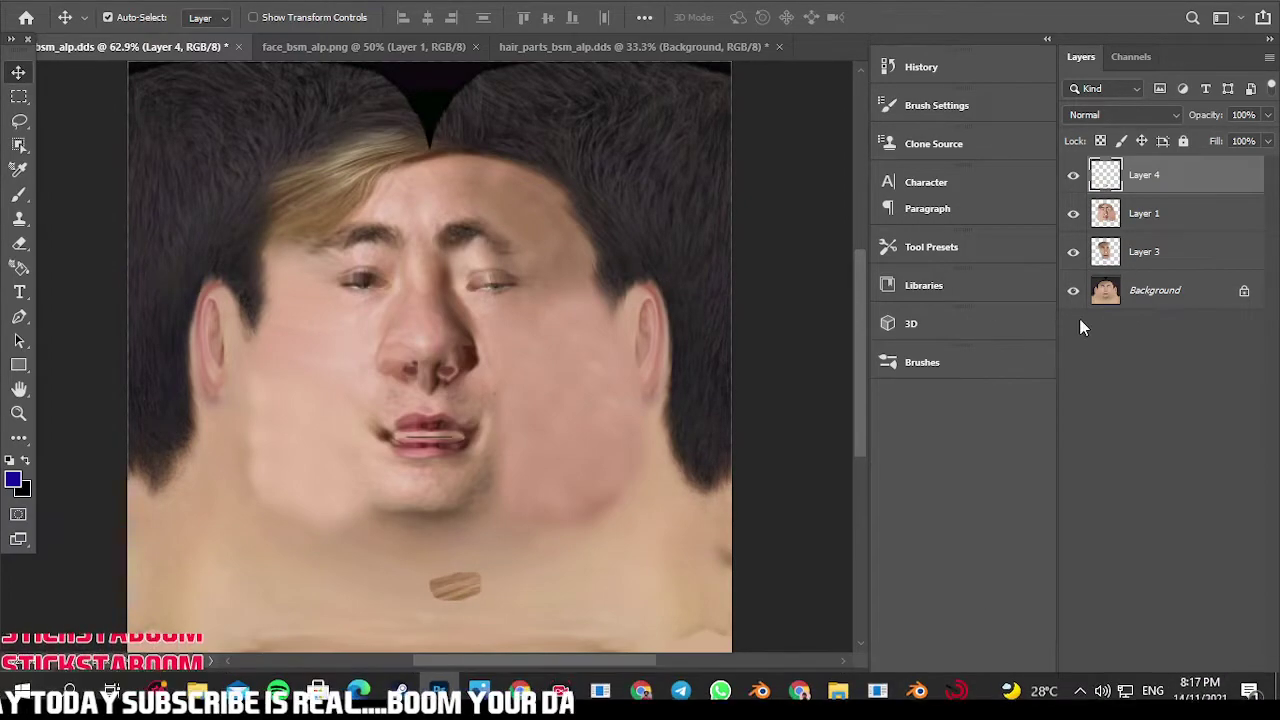
pyautogui.click(1073, 175)
# - Reload face_bsm_alp.dds from the #windx11 folder into Photoshop using default sizes, discarding the unsaved layers
pyautogui.moveTo(838, 681)
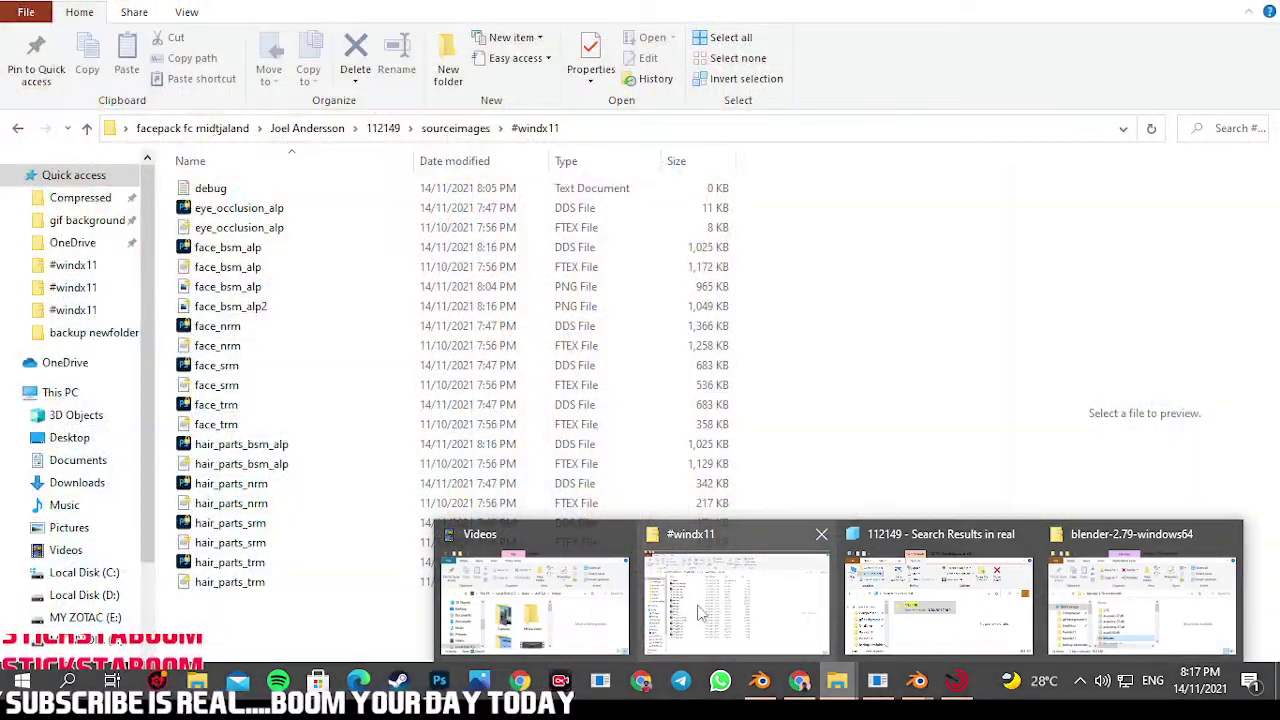
pyautogui.click(698, 612)
pyautogui.doubleClick(227, 249)
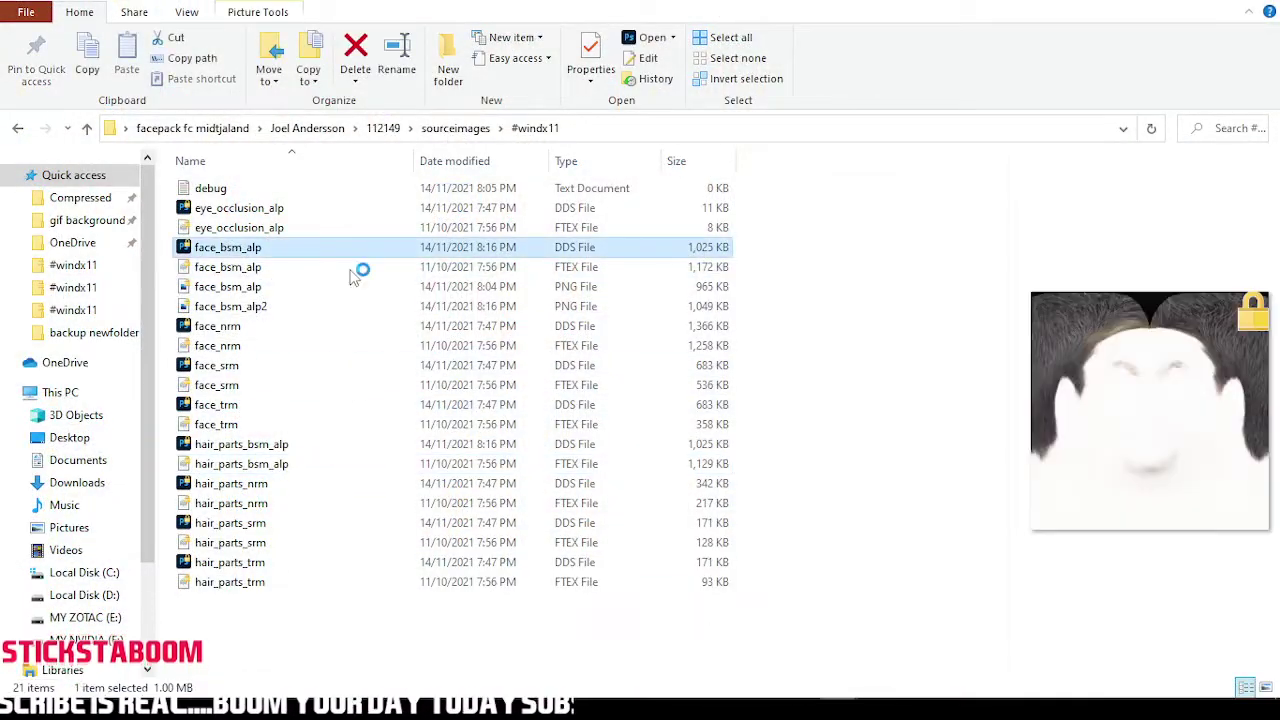
pyautogui.click(700, 280)
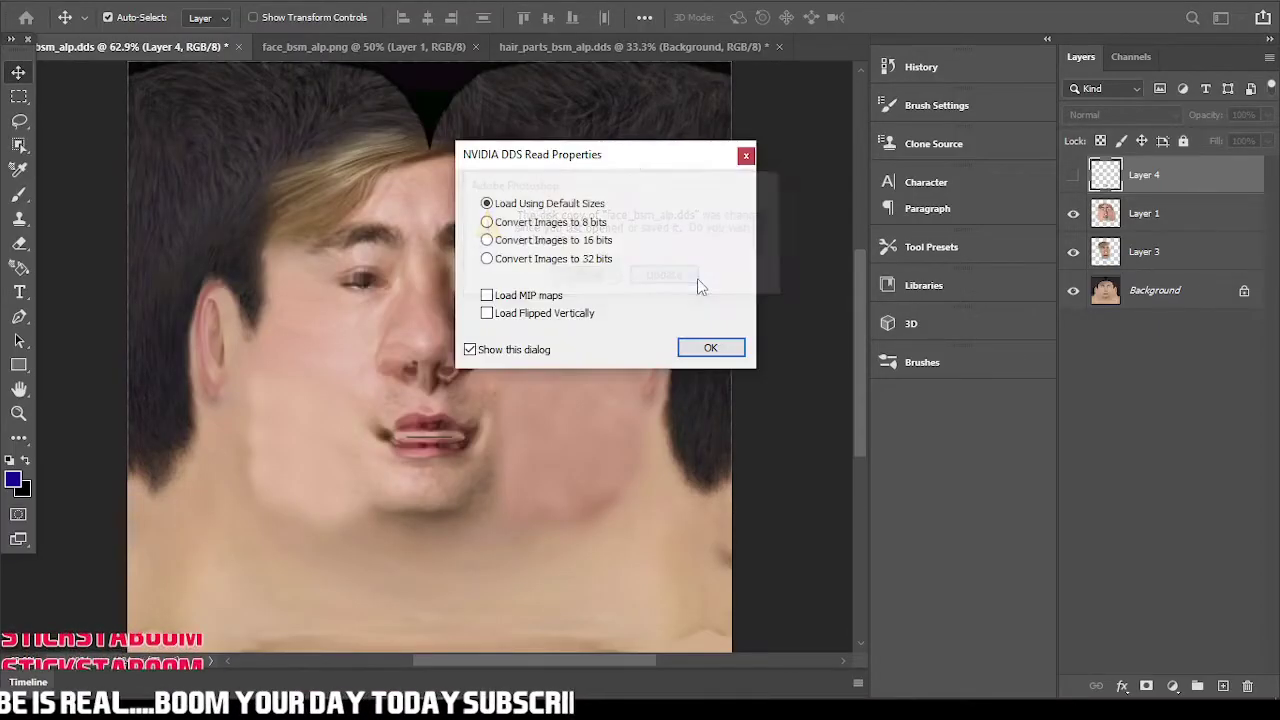
pyautogui.click(710, 347)
# - Bring the selected blond hair patch from face_bsm_alp.png into the reloaded face_bsm_alp.dds as a new layer
pyautogui.click(341, 47)
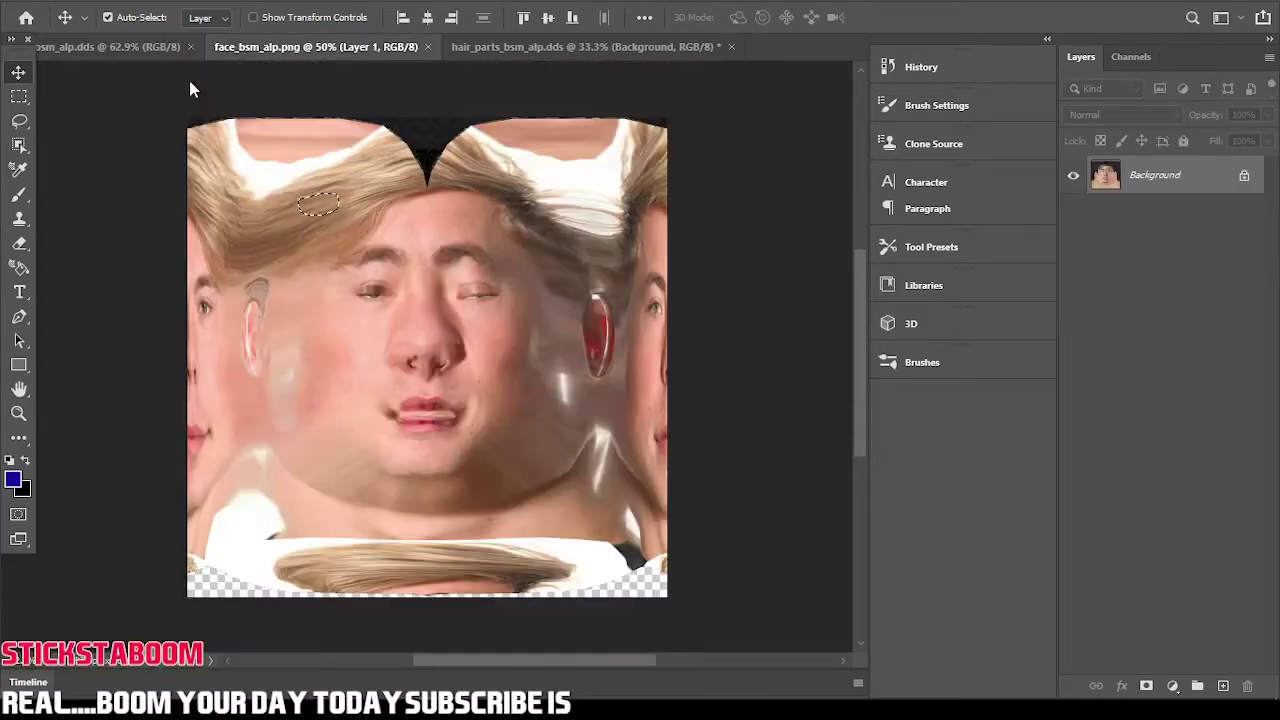
pyautogui.moveTo(325, 213); pyautogui.dragTo(93, 13)
pyautogui.click(88, 46)
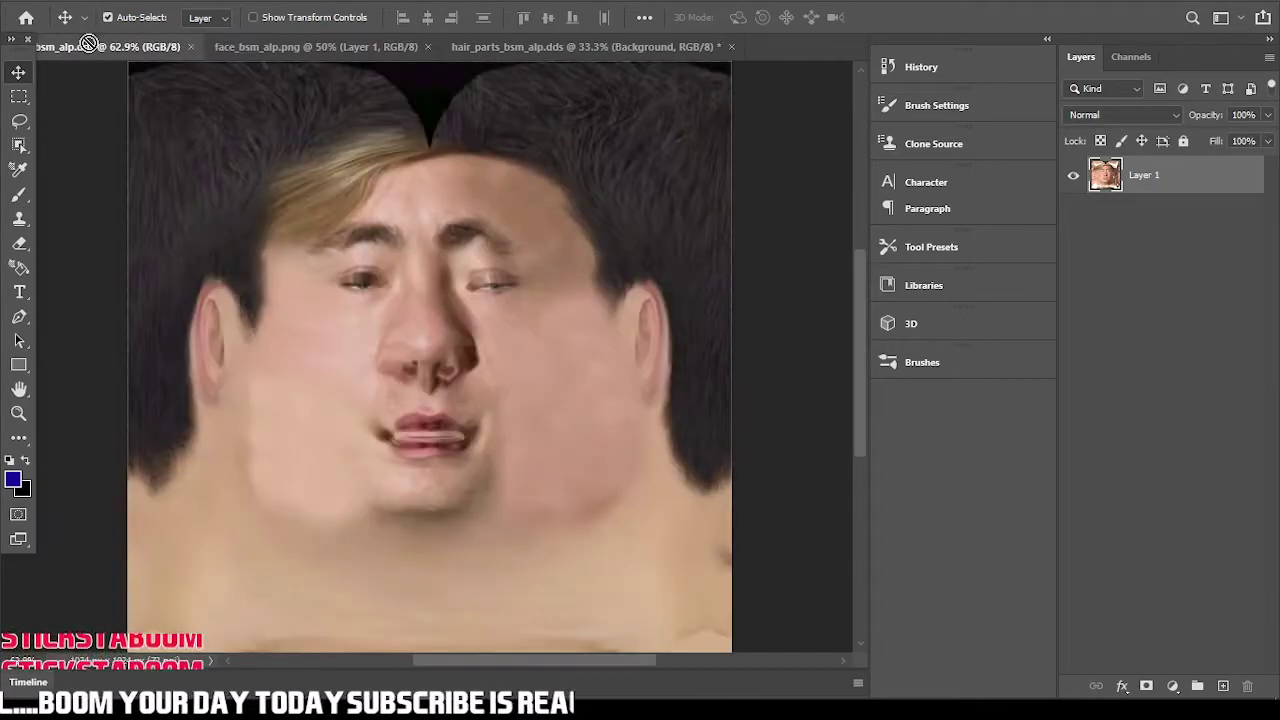
pyautogui.hotkey('ctrl', 'v')
# - Start Match Color on the Background layer with the hair_parts_bsm_alp document's Background as the color source
pyautogui.click(1085, 216)
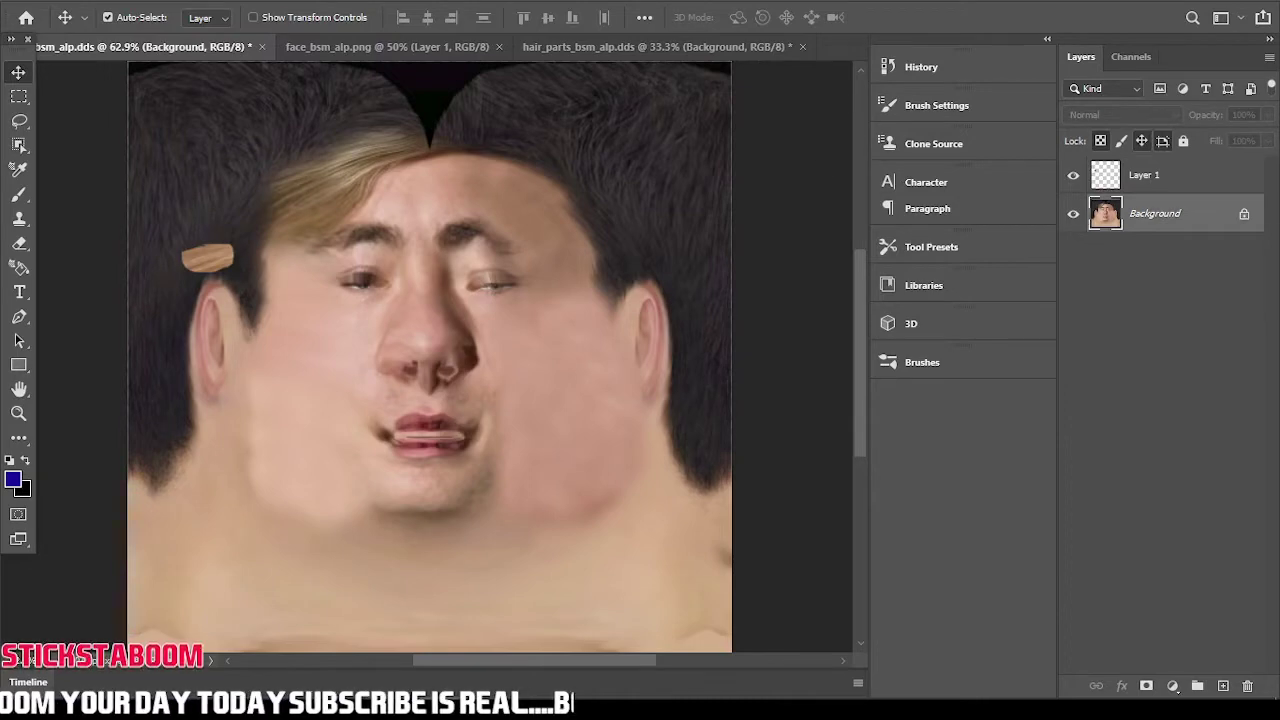
pyautogui.click(97, 5)
pyautogui.moveTo(134, 37)
pyautogui.click(230, 414)
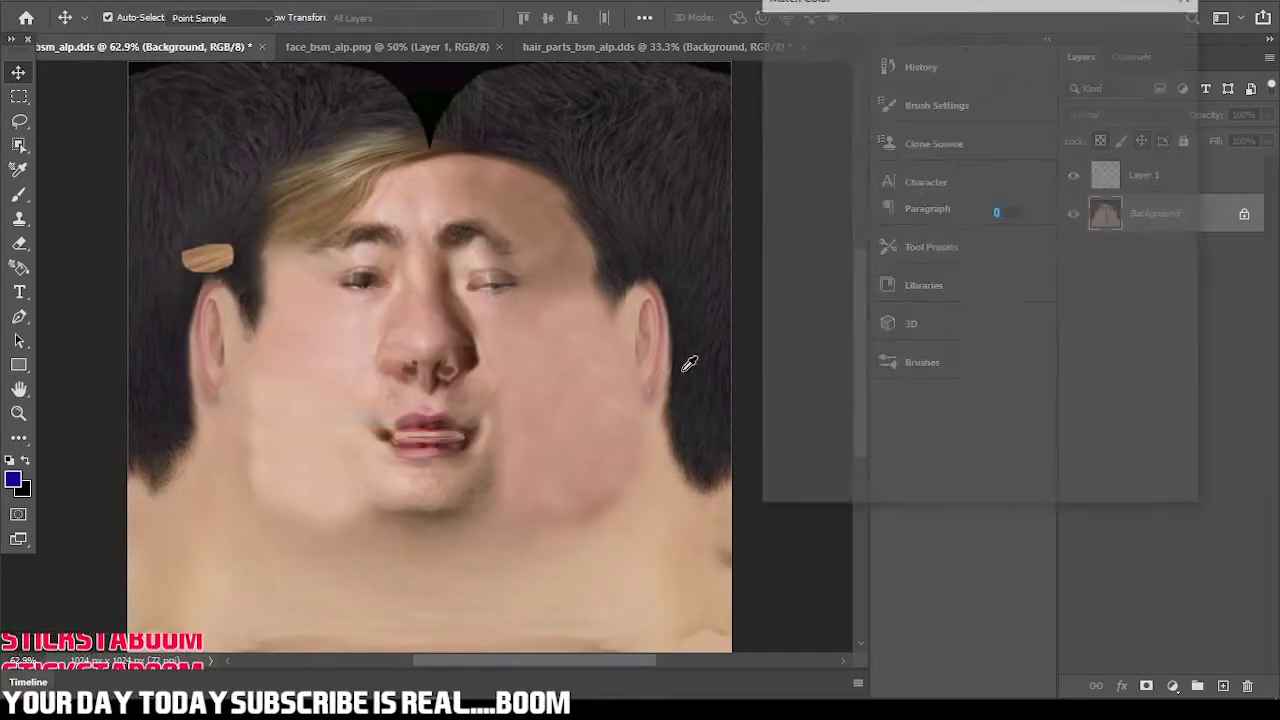
pyautogui.click(905, 392)
pyautogui.click(922, 450)
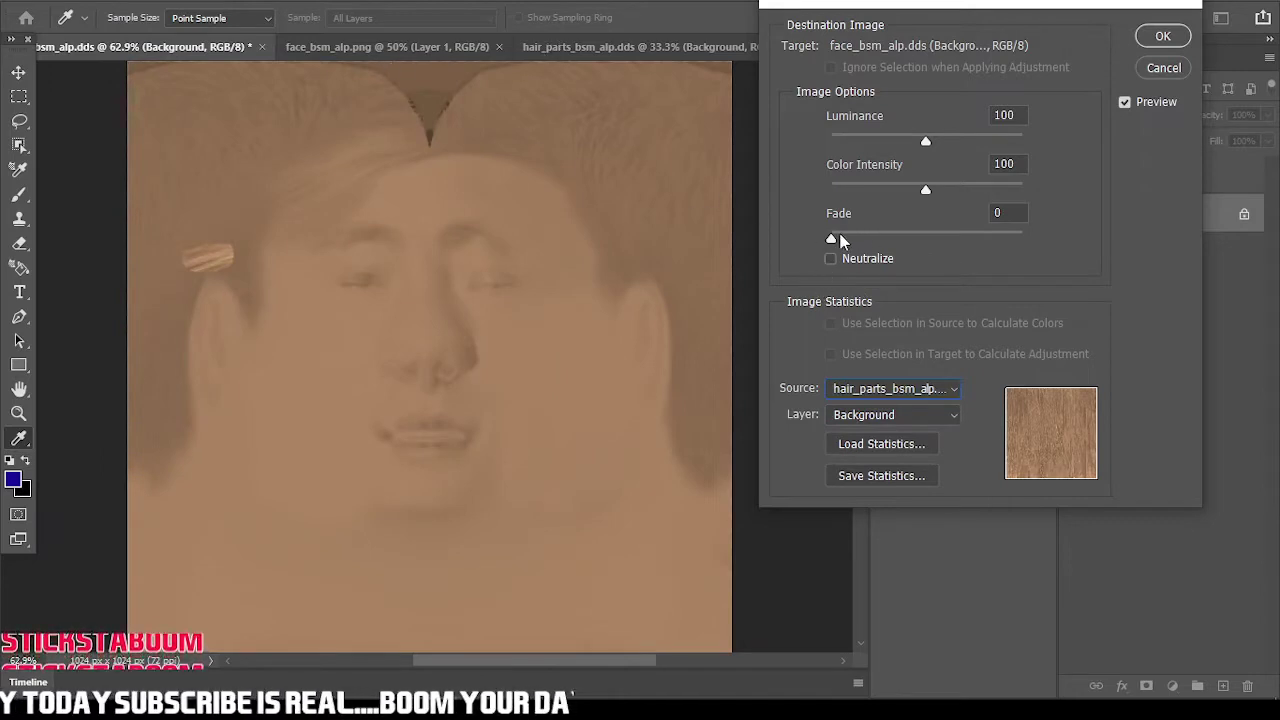
# - Apply Match Color with Luminance 110, Color Intensity 78 and Fade 25, leaving Neutralize off, and hide Layer 1
pyautogui.moveTo(862, 239)
pyautogui.mouseDown()
pyautogui.moveTo(844, 239)
pyautogui.moveTo(858, 241)
pyautogui.mouseUp()
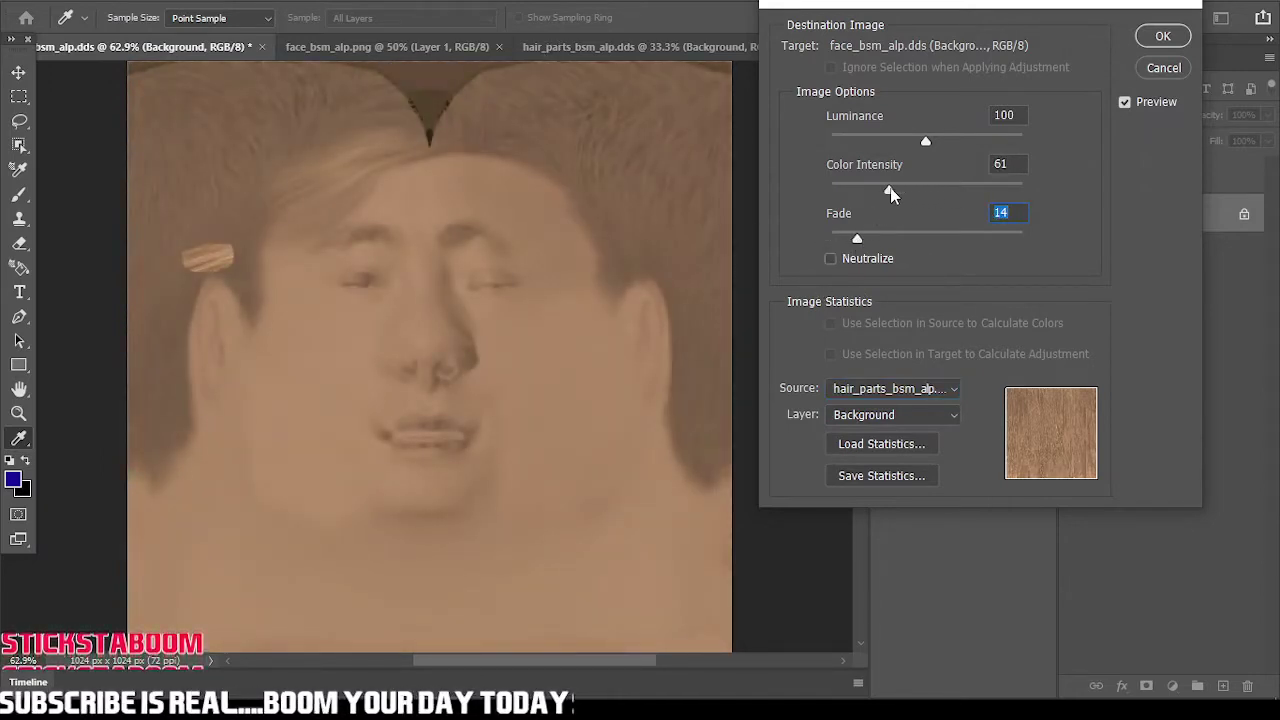
pyautogui.moveTo(889, 190); pyautogui.dragTo(893, 187)
pyautogui.moveTo(928, 137)
pyautogui.mouseDown()
pyautogui.moveTo(956, 140)
pyautogui.moveTo(934, 142)
pyautogui.mouseUp()
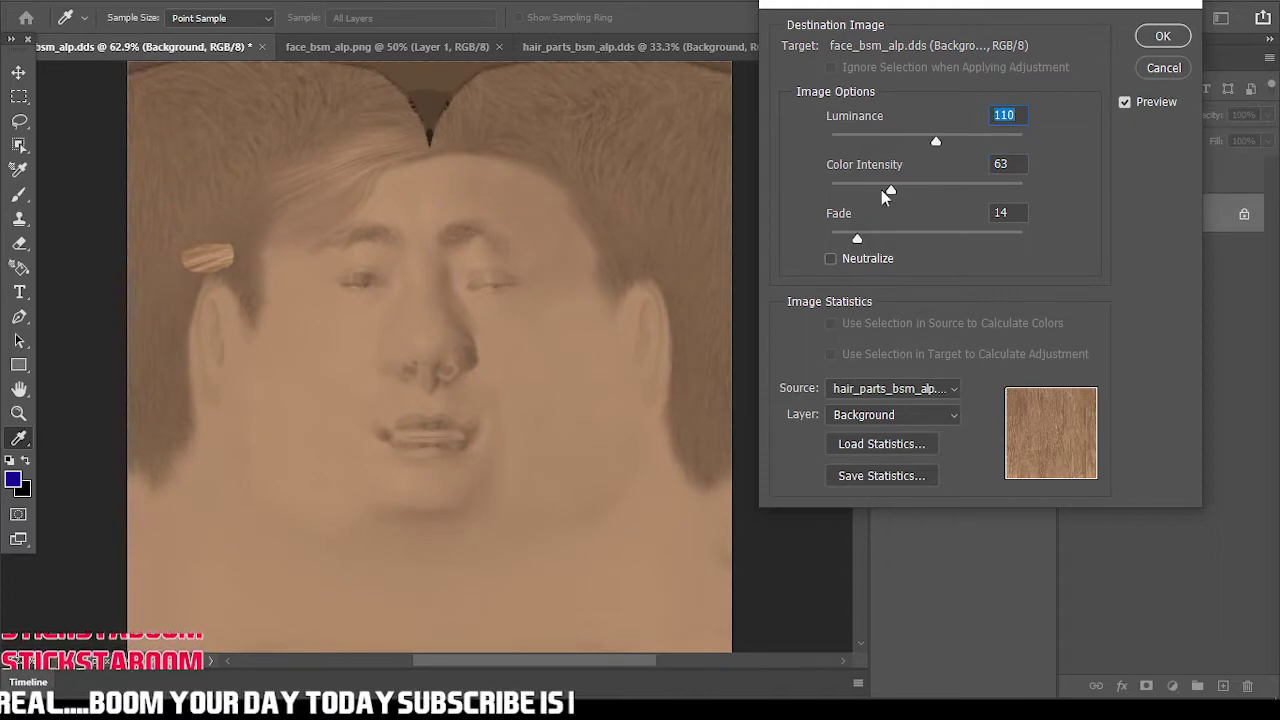
pyautogui.moveTo(881, 189); pyautogui.dragTo(905, 189)
pyautogui.moveTo(853, 239); pyautogui.dragTo(880, 242)
pyautogui.click(830, 258)
pyautogui.click(831, 259)
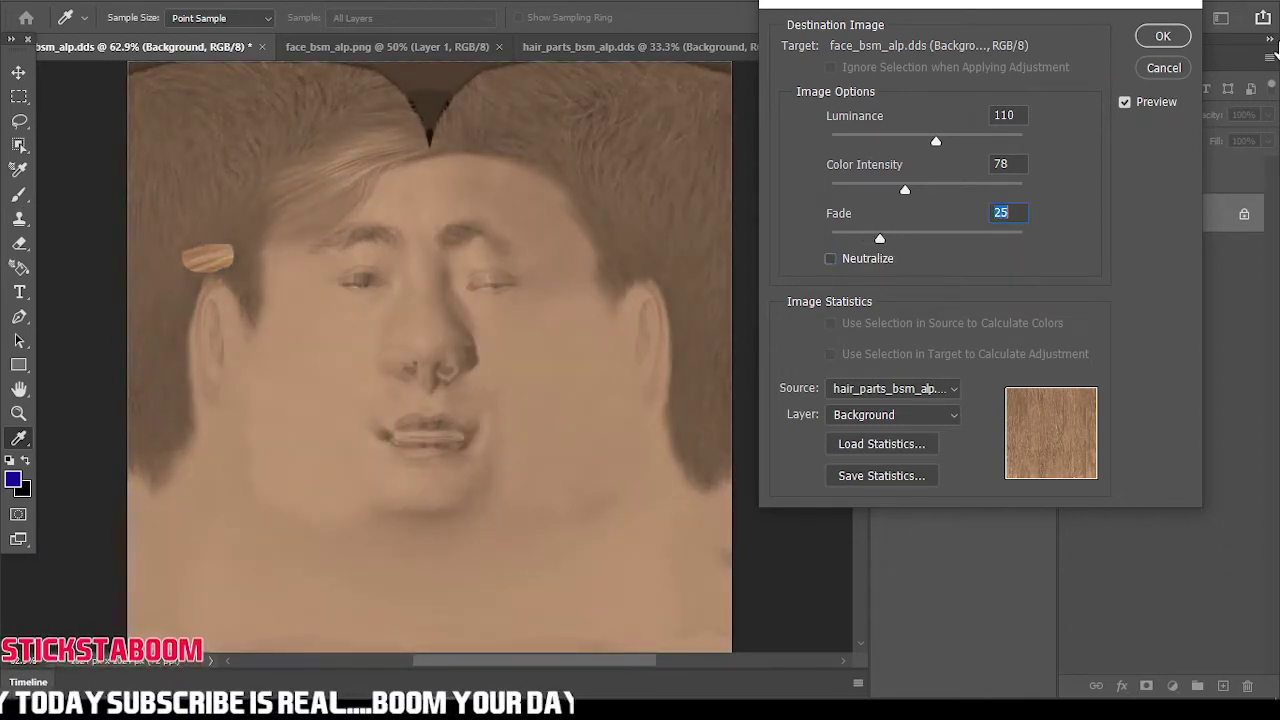
pyautogui.click(1160, 37)
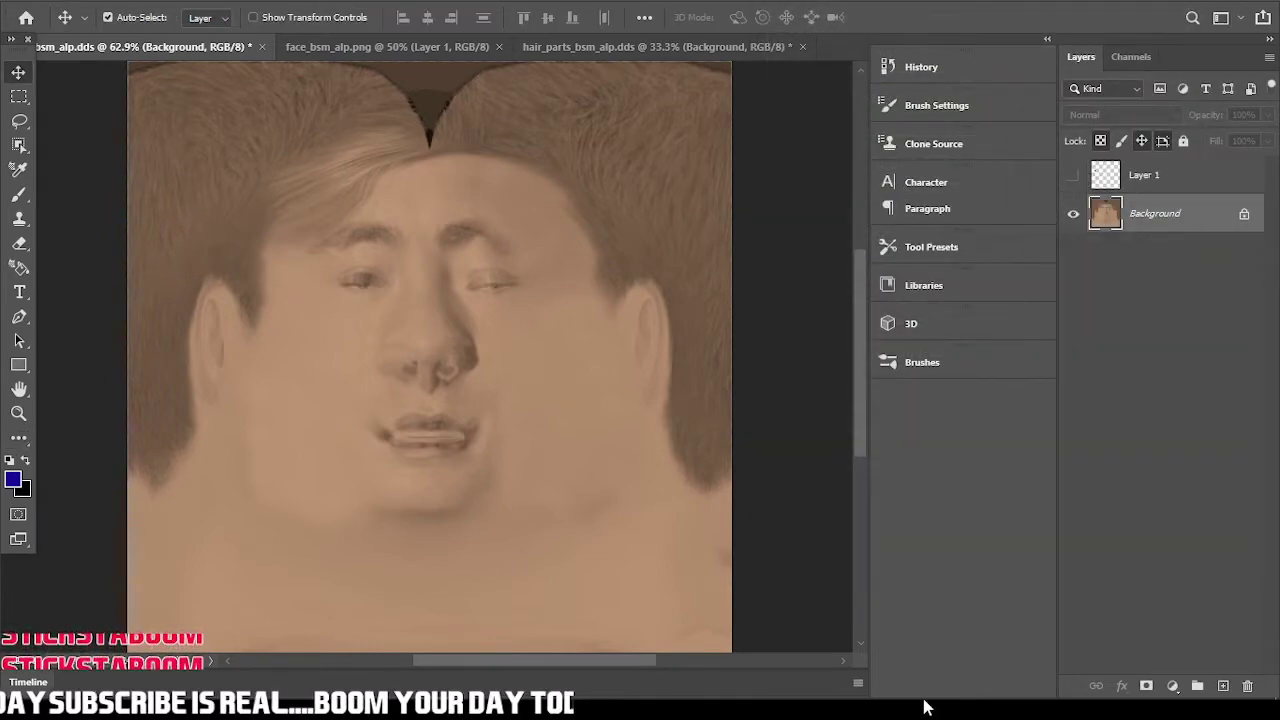
# - Open face_bsm_alp2.png from the #windx11 folder in Adobe Photoshop 2020
pyautogui.moveTo(874, 700)
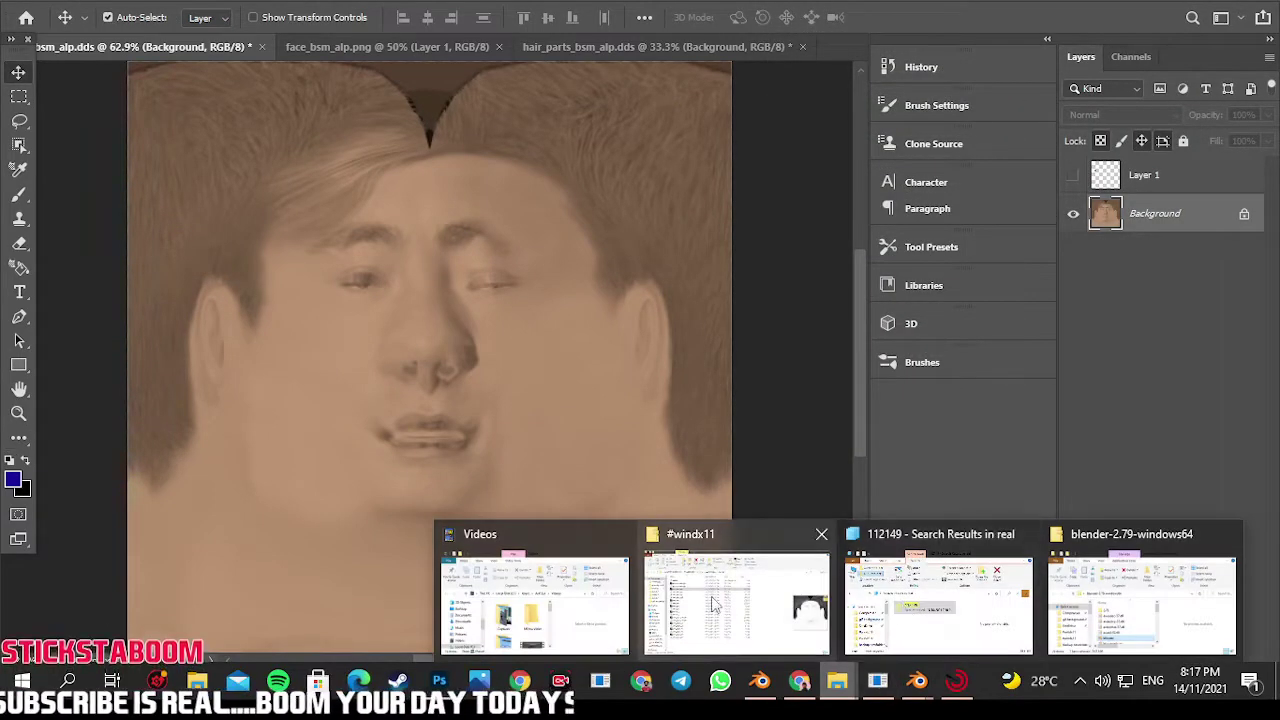
pyautogui.click(735, 570)
pyautogui.rightClick(250, 306)
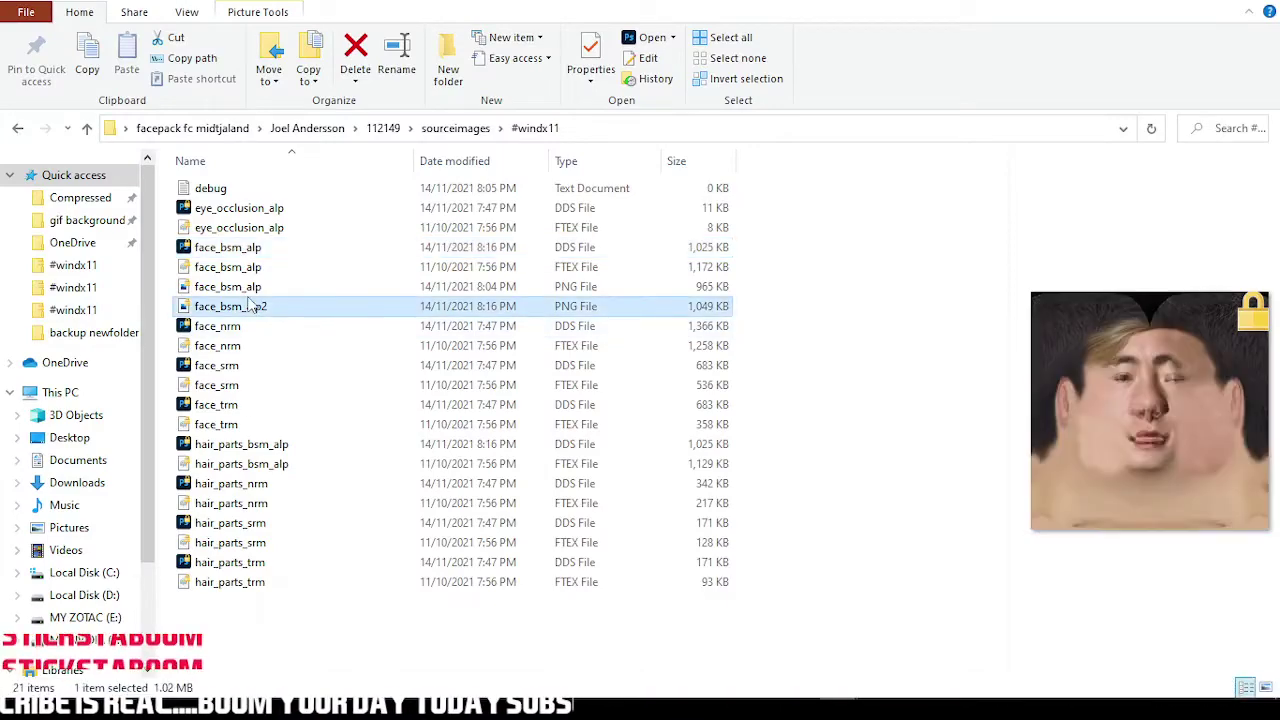
pyautogui.moveTo(330, 356)
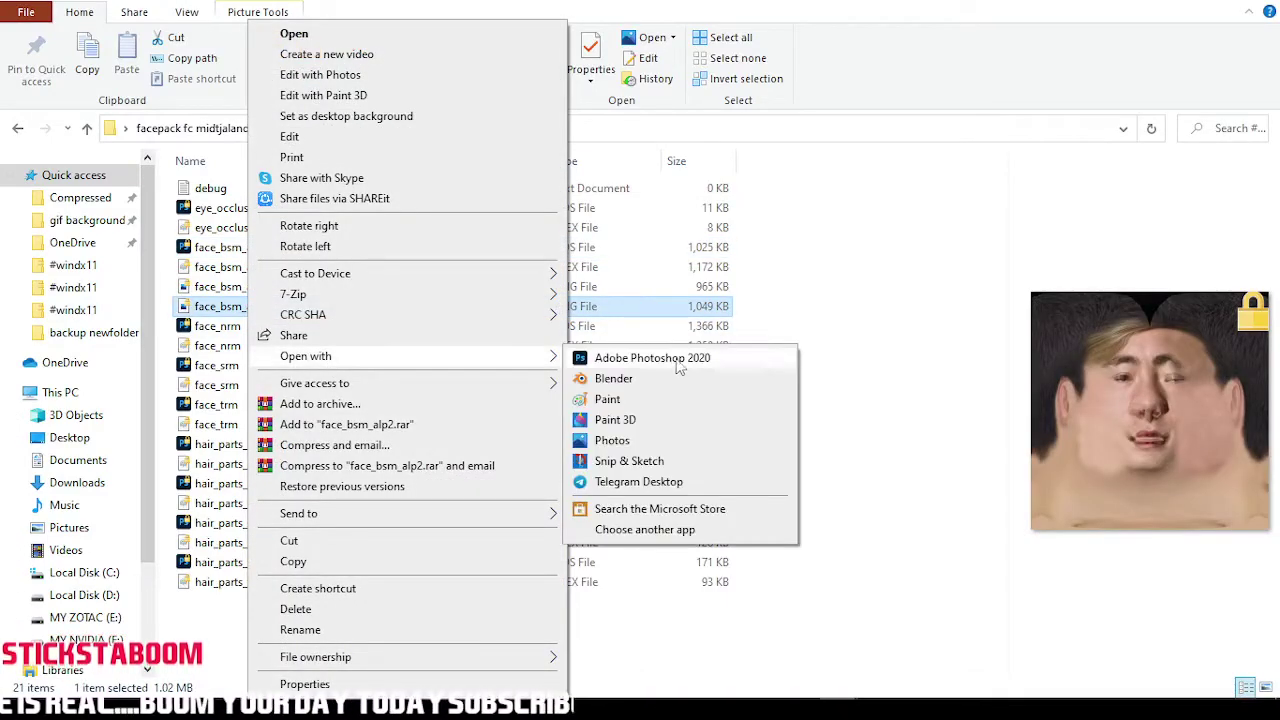
pyautogui.click(625, 354)
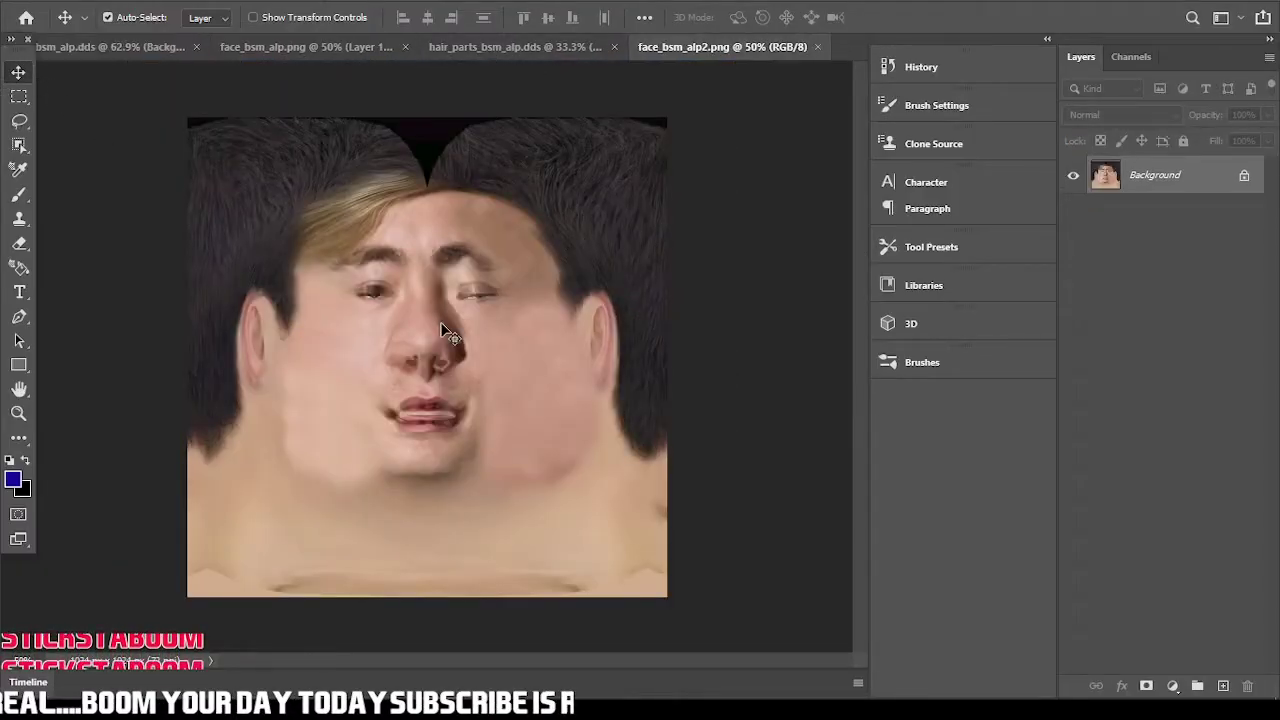
# - Copy the face_bsm_alp2.png image into face_bsm_alp.dds as a layer and align it over the recolored Background
pyautogui.moveTo(447, 333); pyautogui.dragTo(337, 183)
pyautogui.click(626, 303)
pyautogui.moveTo(590, 465); pyautogui.dragTo(434, 346)
pyautogui.keyDown('alt'); pyautogui.scroll(-2, 430, 364); pyautogui.keyUp('alt')
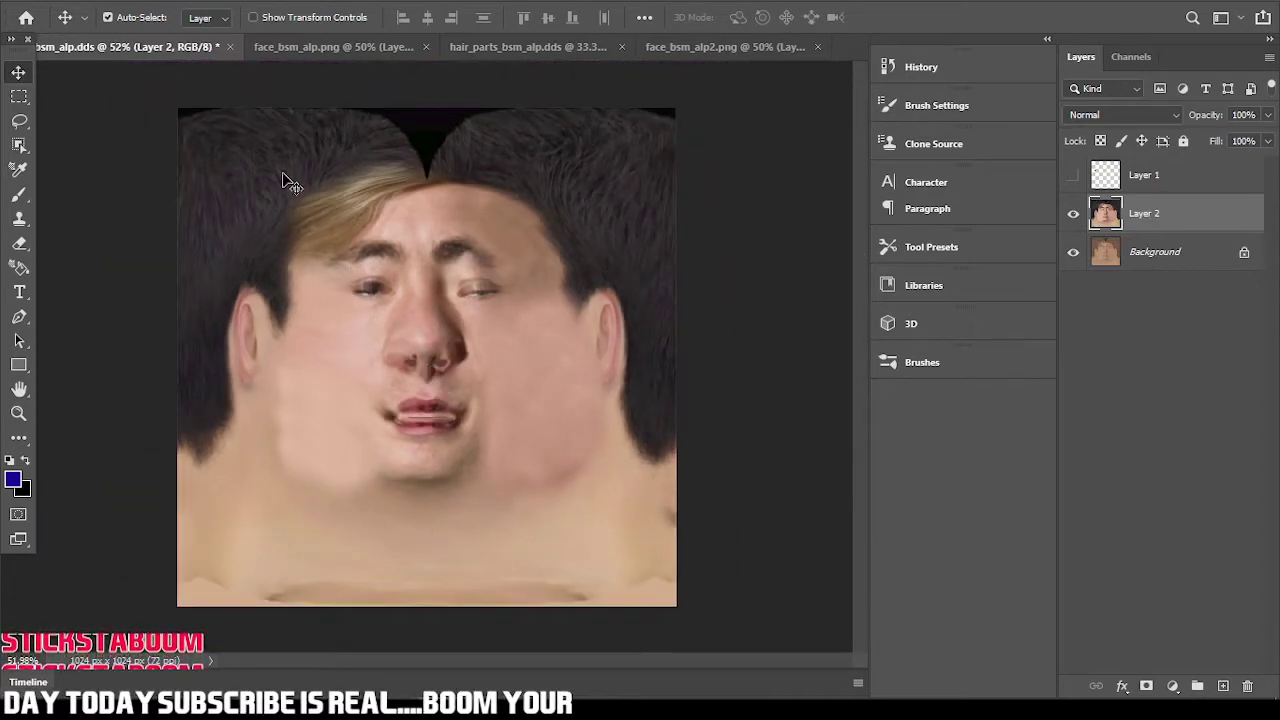
# - Erase Layer 2's dark hair with a 189 px eraser, and clear the sideburn by the left ear with a 59 px one
pyautogui.click(19, 243)
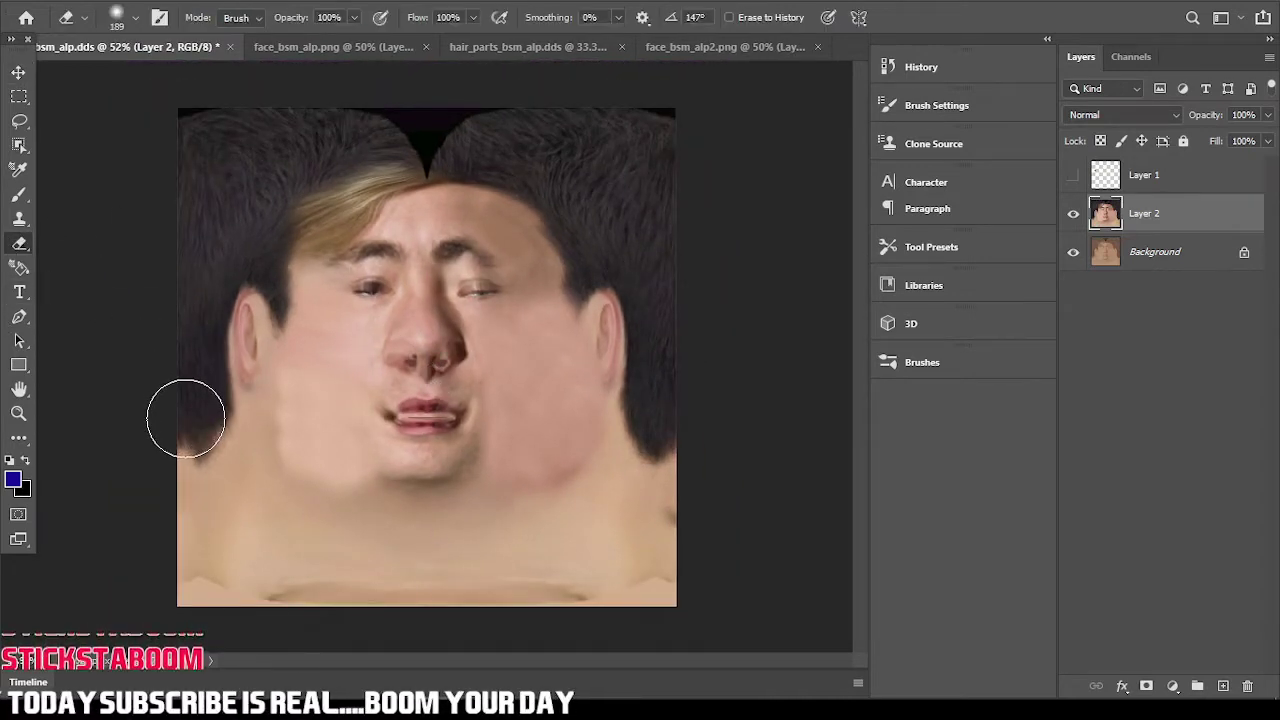
pyautogui.moveTo(186, 418)
pyautogui.mouseDown()
pyautogui.moveTo(191, 303)
pyautogui.moveTo(283, 120)
pyautogui.moveTo(651, 120)
pyautogui.moveTo(686, 403)
pyautogui.moveTo(669, 420)
pyautogui.moveTo(651, 409)
pyautogui.moveTo(663, 383)
pyautogui.moveTo(634, 234)
pyautogui.moveTo(588, 241)
pyautogui.moveTo(614, 163)
pyautogui.moveTo(423, 149)
pyautogui.moveTo(325, 175)
pyautogui.mouseUp()
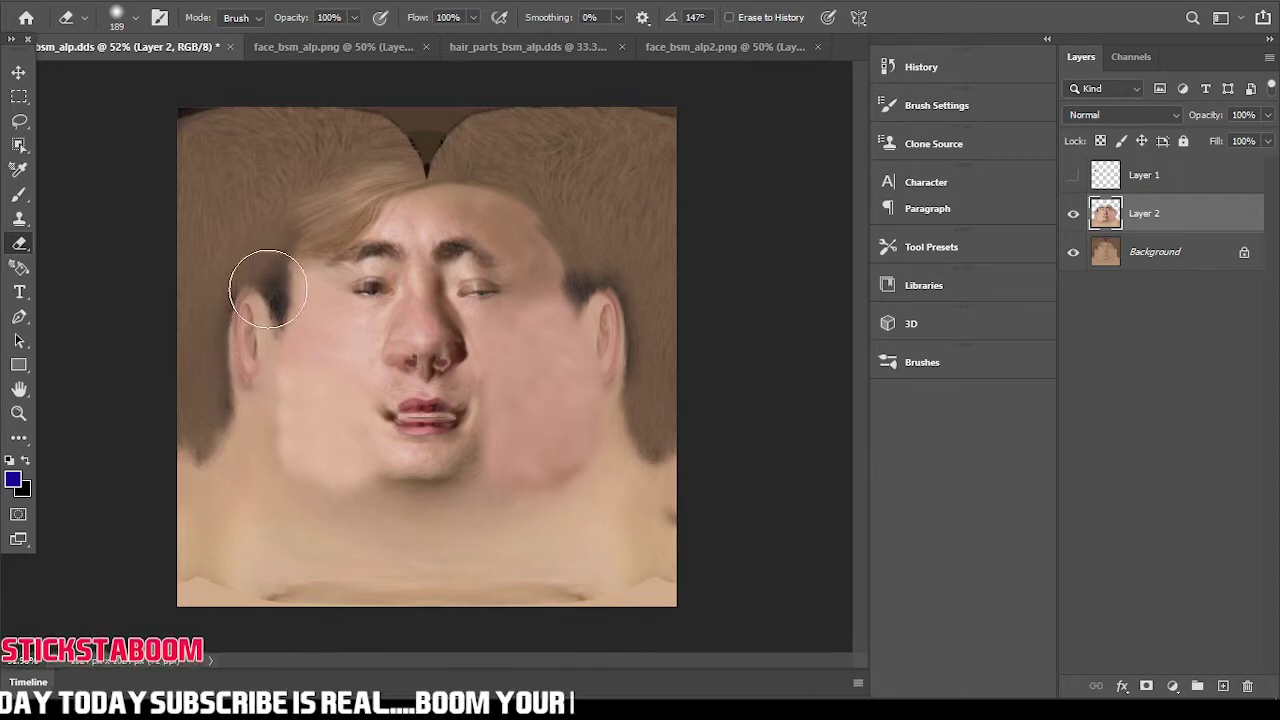
pyautogui.moveTo(268, 289)
pyautogui.keyDown('alt'); pyautogui.mouseDown(button='right')
pyautogui.moveTo(242, 292)
pyautogui.moveTo(257, 266)
pyautogui.moveTo(230, 276)
pyautogui.mouseUp(button='right'); pyautogui.keyUp('alt')
pyautogui.keyDown('alt'); pyautogui.scroll(5, 261, 264); pyautogui.keyUp('alt')
pyautogui.moveTo(230, 276)
pyautogui.mouseDown()
pyautogui.moveTo(263, 303)
pyautogui.moveTo(270, 370)
pyautogui.moveTo(280, 269)
pyautogui.moveTo(268, 236)
pyautogui.mouseUp()
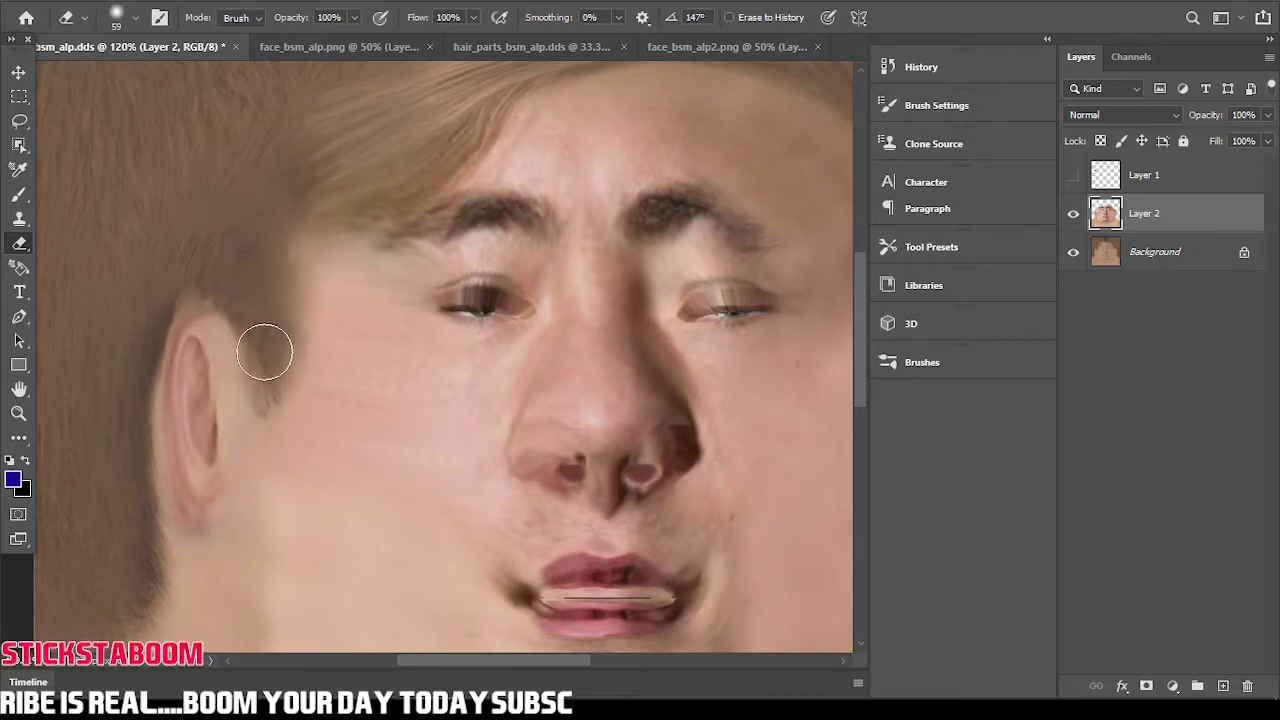
# - Erase the remaining dark hair on Layer 2 around the right ear and its sideburn with a 55 px eraser
pyautogui.keyDown('alt'); pyautogui.moveTo(357, 337); pyautogui.dragTo(353, 337, button='right'); pyautogui.keyUp('alt')
pyautogui.keyDown('alt'); pyautogui.scroll(-5, 354, 331); pyautogui.keyUp('alt')
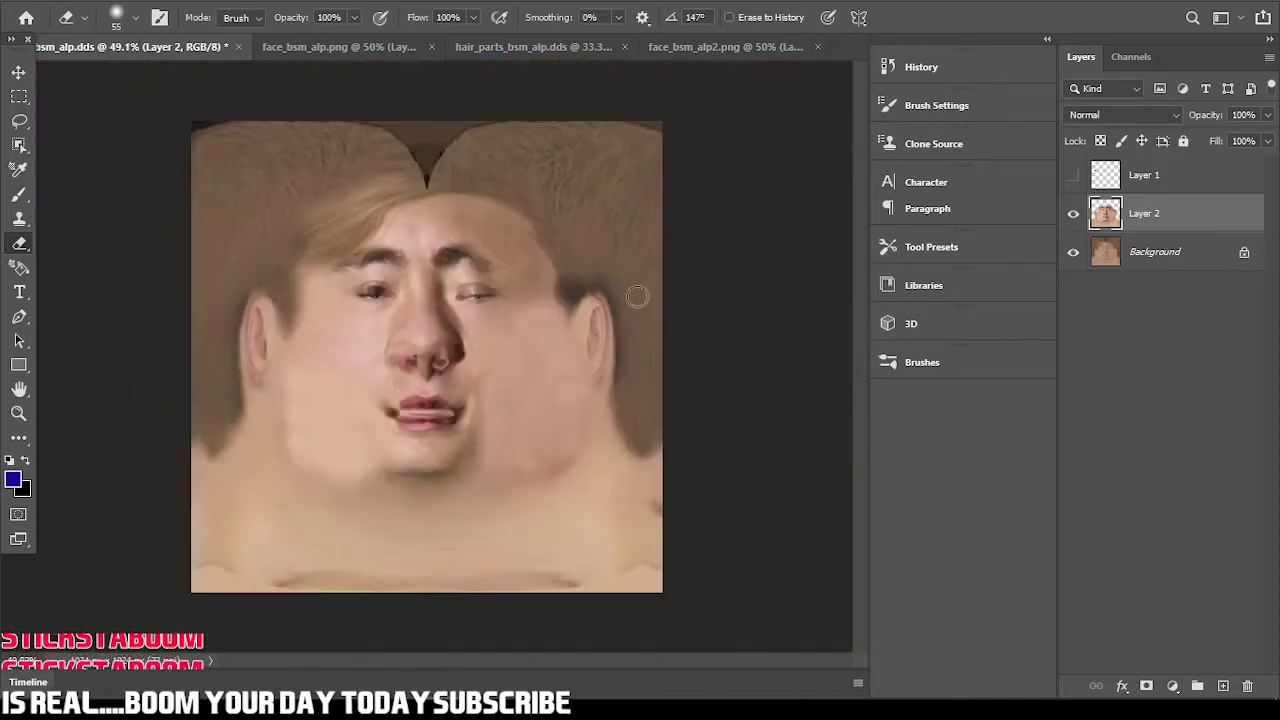
pyautogui.keyDown('alt'); pyautogui.scroll(6, 558, 285); pyautogui.keyUp('alt')
pyautogui.keyDown('alt'); pyautogui.scroll(1, 591, 232); pyautogui.keyUp('alt')
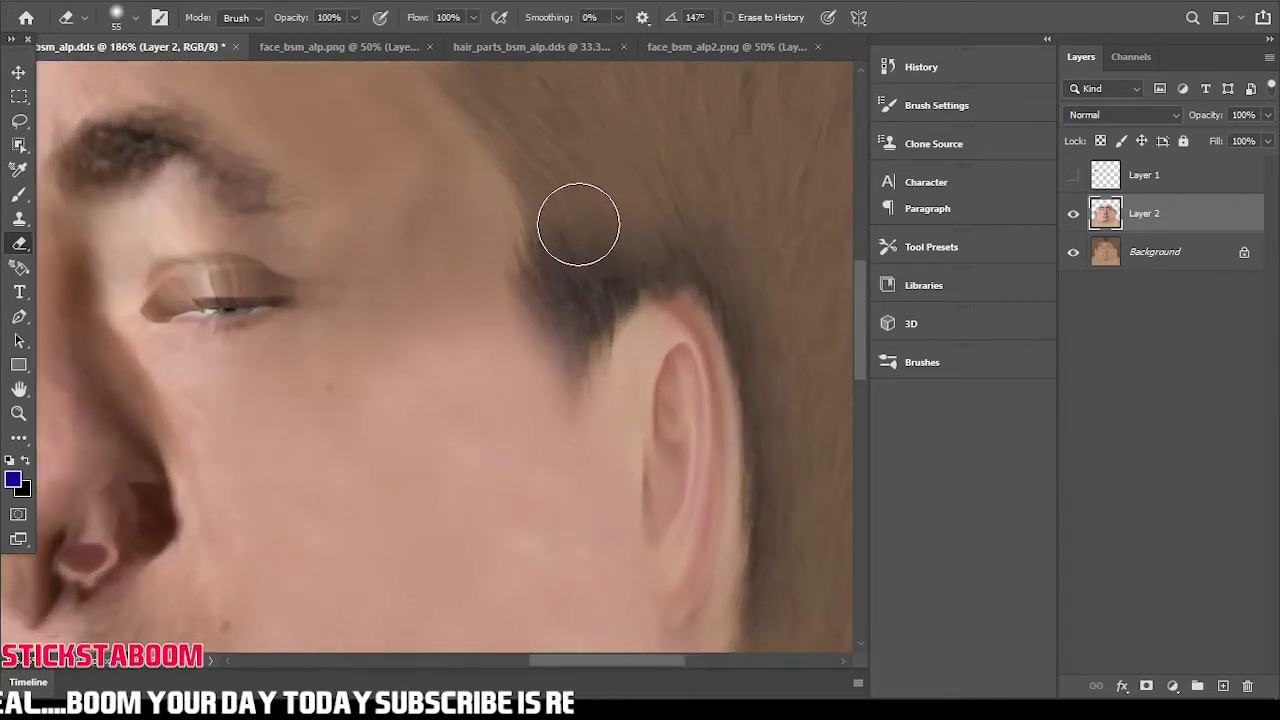
pyautogui.moveTo(577, 223); pyautogui.dragTo(575, 348)
pyautogui.moveTo(556, 267)
pyautogui.mouseDown()
pyautogui.moveTo(749, 300)
pyautogui.moveTo(786, 449)
pyautogui.moveTo(782, 619)
pyautogui.mouseUp()
pyautogui.scroll(-3, 781, 520)
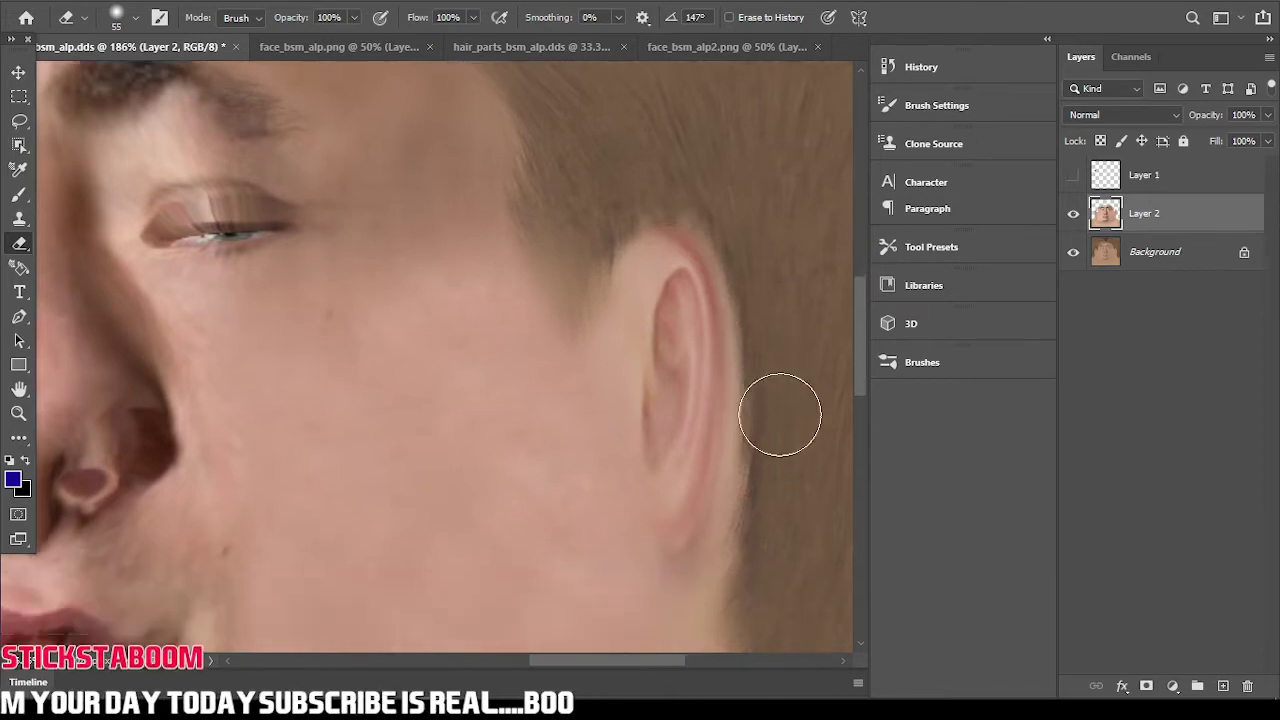
pyautogui.keyDown('alt'); pyautogui.scroll(-5, 494, 316); pyautogui.keyUp('alt')
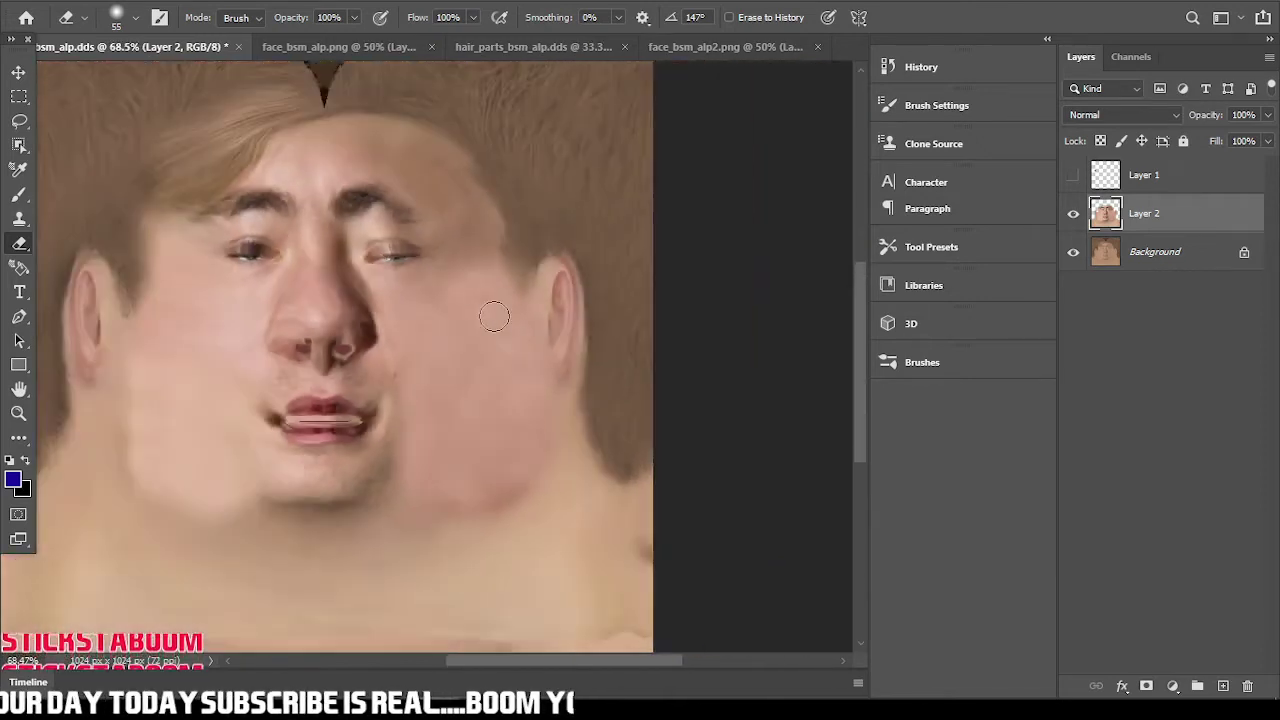
pyautogui.keyDown('alt'); pyautogui.scroll(-2, 494, 316); pyautogui.keyUp('alt')
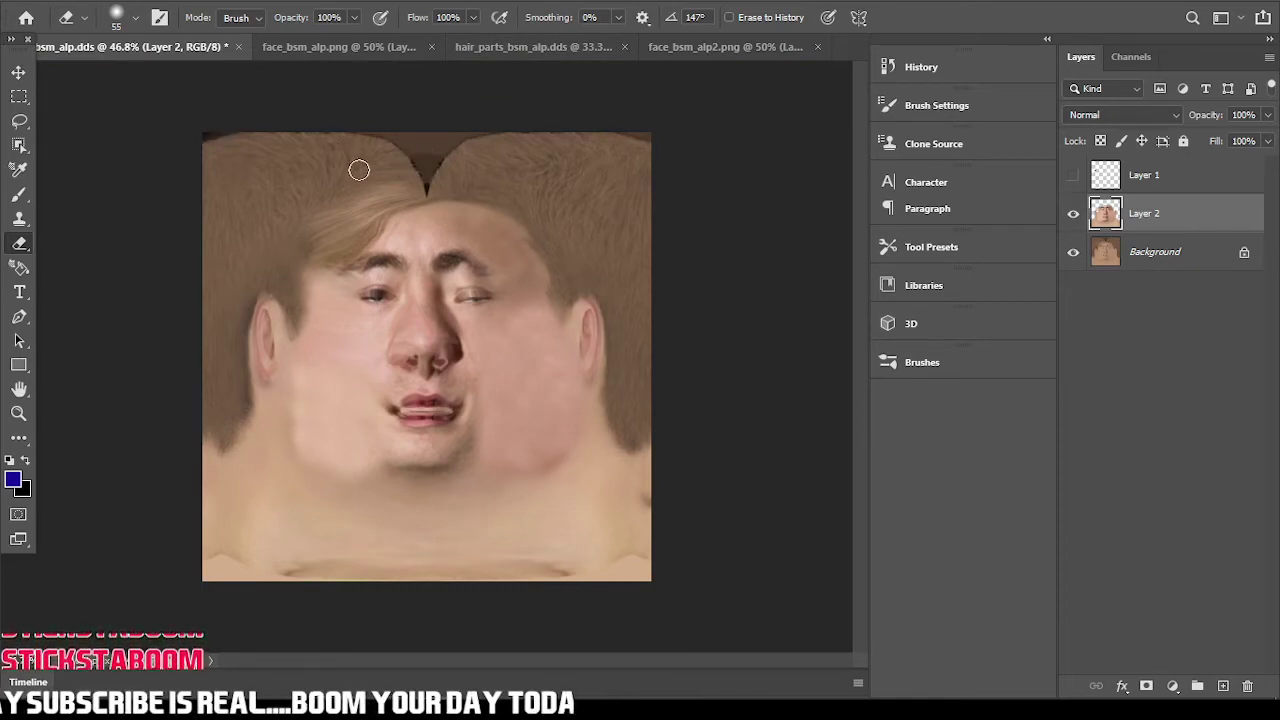
# - Save the edited head texture as face_bsm_alp in D3D/DDS format in the #windx11 folder, replacing the existing file
pyautogui.click(42, 2)
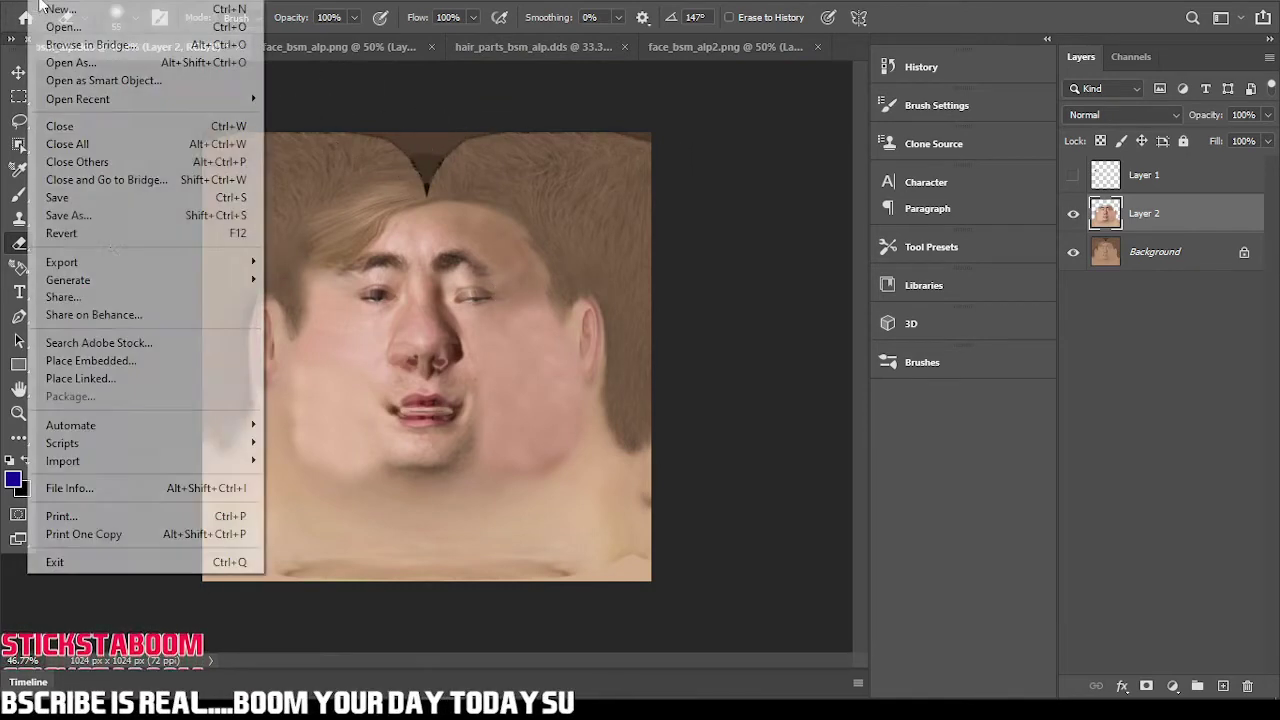
pyautogui.click(52, 214)
pyautogui.click(769, 518)
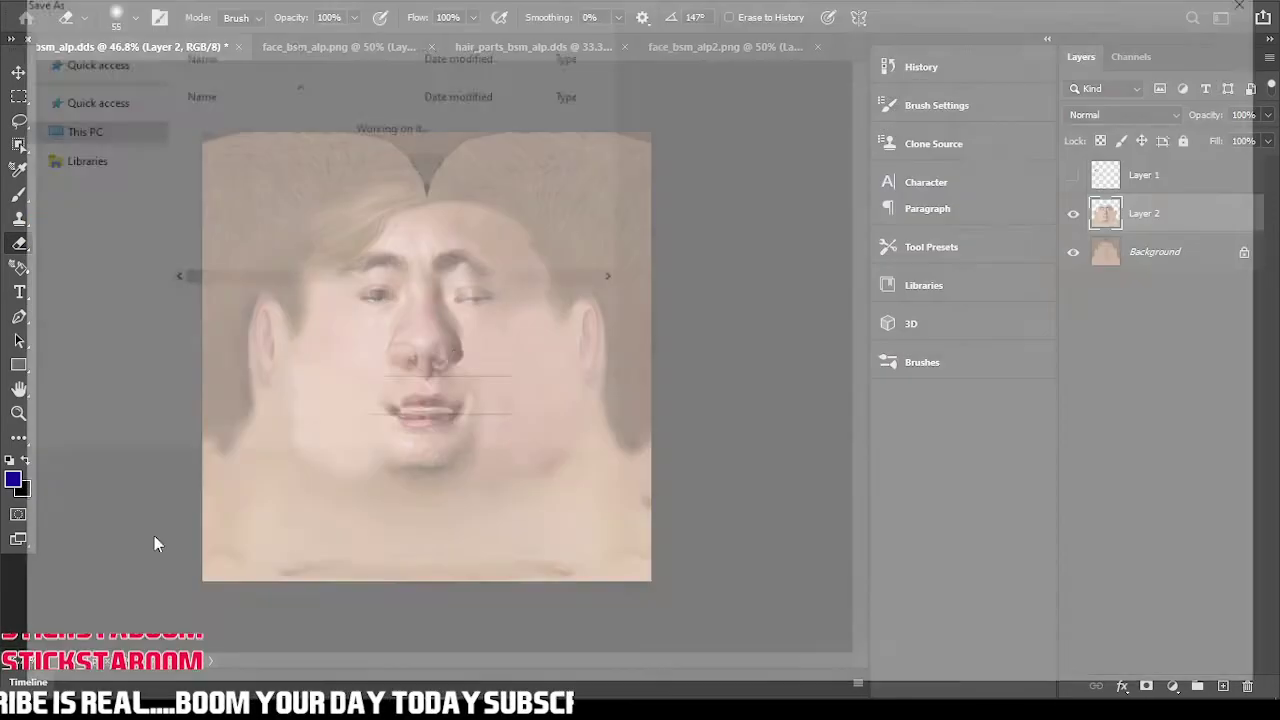
pyautogui.click(160, 520)
pyautogui.click(226, 235)
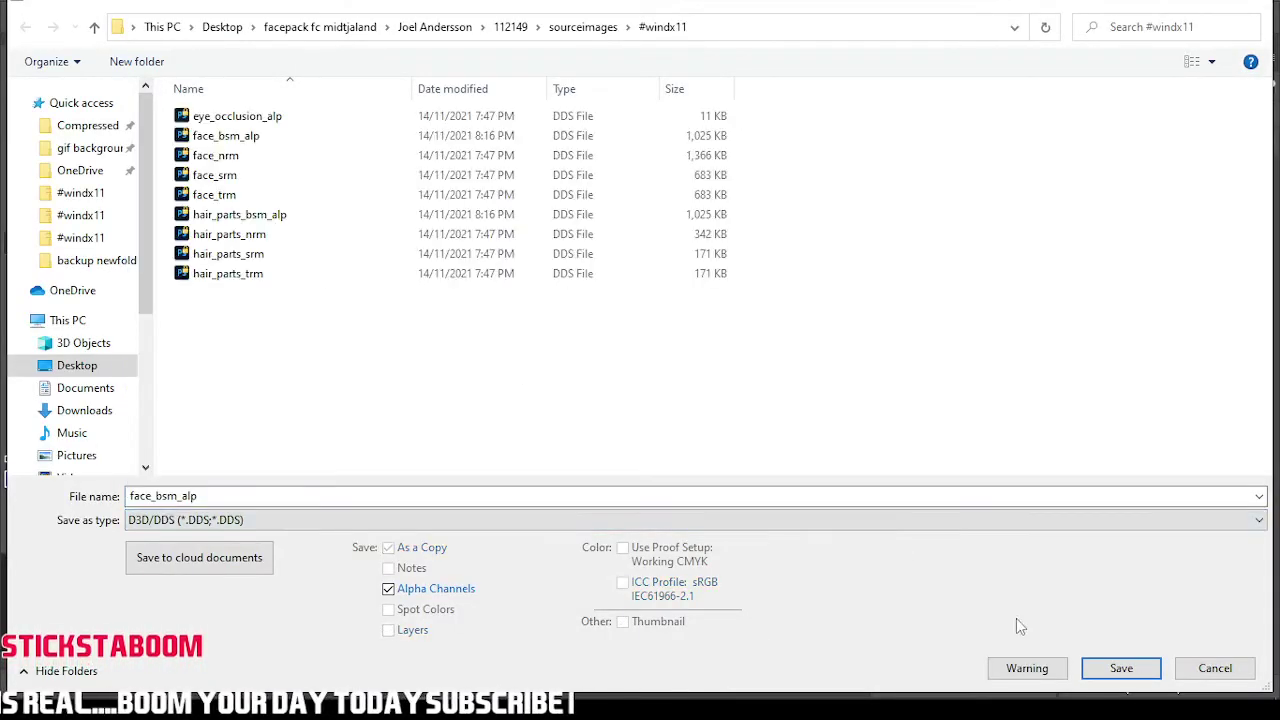
pyautogui.click(1140, 678)
pyautogui.click(702, 355)
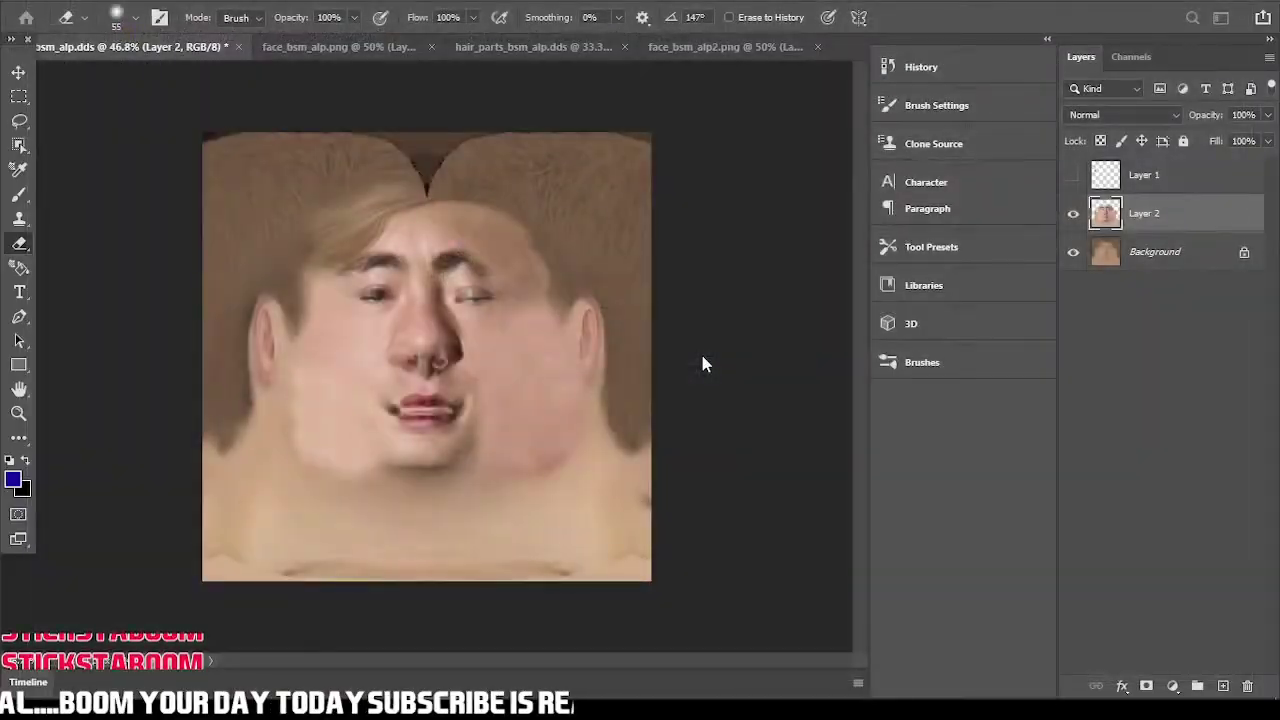
pyautogui.click(735, 150)
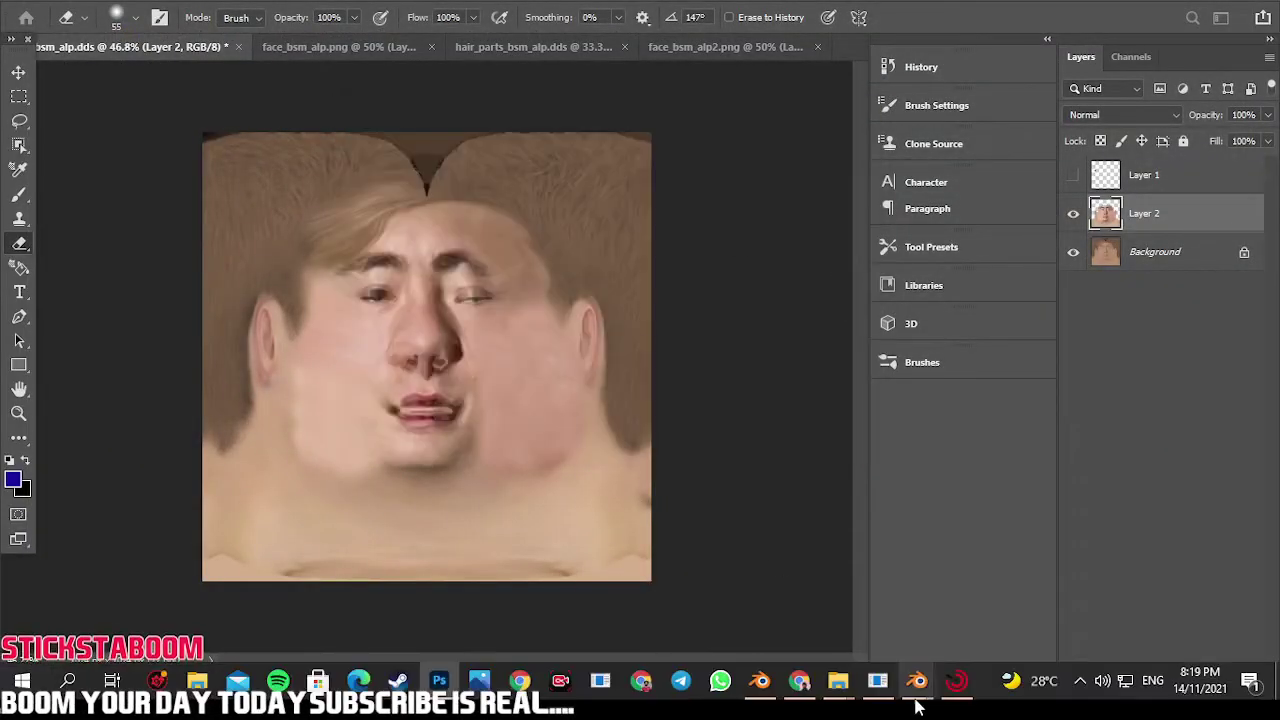
# - Switch to the Blender window with the head model, select the mesh_id_face_2 face mesh and reload its face_bsm texture image
pyautogui.moveTo(917, 680)
pyautogui.click(872, 614)
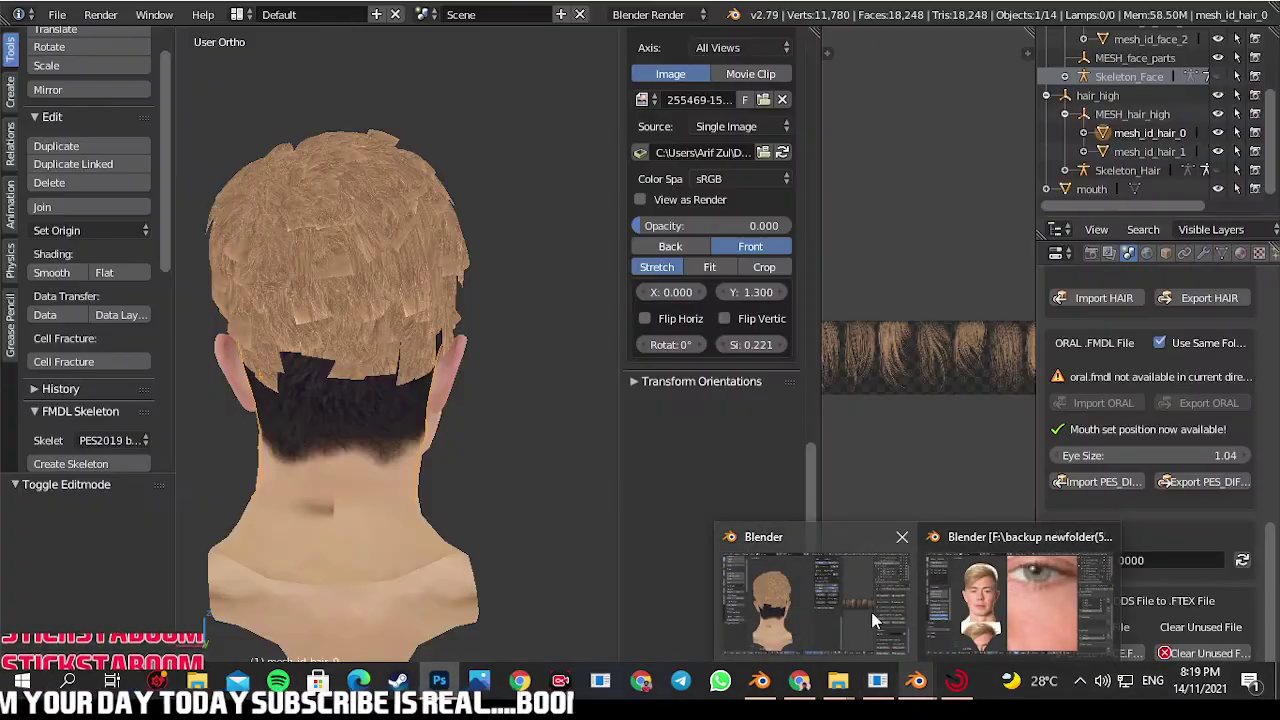
pyautogui.moveTo(372, 491); pyautogui.dragTo(762, 478, button='middle')
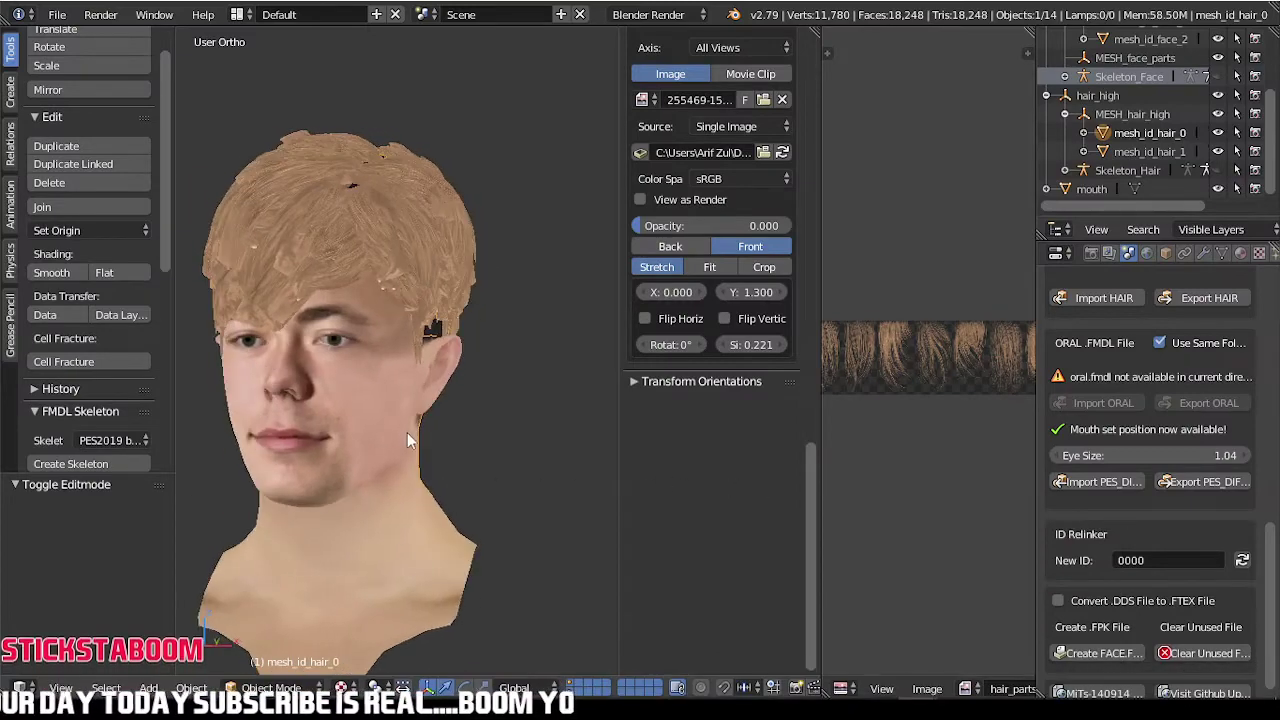
pyautogui.rightClick(407, 432)
pyautogui.press('Tab')
pyautogui.press('Tab')
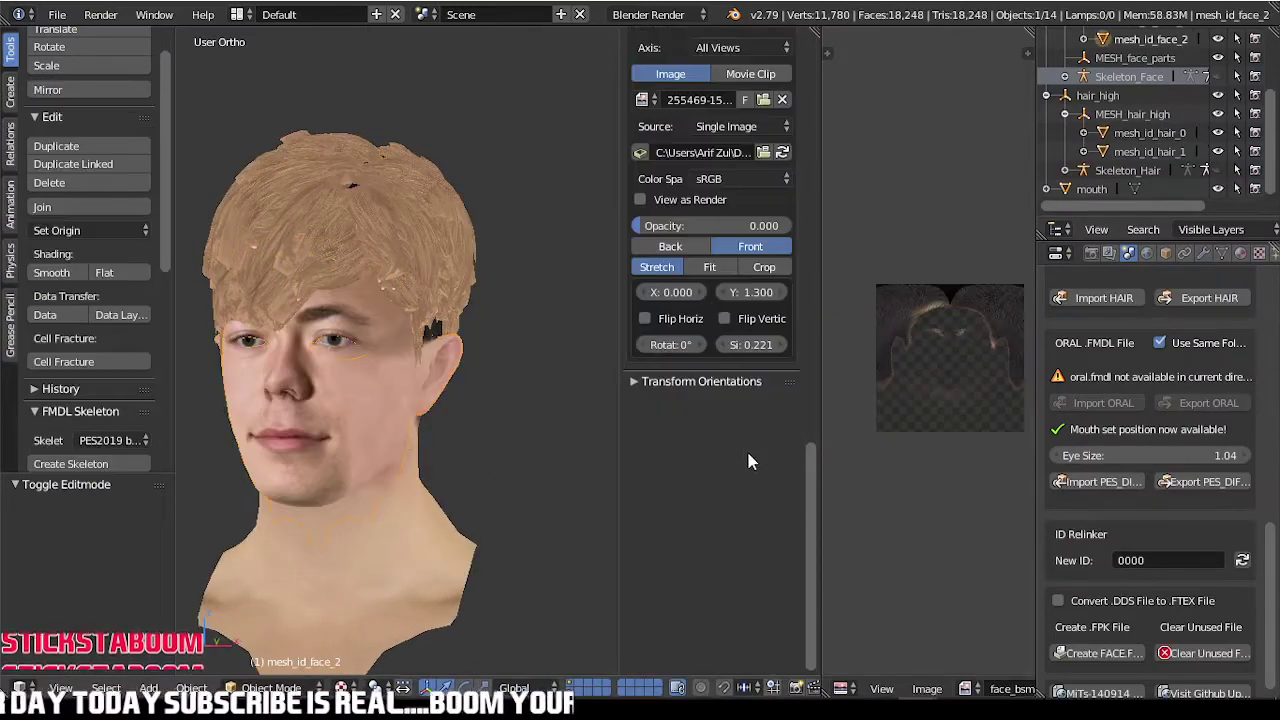
pyautogui.click(928, 690)
pyautogui.click(960, 590)
# - Examine the retextured head from the sides, back and front to check how the recolored hair blends with the face
pyautogui.moveTo(367, 462); pyautogui.dragTo(133, 454, button='middle')
pyautogui.moveTo(453, 387); pyautogui.dragTo(805, 348, button='middle')
pyautogui.scroll(-4, 280, 518)
pyautogui.moveTo(280, 518); pyautogui.dragTo(655, 436, button='middle')
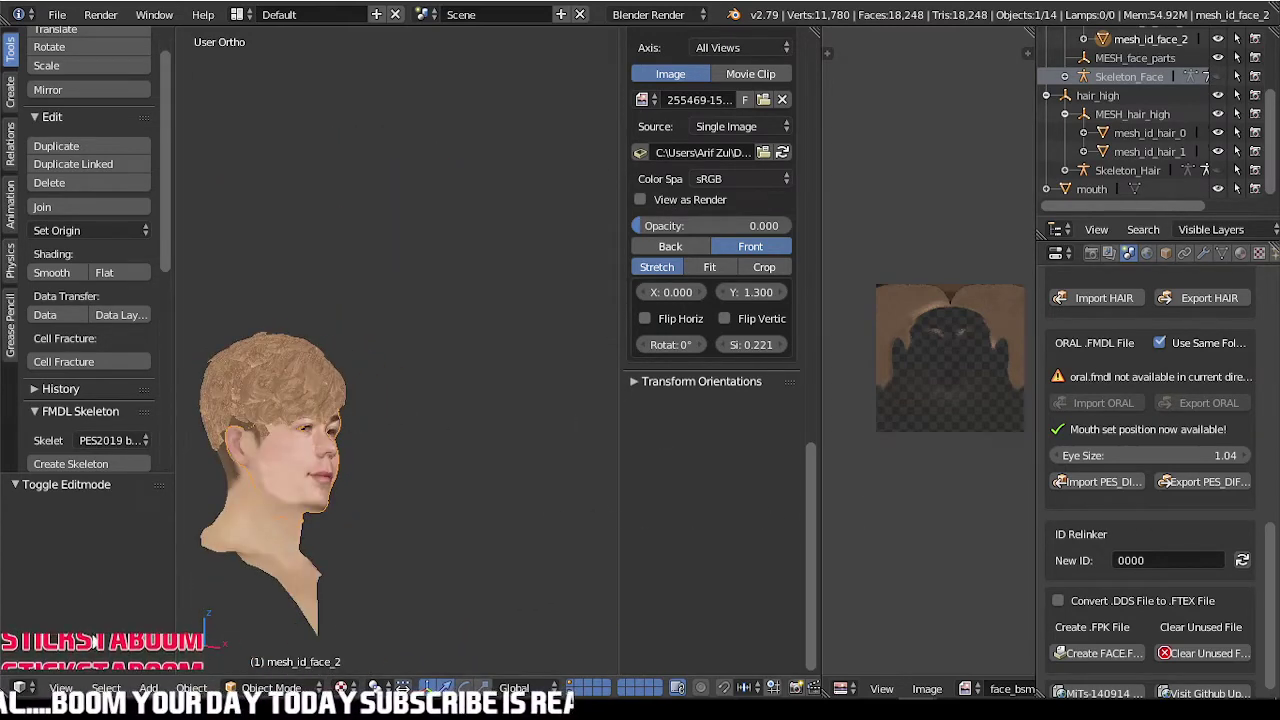
pyautogui.click(60, 688)
pyautogui.click(100, 563)
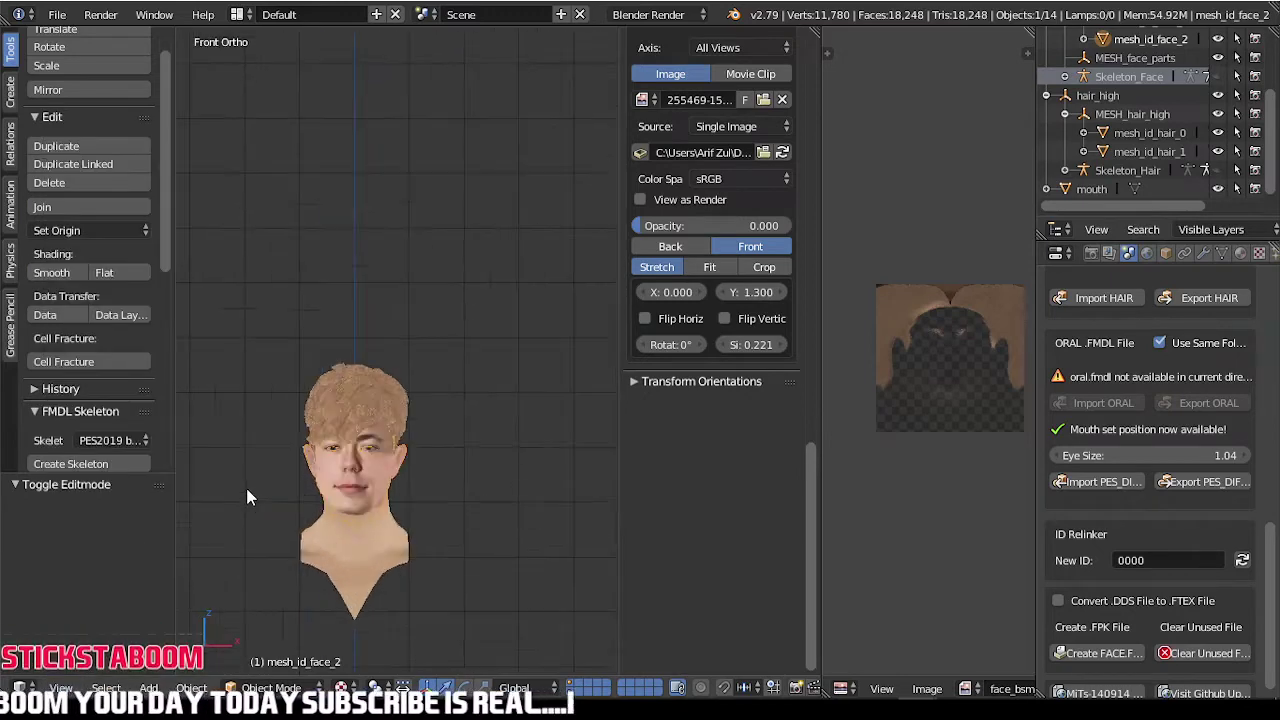
pyautogui.scroll(3, 418, 477)
pyautogui.moveTo(418, 477); pyautogui.dragTo(455, 472, button='middle')
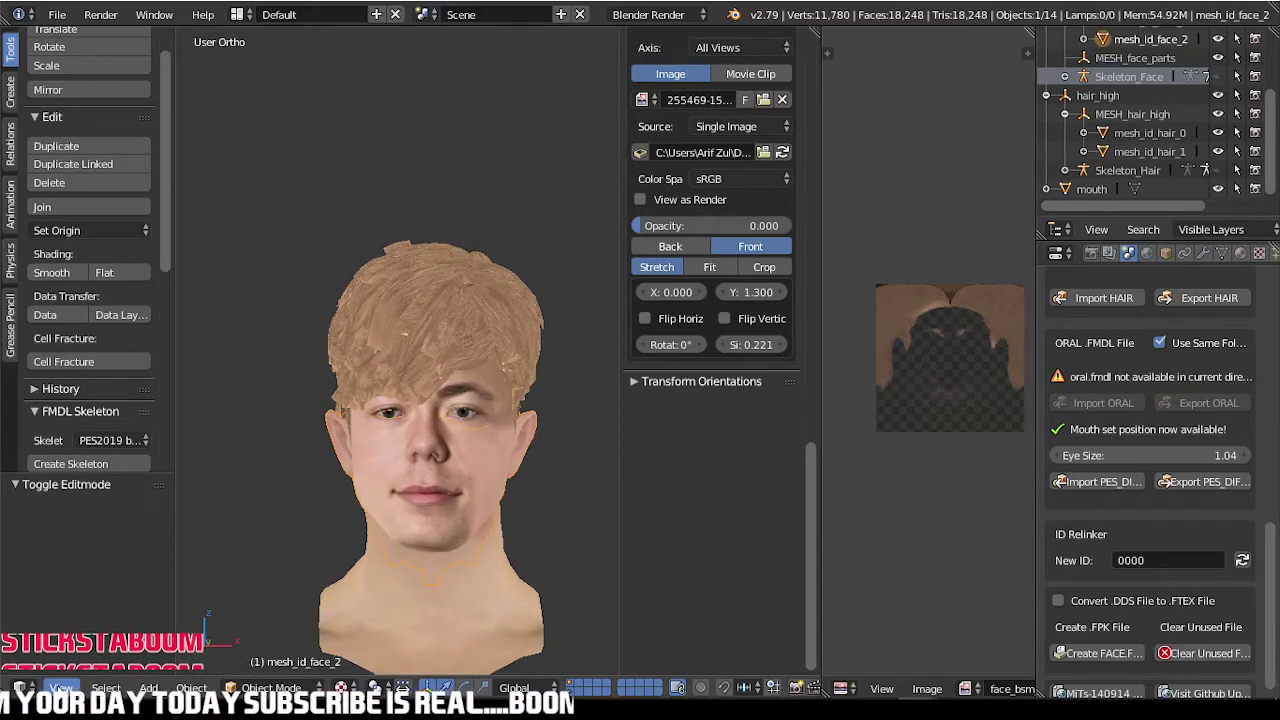
# - In front view, compare the head with the background photo by raising its opacity to 1.000 and returning it to 0.000
pyautogui.click(60, 688)
pyautogui.click(89, 562)
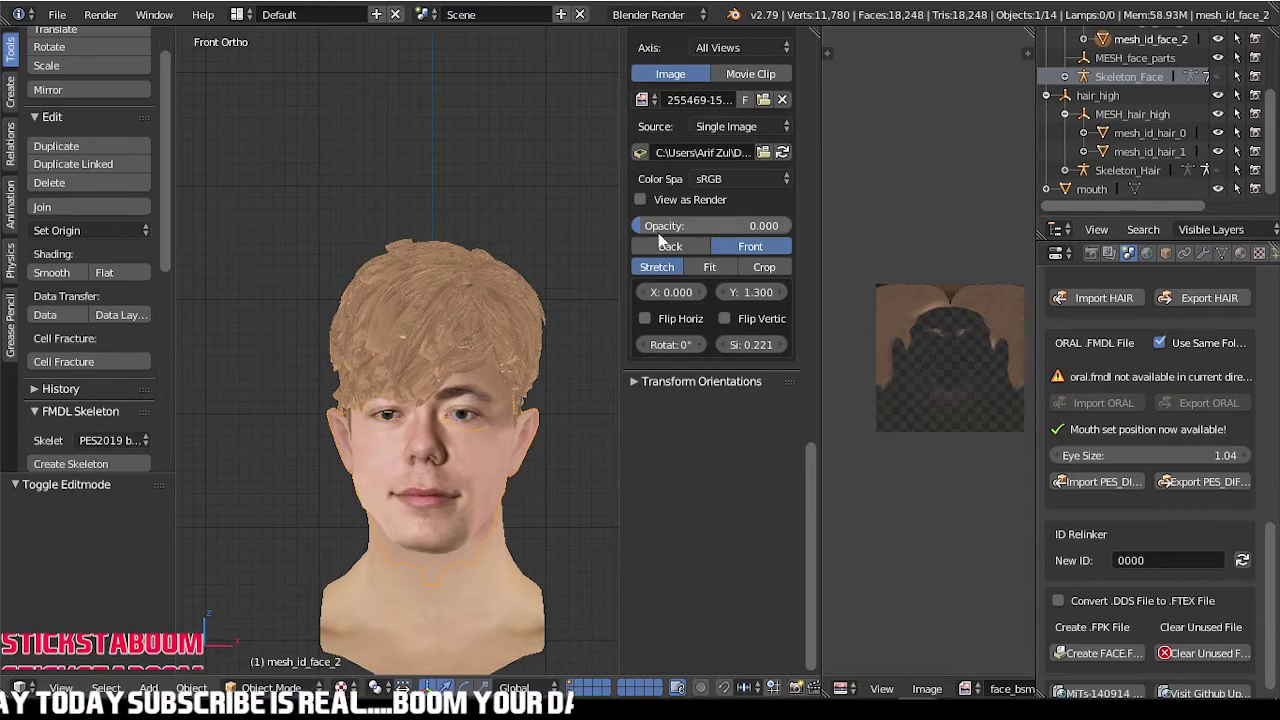
pyautogui.moveTo(659, 236); pyautogui.dragTo(909, 264)
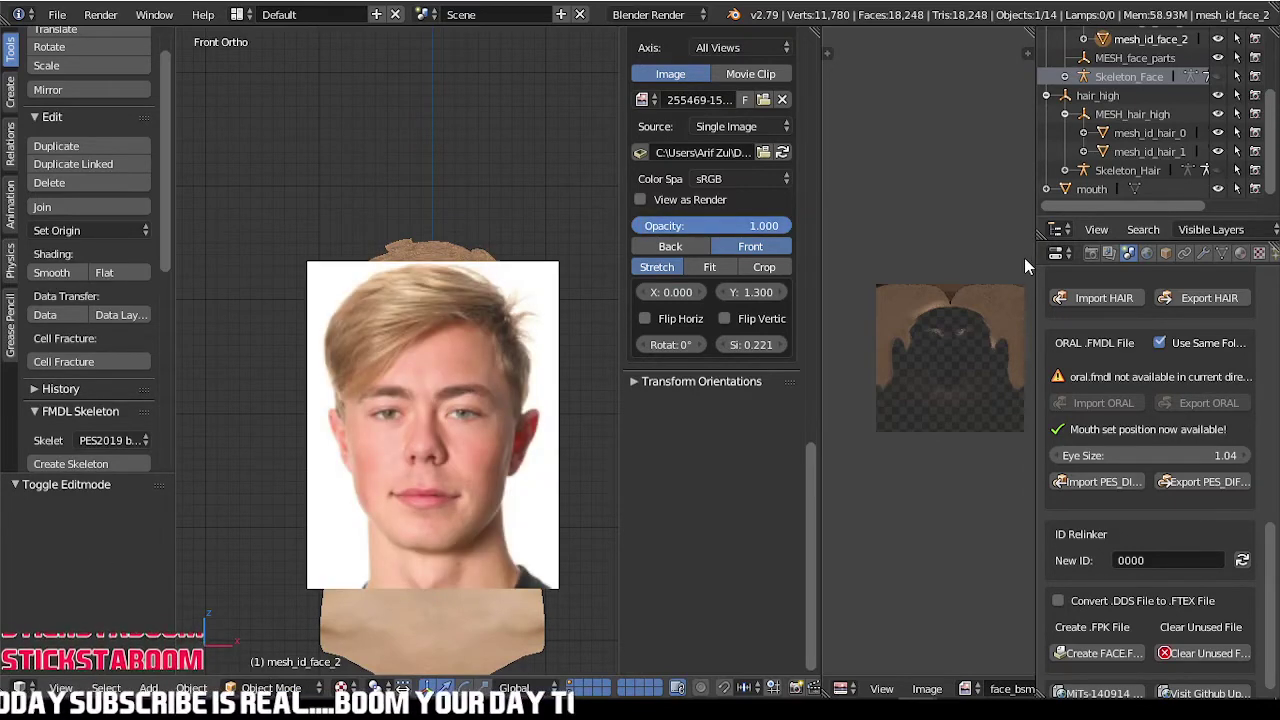
pyautogui.moveTo(1024, 258); pyautogui.dragTo(617, 197)
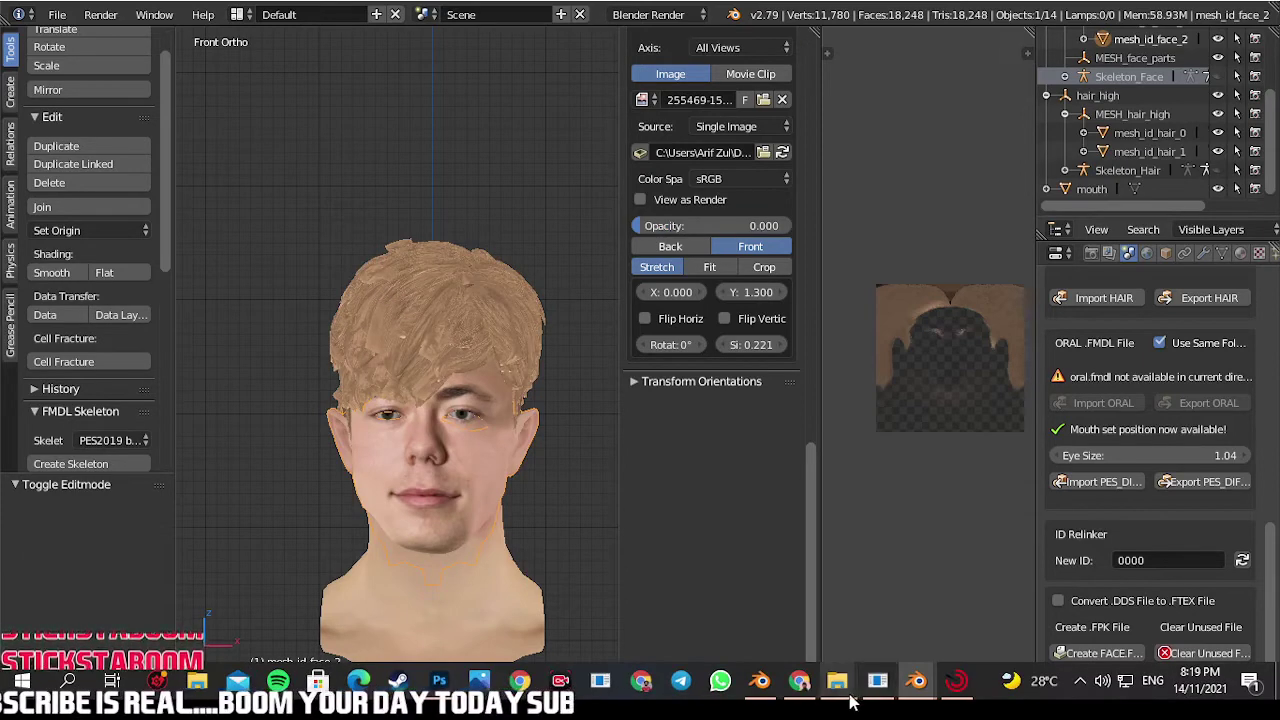
# - Open the reference photo 255469-1530601840.jpg from the player's folder and compare it side by side with the Blender head in front view
pyautogui.moveTo(837, 681)
pyautogui.click(735, 632)
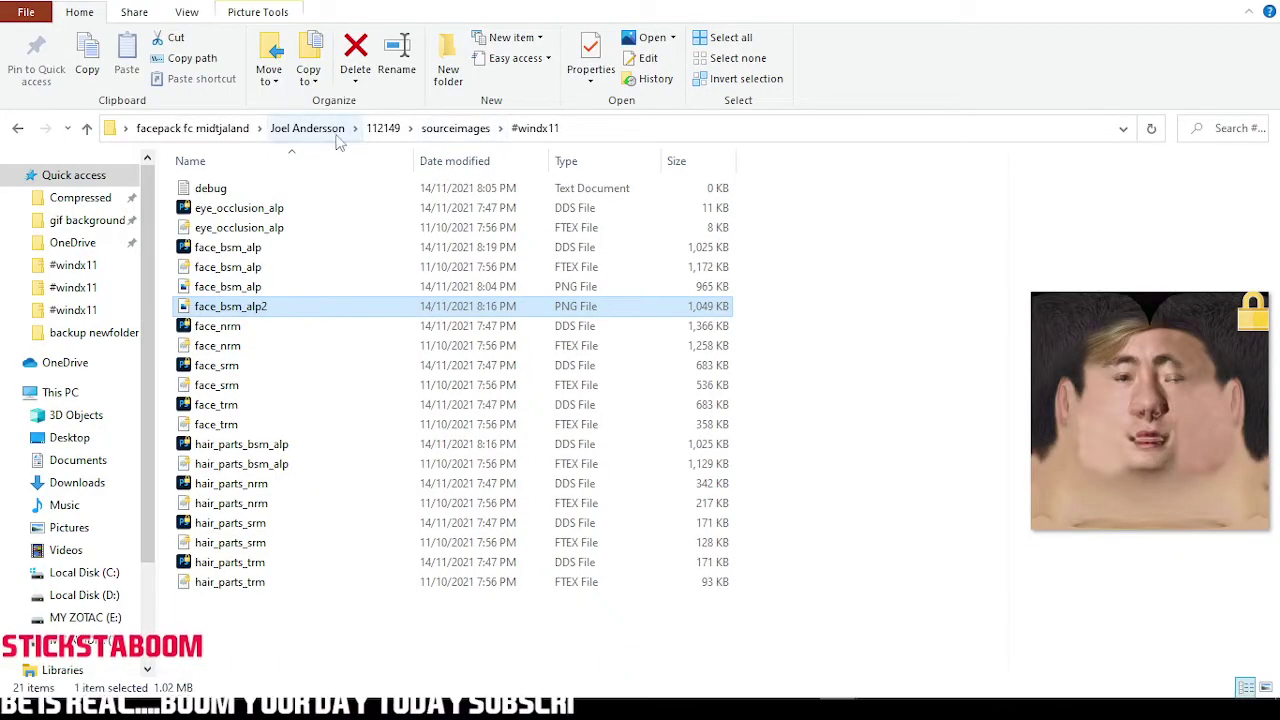
pyautogui.click(318, 128)
pyautogui.click(453, 210)
pyautogui.click(368, 216)
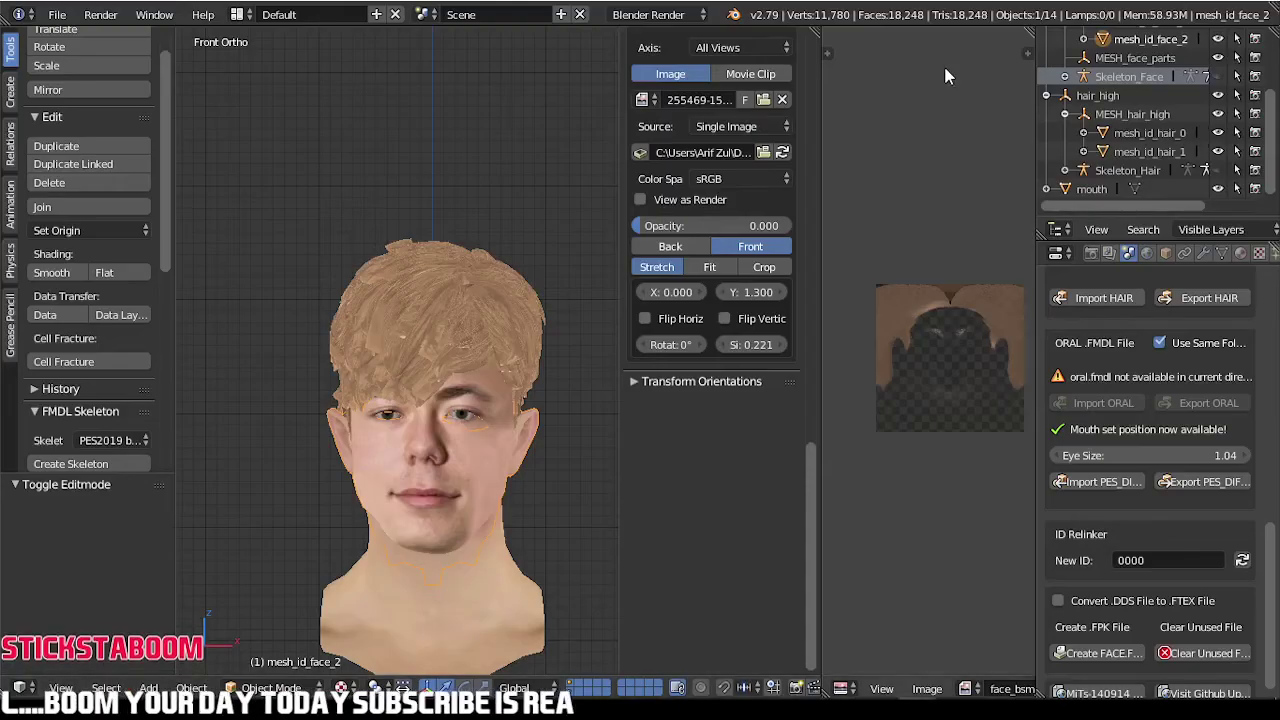
pyautogui.scroll(-2, 448, 322)
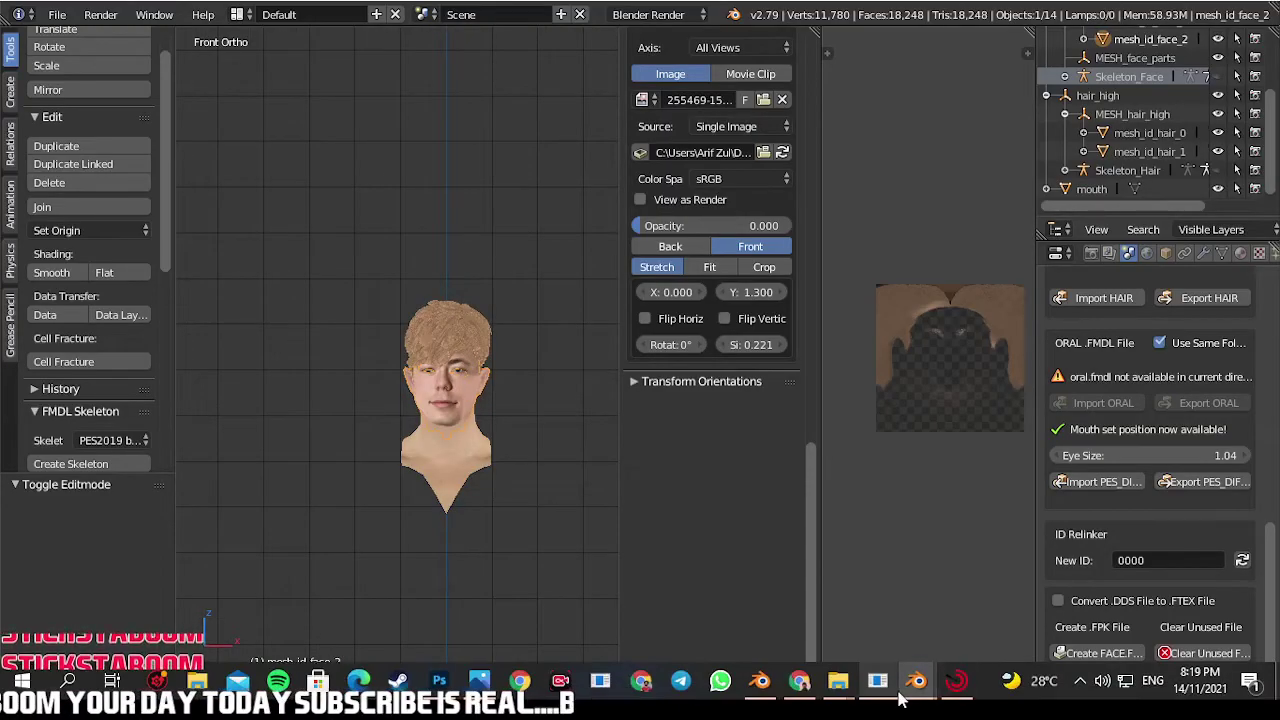
pyautogui.click(489, 692)
pyautogui.moveTo(765, 5); pyautogui.dragTo(772, 173)
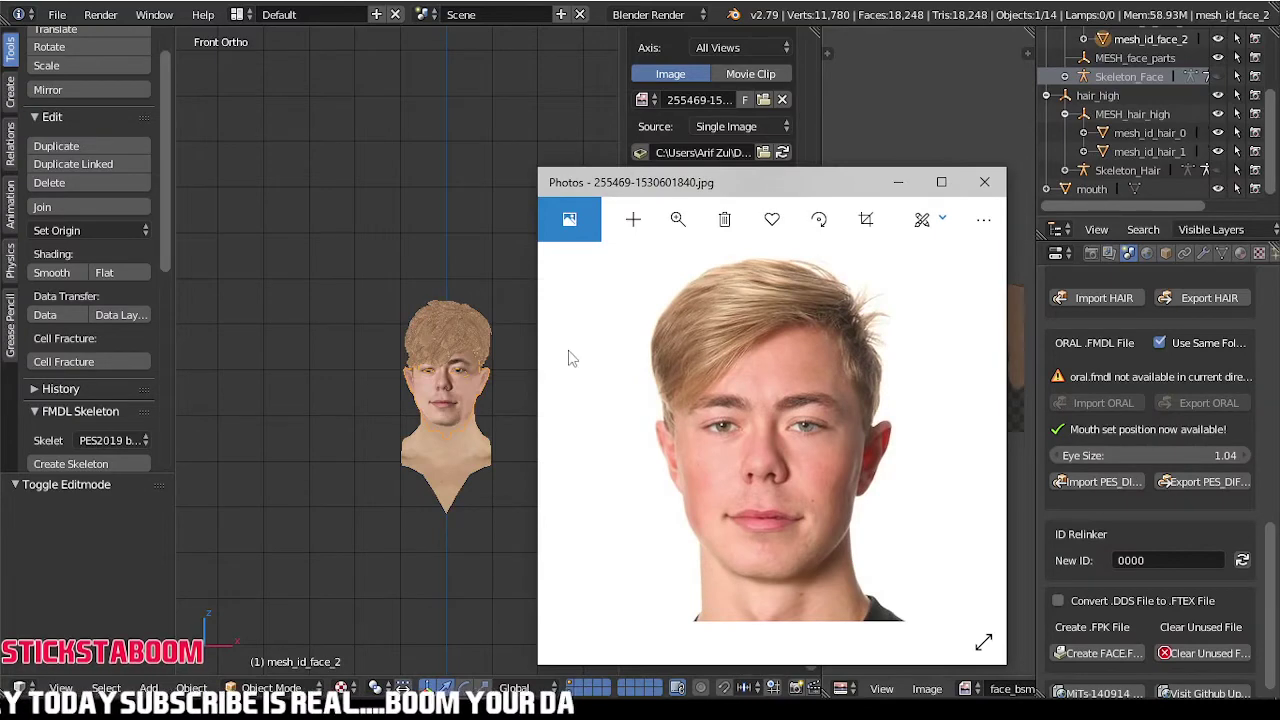
pyautogui.scroll(6, 457, 350)
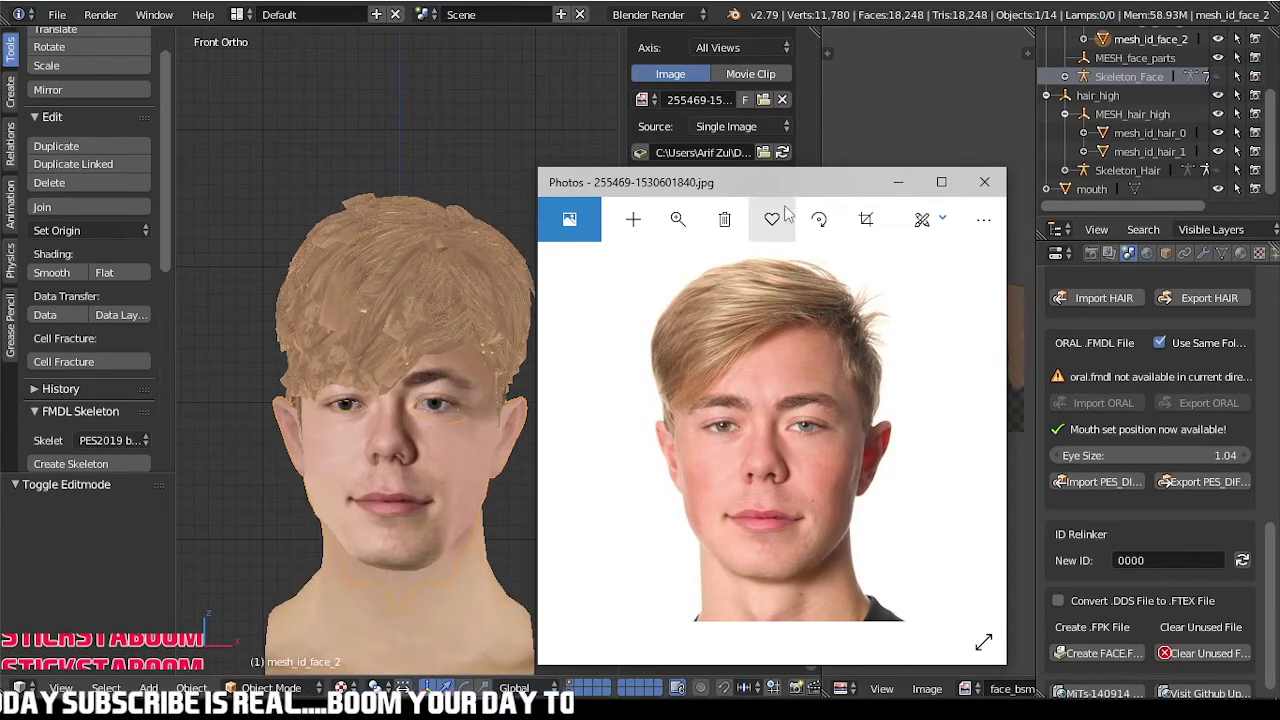
pyautogui.moveTo(830, 181); pyautogui.dragTo(826, 163)
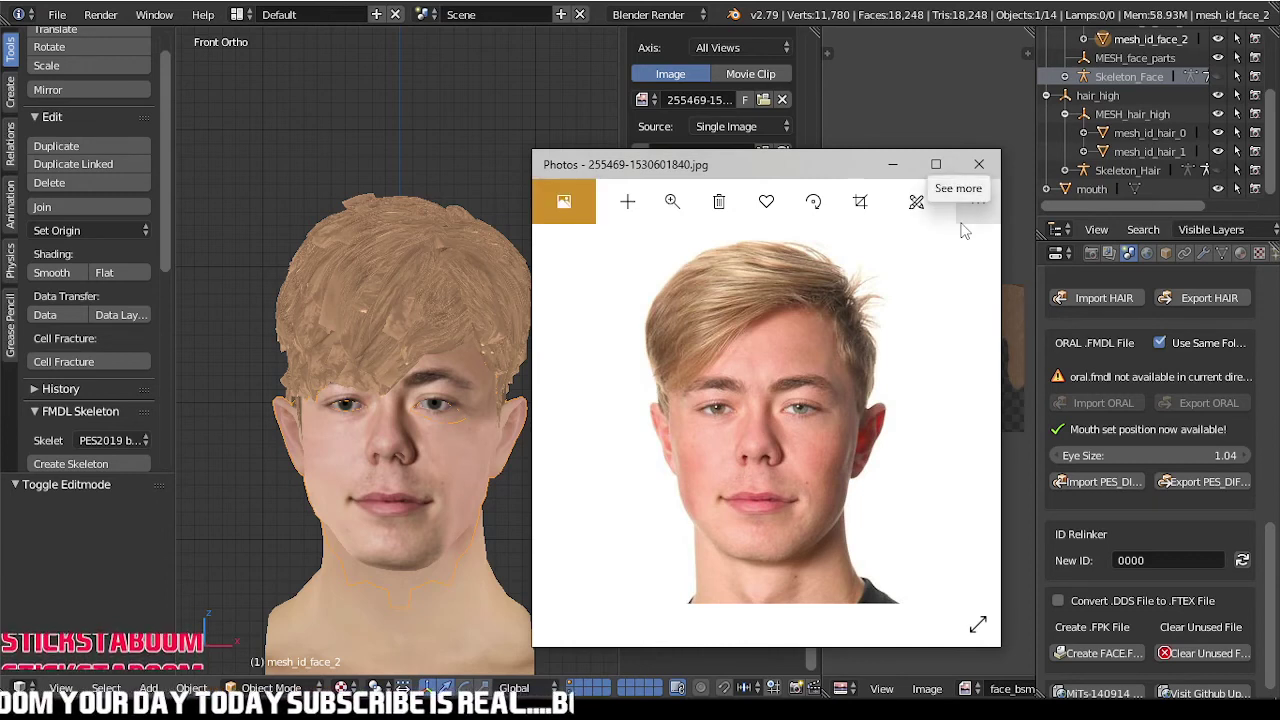
pyautogui.click(895, 699)
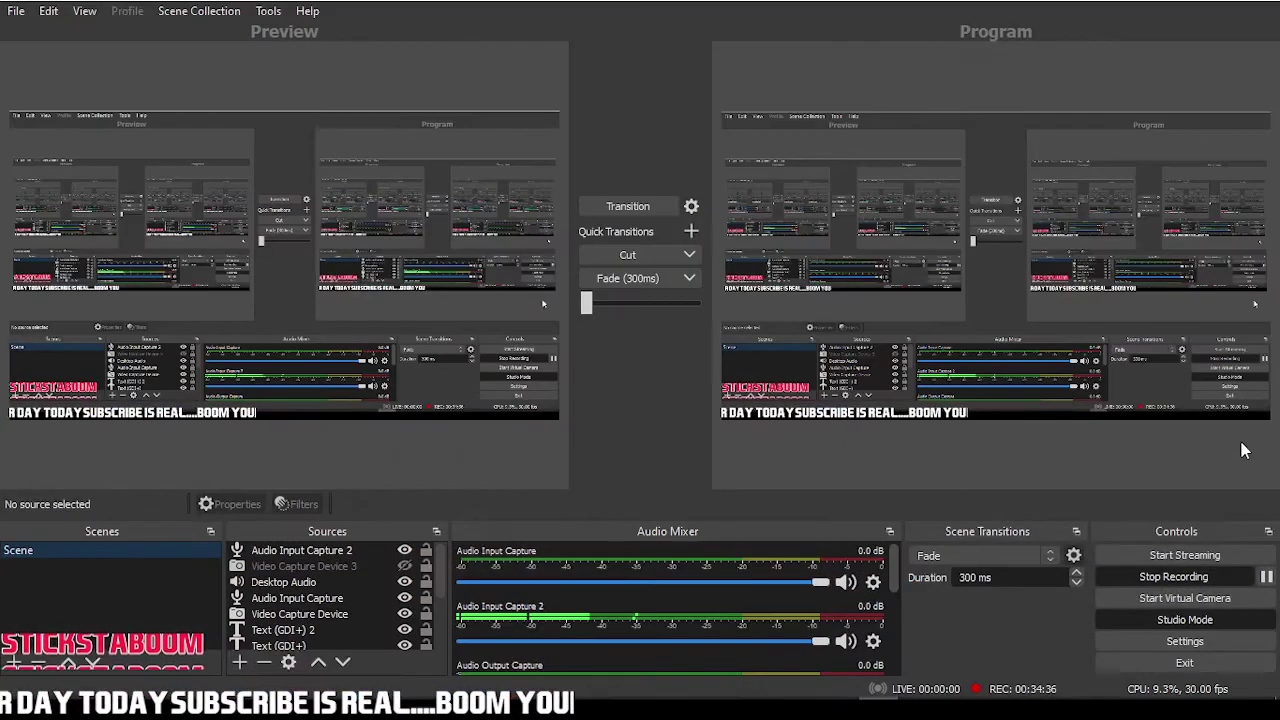